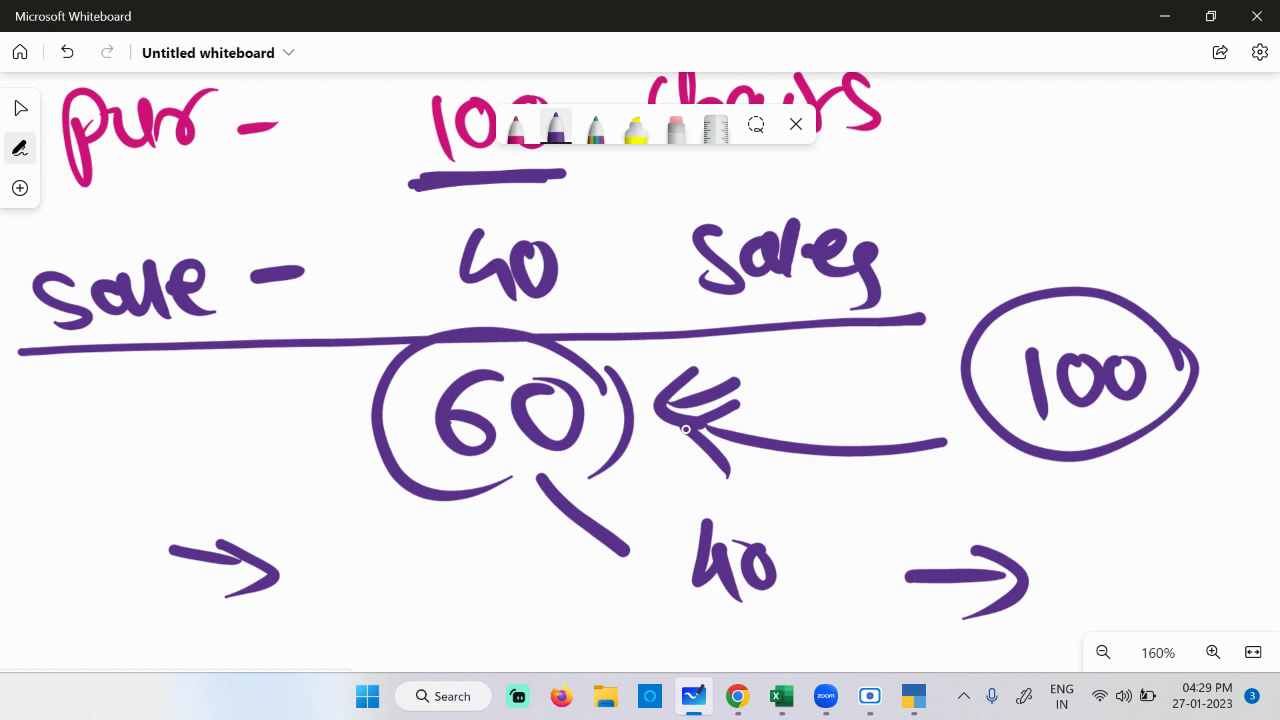
Step: Mark the circled word "Stock" with a purple arrow pointing at it and a double underline beneath it
scroll(588, 447, down, 3)
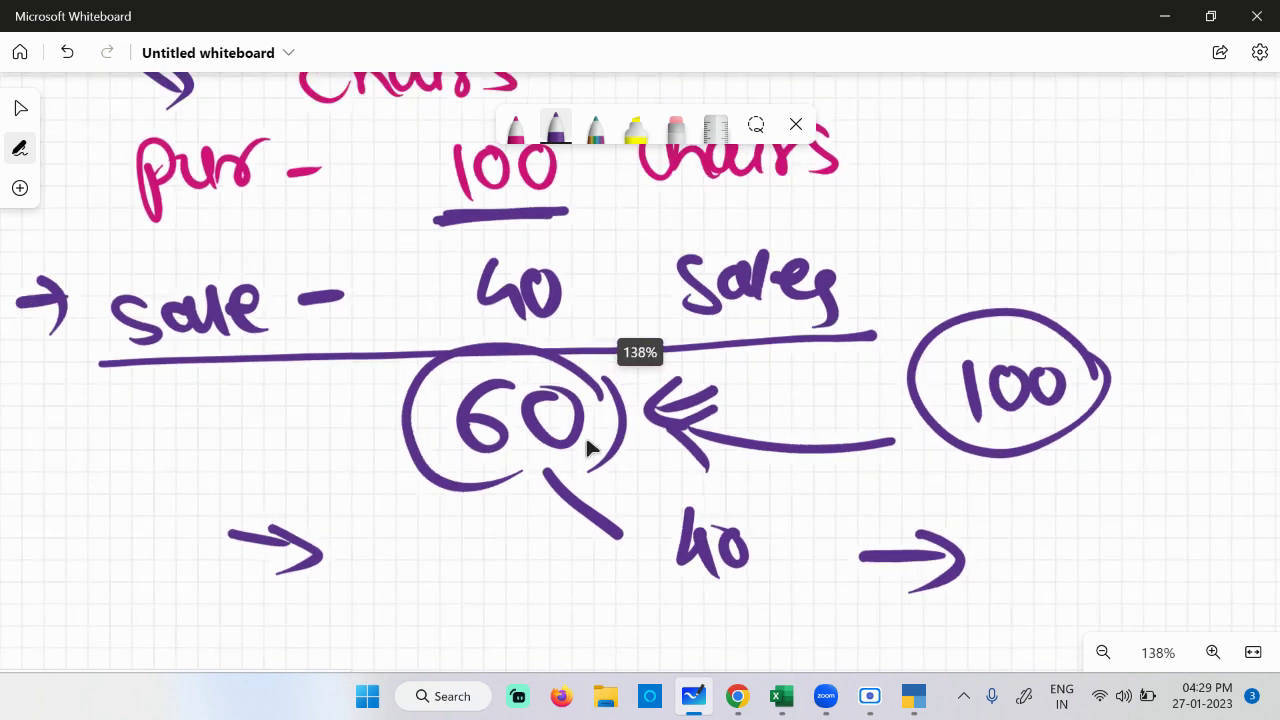
scroll(257, 445, up, 10)
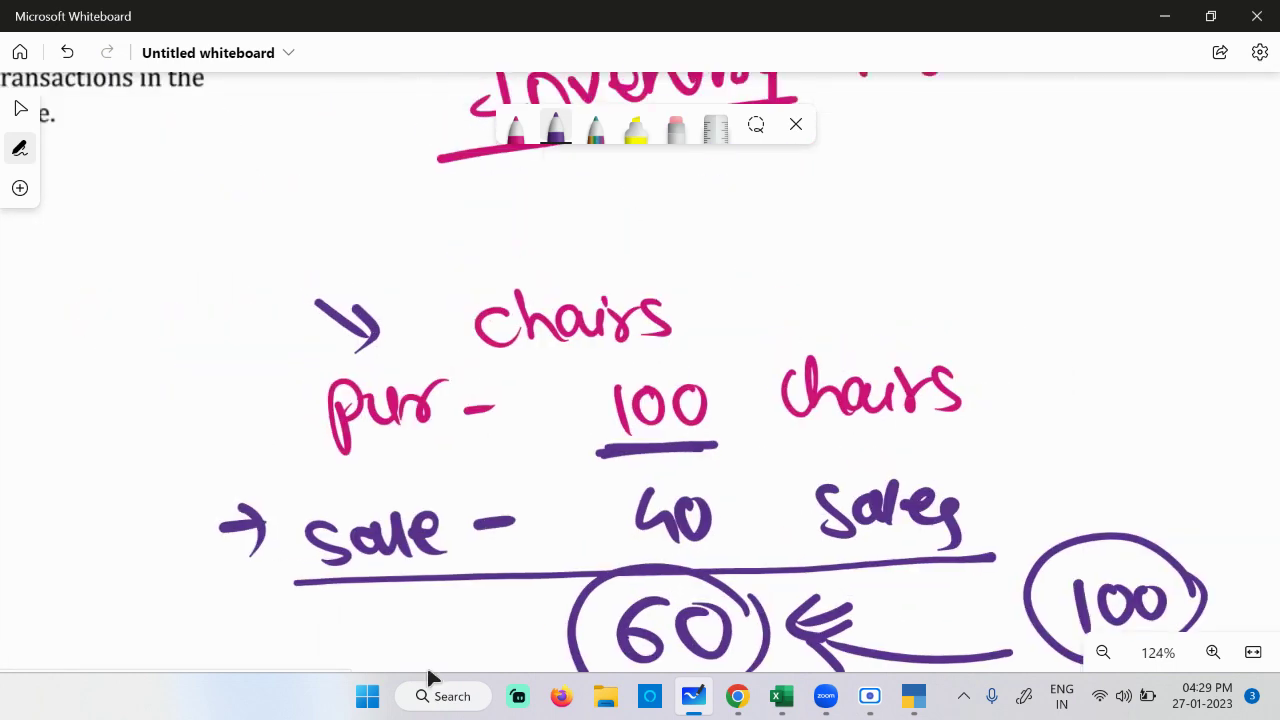
scroll(394, 595, down, 1)
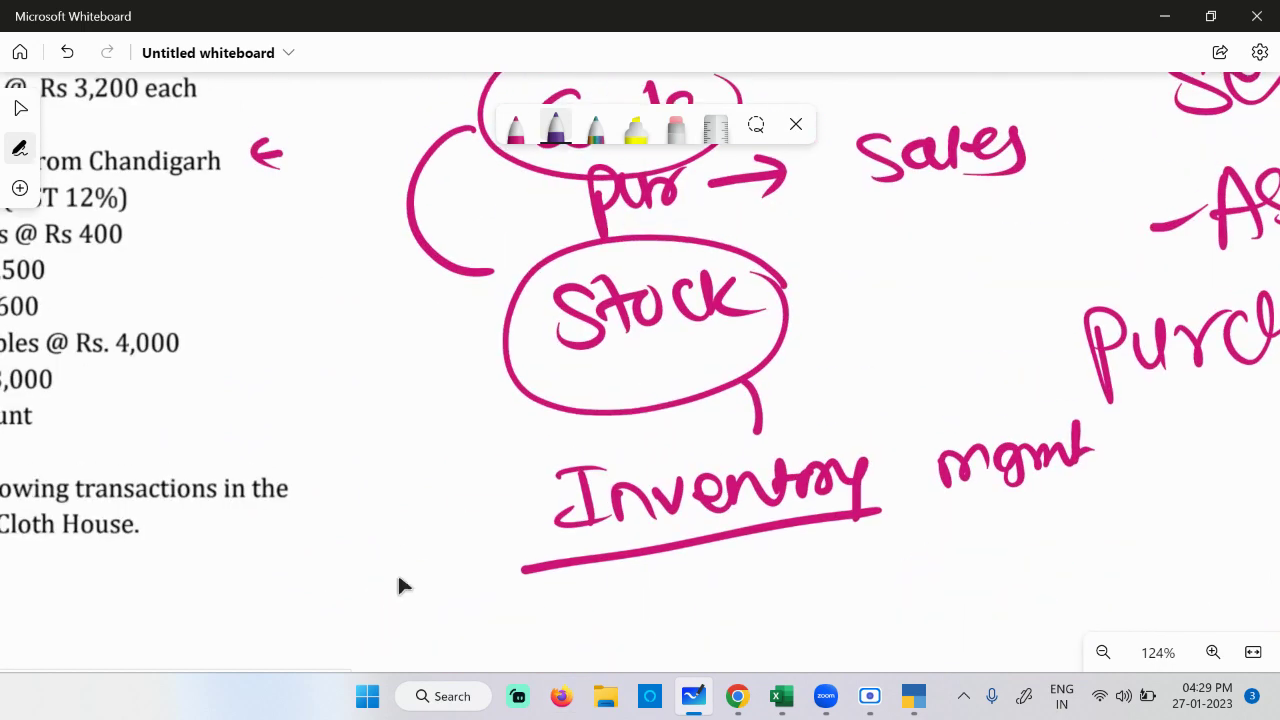
mouse_move(866, 287)
mouse_down()
mouse_move(812, 276)
mouse_move(786, 290)
mouse_up()
drag(832, 258, 786, 290)
drag(786, 290, 848, 322)
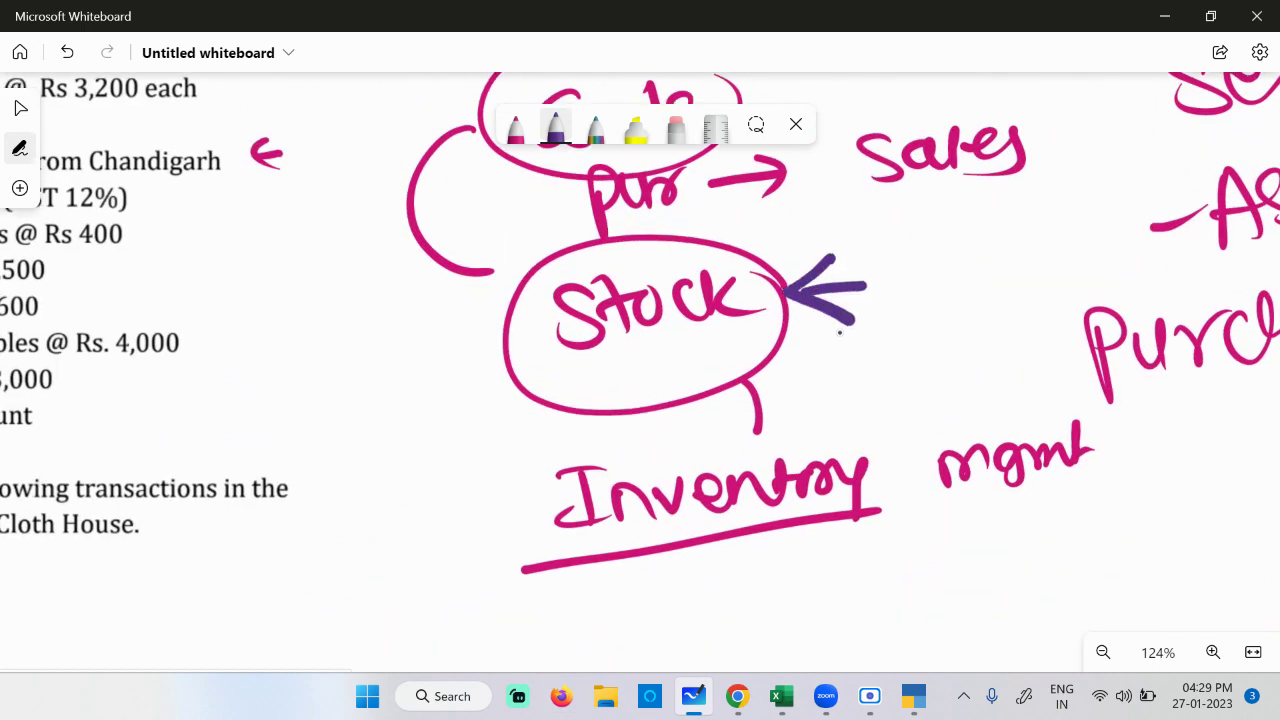
drag(582, 360, 764, 324)
drag(592, 388, 738, 356)
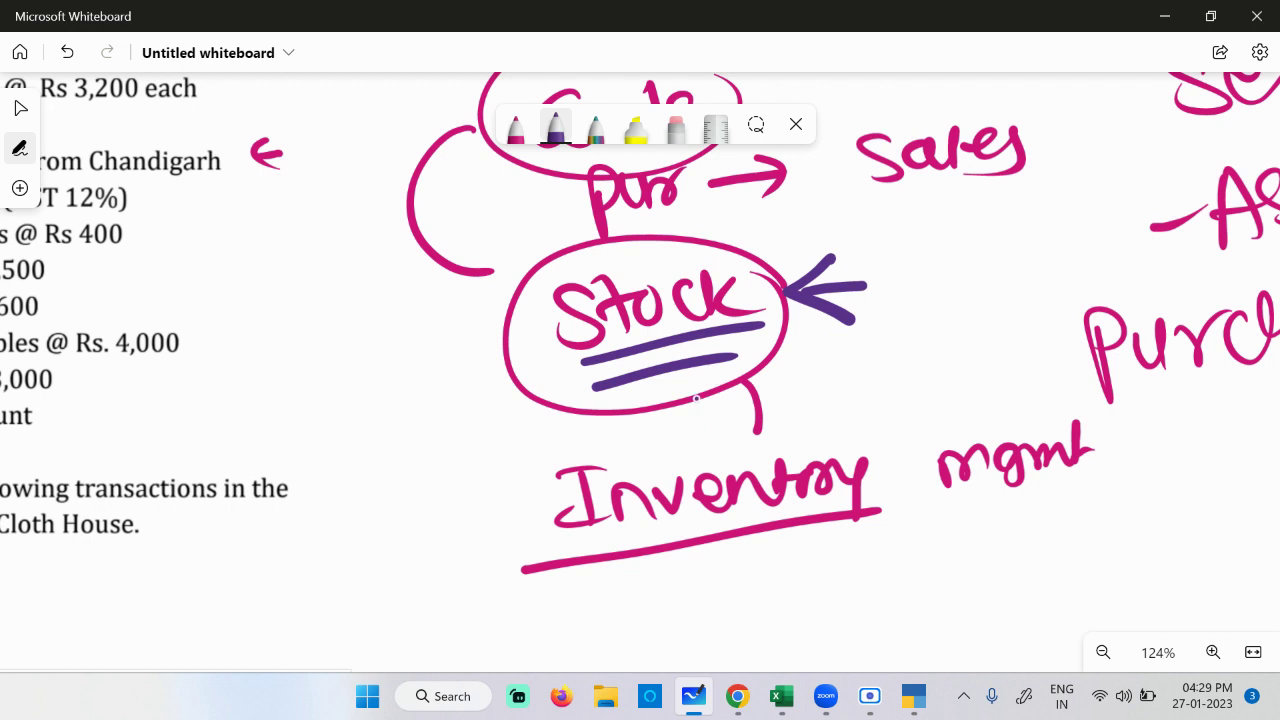
Step: Show the Mar. 28 purchase from Chandigarh Furniture House in the whiteboard's exercise text
click(279, 346)
mouse_move(279, 346)
mouse_down()
mouse_move(443, 453)
mouse_move(560, 380)
mouse_move(1023, 463)
mouse_move(1230, 449)
mouse_move(1265, 261)
mouse_up()
scroll(1110, 278, up, 1)
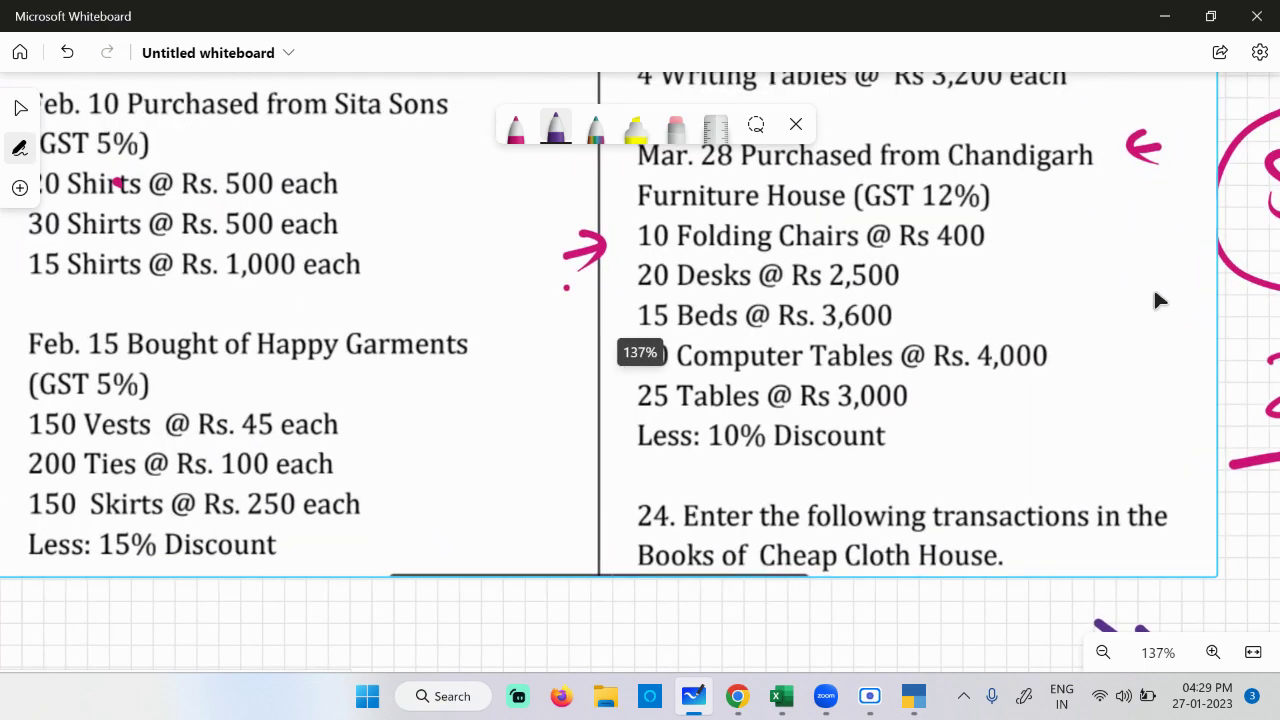
drag(1248, 400, 1178, 428)
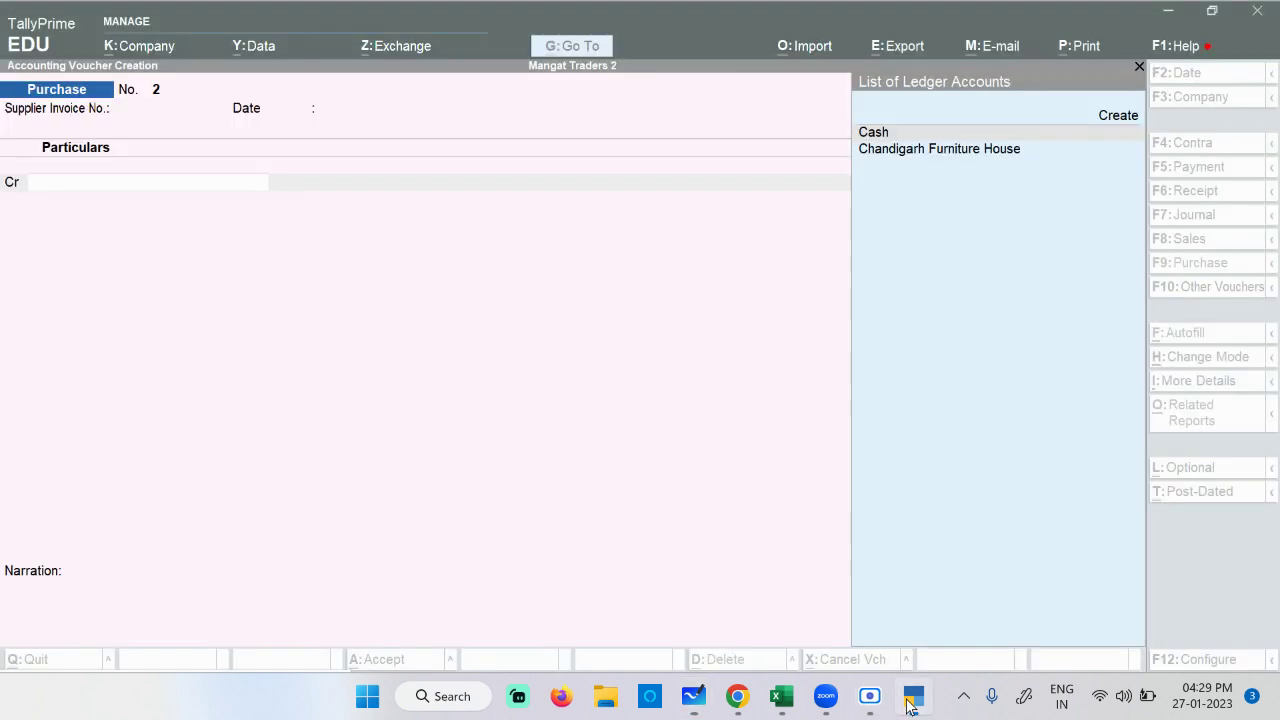
Step: Switch to TallyPrime and quit the blank purchase voucher to return to the Gateway of Tally
click(913, 696)
key(Escape)
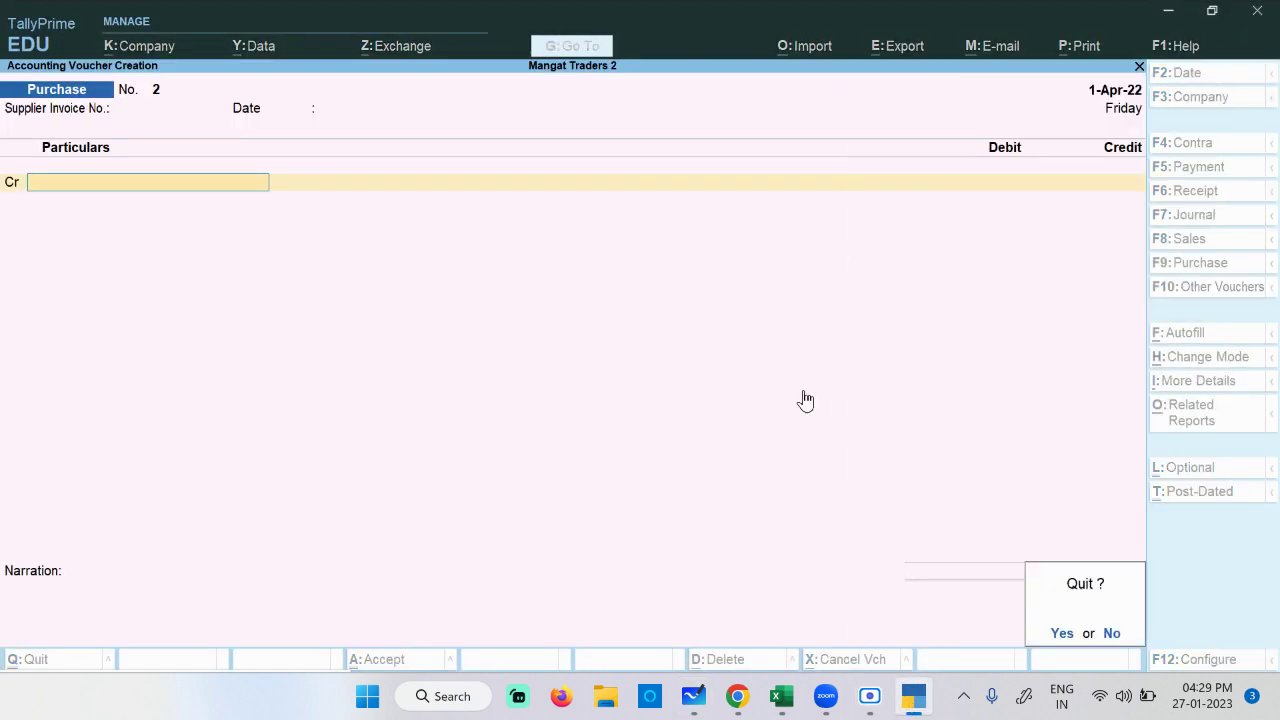
key(y)
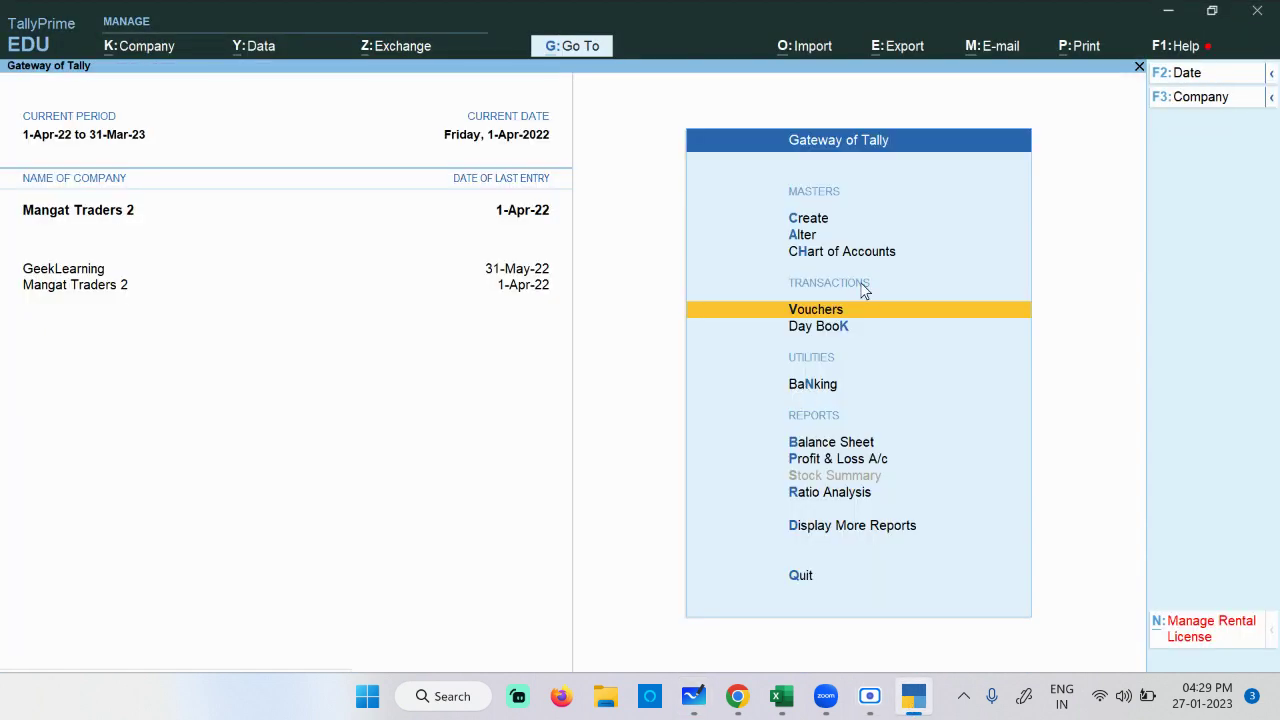
Step: Examine which master types can be created for the company, and return to the Gateway of Tally
click(807, 220)
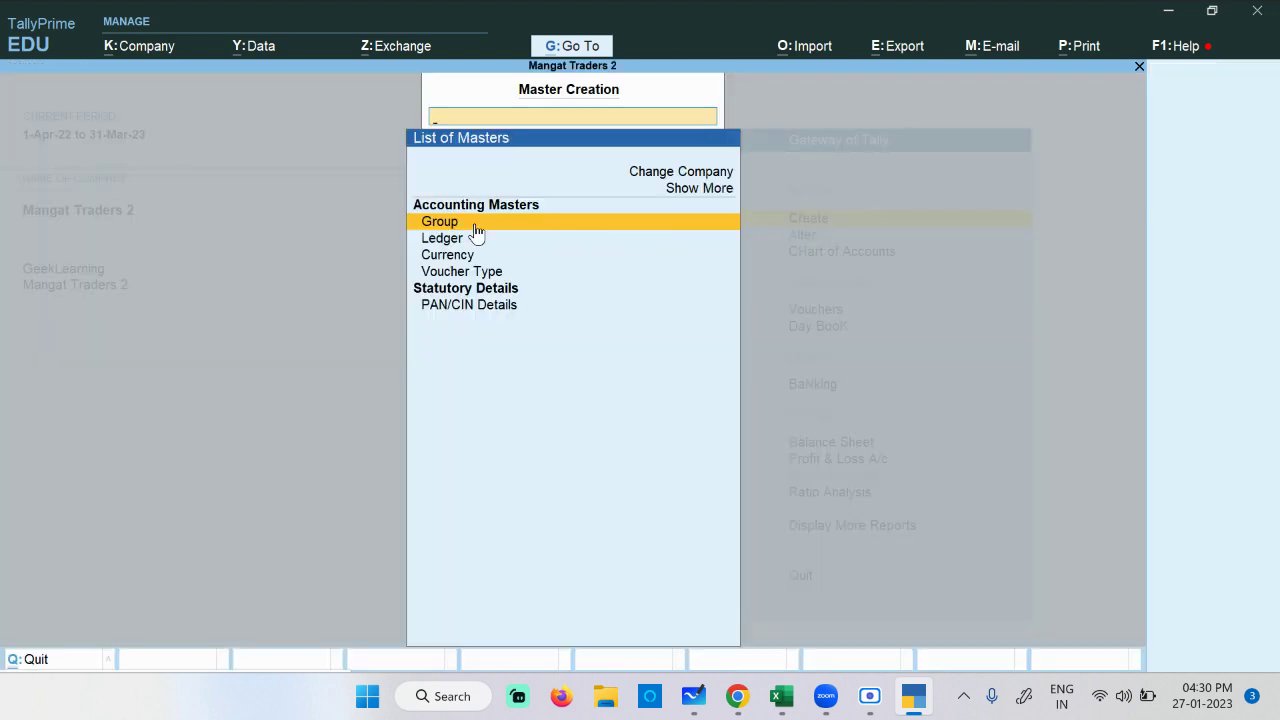
key(Down)
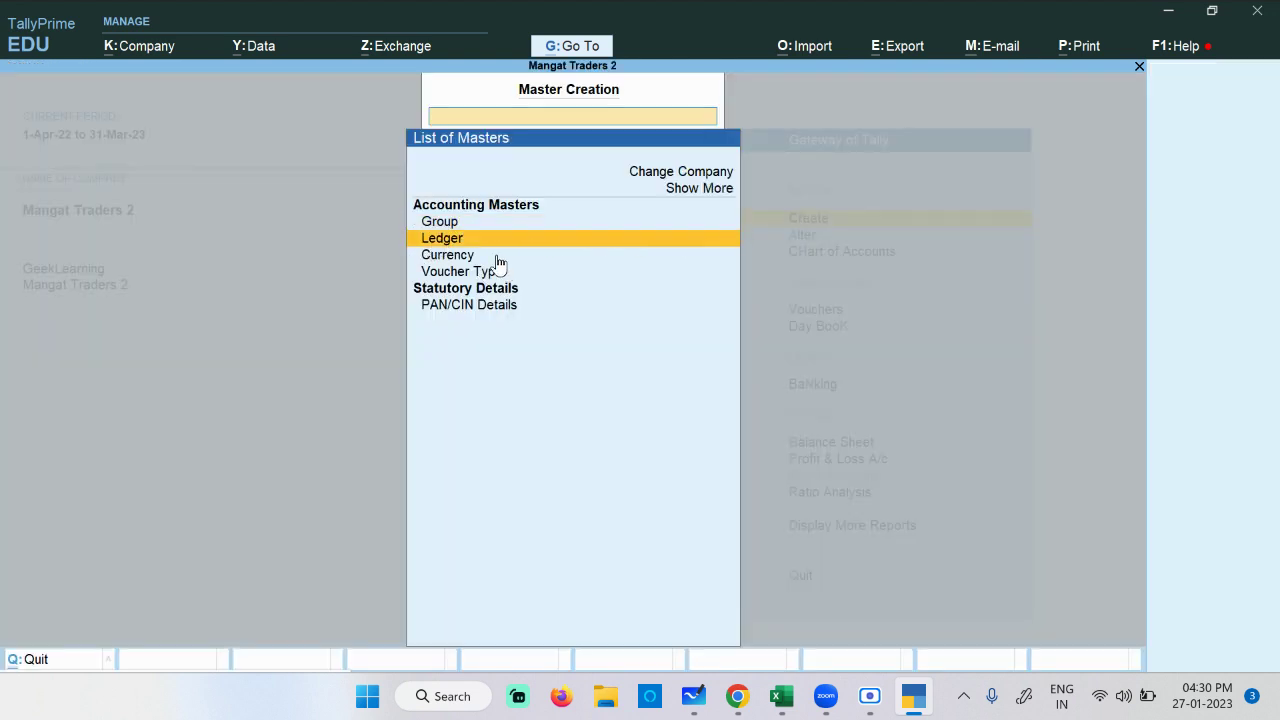
key(Escape)
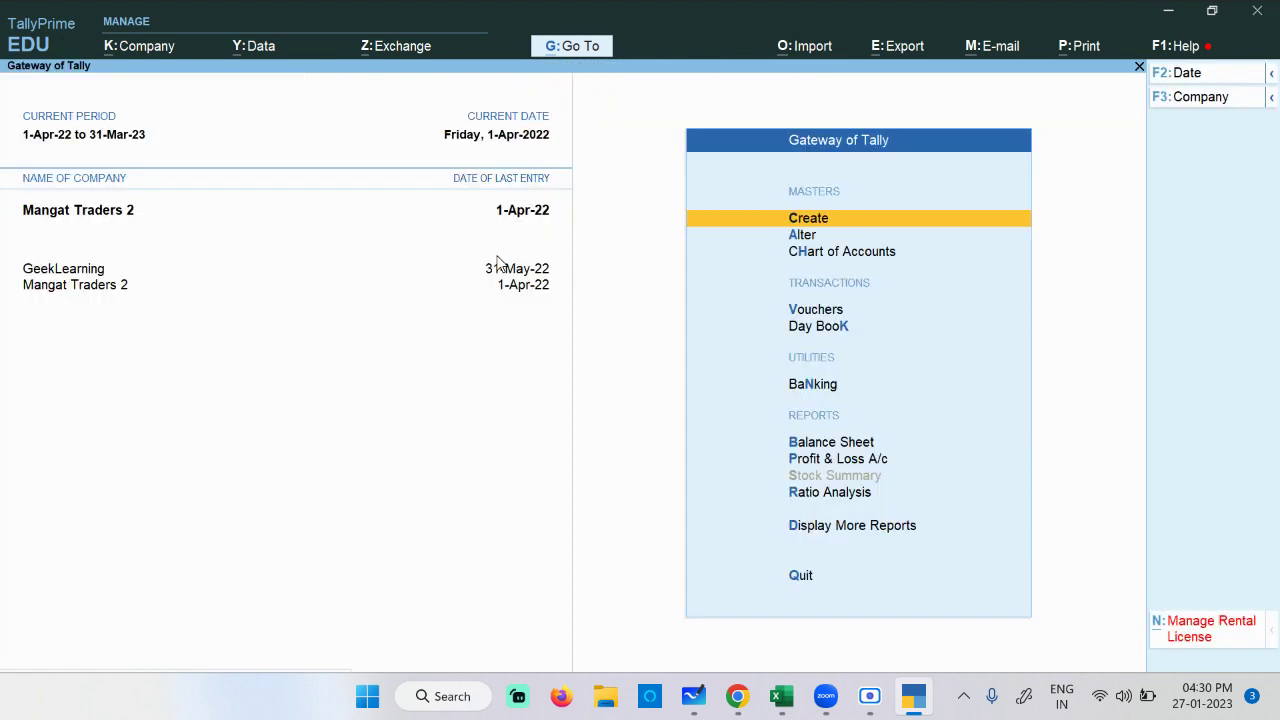
Step: Review the Chandigarh Furniture House purchase voucher and its narration from the Day Book, then accept it
click(911, 696)
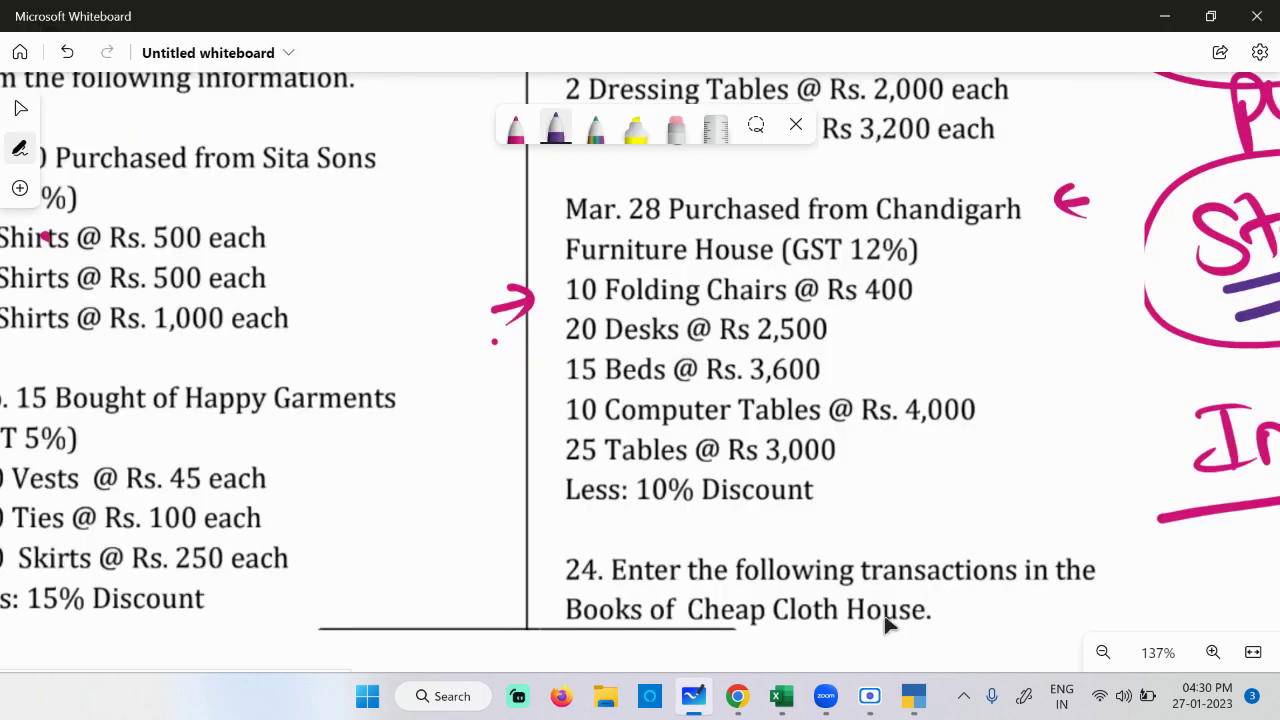
click(913, 696)
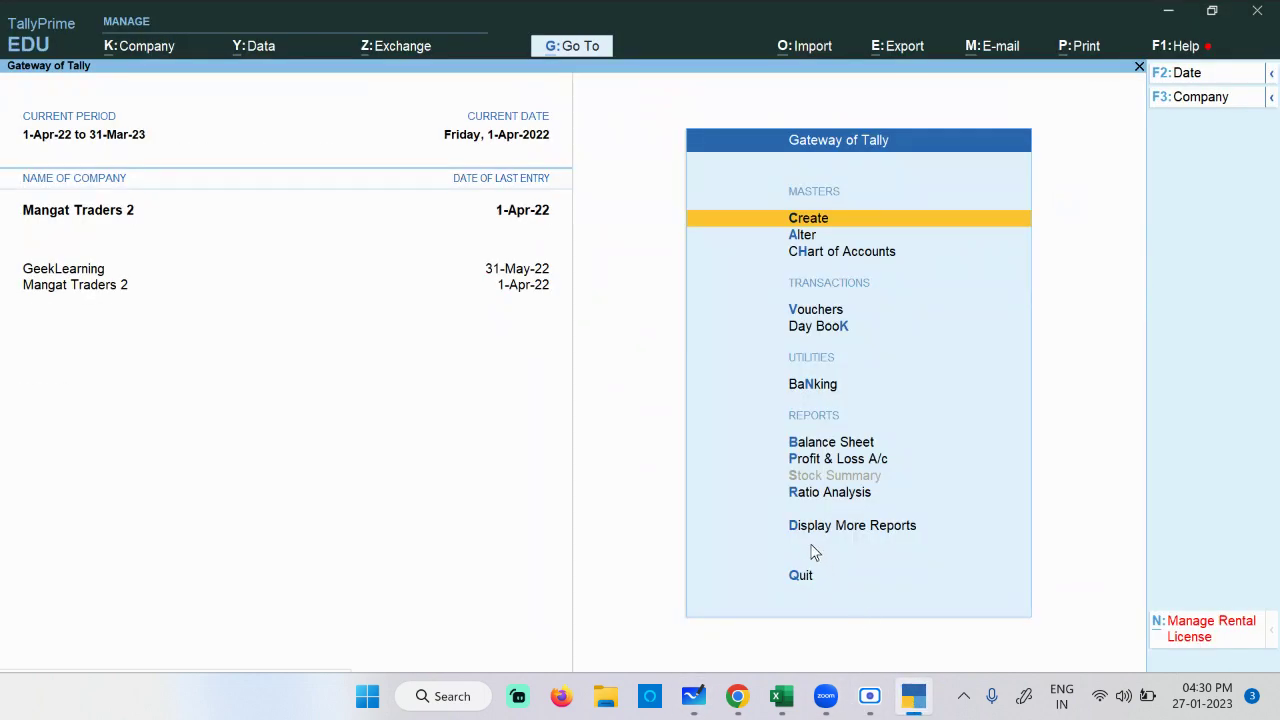
key(Down)
key(Down)
key(Down)
key(Down)
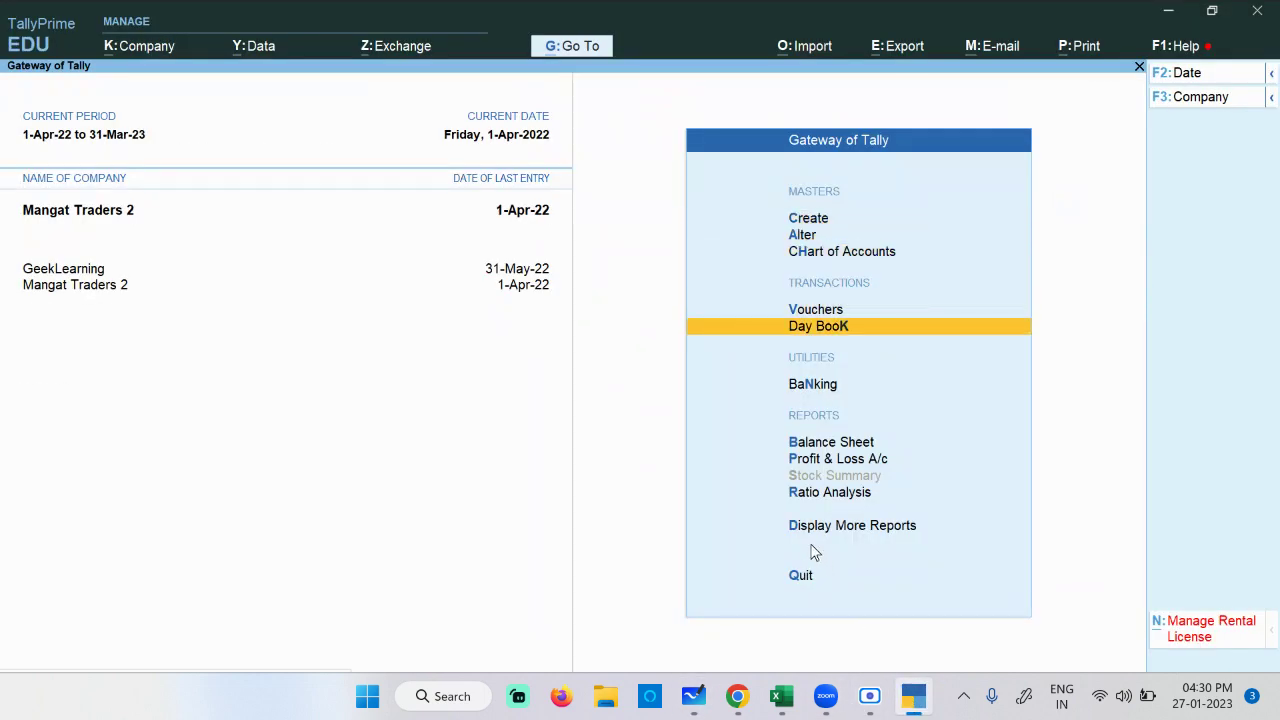
key(Return)
key(Return)
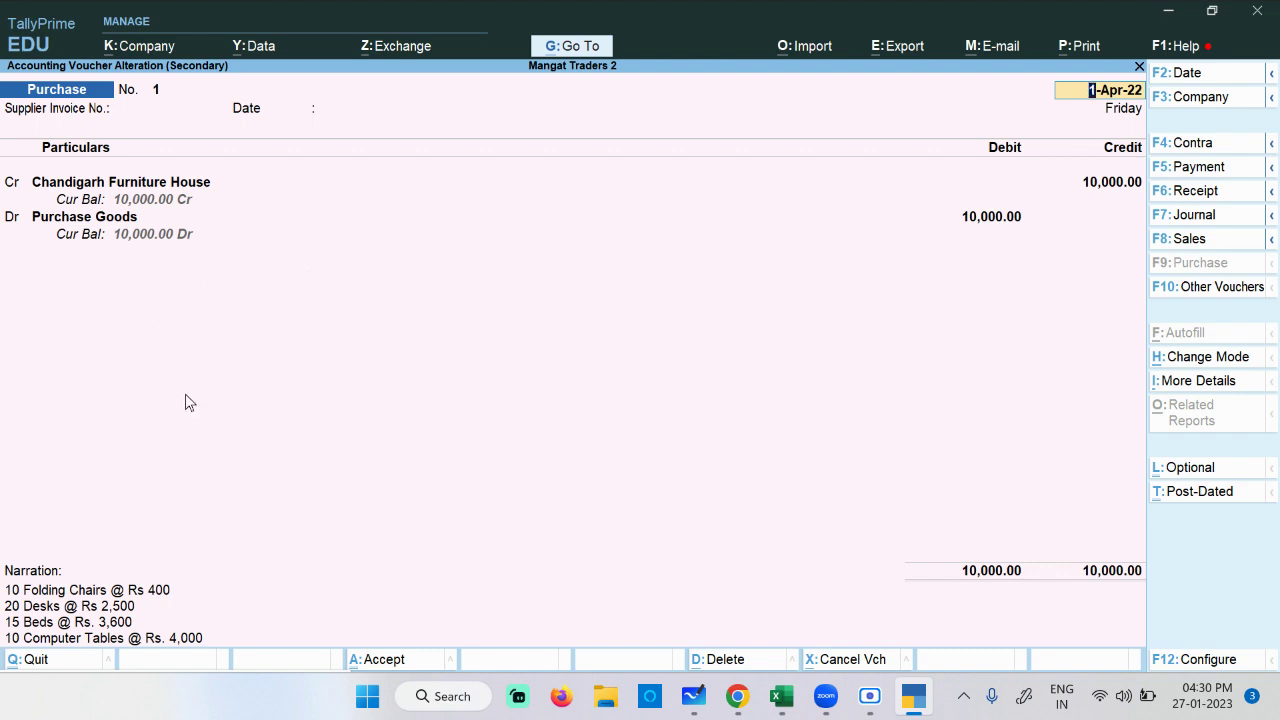
key(BackSpace)
key(ctrl+a)
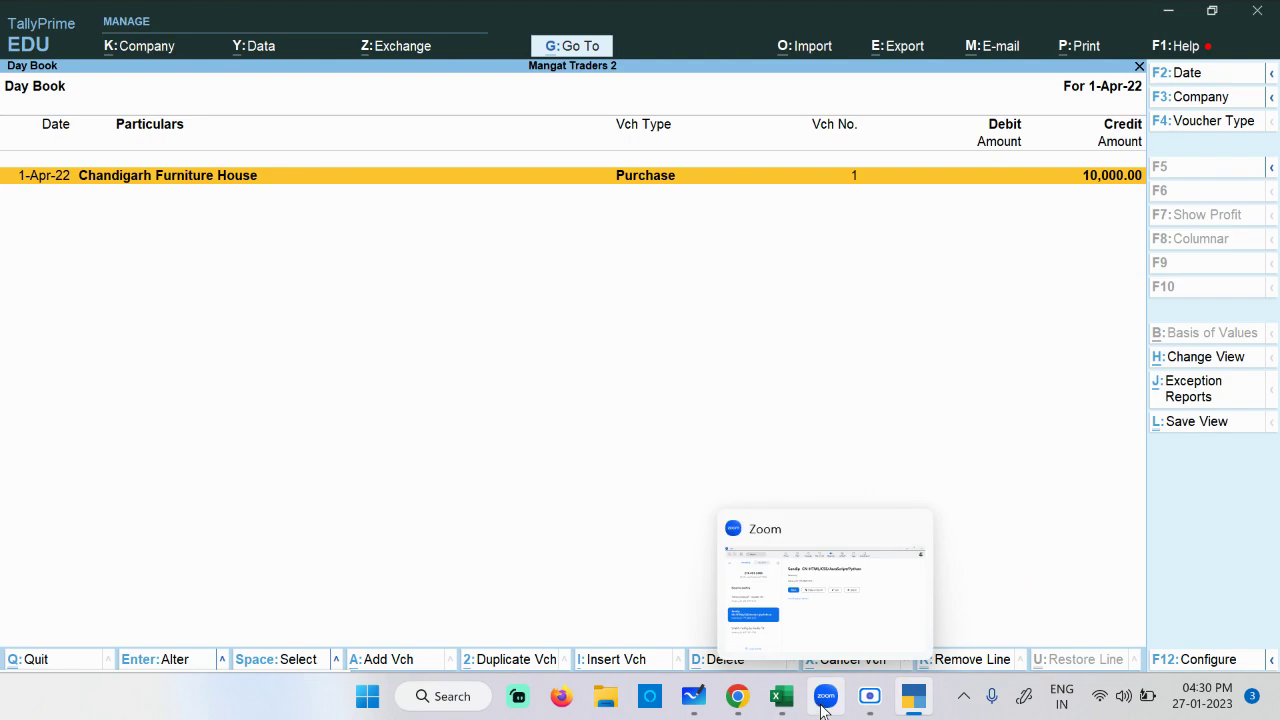
Step: Switch to Microsoft Whiteboard and handwrite the pink heading "Stock Creation" in an empty area, underlining both words
click(694, 696)
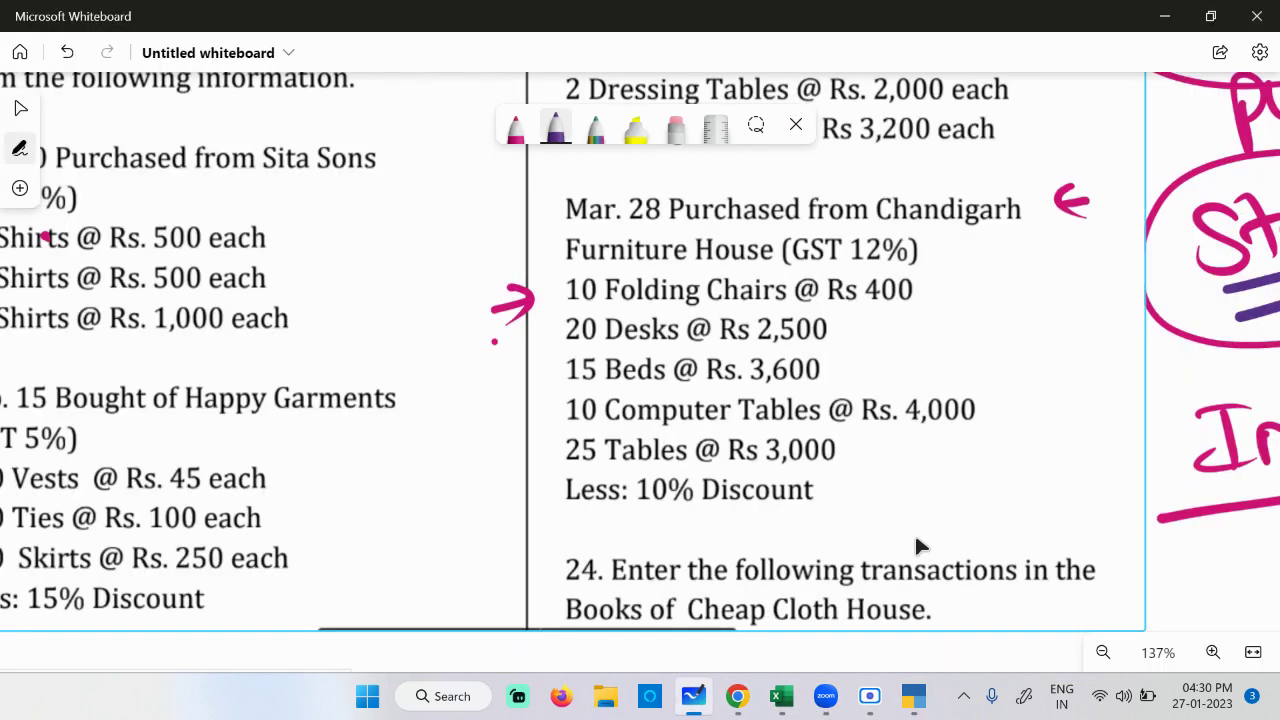
scroll(1053, 586, down, 5)
scroll(1212, 595, down, 3)
scroll(823, 586, down, 5)
scroll(1009, 404, left, 3)
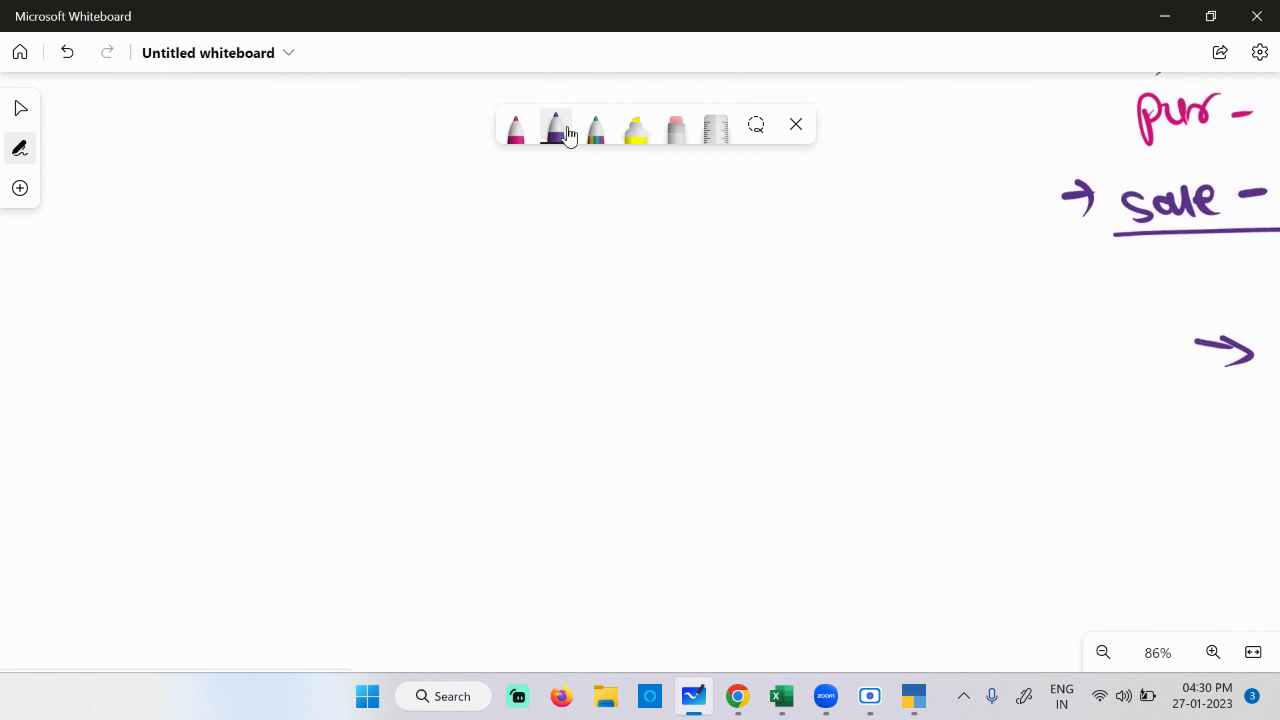
click(516, 130)
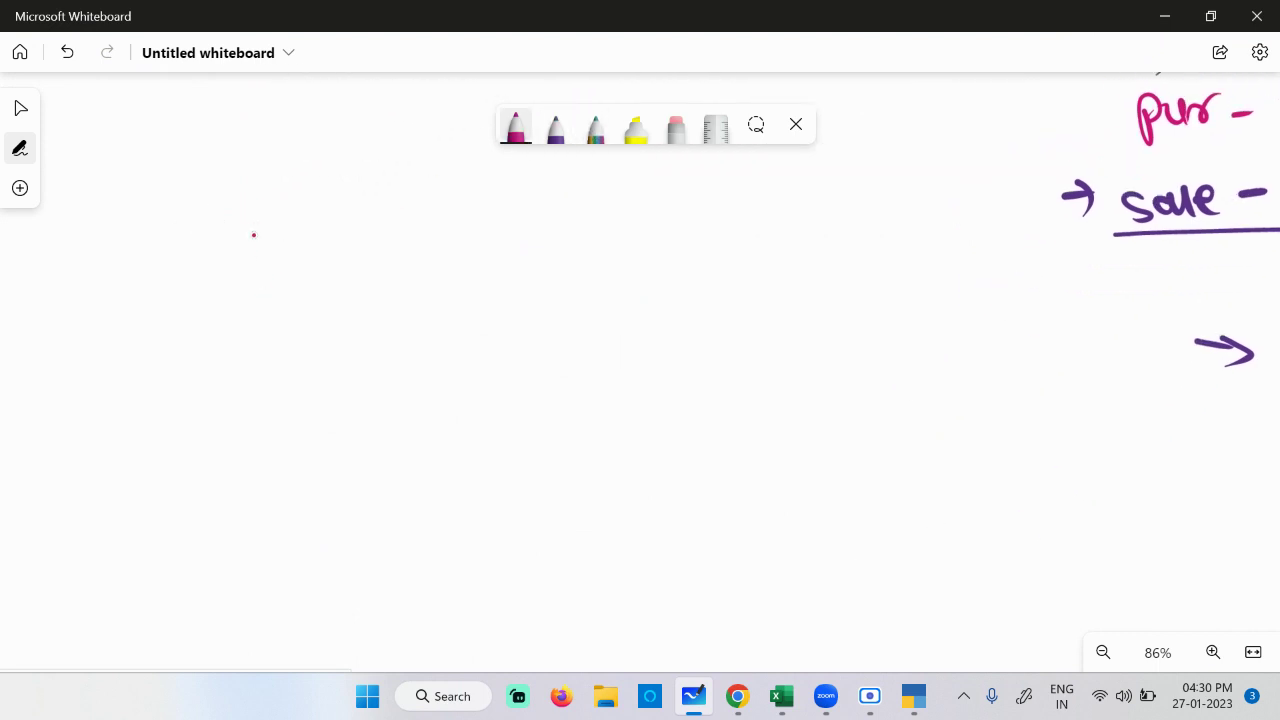
mouse_move(268, 210)
mouse_down()
mouse_move(285, 240)
mouse_move(232, 268)
mouse_up()
mouse_move(300, 200)
mouse_down()
mouse_move(318, 262)
mouse_move(335, 222)
mouse_up()
mouse_move(350, 222)
mouse_down()
mouse_move(418, 232)
mouse_move(468, 258)
mouse_up()
mouse_move(582, 205)
mouse_down()
mouse_move(592, 262)
mouse_move(654, 222)
mouse_move(742, 256)
mouse_up()
drag(740, 188, 744, 258)
mouse_move(722, 214)
mouse_down()
mouse_move(766, 208)
mouse_move(858, 252)
mouse_up()
drag(276, 291, 488, 277)
drag(668, 292, 776, 292)
Step: Handwrite a circled number 1 followed by "F11 Features" in purple below the Stock Creation heading
click(558, 136)
drag(174, 344, 186, 404)
drag(192, 322, 198, 330)
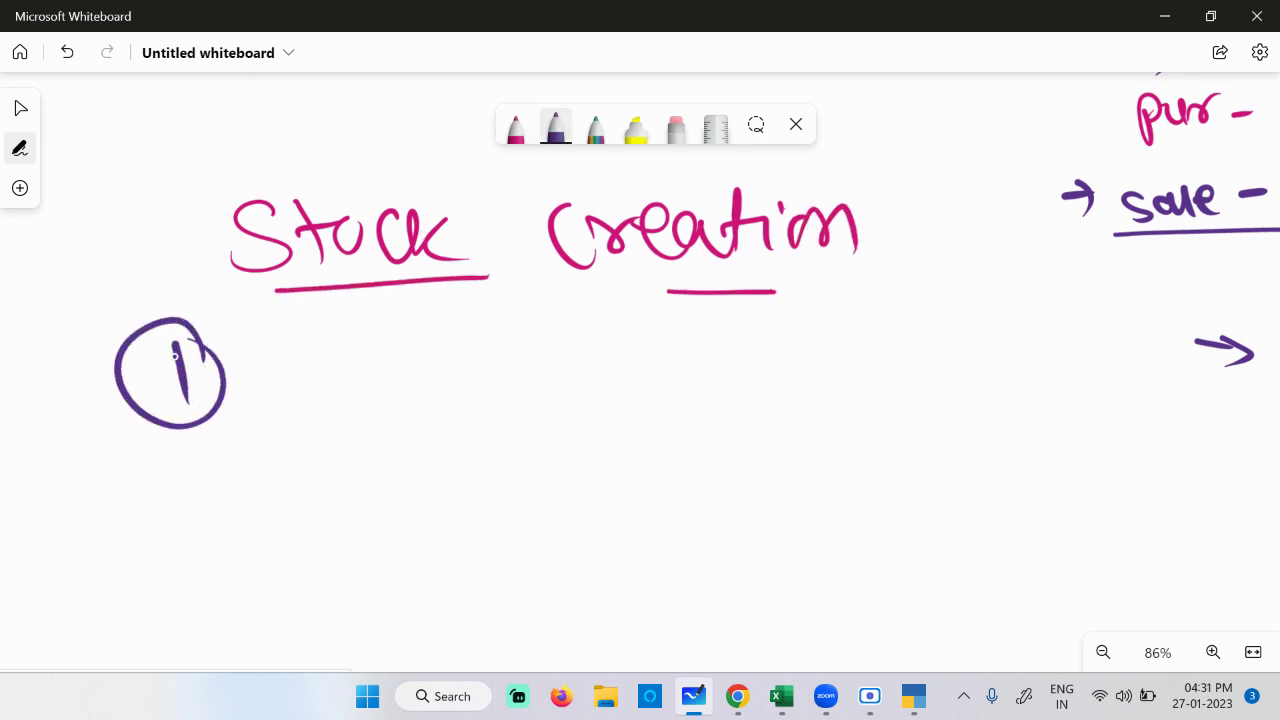
mouse_move(333, 342)
mouse_down()
mouse_move(343, 410)
mouse_move(384, 336)
mouse_up()
mouse_move(340, 373)
mouse_down()
mouse_move(382, 367)
mouse_move(418, 390)
mouse_up()
drag(432, 336, 443, 390)
drag(566, 322, 578, 396)
mouse_move(566, 322)
mouse_down()
mouse_move(614, 326)
mouse_move(676, 386)
mouse_up()
drag(708, 318, 700, 384)
mouse_move(684, 352)
mouse_down()
mouse_move(844, 330)
mouse_move(850, 340)
mouse_up()
drag(884, 312, 855, 356)
scroll(721, 291, up, 1)
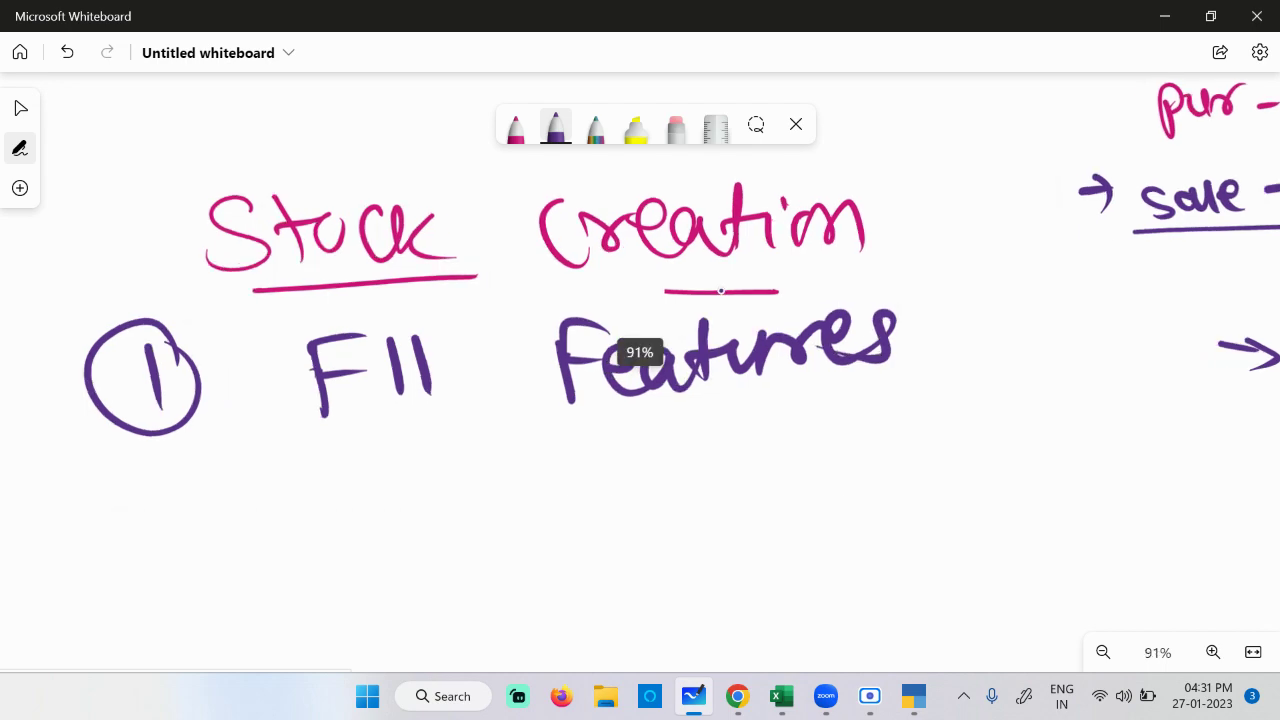
Step: Switch to TallyPrime, leave the Day Book and open the company features for Mangat Traders 2
click(913, 698)
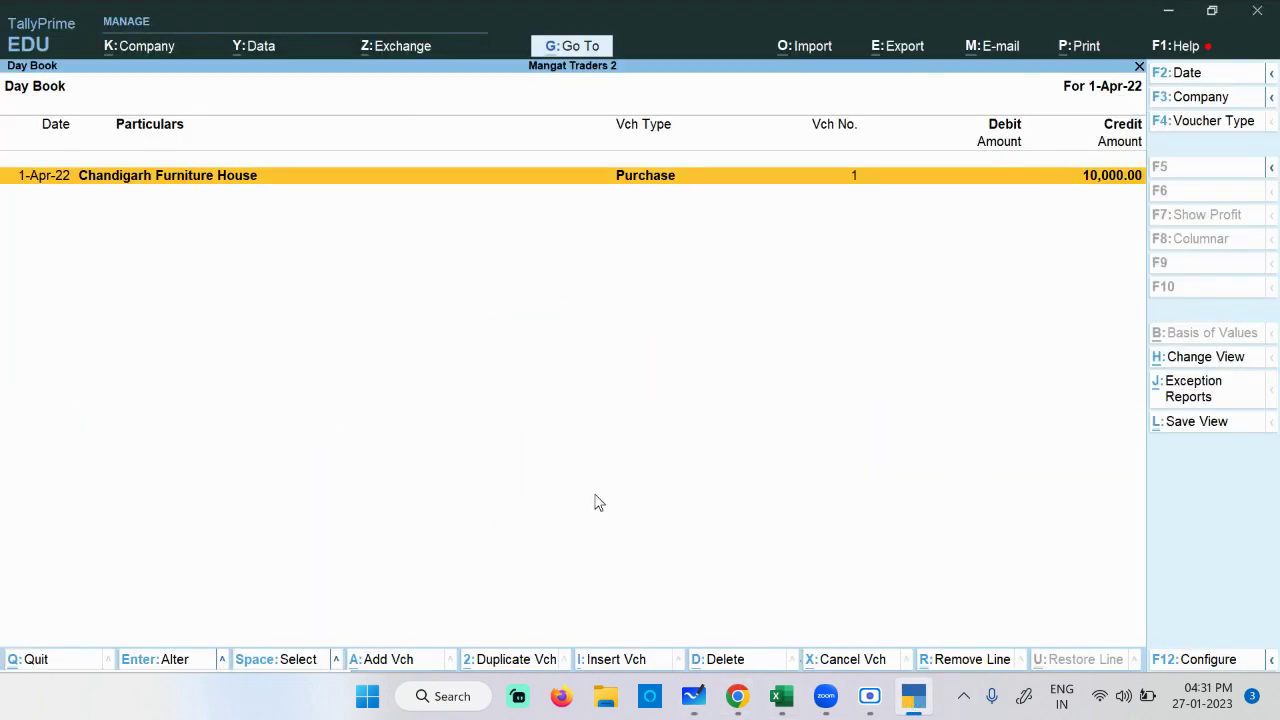
key(Escape)
key(Escape)
key(Escape)
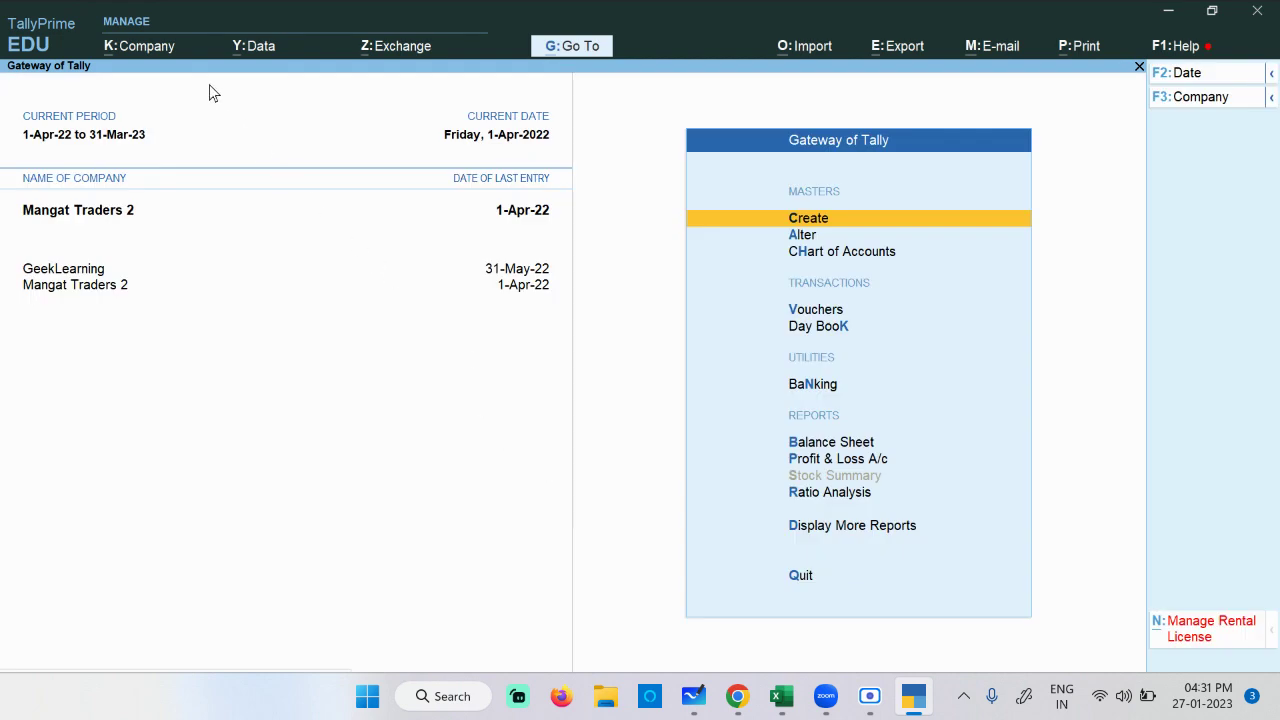
click(155, 52)
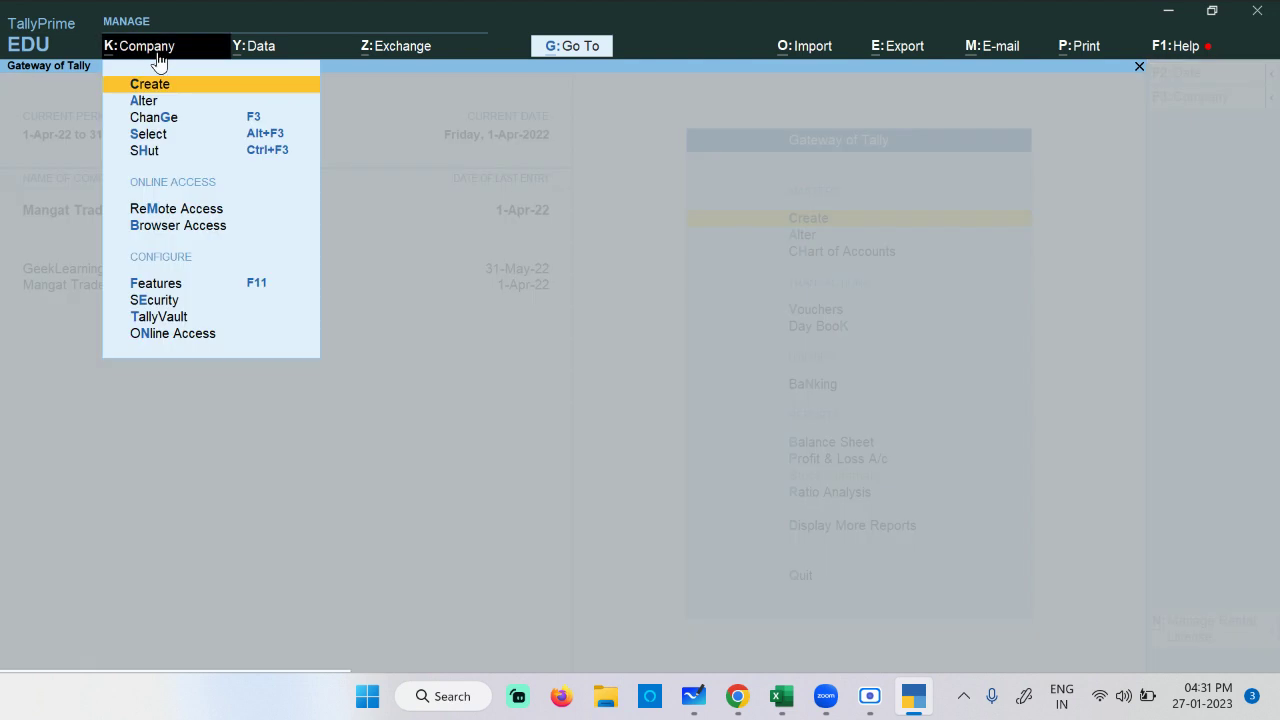
click(178, 286)
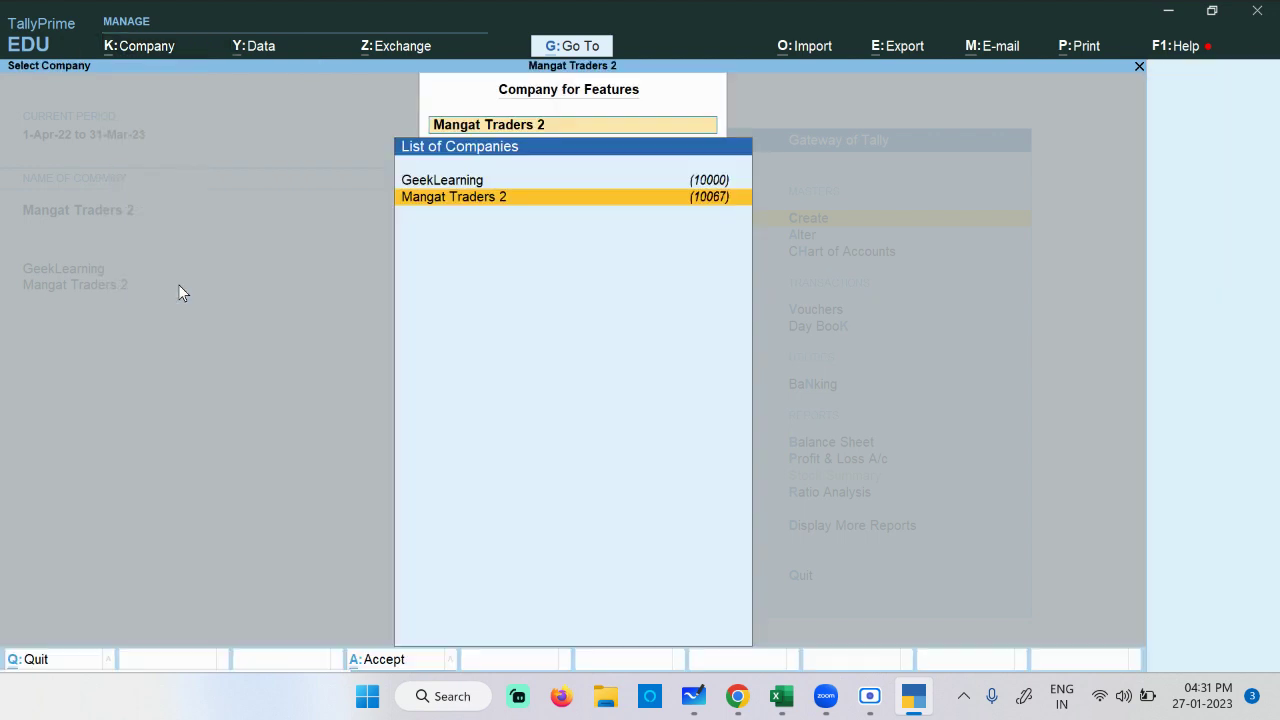
click(537, 198)
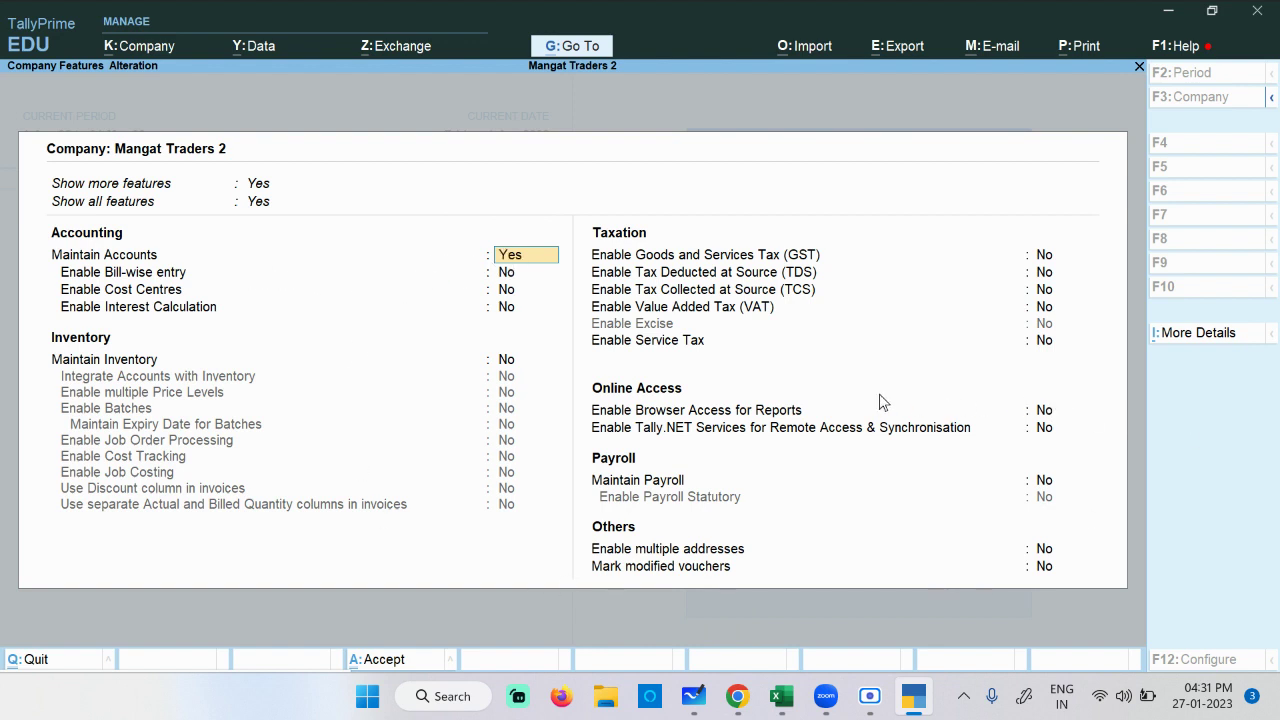
Step: Set Maintain Inventory and Integrate Accounts with Inventory to Yes in the company features
click(512, 366)
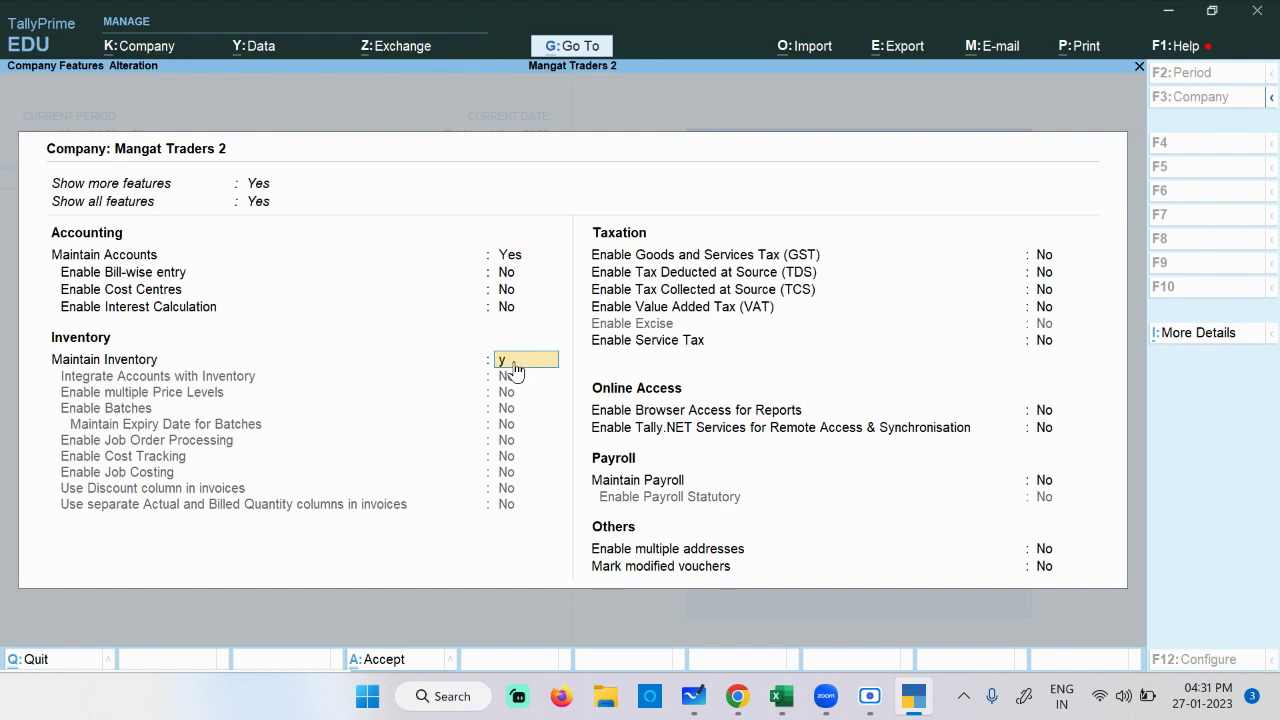
key(Return)
key(ctrl)
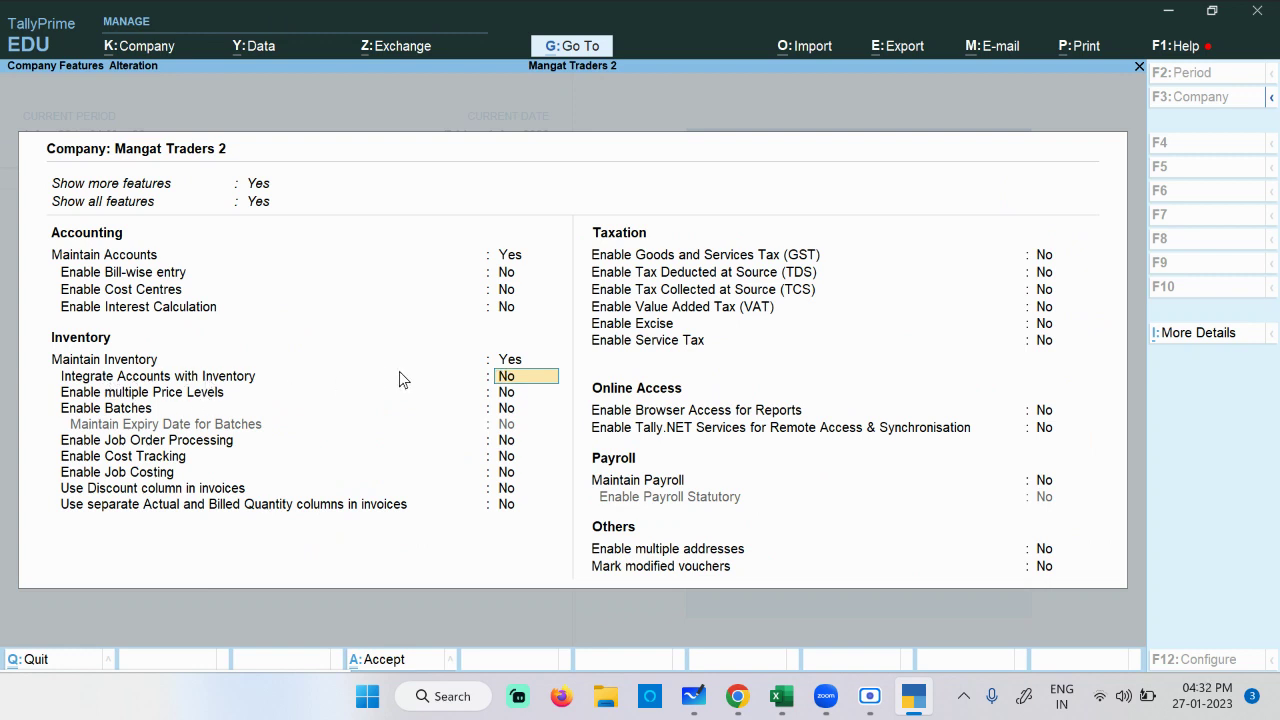
text(y)
key(Return)
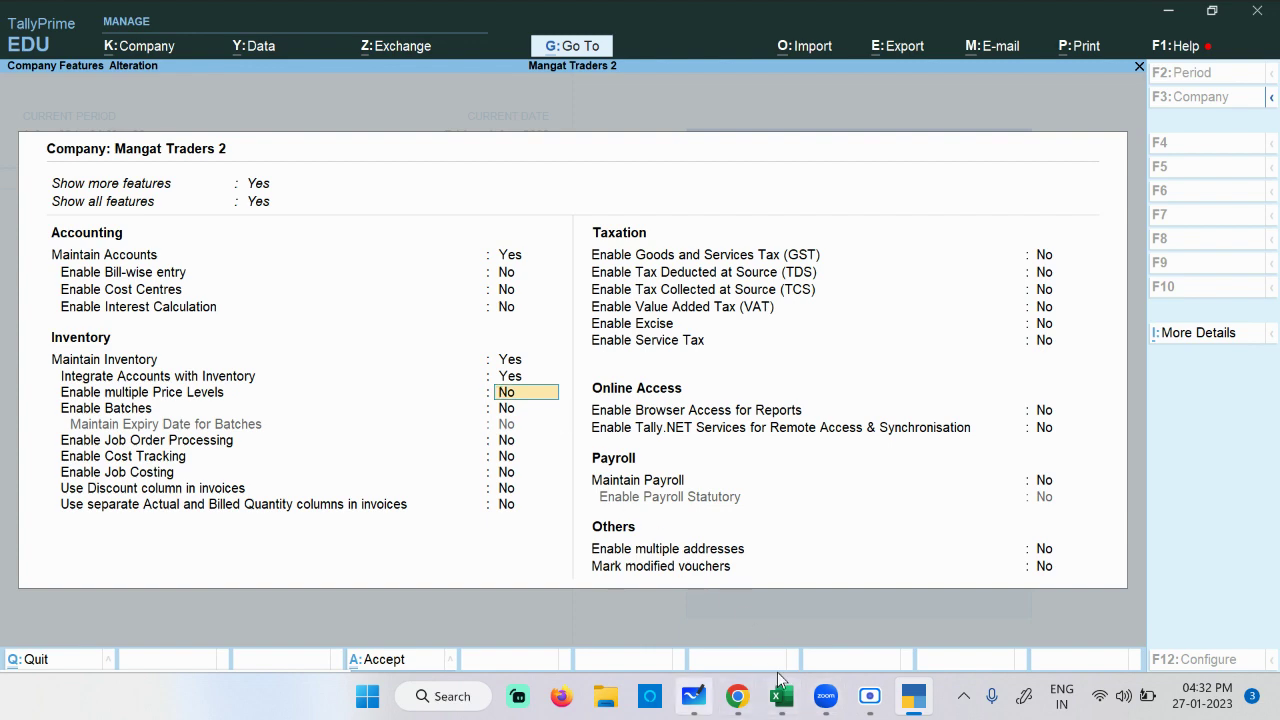
Step: Switch to Microsoft Whiteboard, recolour the first pen green and handwrite "Maintain Inven — Yes" below the F11 Features line
click(695, 698)
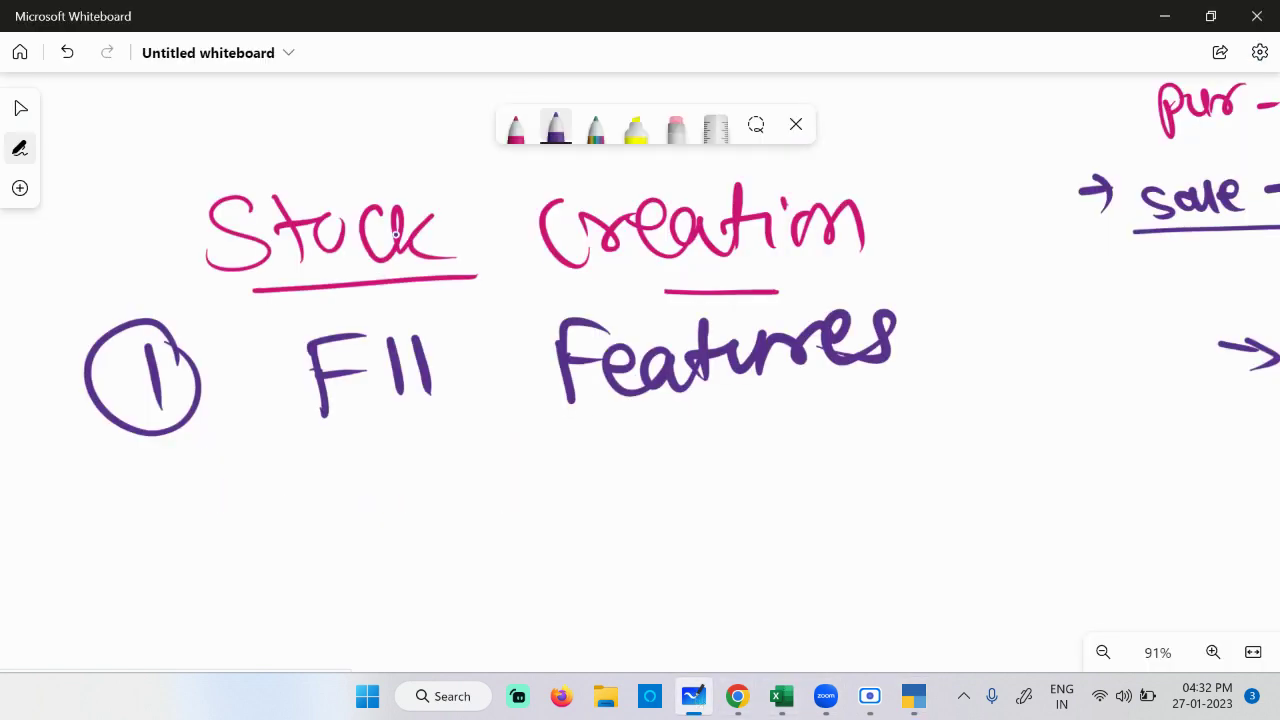
scroll(490, 285, down, 5)
scroll(1090, 560, right, 2)
scroll(1090, 560, down, 1)
click(515, 128)
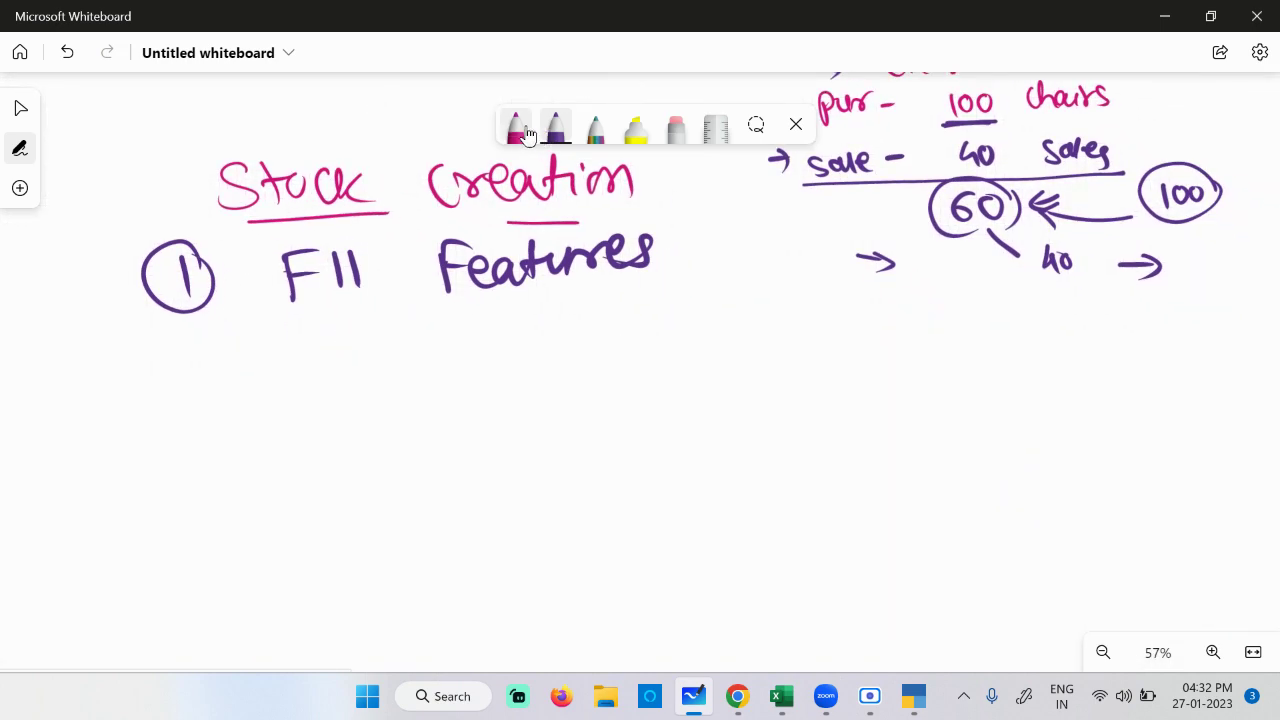
click(515, 128)
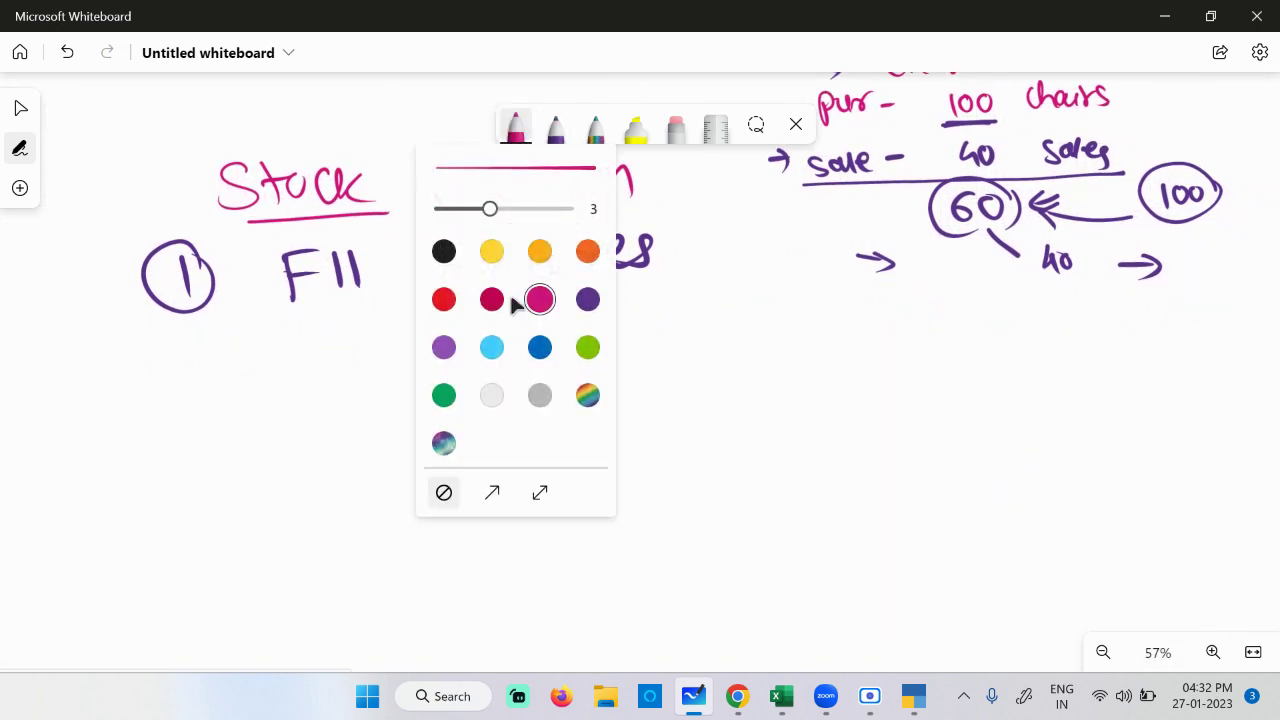
click(444, 393)
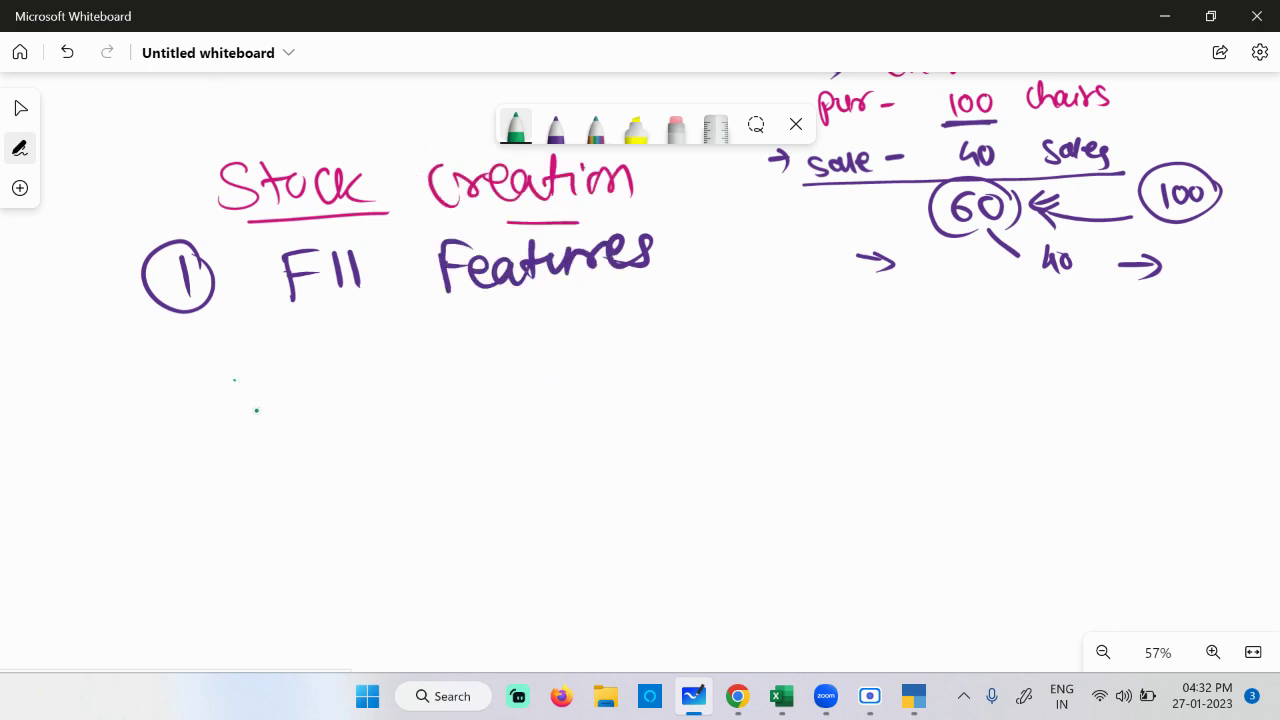
drag(257, 376, 258, 385)
mouse_move(347, 388)
mouse_down()
mouse_move(446, 370)
mouse_move(408, 392)
mouse_up()
mouse_move(484, 360)
mouse_down()
mouse_move(606, 384)
mouse_move(628, 360)
mouse_move(658, 376)
mouse_up()
mouse_move(599, 342)
mouse_down()
mouse_move(764, 366)
mouse_move(846, 337)
mouse_move(906, 370)
mouse_up()
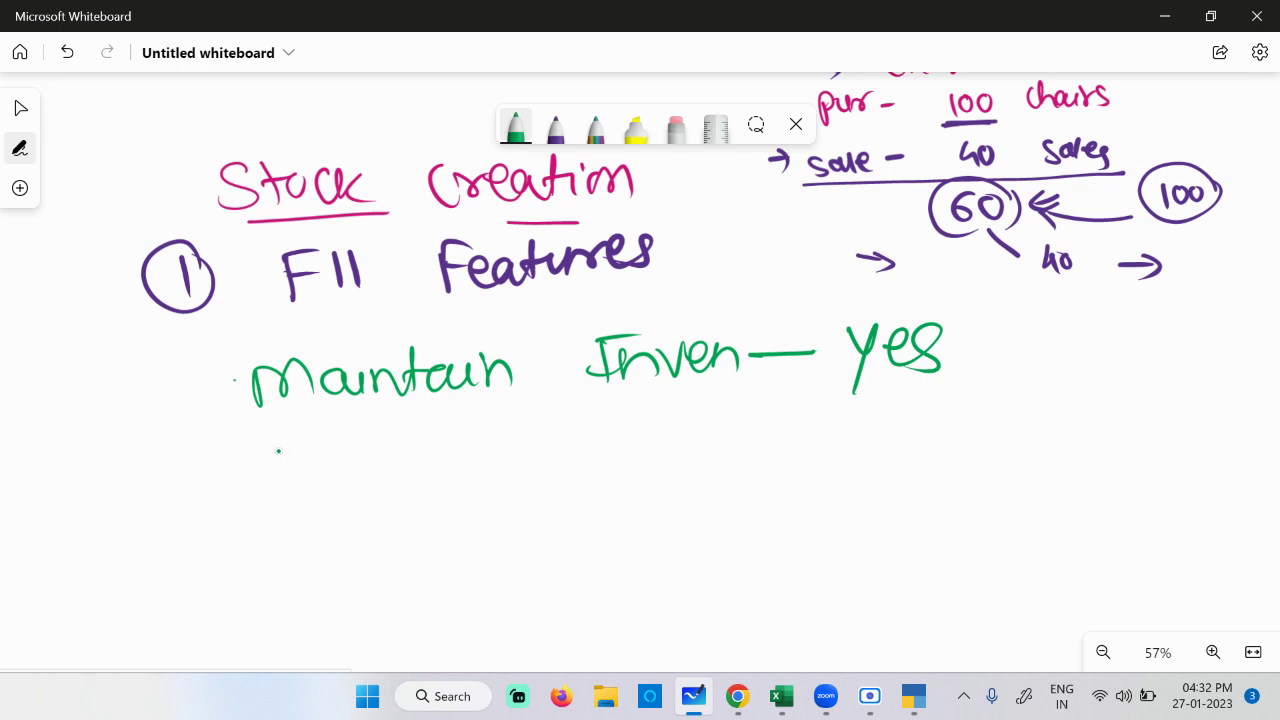
Step: Handwrite "ACC/ With In → Yes" in green below the Maintain Inven line and underline the Yes
mouse_move(262, 460)
mouse_down()
mouse_move(289, 457)
mouse_move(306, 484)
mouse_move(409, 446)
mouse_move(532, 456)
mouse_move(631, 437)
mouse_move(645, 470)
mouse_move(849, 438)
mouse_move(889, 449)
mouse_move(903, 471)
mouse_move(915, 452)
mouse_up()
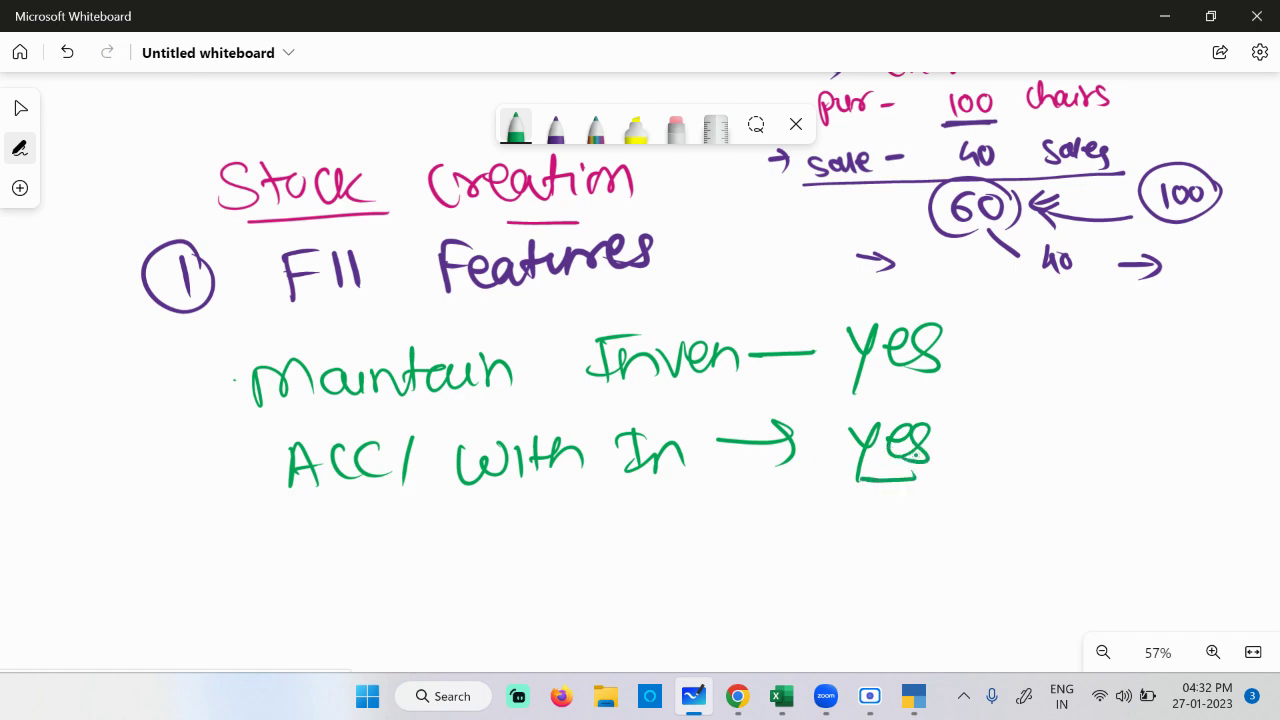
Step: Switch to TallyPrime and leave the Mangat Traders 2 company features, returning to the Gateway of Tally
click(913, 696)
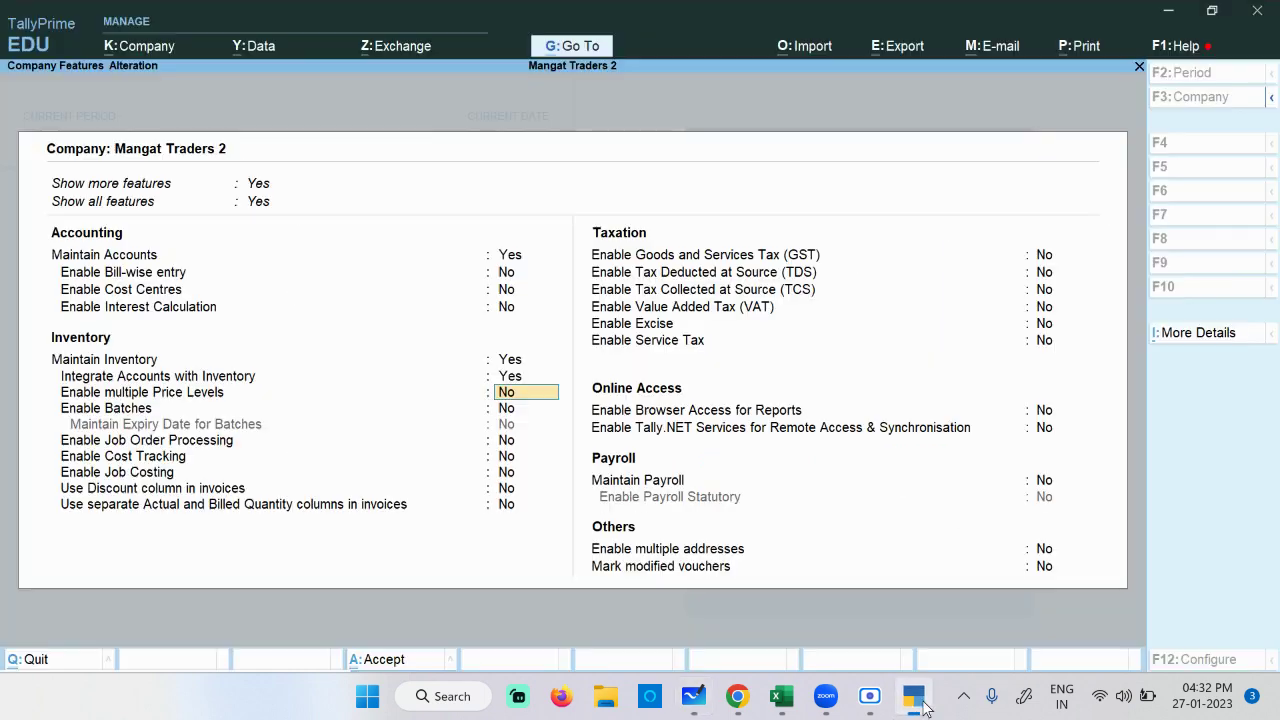
click(545, 397)
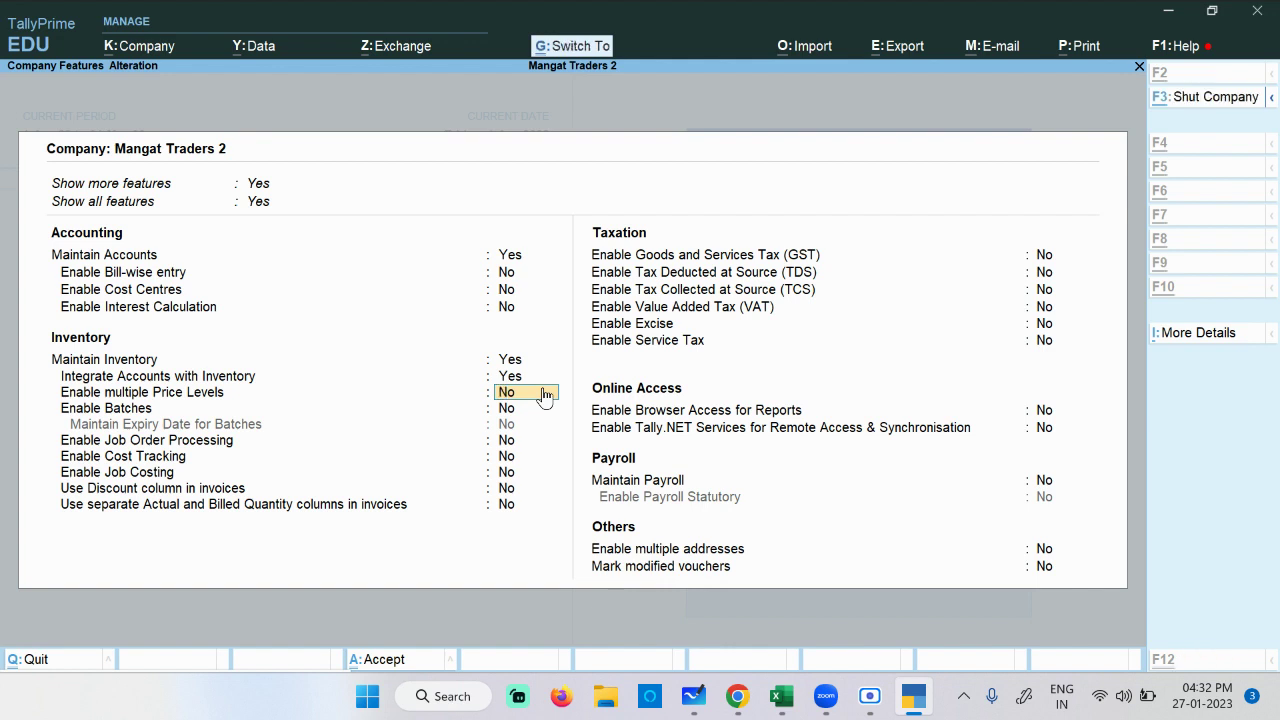
key(Escape)
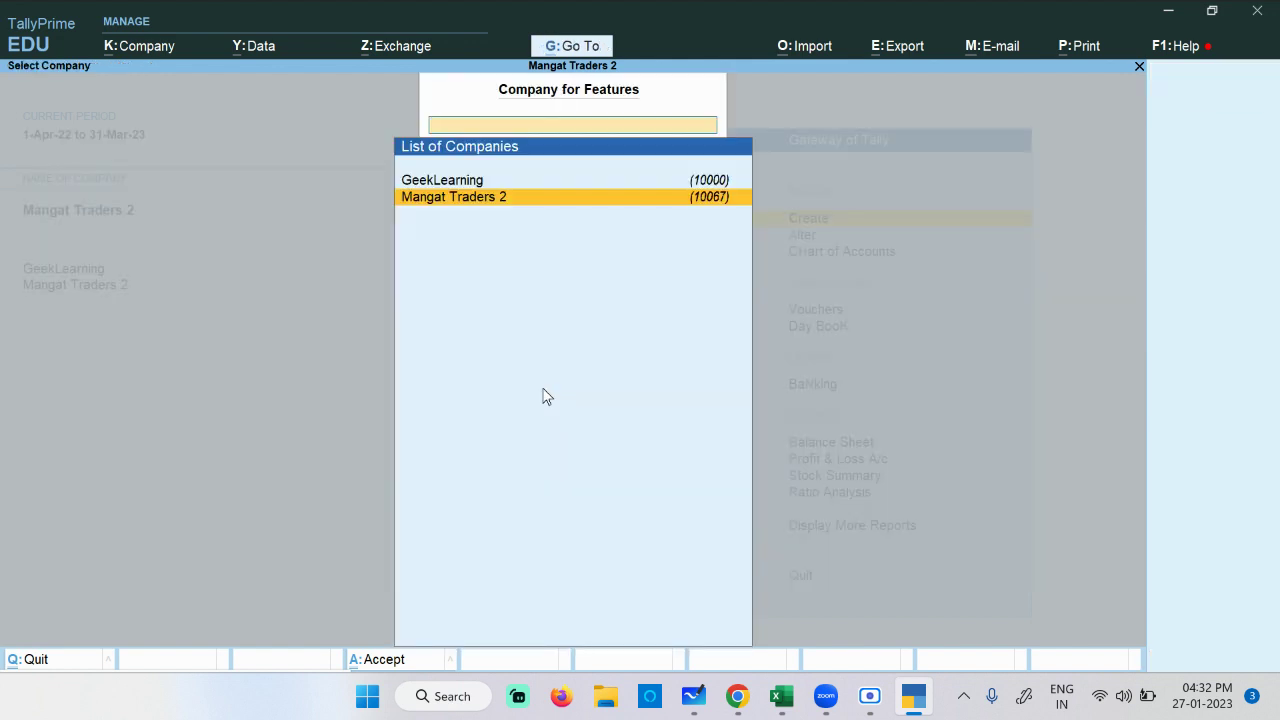
key(Escape)
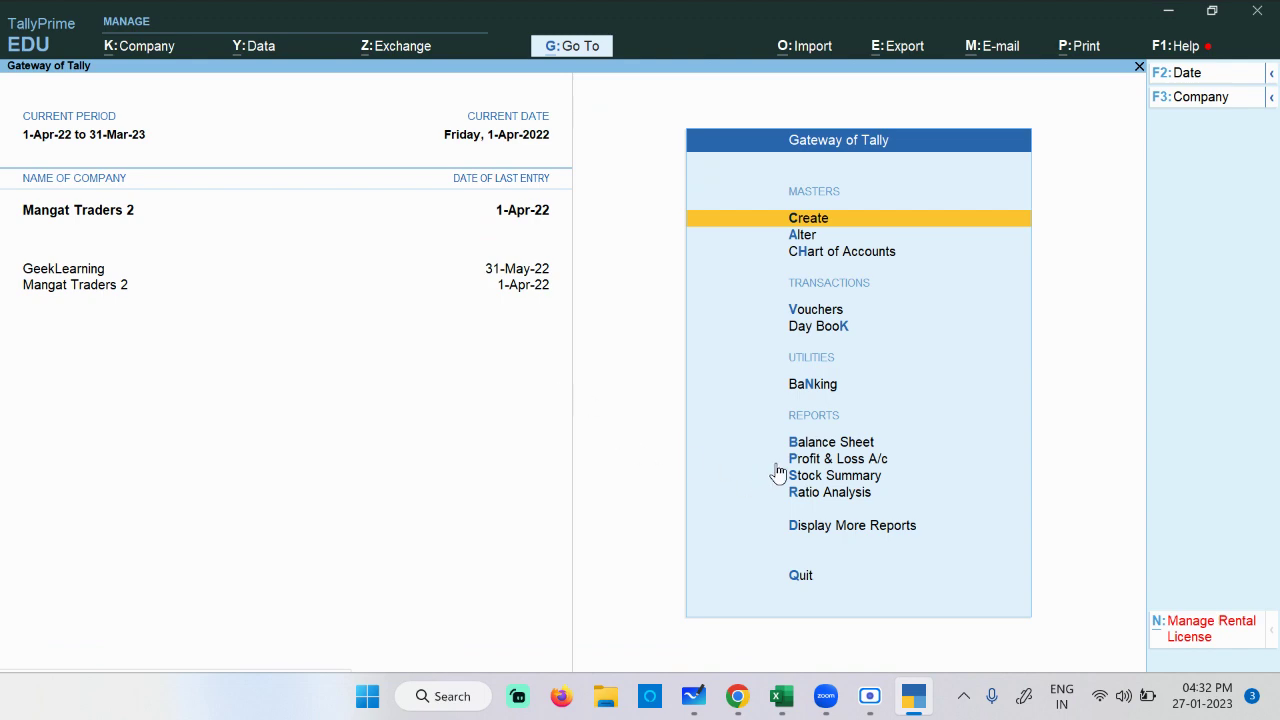
Step: Mark Stock Summary in the Gateway of Tally with a blue arrow, and view the Stock Summary report before returning
key(ctrl)
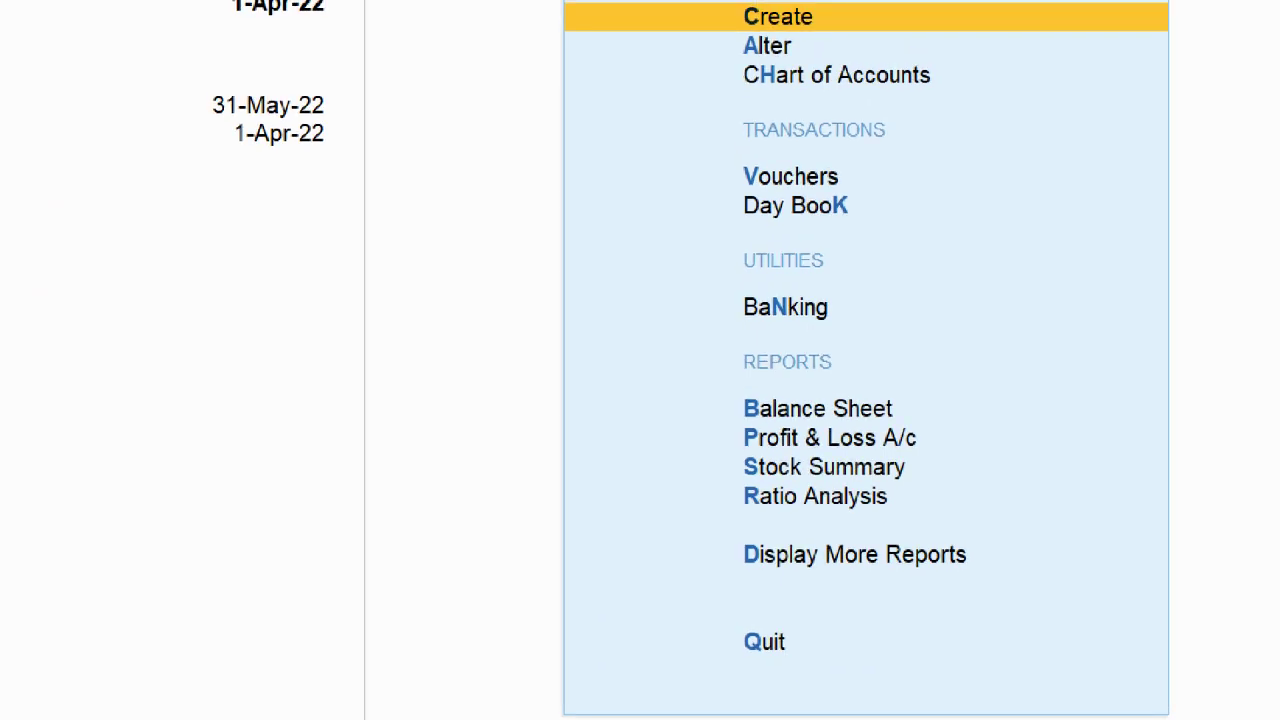
mouse_move(598, 487)
mouse_down()
mouse_move(696, 484)
mouse_move(720, 470)
mouse_up()
drag(697, 455, 678, 533)
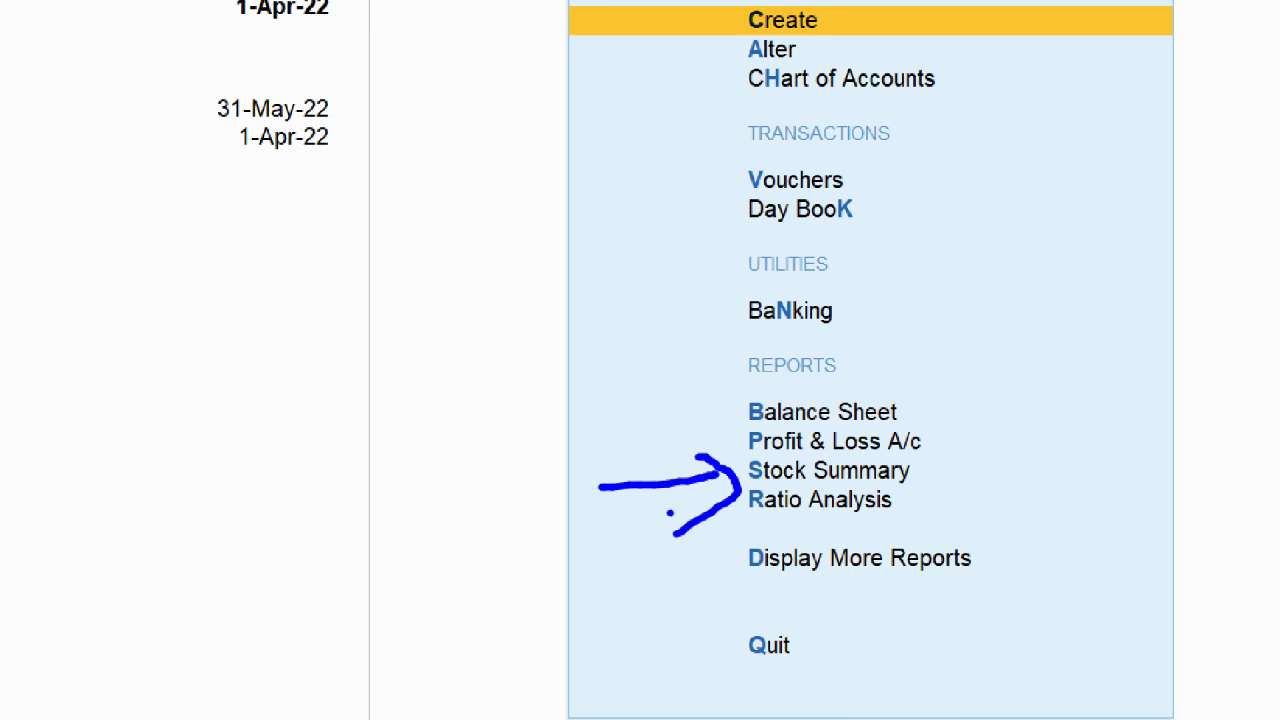
key(Escape)
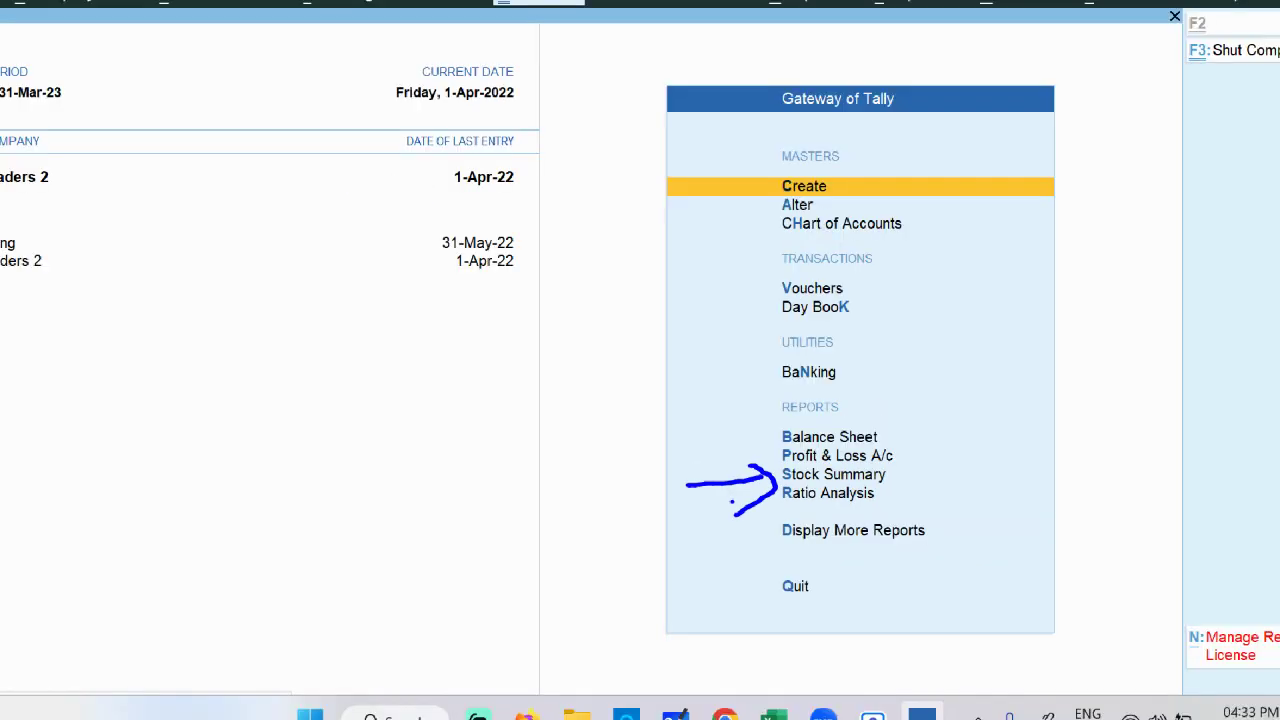
click(828, 478)
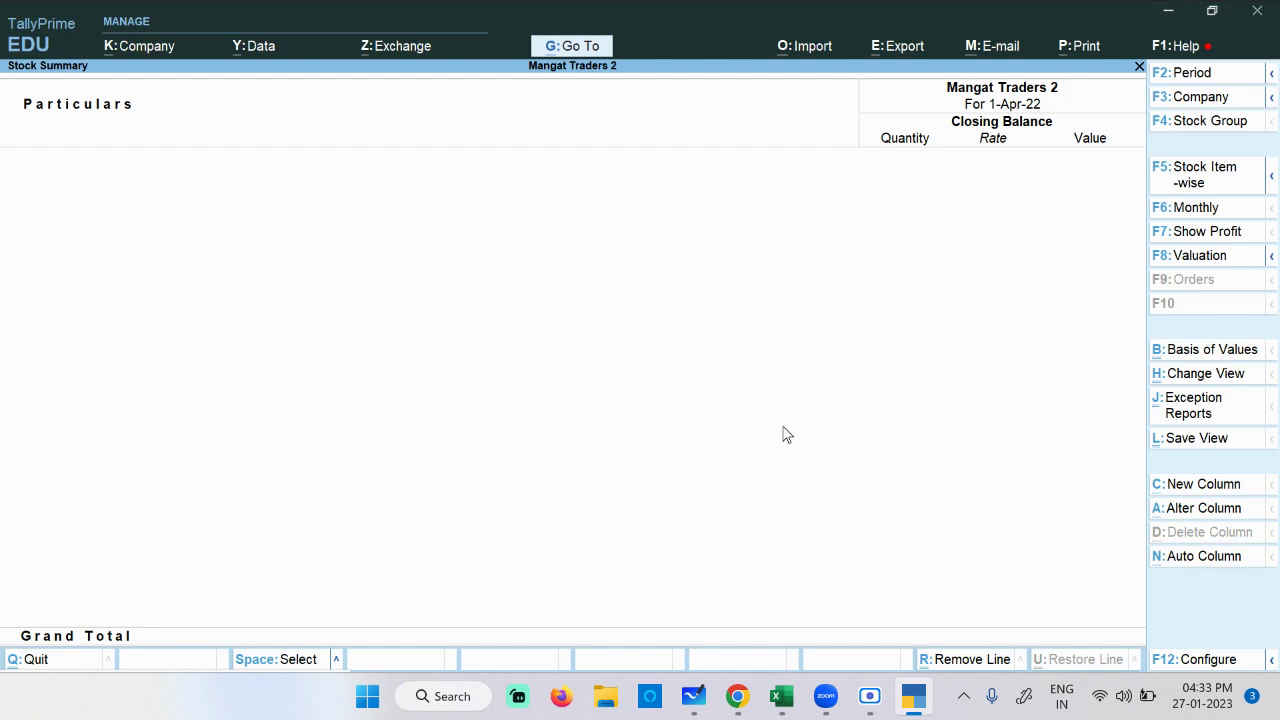
key(Escape)
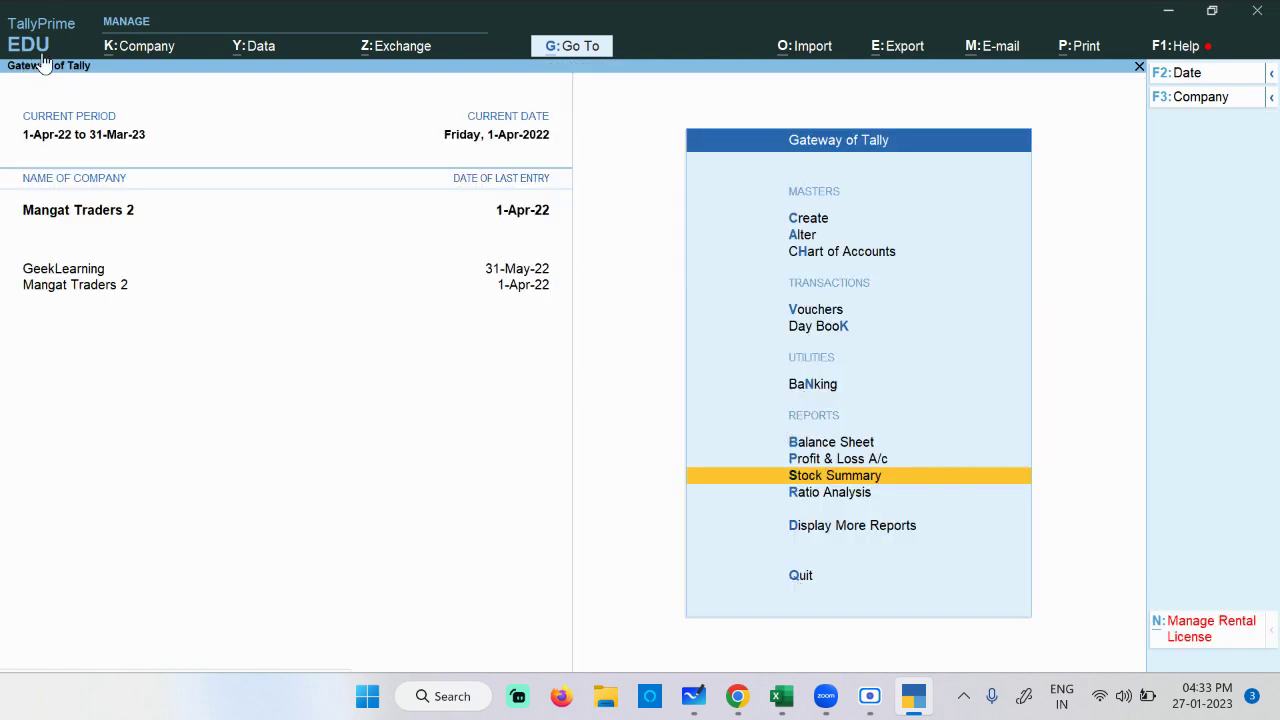
Step: Review the company features of Mangat Traders 2 and return to the Gateway of Tally
click(150, 47)
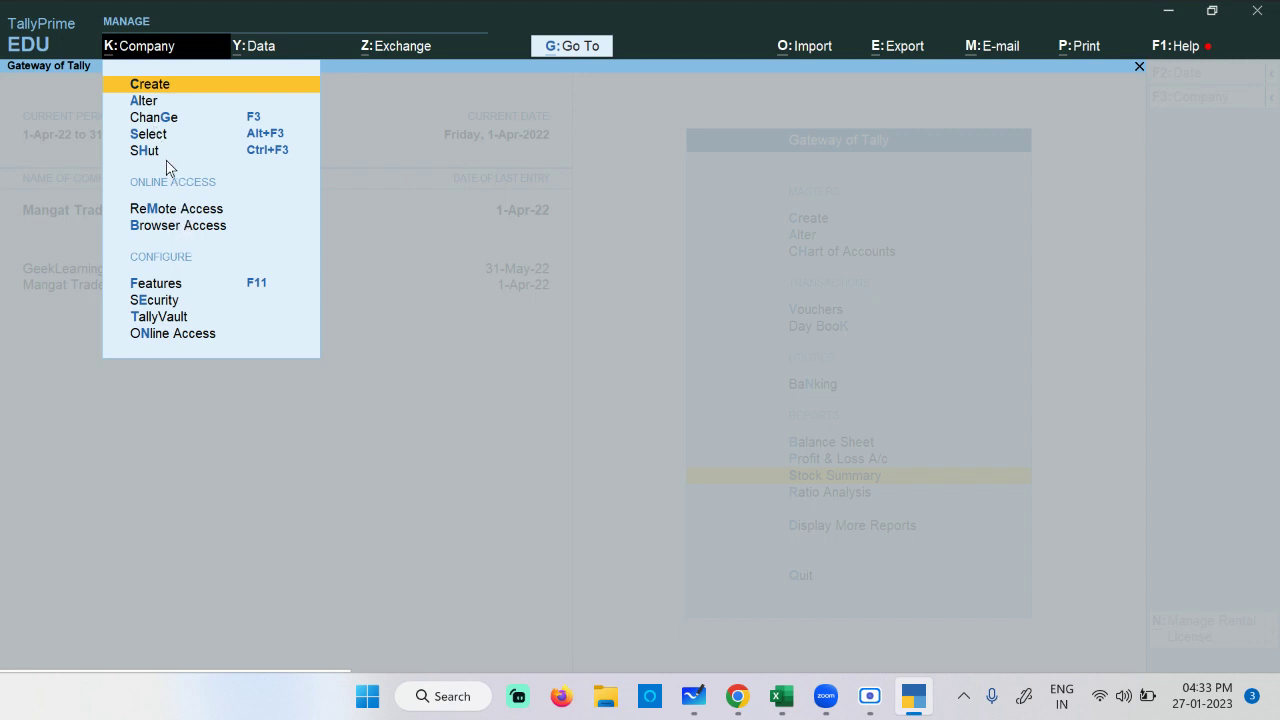
click(189, 285)
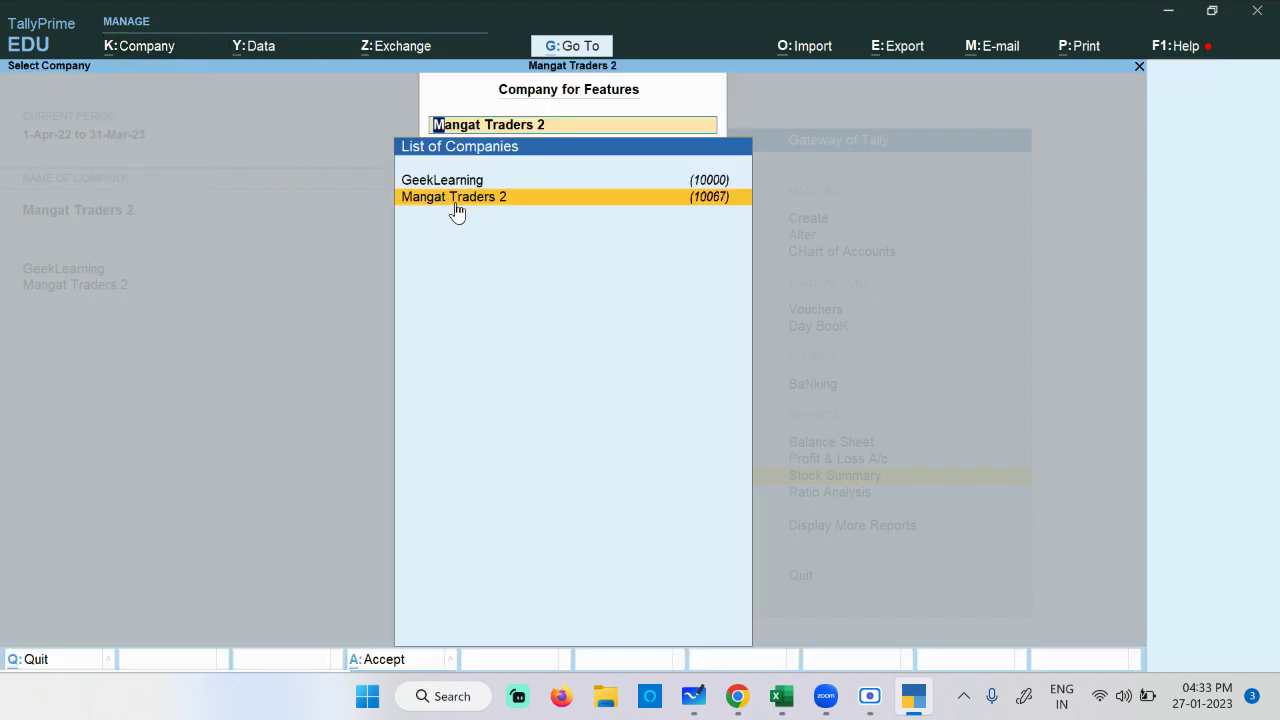
click(506, 198)
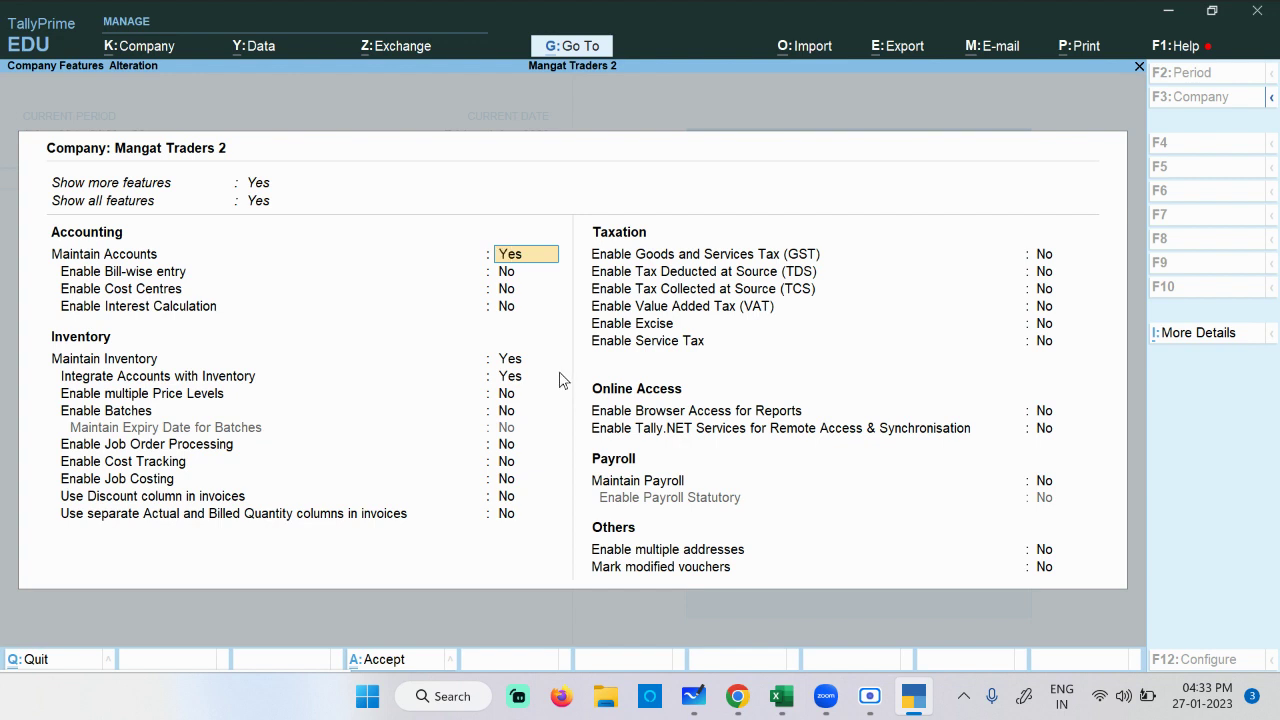
key(F3)
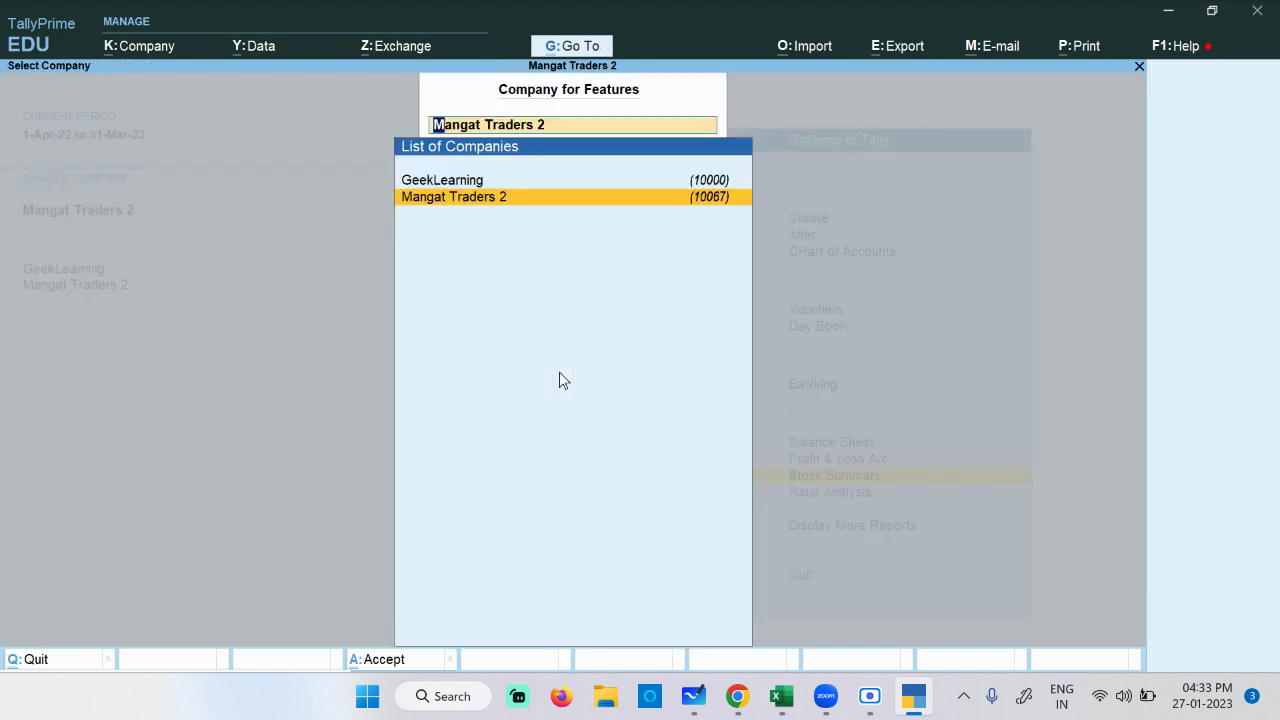
key(Escape)
key(Escape)
key(Escape)
key(Escape)
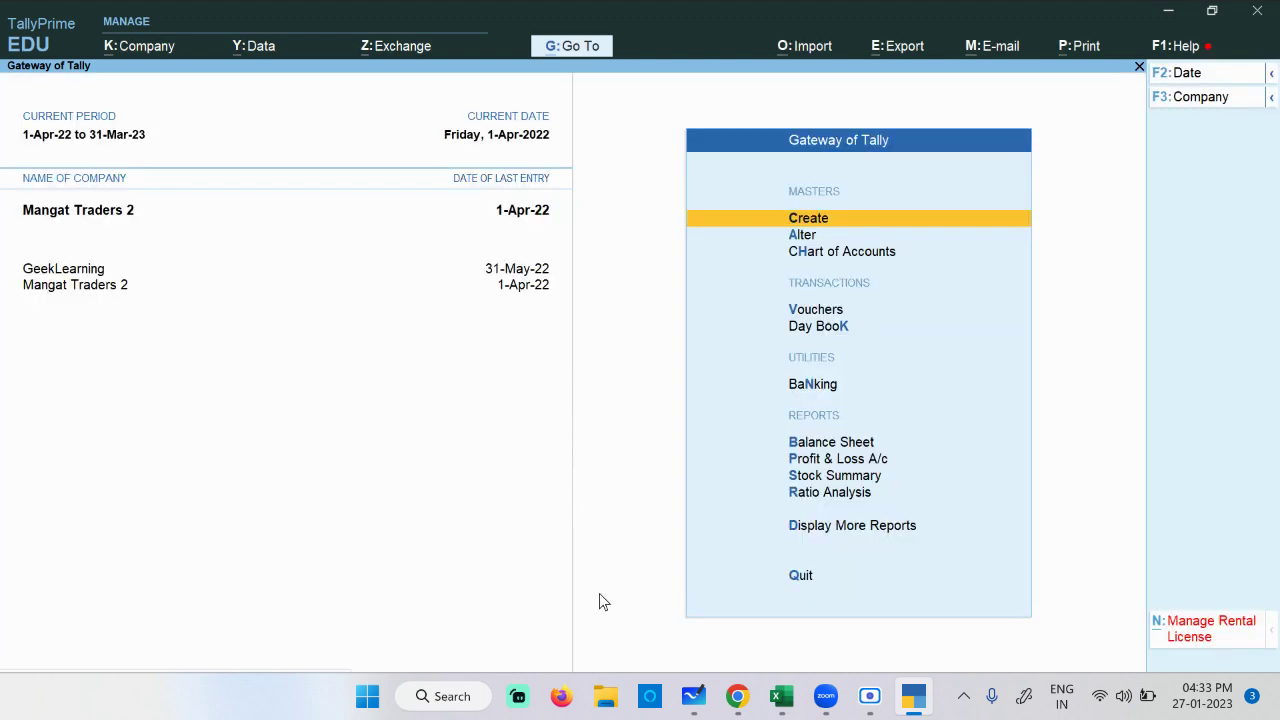
Step: Switch to the purchase and sales GST entries PDF in Chrome and enlarge the Mar. 28 purchase entry
click(694, 696)
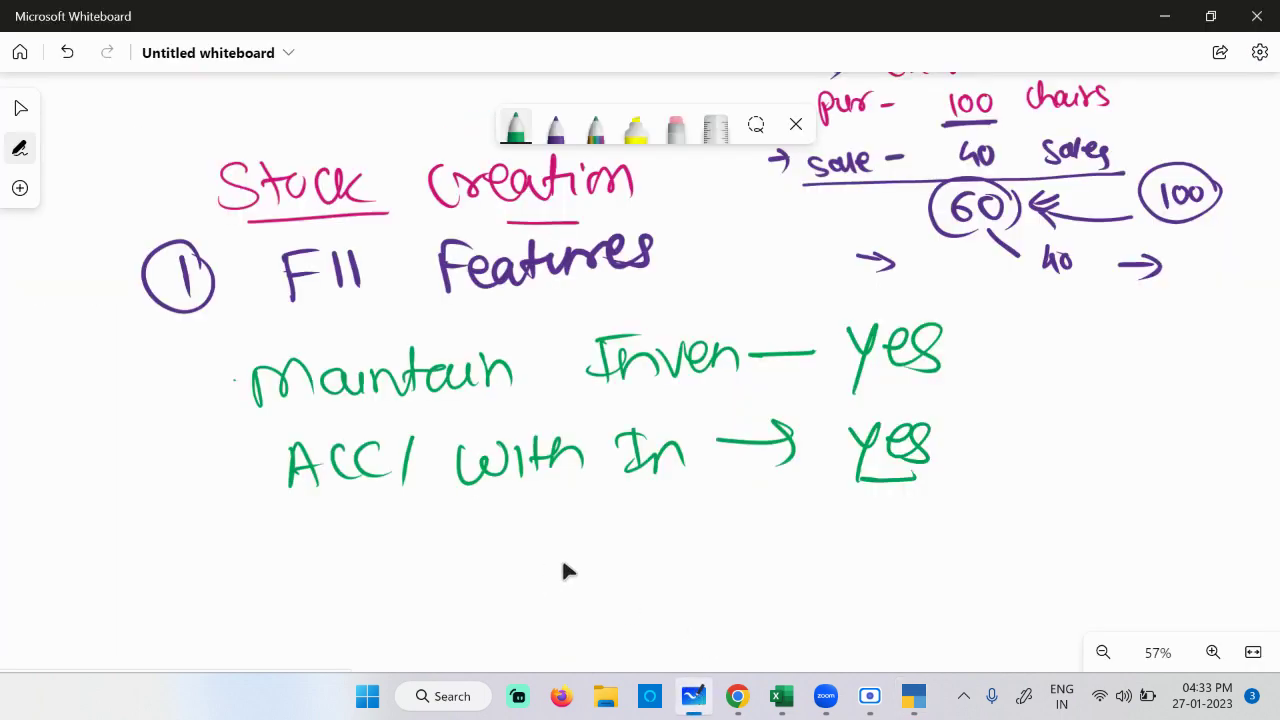
mouse_move(737, 697)
click(570, 625)
scroll(730, 440, down, 2)
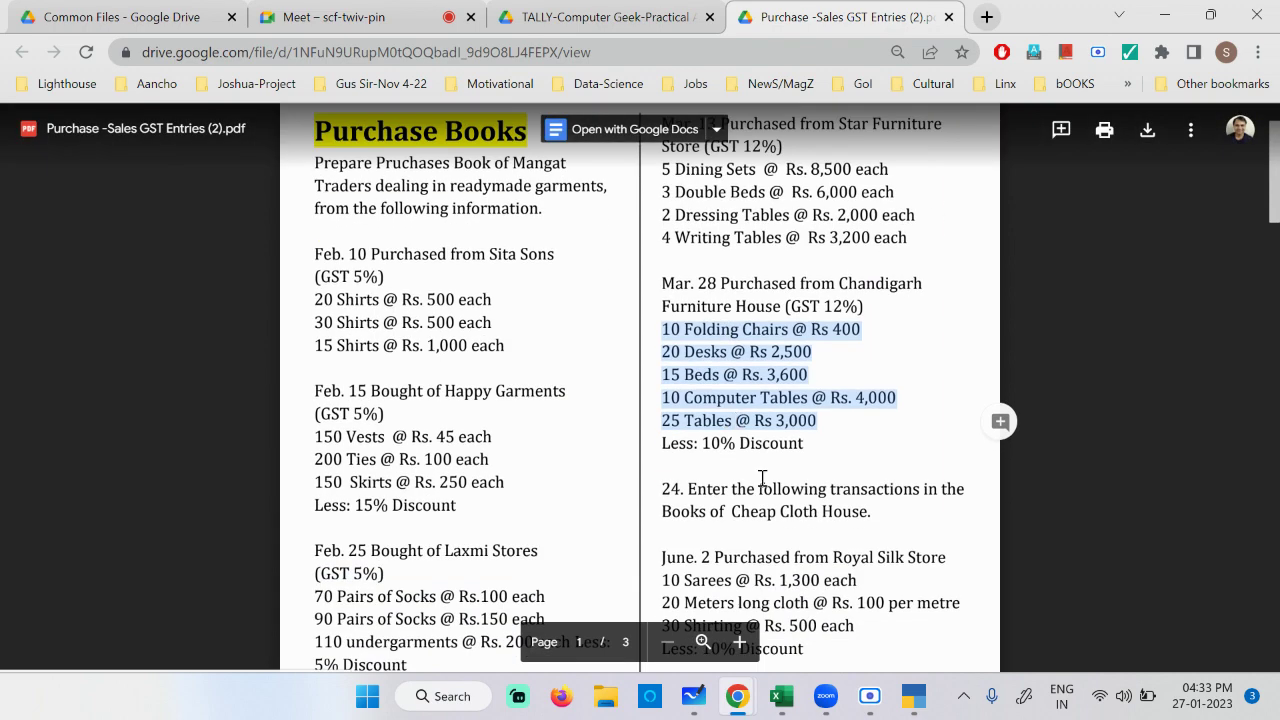
click(740, 642)
click(740, 642)
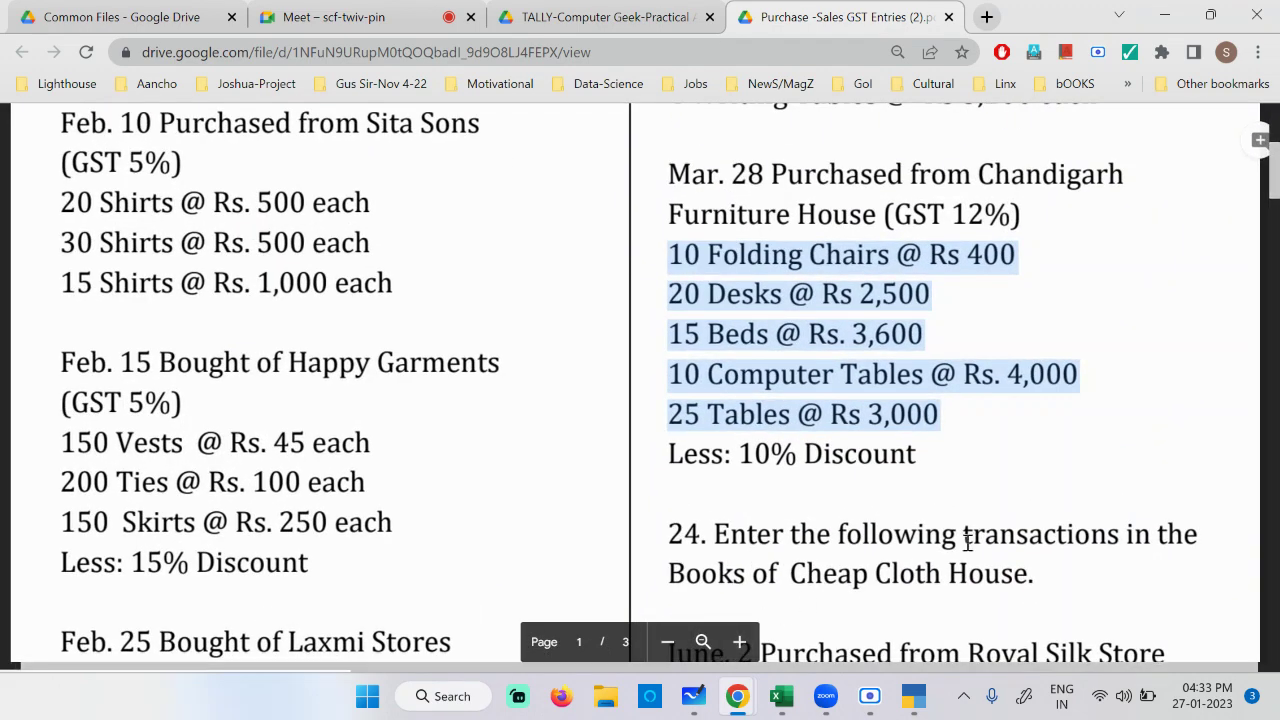
Step: Highlight the Mar. 28 supplier's Chandigarh and the items Folding Chairs, Desks and Beds one after another in the PDF
click(980, 172)
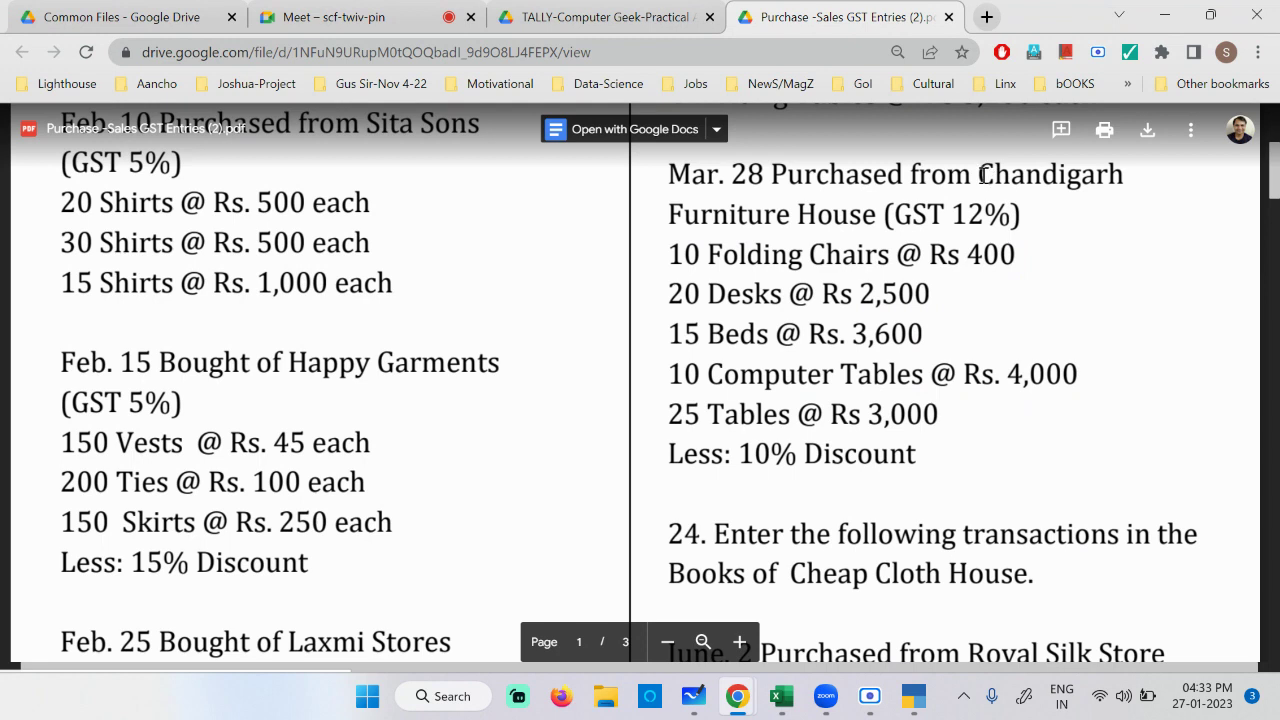
double_click(983, 175)
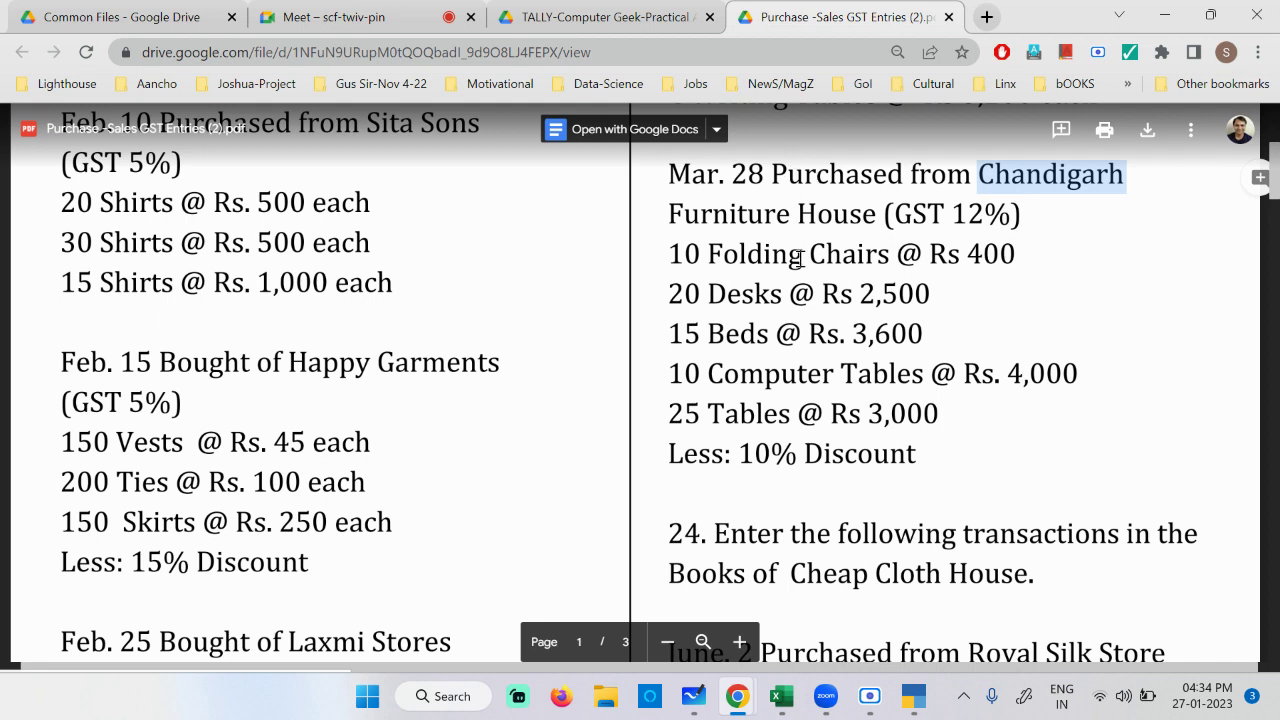
drag(708, 254, 862, 250)
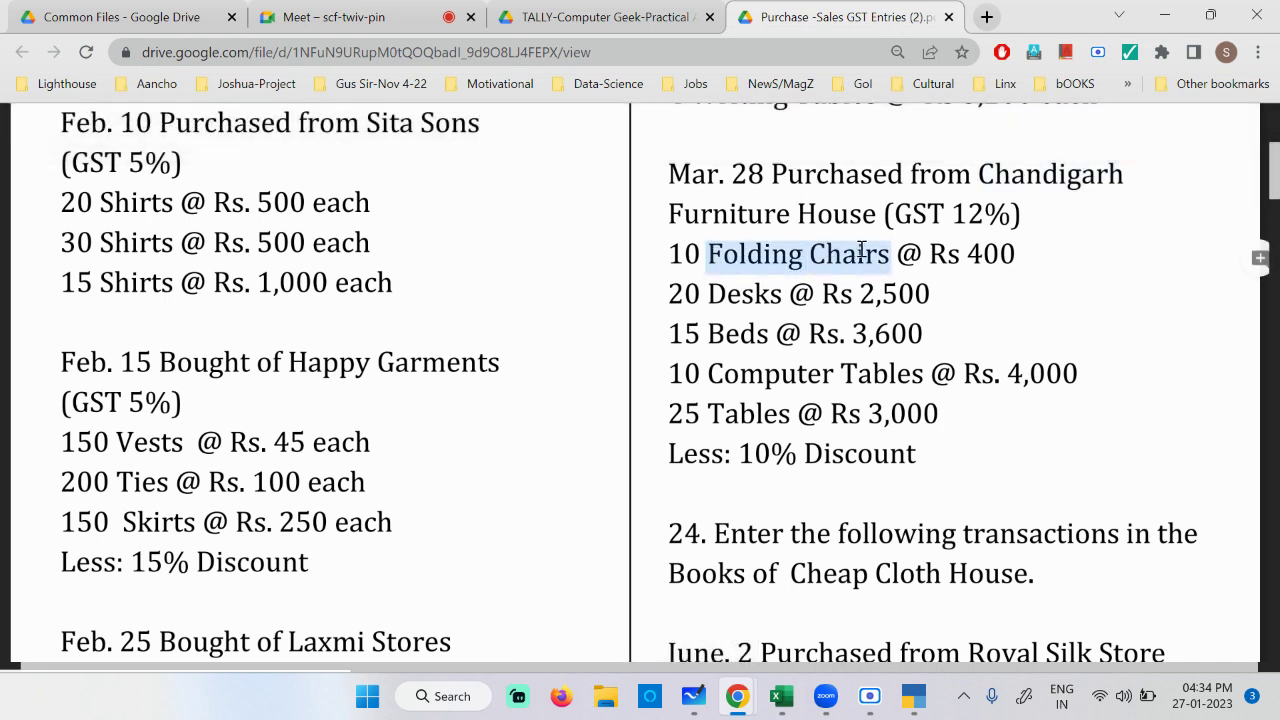
double_click(720, 294)
double_click(752, 336)
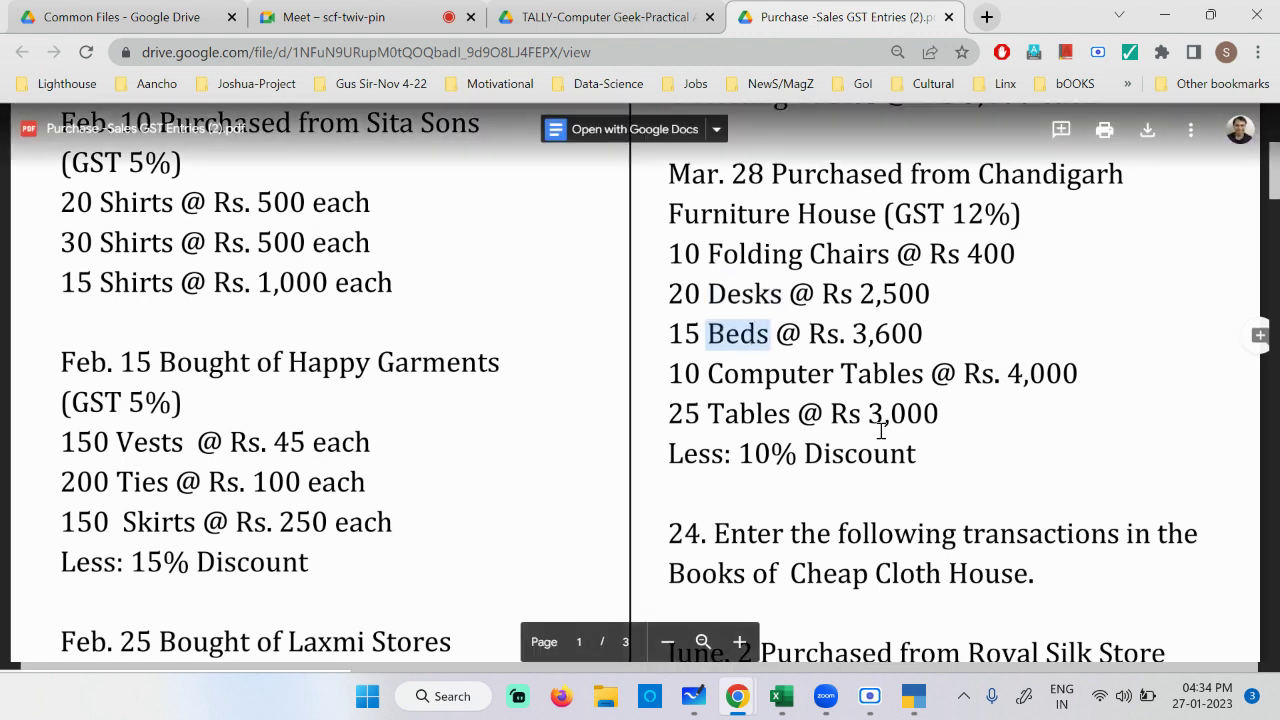
click(741, 283)
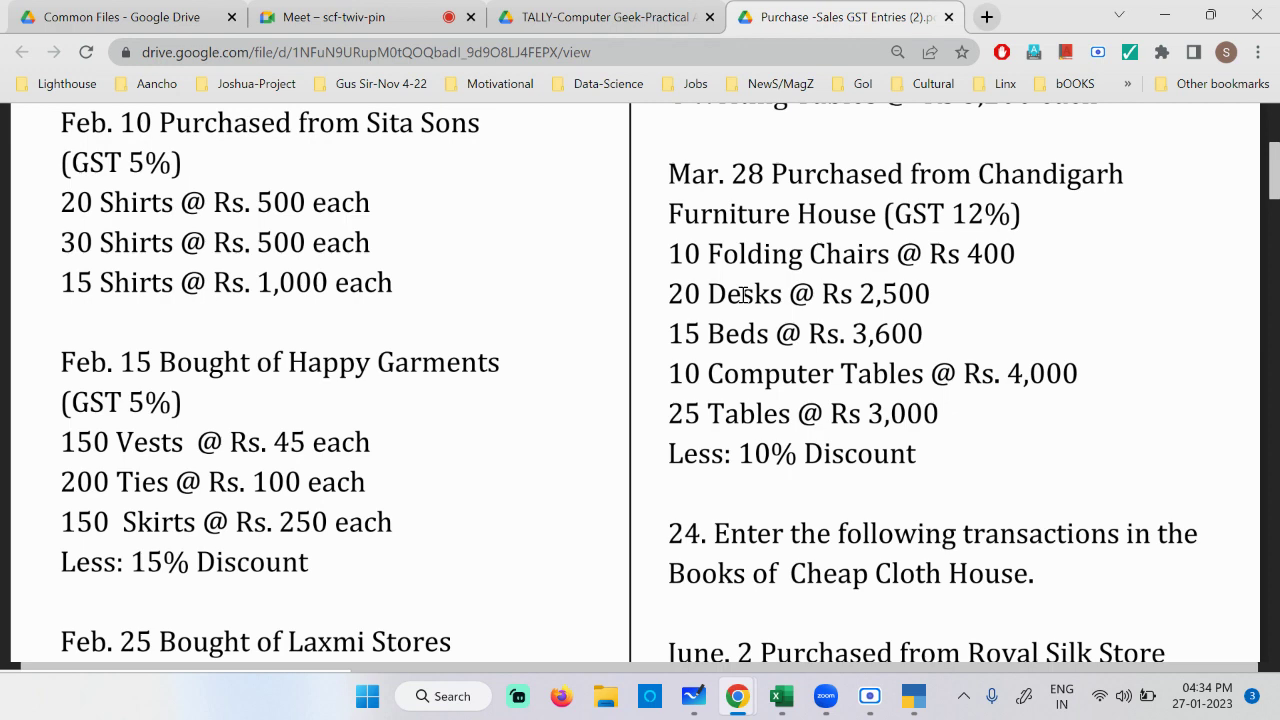
Step: Switch to TallyPrime and view the list of masters available for creation
click(913, 696)
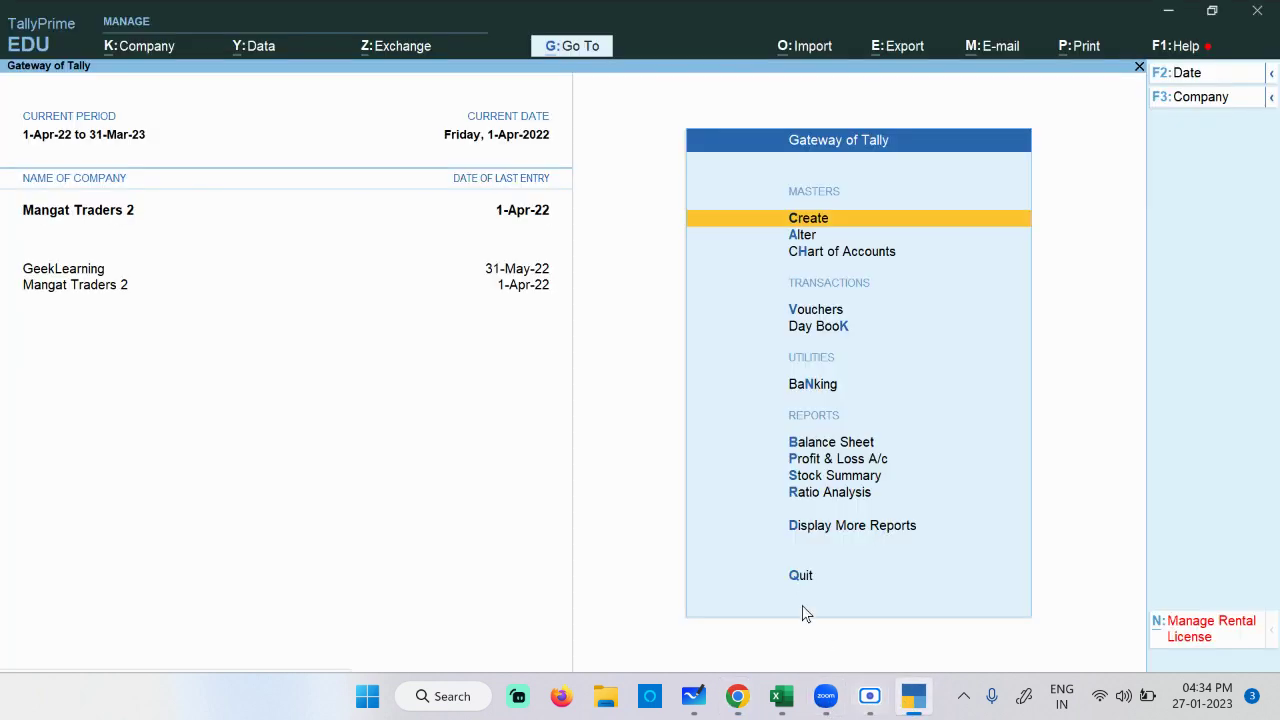
click(838, 223)
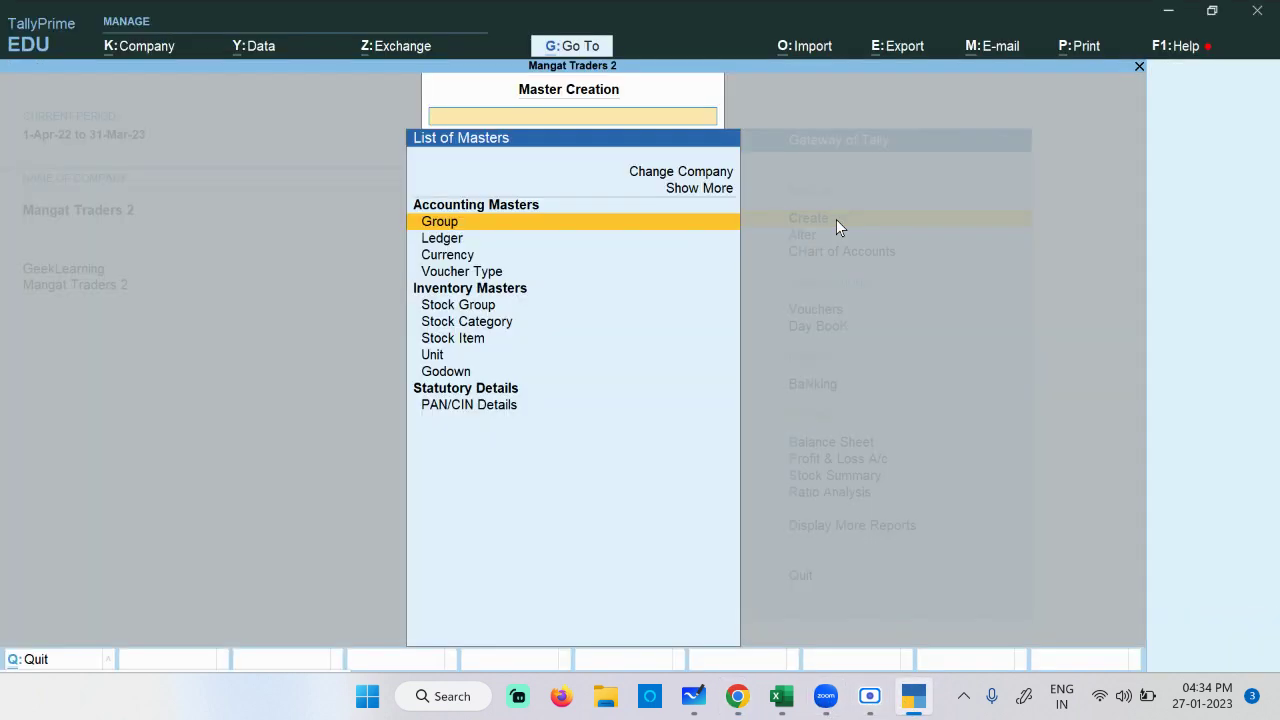
Step: Switch to Microsoft Whiteboard and handwrite a circled number 2 followed by "Create Stock" in purple below the green lines
click(693, 697)
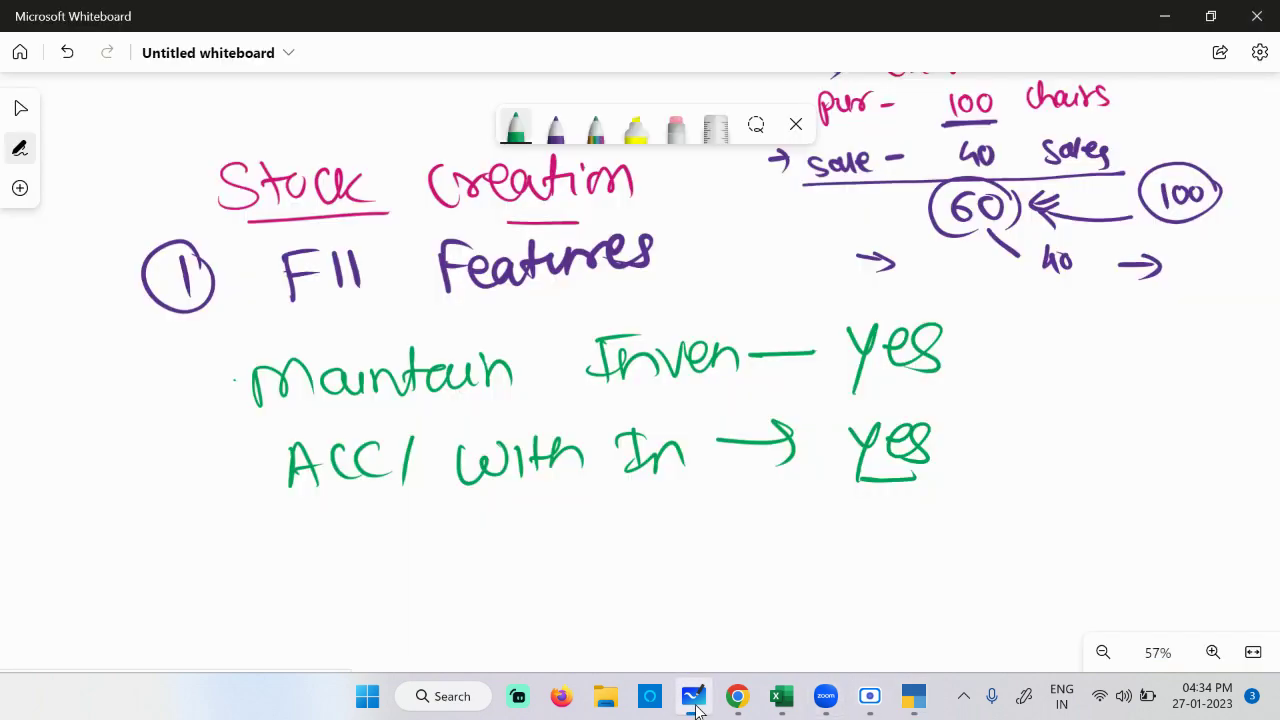
scroll(1013, 425, down, 4)
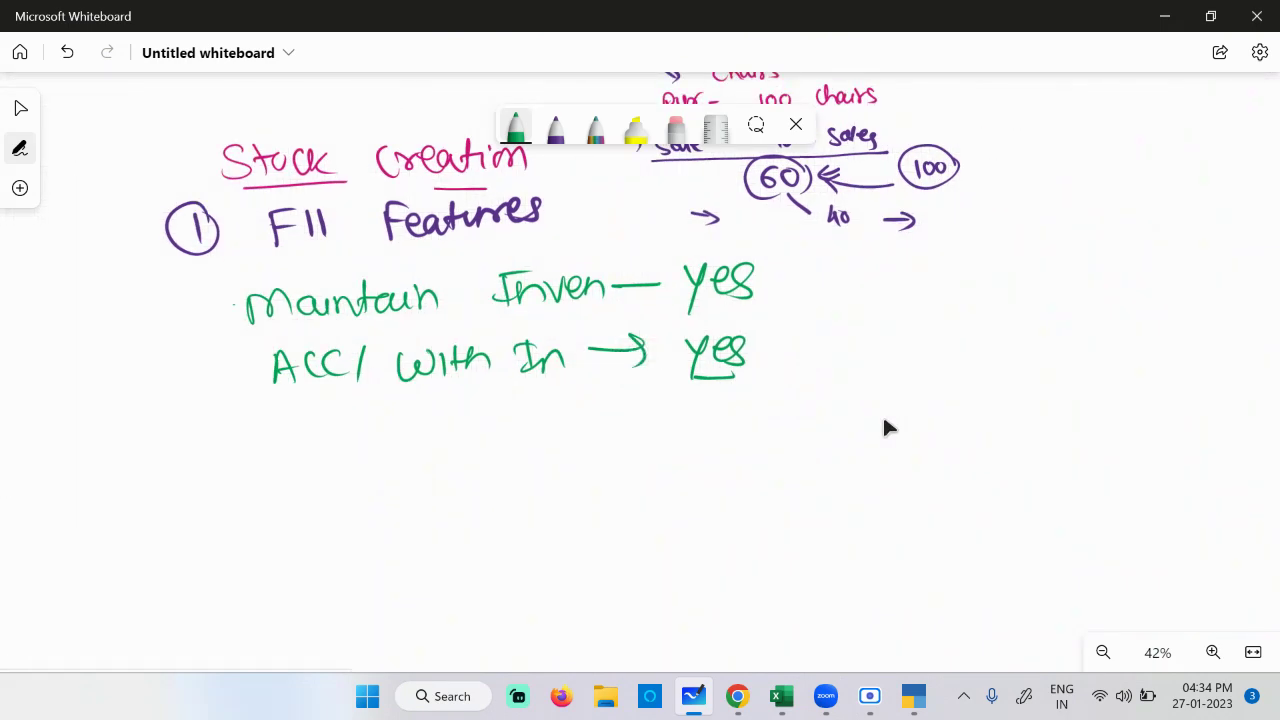
click(556, 128)
drag(172, 460, 205, 490)
mouse_move(196, 436)
mouse_down()
mouse_move(211, 477)
mouse_move(214, 452)
mouse_up()
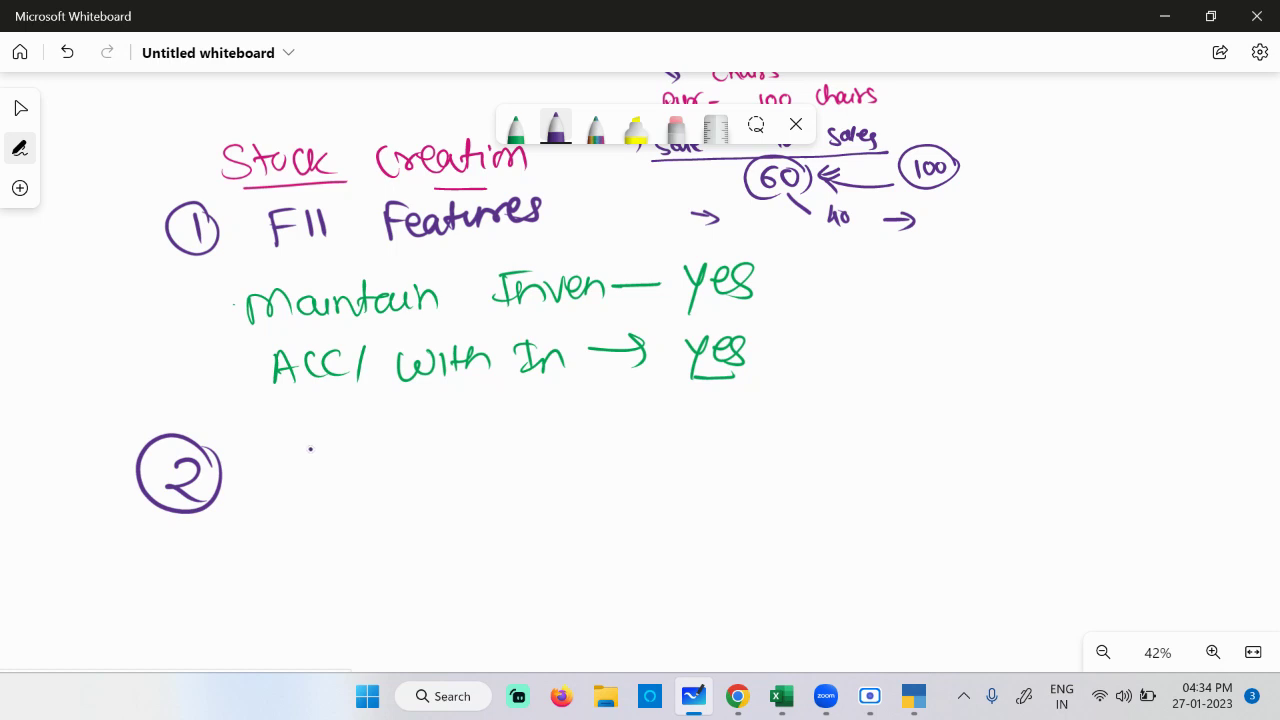
mouse_move(300, 453)
mouse_down()
mouse_move(308, 488)
mouse_move(362, 460)
mouse_move(398, 470)
mouse_move(452, 456)
mouse_up()
mouse_move(574, 436)
mouse_down()
mouse_move(538, 470)
mouse_move(608, 456)
mouse_up()
mouse_move(652, 438)
mouse_down()
mouse_move(650, 466)
mouse_move(667, 470)
mouse_up()
drag(692, 438, 709, 472)
Step: Handwrite "GOT → Create" in purple below the Create Stock line
mouse_move(415, 530)
mouse_down()
mouse_move(440, 566)
mouse_move(498, 540)
mouse_move(540, 564)
mouse_up()
drag(540, 534, 578, 556)
drag(570, 554, 597, 548)
mouse_move(236, 537)
mouse_down()
mouse_move(232, 576)
mouse_move(250, 578)
mouse_up()
drag(270, 533, 308, 529)
mouse_move(295, 531)
mouse_down()
mouse_move(294, 578)
mouse_move(350, 551)
mouse_move(332, 576)
mouse_up()
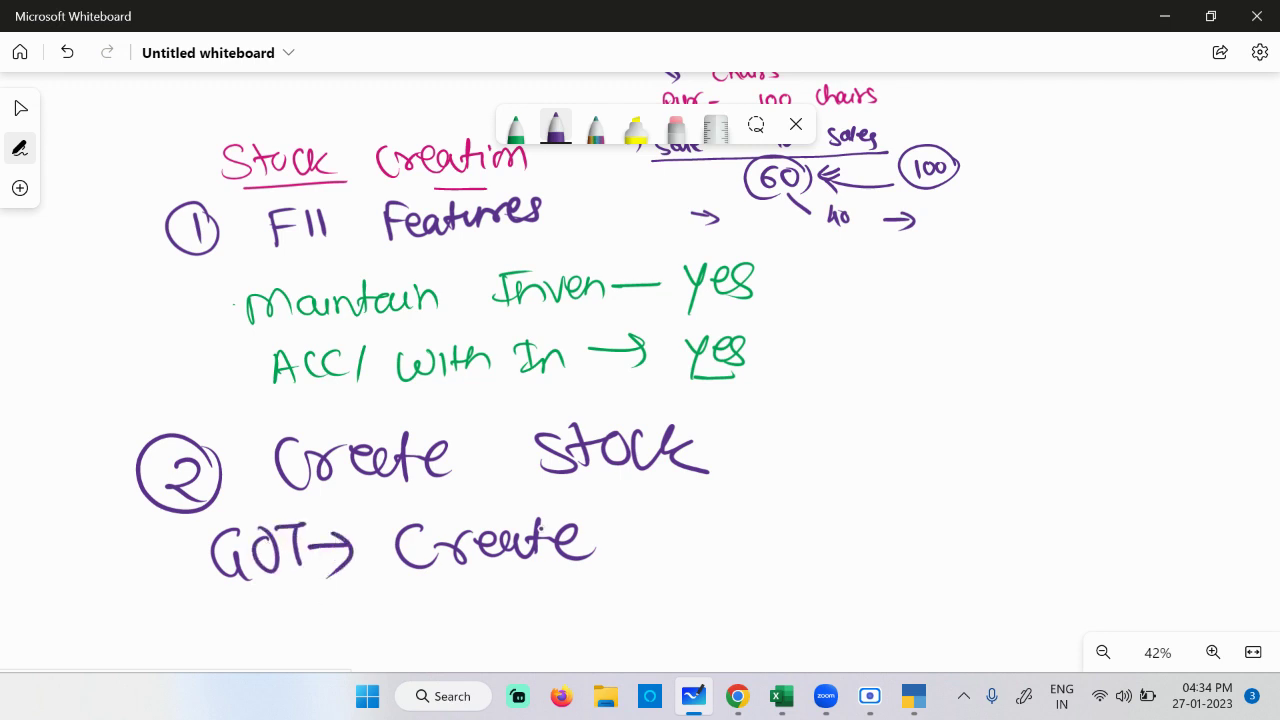
Step: Switch to TallyPrime, return to the Gateway of Tally and open the list of masters for creation again
click(913, 696)
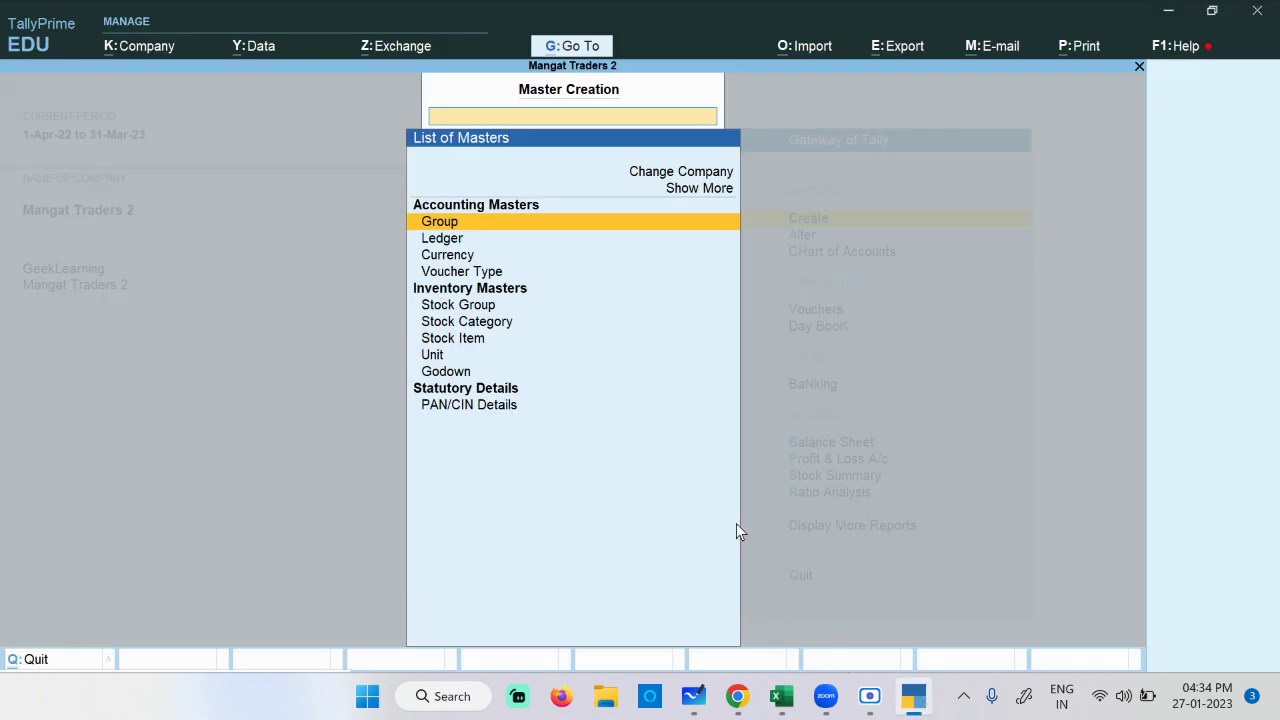
key(Escape)
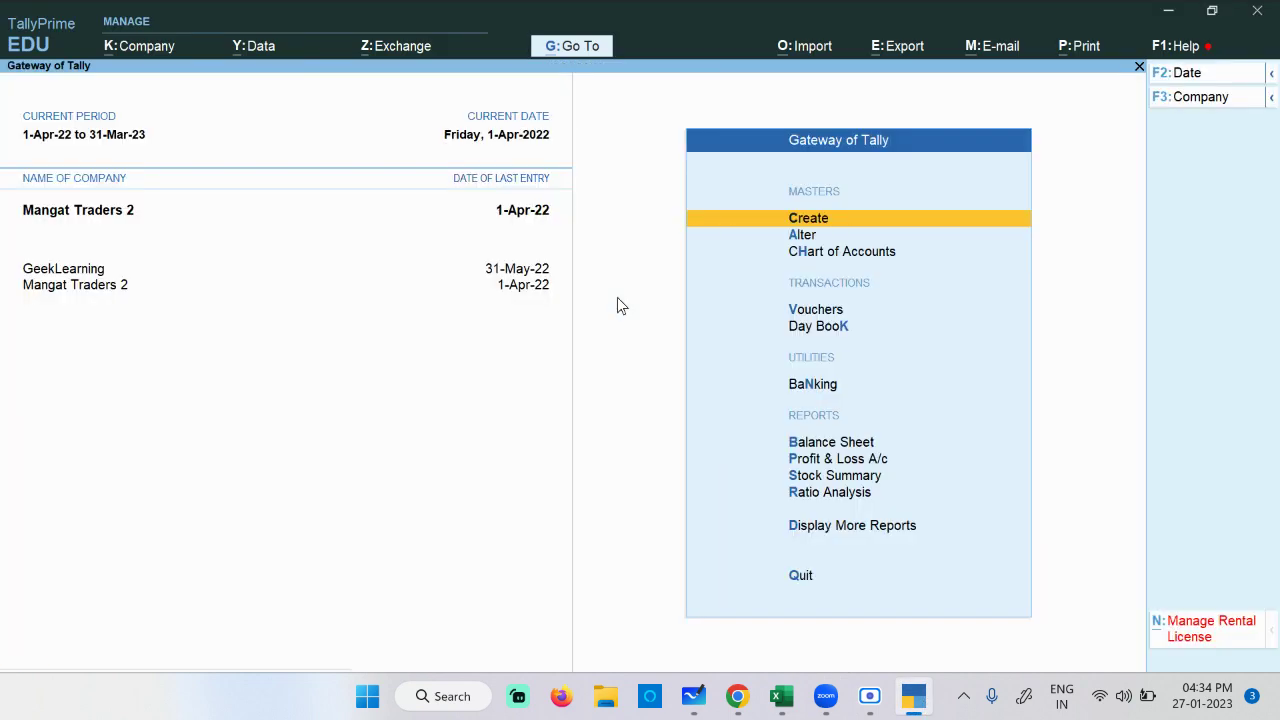
key(Down)
key(Up)
key(Return)
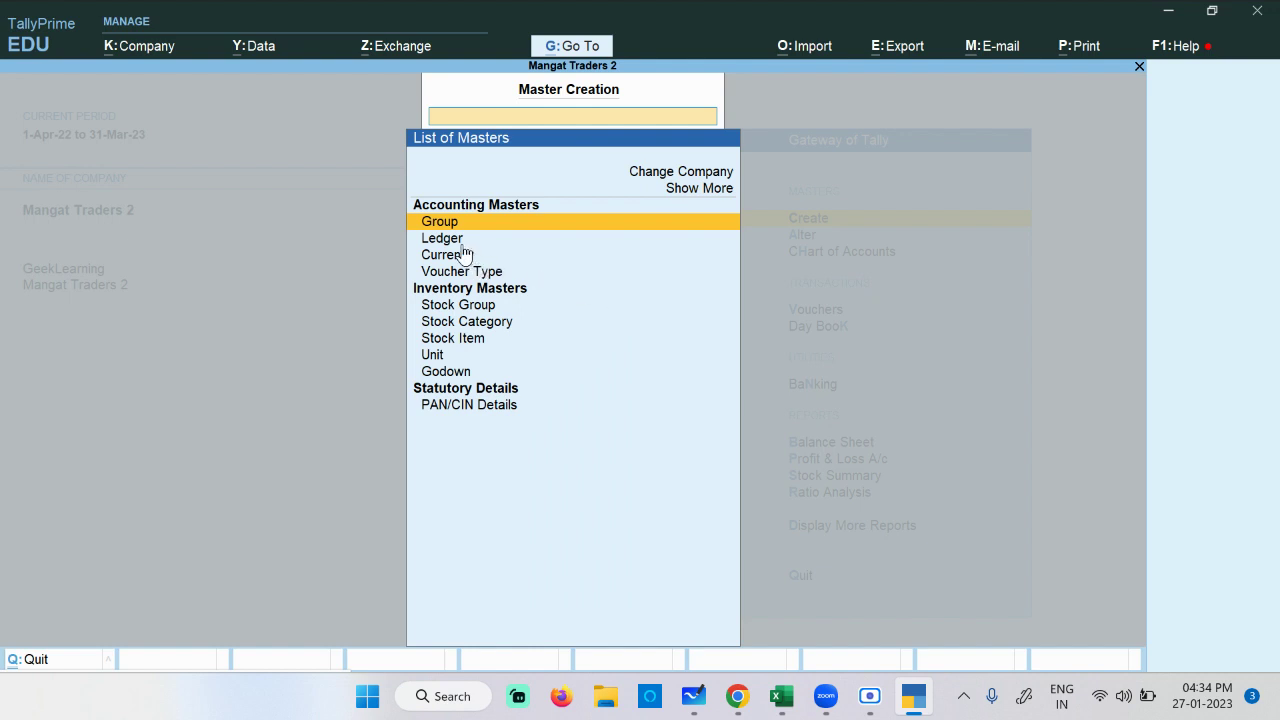
Step: Examine the inventory masters available for creation, from Stock Group to Godown, including Unit
key(Down)
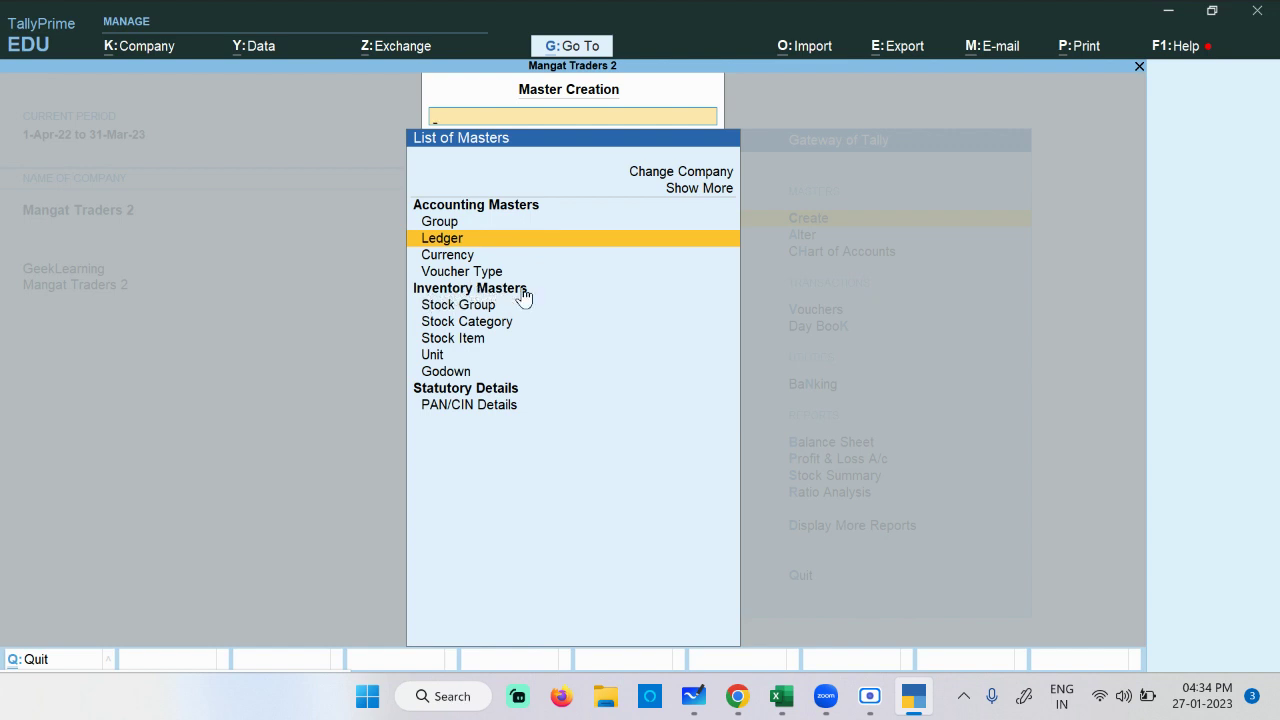
click(468, 305)
key(Down)
key(Up)
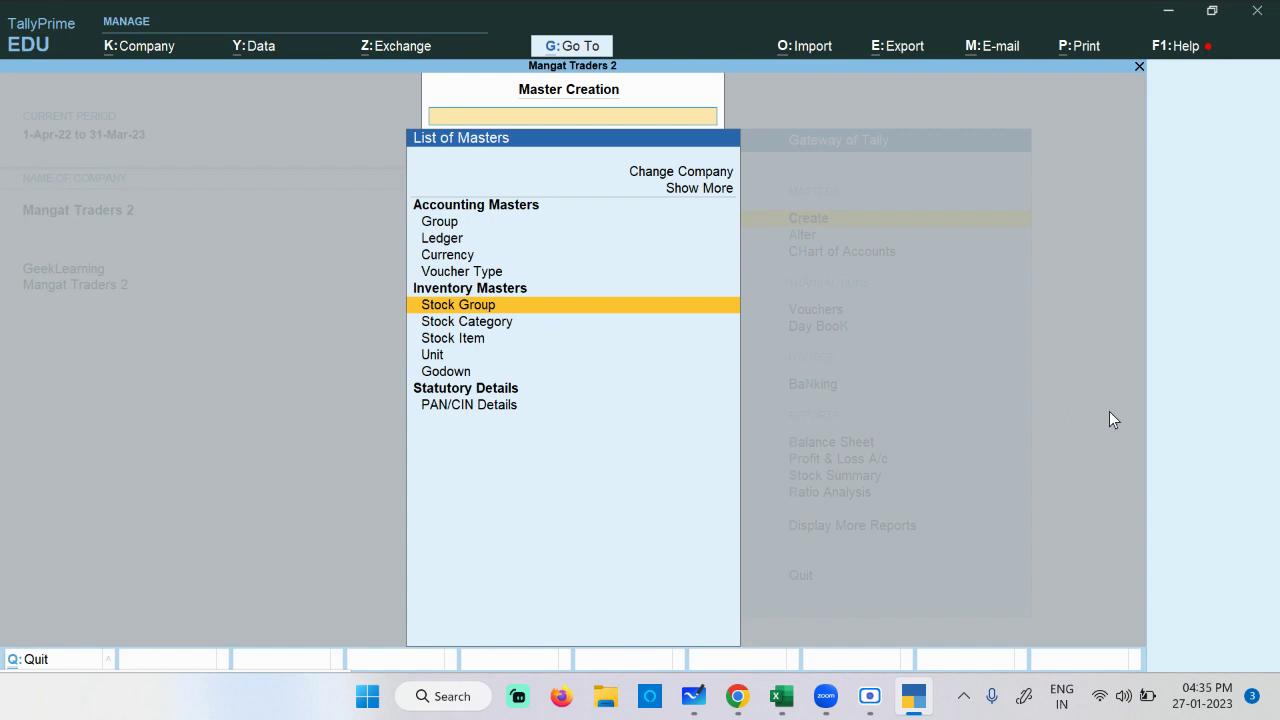
key(Down)
key(Down)
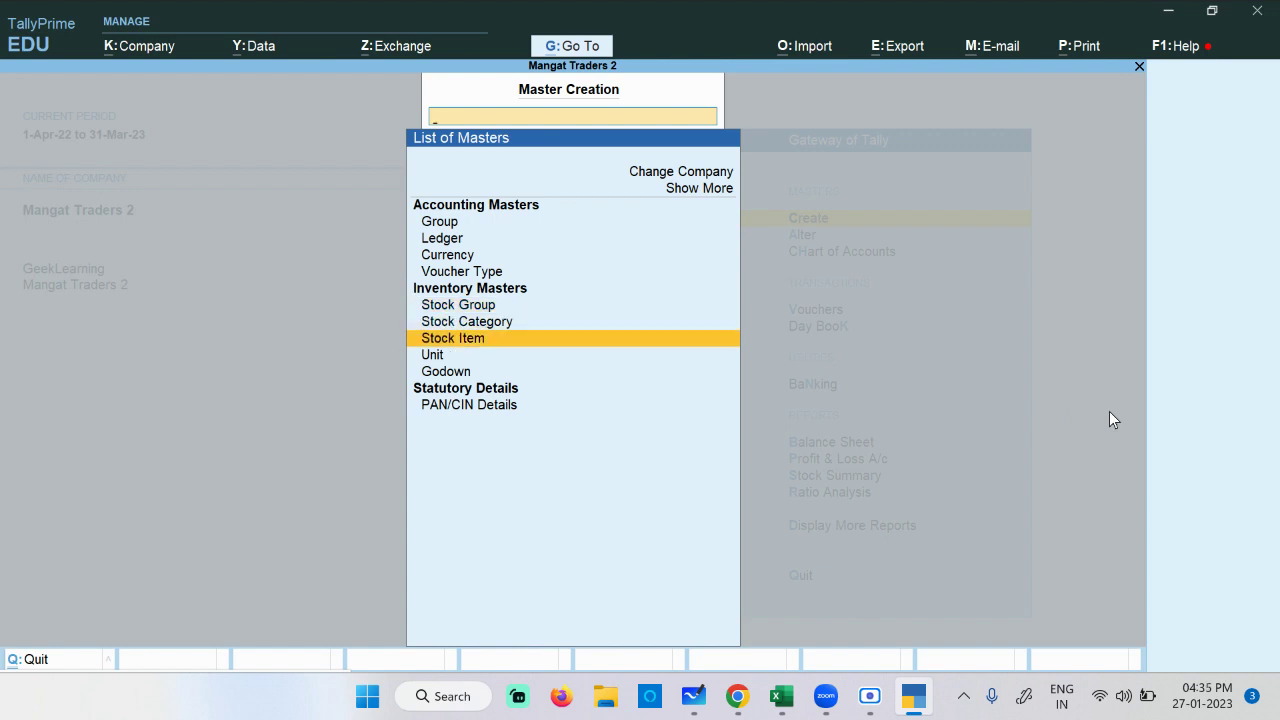
key(Down)
key(Down)
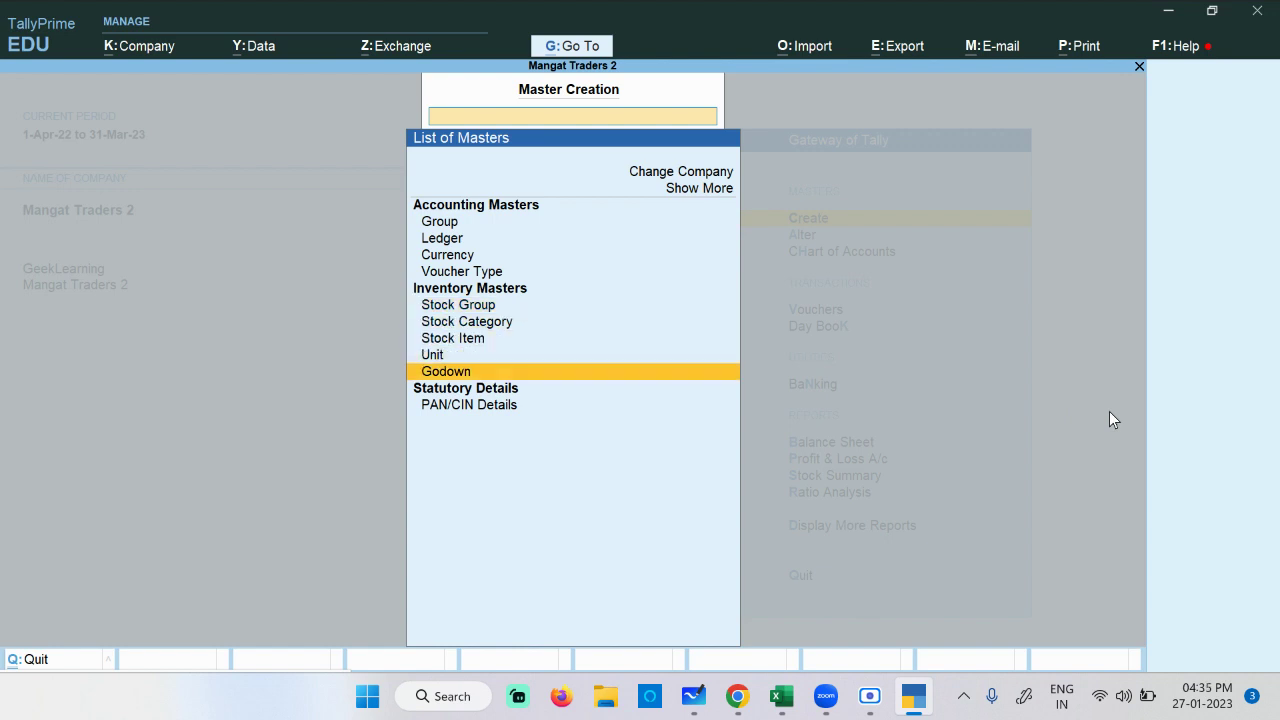
key(Up)
key(Up)
key(Up)
key(Up)
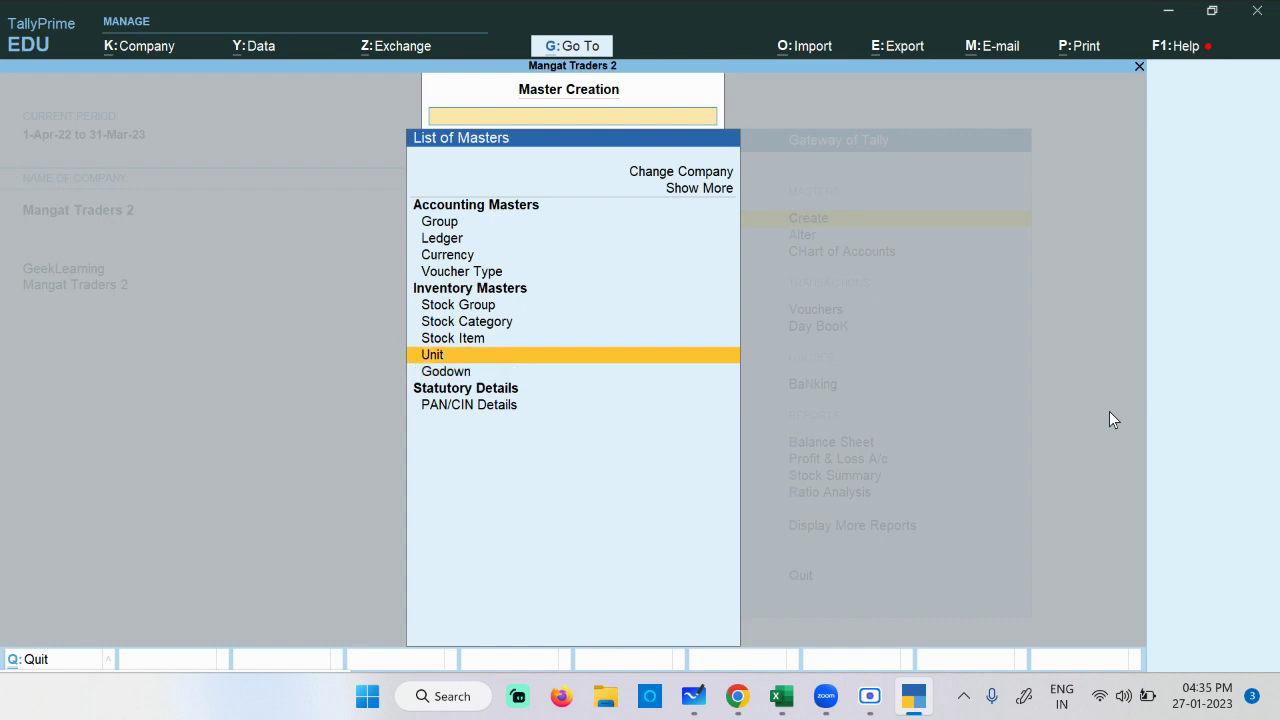
key(Down)
key(Down)
key(Down)
key(Down)
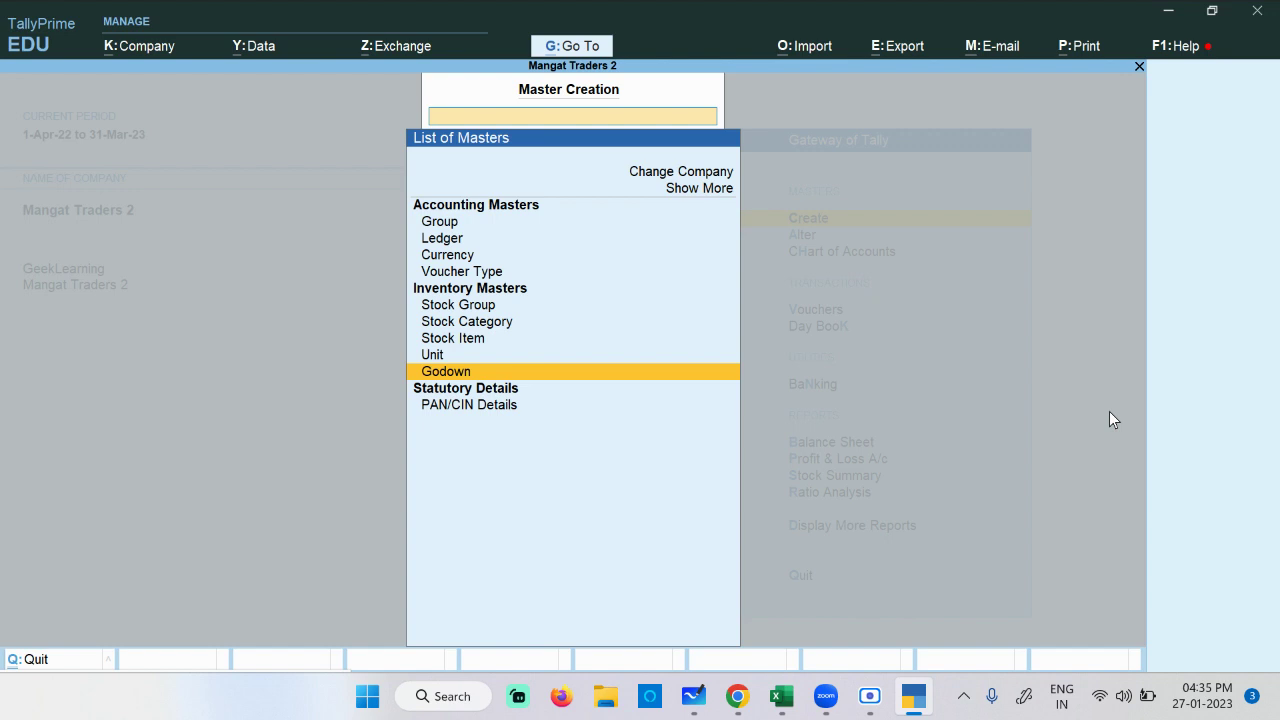
key(Up)
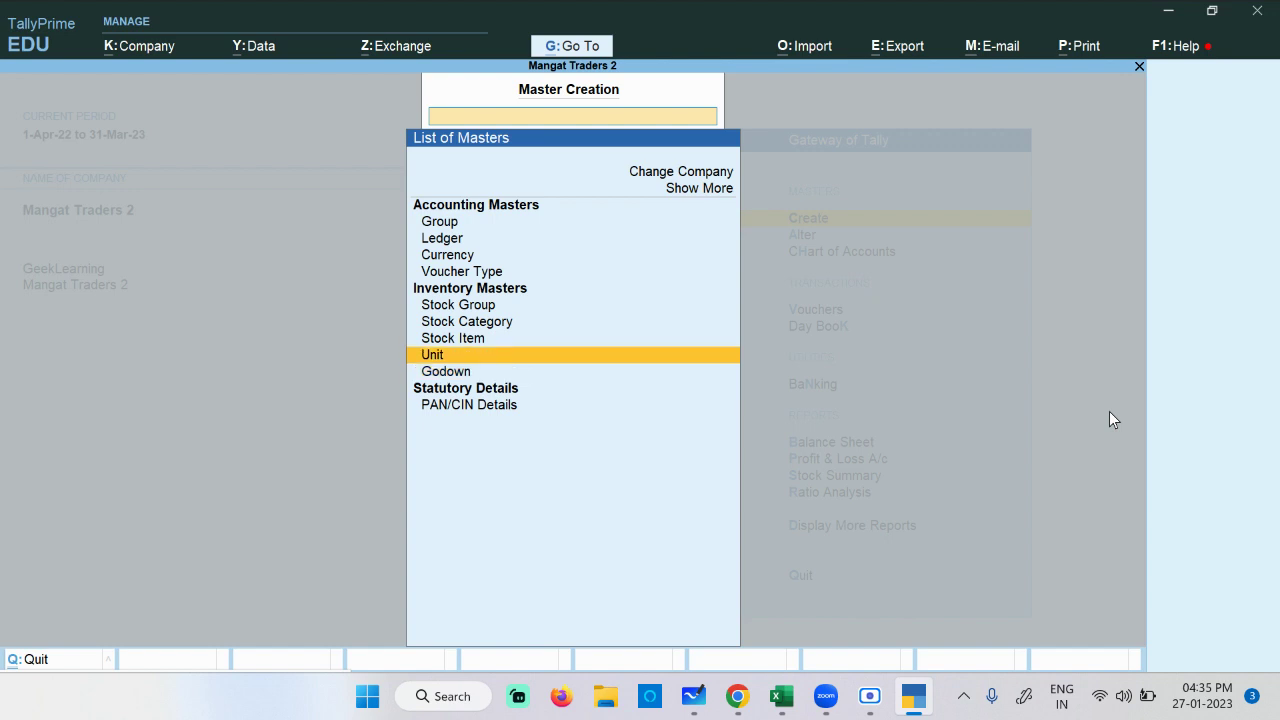
Step: Switch to Microsoft Whiteboard and handwrite a circled A followed by "Unit of measure" in green below the GOT → Create line
click(693, 697)
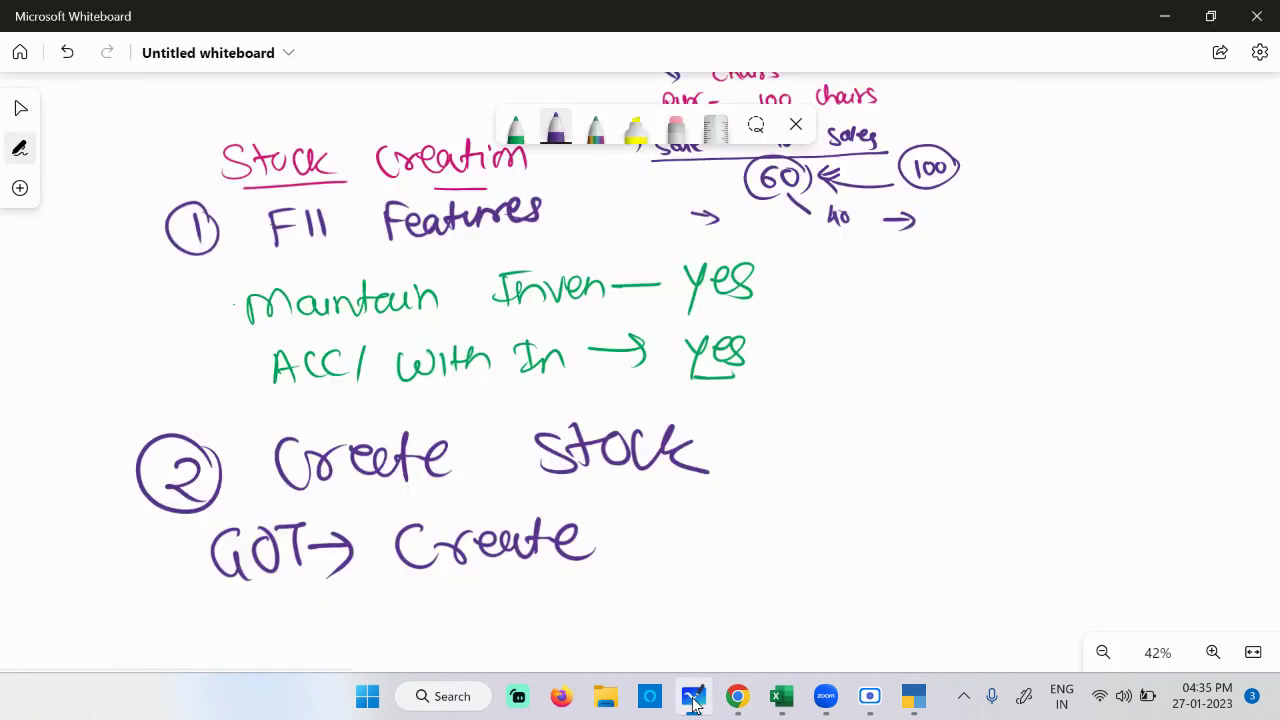
scroll(735, 390, down, 3)
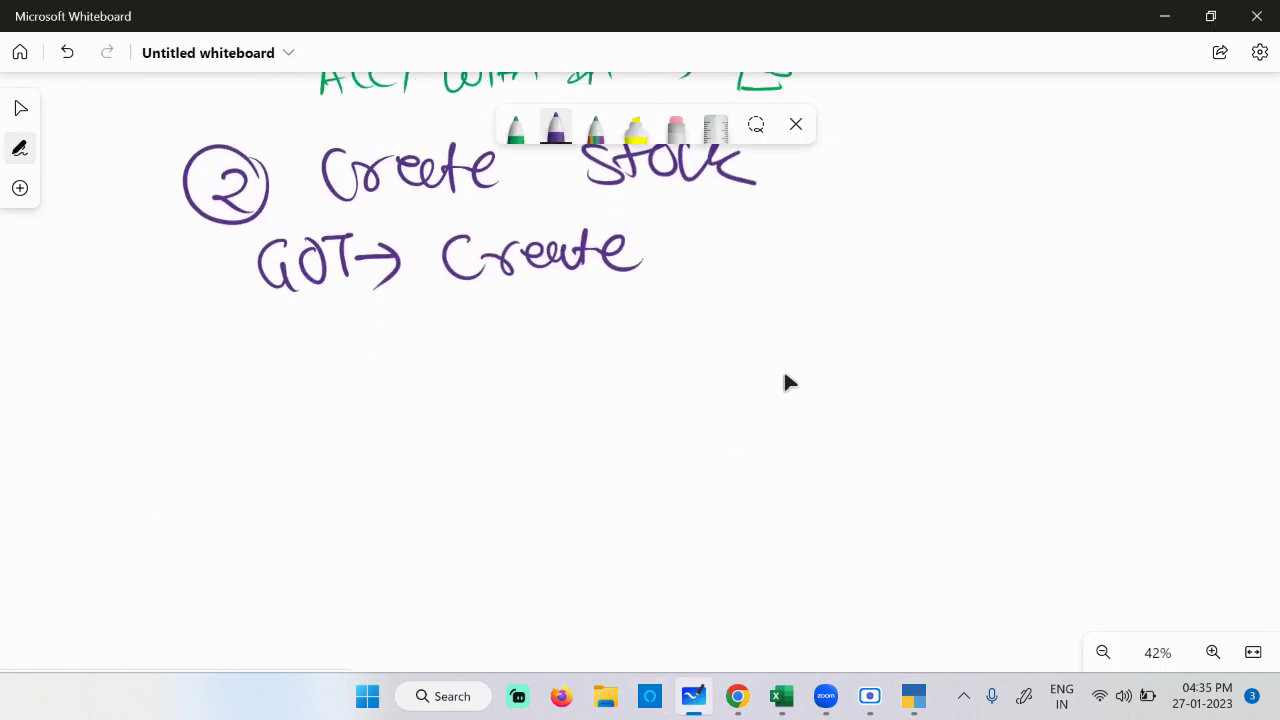
click(515, 128)
click(515, 128)
click(360, 337)
mouse_move(343, 368)
mouse_down()
mouse_move(372, 370)
mouse_move(368, 350)
mouse_up()
mouse_move(376, 318)
mouse_down()
mouse_move(328, 360)
mouse_move(476, 320)
mouse_move(516, 360)
mouse_up()
drag(524, 336, 524, 366)
mouse_move(540, 314)
mouse_down()
mouse_move(542, 364)
mouse_move(562, 334)
mouse_up()
mouse_move(616, 332)
mouse_down()
mouse_move(726, 317)
mouse_move(880, 330)
mouse_move(960, 310)
mouse_move(975, 345)
mouse_up()
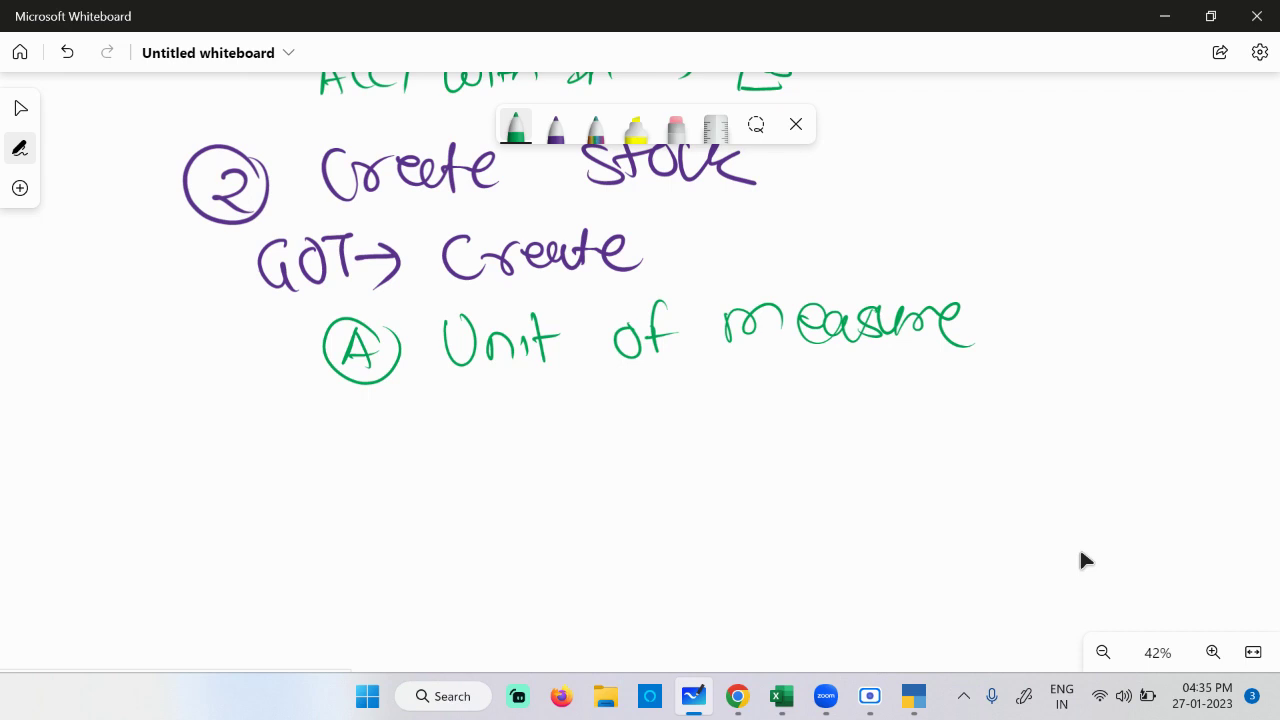
Step: Handwrite "12 mobiles" in green on empty space beyond "Unit of measure", underline both words and add a circled "Kg" above
drag(1147, 553, 968, 530)
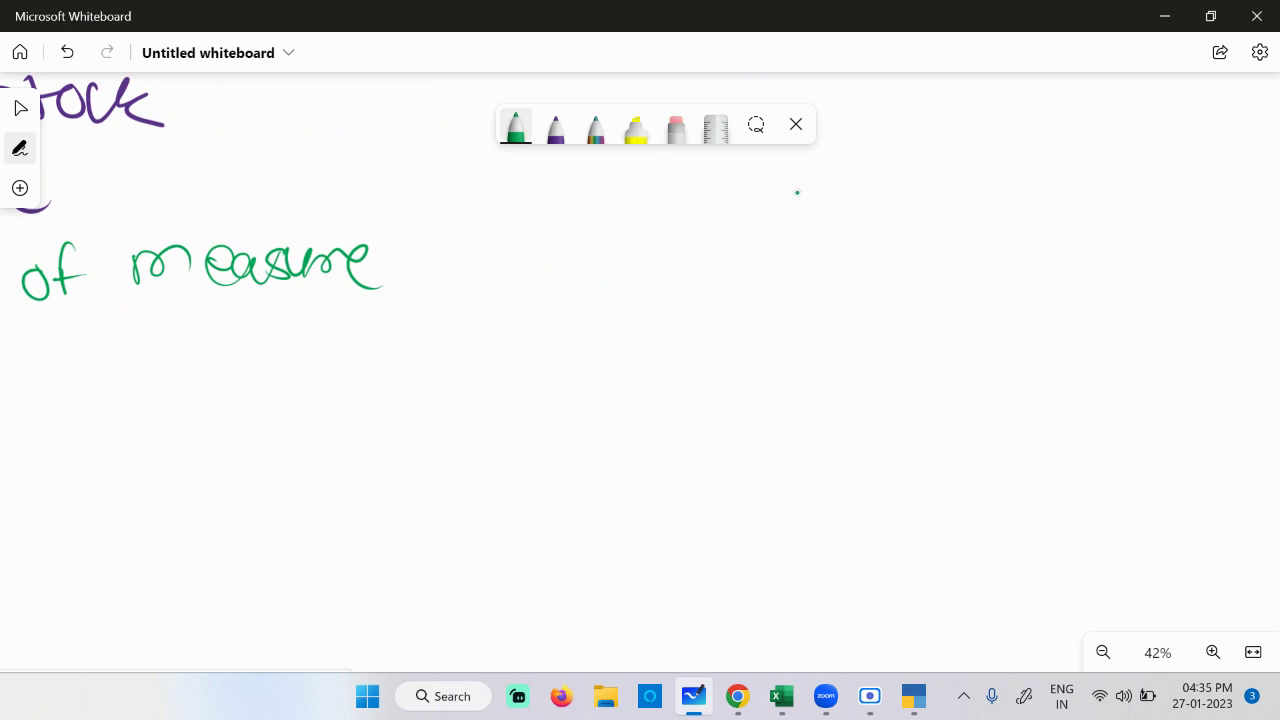
drag(921, 184, 922, 229)
mouse_move(956, 190)
mouse_down()
mouse_move(985, 220)
mouse_move(1016, 218)
mouse_up()
mouse_move(1040, 190)
mouse_down()
mouse_move(1042, 220)
mouse_move(1158, 174)
mouse_move(1180, 205)
mouse_move(1222, 192)
mouse_up()
drag(994, 233, 1165, 236)
mouse_move(920, 239)
mouse_down()
mouse_move(976, 239)
mouse_move(982, 253)
mouse_up()
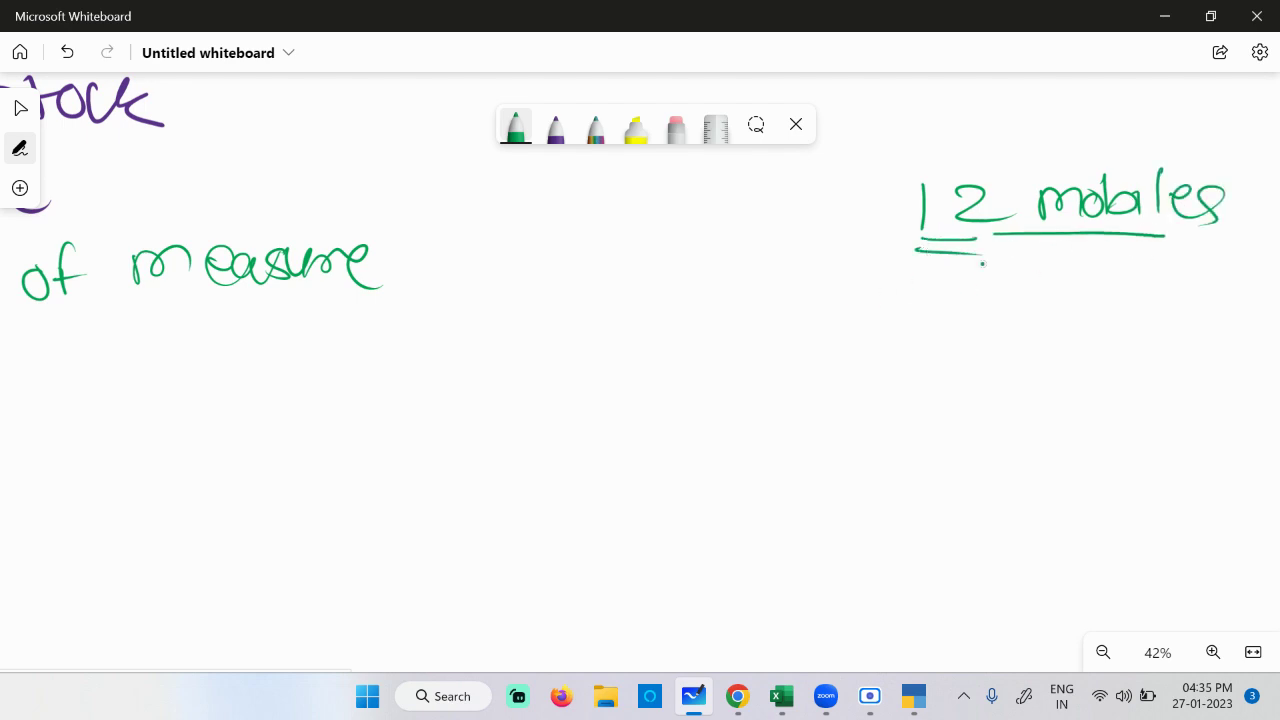
mouse_move(1020, 96)
mouse_down()
mouse_move(1022, 124)
mouse_move(1084, 116)
mouse_up()
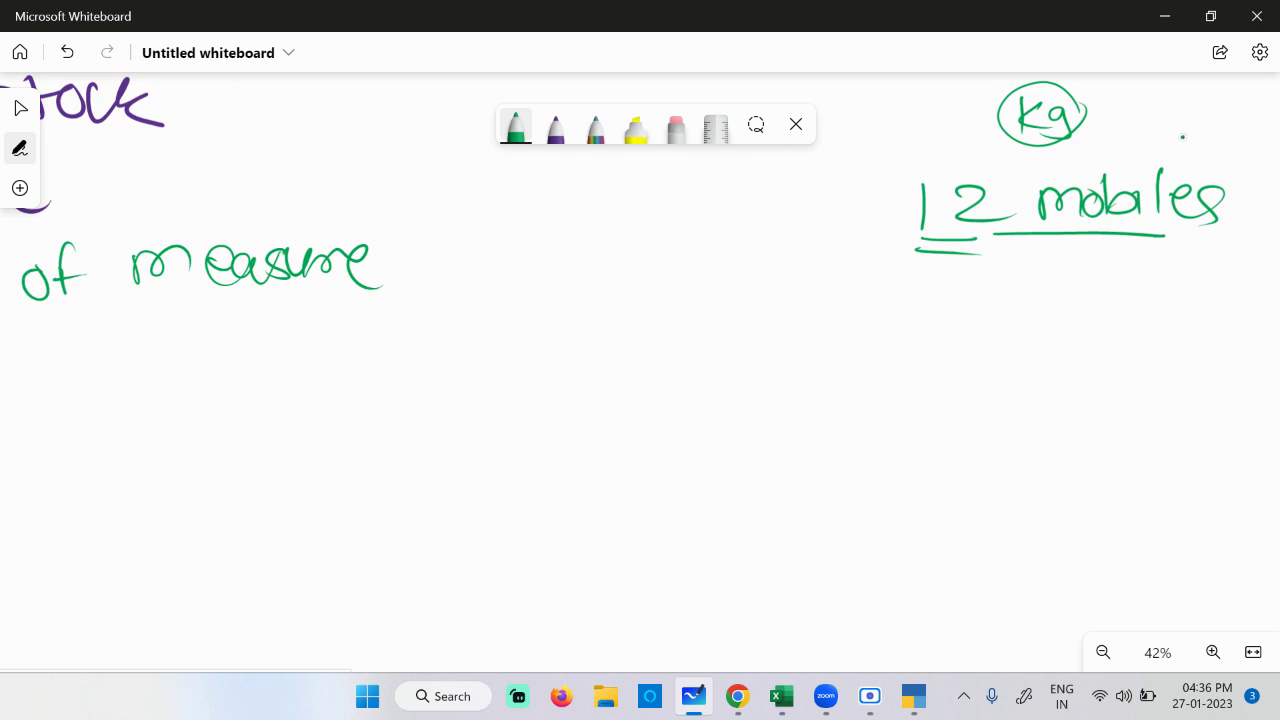
Step: Handwrite "pcs / nos" in green below "12 mobiles" and underline the start of "nos"
scroll(1165, 390, up, 1)
drag(1175, 400, 947, 405)
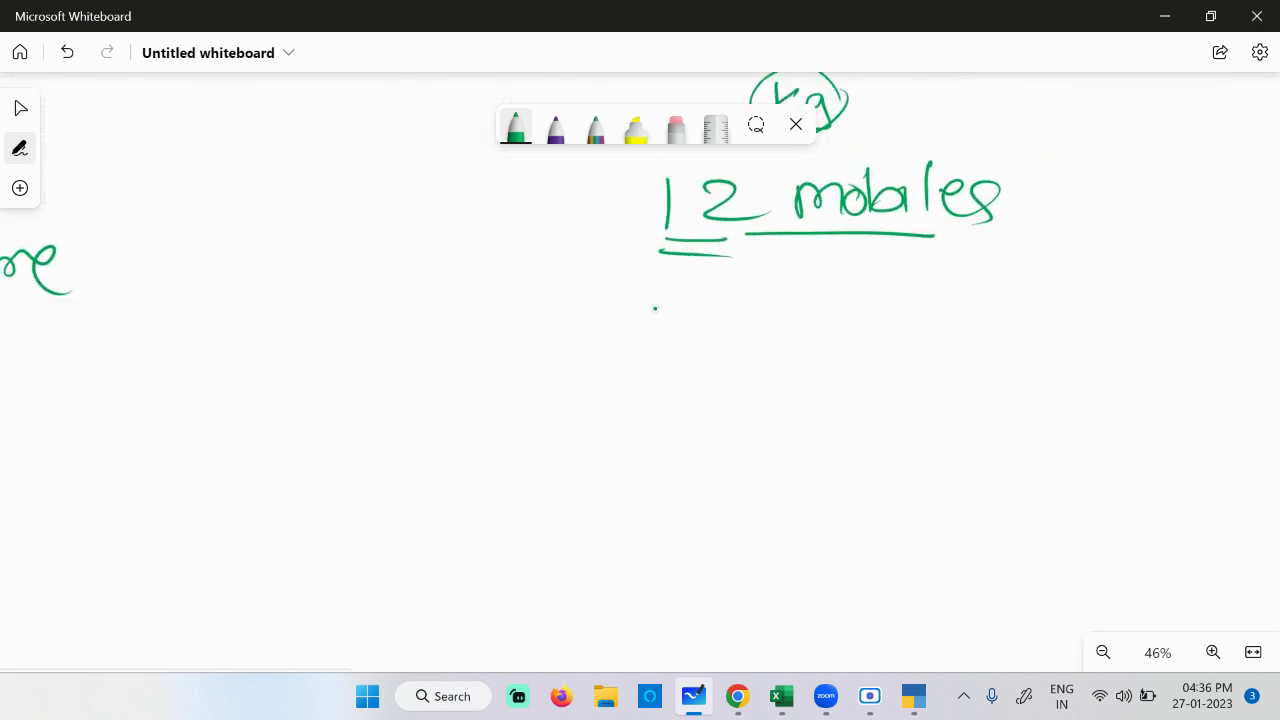
drag(616, 368, 618, 346)
mouse_move(650, 338)
mouse_down()
mouse_move(743, 320)
mouse_move(728, 368)
mouse_up()
drag(816, 322, 838, 346)
drag(868, 320, 878, 346)
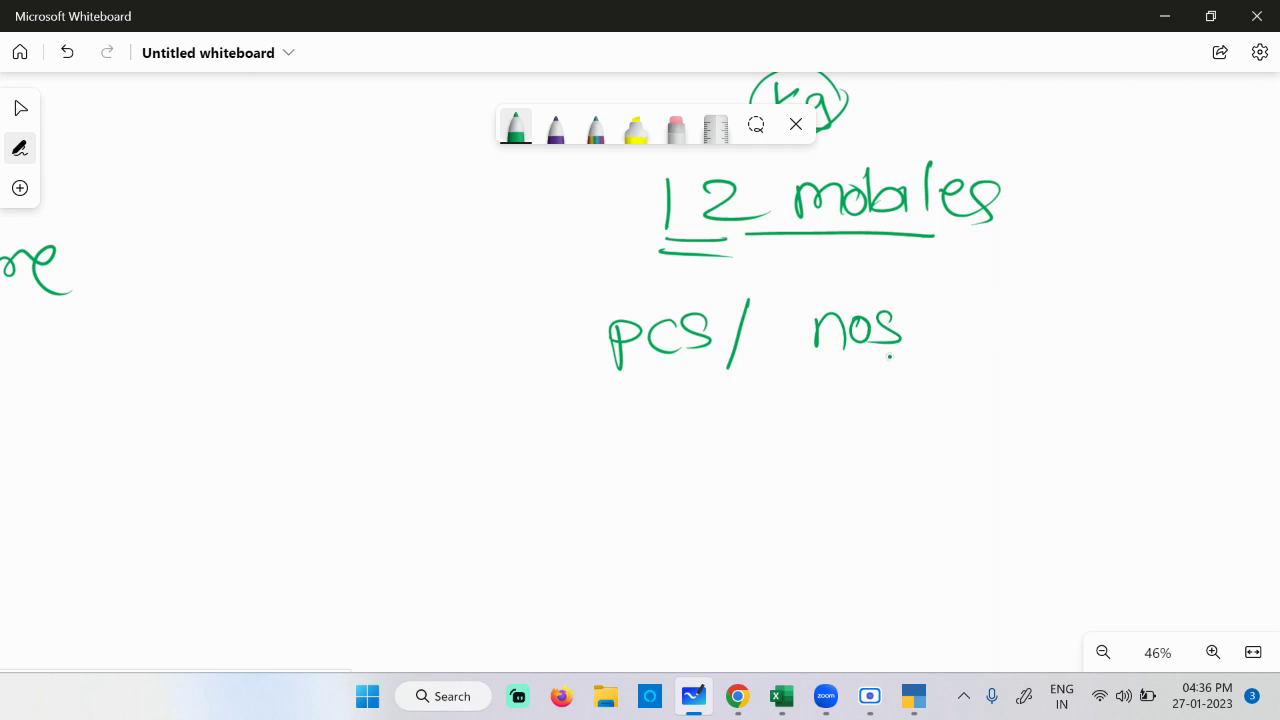
drag(818, 370, 856, 370)
Step: Extend the handwritten unit list with "/ dozen", circle the 12 and put a circled 1 in front of it
drag(940, 310, 922, 360)
drag(756, 195, 688, 153)
drag(616, 240, 742, 172)
drag(1045, 281, 1046, 342)
mouse_move(1066, 308)
mouse_down()
mouse_move(1068, 325)
mouse_move(1098, 308)
mouse_move(1142, 338)
mouse_move(1190, 338)
mouse_up()
drag(558, 198, 570, 226)
drag(580, 178, 590, 206)
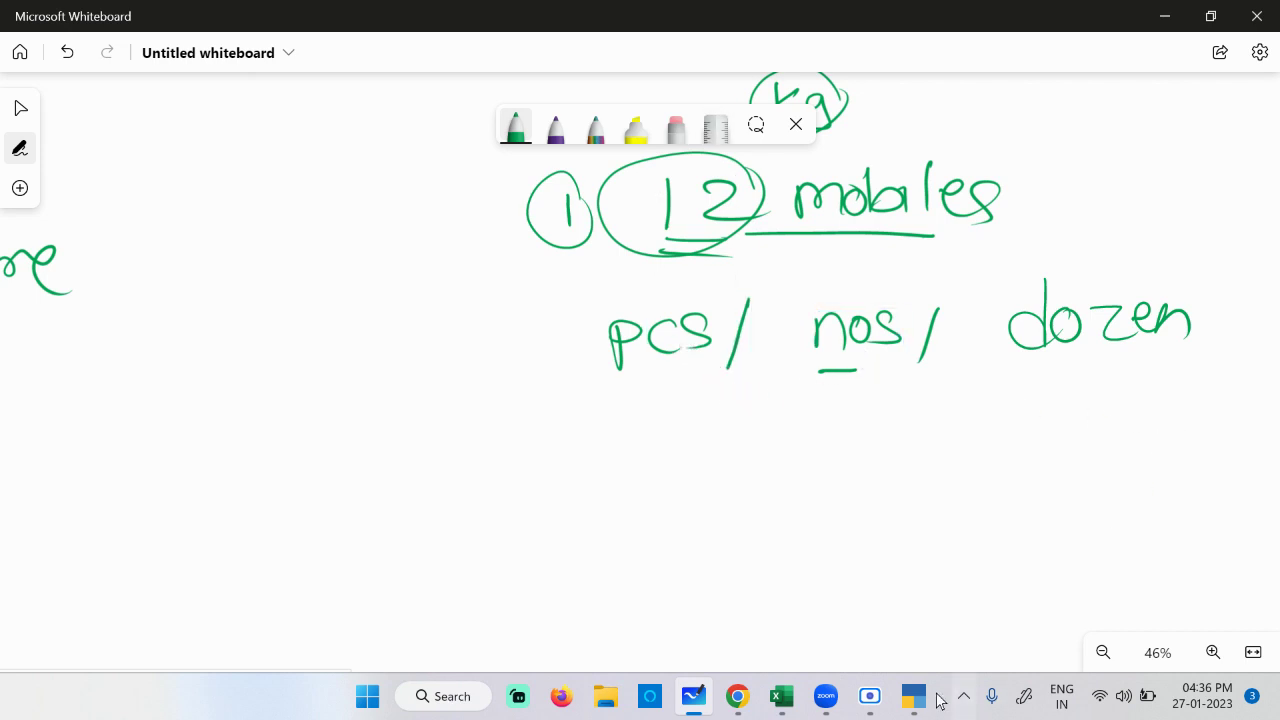
Step: Switch to the Purchase-Sales GST Entries document in Chrome and examine the purchased items, such as Desks, Beds and Shirts
mouse_move(738, 697)
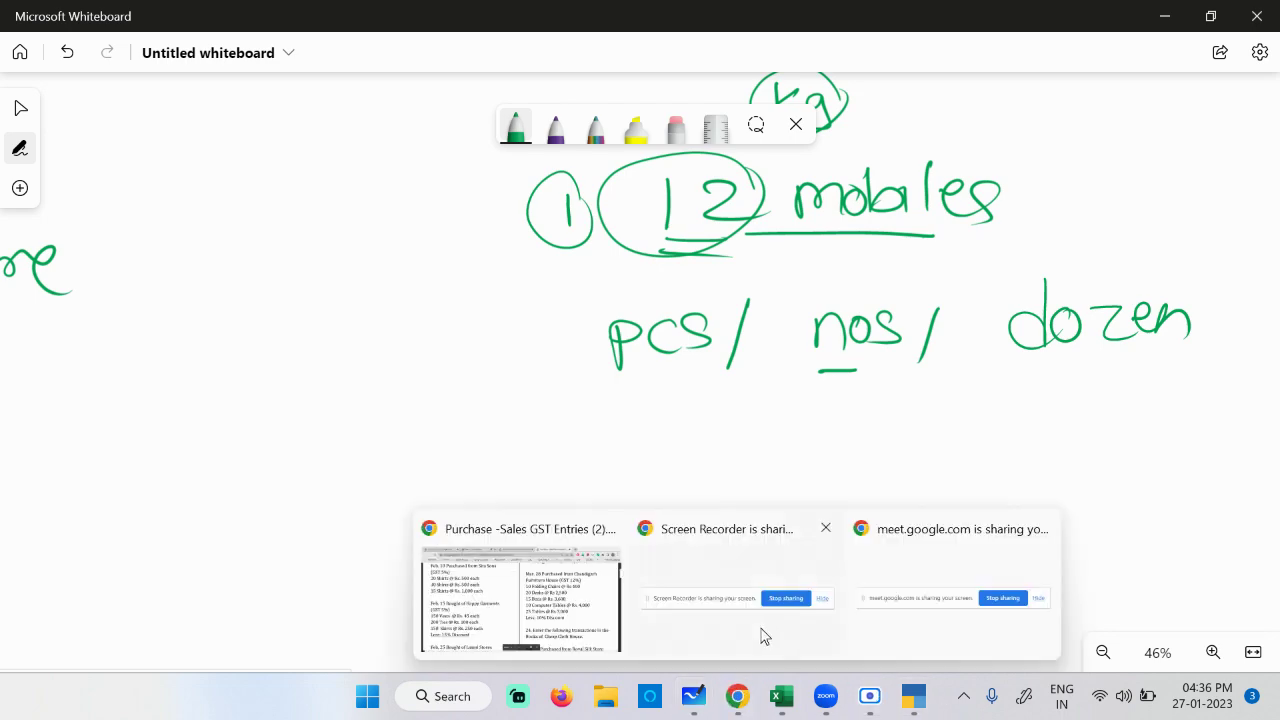
click(580, 603)
double_click(716, 297)
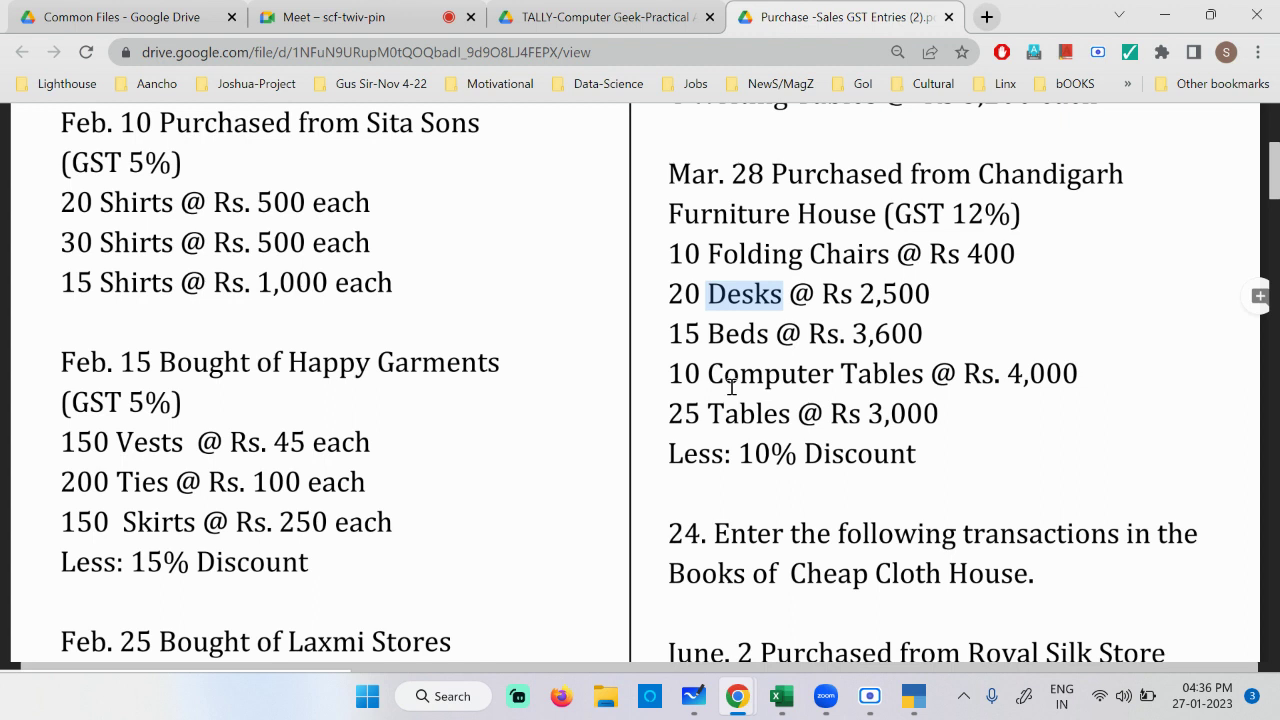
double_click(710, 337)
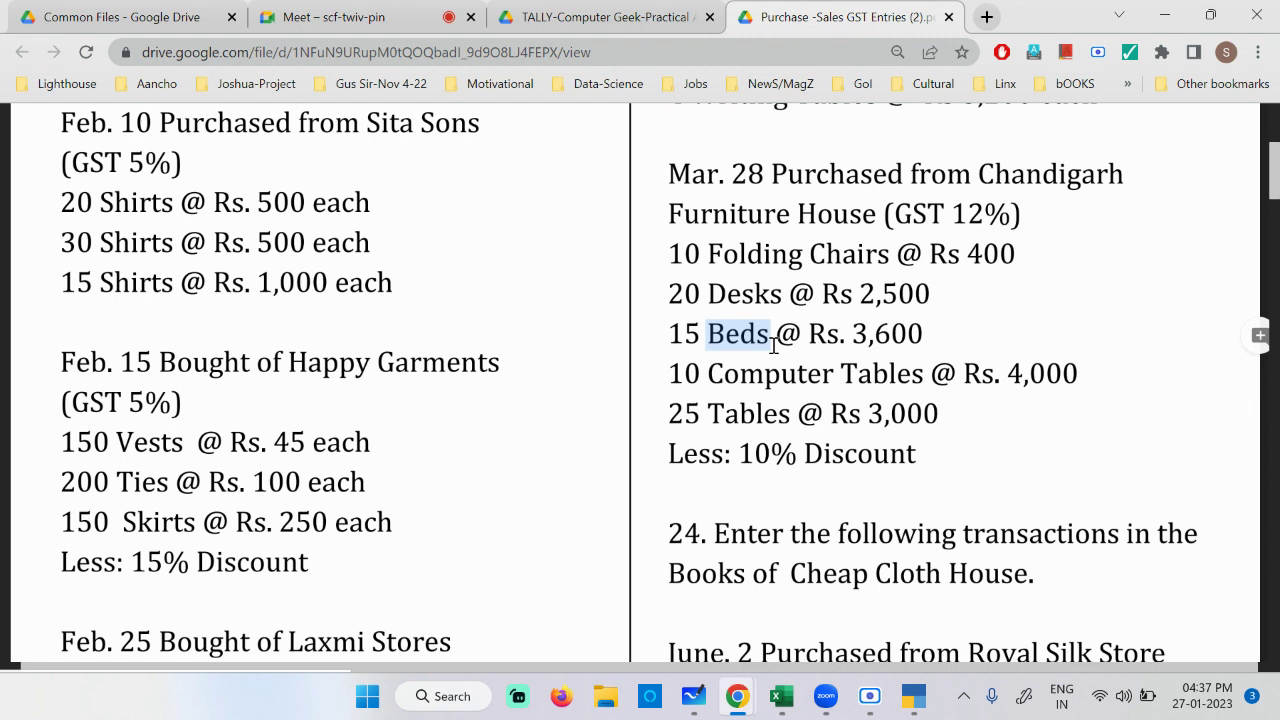
double_click(116, 202)
click(88, 210)
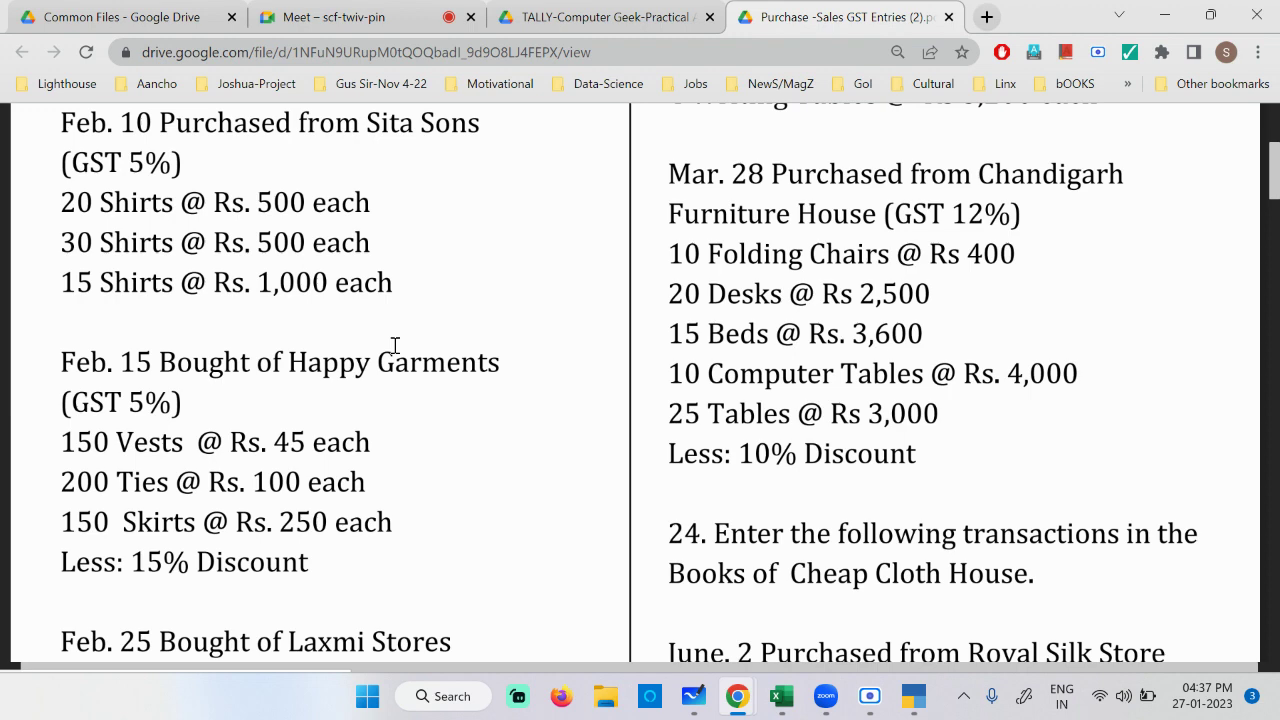
Step: Switch to TallyPrime, return to the Gateway of Tally and open the creation form for a Unit master
click(913, 695)
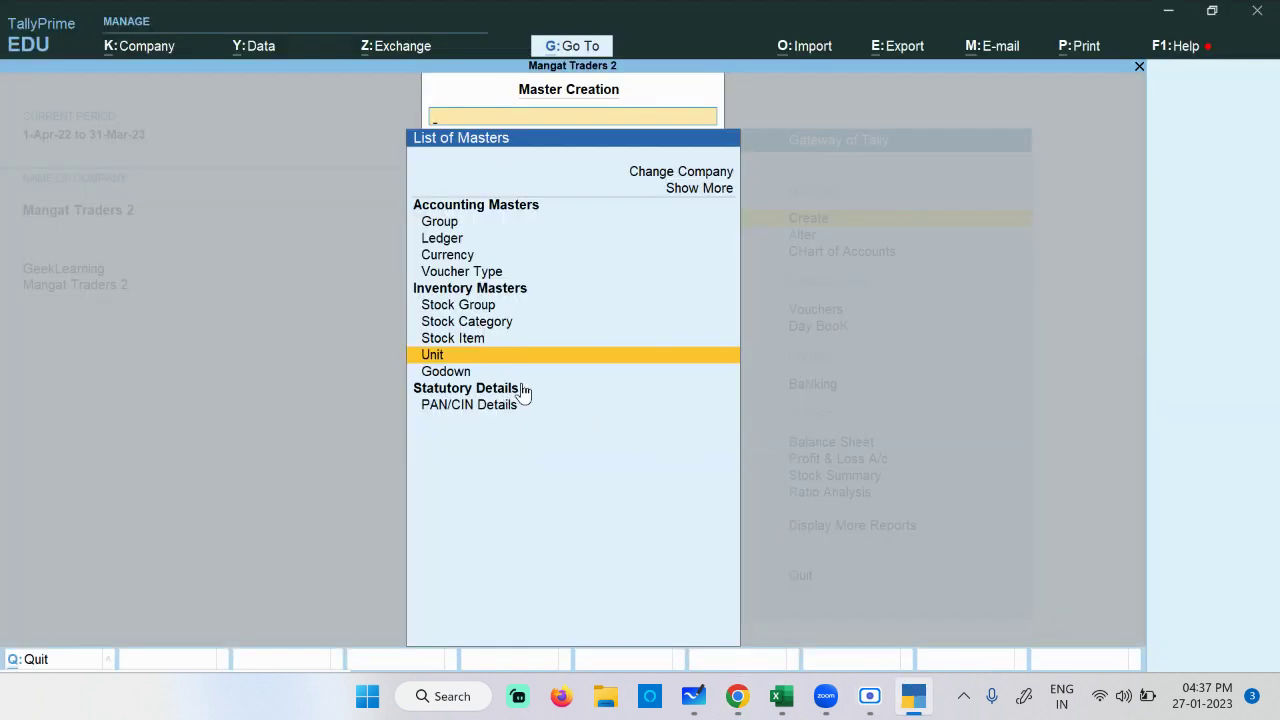
key(Escape)
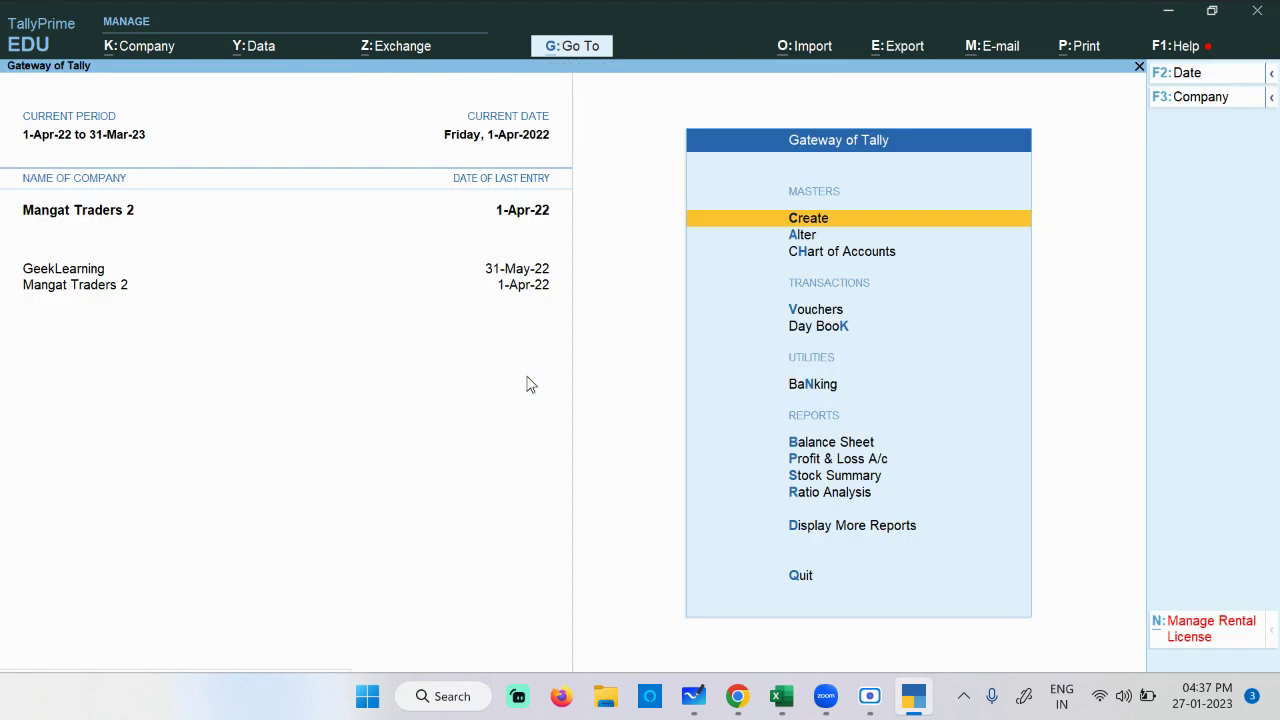
key(Return)
key(Down)
key(Down)
key(Down)
key(Down)
key(Down)
key(Down)
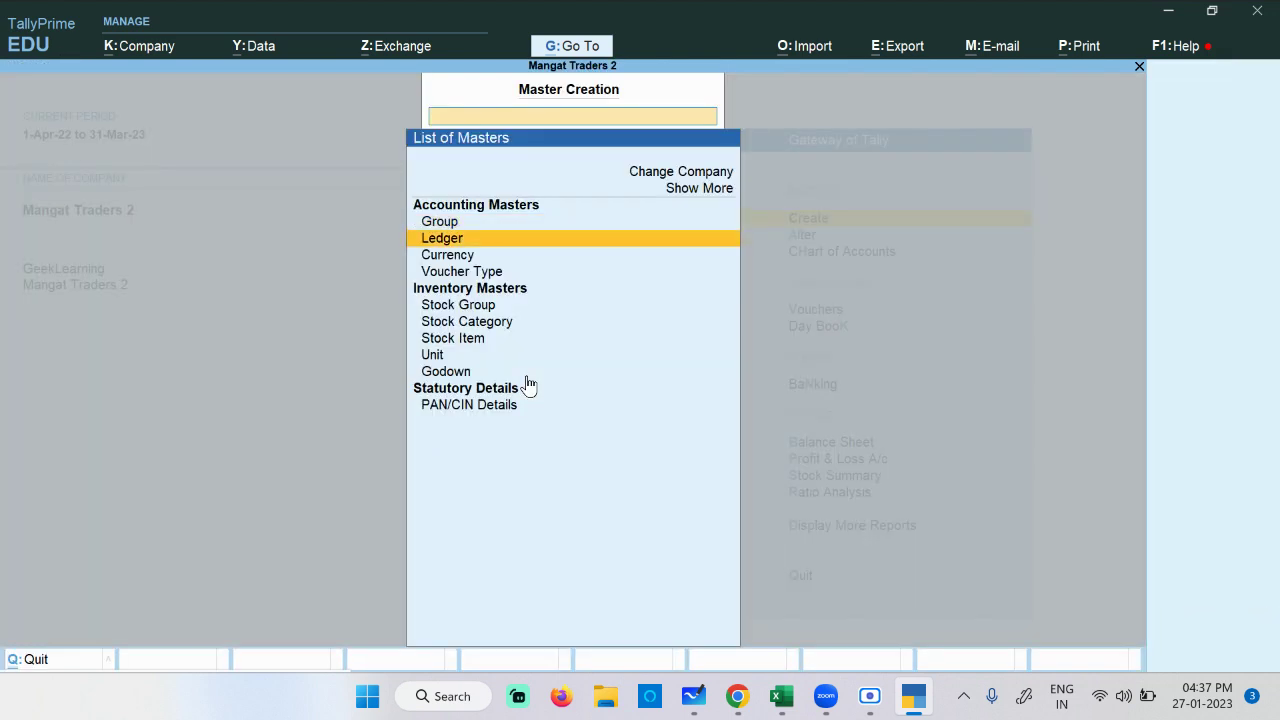
key(Down)
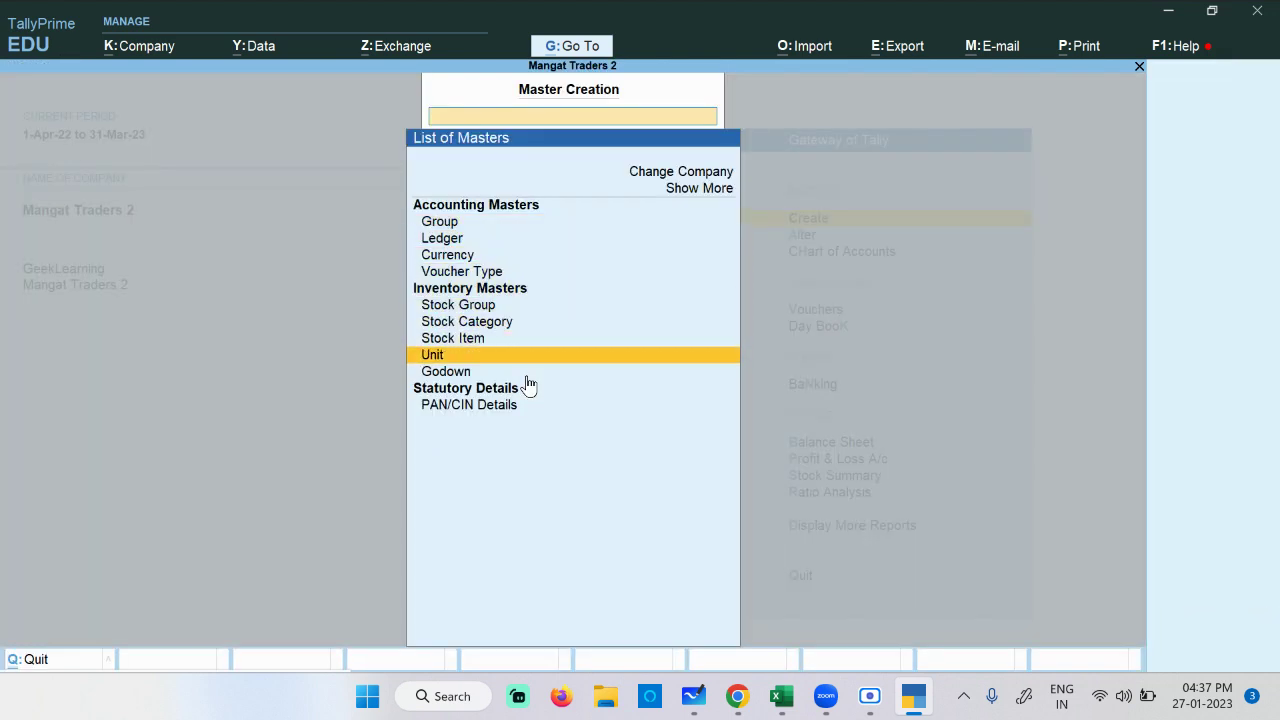
key(Return)
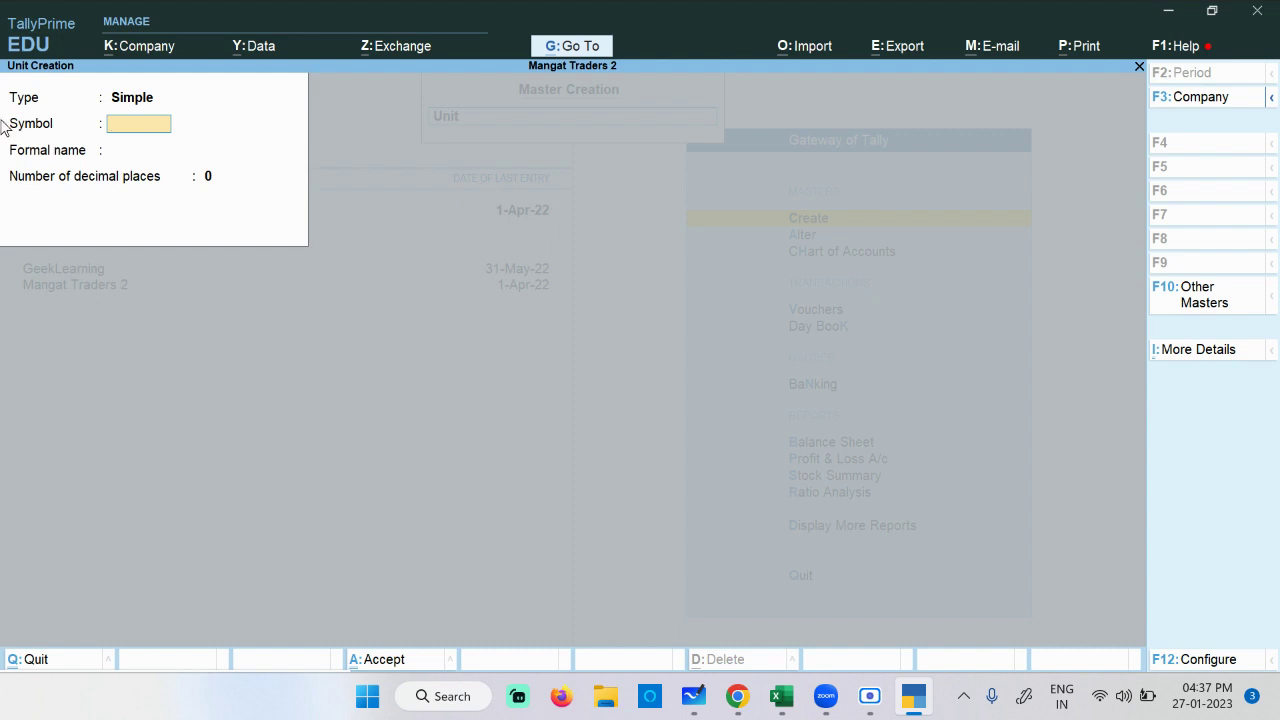
Step: Create a simple unit with symbol kg, formal name Kilogram and 0 decimal places
text(kg)
key(Return)
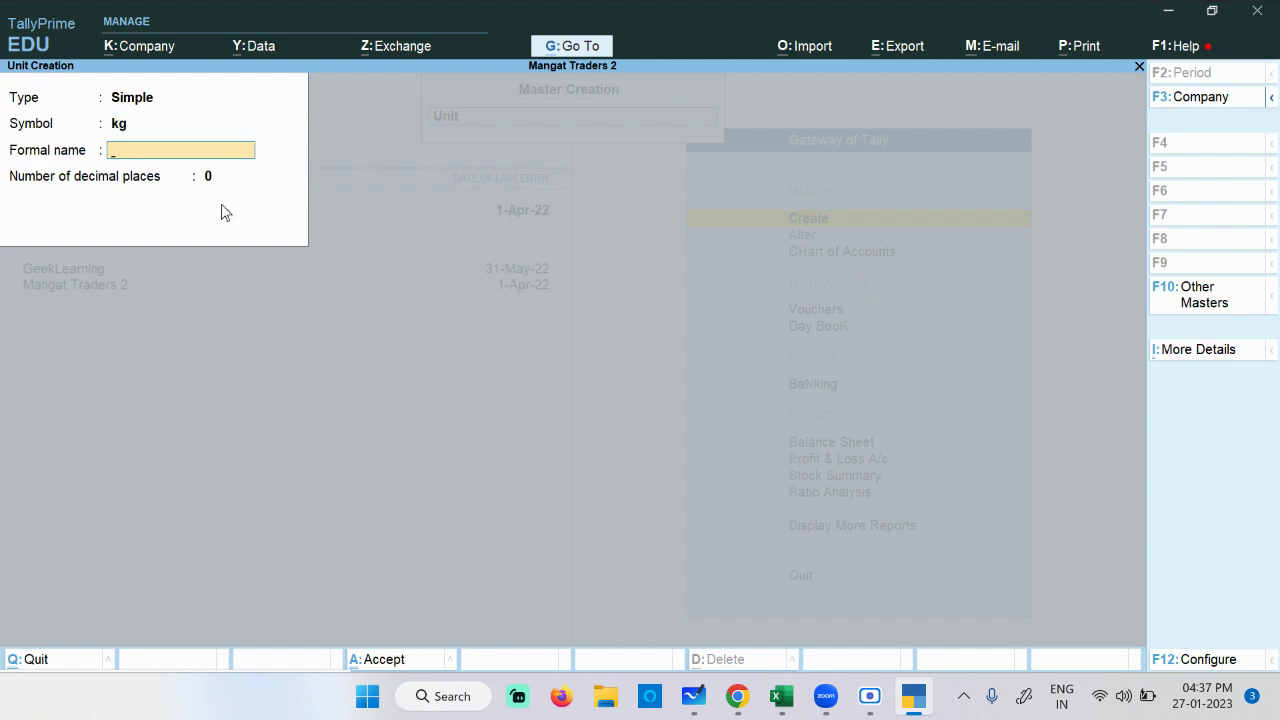
text(Kilogram)
key(Return)
key(ctrl)
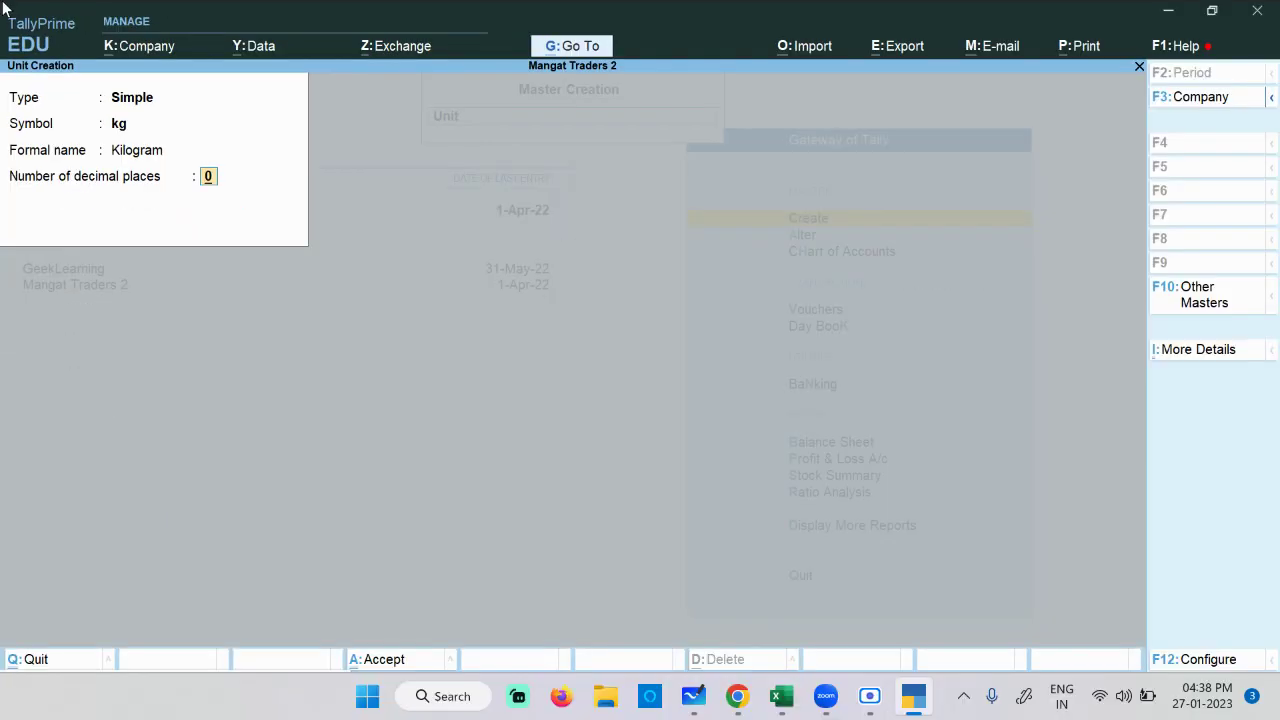
key(Return)
key(Return)
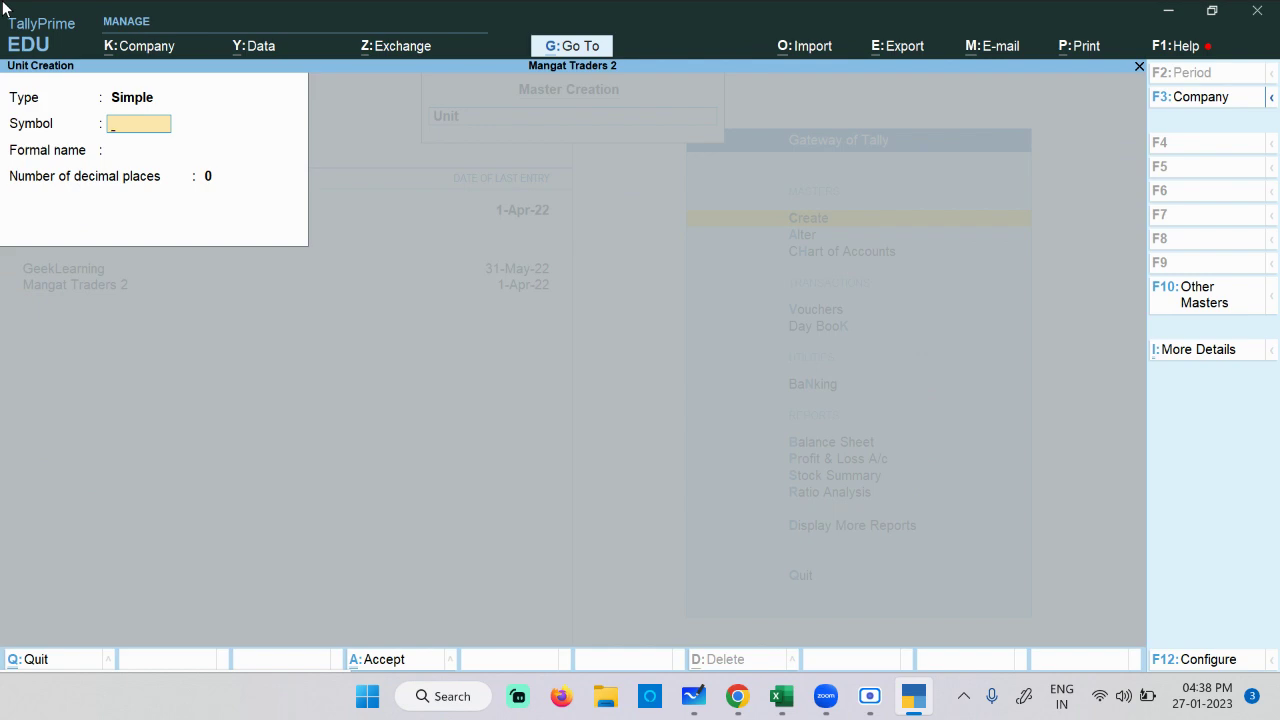
Step: Check the furniture purchase entries in the Chrome document, and return to TallyPrime
click(737, 696)
click(573, 612)
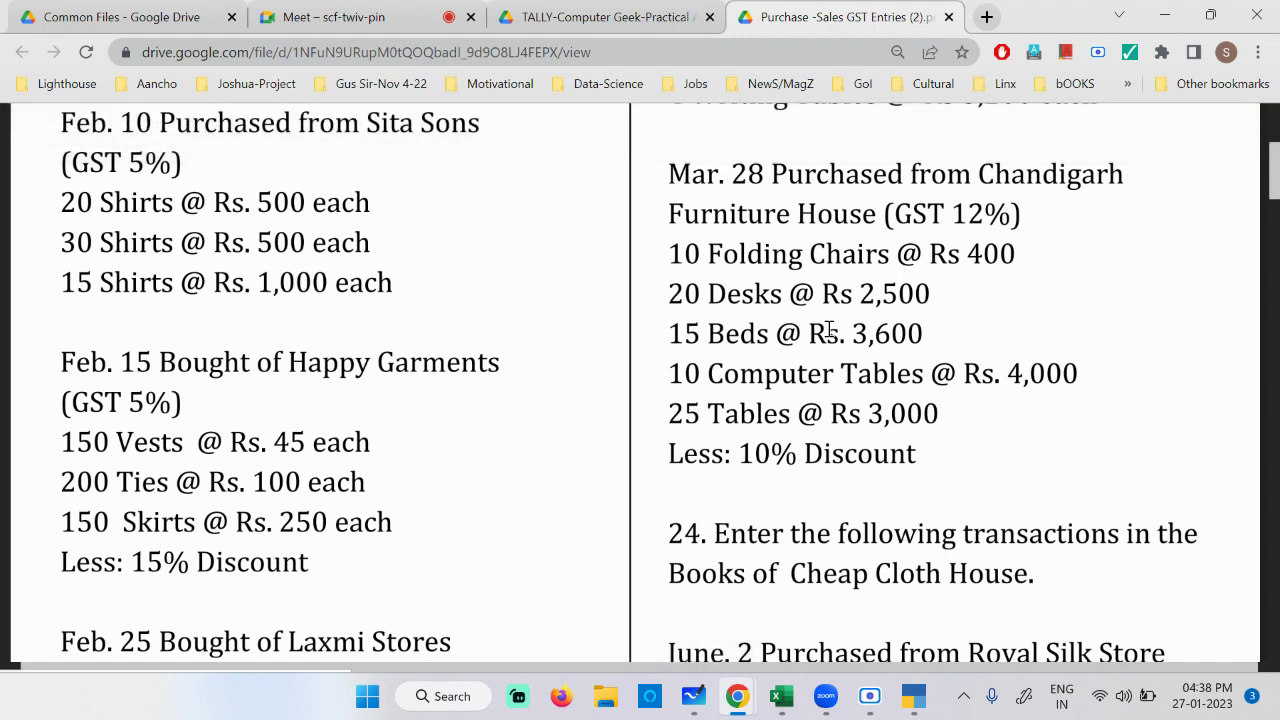
click(913, 696)
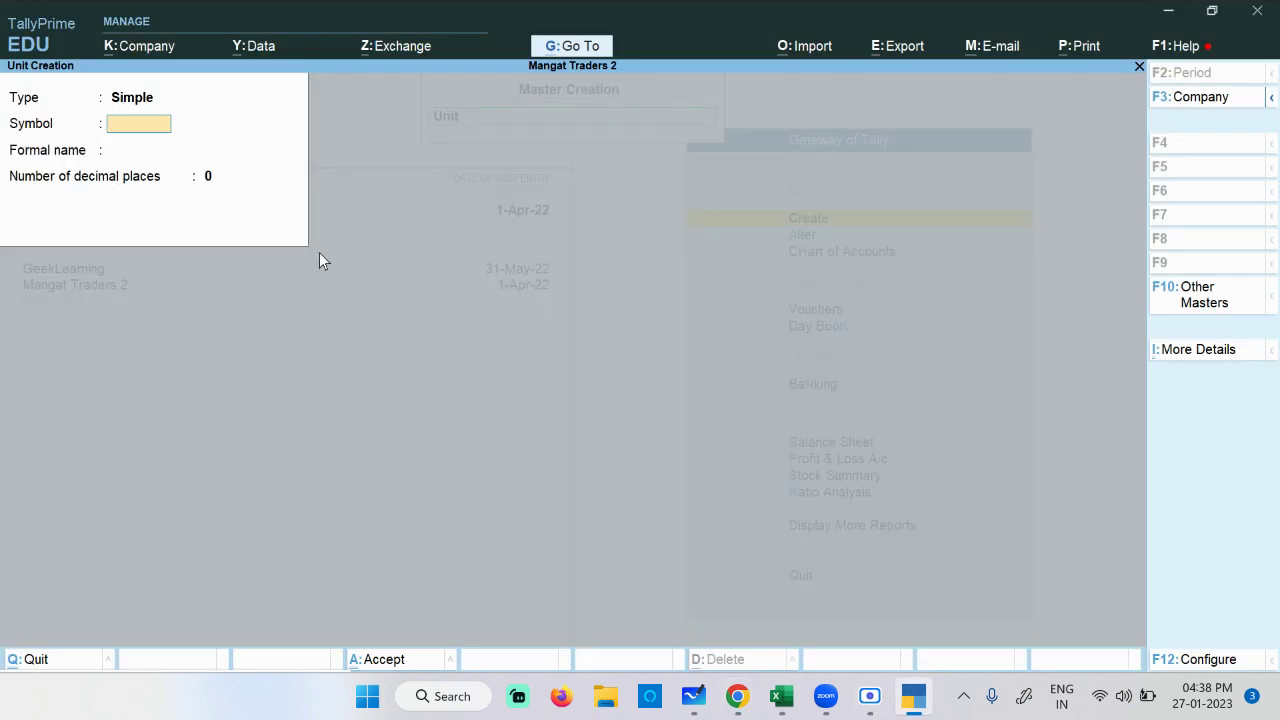
Step: Go back to the Gateway of Tally and reopen the Unit creation form from the list of masters
key(Escape)
key(Escape)
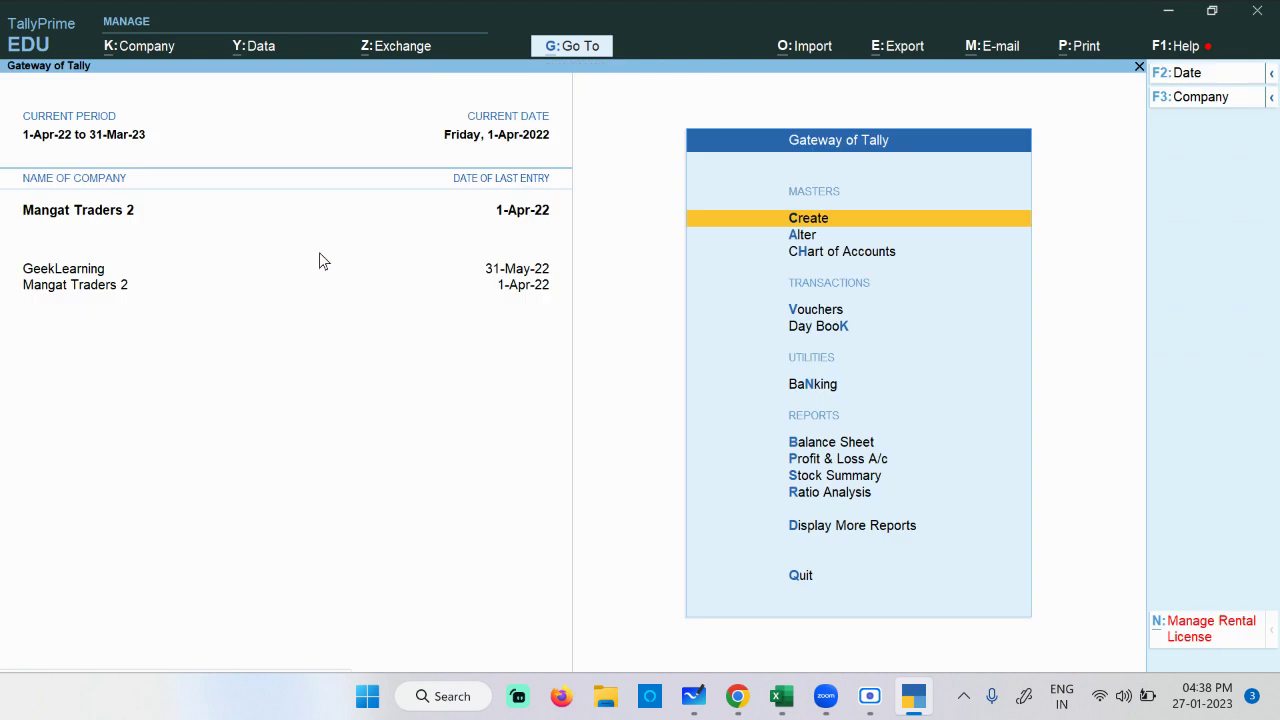
key(Return)
key(Down)
key(Down)
key(Down)
key(Down)
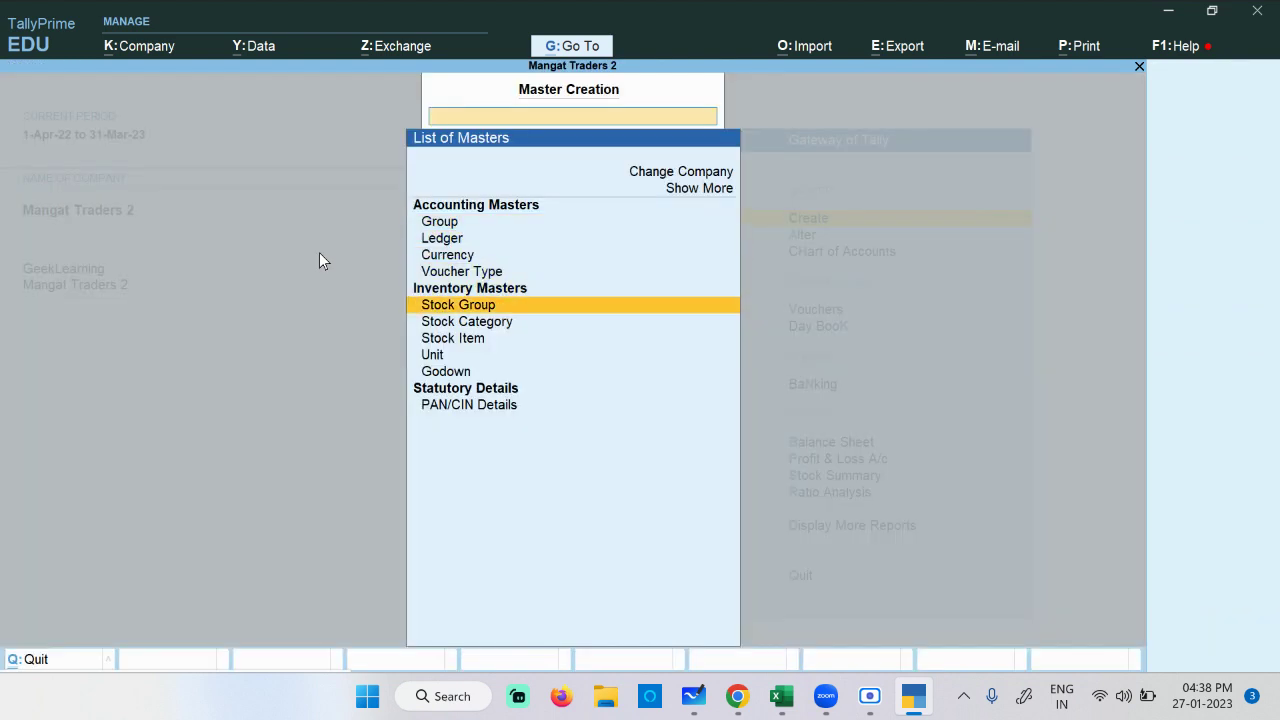
key(Down)
key(Down)
key(Down)
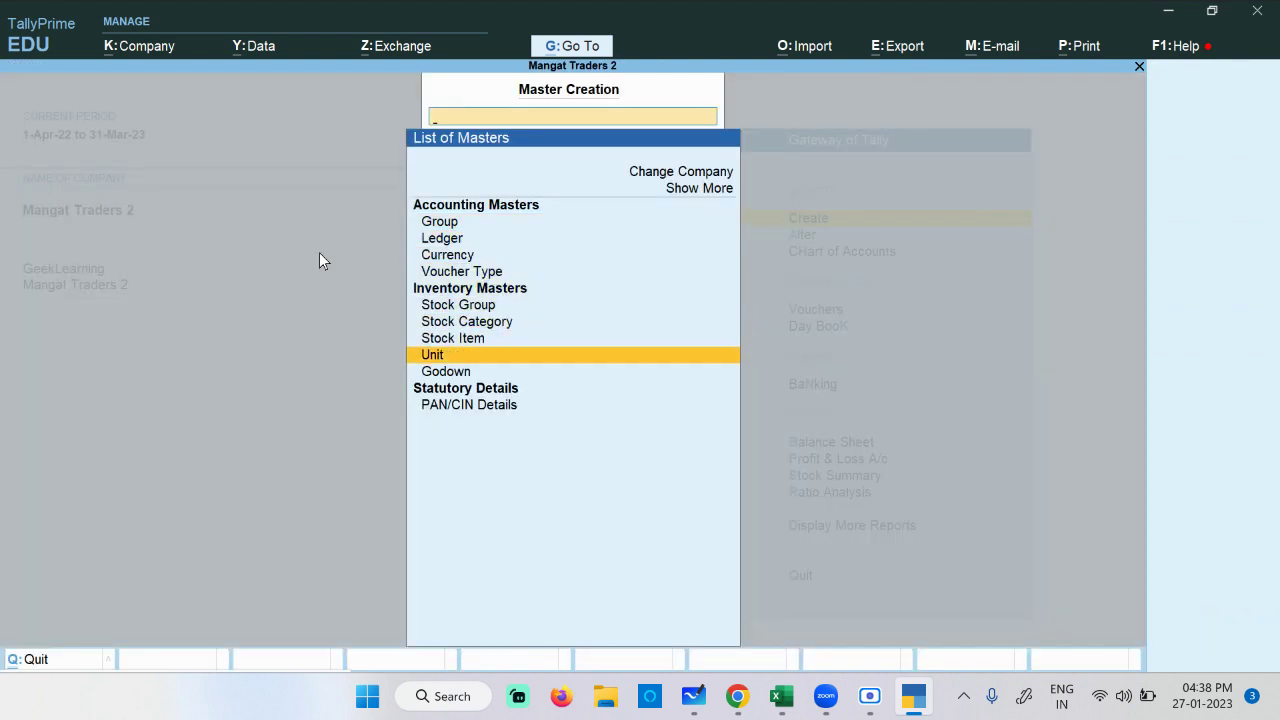
key(Return)
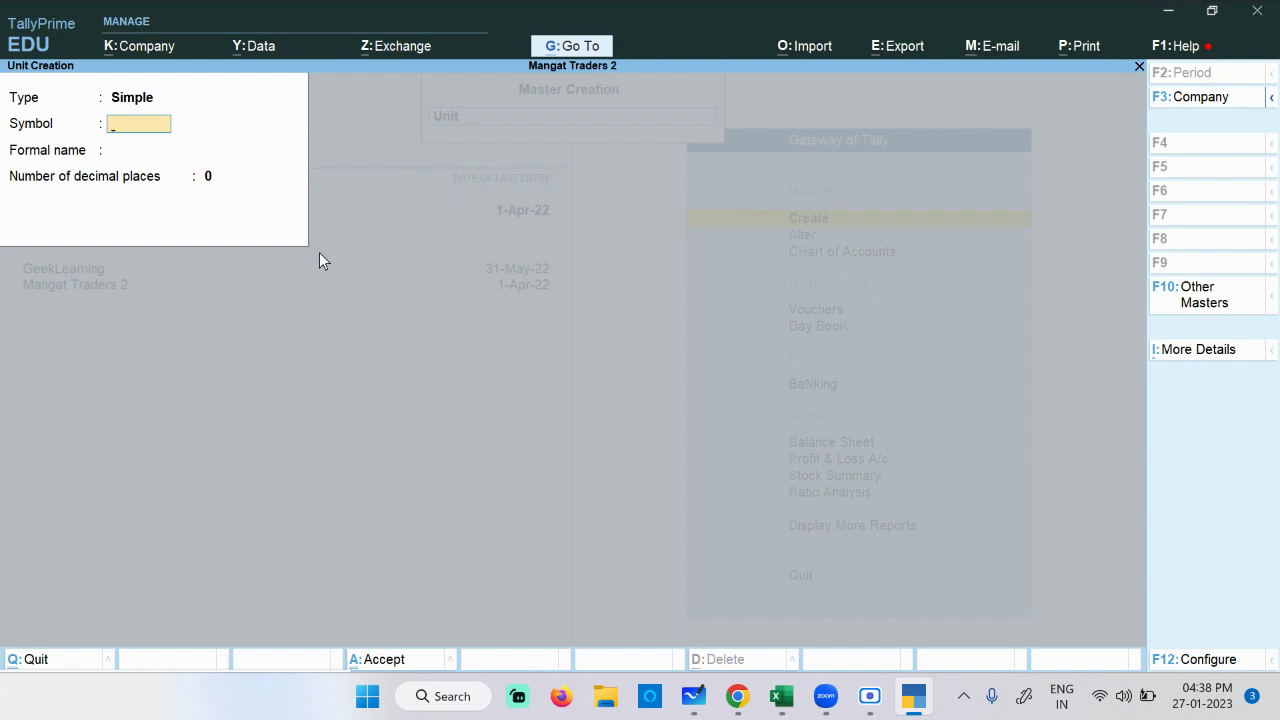
Step: Create a simple unit with symbol nos, formal name Numbers and 0 decimal places
text(nos)
key(Return)
text(N)
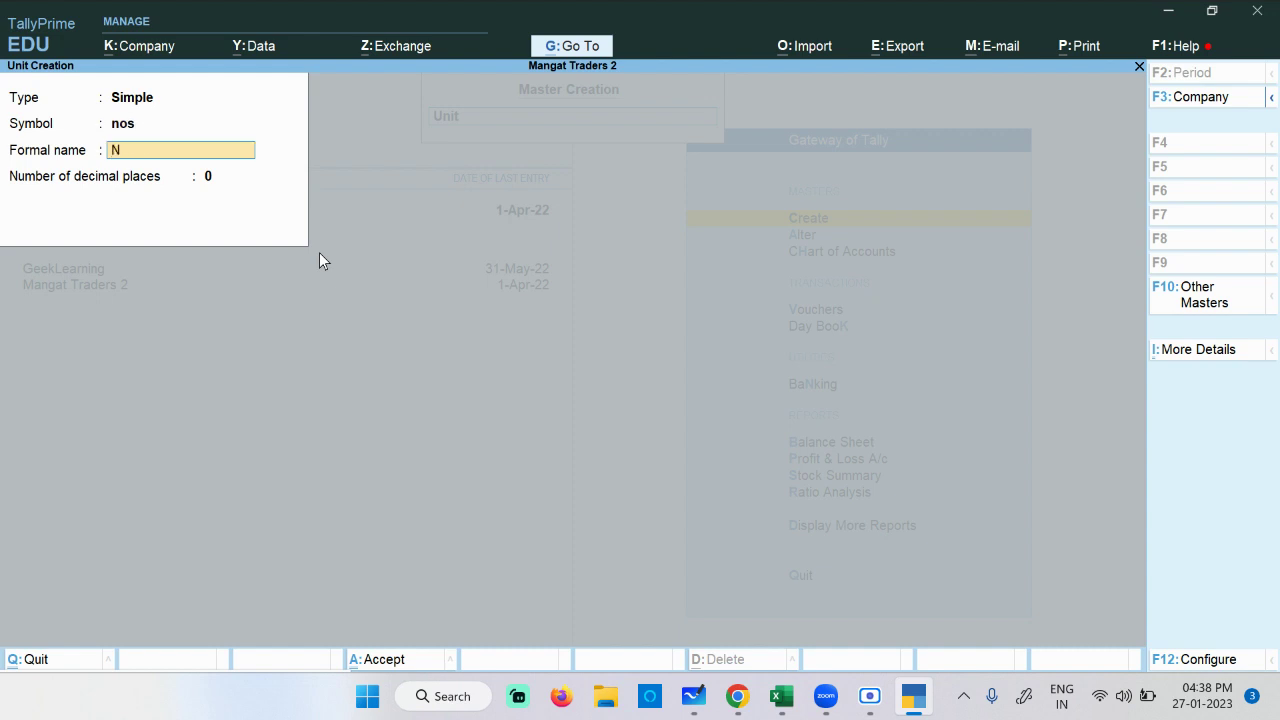
text(umbers)
key(Return)
key(Return)
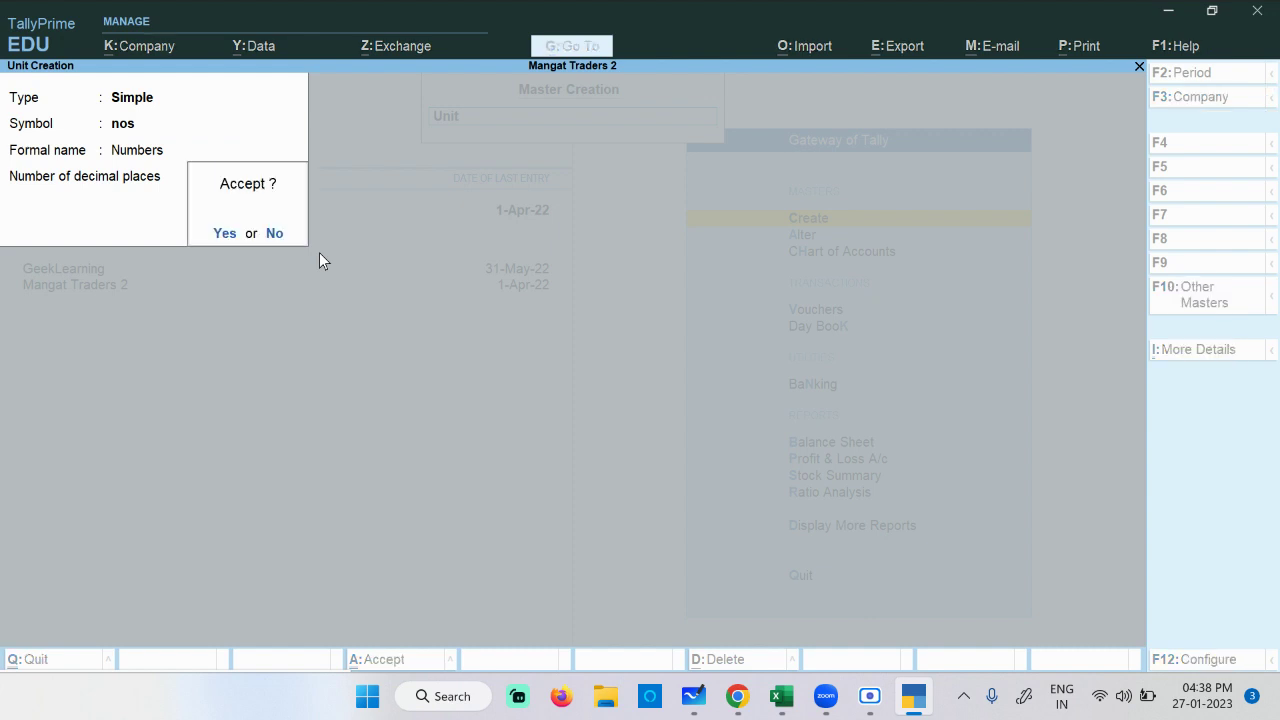
key(Return)
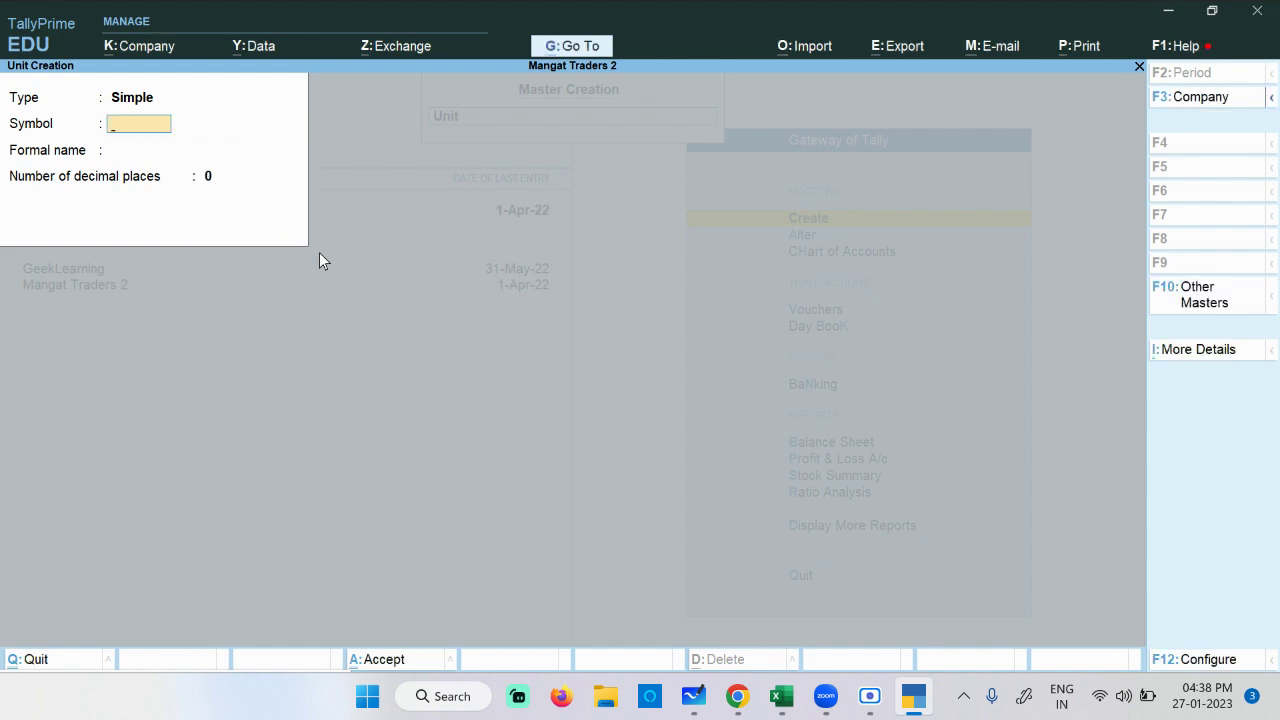
Step: Create a simple unit with symbol pcs, formal name Pieces and 0 decimal places
text(pcs)
key(Return)
text(Pieces)
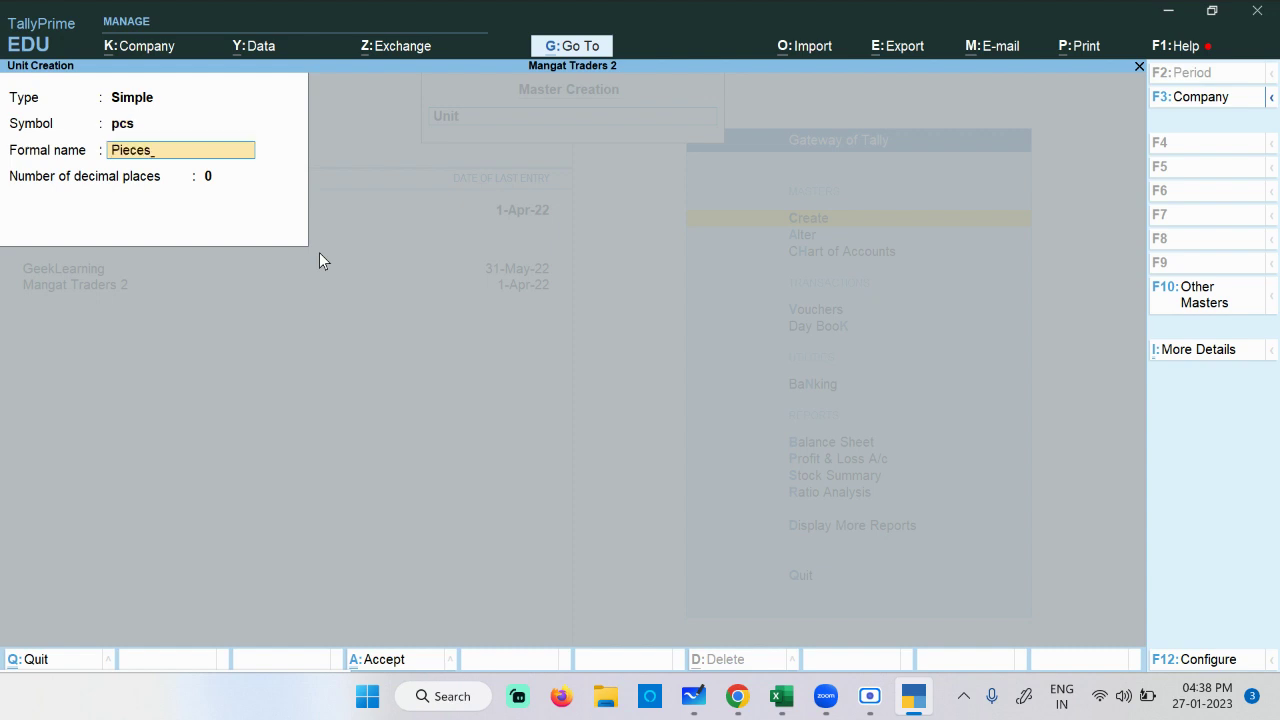
key(Return)
key(Return)
key(Return)
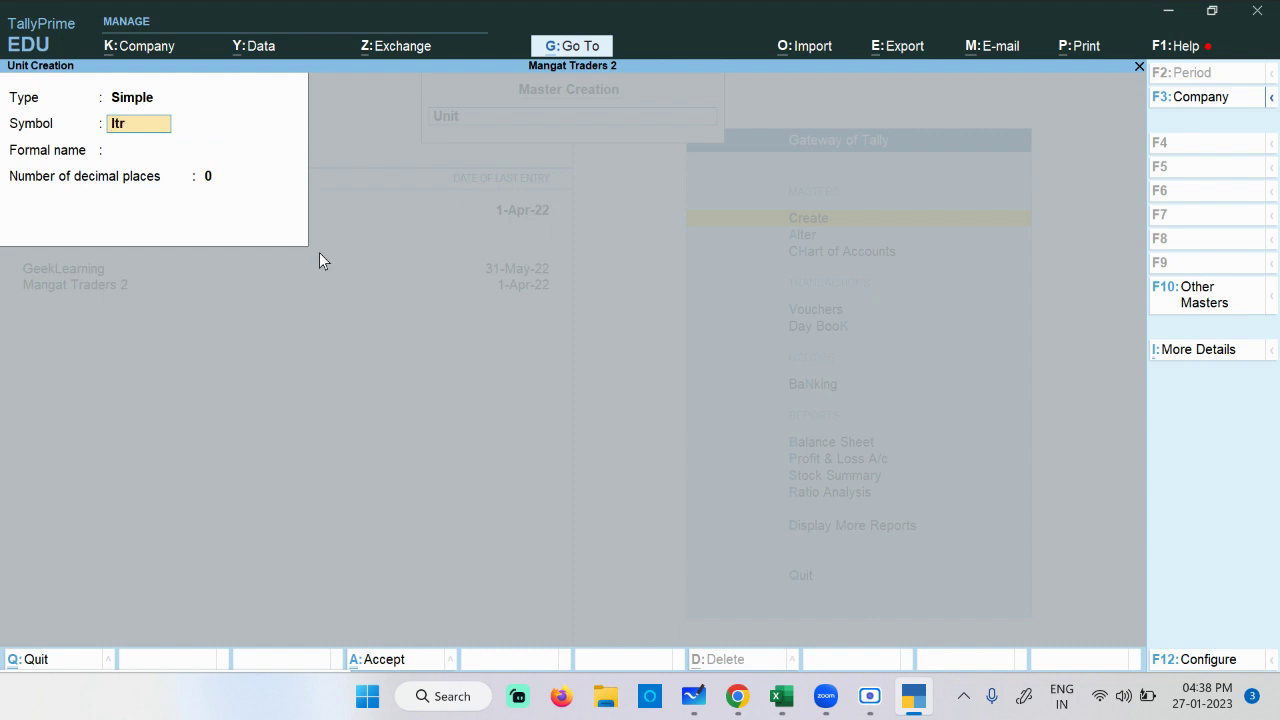
Step: Create a simple unit with symbol ltr, formal name Liters and 0 decimal places
key(Return)
text(Liters)
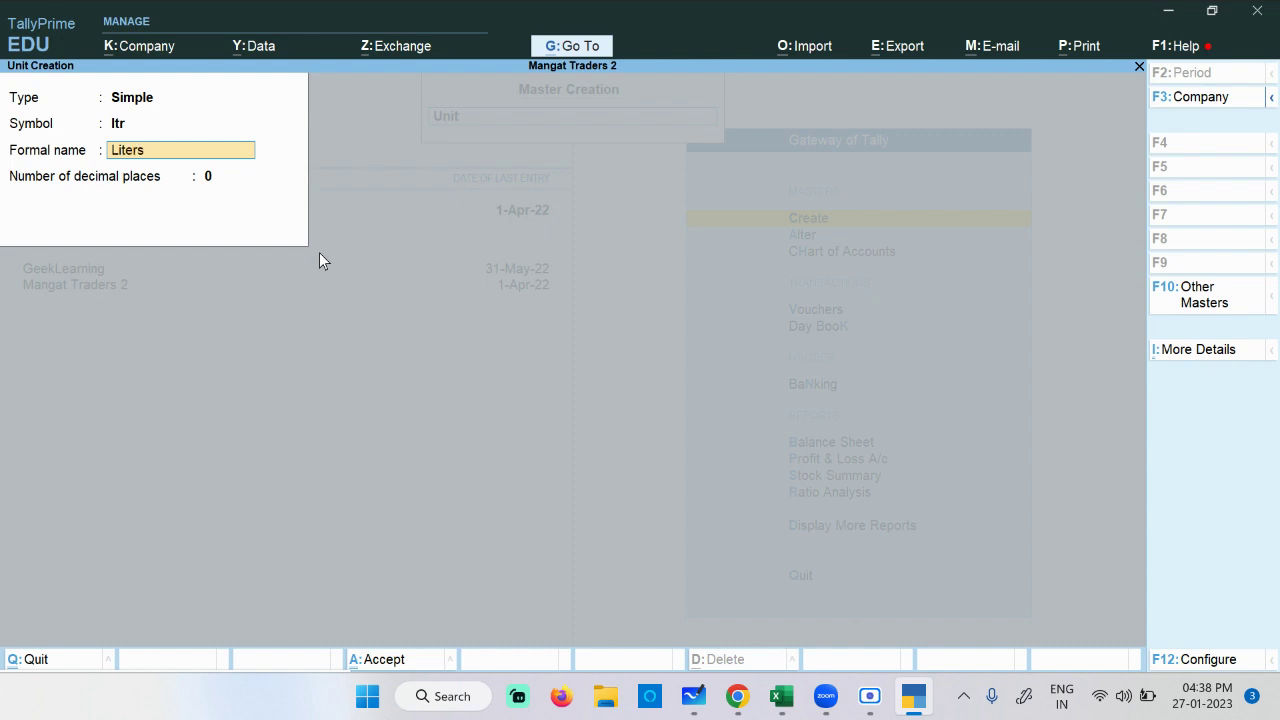
key(Return)
key(Return)
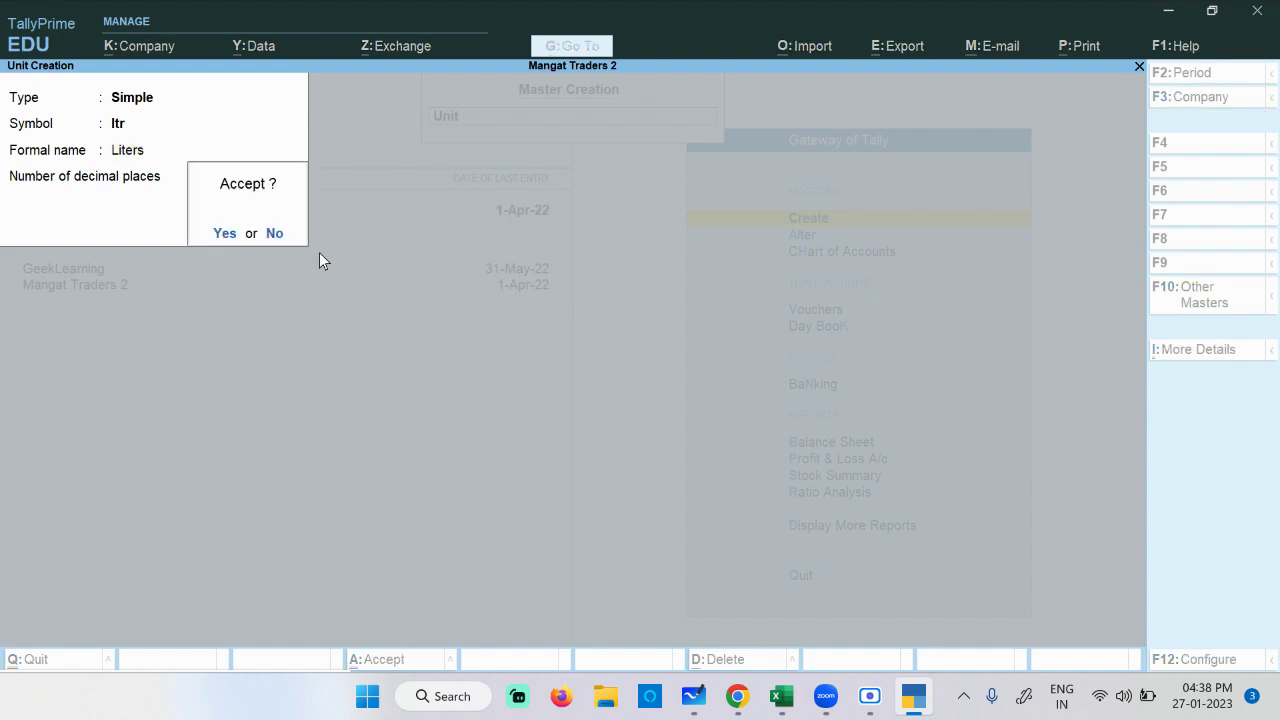
key(Return)
Step: Create a simple unit with symbol km, formal name Kilometers and 0 decimal places
text(km)
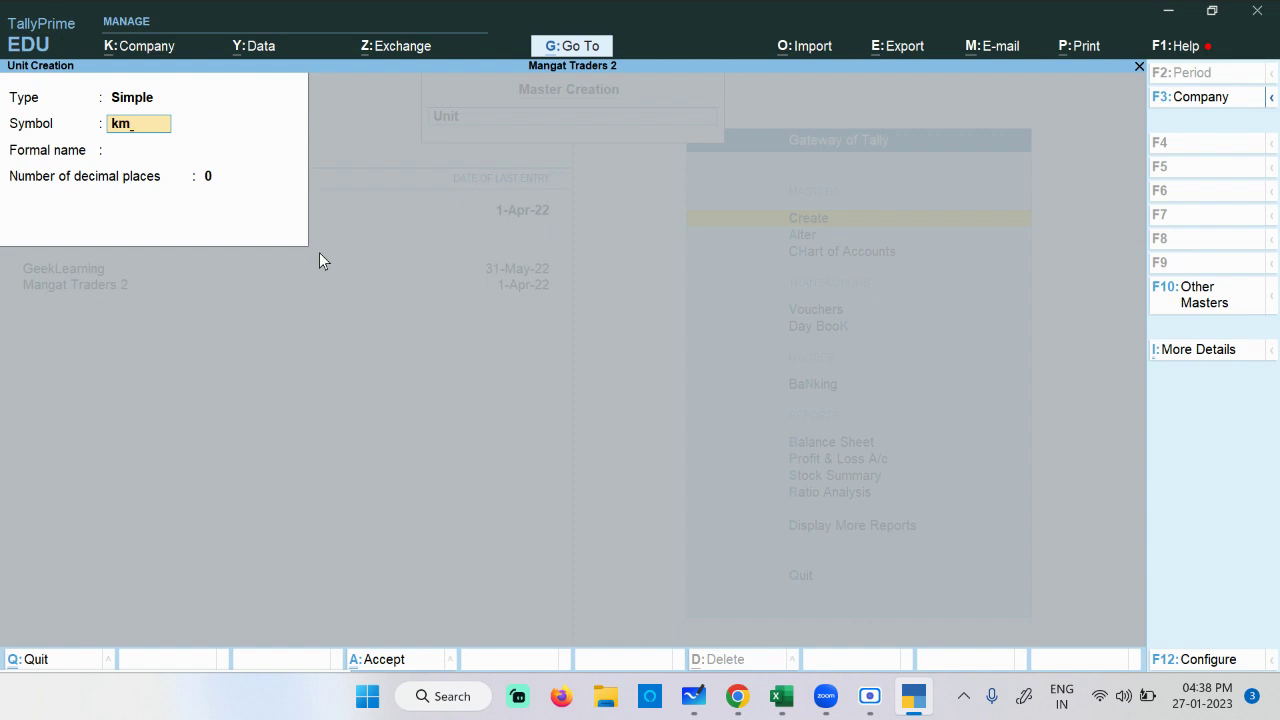
key(Return)
text(L)
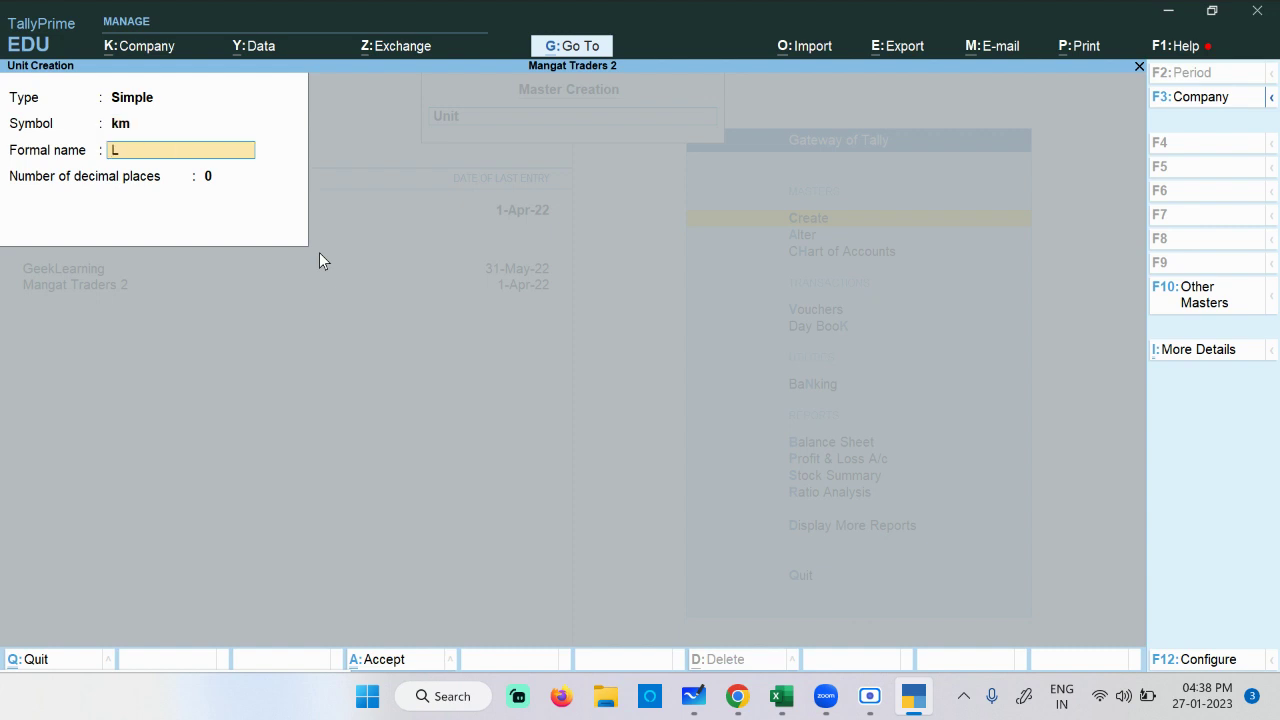
key(BackSpace)
text(Kilometers)
key(Return)
key(Return)
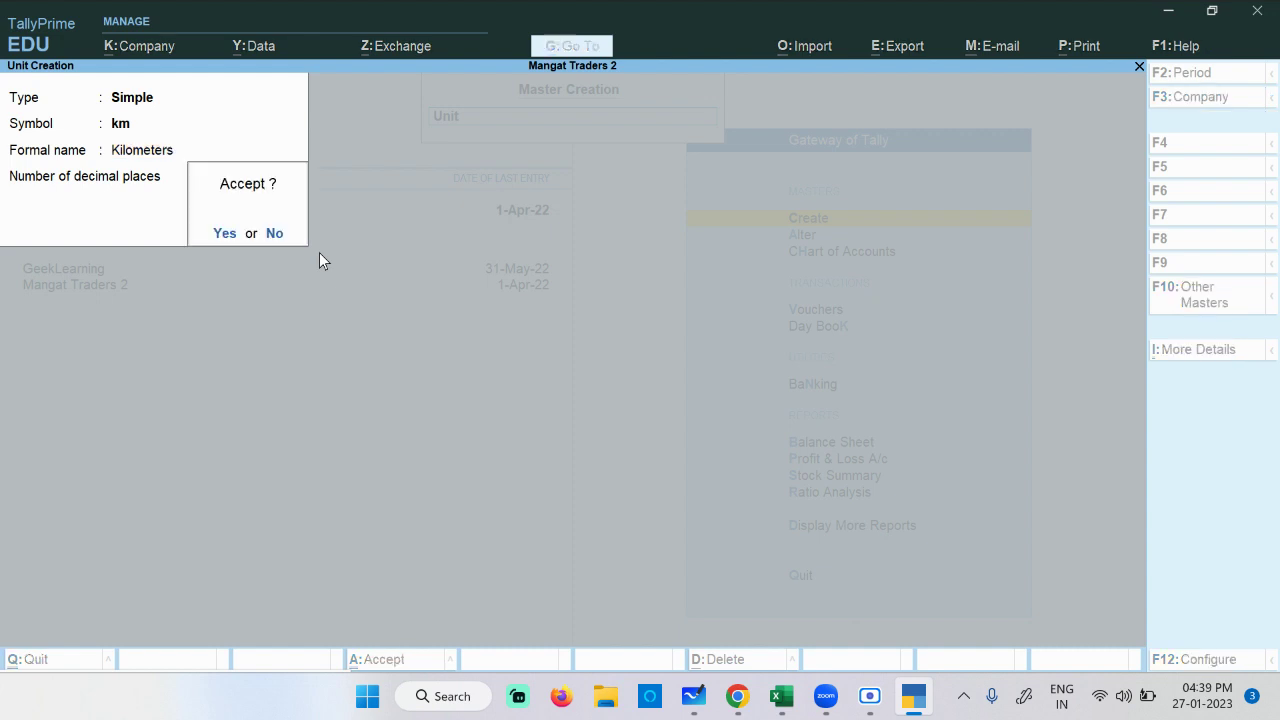
key(Return)
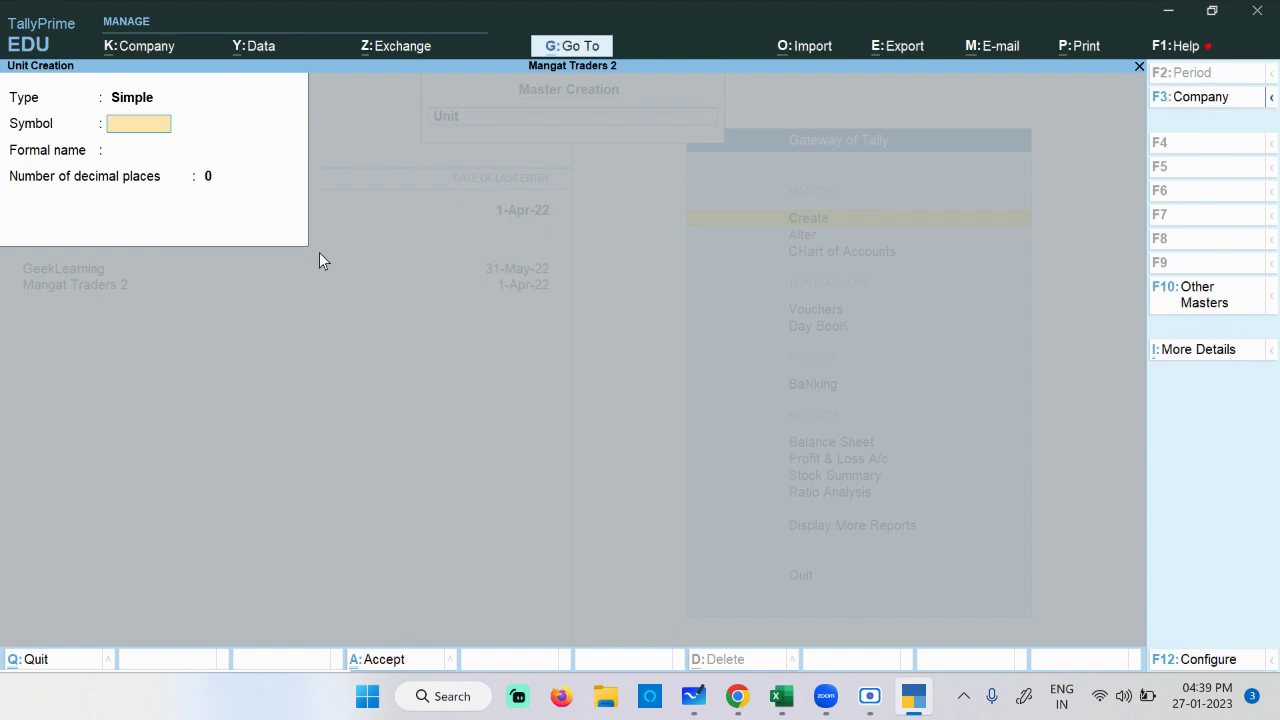
Step: Create a simple unit with symbol dz, formal name Dozen and 0 decimal places
text(d)
text(Dozen)
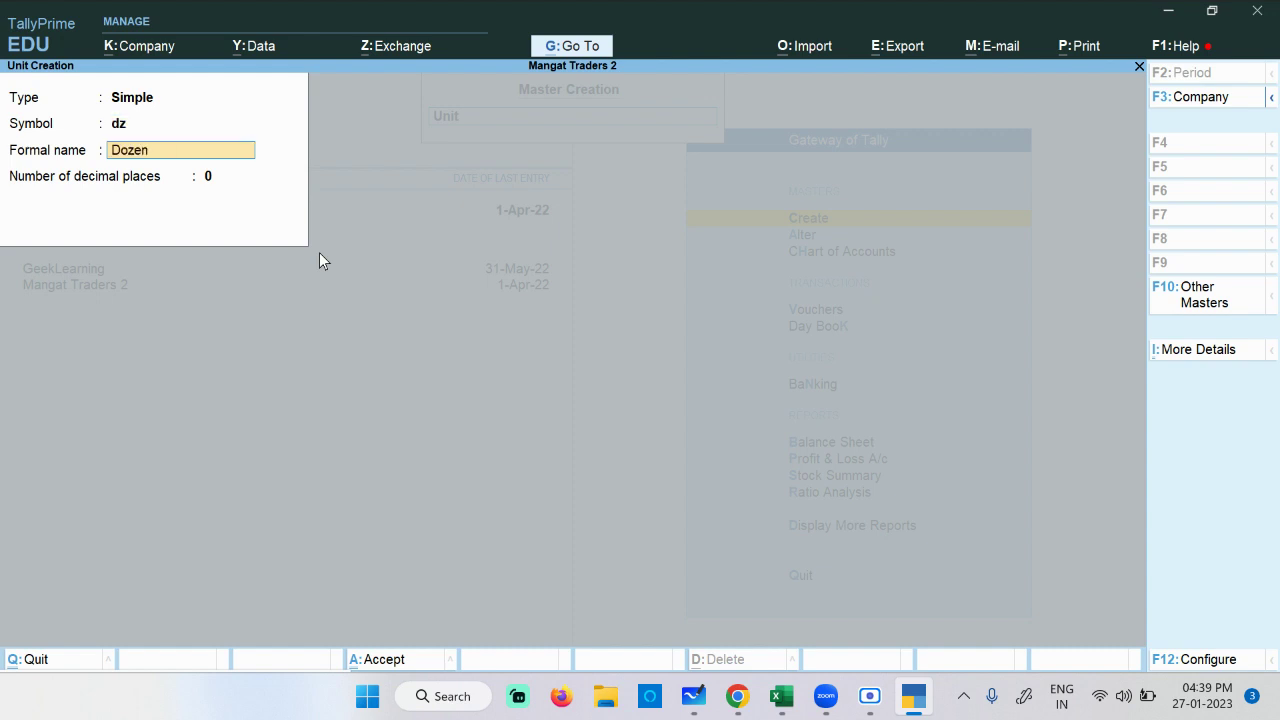
key(Return)
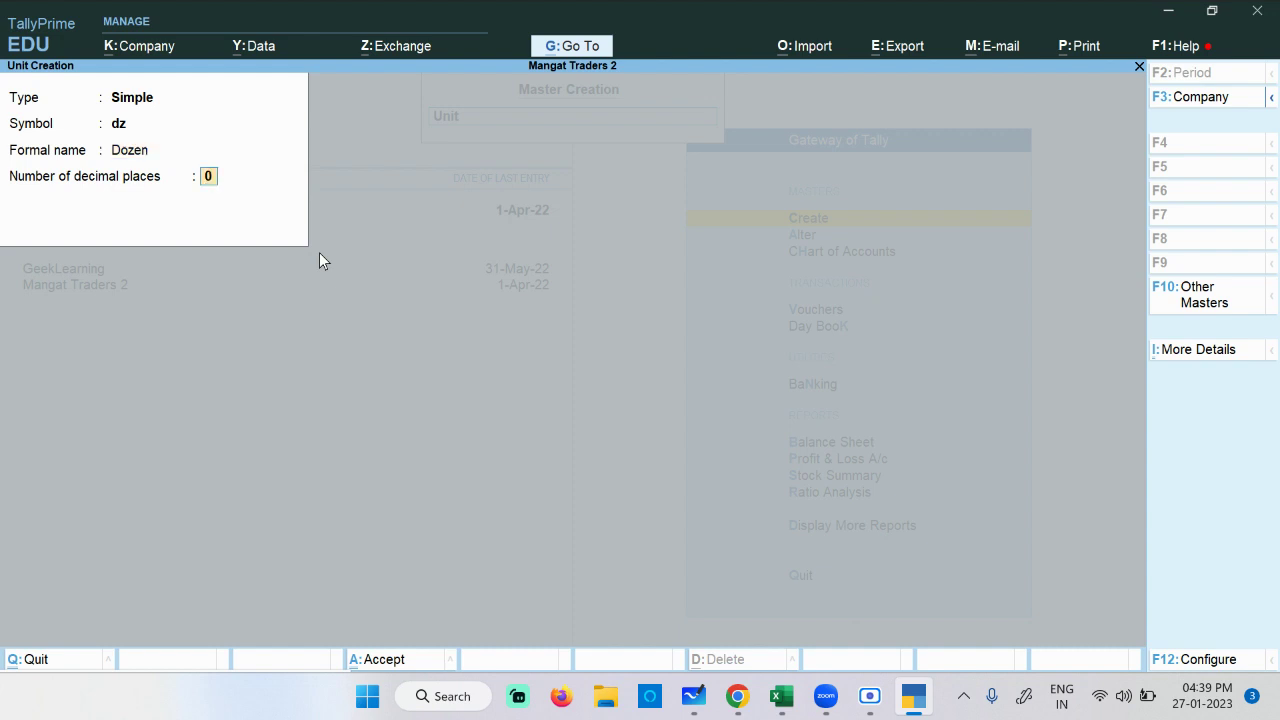
key(Return)
key(Return)
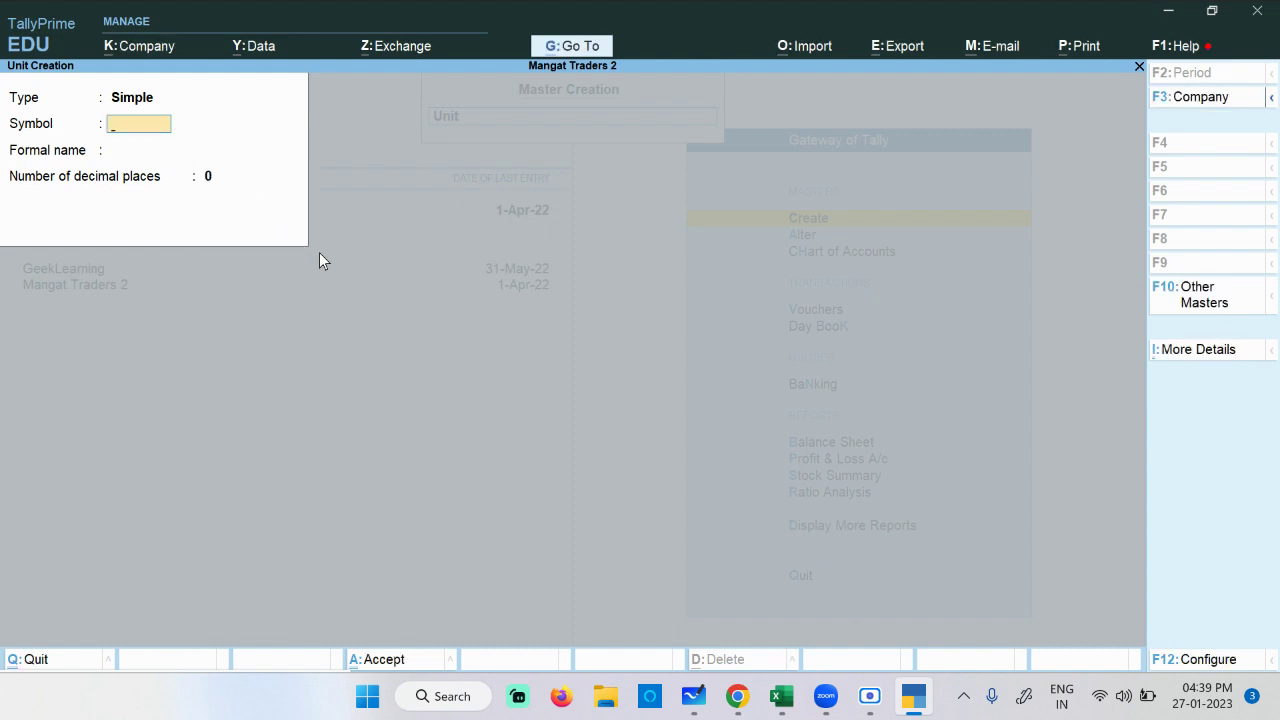
Step: Switch to Microsoft Whiteboard, handwrite a circled B with "Stock Group" below "Unit of measure", and underline "Stock"
click(694, 697)
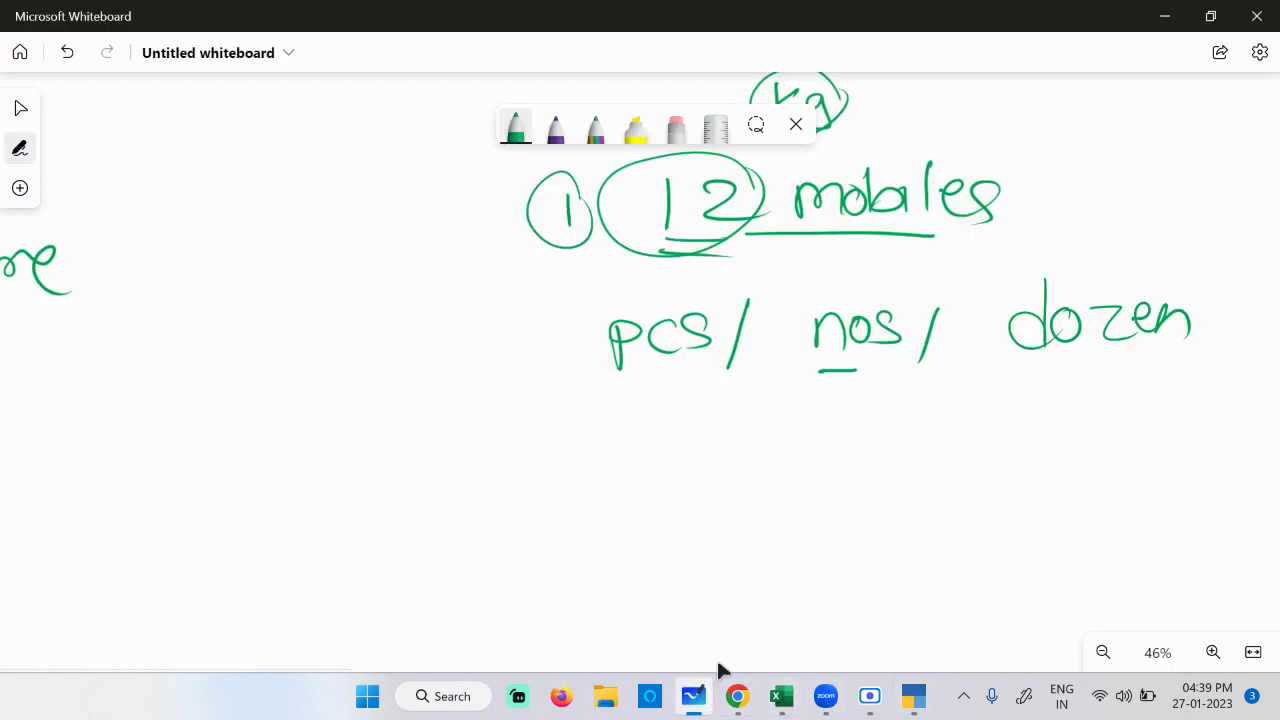
scroll(537, 438, down, 1)
scroll(537, 438, down, 1)
drag(374, 509, 1032, 487)
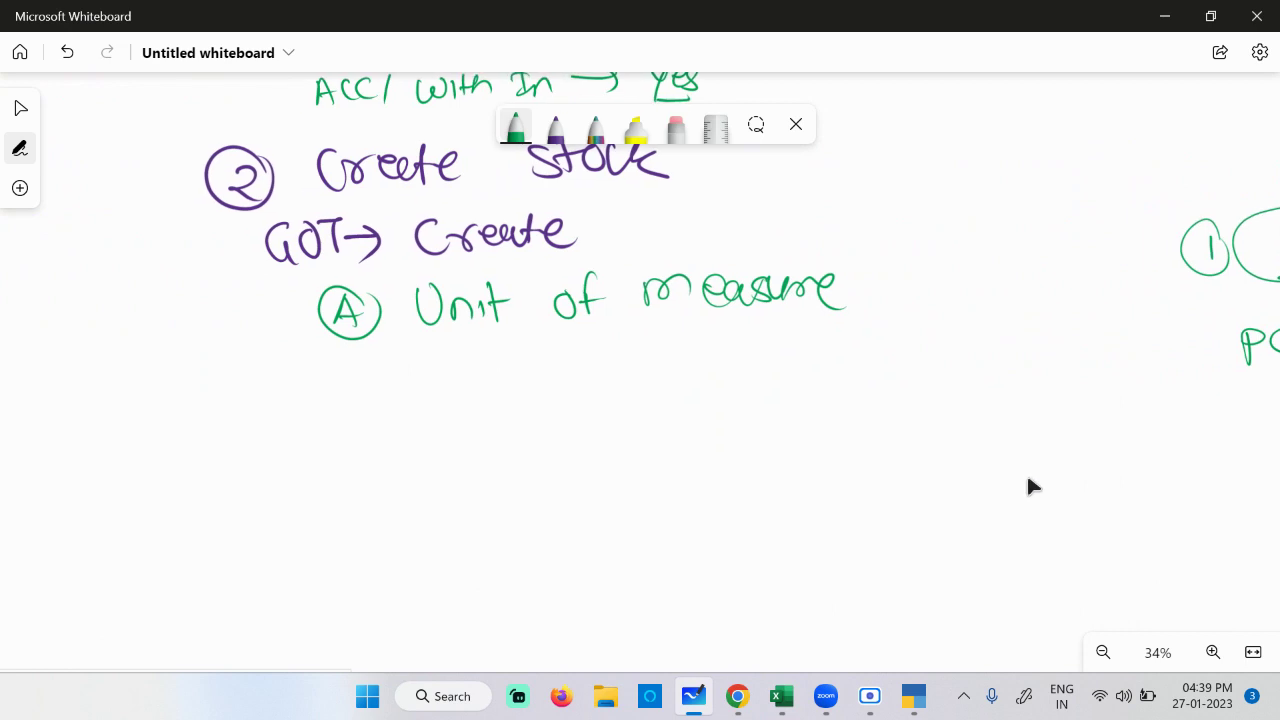
drag(351, 366, 352, 404)
mouse_move(378, 348)
mouse_down()
mouse_move(362, 422)
mouse_move(380, 348)
mouse_up()
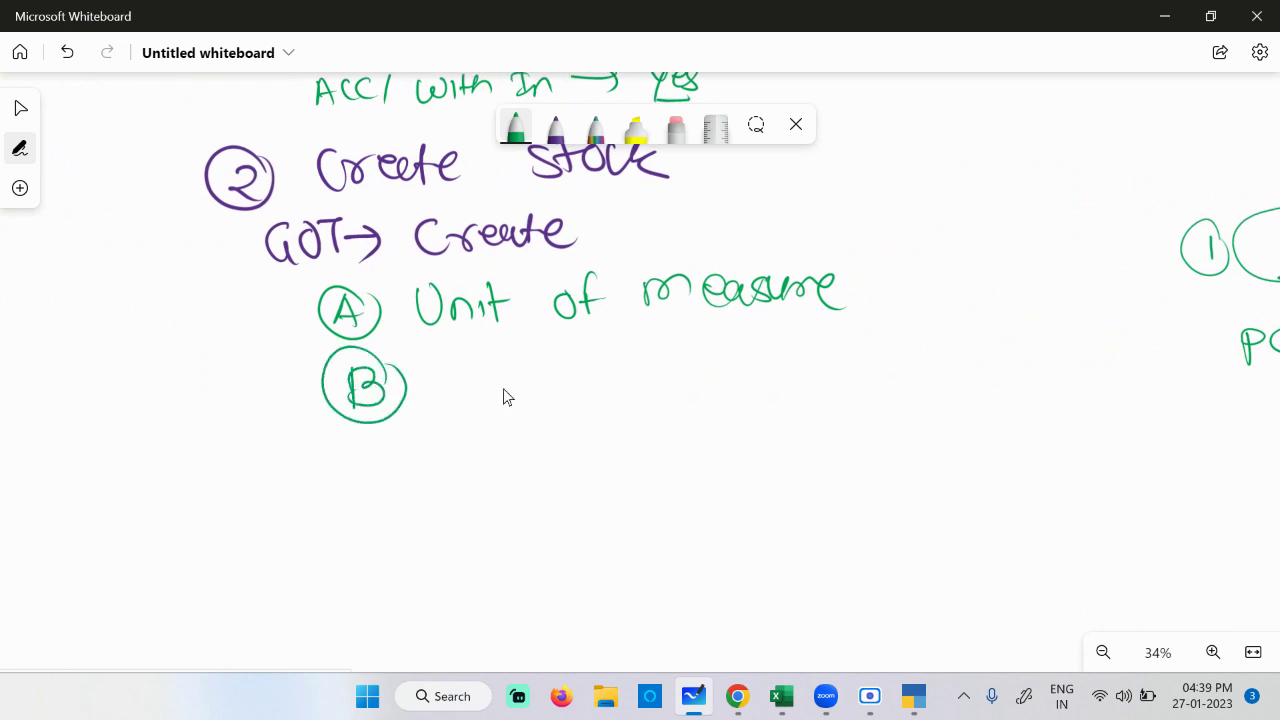
drag(494, 364, 516, 398)
mouse_move(502, 372)
mouse_down()
mouse_move(538, 368)
mouse_move(578, 394)
mouse_up()
mouse_move(590, 358)
mouse_down()
mouse_move(592, 392)
mouse_move(614, 390)
mouse_up()
mouse_move(686, 356)
mouse_down()
mouse_move(700, 384)
mouse_move(786, 366)
mouse_move(790, 404)
mouse_up()
drag(790, 362, 792, 386)
drag(545, 422, 618, 412)
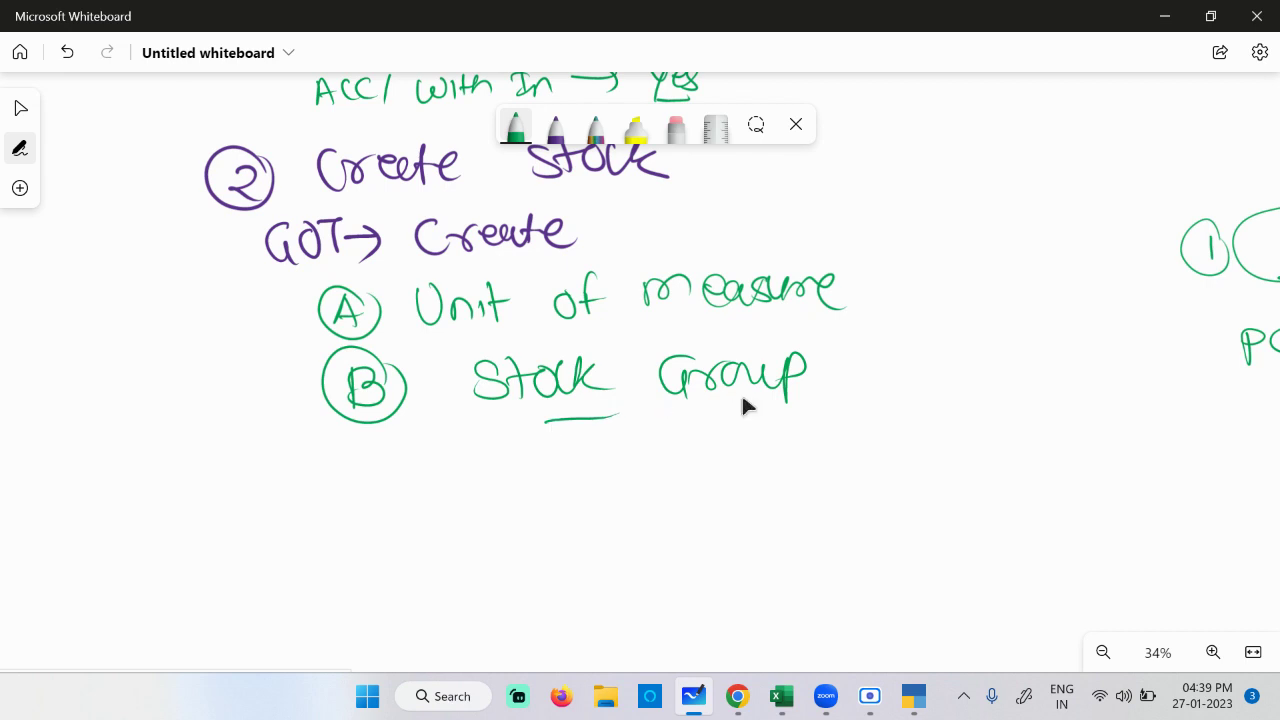
Step: Return to TallyPrime, leave the Unit creation form and open the creation form for a Stock Group master
mouse_move(918, 694)
click(870, 650)
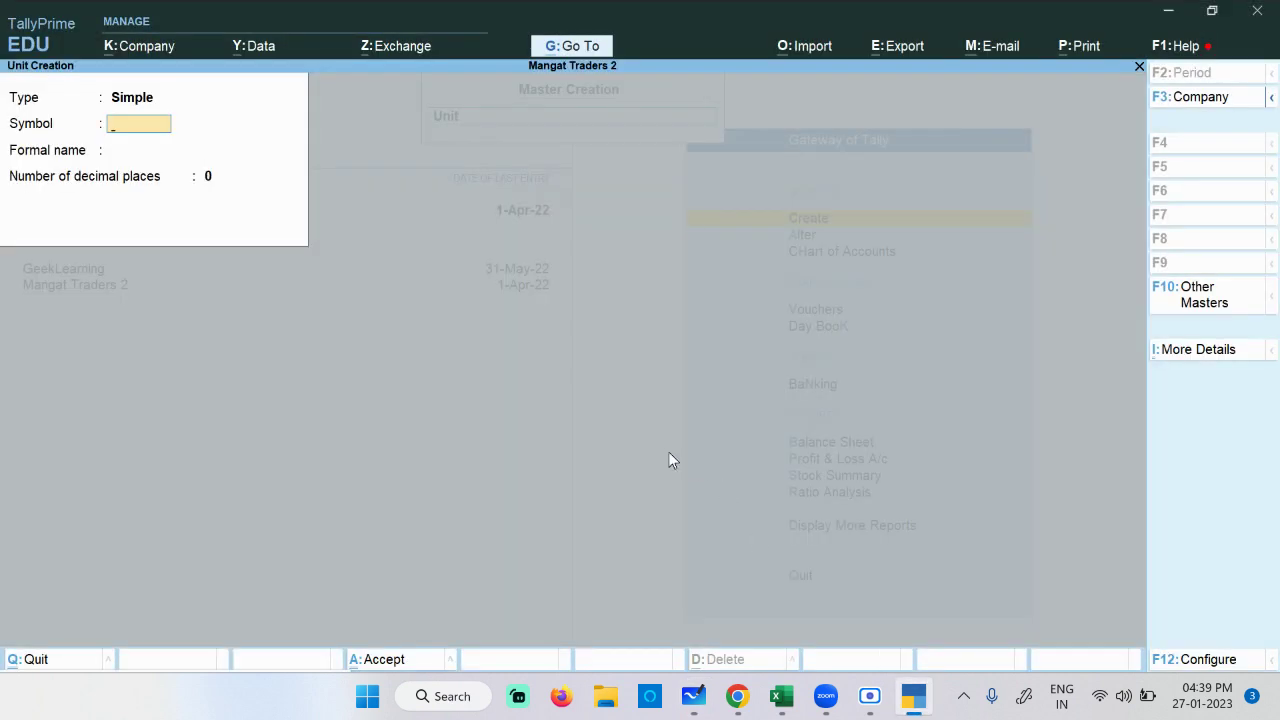
key(Escape)
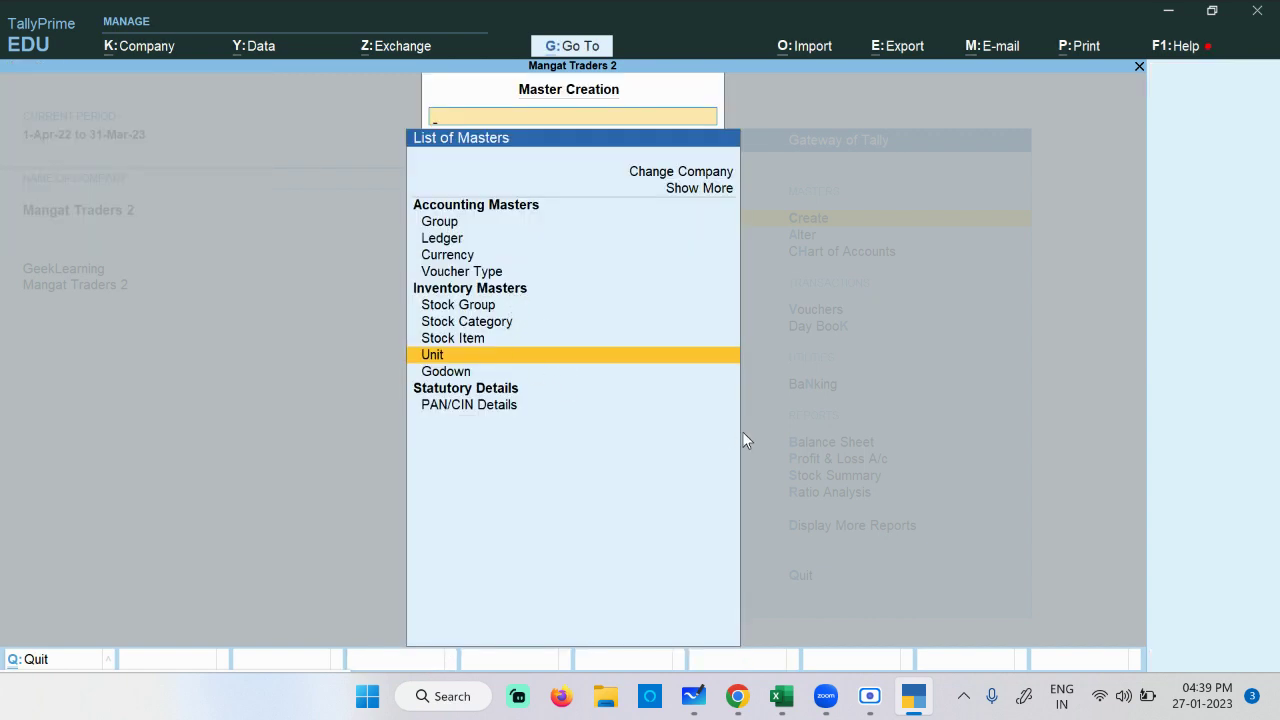
key(Up)
key(Up)
key(Up)
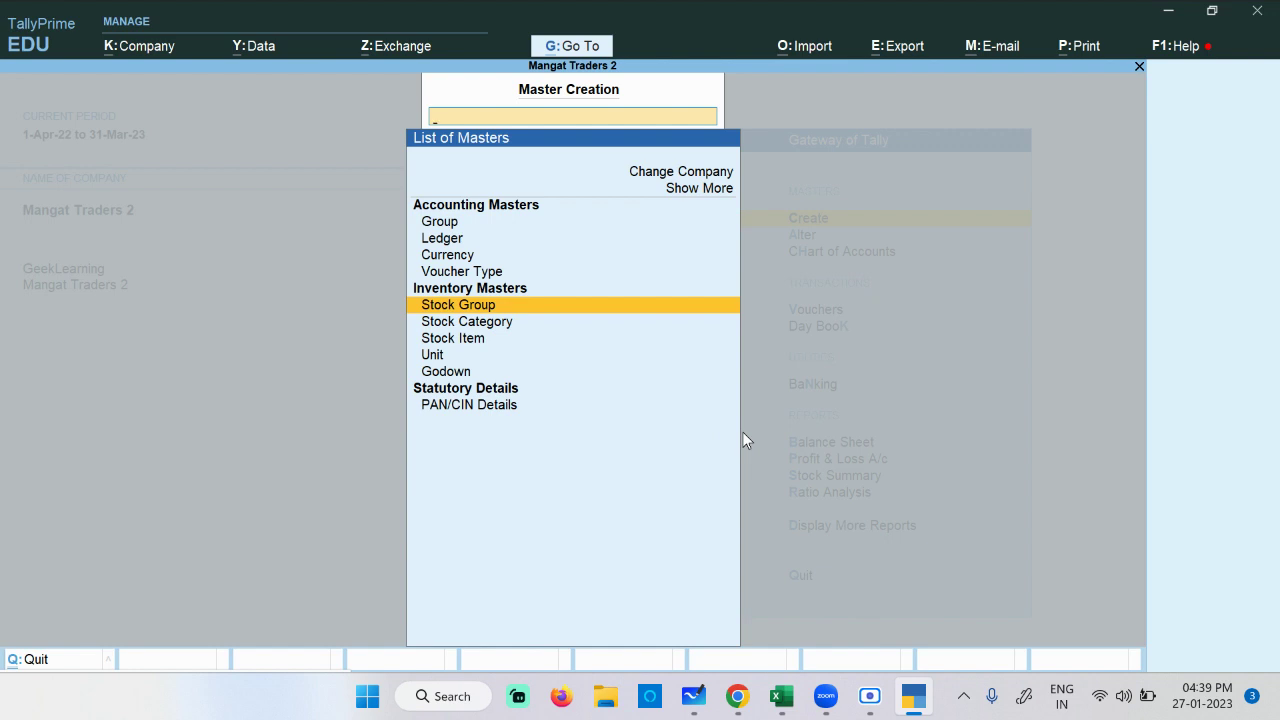
key(Return)
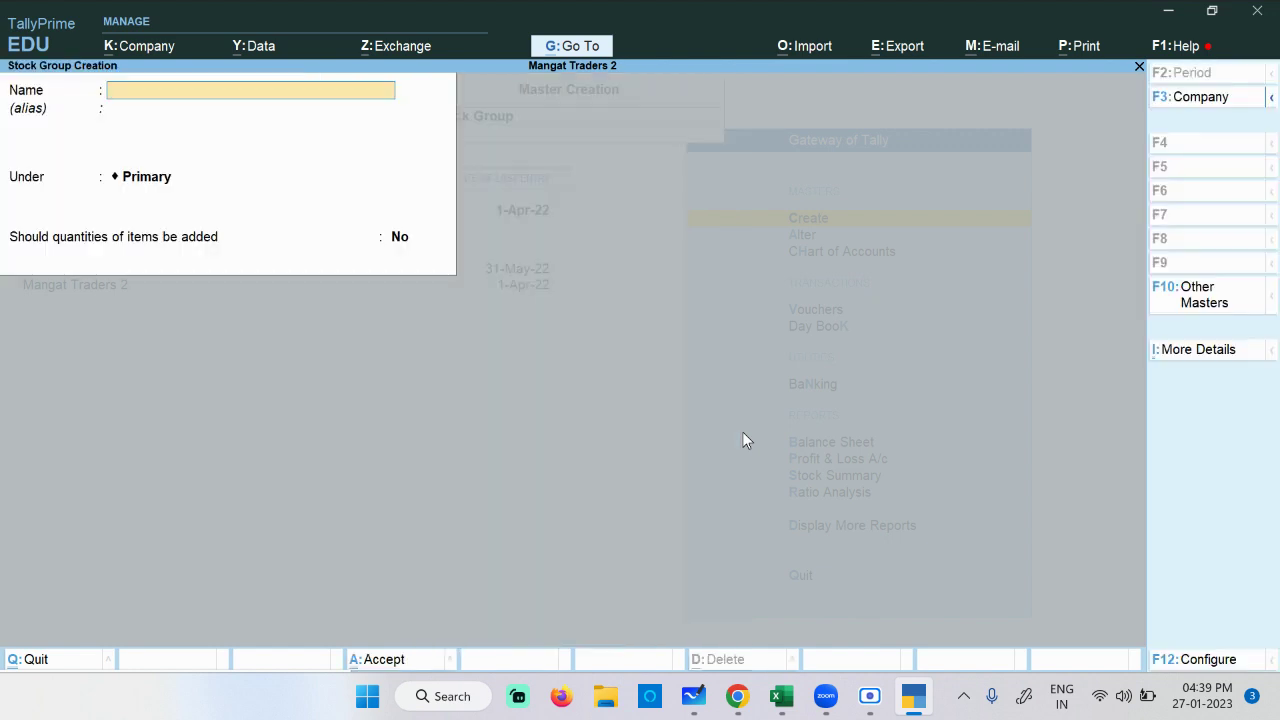
Step: Switch to the purchase entries PDF in Chrome, highlight the shirt lines bought from Sita Sons and review the items of the other purchases
click(737, 696)
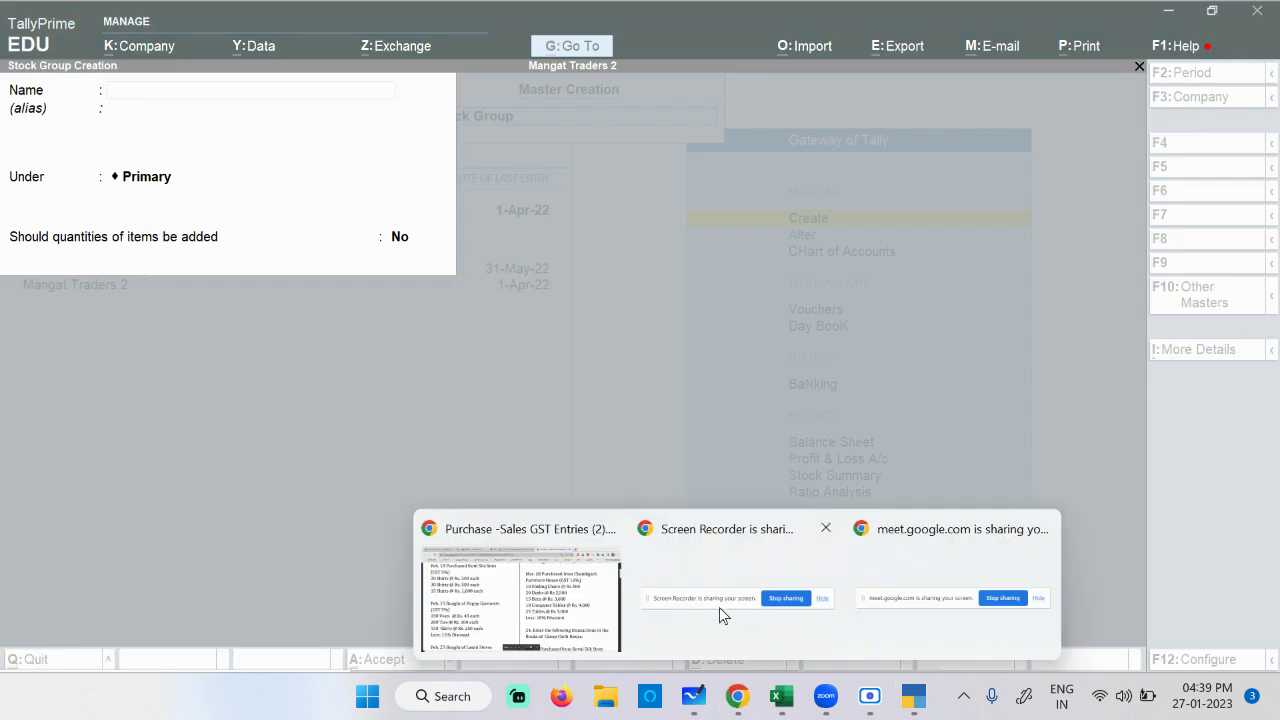
click(578, 597)
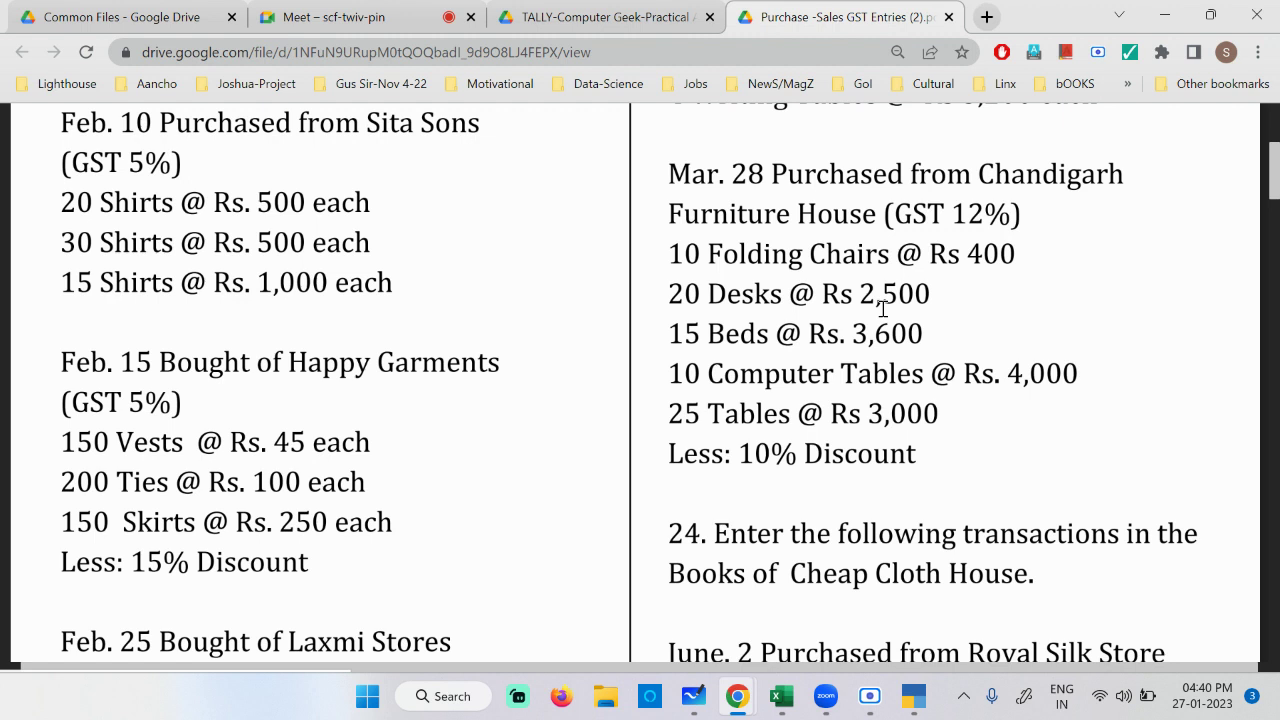
double_click(115, 204)
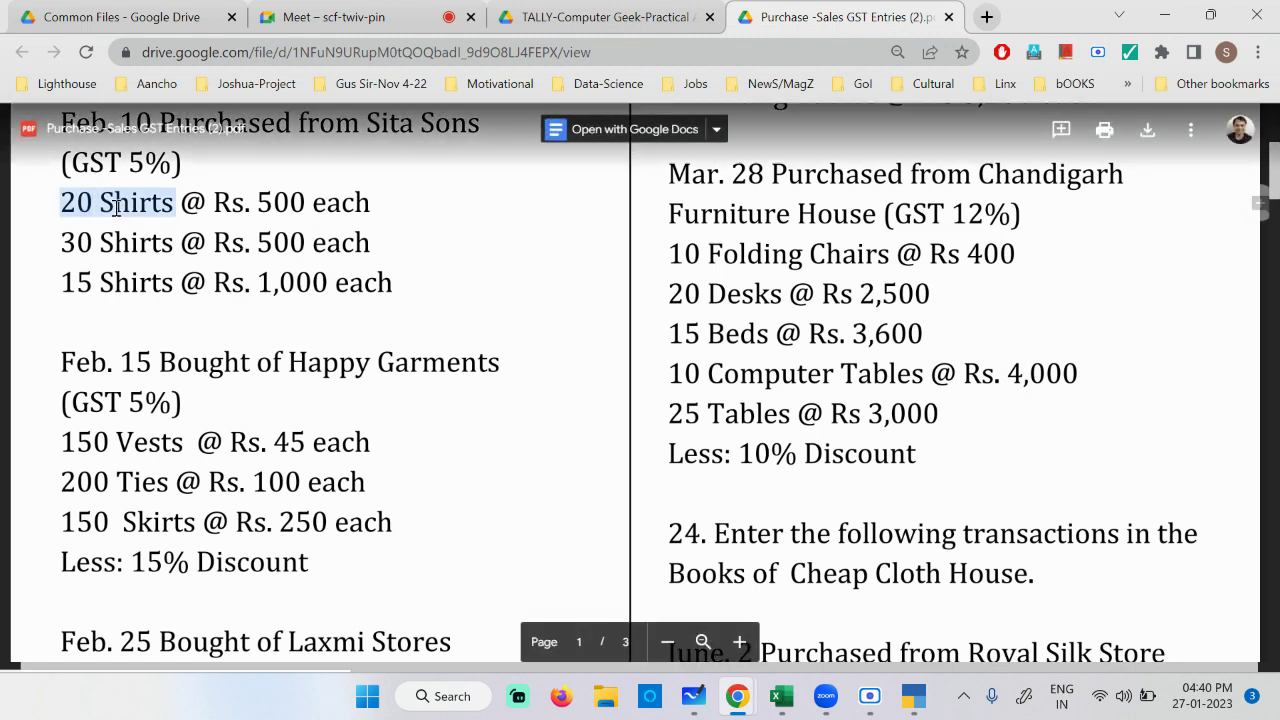
drag(115, 204, 140, 285)
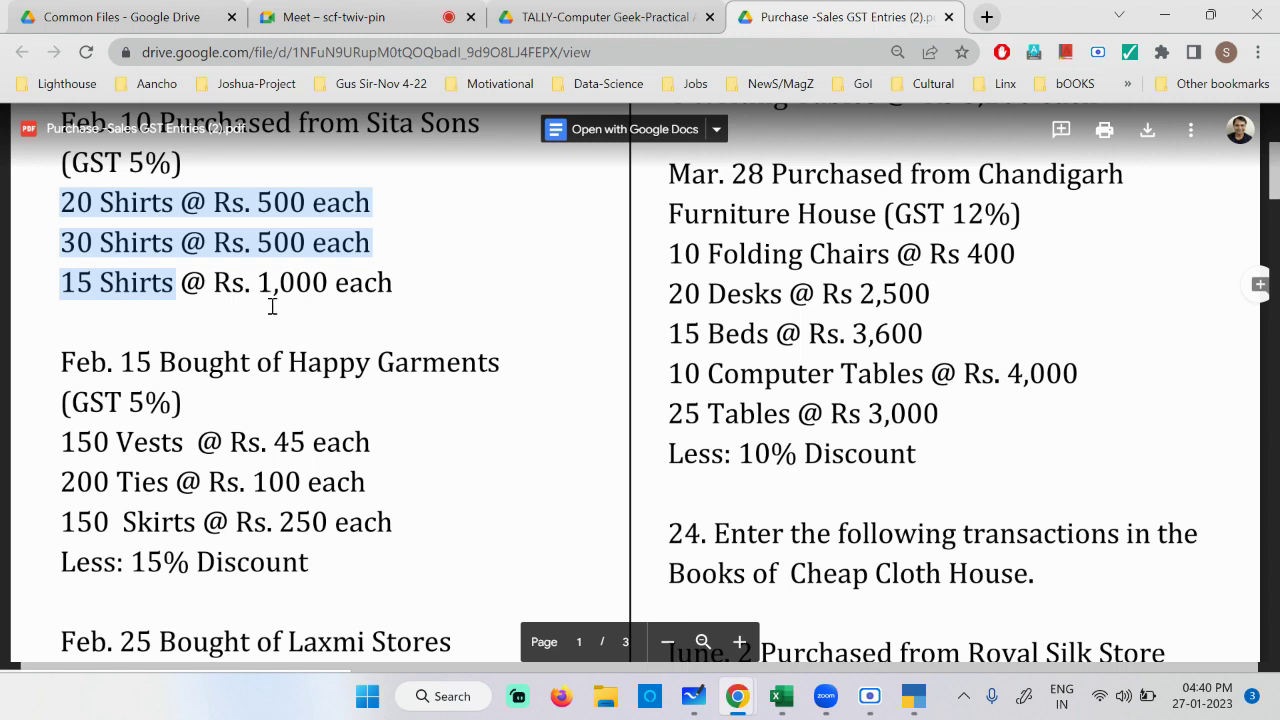
scroll(268, 348, down, 3)
scroll(268, 348, down, 2)
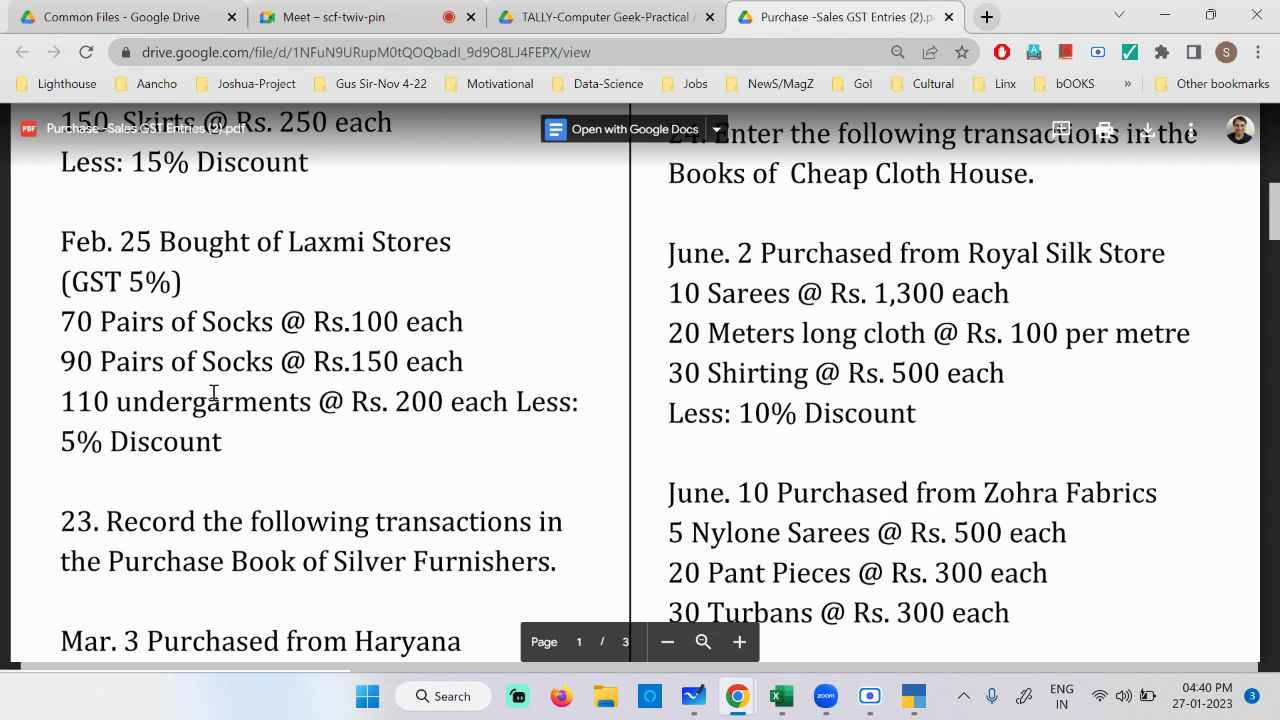
scroll(213, 393, down, 5)
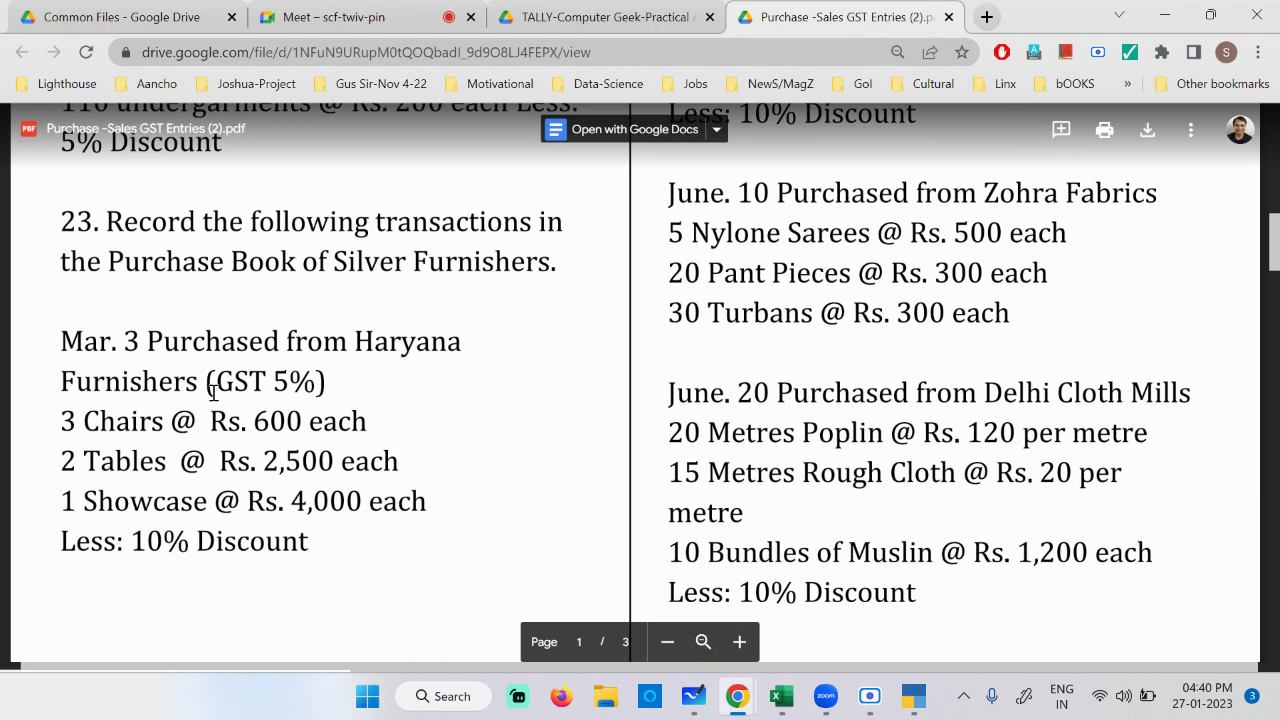
scroll(214, 392, up, 4)
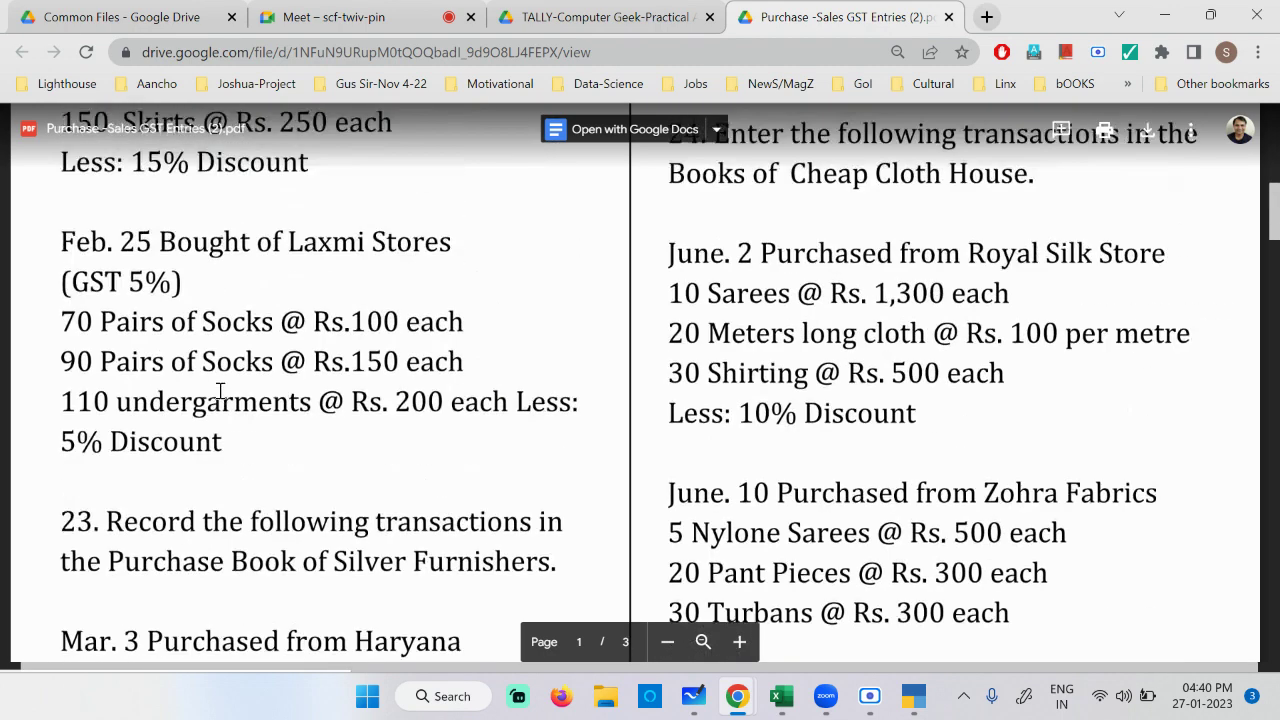
scroll(217, 380, up, 10)
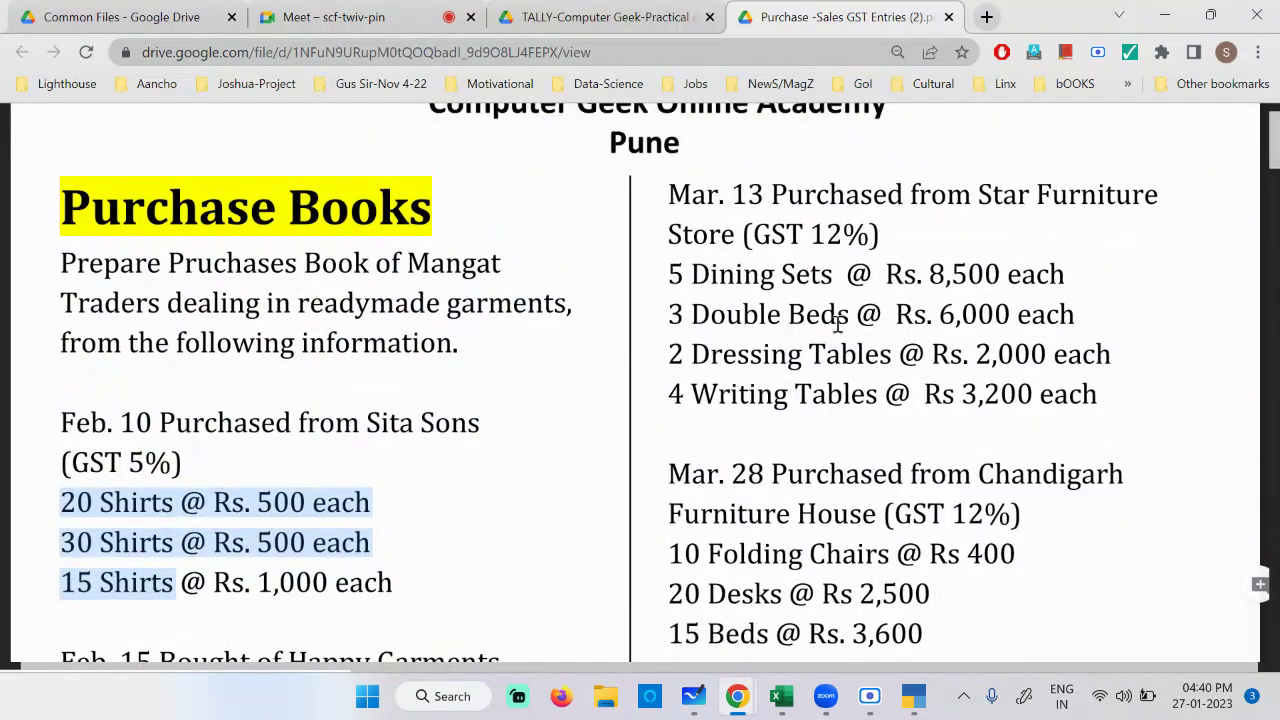
scroll(835, 318, up, 1)
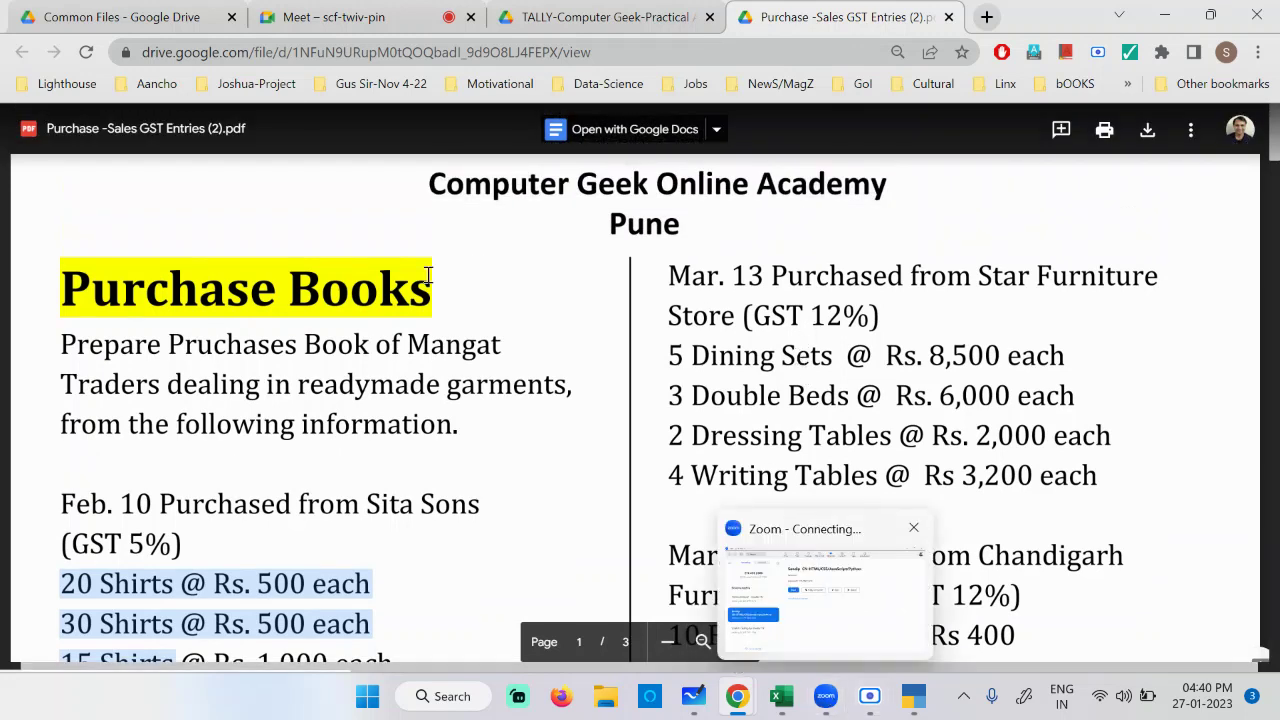
Step: Return to TallyPrime, quit the Stock Group creation form without saving and select Unit in the list of masters
click(869, 700)
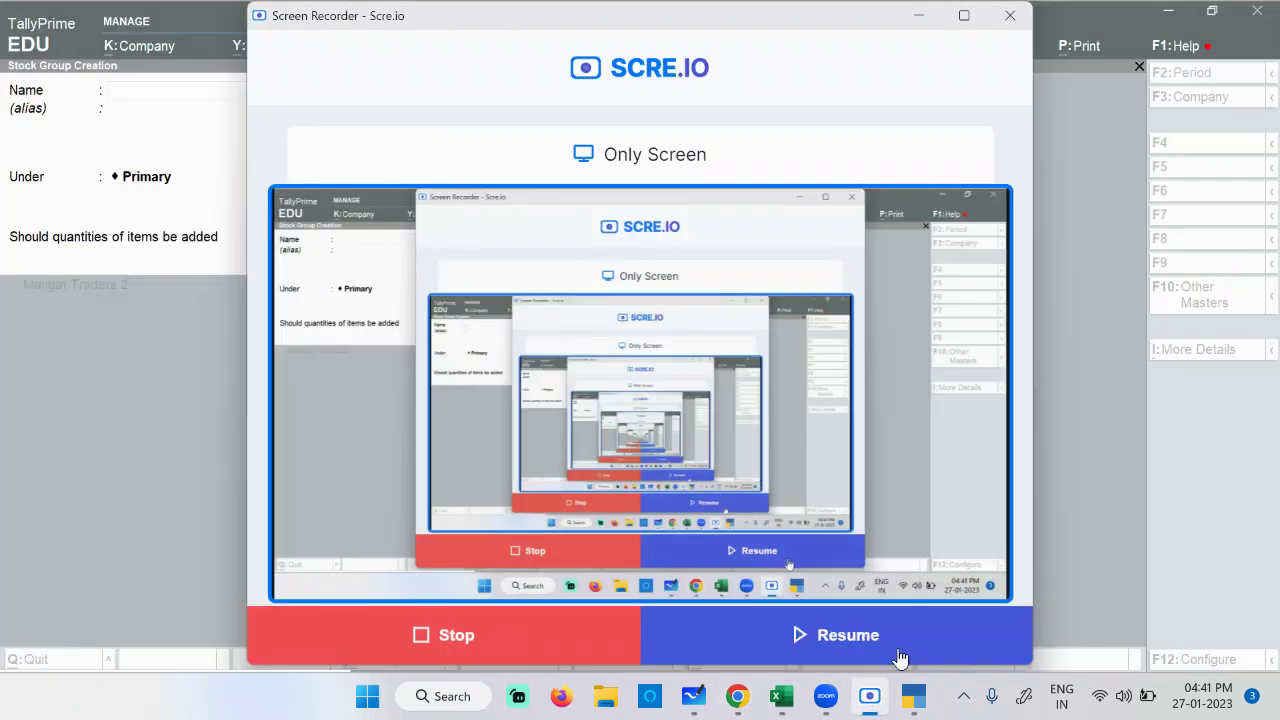
click(900, 652)
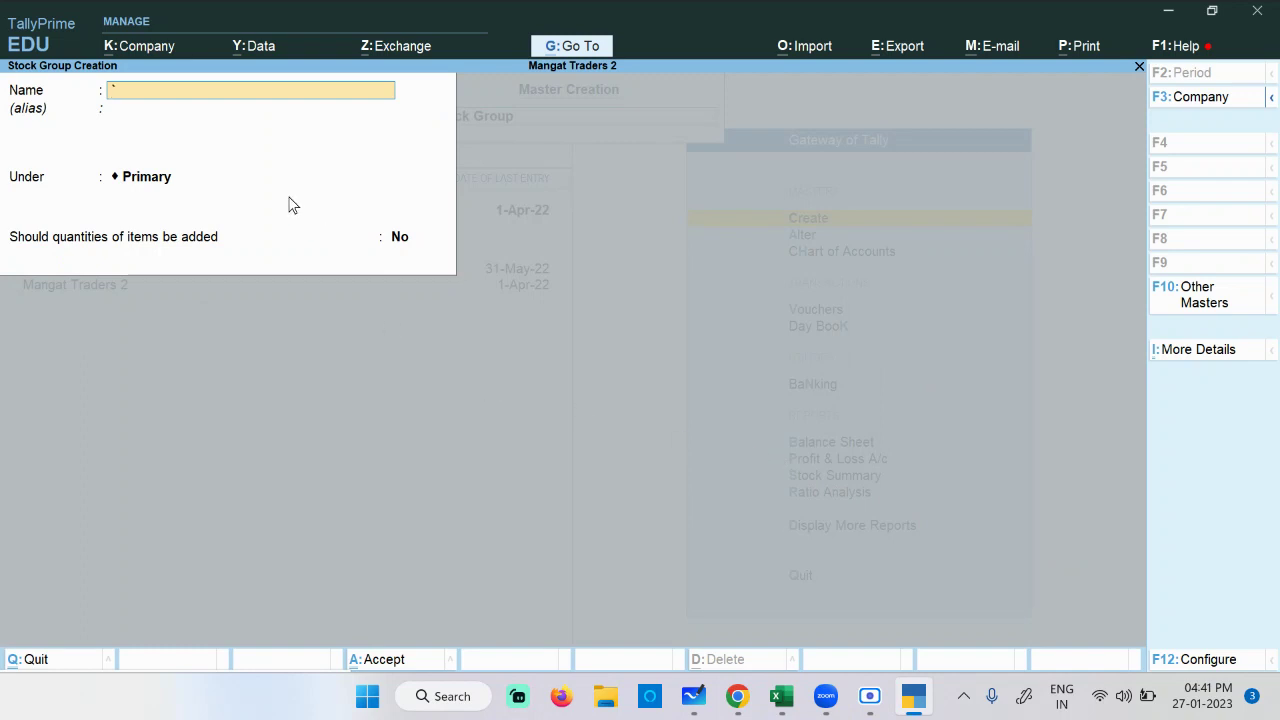
key(Escape)
key(y)
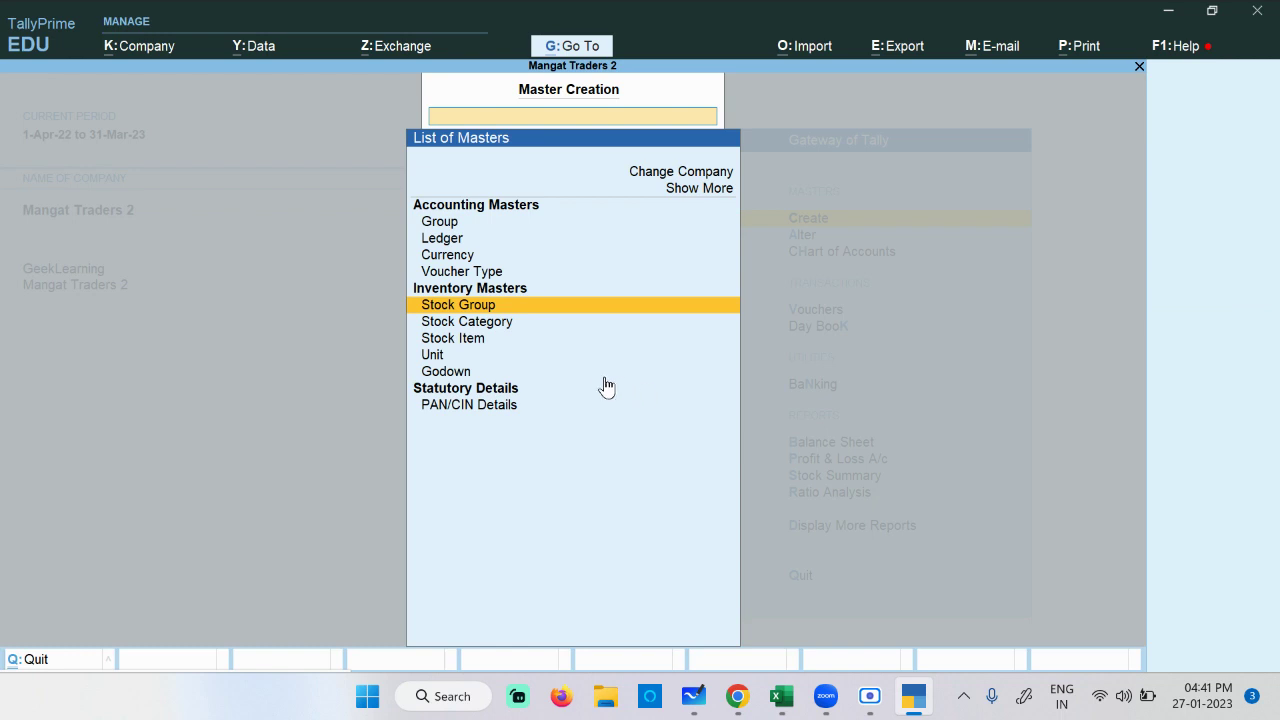
click(441, 358)
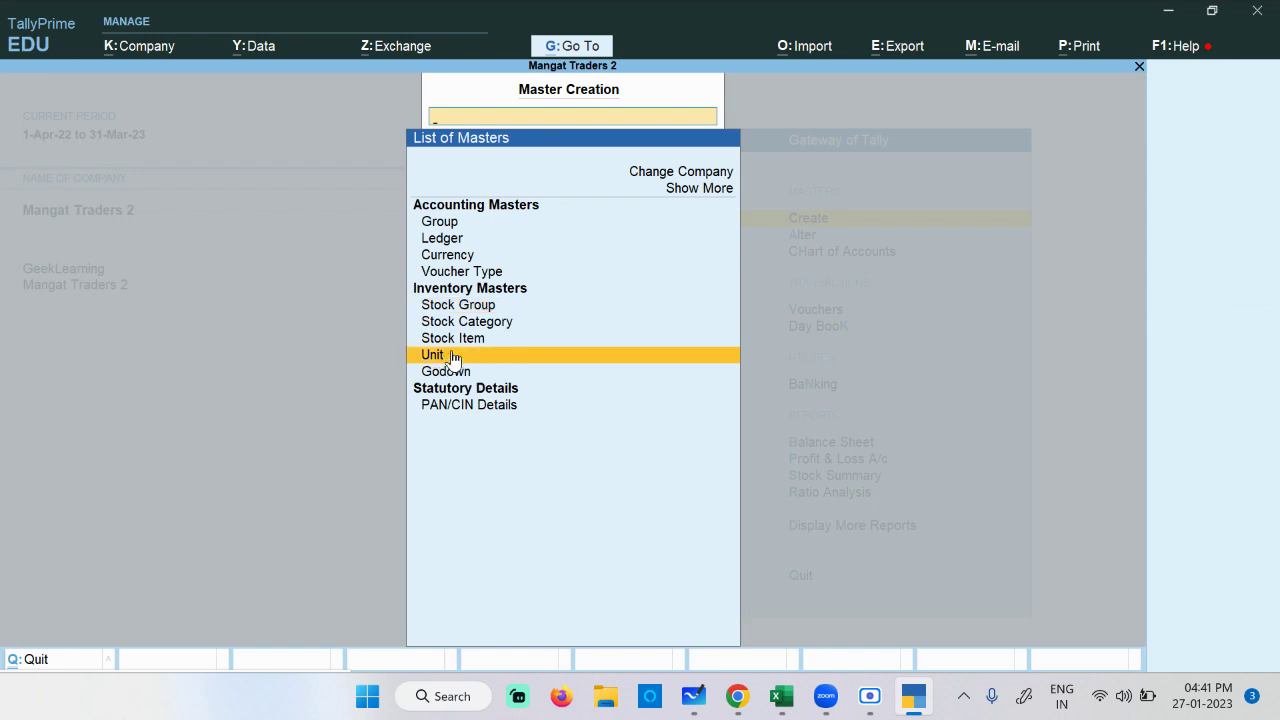
Step: Open the Stock Group creation form and create a stock group named Furniture under Primary, with item quantities not added
click(462, 308)
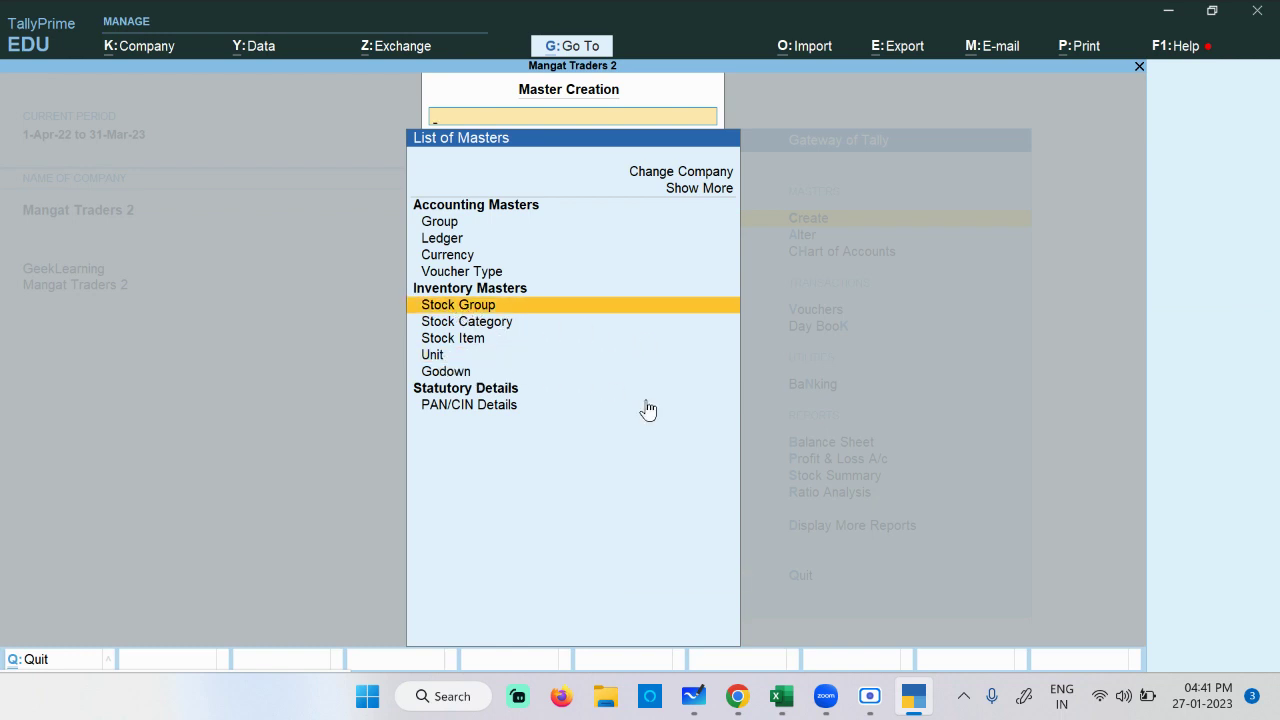
key(Return)
text(F)
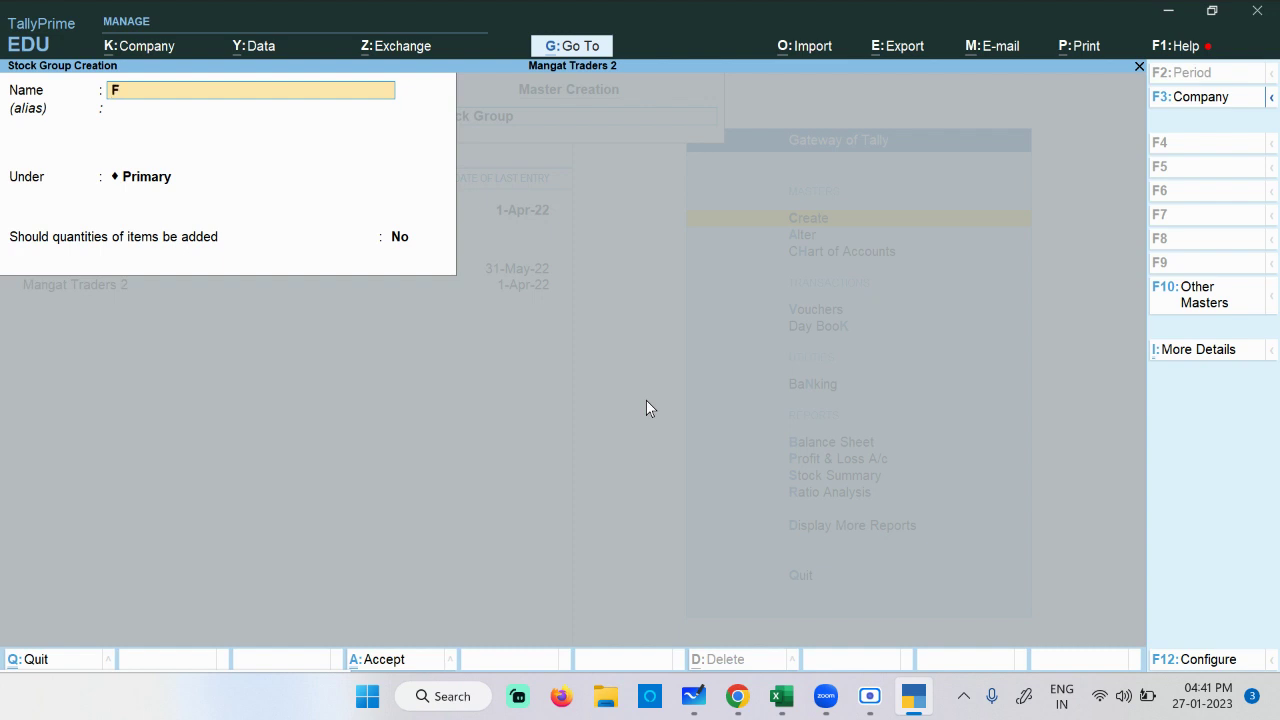
text(urniture)
key(Return)
key(Return)
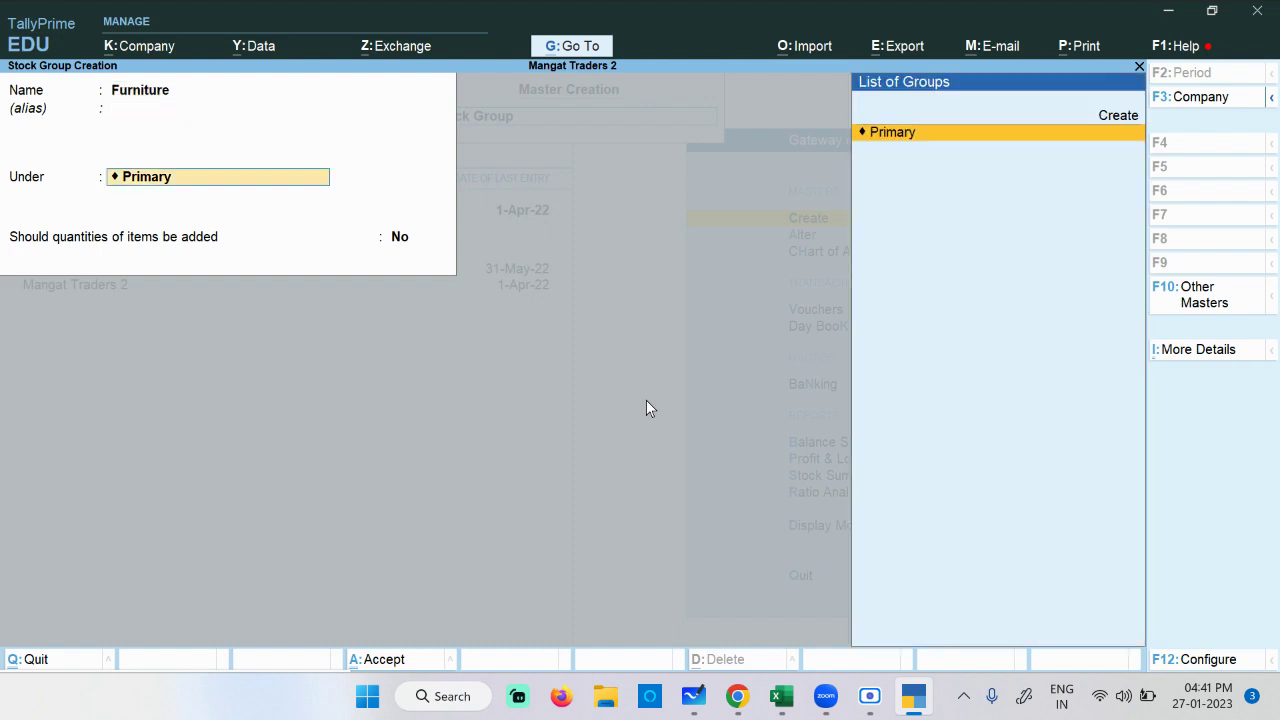
key(Return)
key(Return)
key(Return)
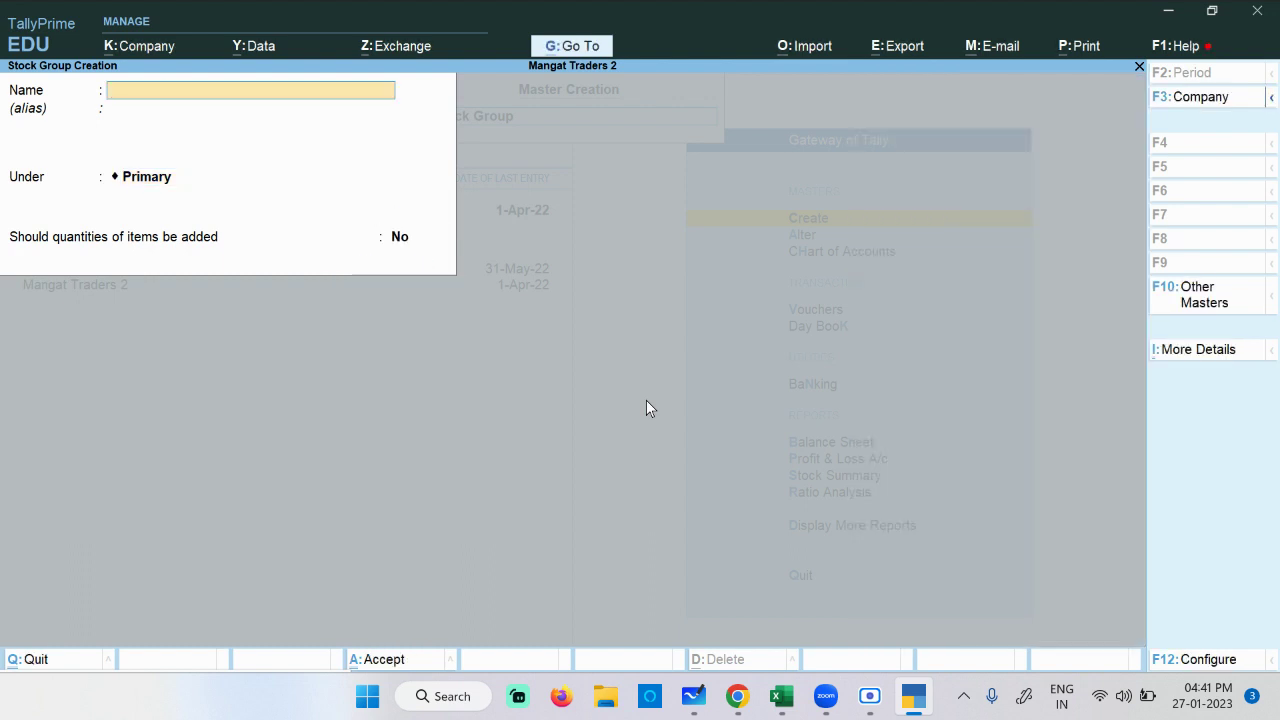
Step: Create a stock group named Garments under Primary, keeping the addition of item quantities at No
text(Garments)
key(Return)
key(Return)
key(Return)
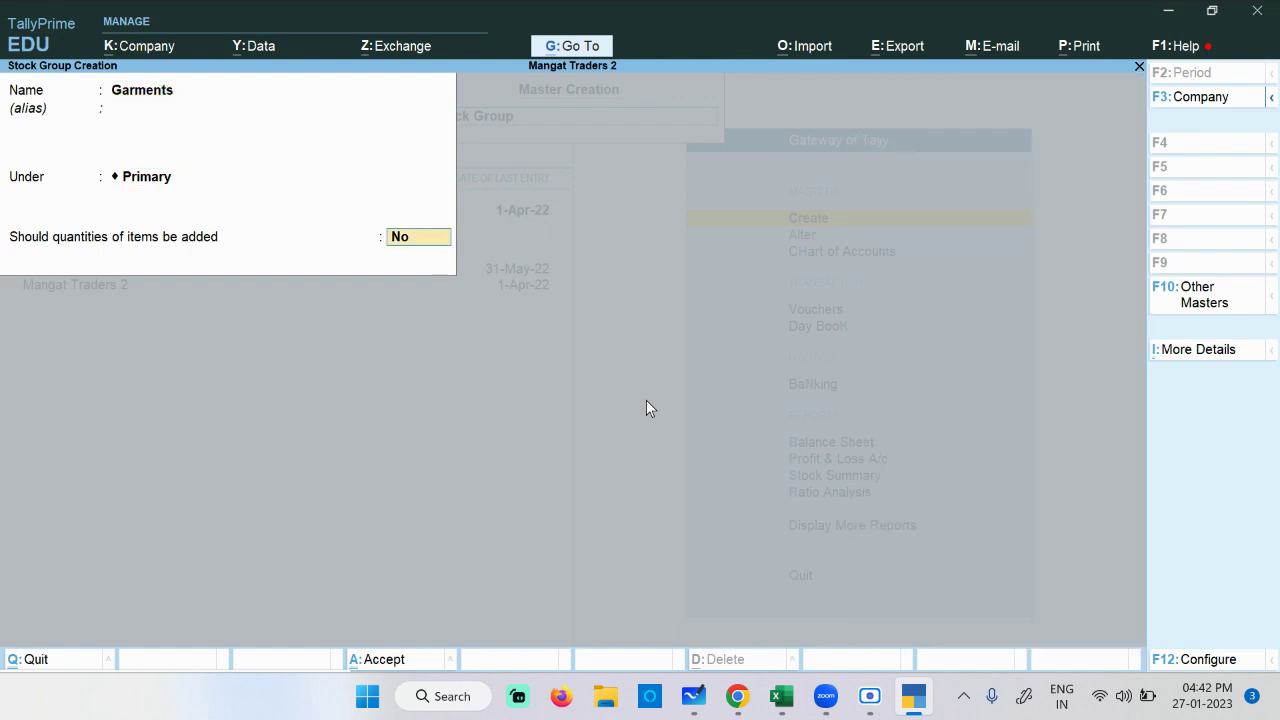
key(Return)
key(Return)
Step: Create a stock group named Shirts under Primary with the default quantity setting
text(Shirts)
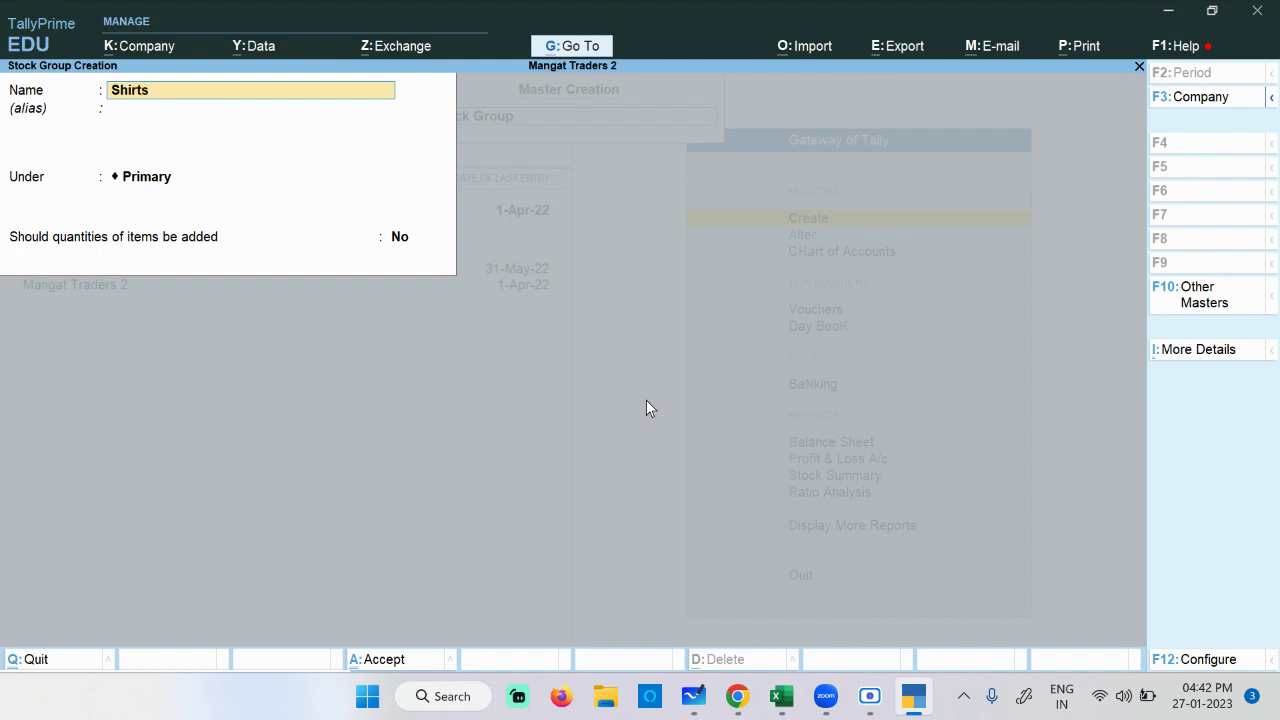
key(Return)
key(Return)
key(Return)
key(Return)
key(Return)
Step: Create a stock group named Pants under Primary with the default quantity setting
text(Pants)
key(Return)
key(Return)
key(Return)
key(Return)
key(Return)
Step: Create a stock group named Smartphones under Primary with the default quantity setting
text(Smartphones)
key(Return)
key(Return)
key(Return)
key(Return)
key(Return)
Step: Create a stock group named Feature Phone under Primary with the default quantity setting
text(Feature Phone)
key(Return)
key(Return)
key(Return)
key(Return)
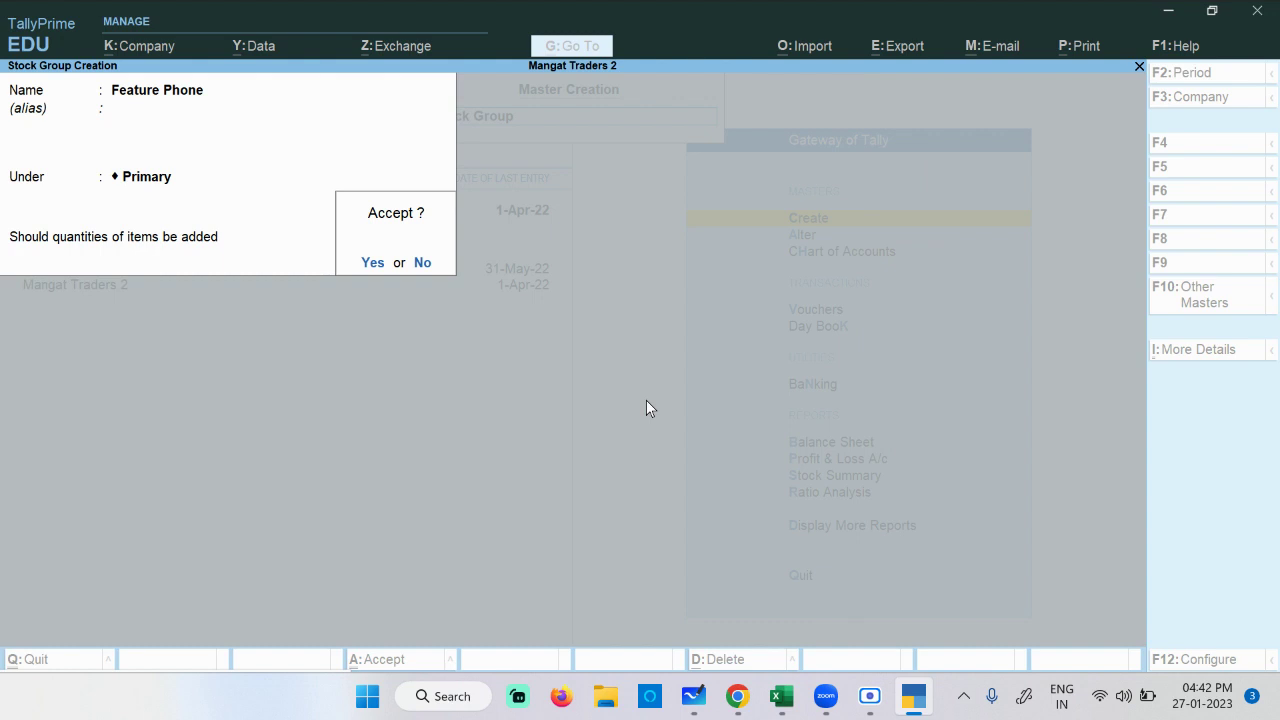
key(Return)
Step: Create a stock group named Television under Primary with the default quantity setting
text(Te)
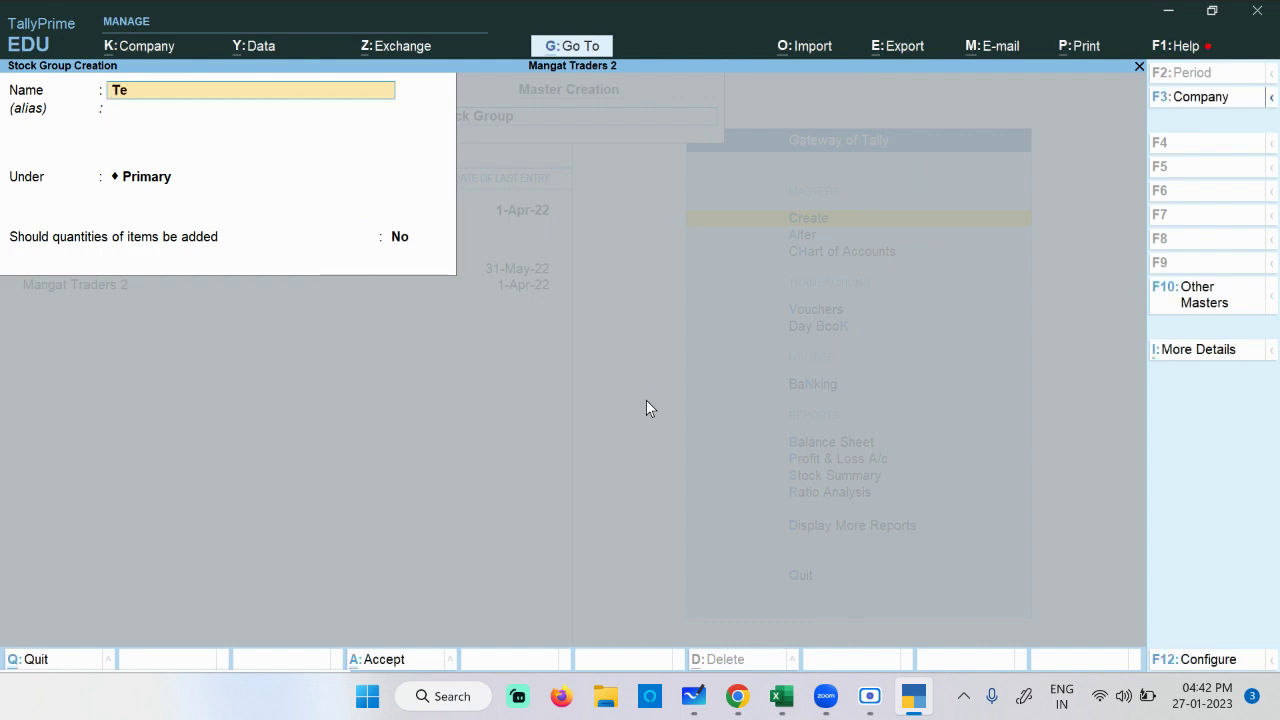
text(levision)
key(Return)
key(Return)
key(Return)
key(Return)
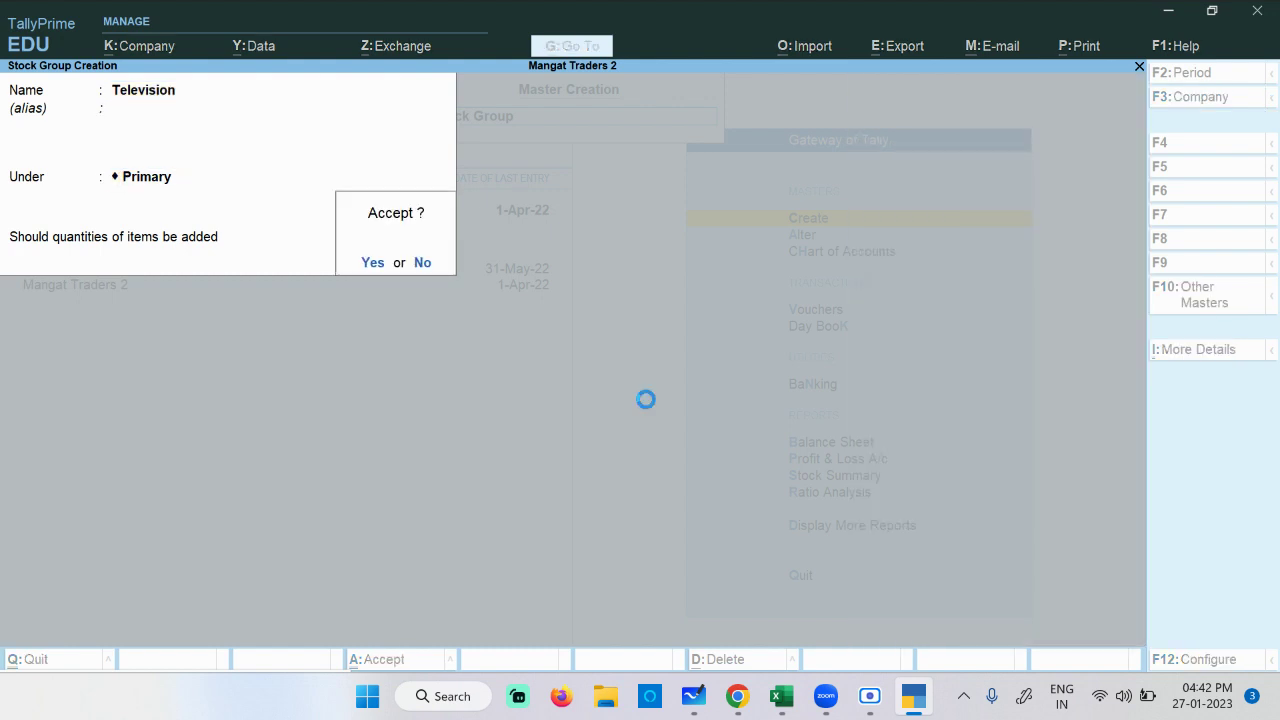
key(Return)
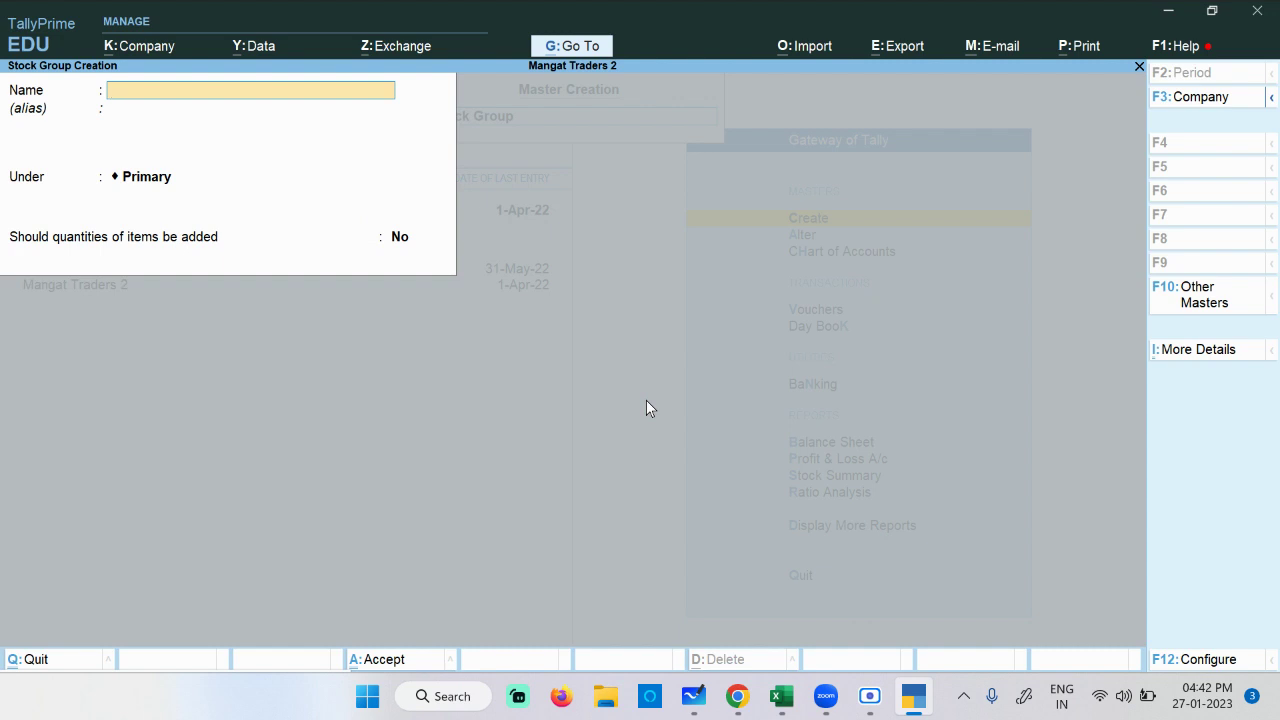
Step: Leave the Stock Group creation form and select Stock Item in the list of masters
key(Escape)
key(Return)
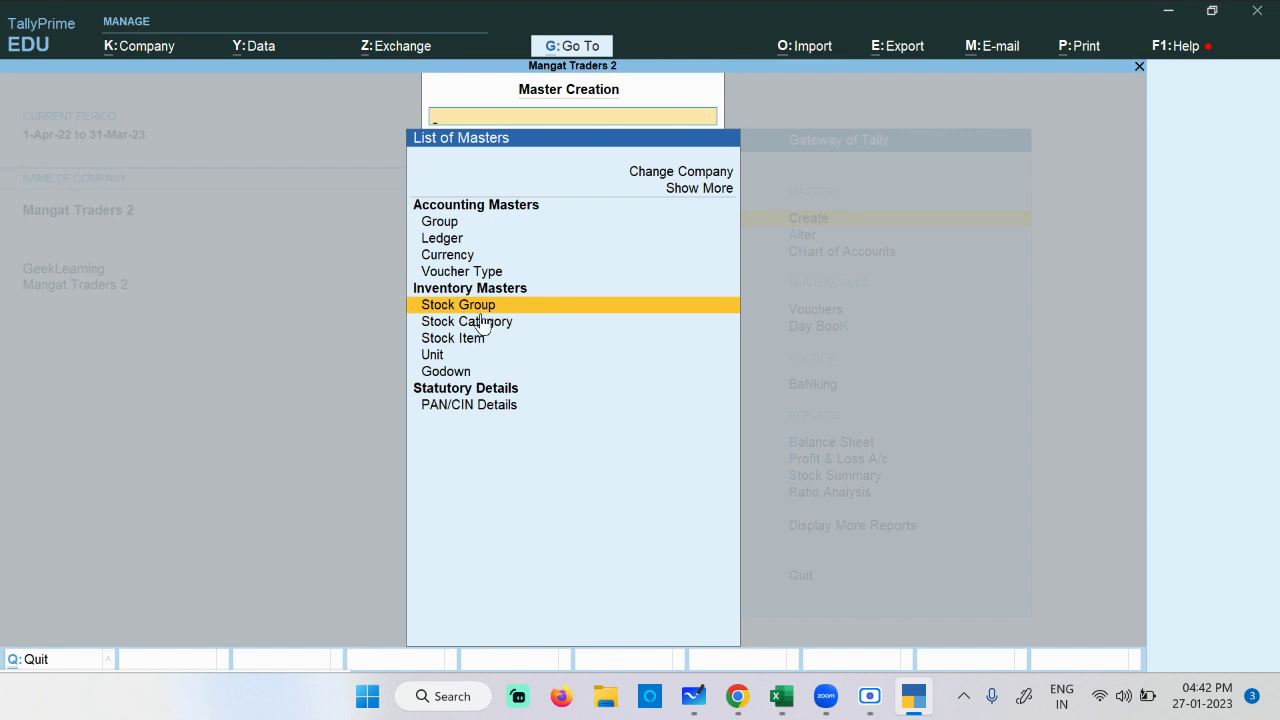
click(457, 341)
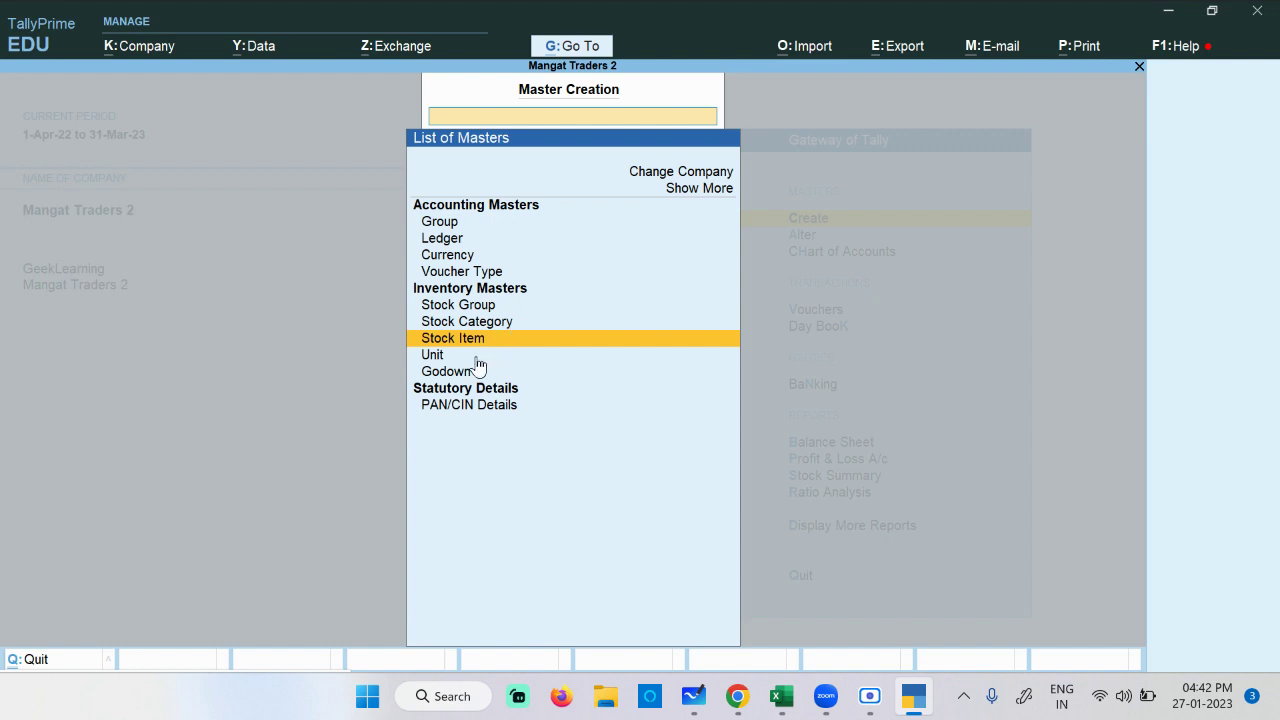
Step: Switch to Microsoft Whiteboard, handwrite a circled C with "Stock Item" below "Stock Group", and underline both words
click(693, 698)
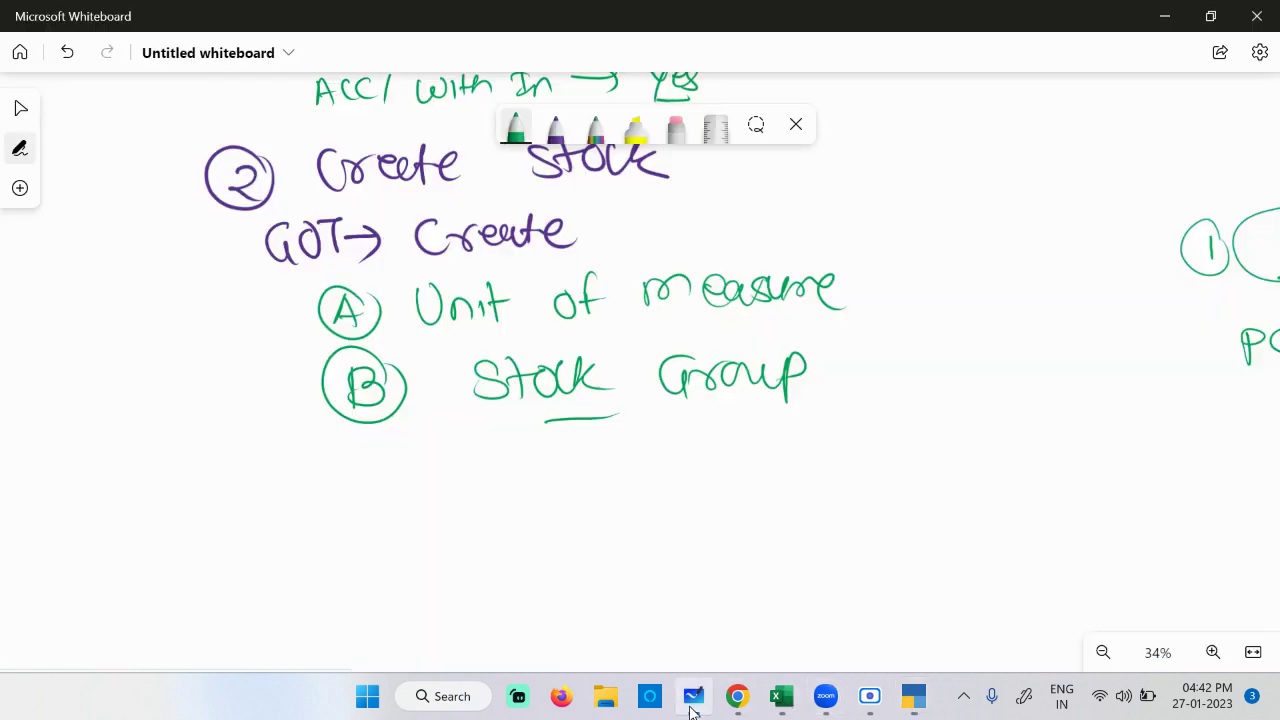
mouse_move(373, 455)
mouse_down()
mouse_move(374, 489)
mouse_move(405, 465)
mouse_up()
mouse_move(500, 460)
mouse_down()
mouse_move(526, 478)
mouse_move(708, 463)
mouse_move(737, 446)
mouse_move(813, 493)
mouse_up()
drag(541, 508, 641, 499)
drag(675, 510, 754, 508)
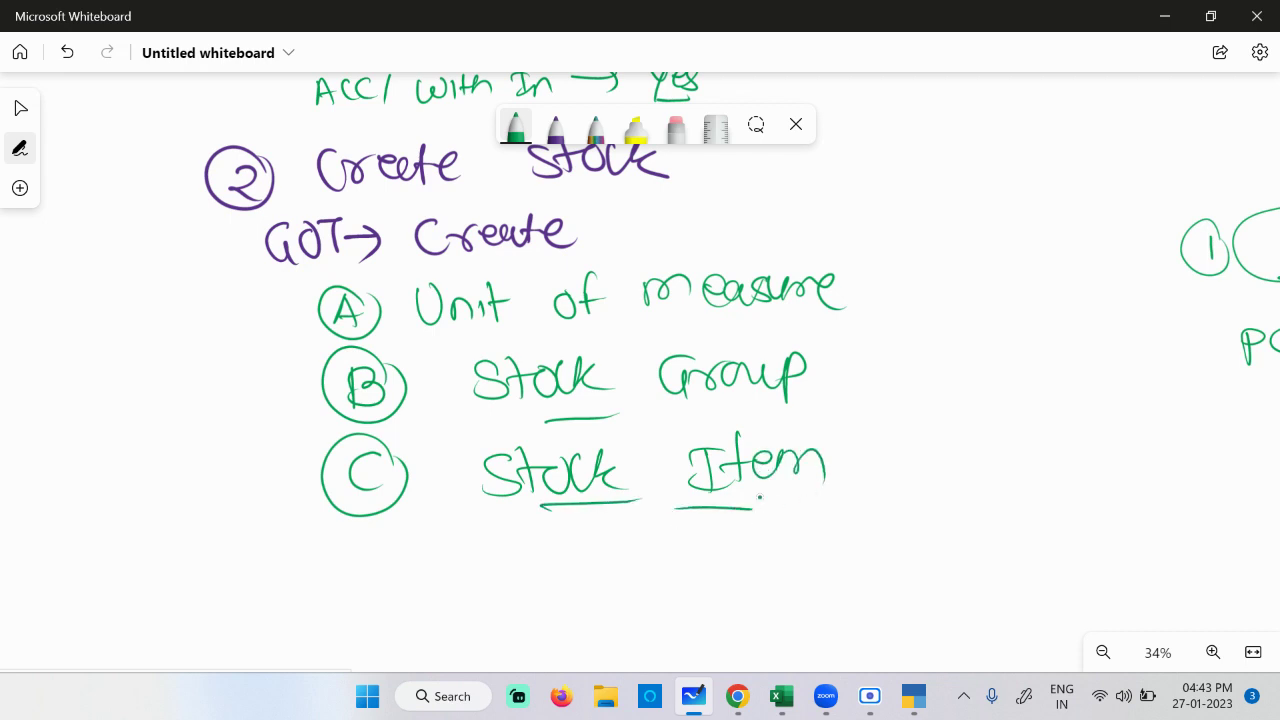
Step: Return to TallyPrime and leave the list of masters for the Gateway of Tally
click(913, 696)
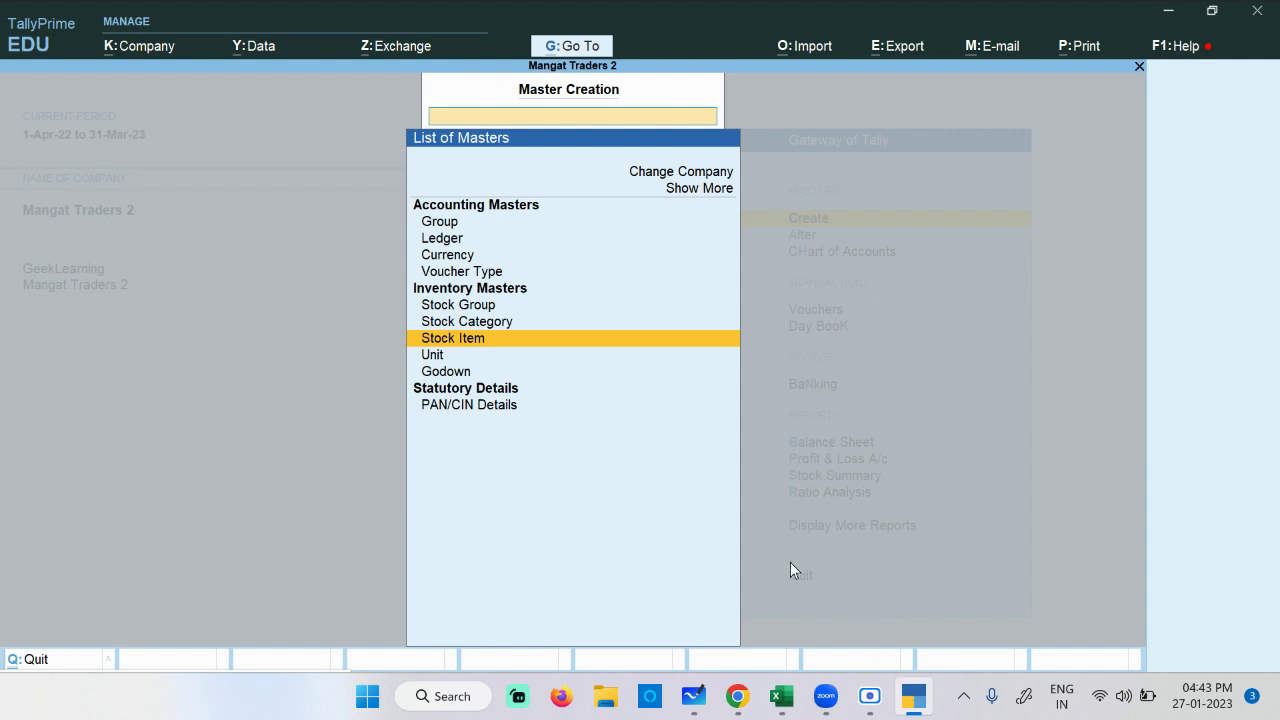
key(Escape)
key(Escape)
key(Escape)
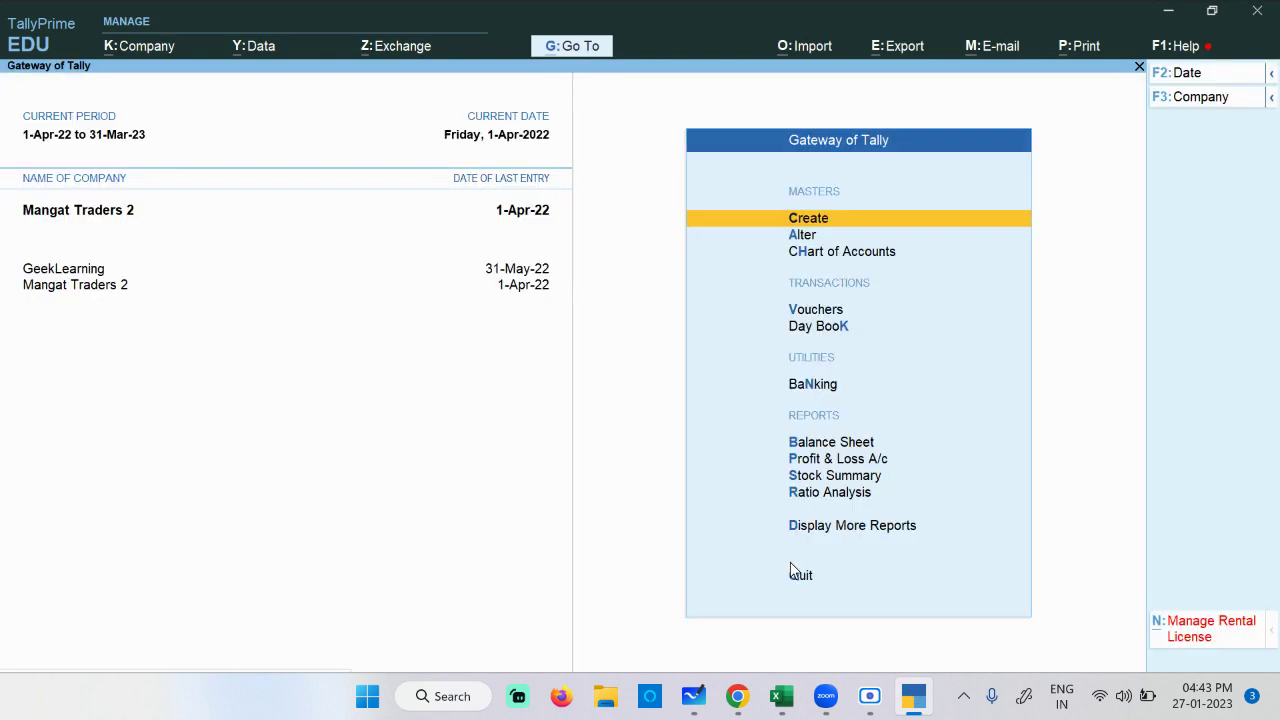
Step: Choose to create a master from the Gateway of Tally and open the creation form for a Stock Item
key(Down)
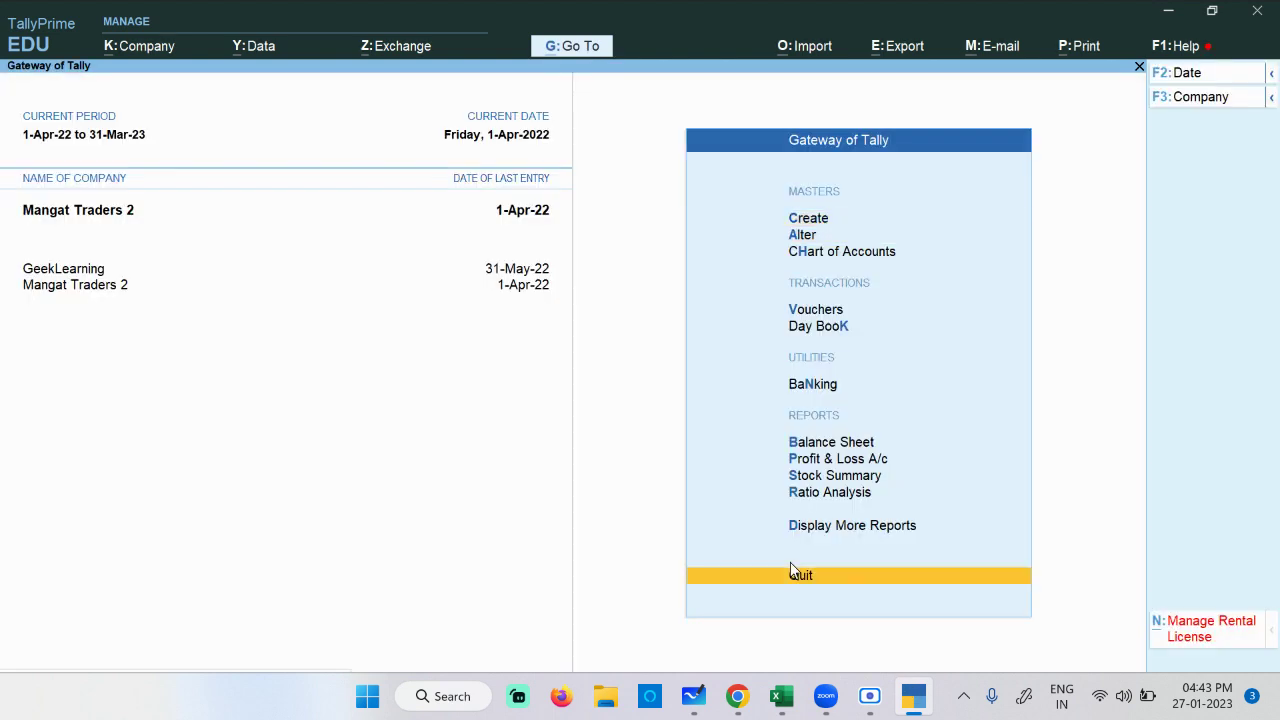
key(Up)
key(Up)
key(Up)
key(Up)
key(Up)
key(Up)
key(Up)
key(Up)
key(Up)
key(Up)
key(Up)
key(Return)
key(Down)
key(Down)
key(Down)
key(Down)
key(Down)
key(Down)
key(Down)
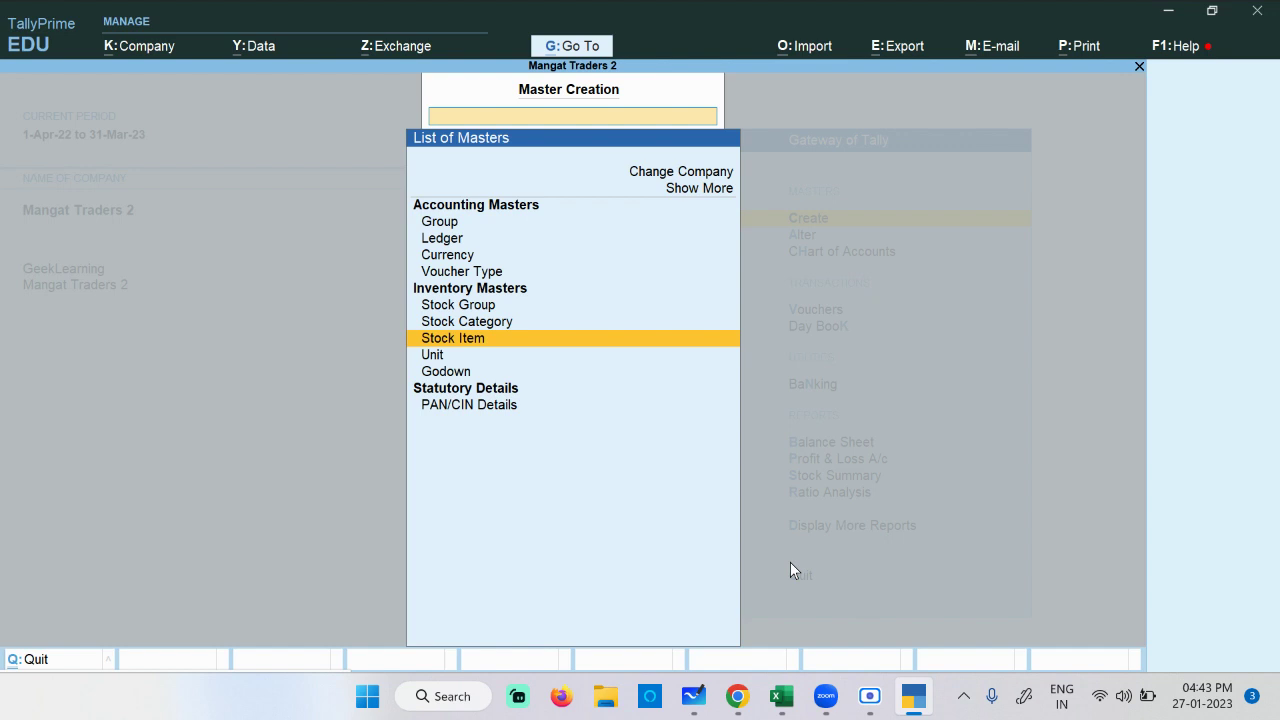
key(Down)
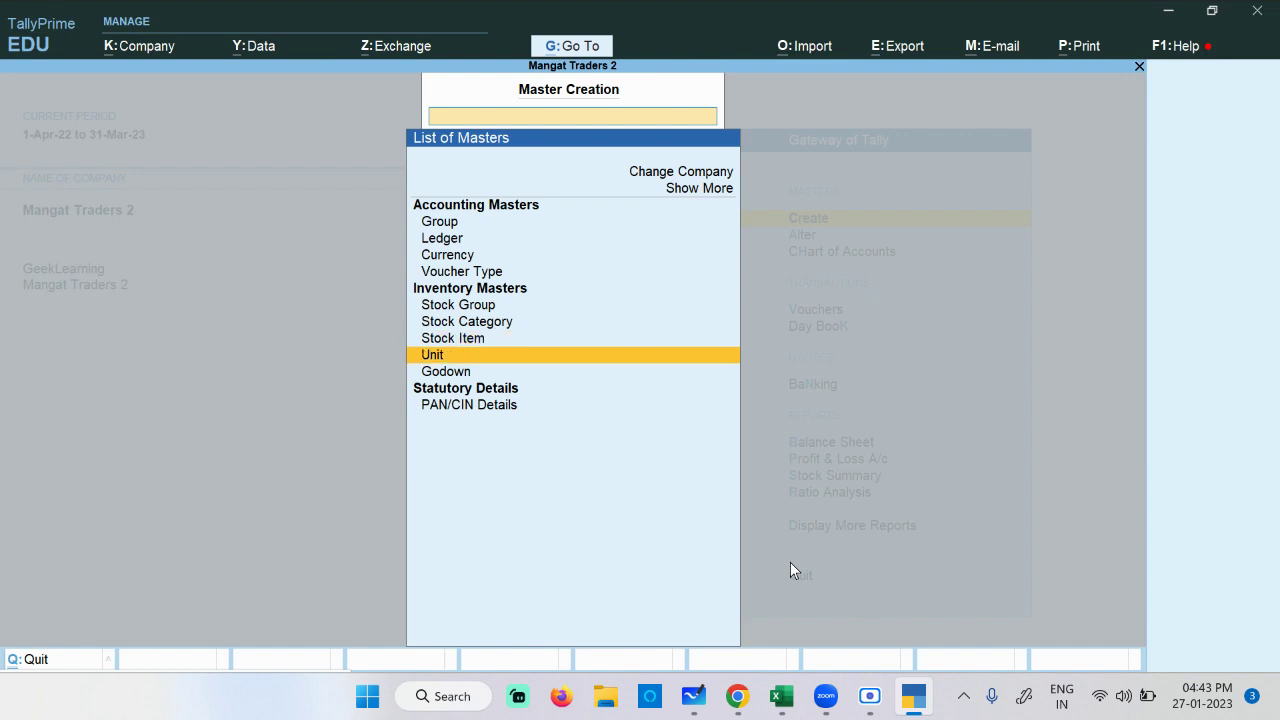
key(Up)
key(Up)
key(Up)
key(Down)
key(Down)
key(Return)
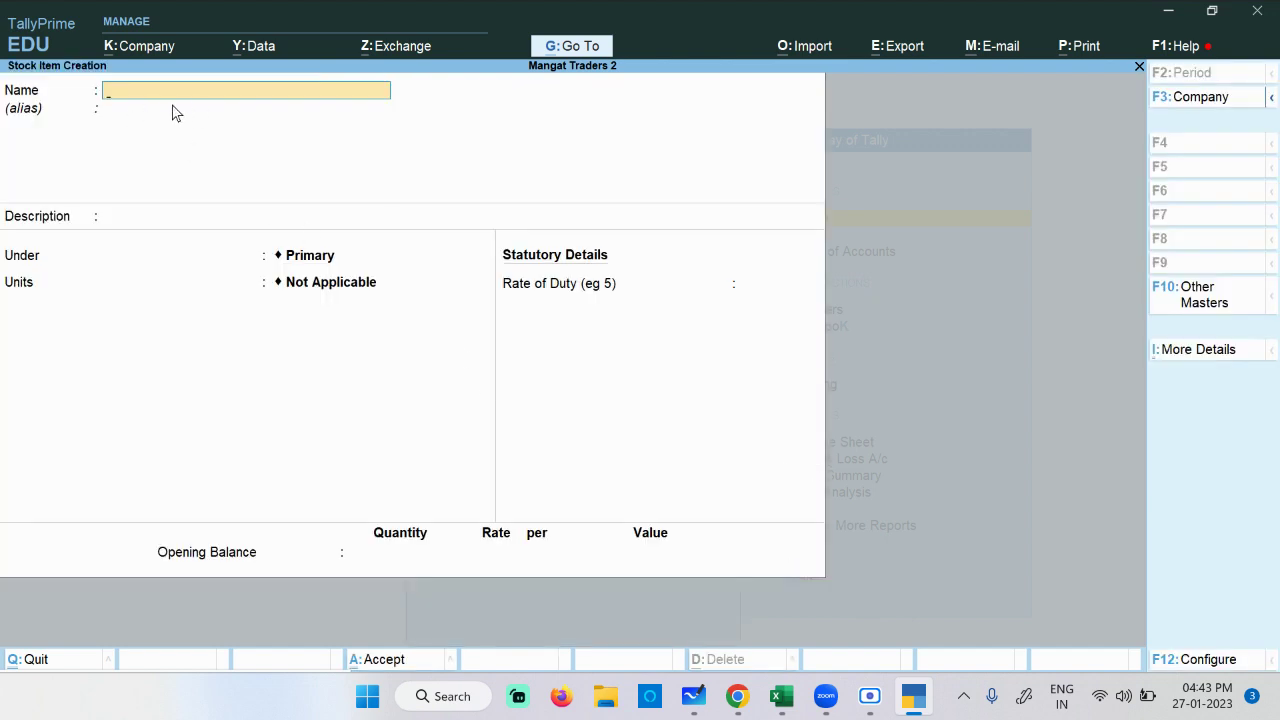
Step: Copy "Folding Chairs" from the purchase entries PDF in Chrome and paste it as the stock item's name in TallyPrime
mouse_move(737, 696)
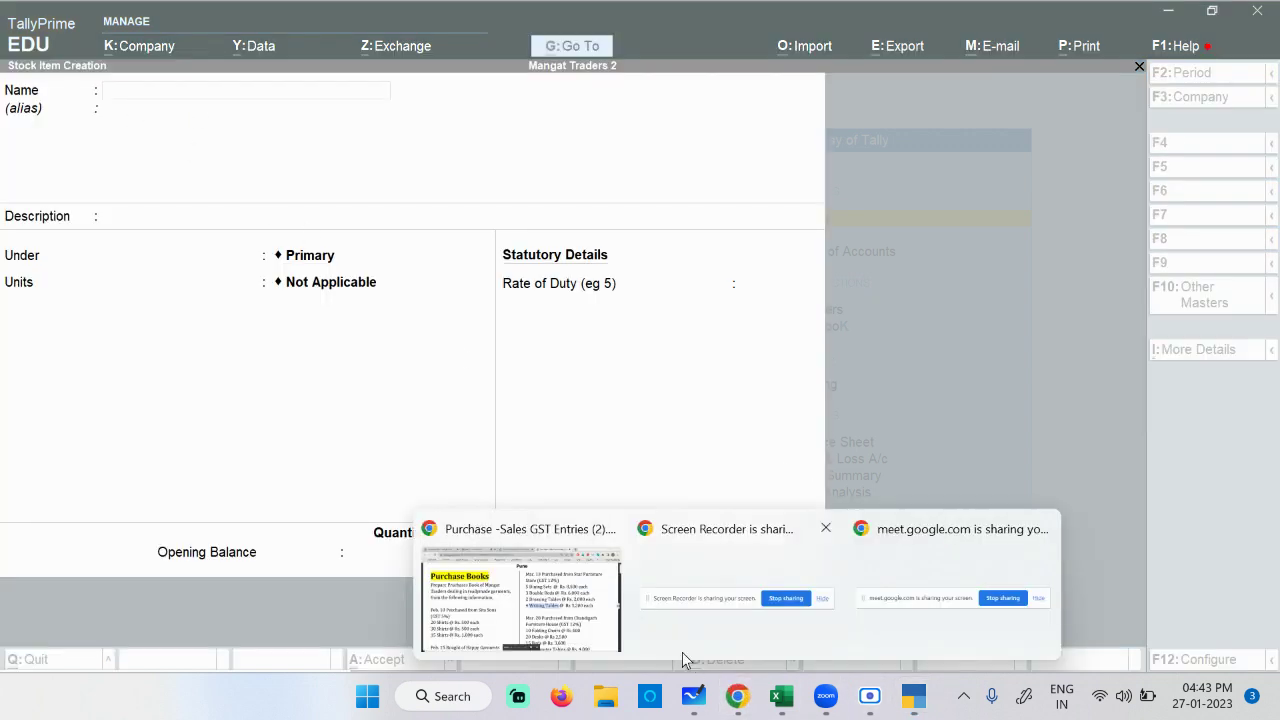
click(542, 617)
scroll(829, 343, down, 3)
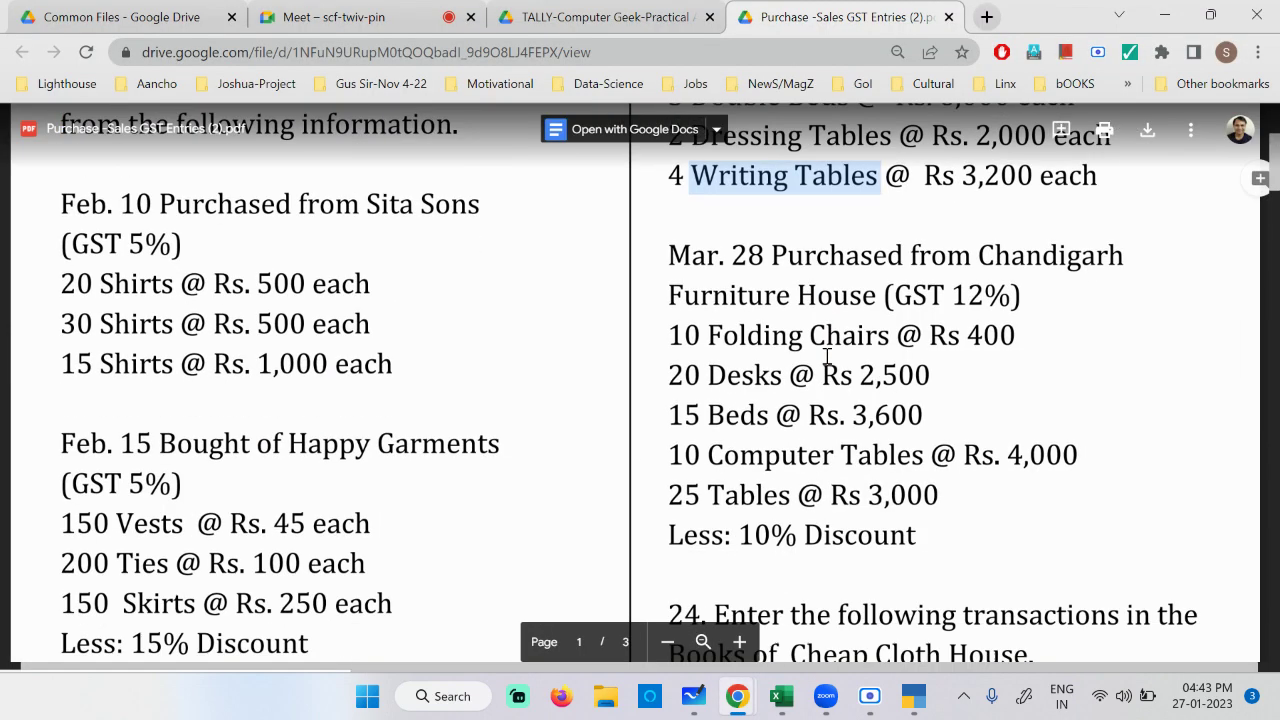
drag(706, 236, 887, 240)
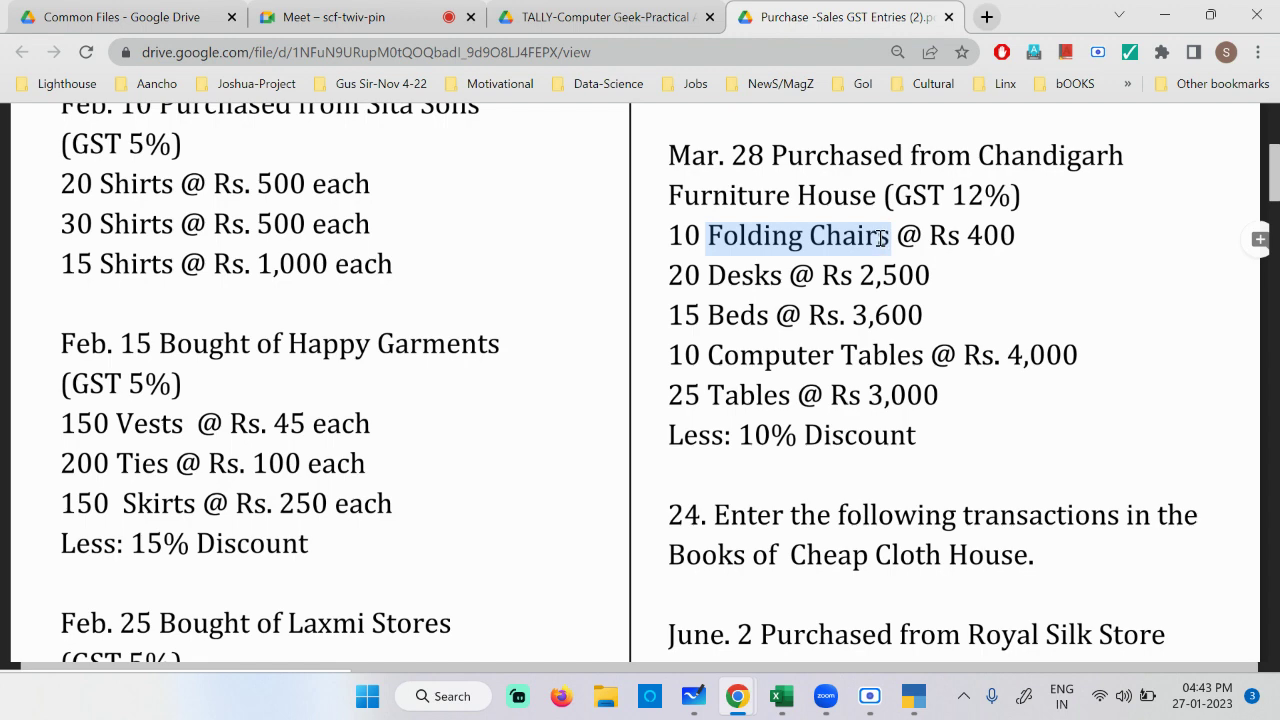
key(ctrl+c)
key(alt+Tab)
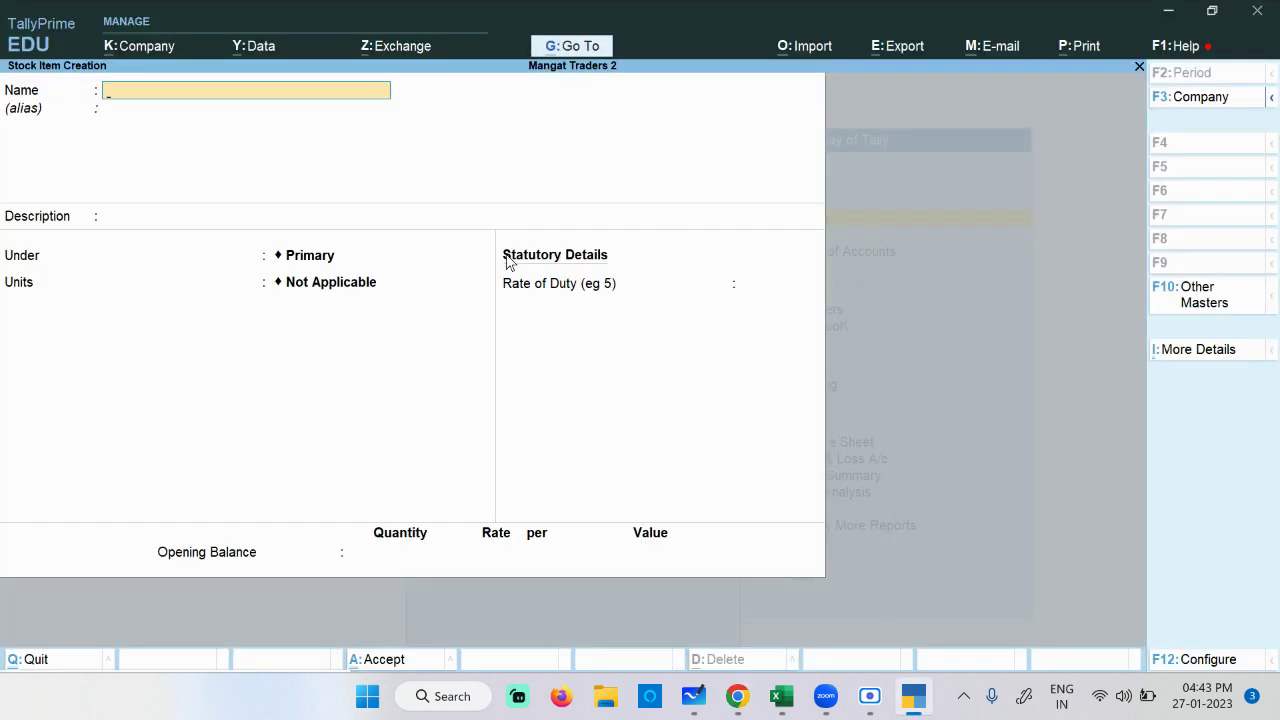
key(ctrl+alt+v)
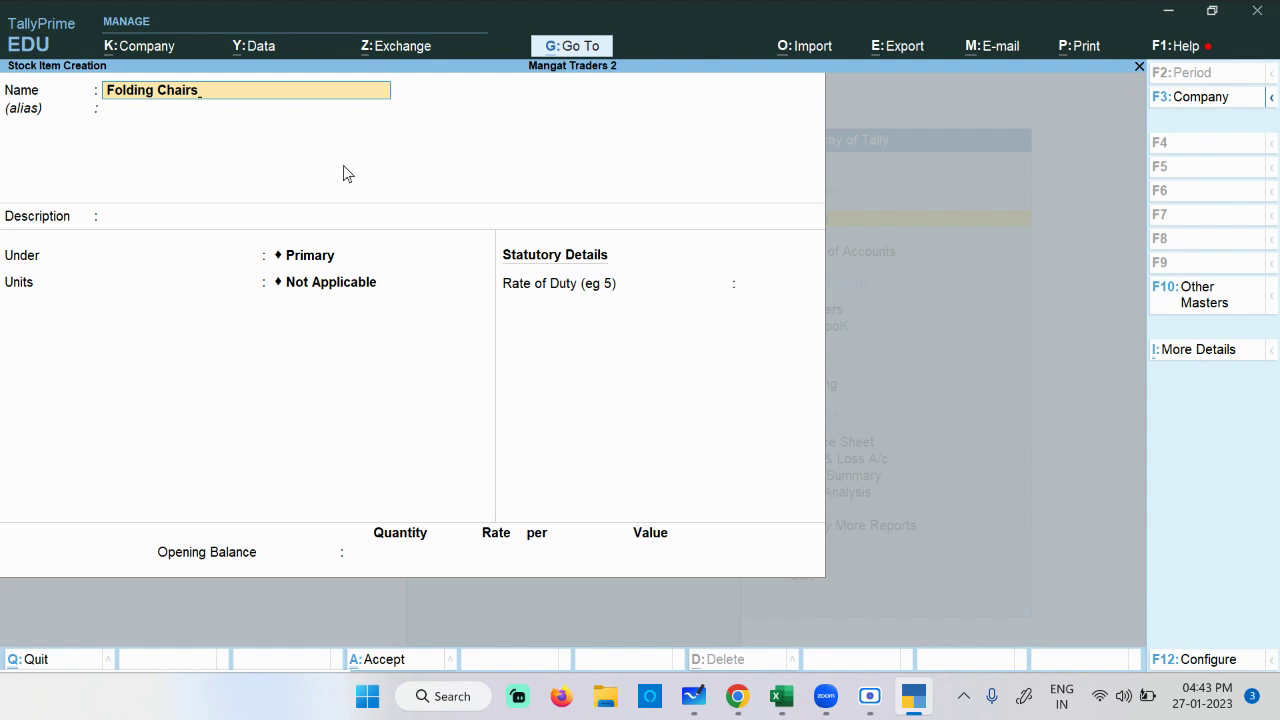
Step: Leave the item's alias and description blank and place Folding Chairs under the Furniture stock group
key(Return)
key(Return)
key(Return)
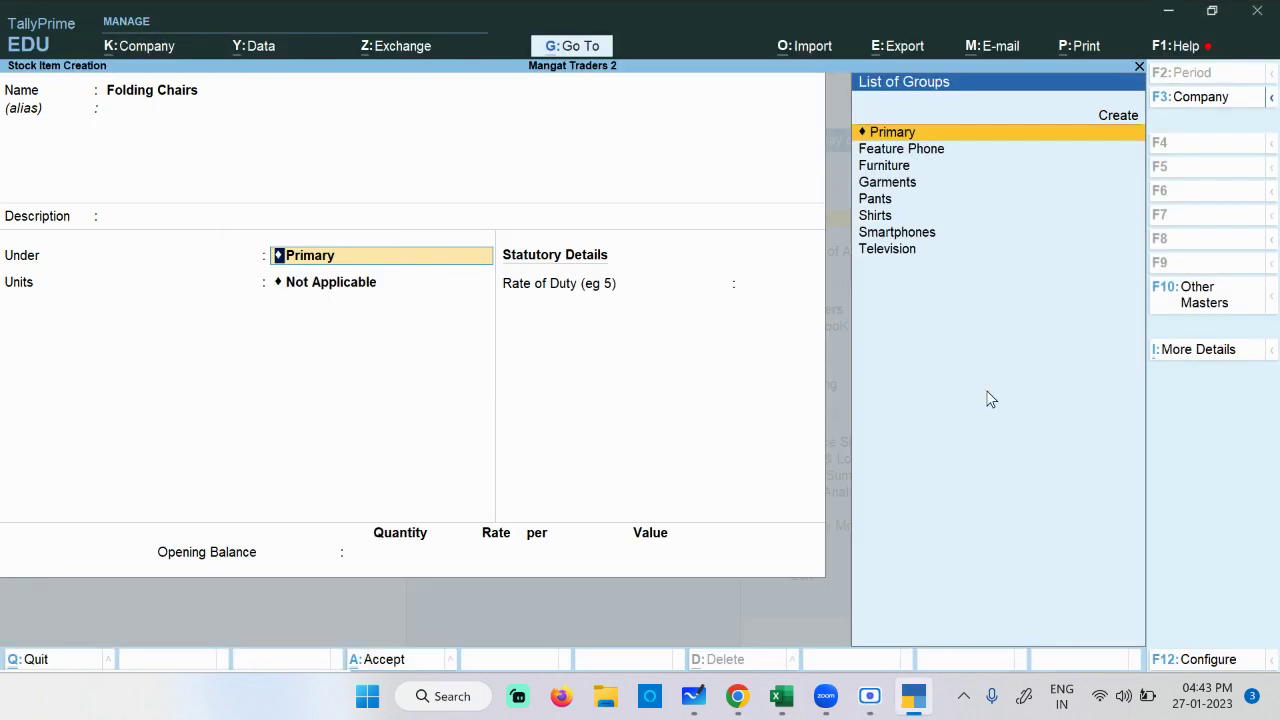
key(Down)
key(Down)
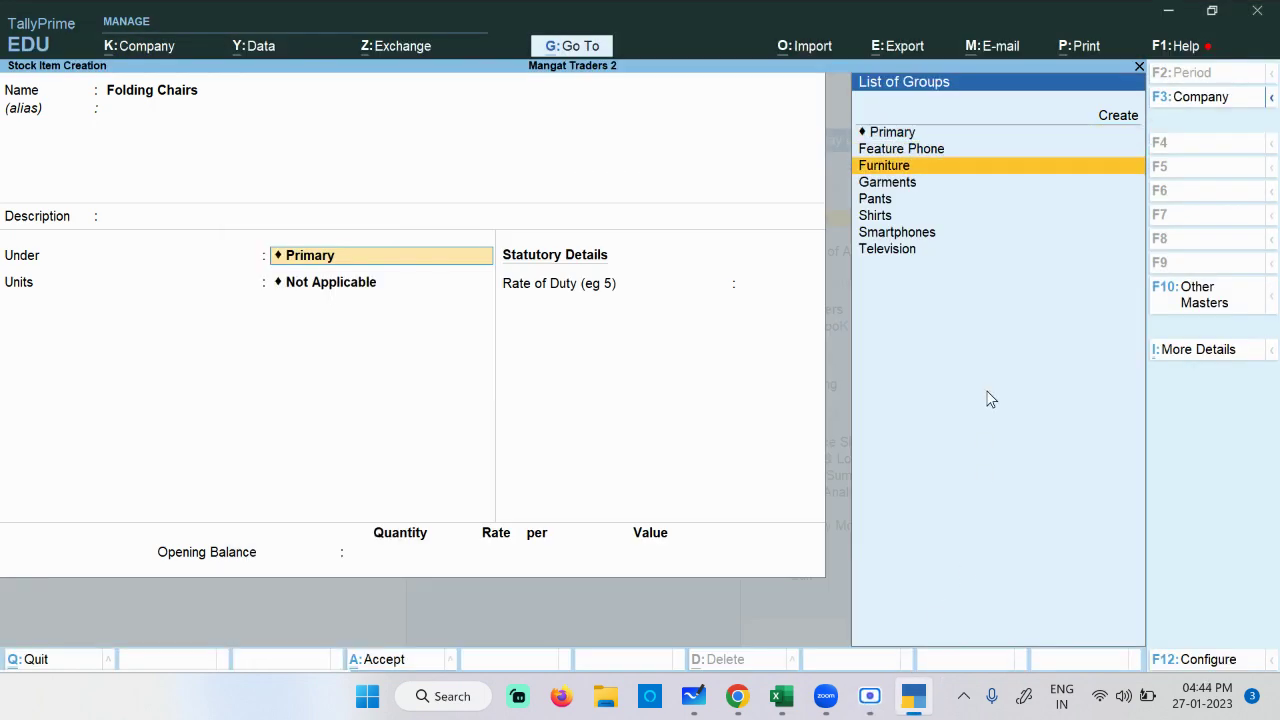
key(Return)
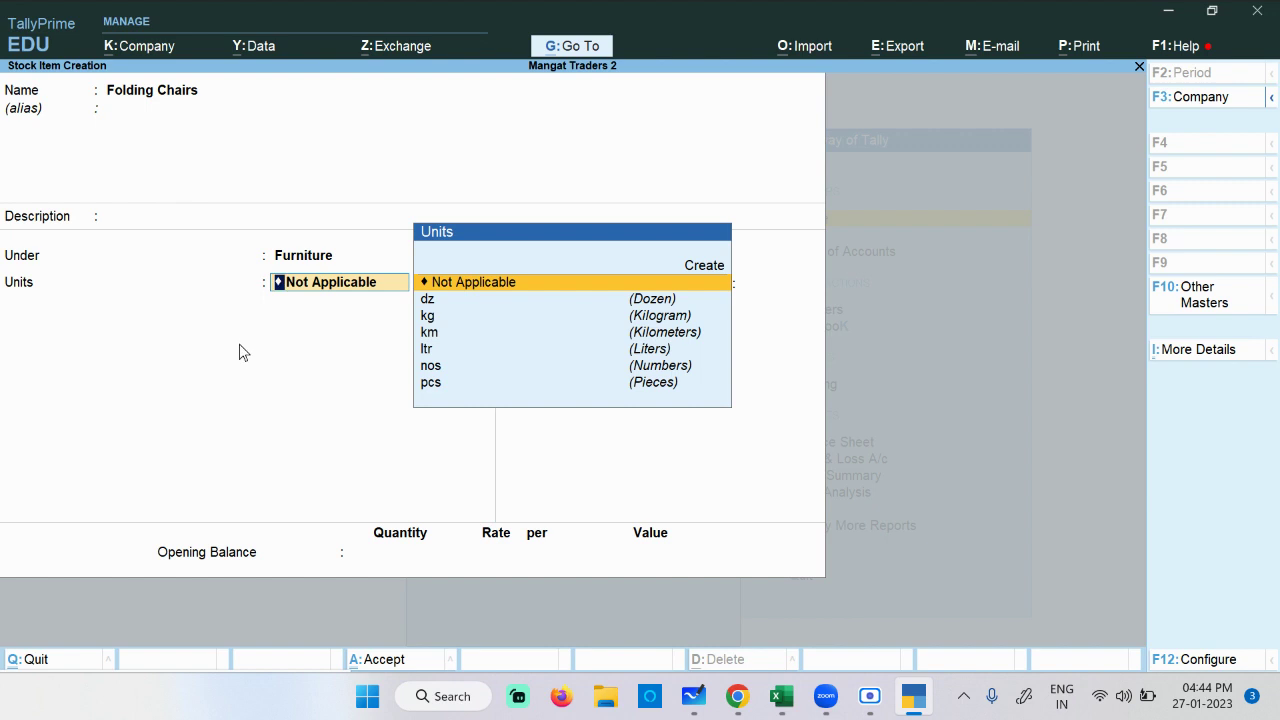
Step: Set the unit of the Folding Chairs item to nos (Numbers)
key(Down)
key(Down)
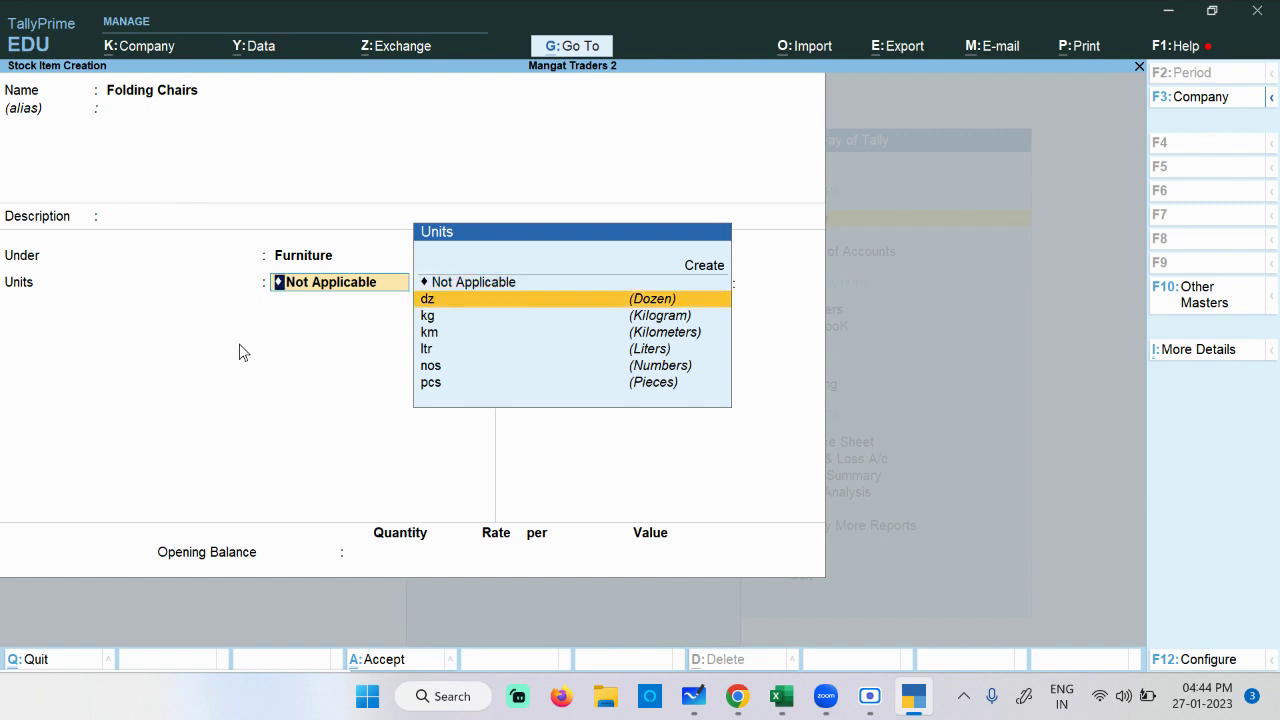
key(Down)
key(Down)
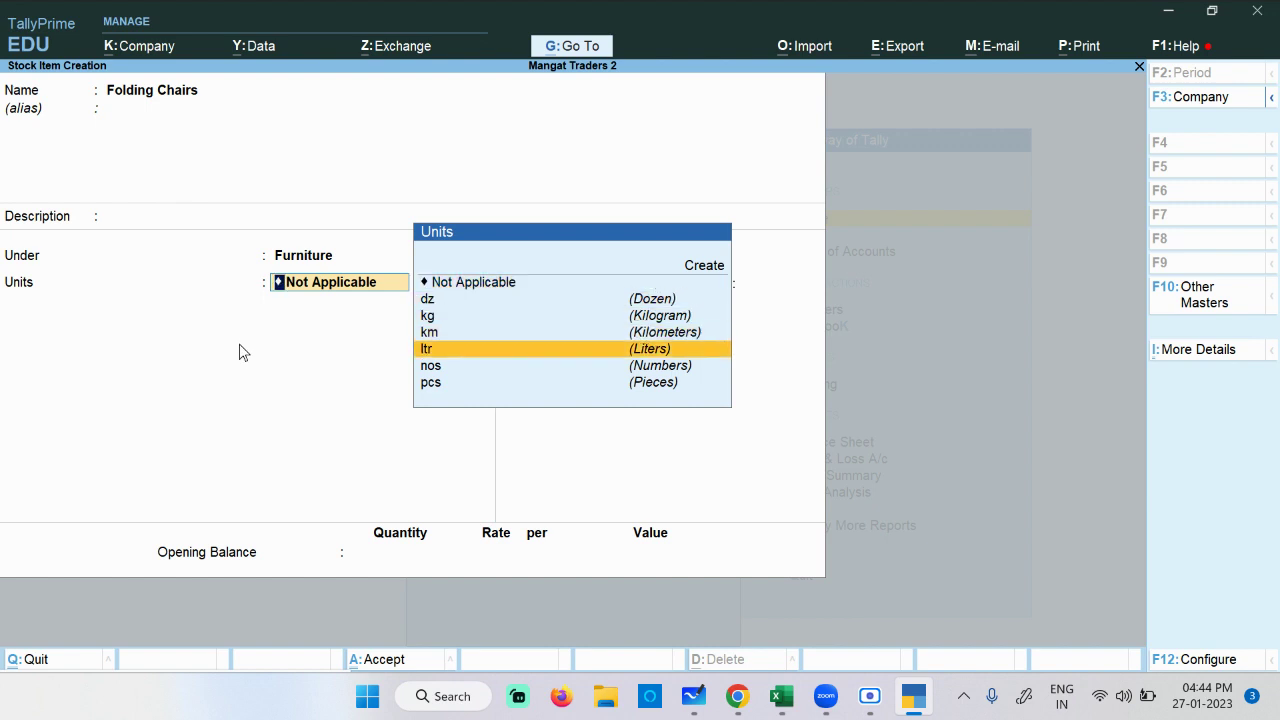
key(Down)
key(Down)
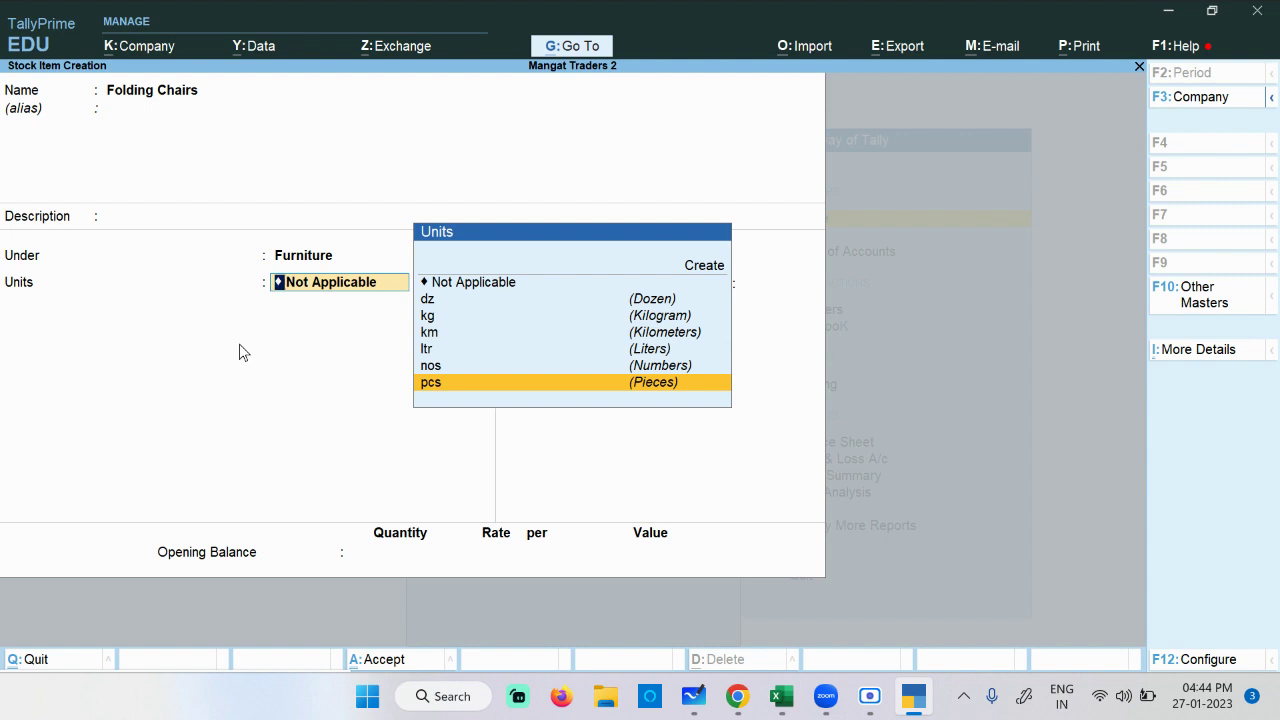
key(Up)
key(Down)
key(Up)
key(Down)
key(Up)
key(Down)
key(Up)
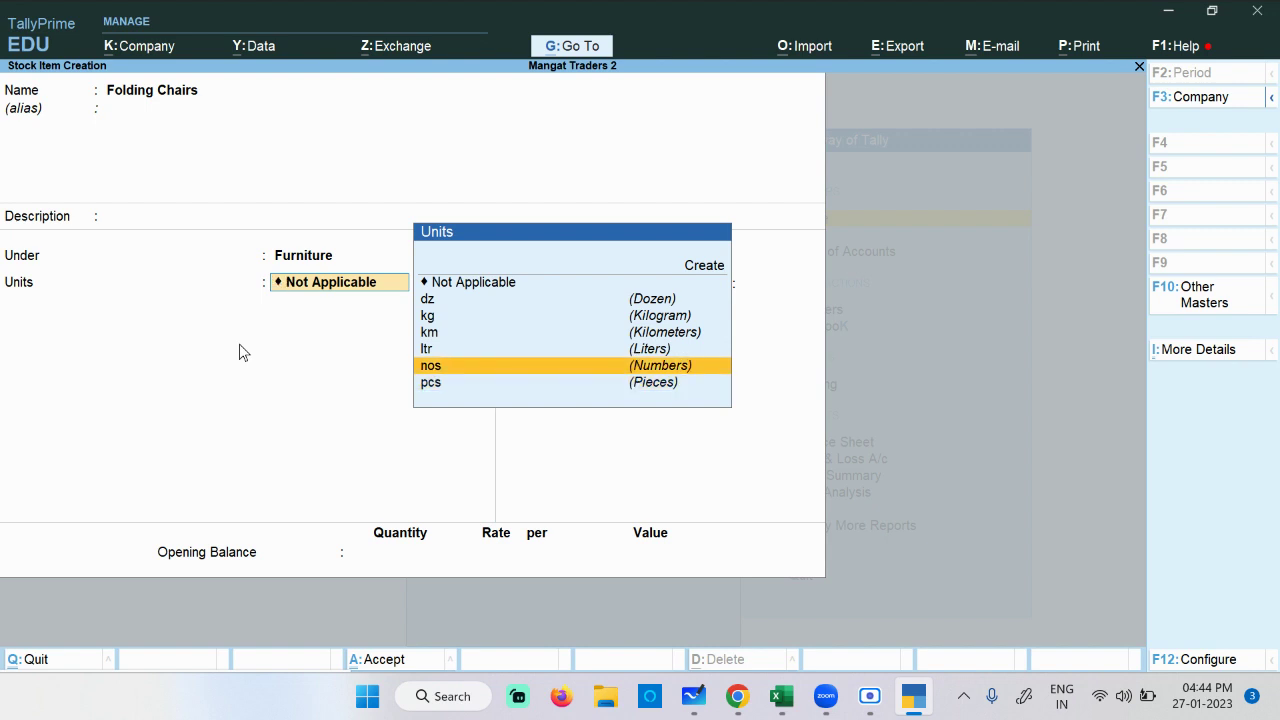
key(Return)
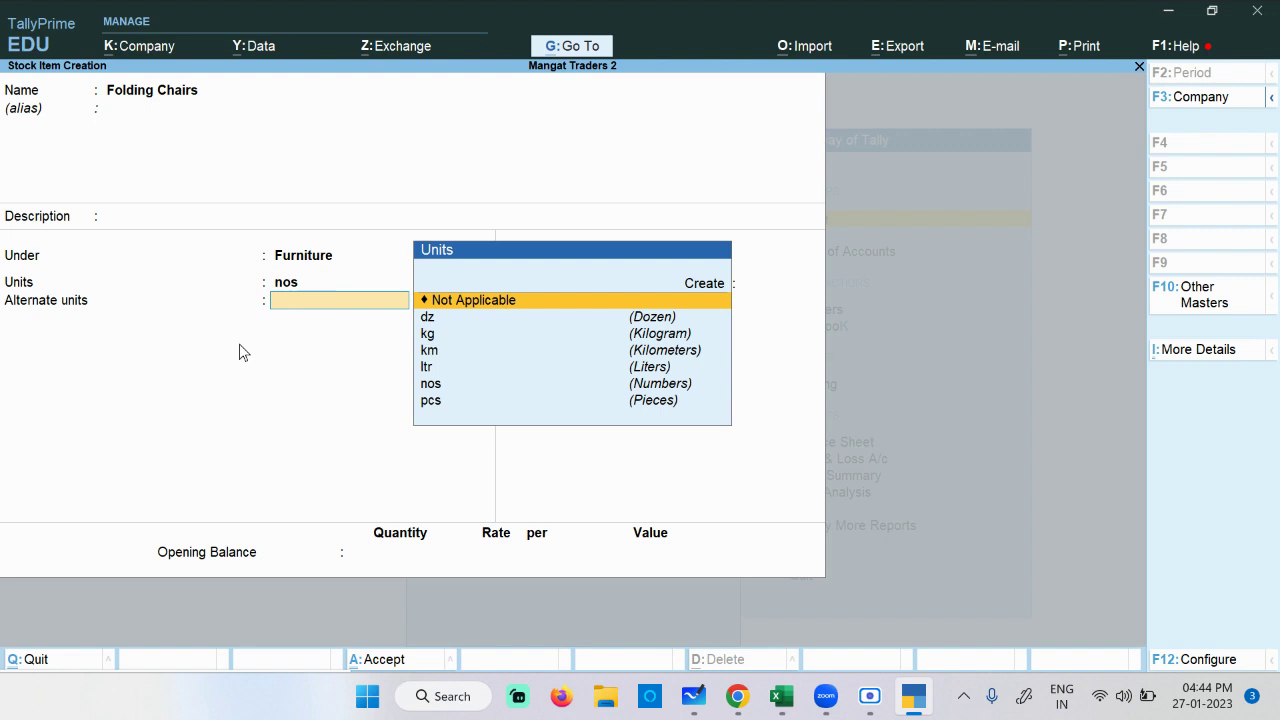
Step: Keep the alternate units as Not Applicable and set the item's rate of duty to 0
key(Return)
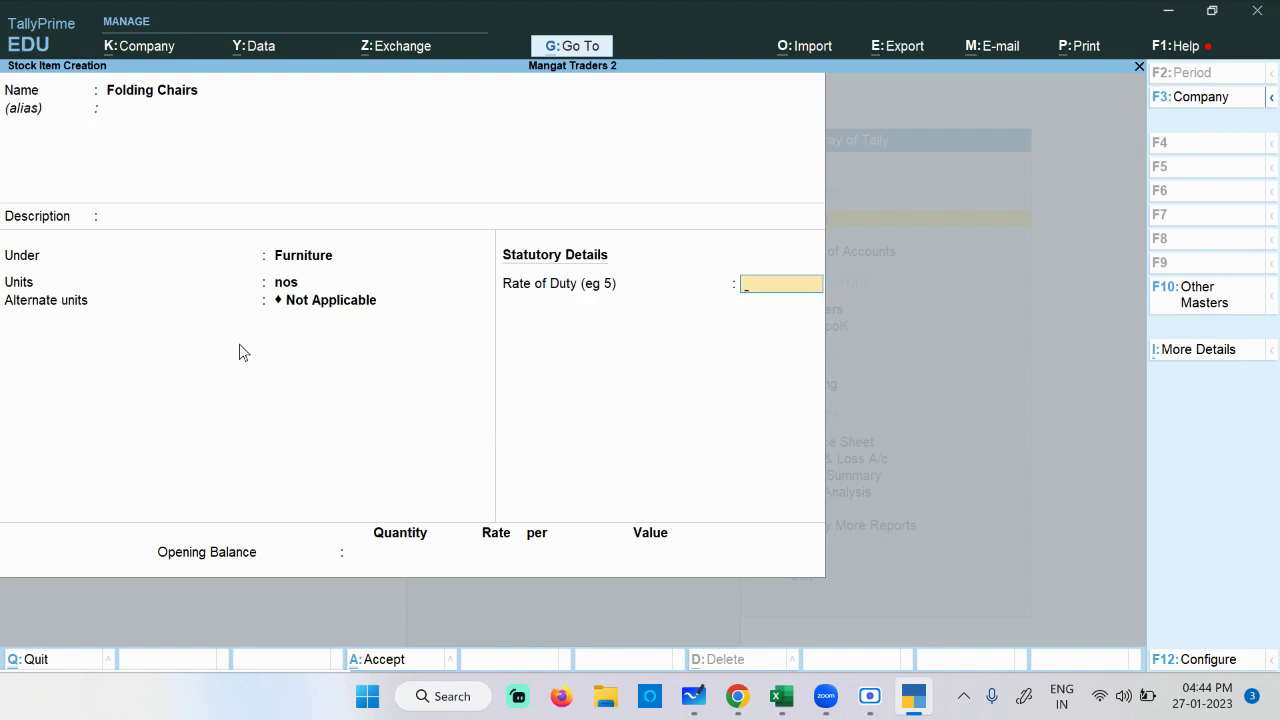
text(0)
key(Return)
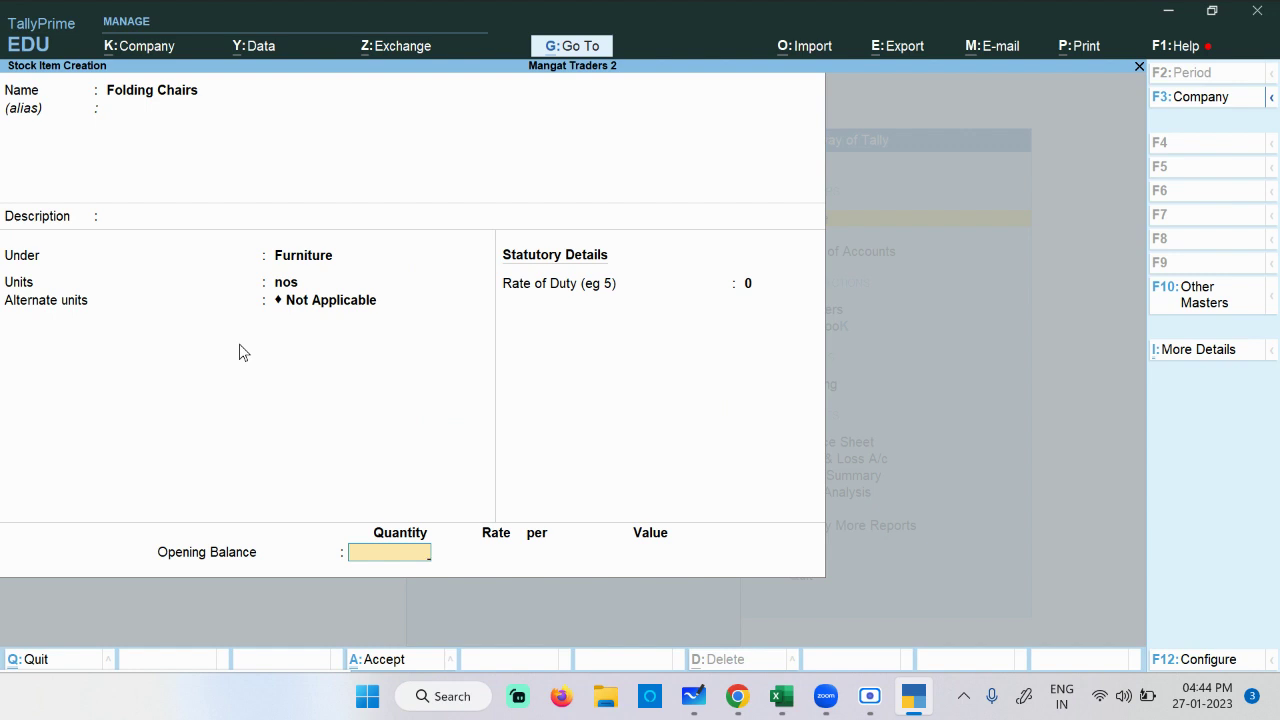
Step: Leave the opening balance blank and save the Folding Chairs stock item
key(Return)
key(Return)
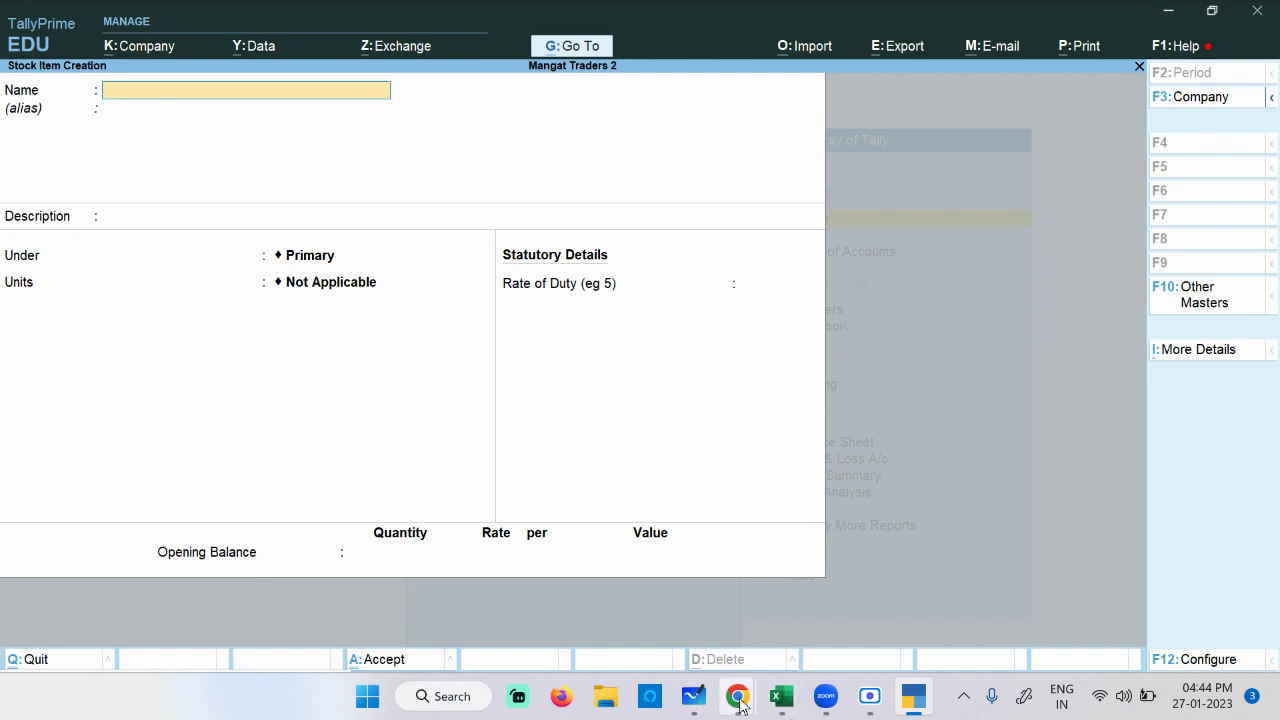
Step: Switch to the Tally practical assignment PDF in Chrome and find the opening stock inventory table on page 6
mouse_move(737, 697)
click(500, 580)
click(607, 17)
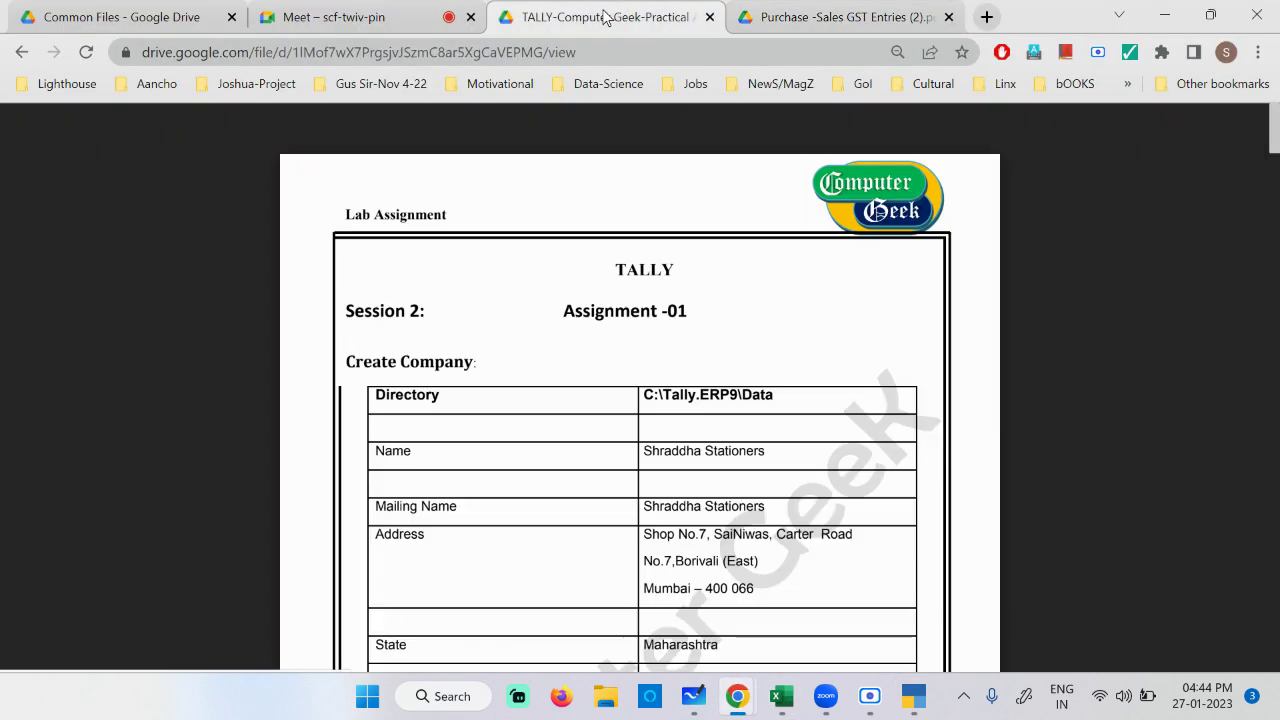
scroll(591, 354, down, 15)
scroll(574, 416, down, 20)
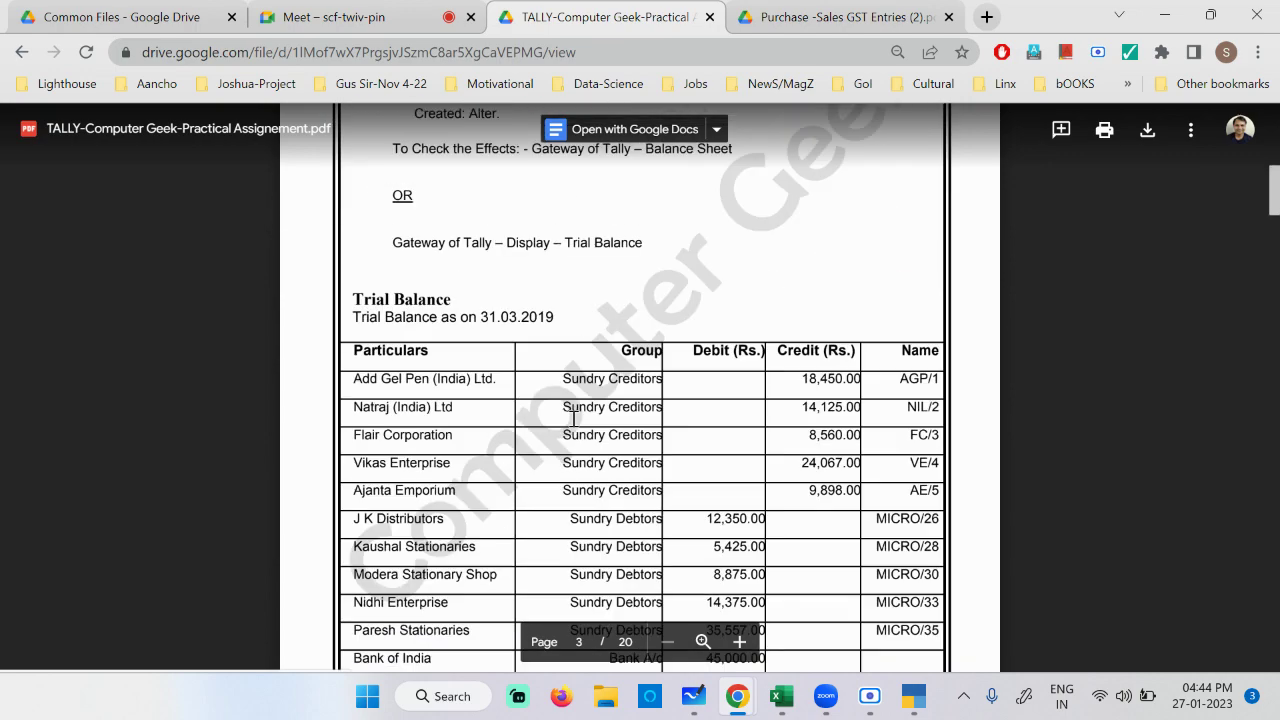
scroll(574, 420, down, 20)
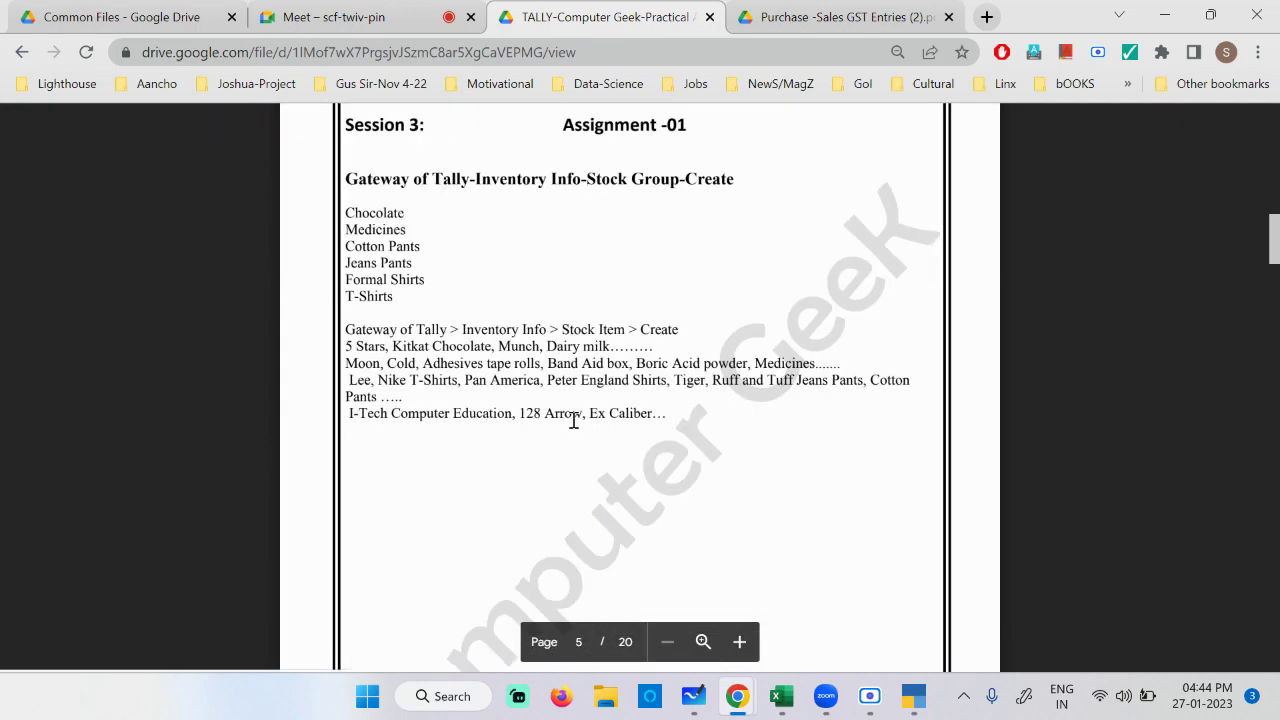
key(ctrl+plus)
key(ctrl+plus)
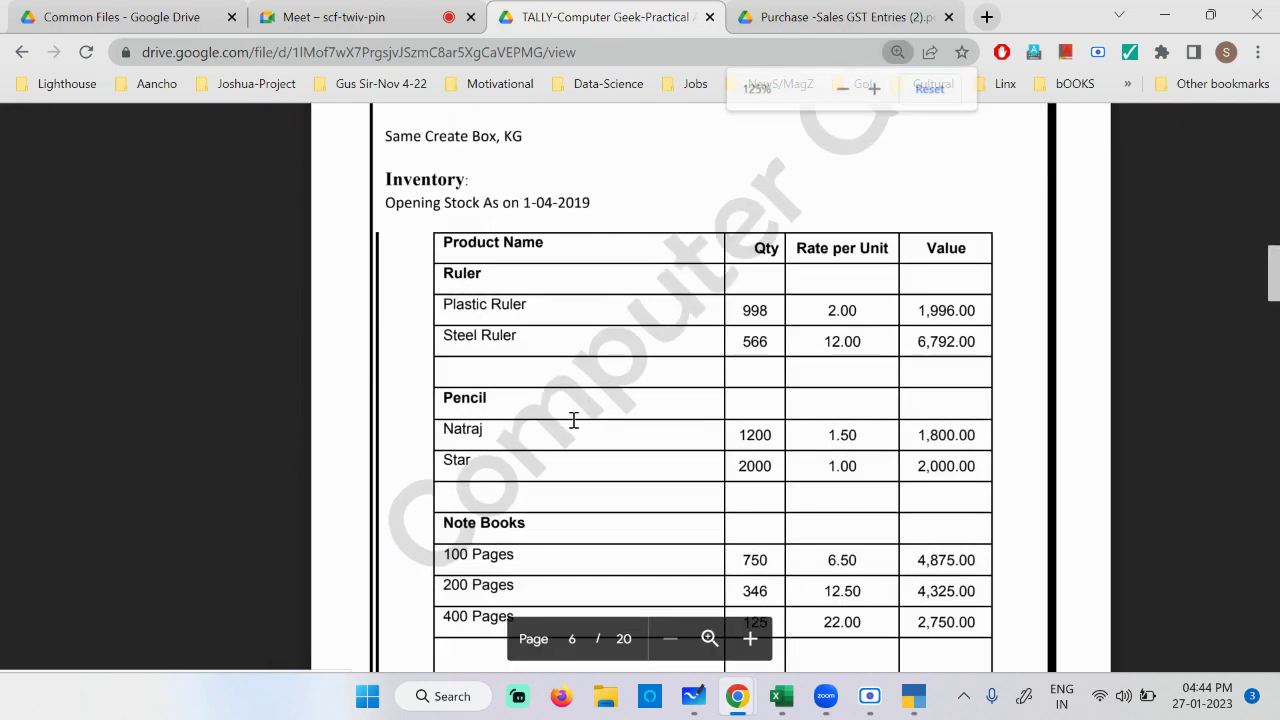
Step: Examine the Ruler, Pencil and Note Books groups and their products in the inventory table
drag(306, 252, 415, 253)
drag(355, 218, 258, 211)
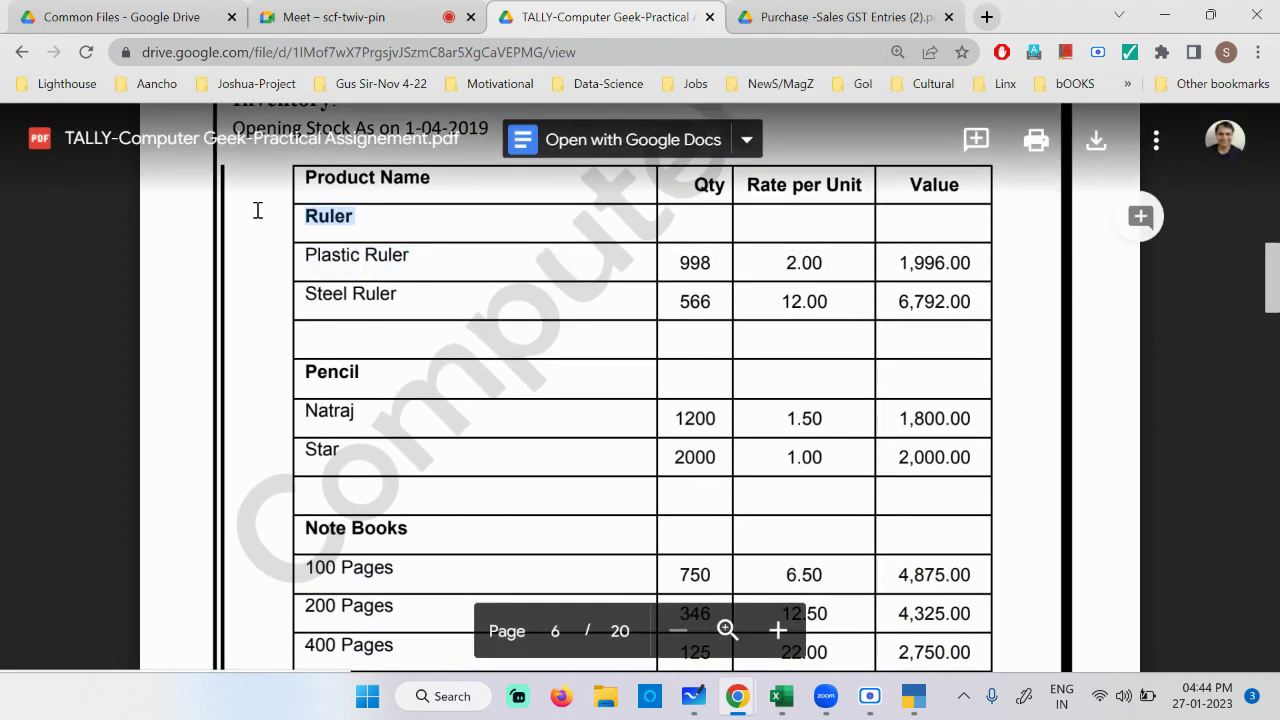
drag(302, 250, 426, 258)
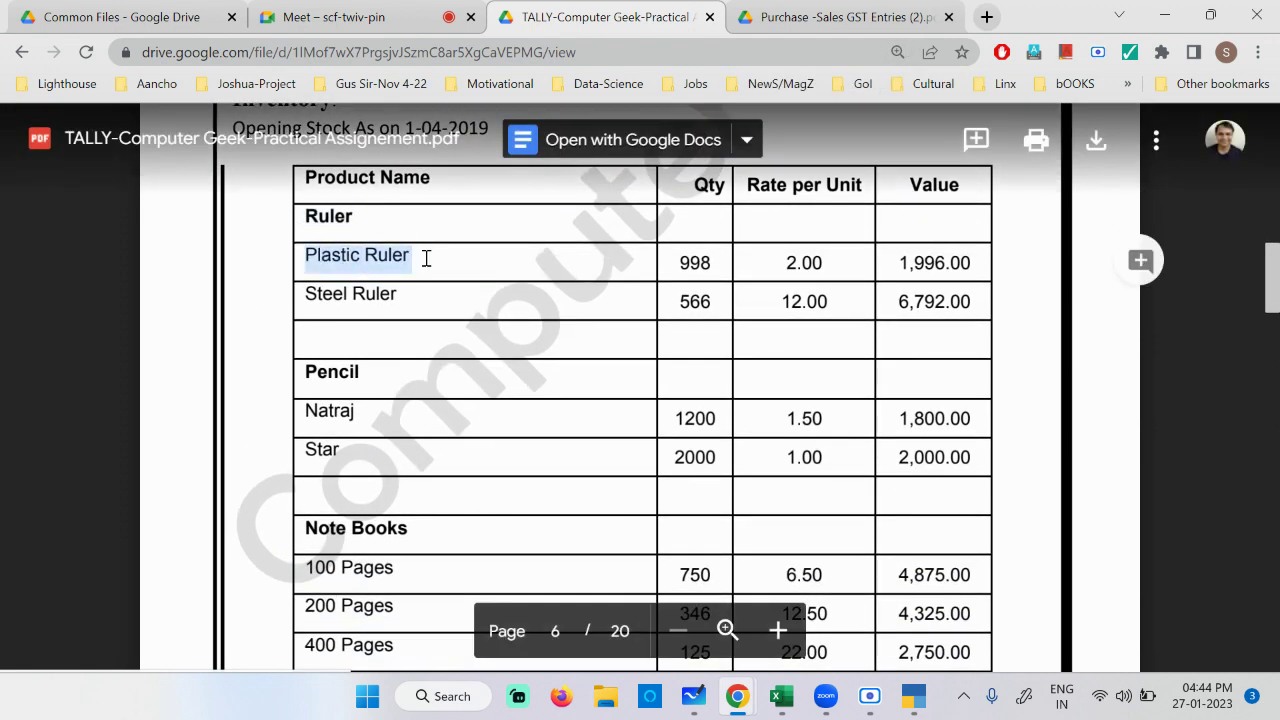
drag(355, 220, 397, 221)
scroll(322, 336, down, 2)
scroll(390, 232, up, 1)
drag(376, 280, 298, 271)
scroll(342, 322, down, 2)
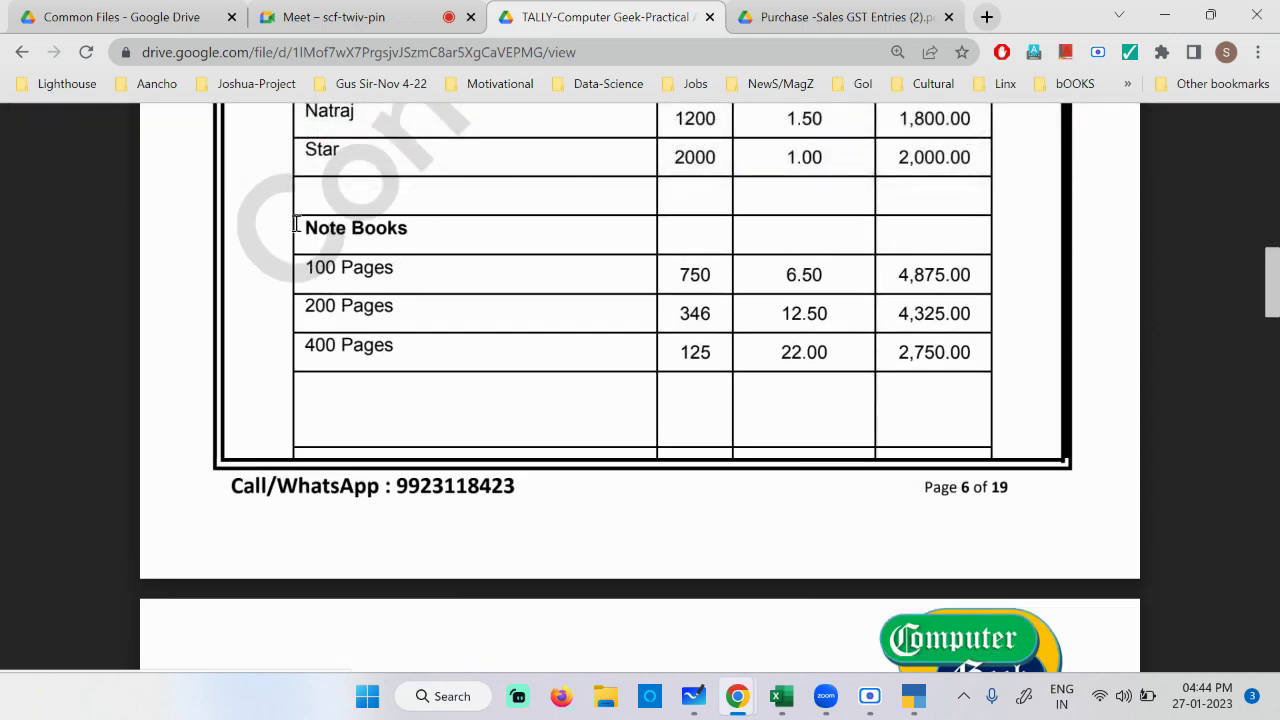
drag(295, 229, 410, 230)
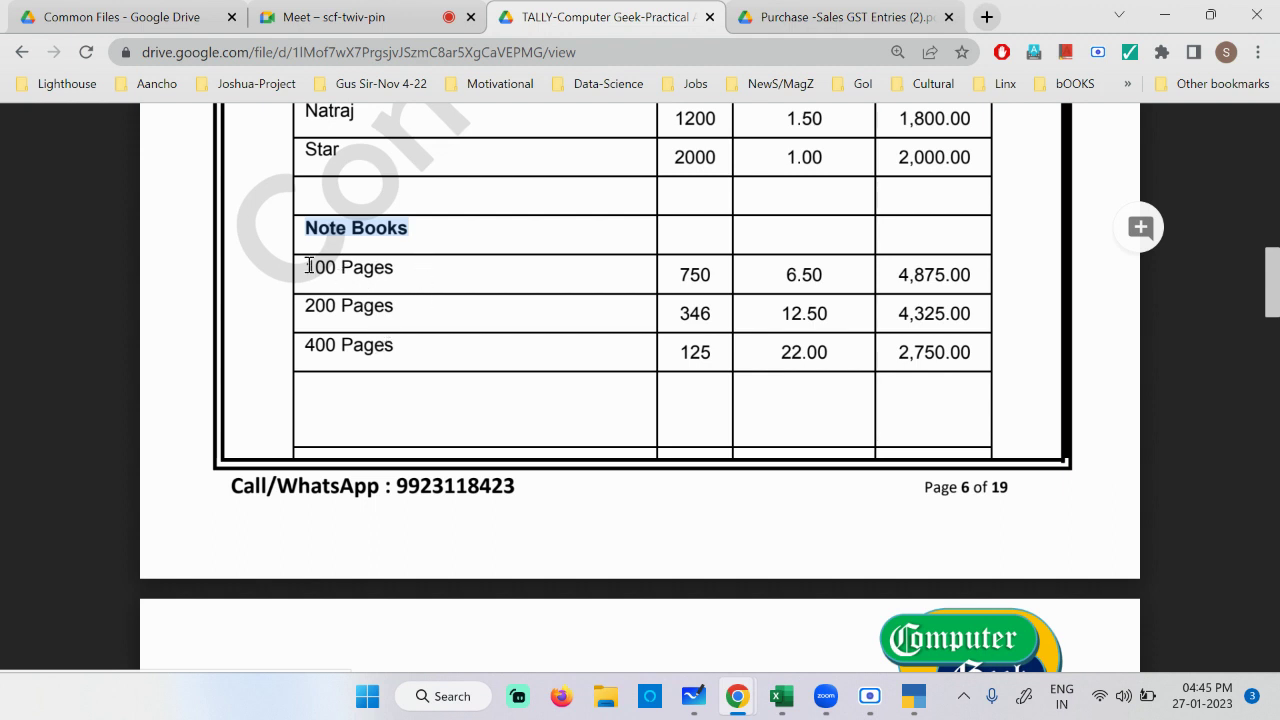
Step: Switch to TallyPrime and name the new stock item "Note Book - 100 Pages", leaving its alias and description blank
mouse_move(782, 696)
click(913, 696)
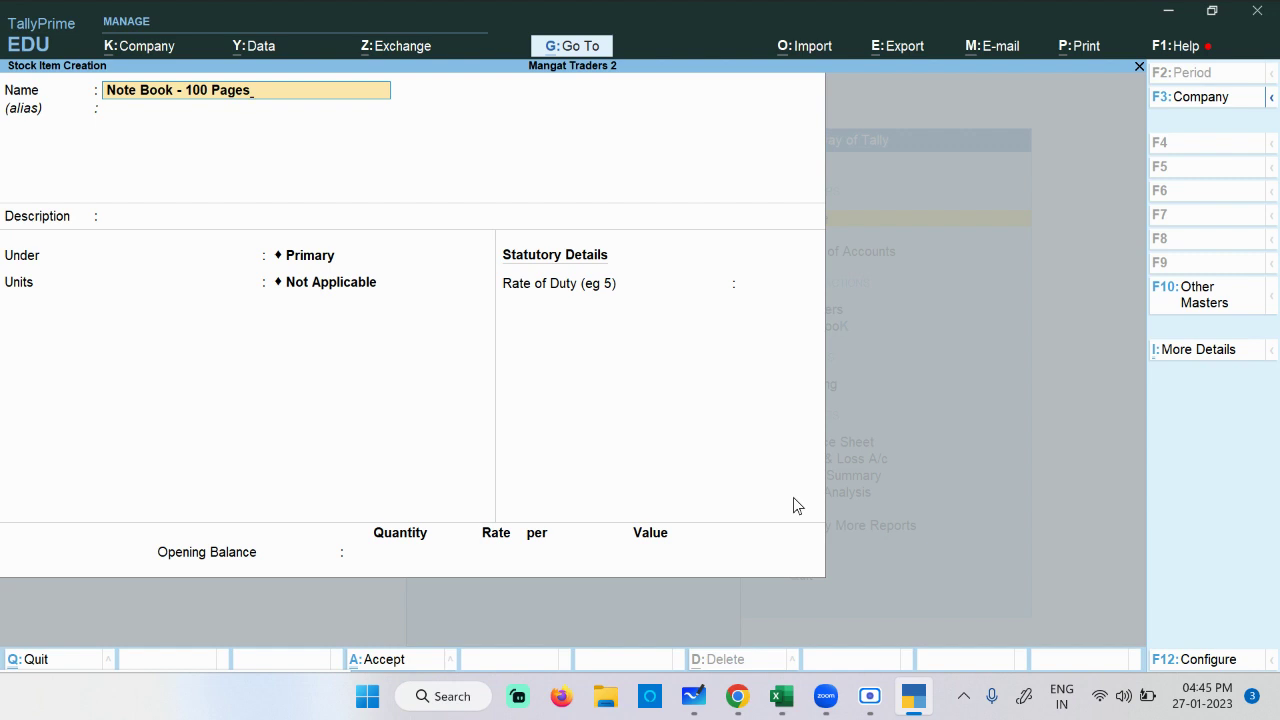
key(Return)
key(Return)
key(Return)
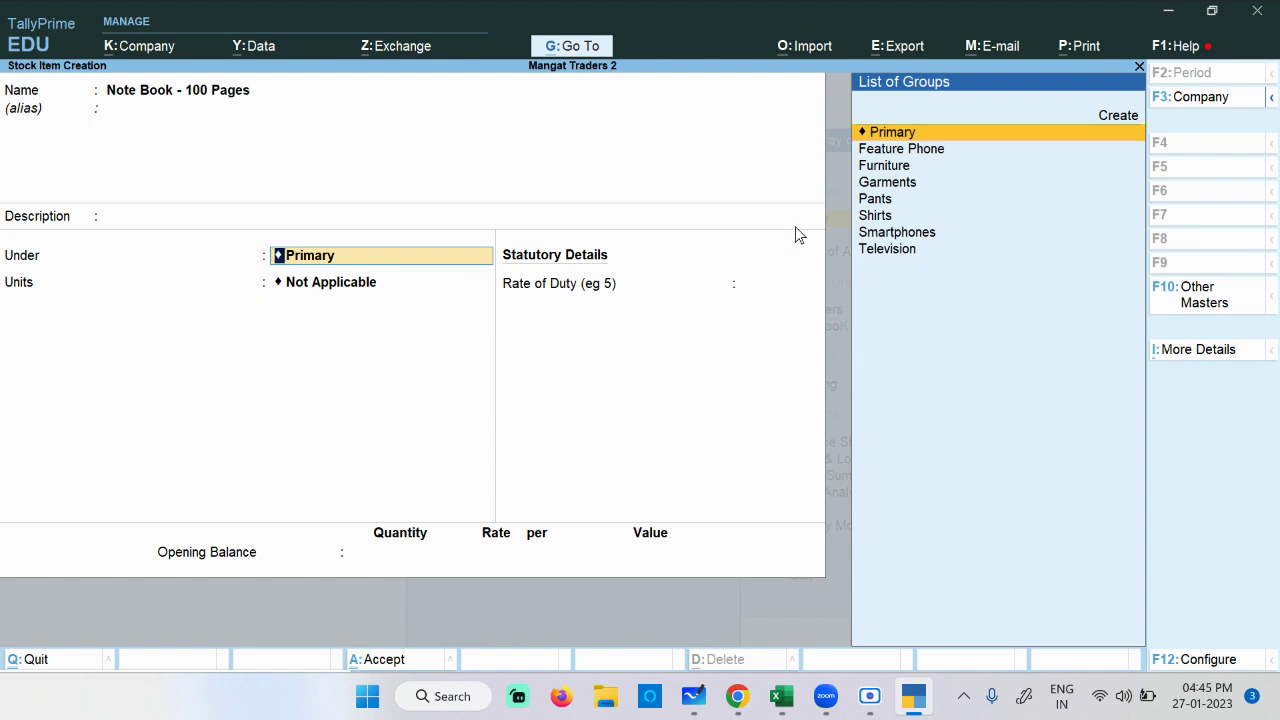
Step: Create a stock group named Notebooks under Primary for the Note Book item, keeping the addition of quantities at No
click(1120, 116)
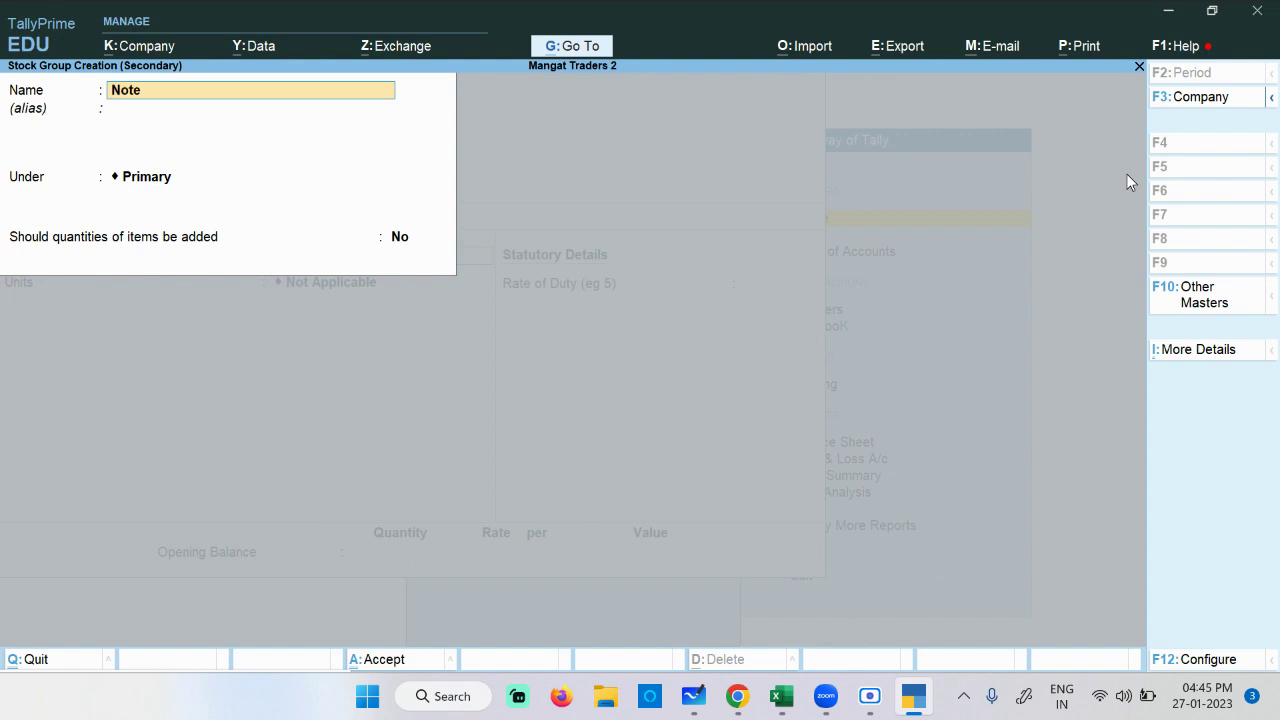
key(Return)
key(Return)
key(Return)
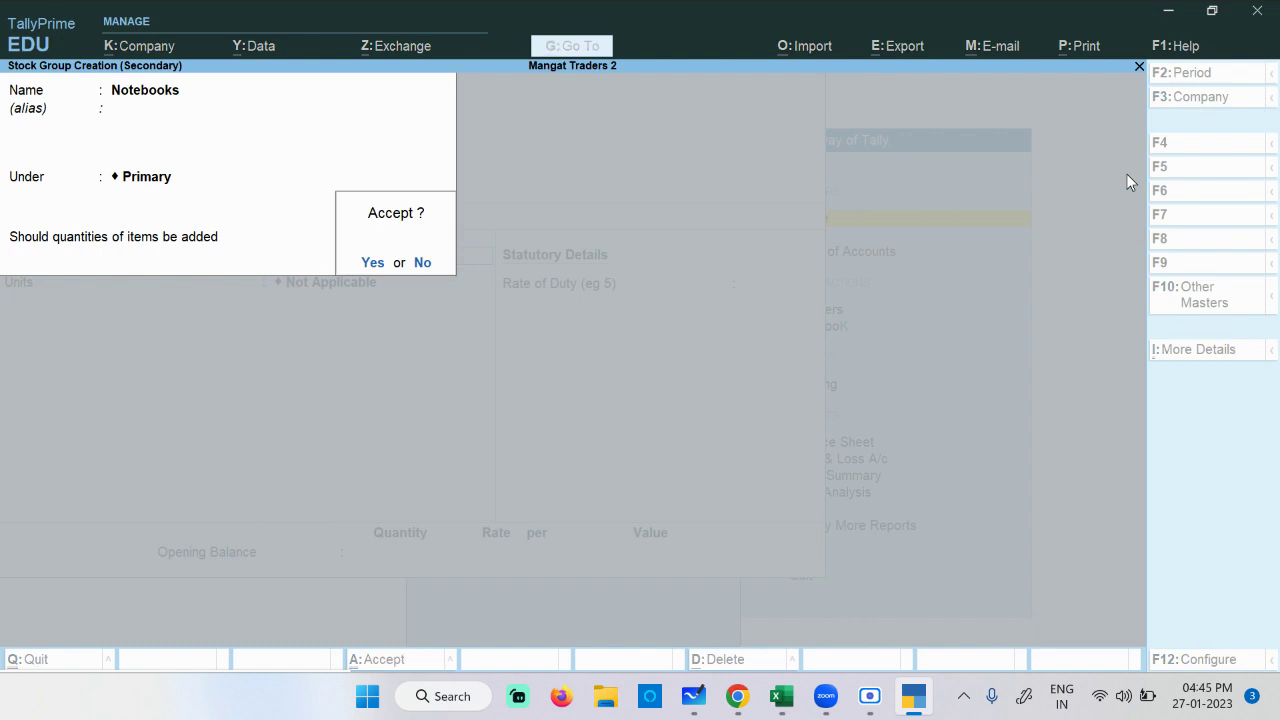
key(Return)
Step: Look through the available units of measure for the Note Book item
key(Down)
key(Down)
key(Down)
key(Down)
key(Down)
key(Down)
key(Up)
key(Up)
key(Up)
key(Up)
key(Up)
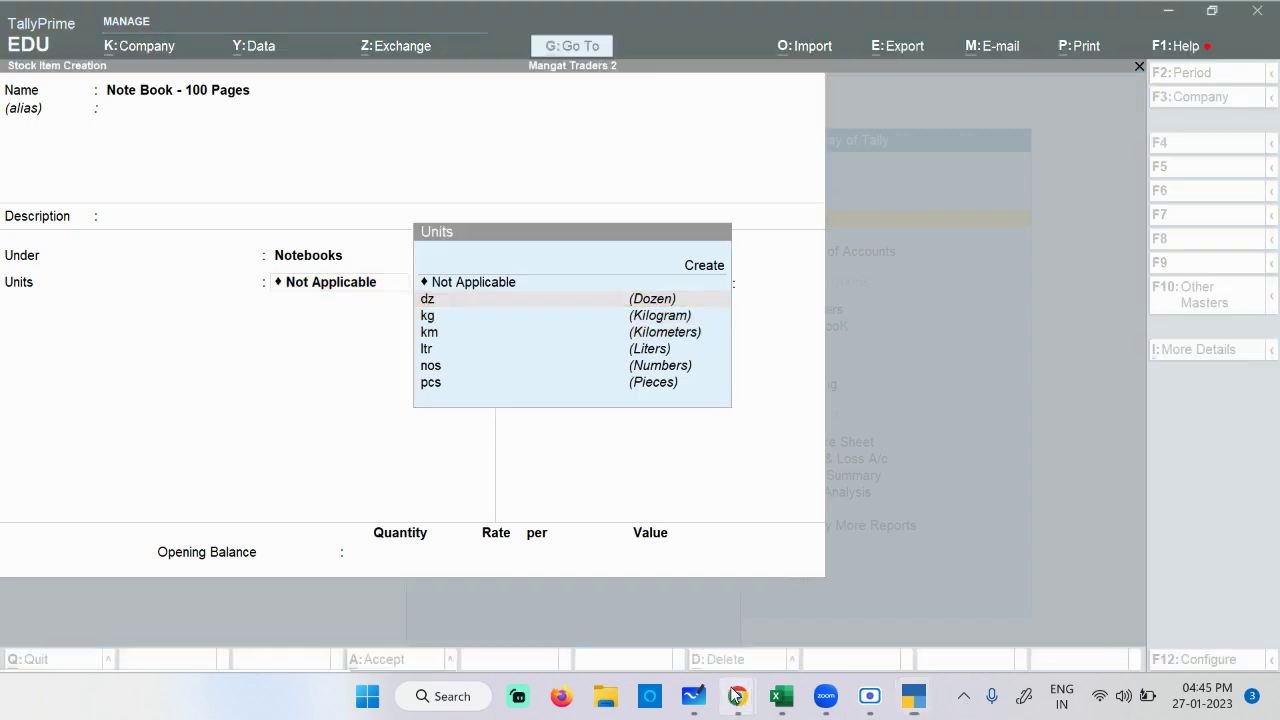
Step: Switch to the assignment PDF in Chrome and check how the page 8 purchase entry counts the 400 Pages Note Book
mouse_move(736, 695)
click(558, 624)
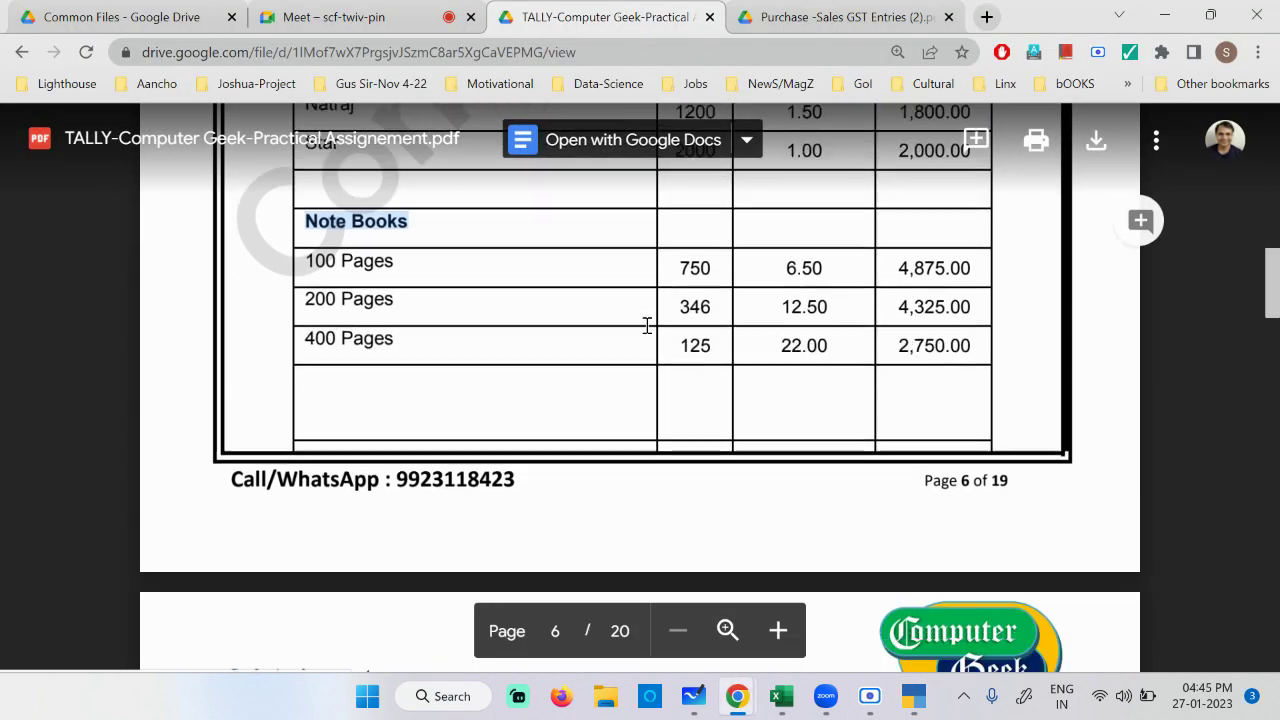
scroll(600, 290, down, 2)
scroll(786, 560, down, 10)
scroll(751, 497, down, 15)
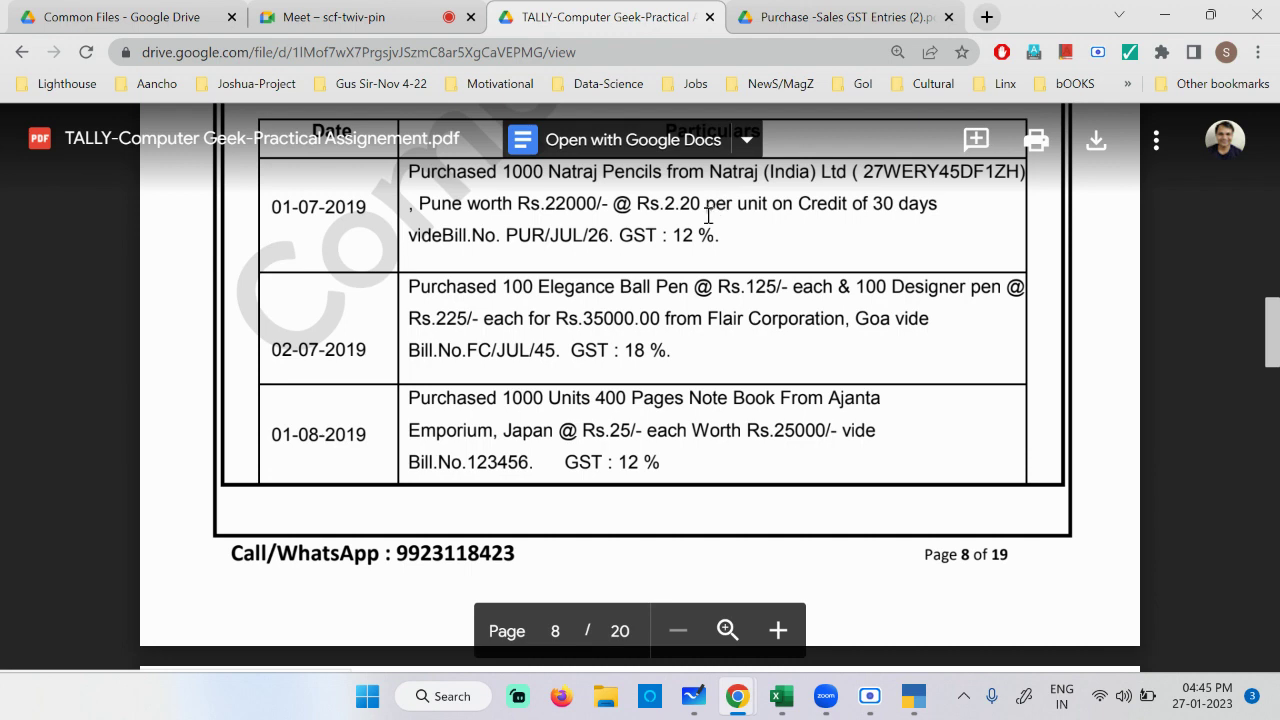
scroll(711, 211, up, 2)
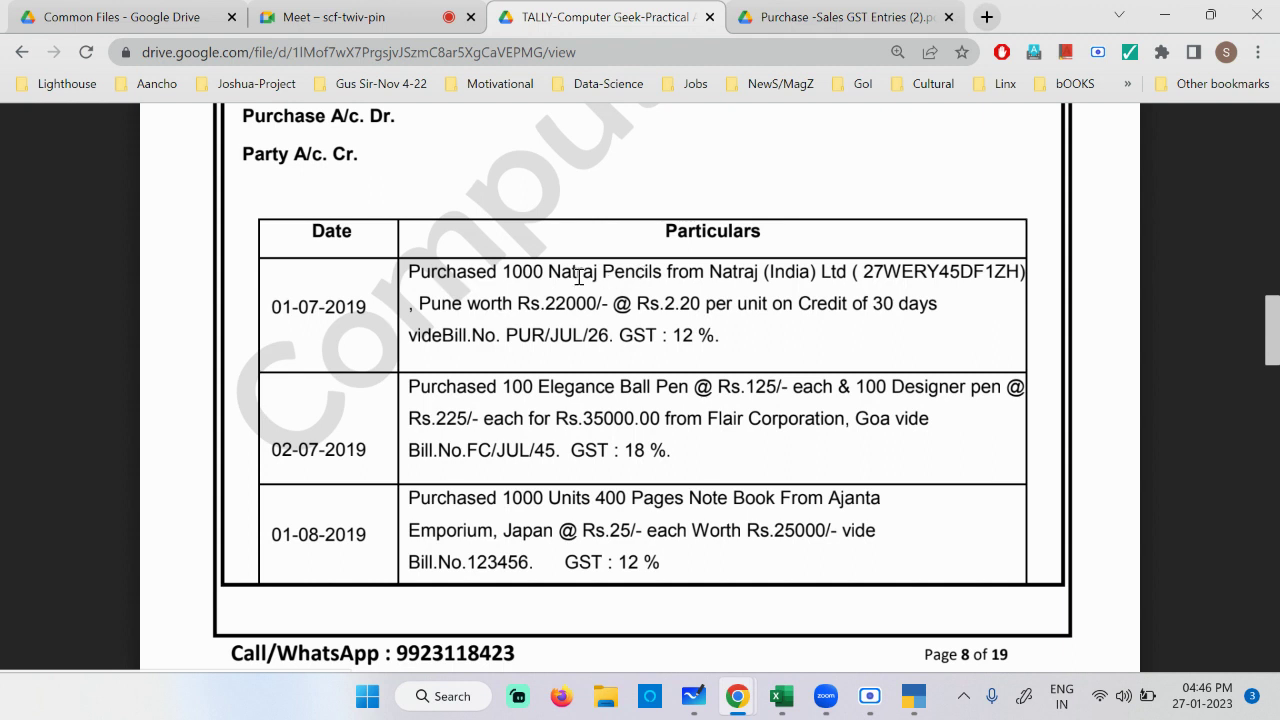
scroll(578, 277, down, 4)
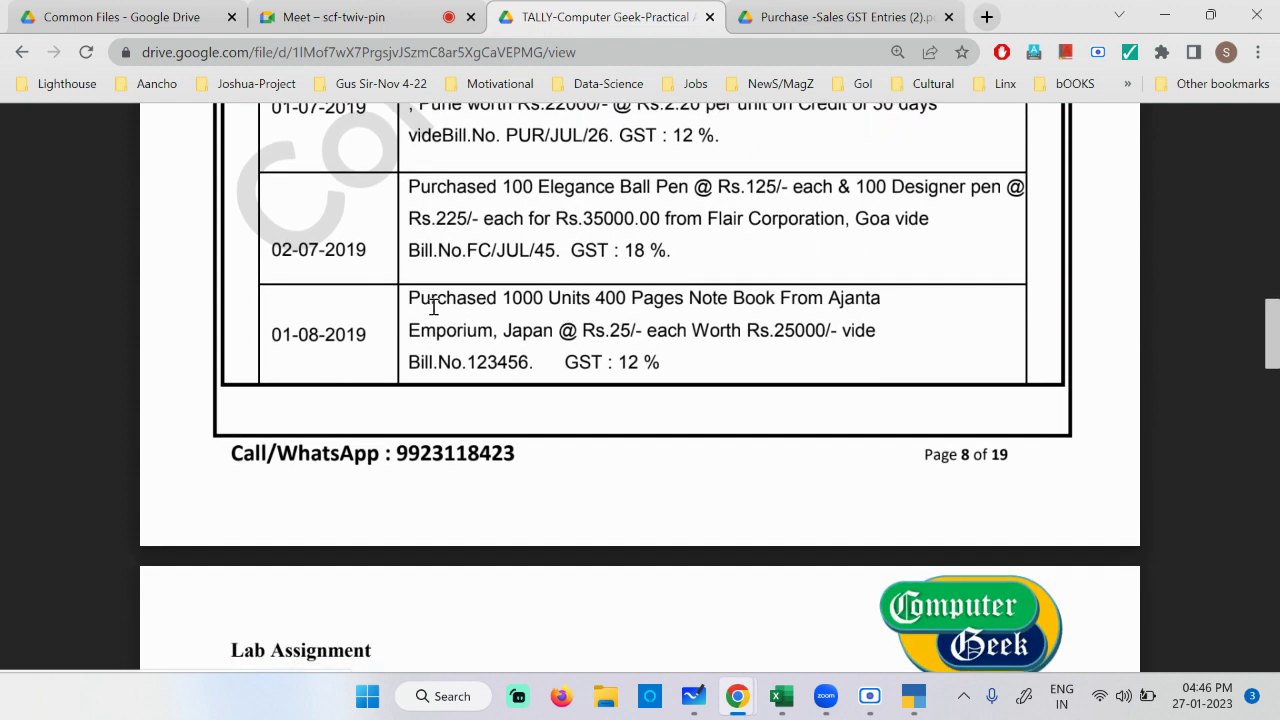
drag(502, 298, 754, 302)
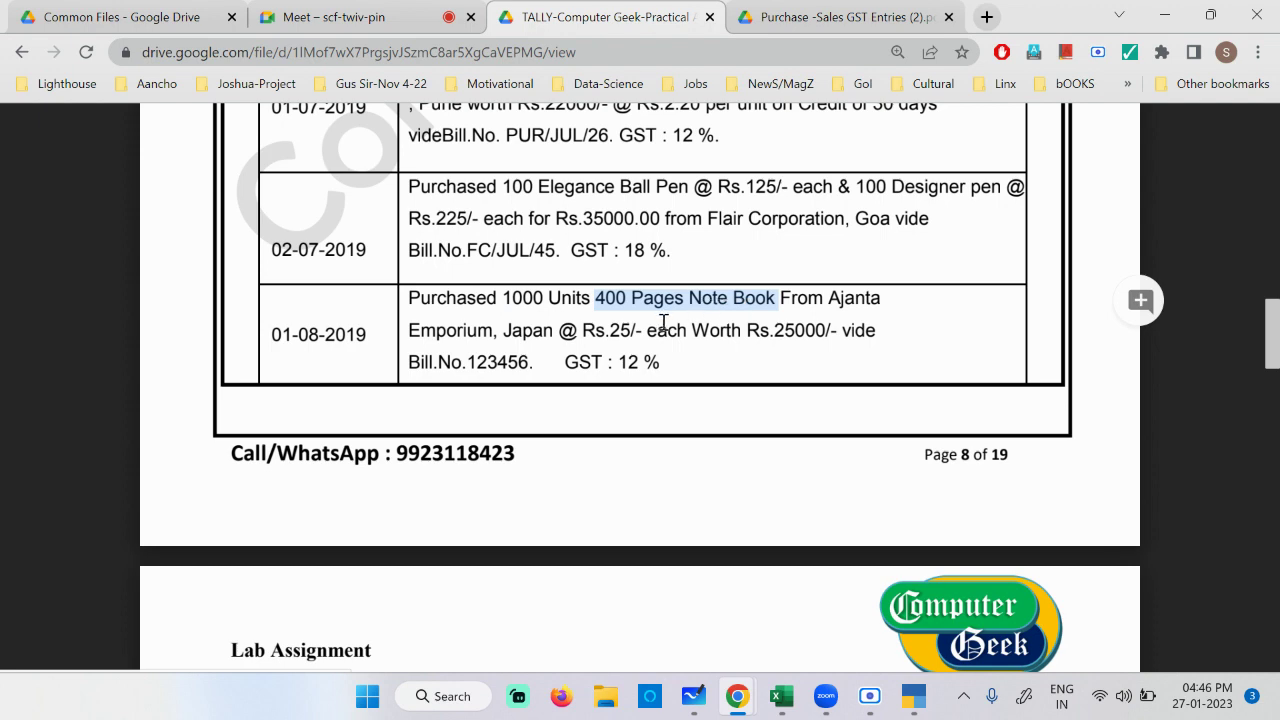
Step: Return to TallyPrime and set the Note Book item's unit to pcs (Pieces), keeping alternate units as Not Applicable
click(913, 696)
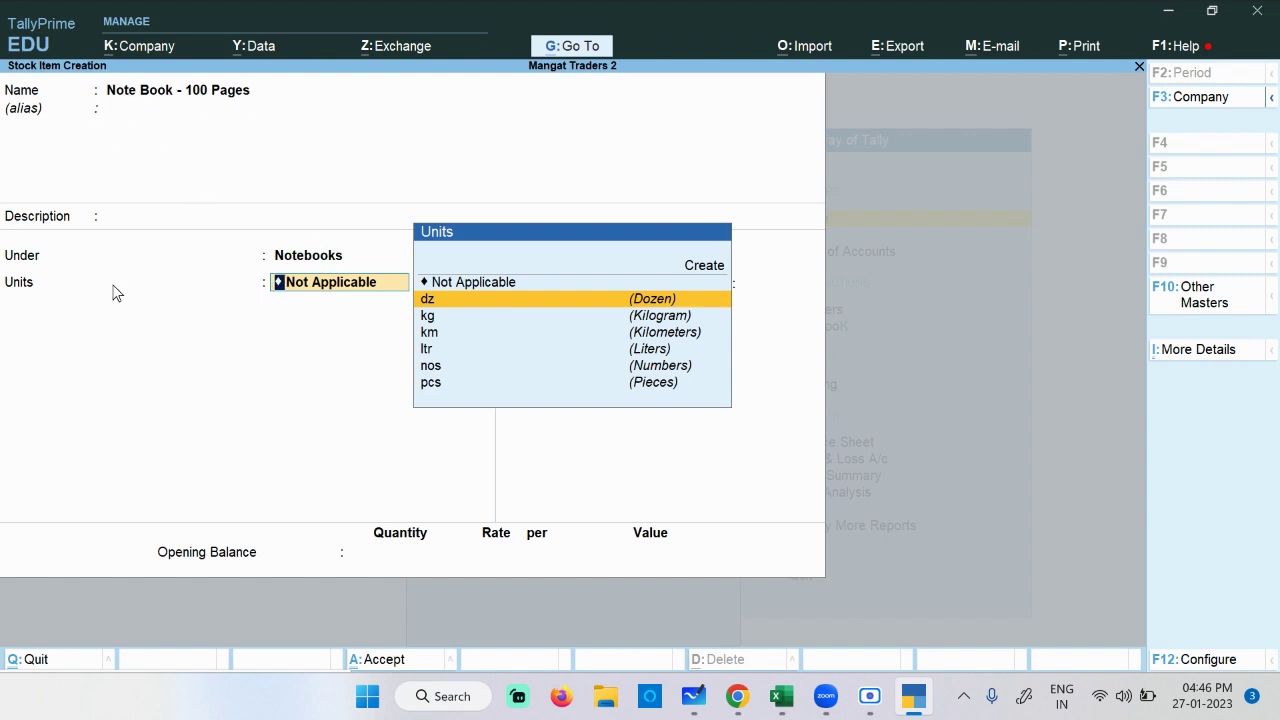
key(Down)
key(Down)
key(Down)
key(Down)
key(Down)
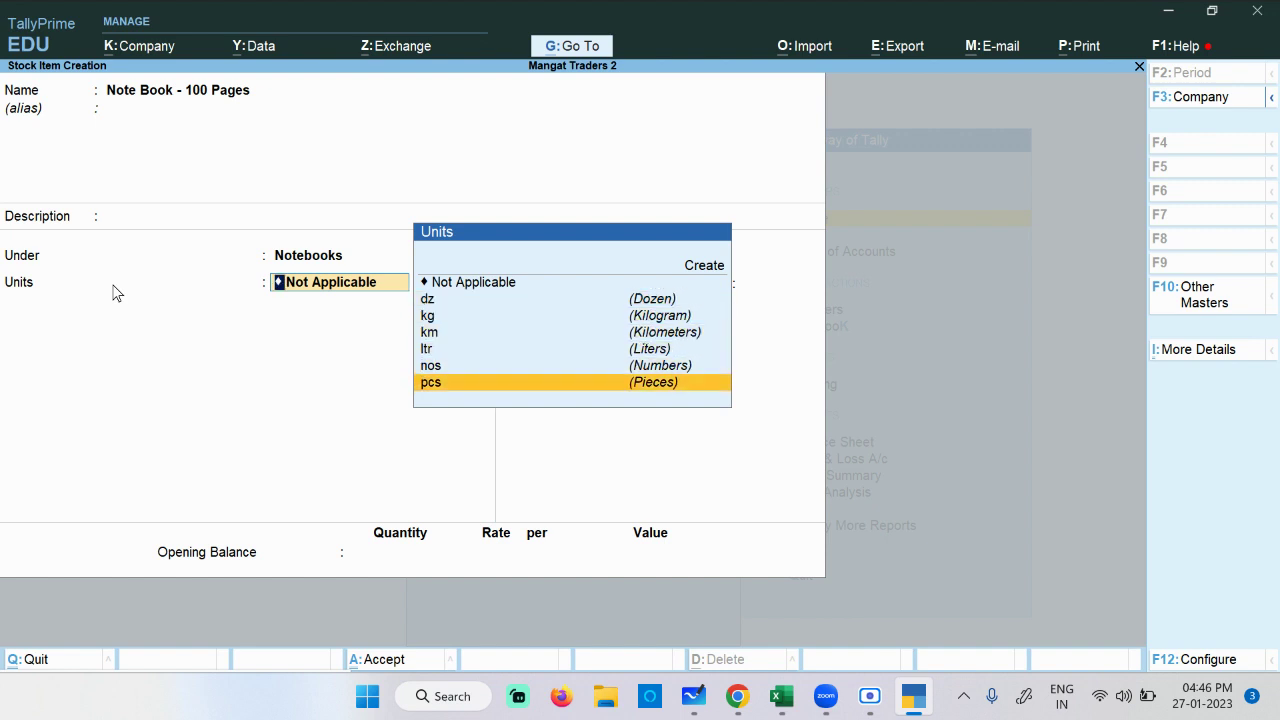
key(Return)
key(Return)
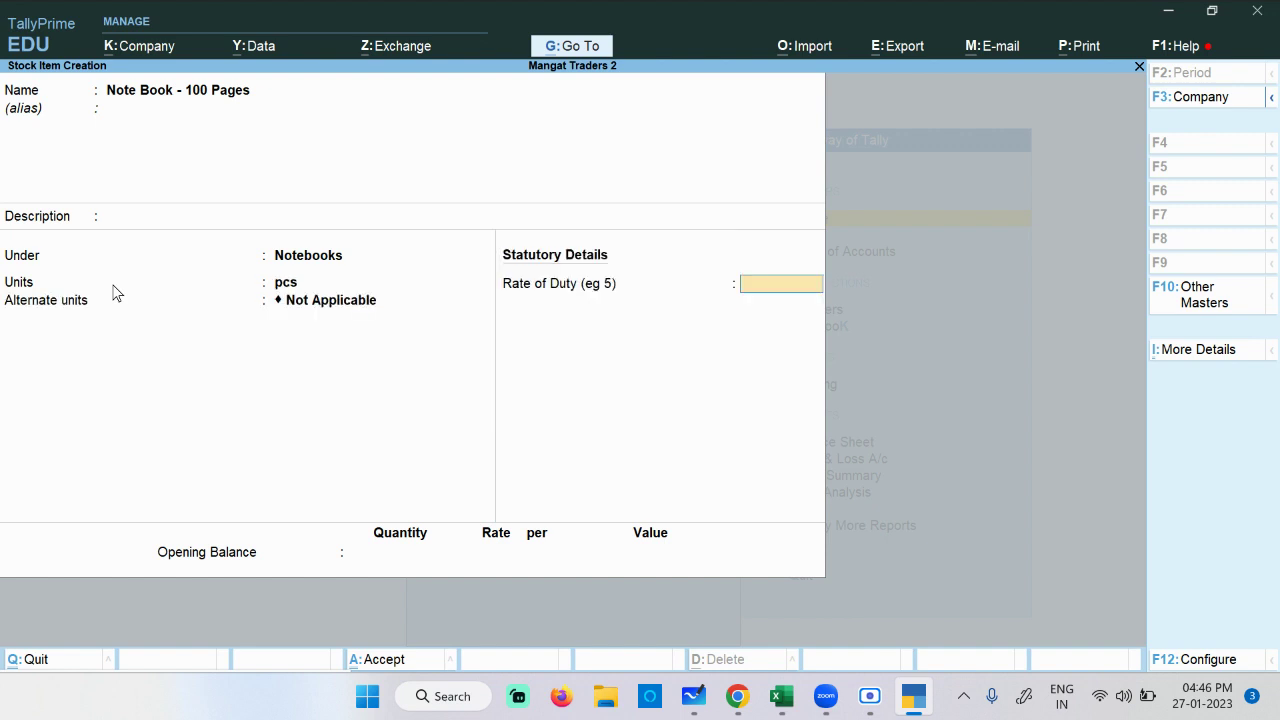
Step: Set the rate of duty to 0, leave the opening balance blank and save the Note Book - 100 Pages item
key(Return)
key(Return)
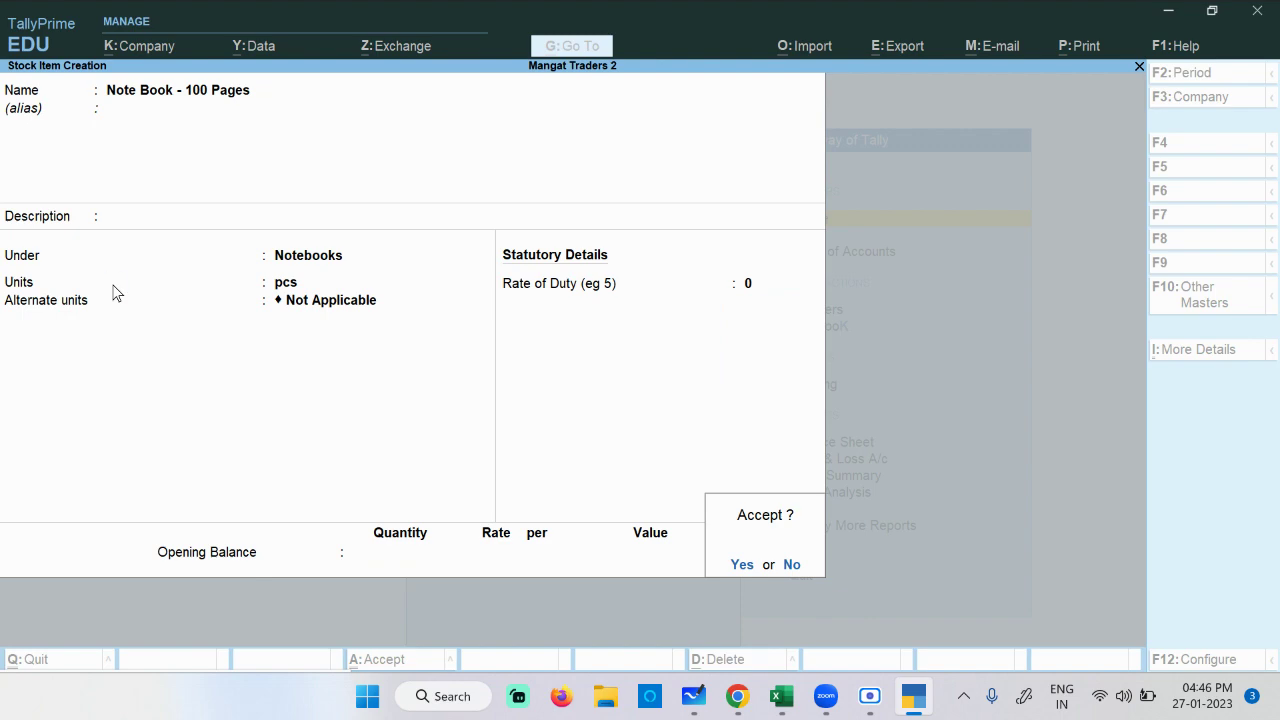
key(Return)
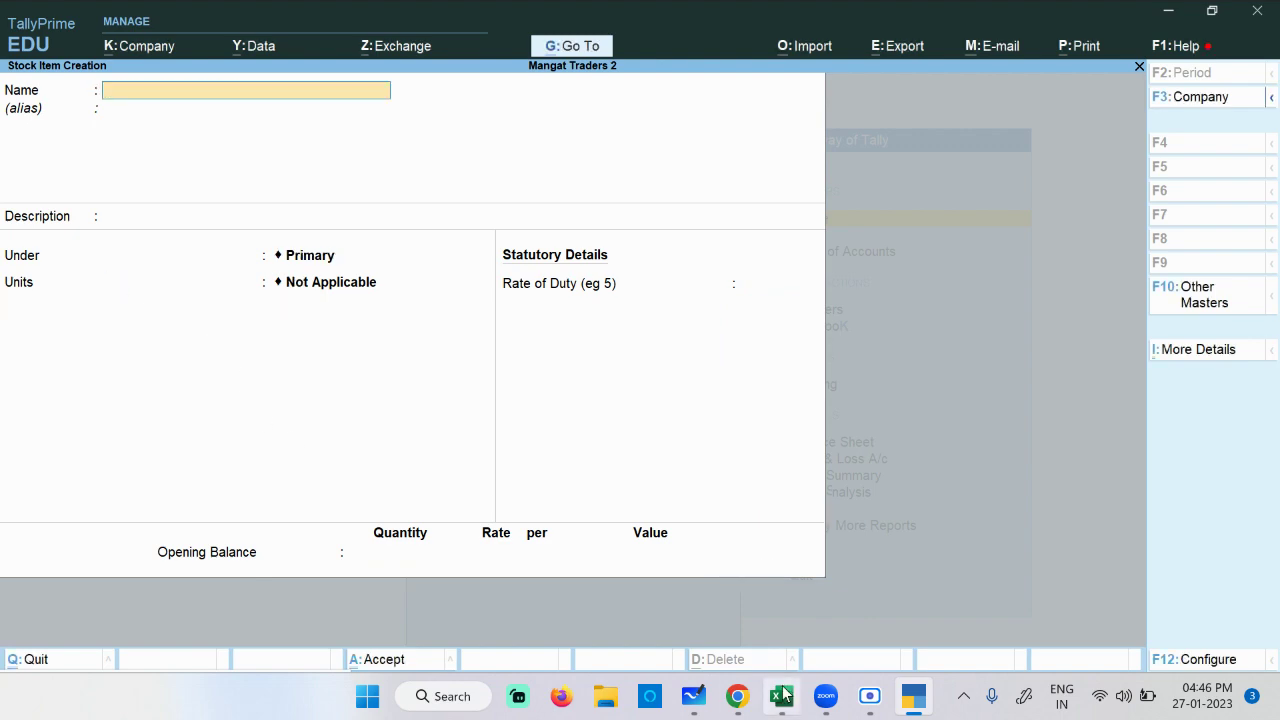
Step: Switch to the assignment PDF in Chrome and examine the Ball Pen and Add Gel headings in the page 7 inventory table
click(737, 696)
click(557, 600)
scroll(634, 329, up, 15)
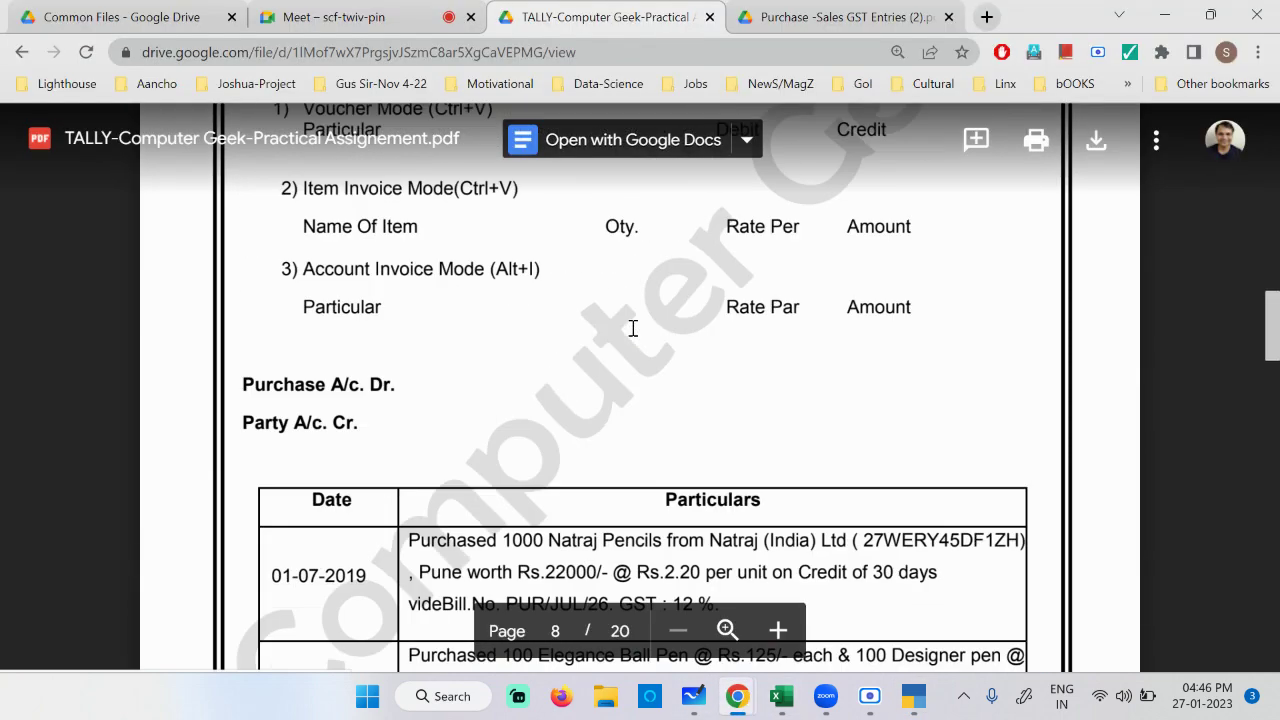
scroll(633, 328, down, 10)
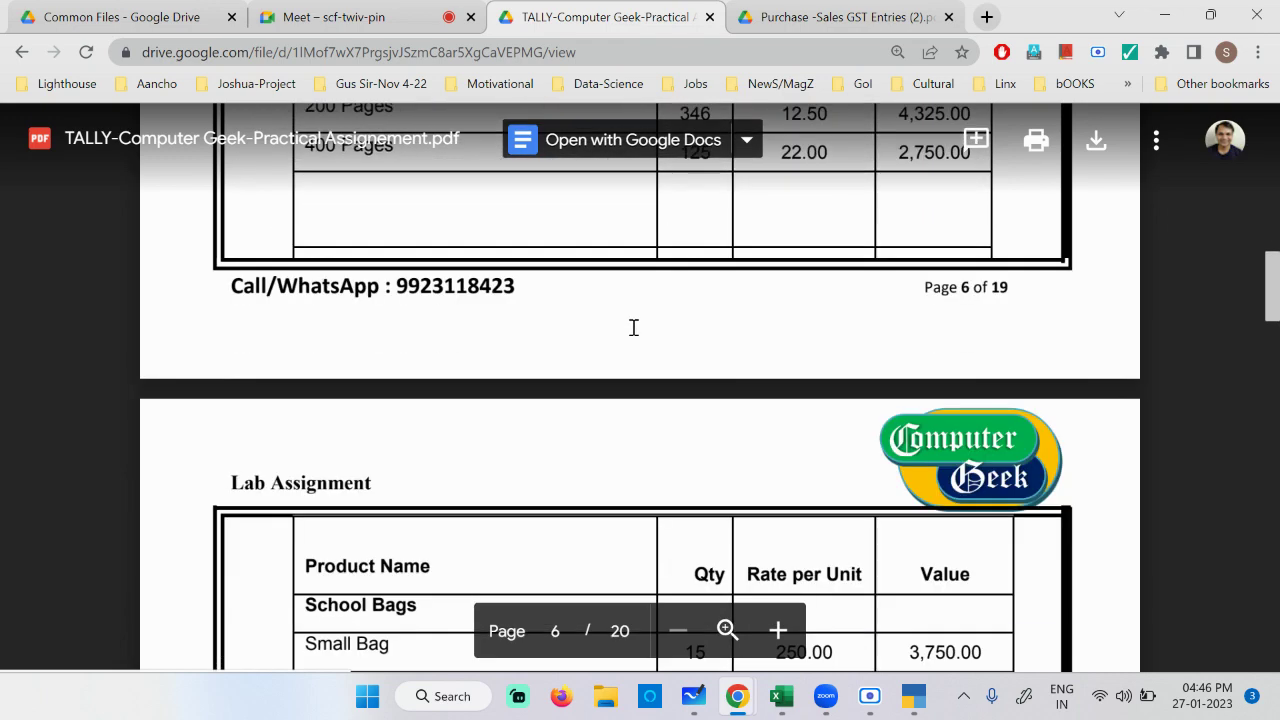
scroll(633, 328, down, 2)
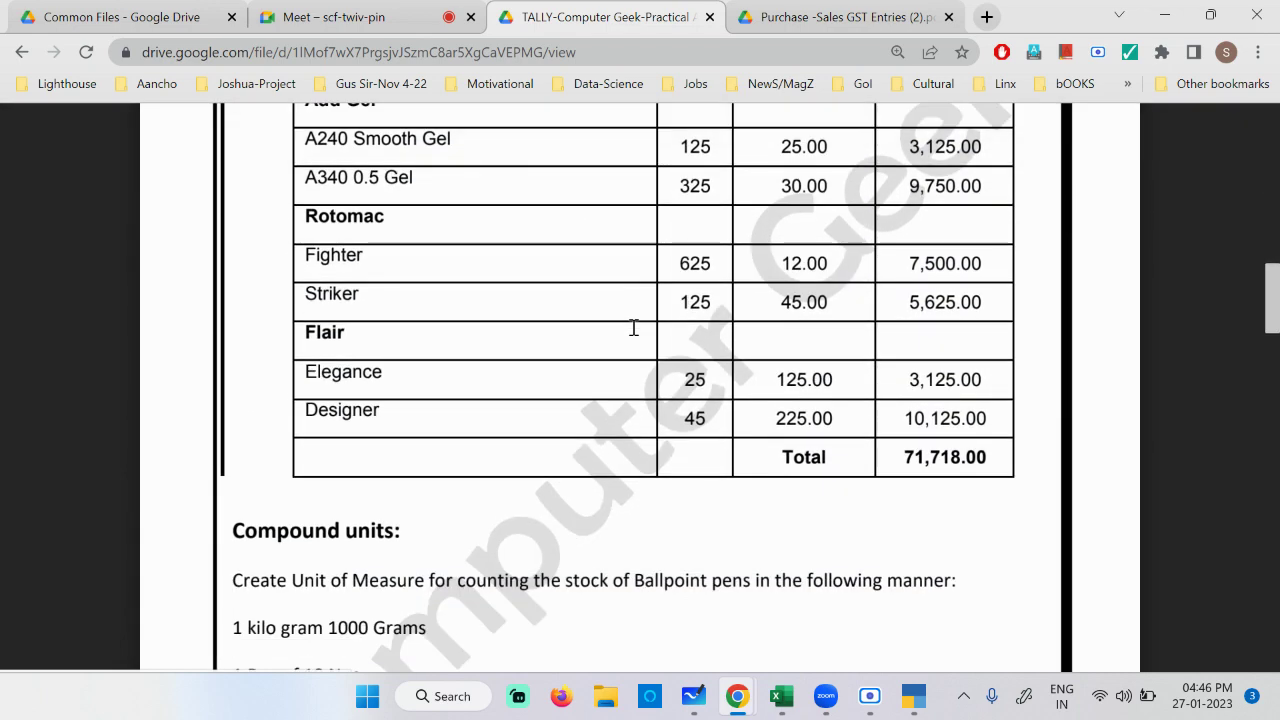
scroll(423, 369, up, 2)
scroll(423, 369, up, 1)
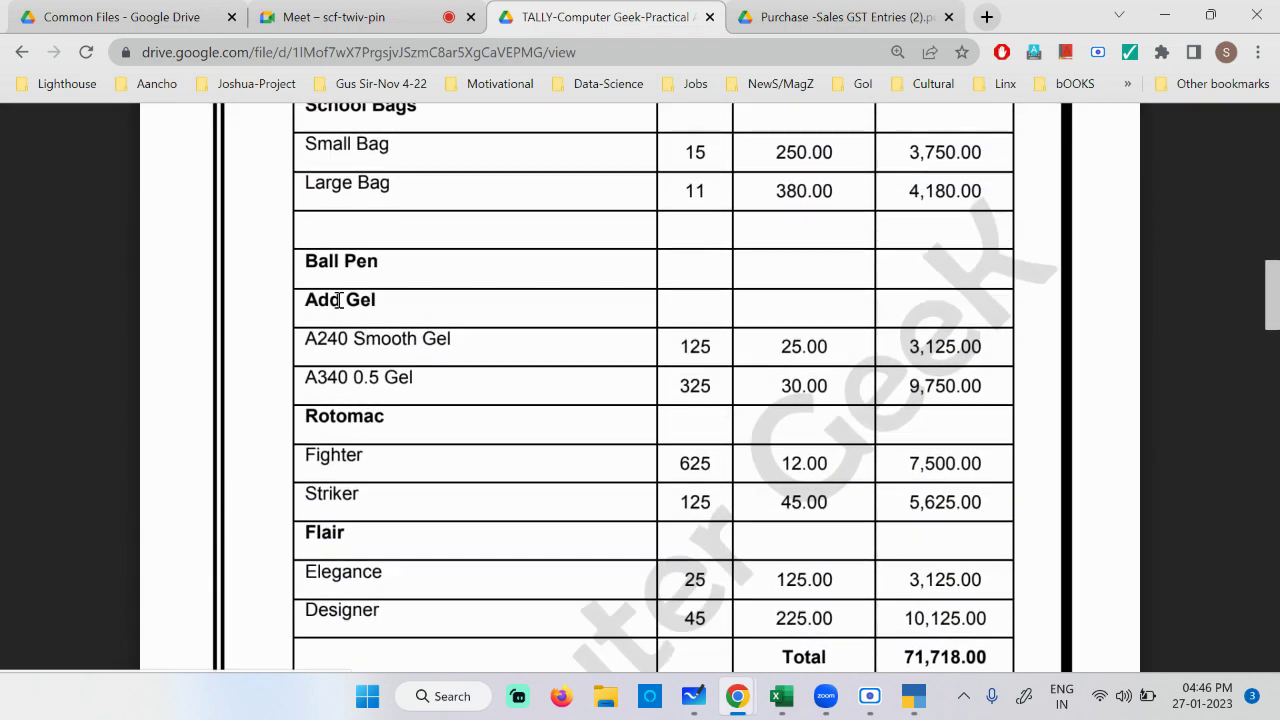
drag(305, 261, 412, 268)
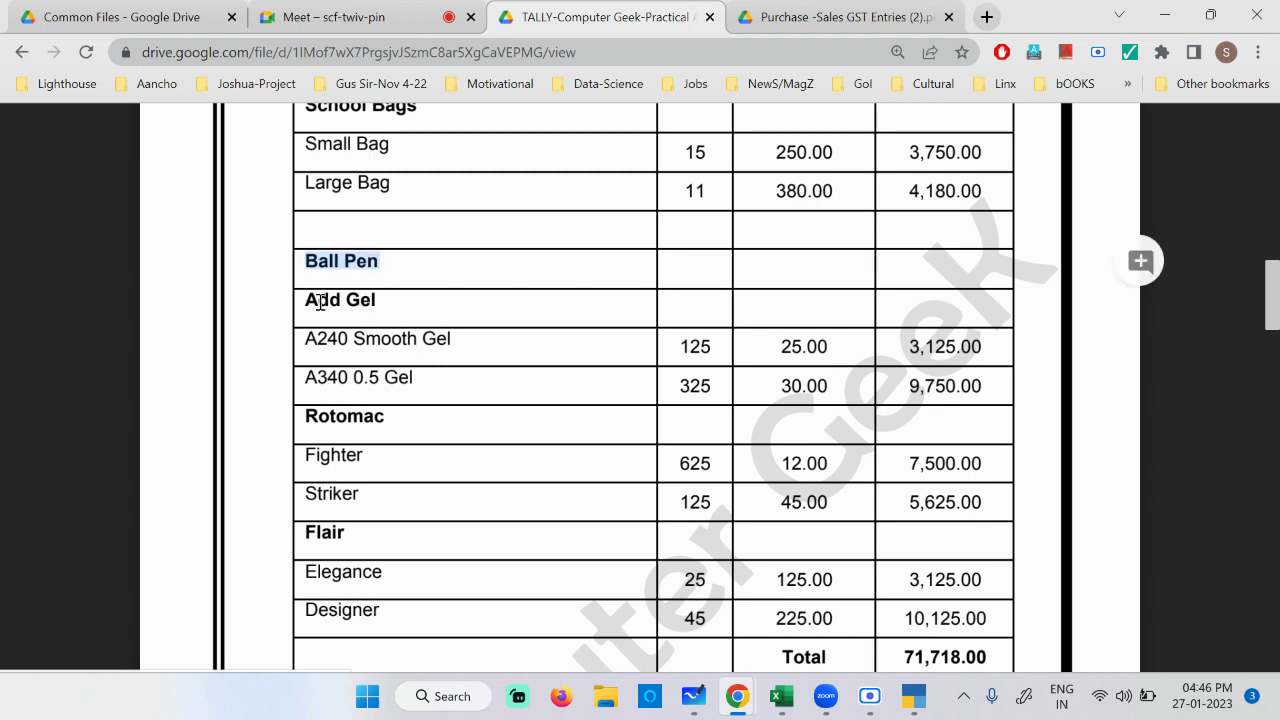
drag(304, 300, 400, 303)
Step: Copy "A240 Smooth Gel" into TallyPrime and name the stock item "A240 Smooth Gel Pen", leaving its alias and description blank
click(300, 340)
drag(300, 340, 486, 344)
key(ctrl+c)
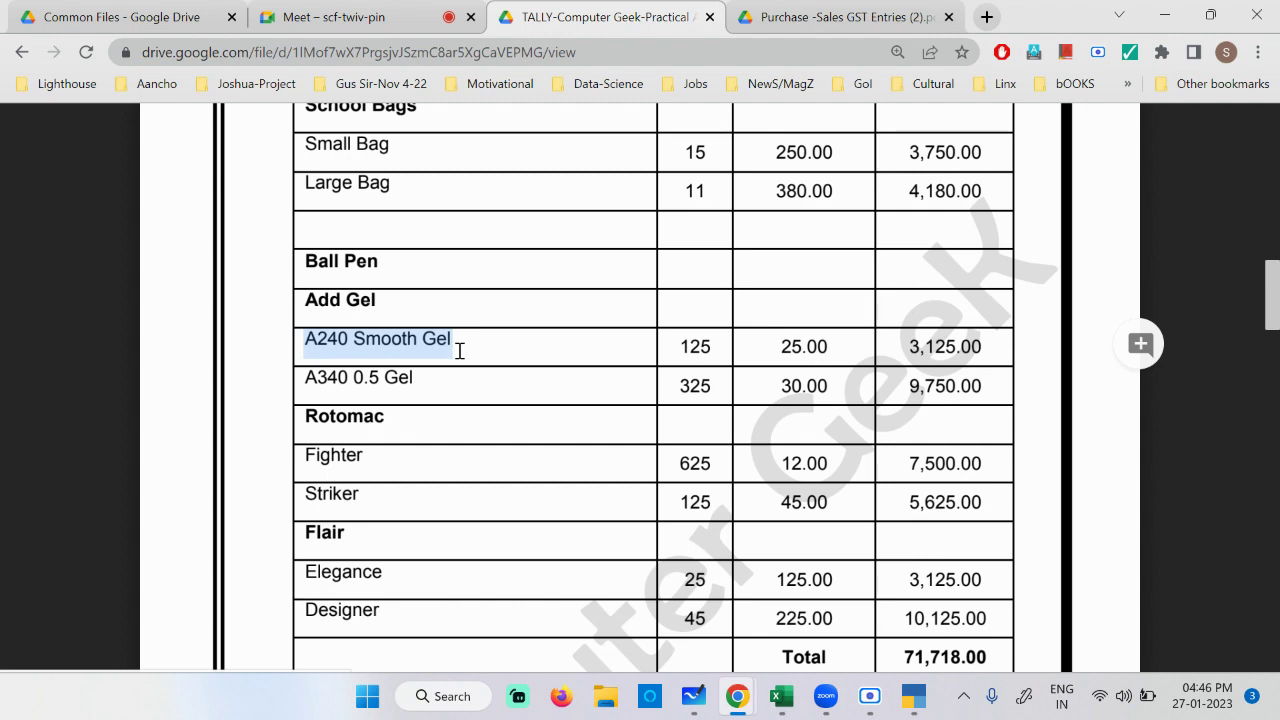
key(alt+Tab)
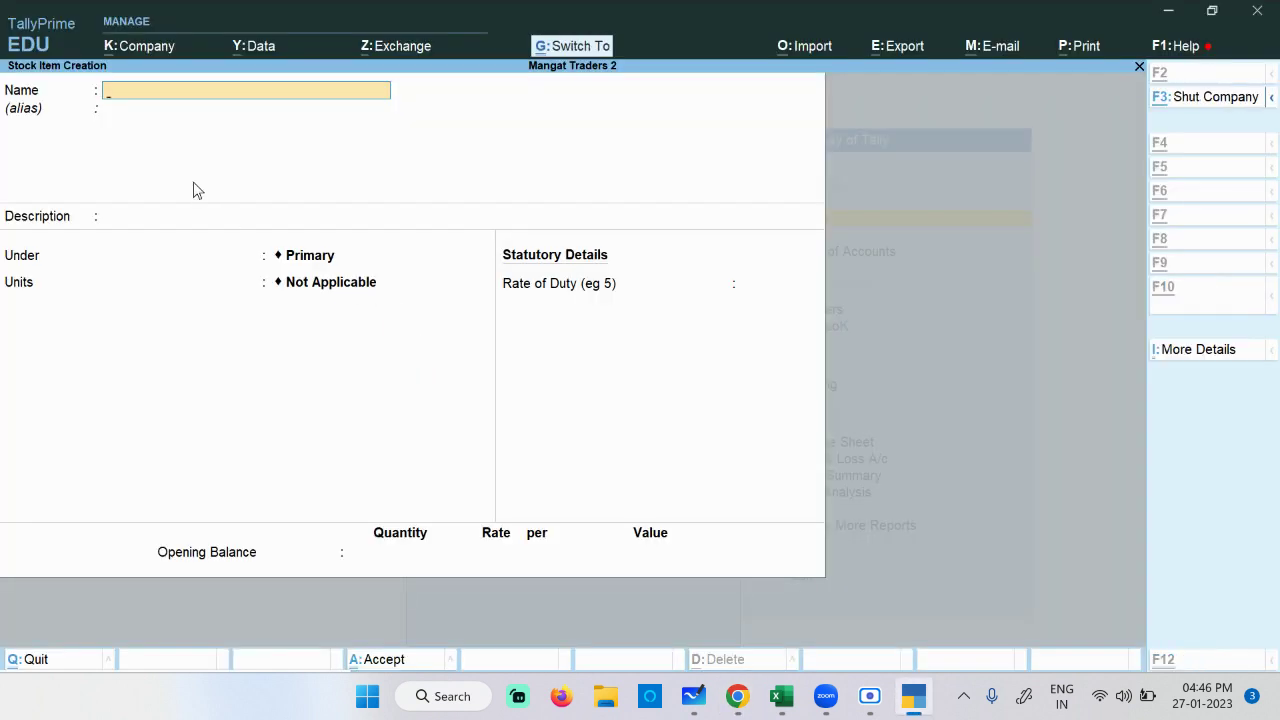
key(ctrl+v)
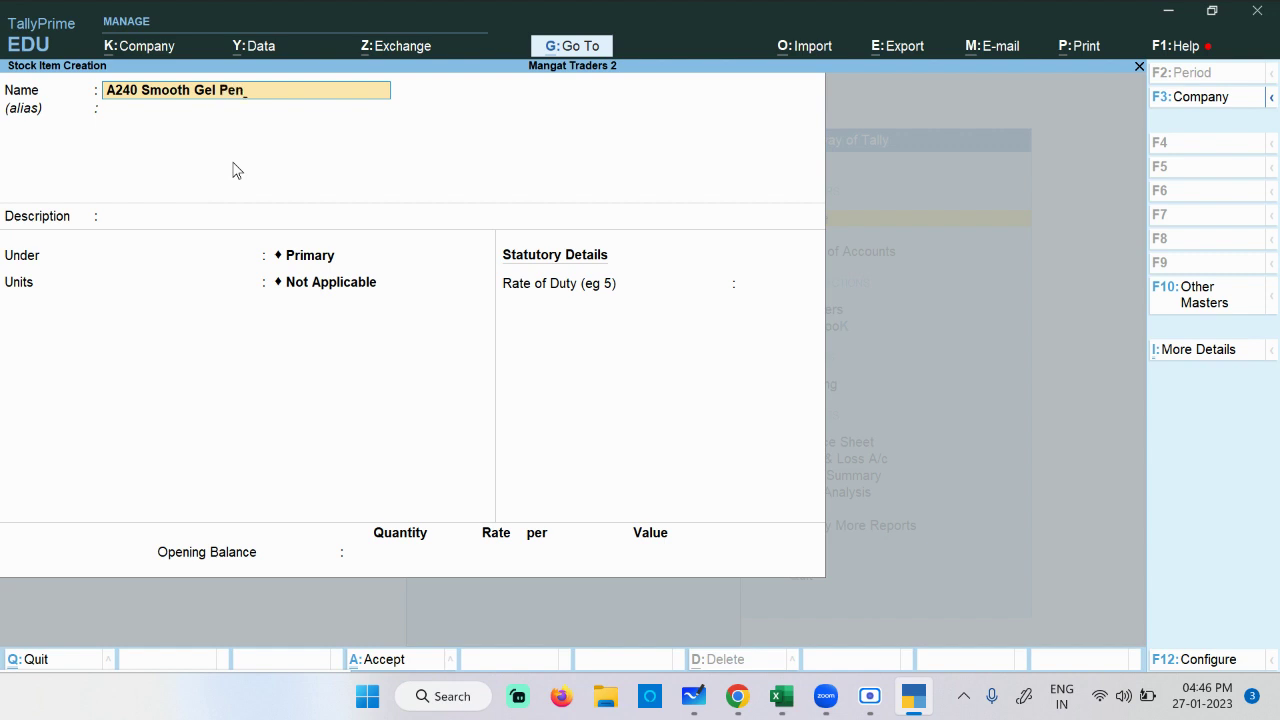
key(Return)
key(Return)
key(Return)
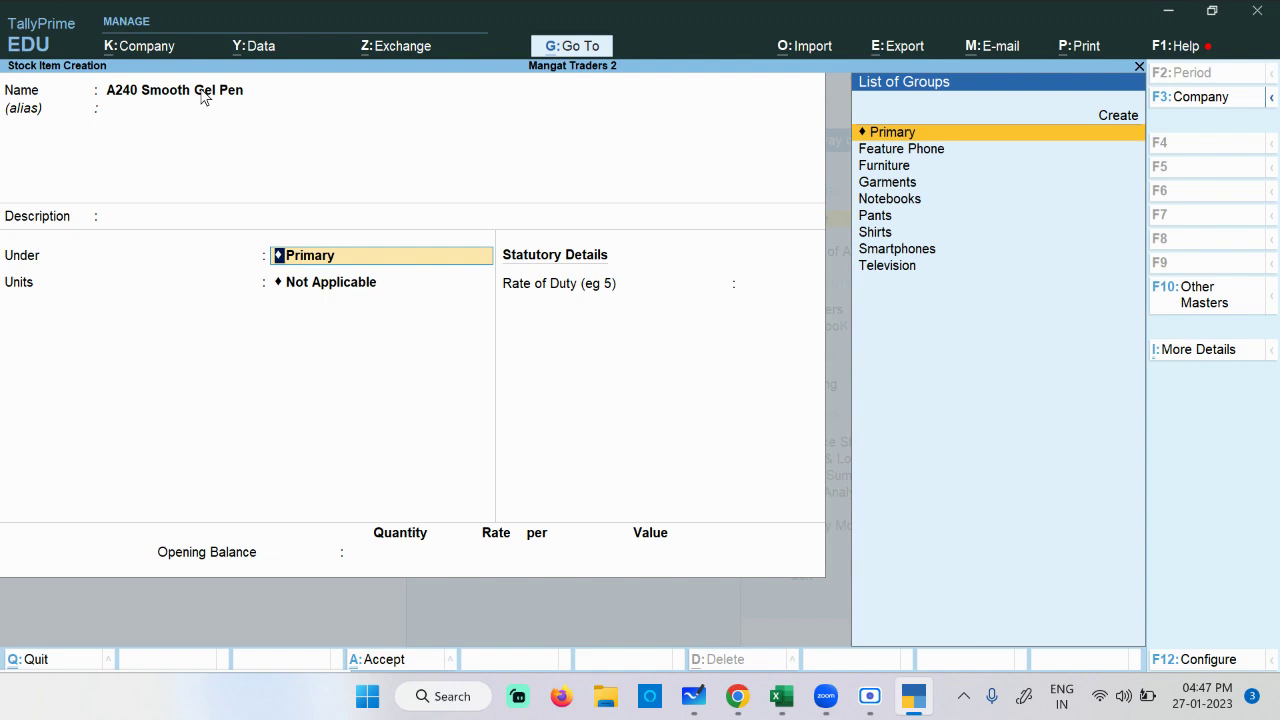
Step: Check the Ball Pen and Add Gel headings above A240 Smooth Gel in the PDF and return to TallyPrime
key(alt+Tab)
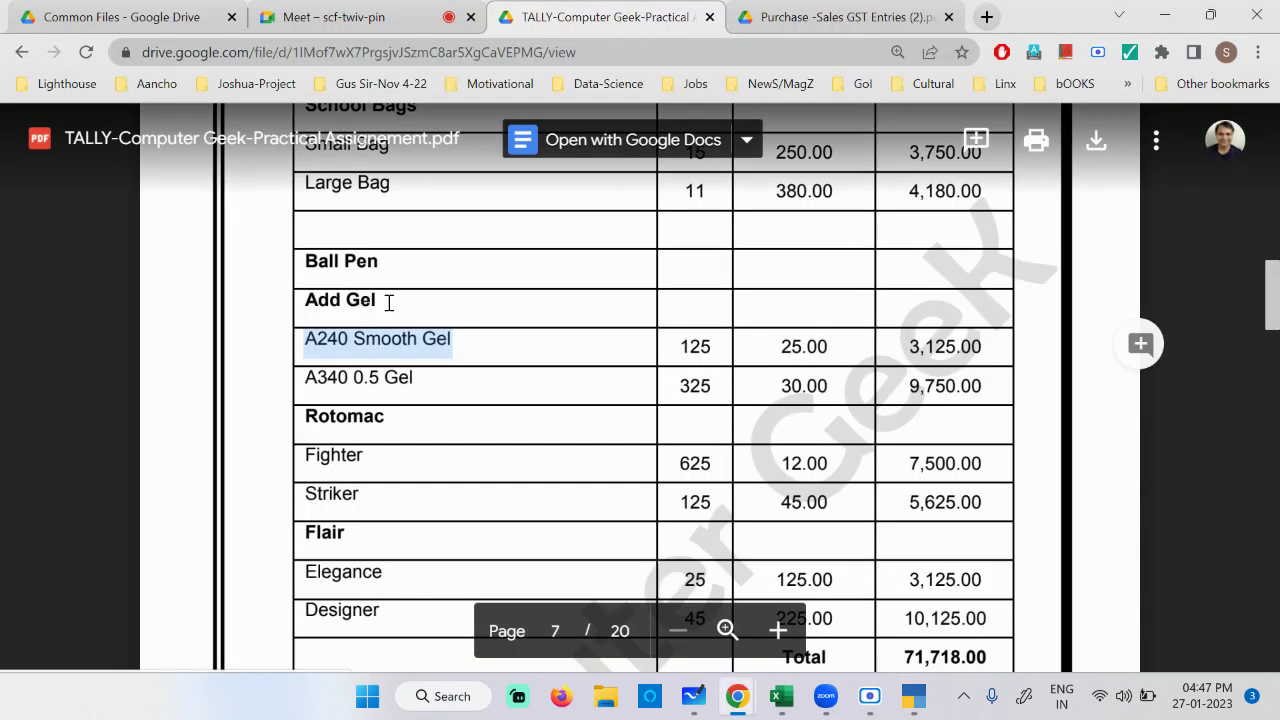
drag(307, 296, 291, 257)
key(alt+Tab)
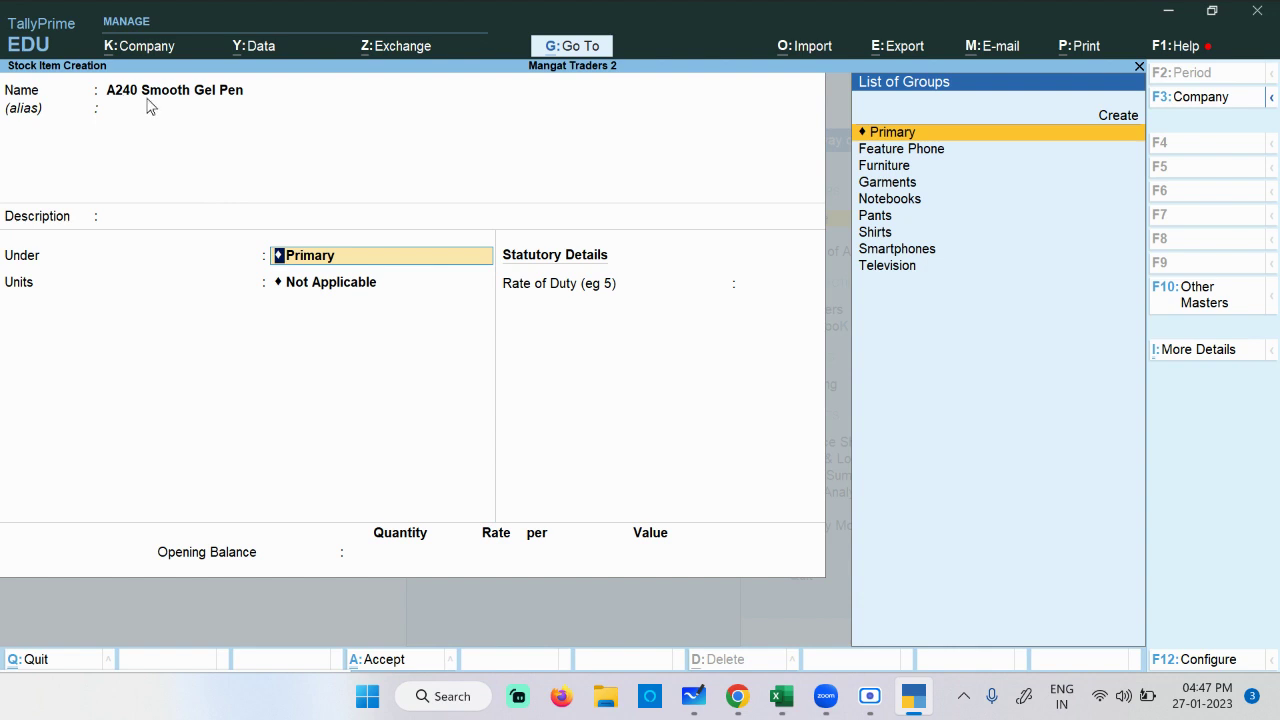
Step: Look through the existing stock groups for one that suits the A240 Smooth Gel Pen
key(Down)
key(Down)
key(Down)
key(Down)
key(Down)
key(Down)
key(Down)
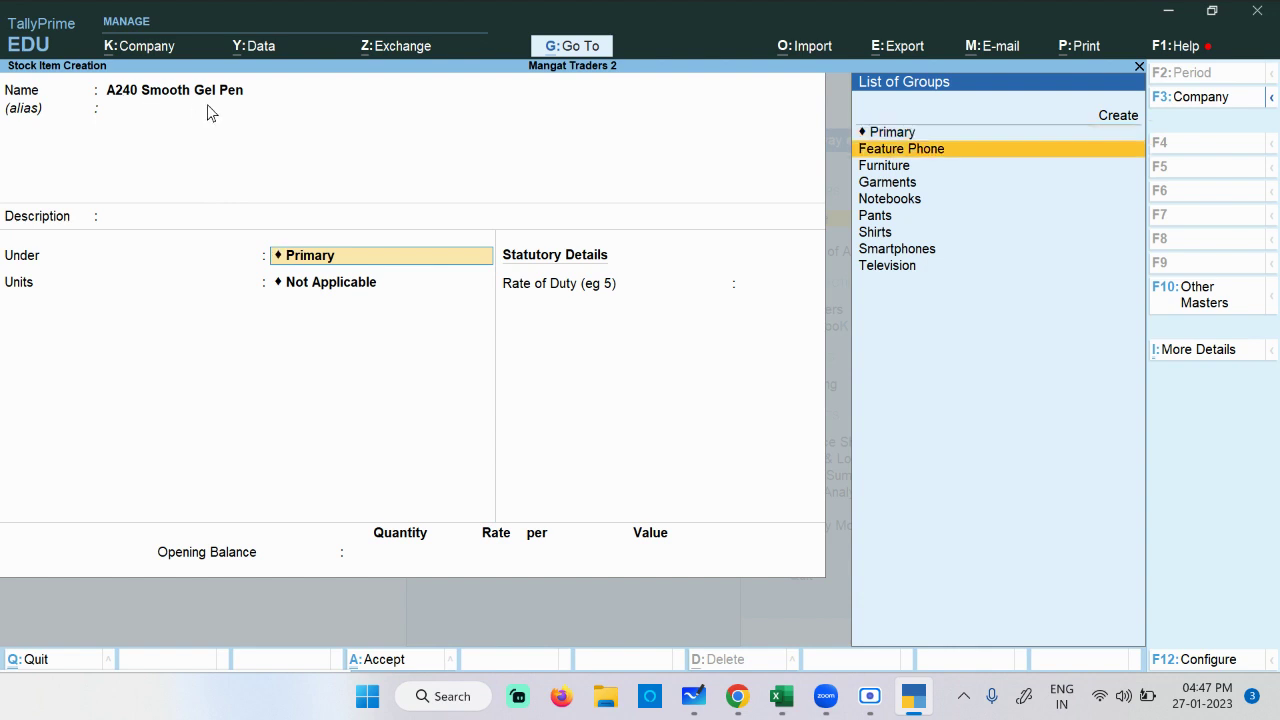
key(Down)
Step: Create a stock group named Ball Pens under Primary for the A240 Smooth Gel Pen and accept it
key(Up)
key(Up)
key(Up)
key(Up)
key(Up)
key(Up)
key(Up)
key(Up)
key(Up)
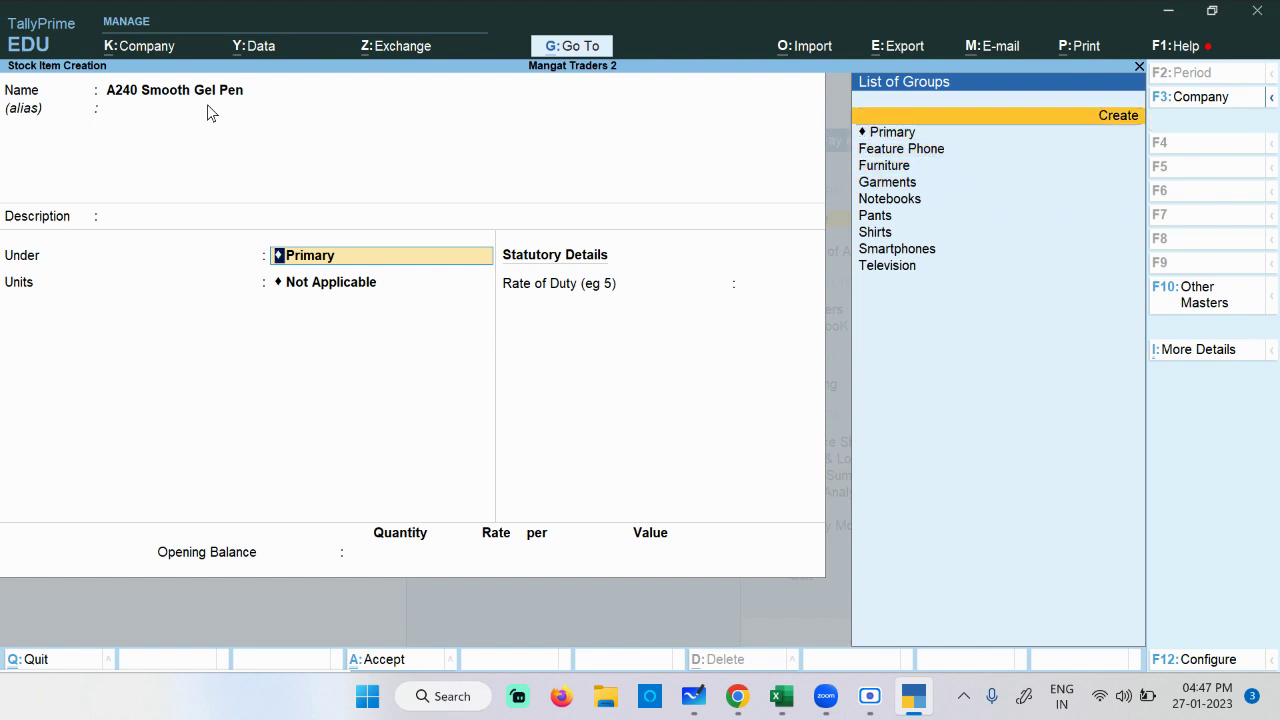
key(Return)
text(Ba)
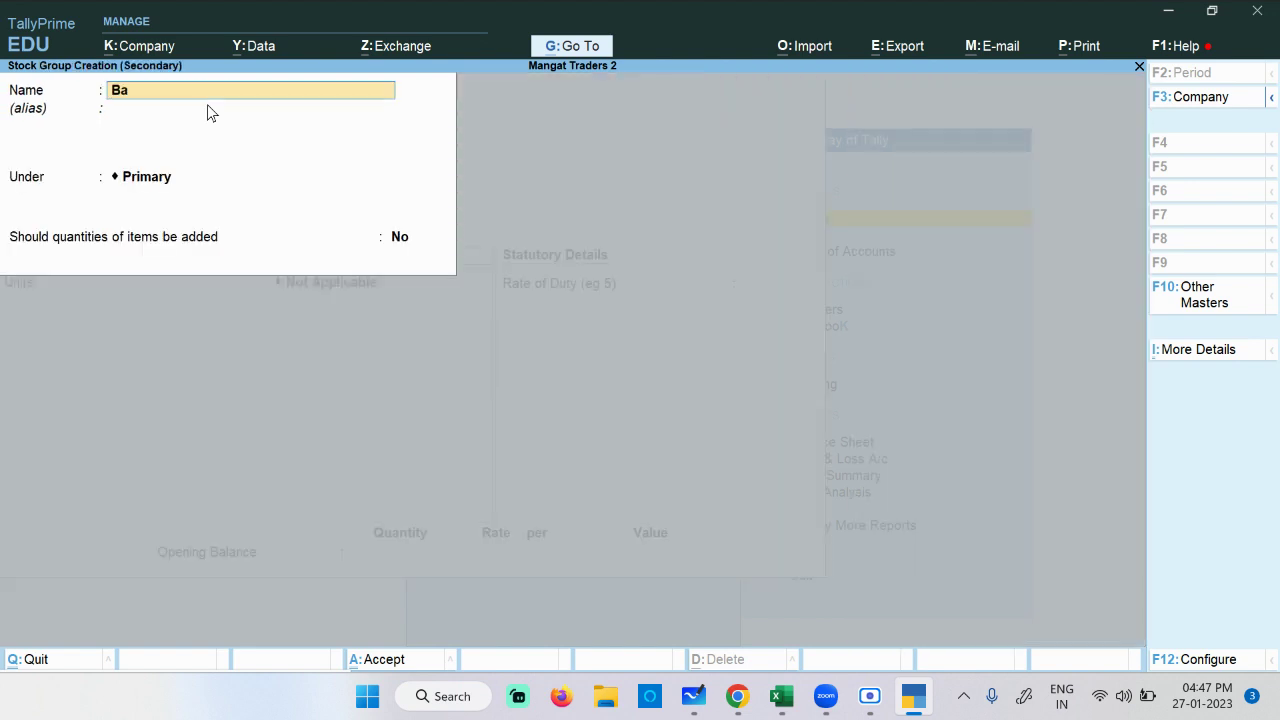
text(ll Pens)
key(Return)
key(Return)
key(Return)
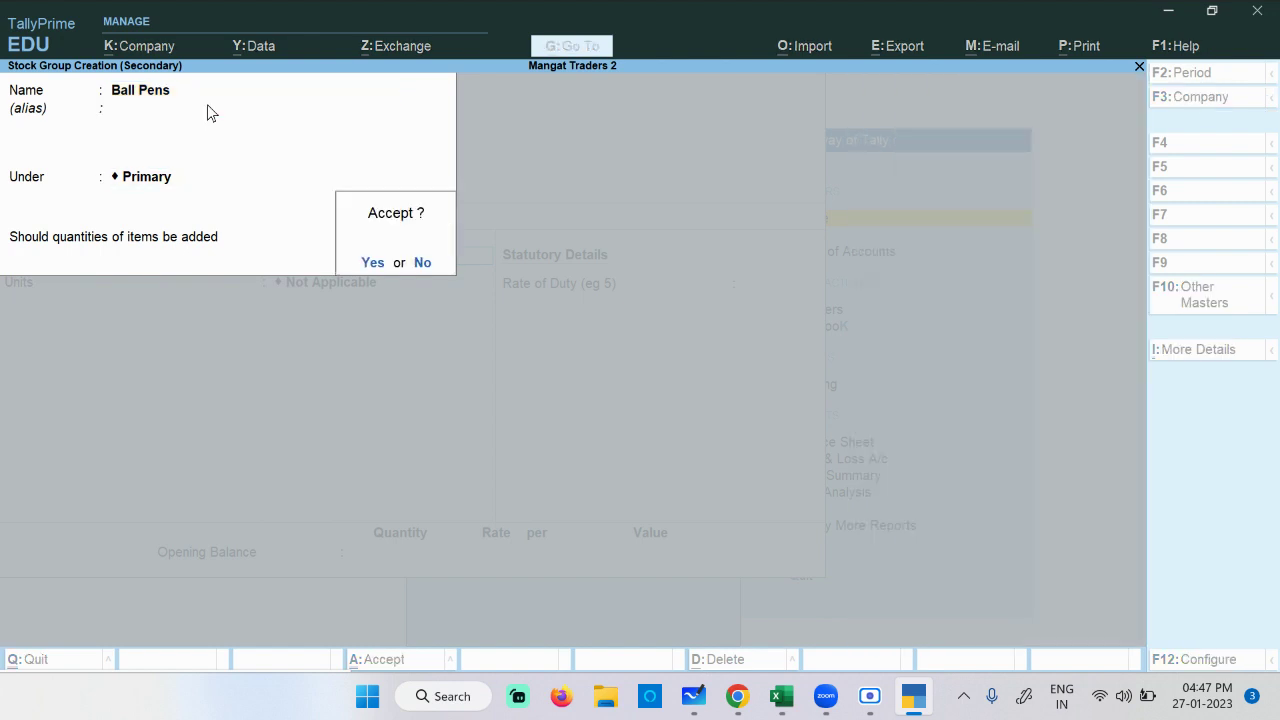
key(Return)
Step: Set the A240 Smooth Gel Pen's units to nos and its alternate units to Not Applicable
key(Down)
key(Down)
key(Down)
key(Down)
key(Down)
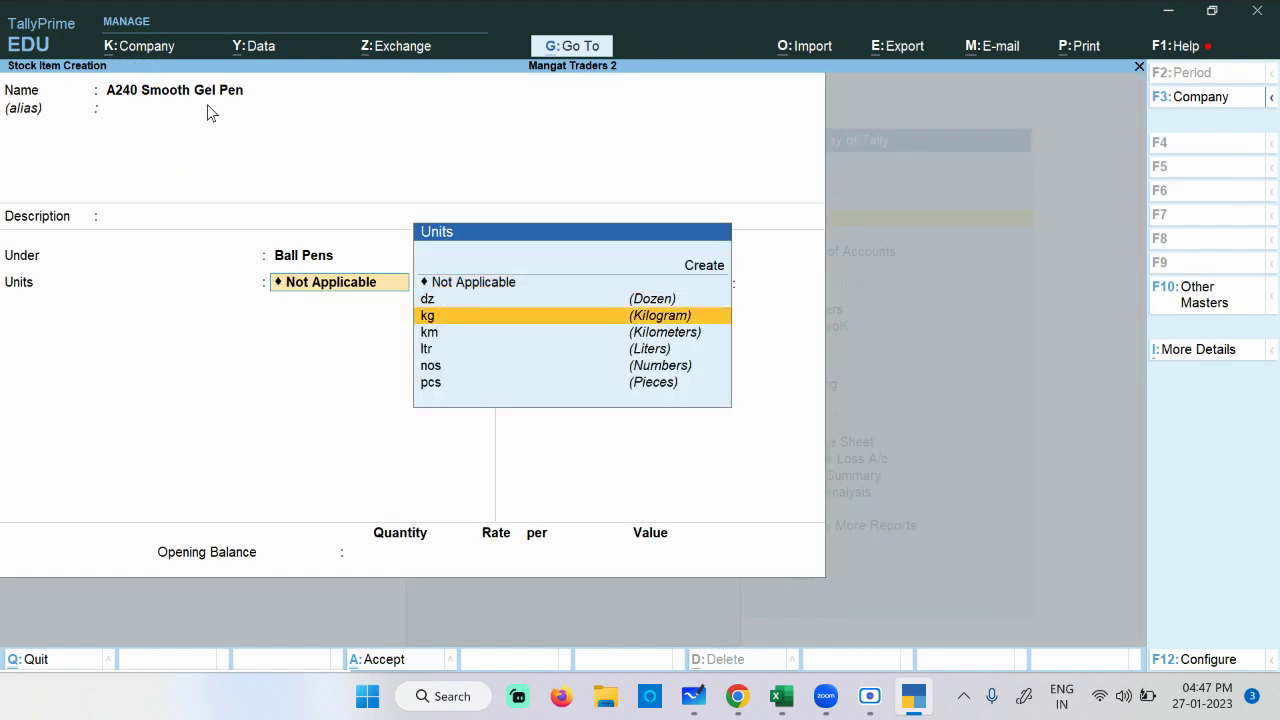
key(Return)
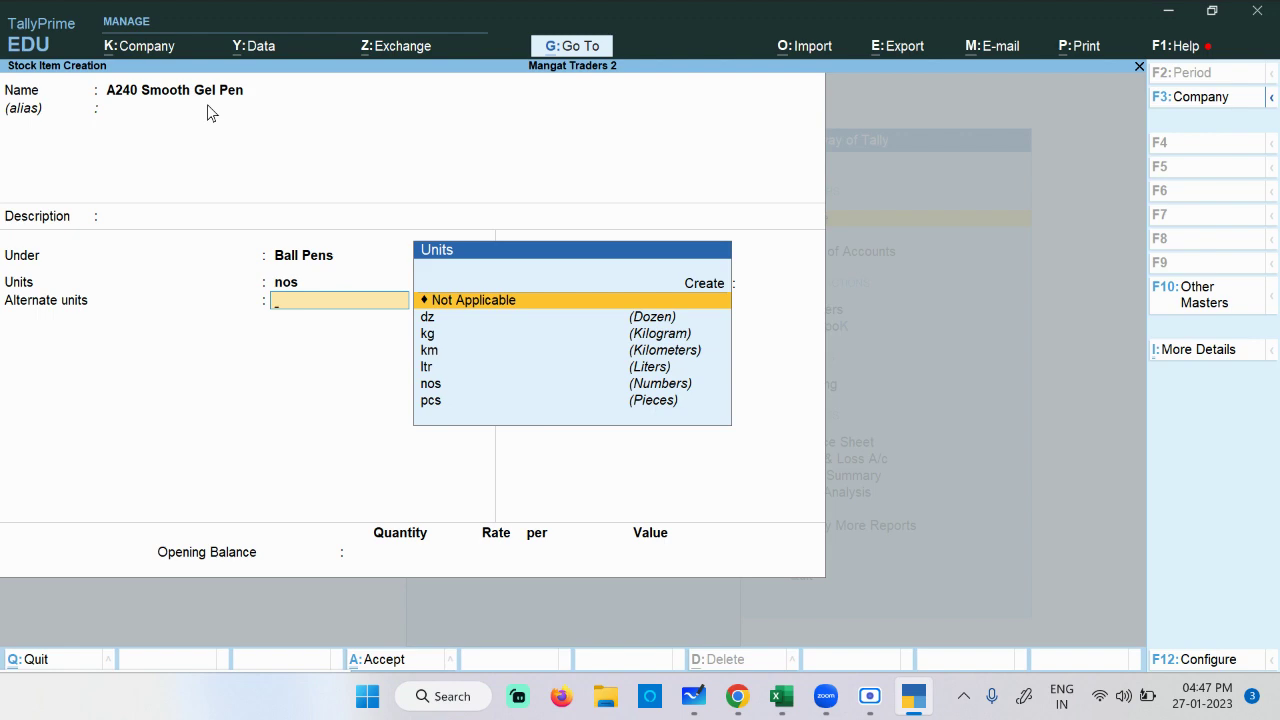
key(Return)
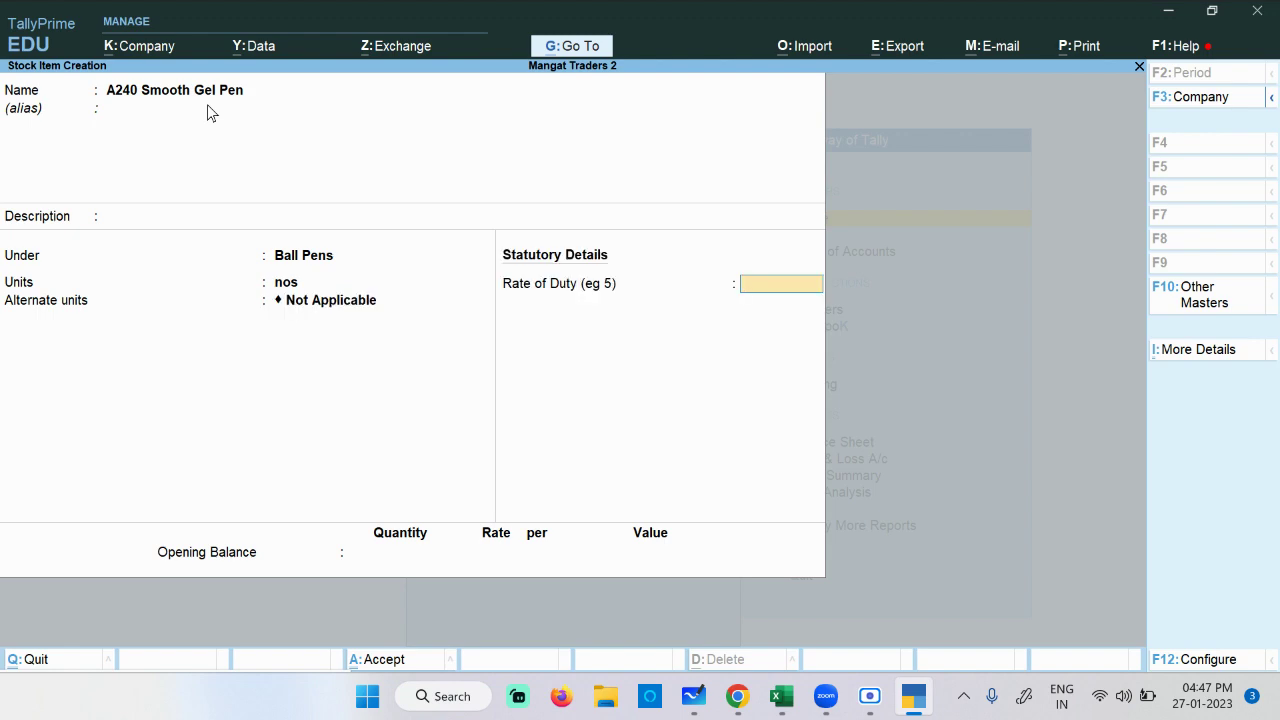
Step: Magnify the item form and mark up the A240 Smooth Gel Pen name, the Ball Pens group and the nos unit
key(ctrl)
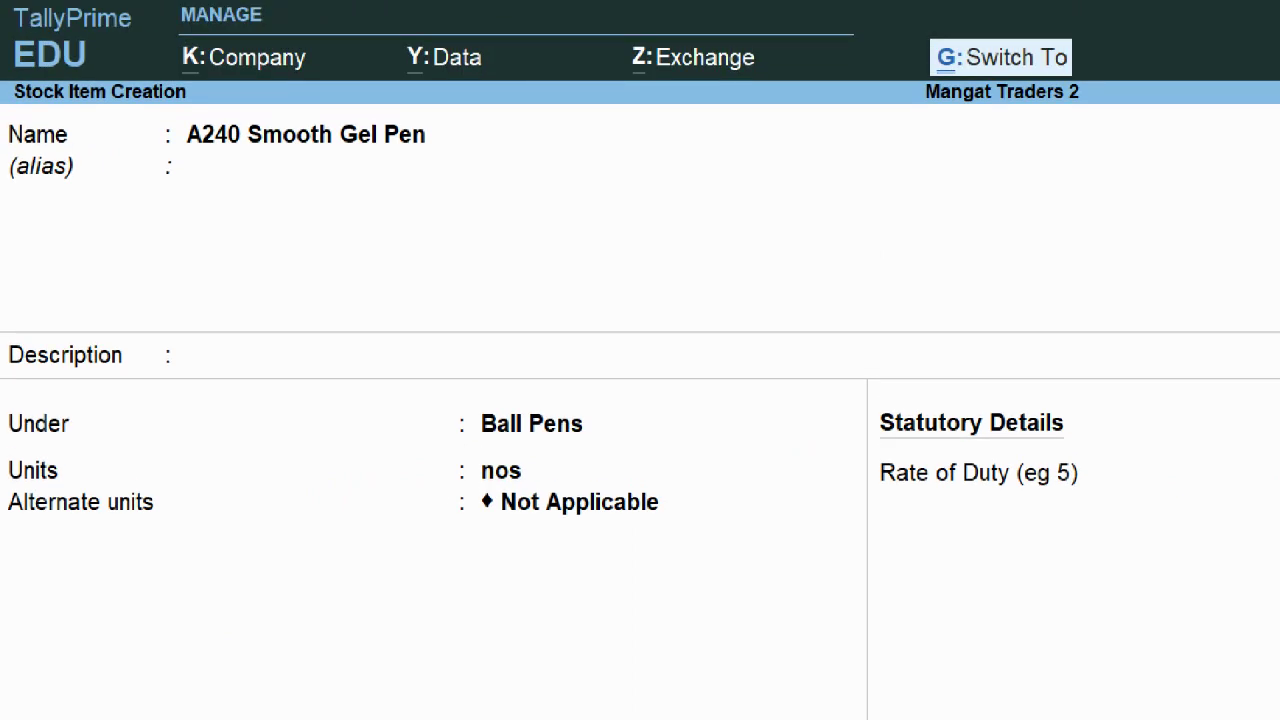
mouse_move(138, 164)
mouse_down()
mouse_move(389, 177)
mouse_move(420, 105)
mouse_move(105, 145)
mouse_move(162, 169)
mouse_up()
drag(122, 346, 361, 434)
mouse_move(622, 405)
mouse_down()
mouse_move(502, 360)
mouse_move(460, 440)
mouse_move(612, 456)
mouse_move(624, 406)
mouse_up()
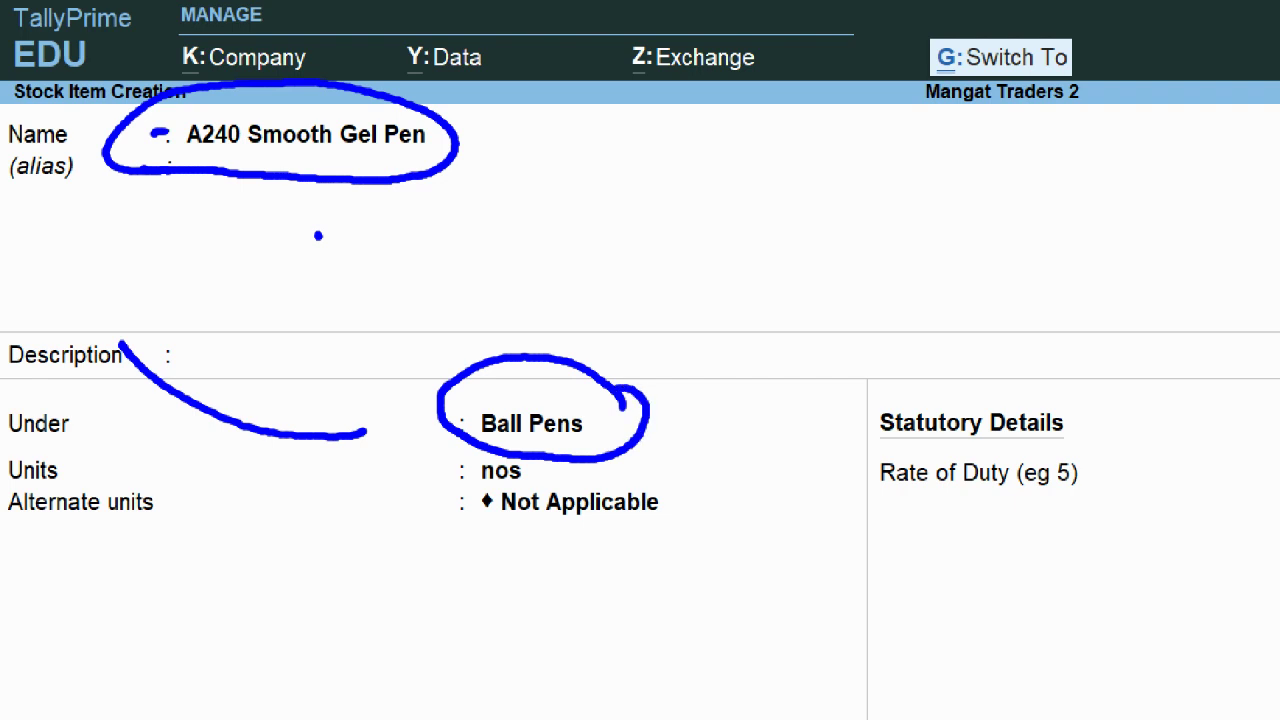
drag(70, 451, 372, 492)
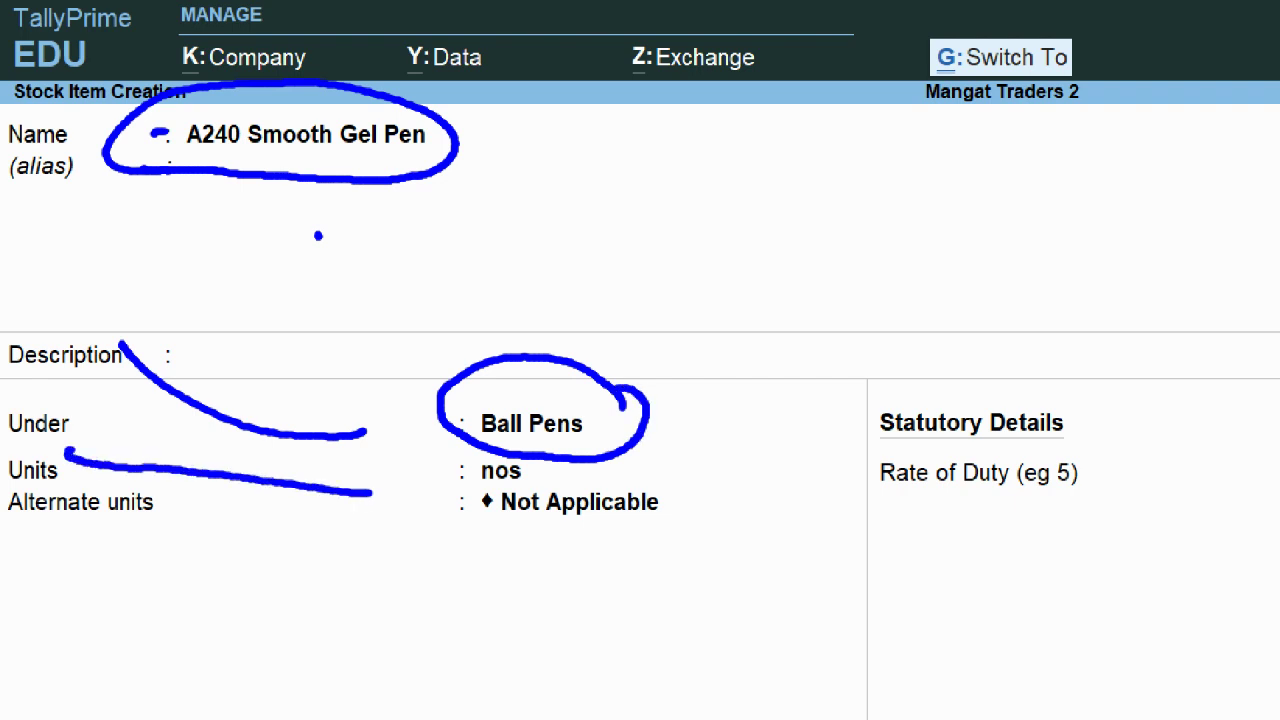
mouse_move(555, 472)
mouse_down()
mouse_move(410, 480)
mouse_move(575, 466)
mouse_move(540, 450)
mouse_up()
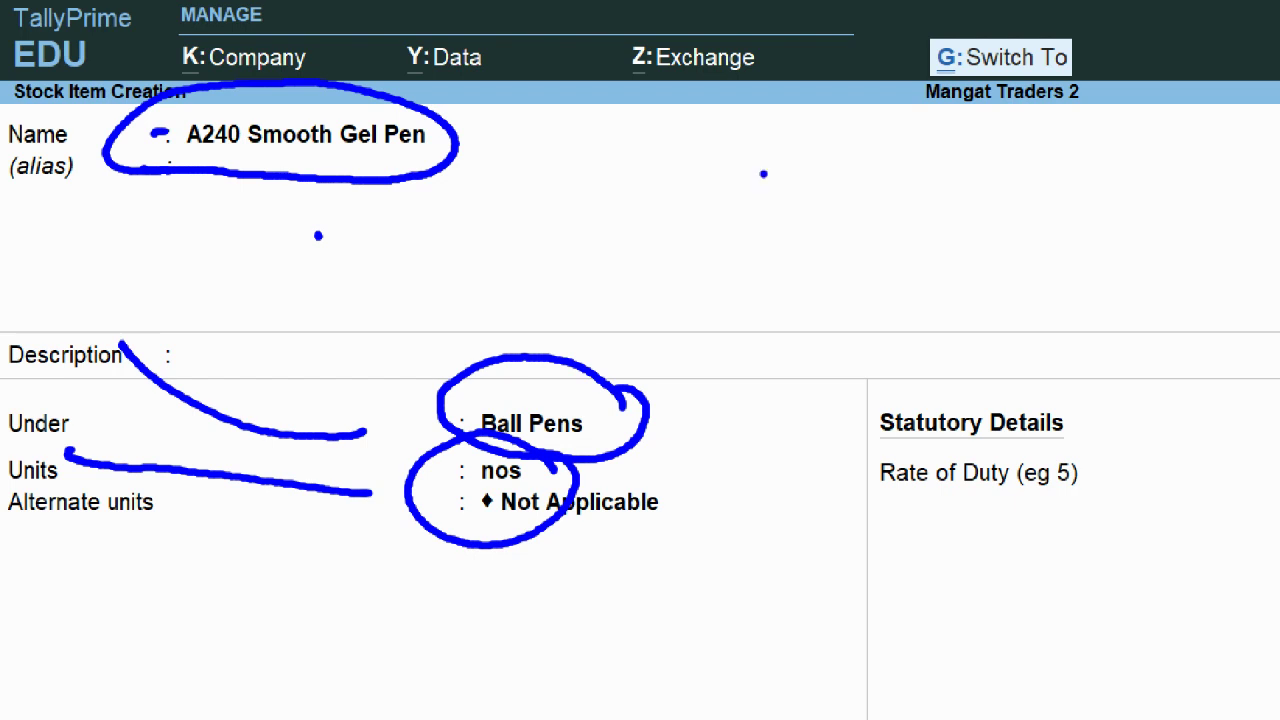
Step: Handwrite the example "Vivo V3", "Smartphone", "nos / pcs" with connecting arrows on the magnified view and exit the annotation
mouse_move(712, 124)
mouse_down()
mouse_move(738, 158)
mouse_move(760, 118)
mouse_up()
mouse_move(774, 130)
mouse_down()
mouse_move(777, 158)
mouse_move(824, 122)
mouse_move(940, 122)
mouse_move(990, 158)
mouse_move(946, 160)
mouse_up()
mouse_move(618, 242)
mouse_down()
mouse_move(700, 290)
mouse_move(796, 258)
mouse_move(780, 302)
mouse_move(922, 296)
mouse_move(950, 262)
mouse_move(1036, 300)
mouse_move(1070, 280)
mouse_move(1148, 290)
mouse_move(1146, 320)
mouse_up()
mouse_move(764, 330)
mouse_down()
mouse_move(716, 416)
mouse_move(748, 402)
mouse_move(858, 404)
mouse_move(882, 440)
mouse_move(944, 398)
mouse_up()
mouse_move(972, 390)
mouse_down()
mouse_move(950, 416)
mouse_move(984, 422)
mouse_up()
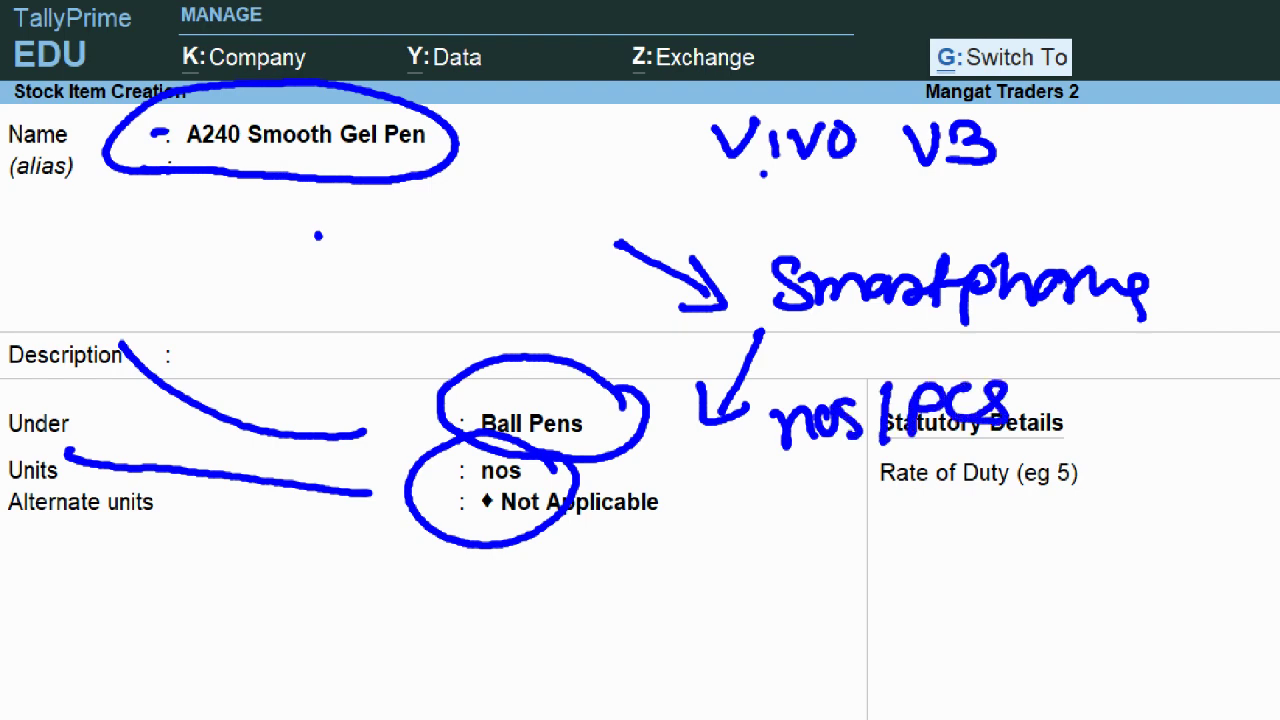
key(Escape)
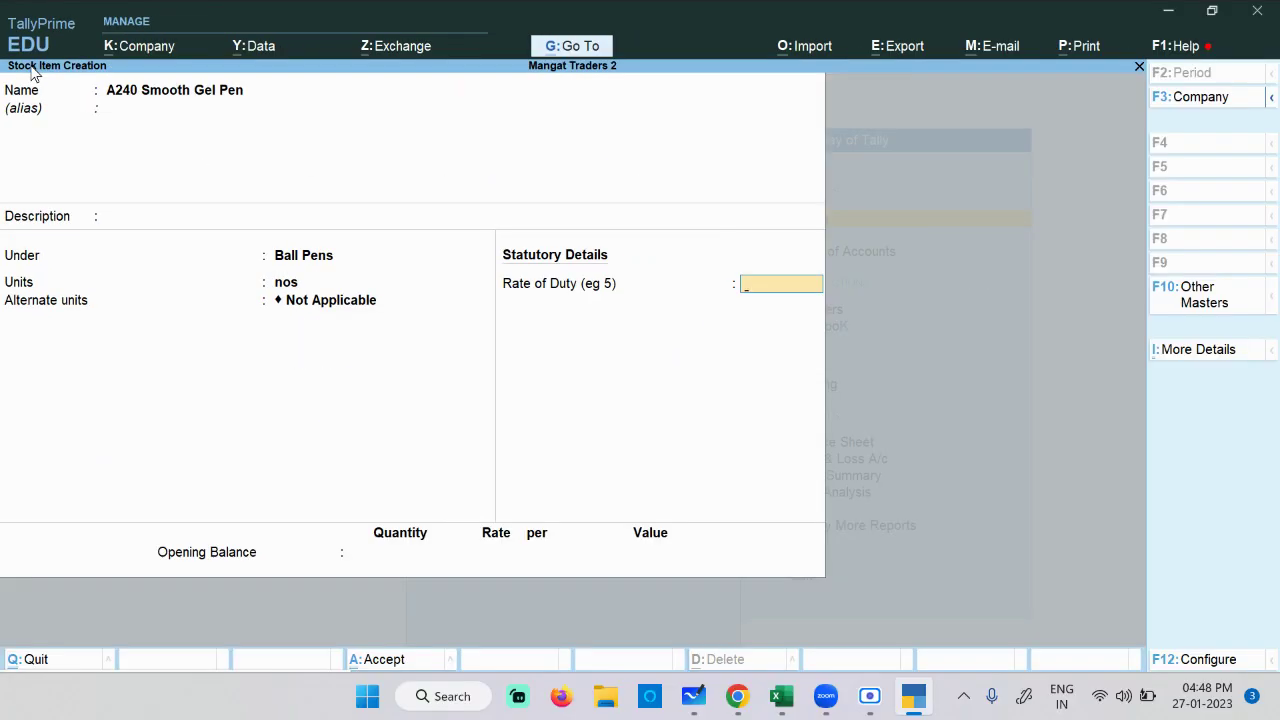
Step: Set the rate of duty to 0, leave the opening balance blank and save the A240 Smooth Gel Pen item
key(Return)
key(Return)
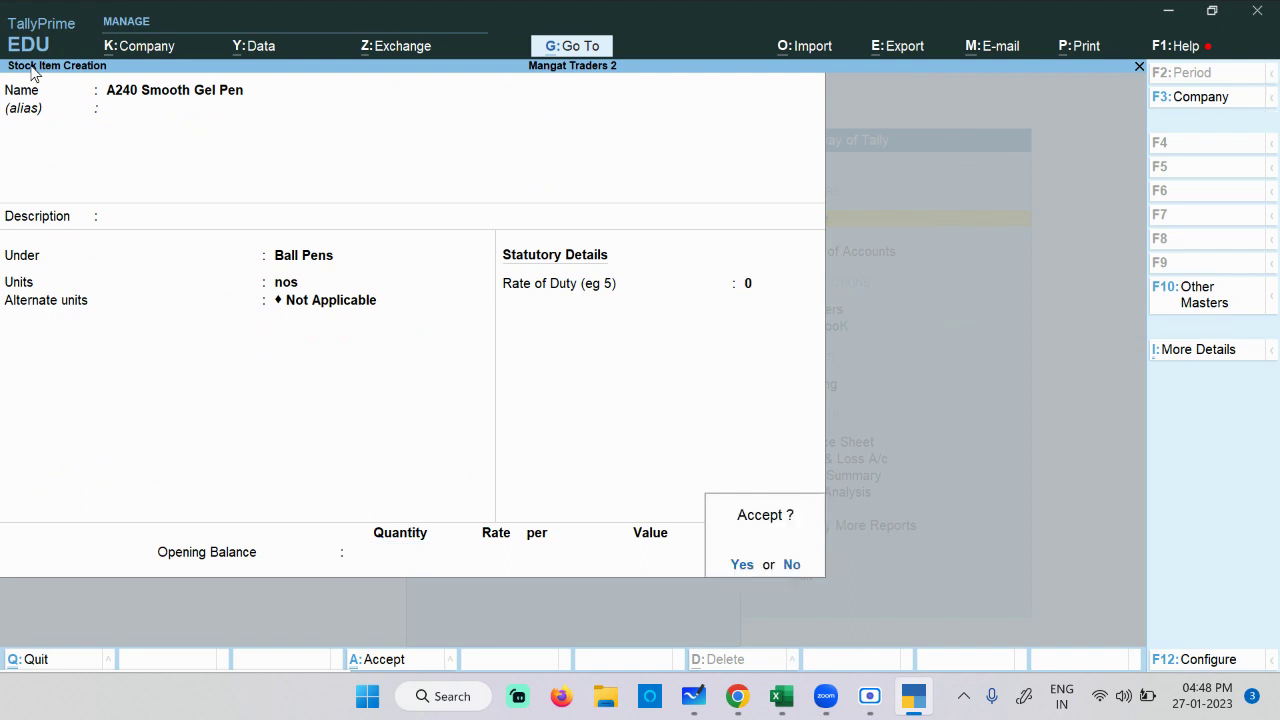
key(Return)
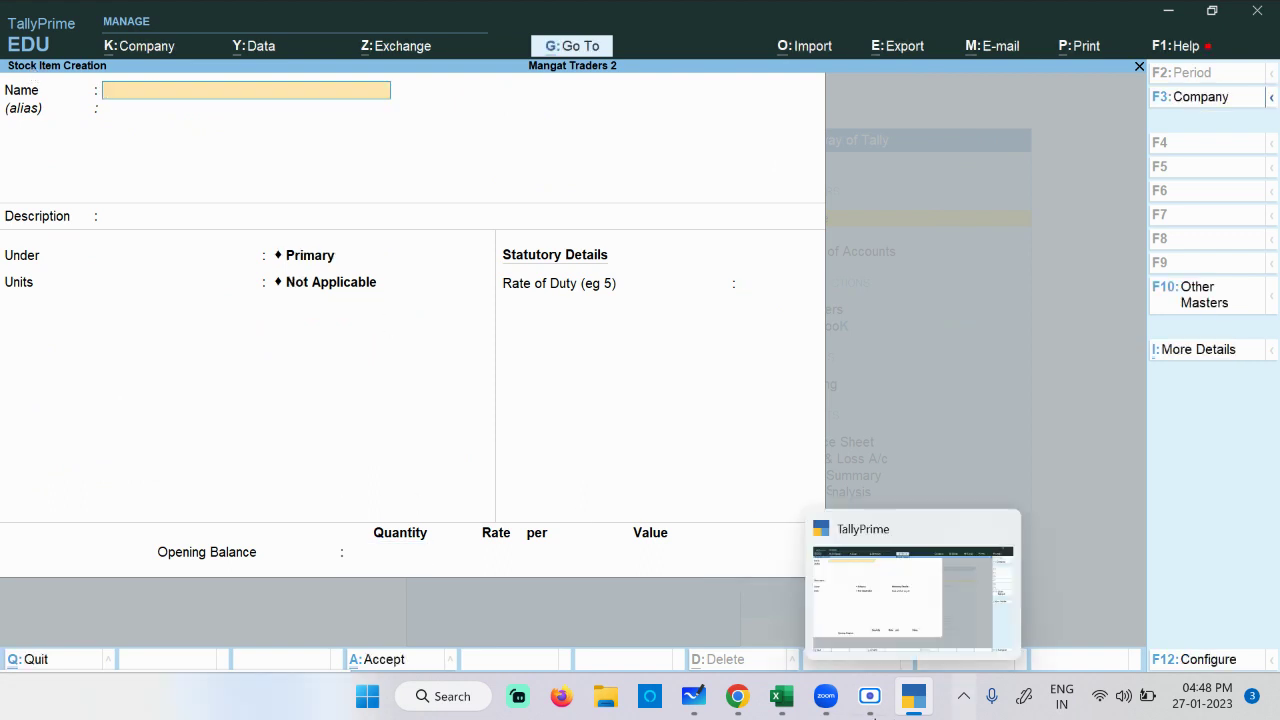
Step: Copy "Desks" from the Purchase-Sales GST Entries PDF in Chrome into TallyPrime as the item name, leaving alias and description blank
click(737, 696)
click(615, 630)
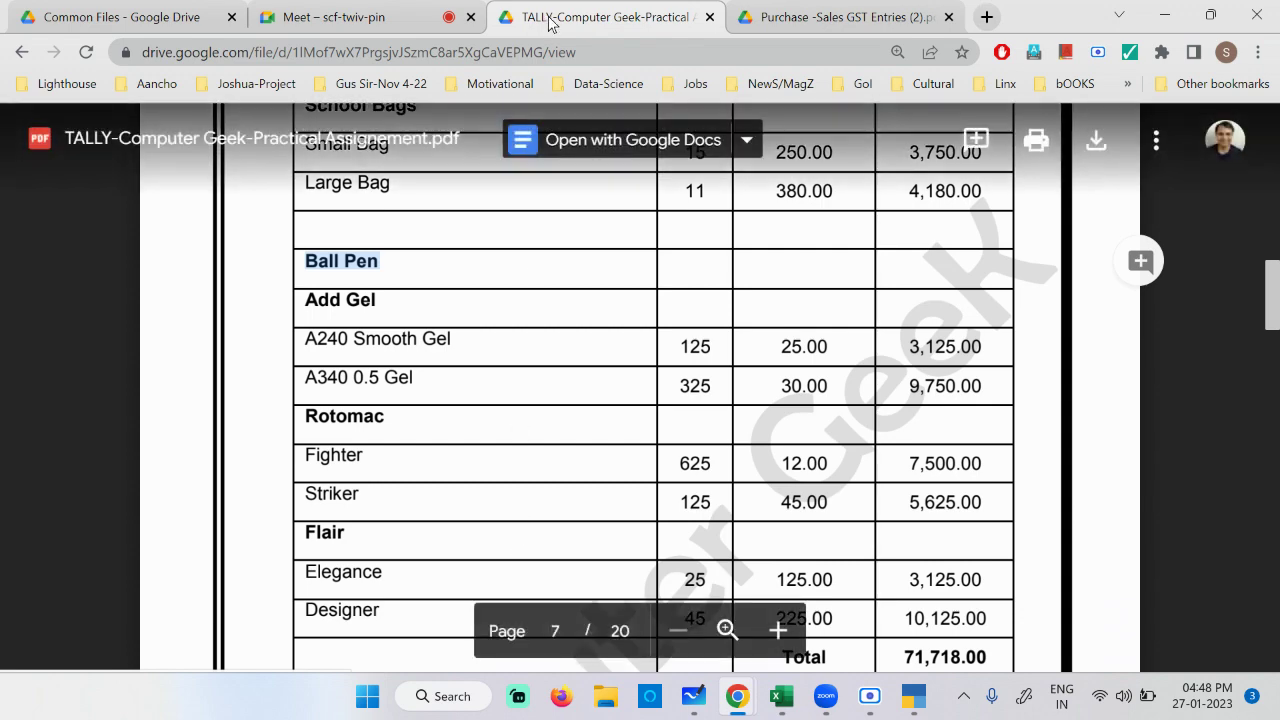
click(812, 25)
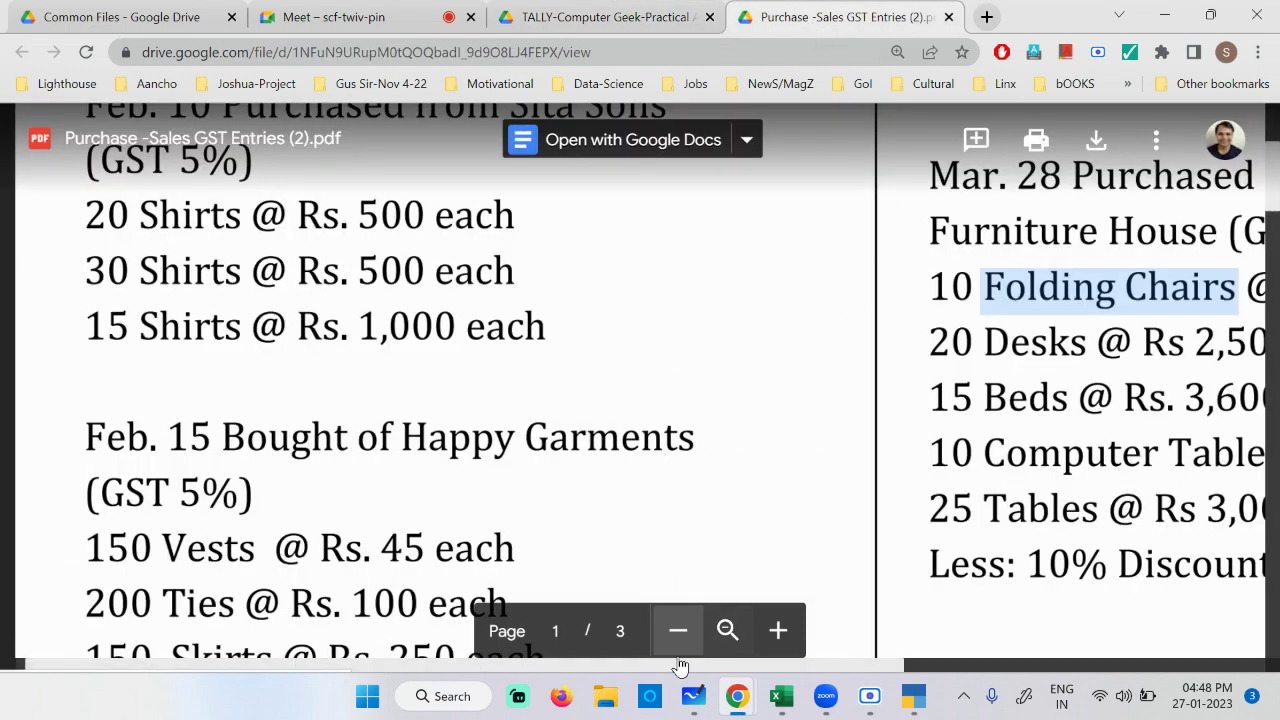
drag(305, 666, 608, 676)
drag(552, 343, 615, 345)
click(615, 345)
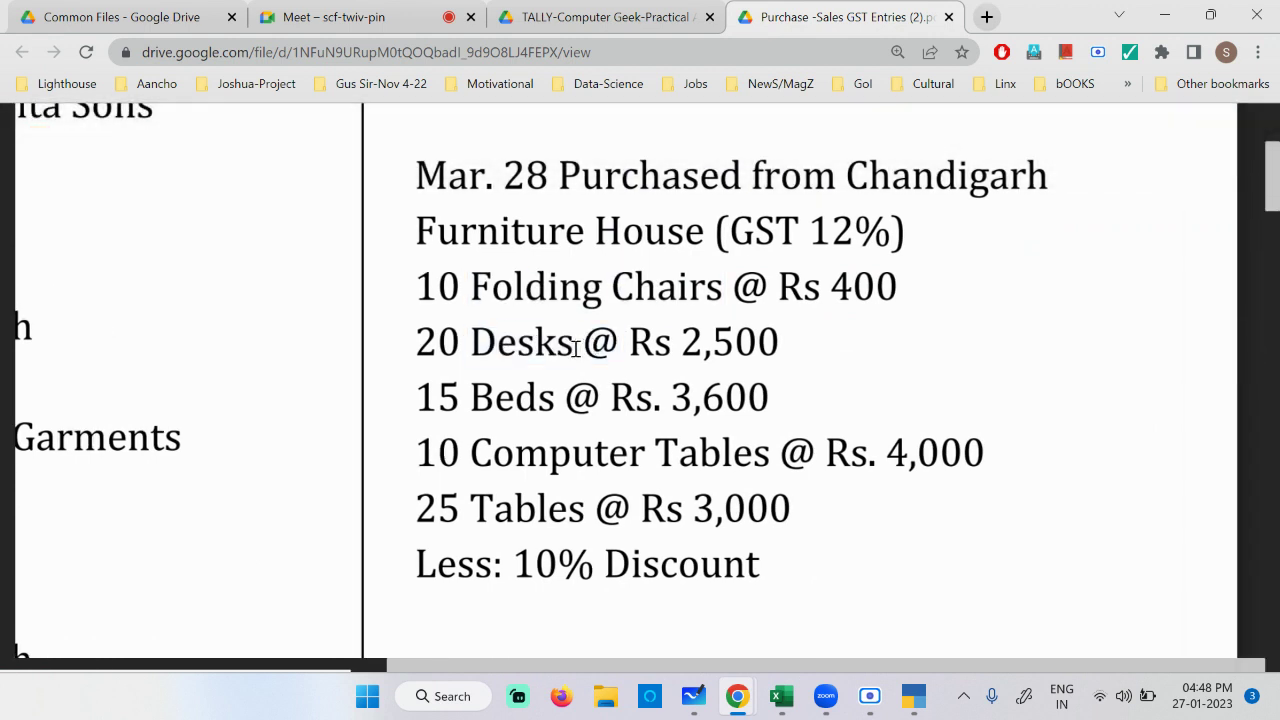
double_click(506, 347)
key(ctrl+c)
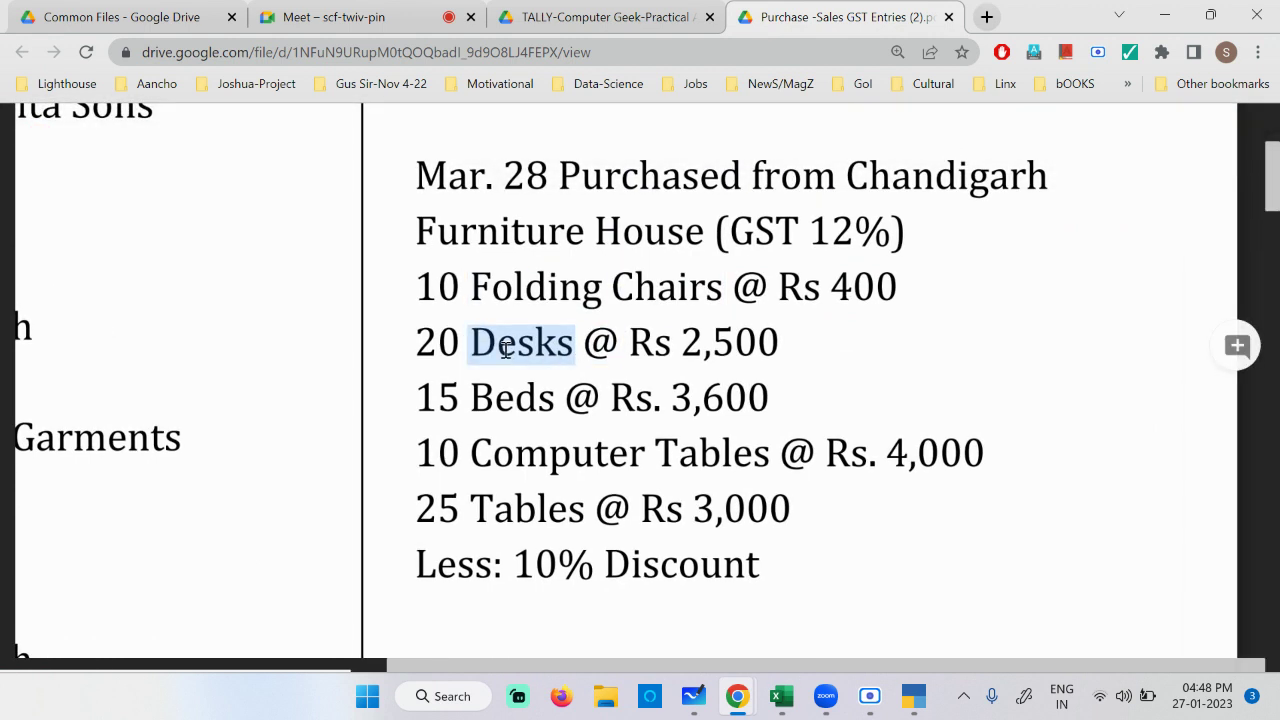
key(alt+Tab)
key(ctrl+v)
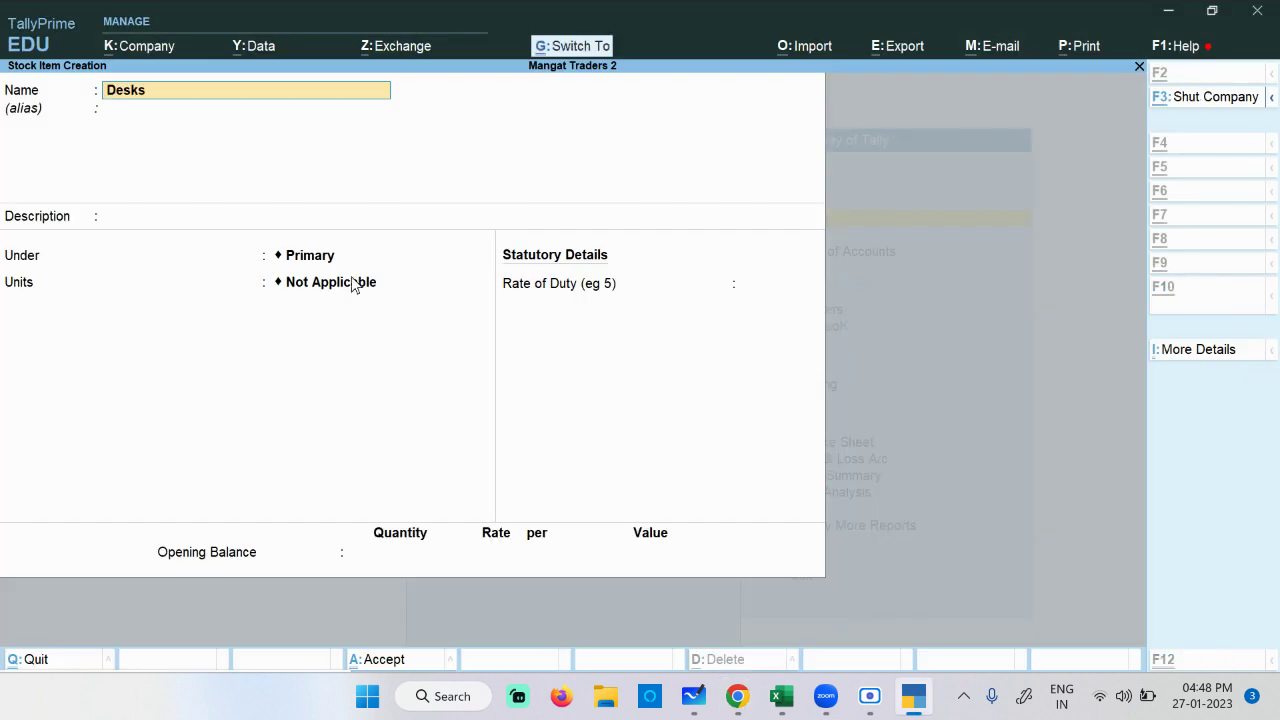
key(Return)
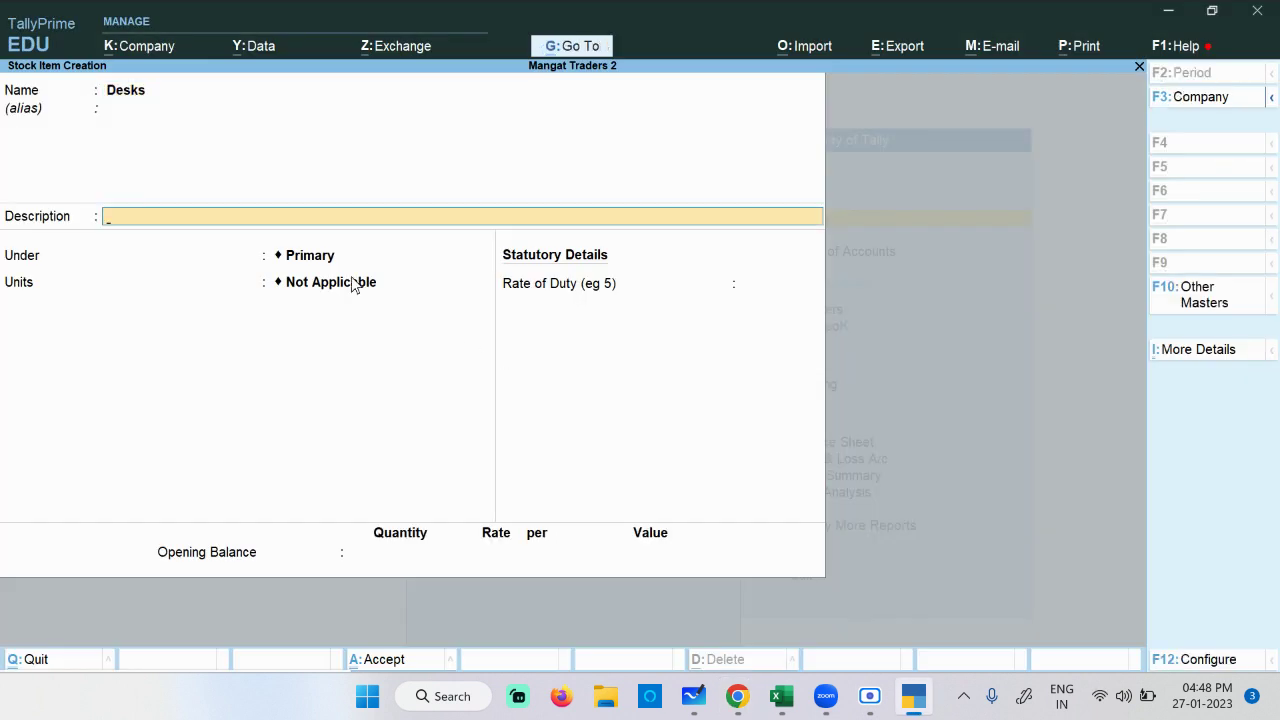
key(Return)
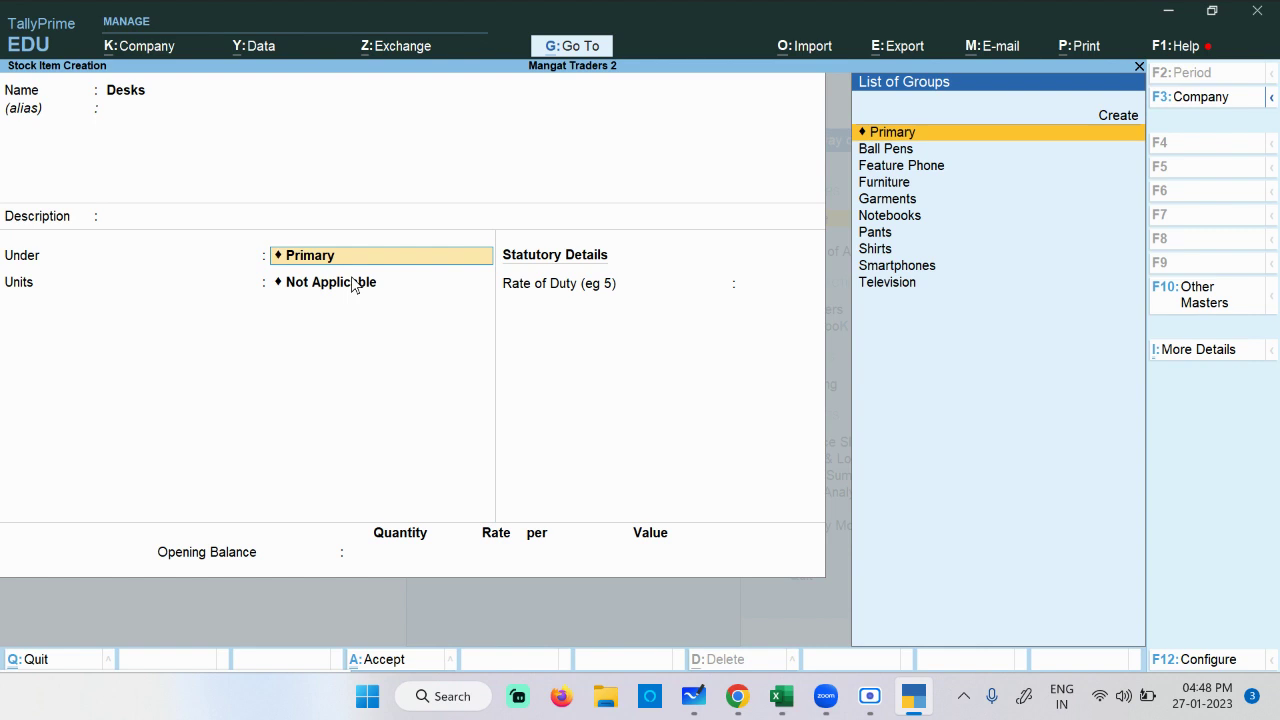
Step: Place Desks under the Furniture group with units nos and alternate units Not Applicable
key(Down)
key(Down)
key(Down)
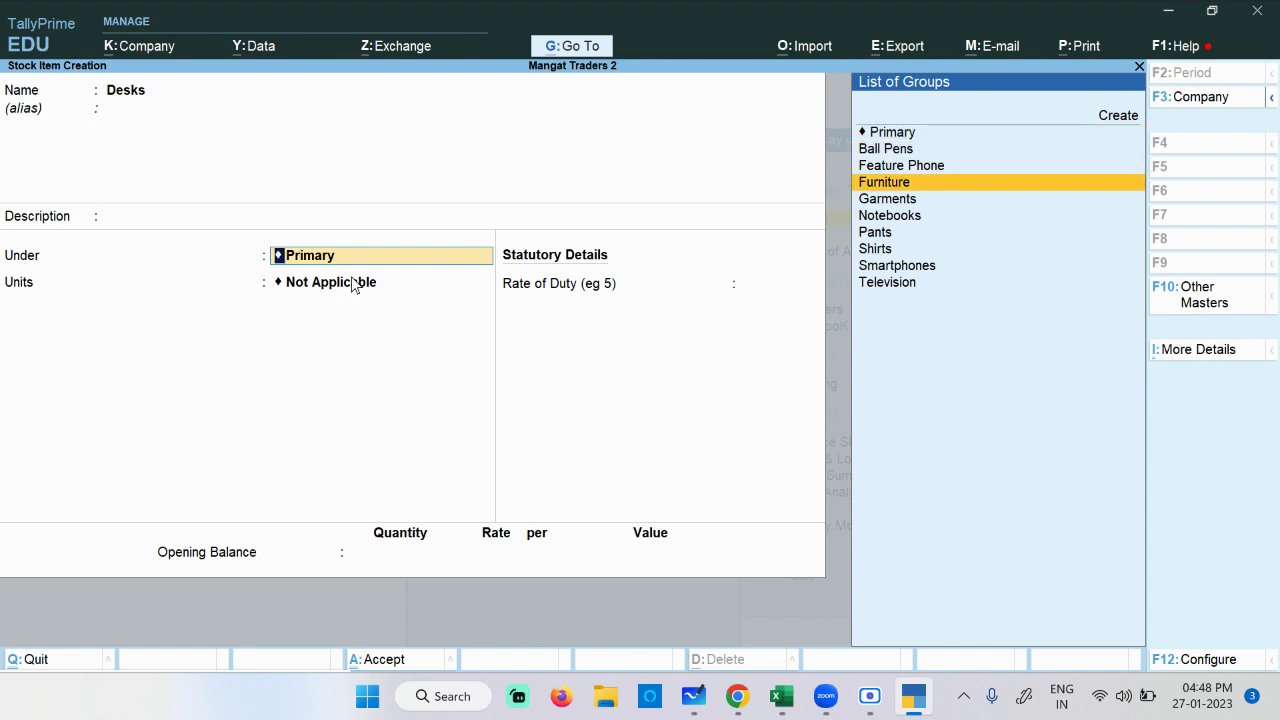
key(Return)
key(Down)
key(Down)
key(Down)
key(Down)
key(Down)
key(Return)
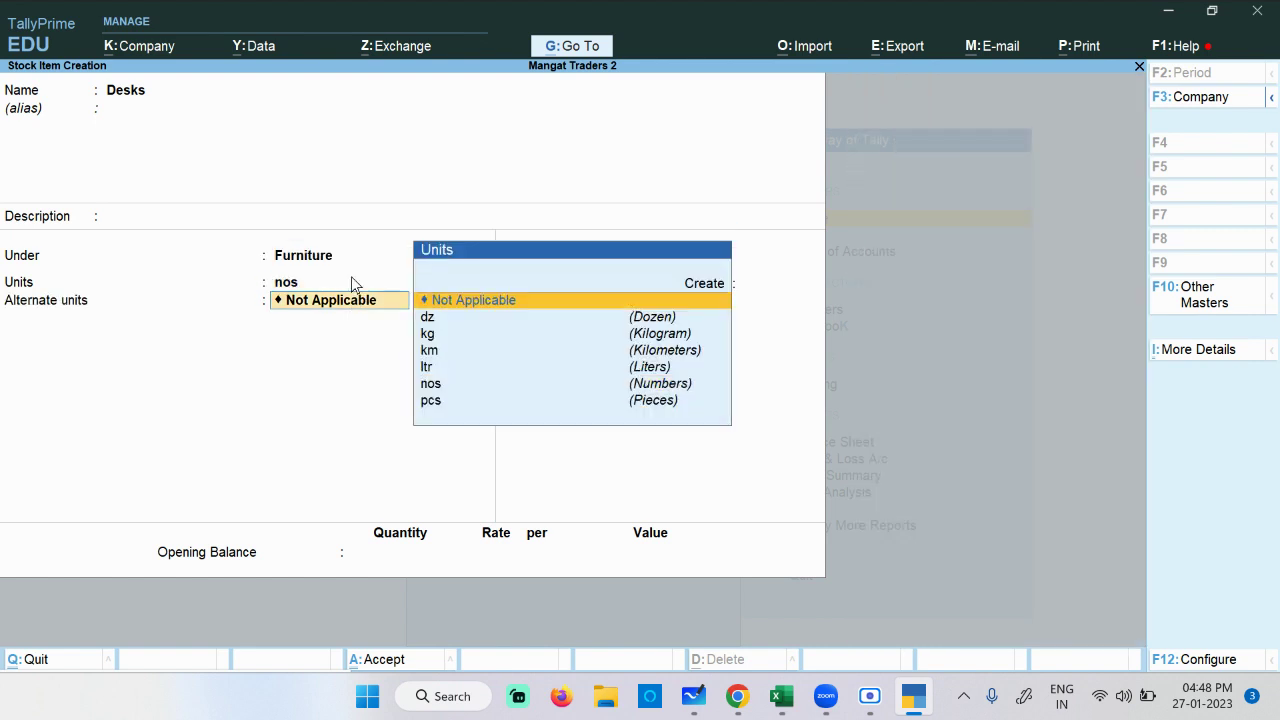
key(Return)
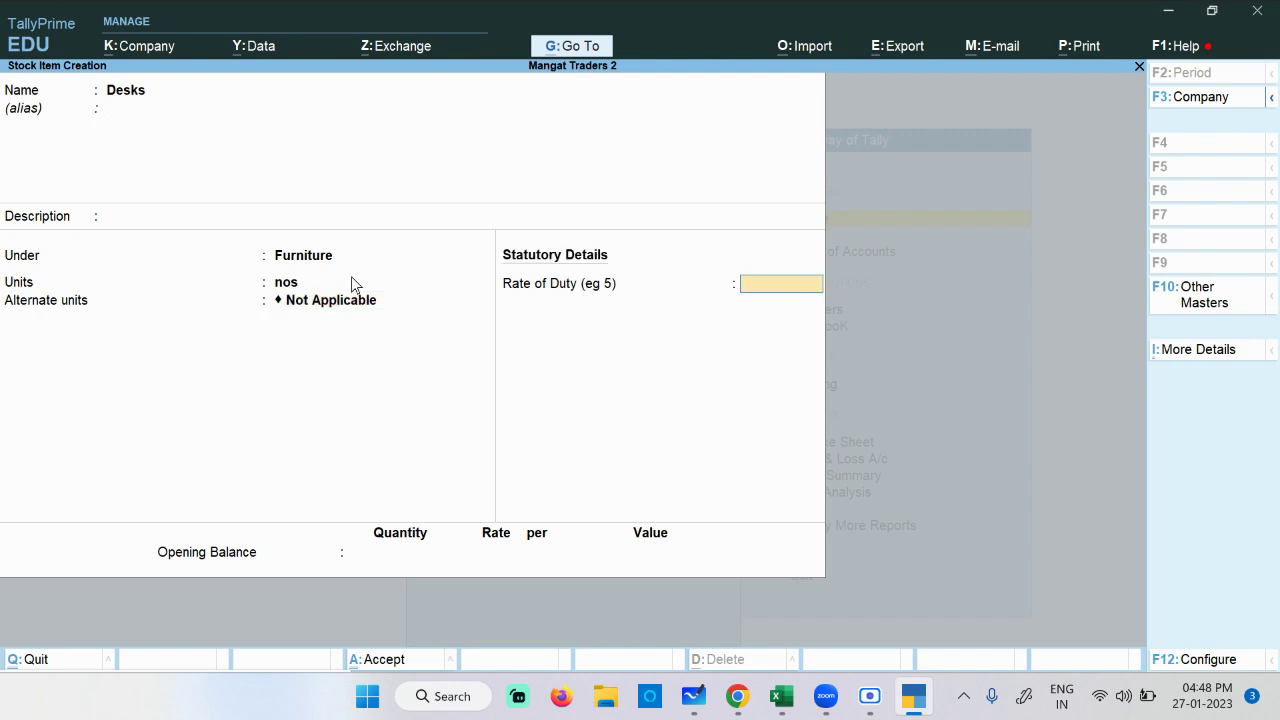
Step: Set the rate of duty to 8, leave the opening balance blank and save the Desks item
text(8)
key(Return)
key(Return)
key(Return)
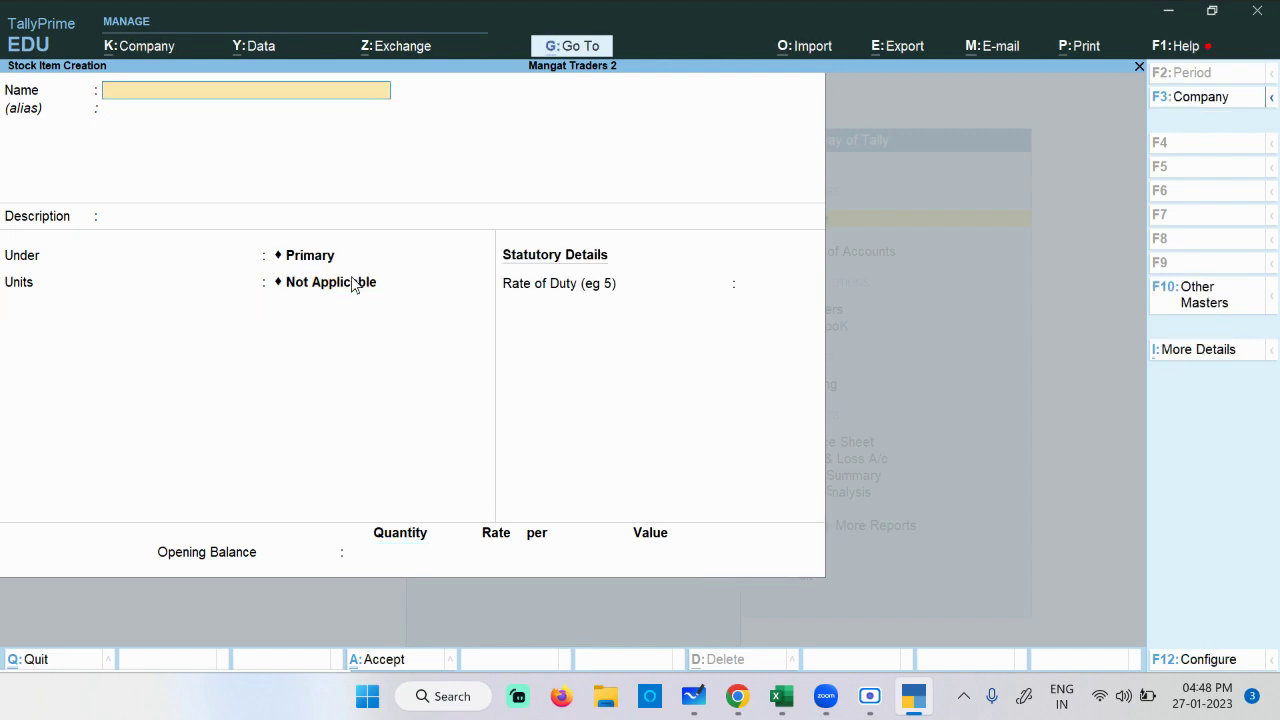
Step: Copy "Beds" from the GST entries PDF in Chrome into TallyPrime as the item name, leaving alias and description blank
key(alt+Tab)
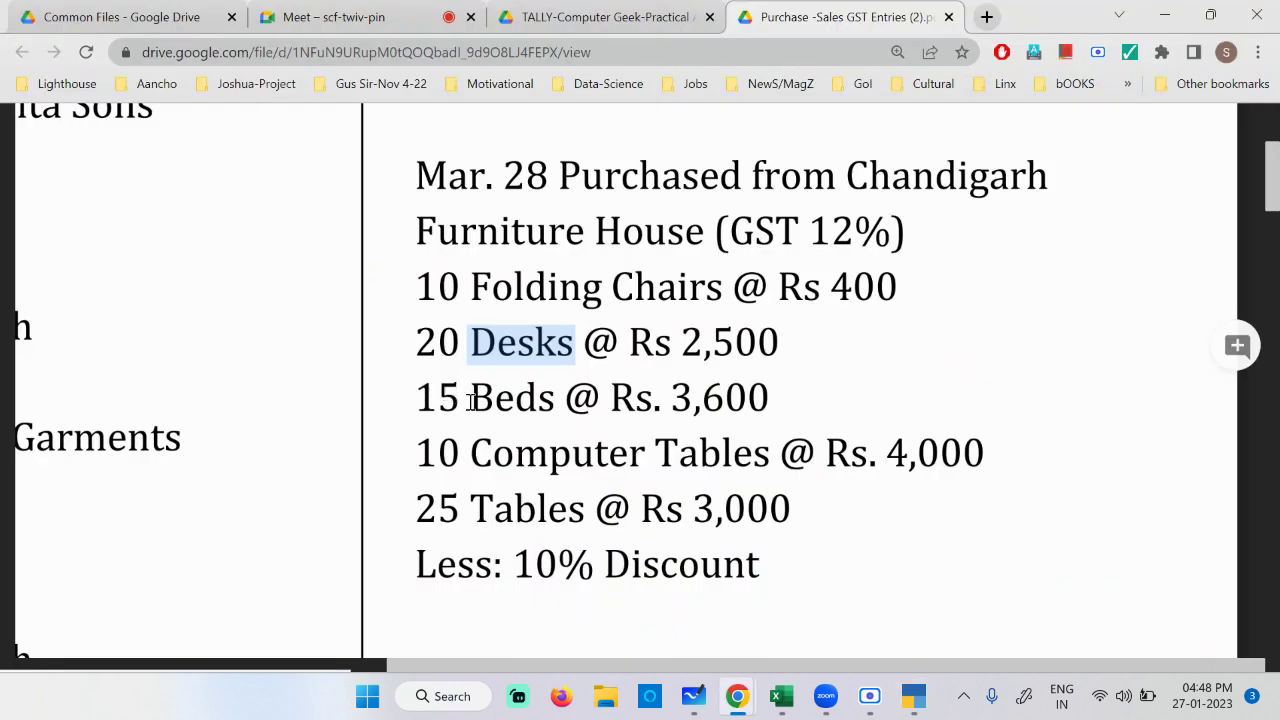
click(508, 396)
double_click(508, 396)
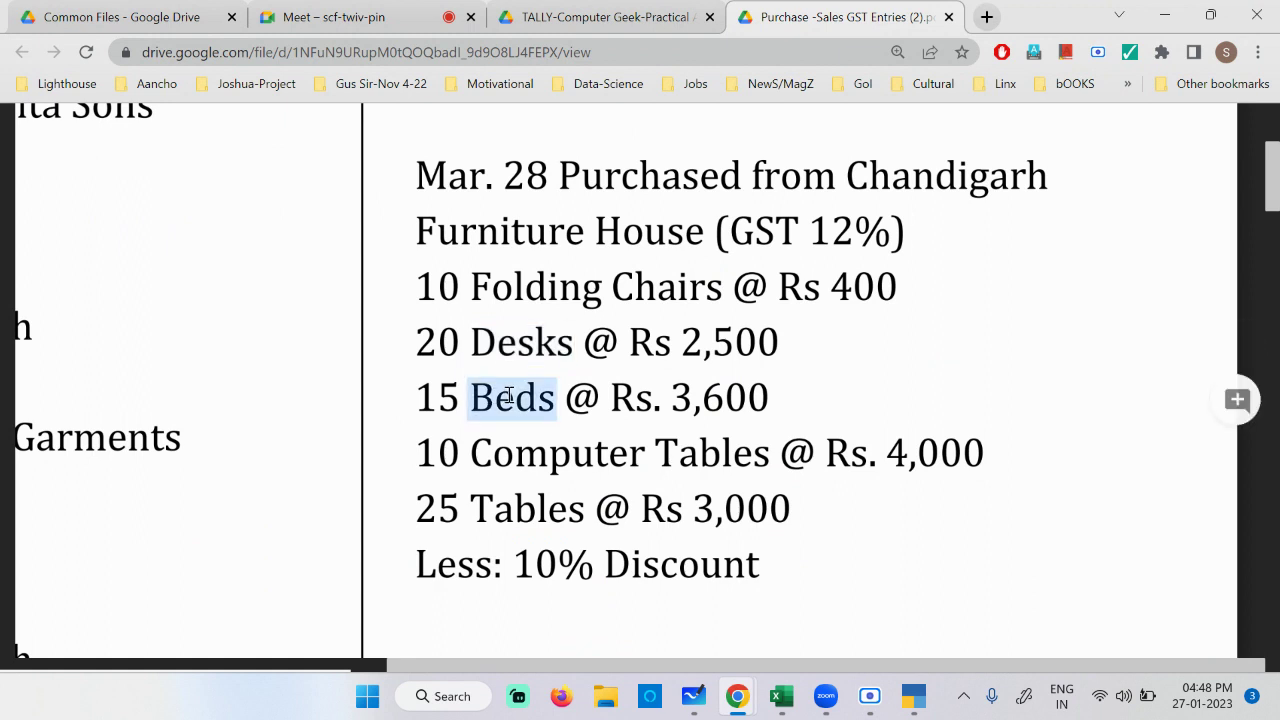
key(ctrl+c)
key(alt+Tab)
key(ctrl+alt+v)
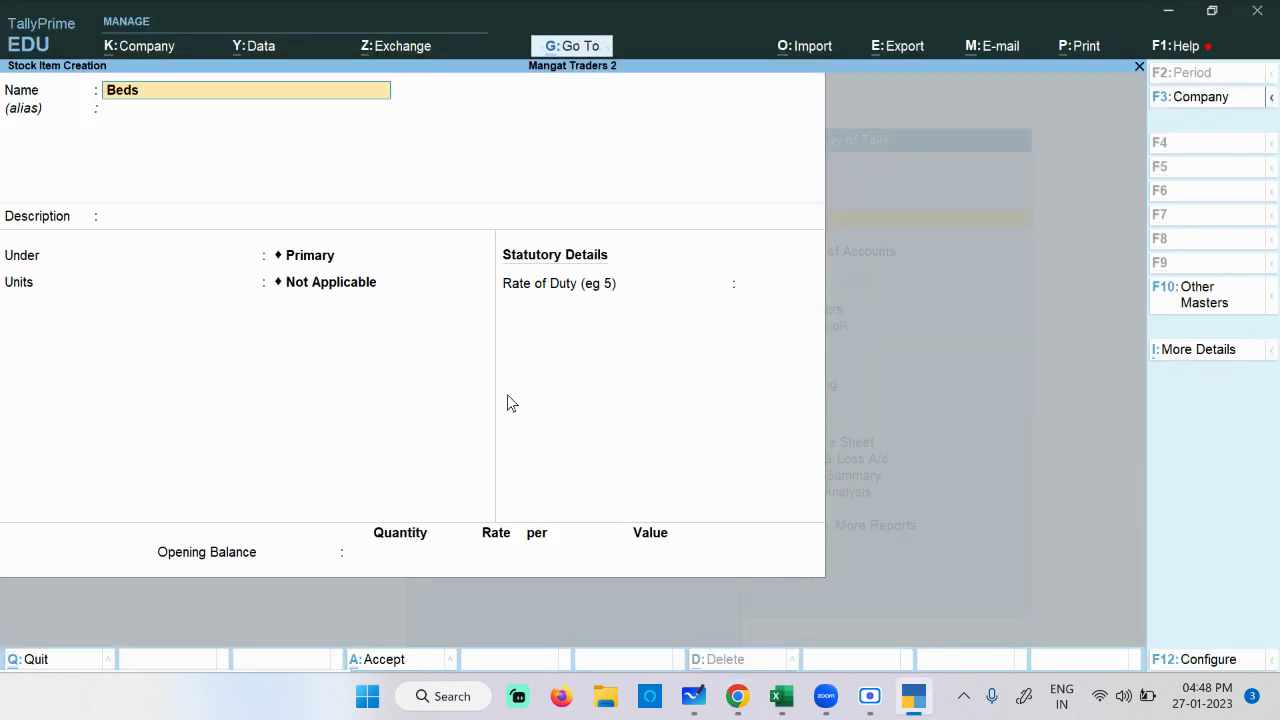
key(Return)
key(Return)
key(Return)
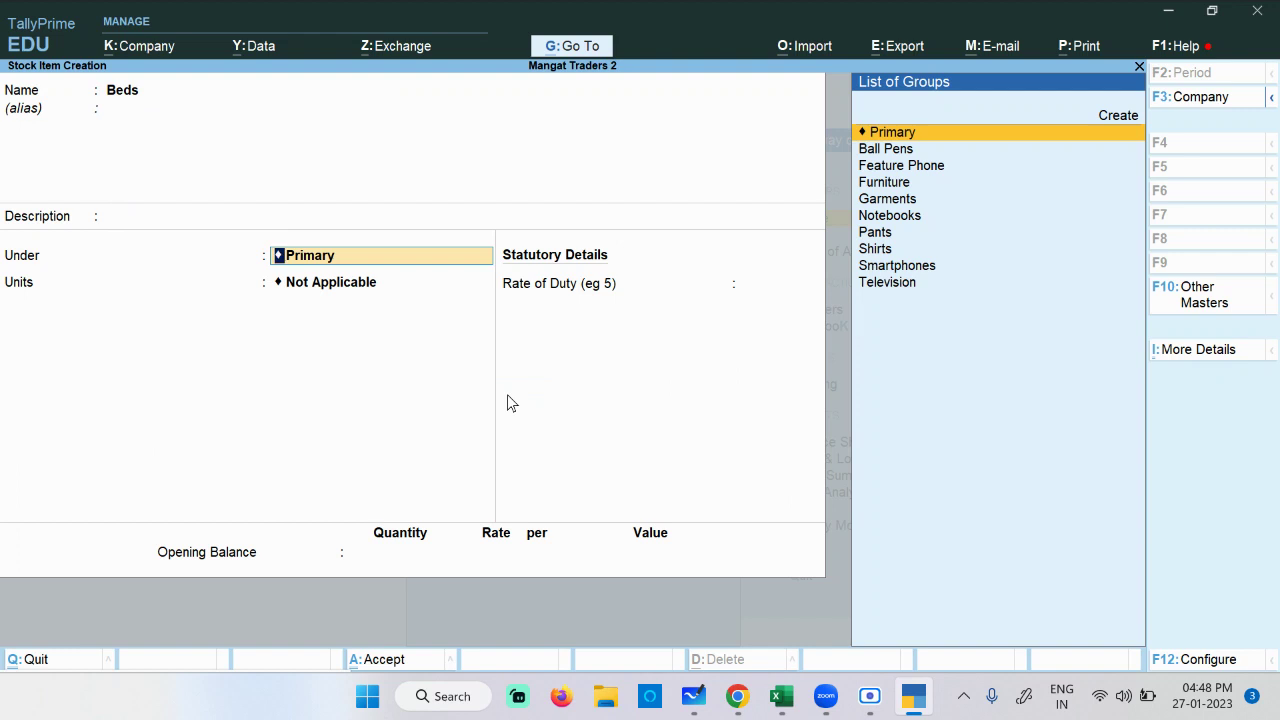
Step: Place Beds under Furniture with units nos and alternate units Not Applicable, and save the item without a rate of duty
key(Down)
key(Down)
key(Down)
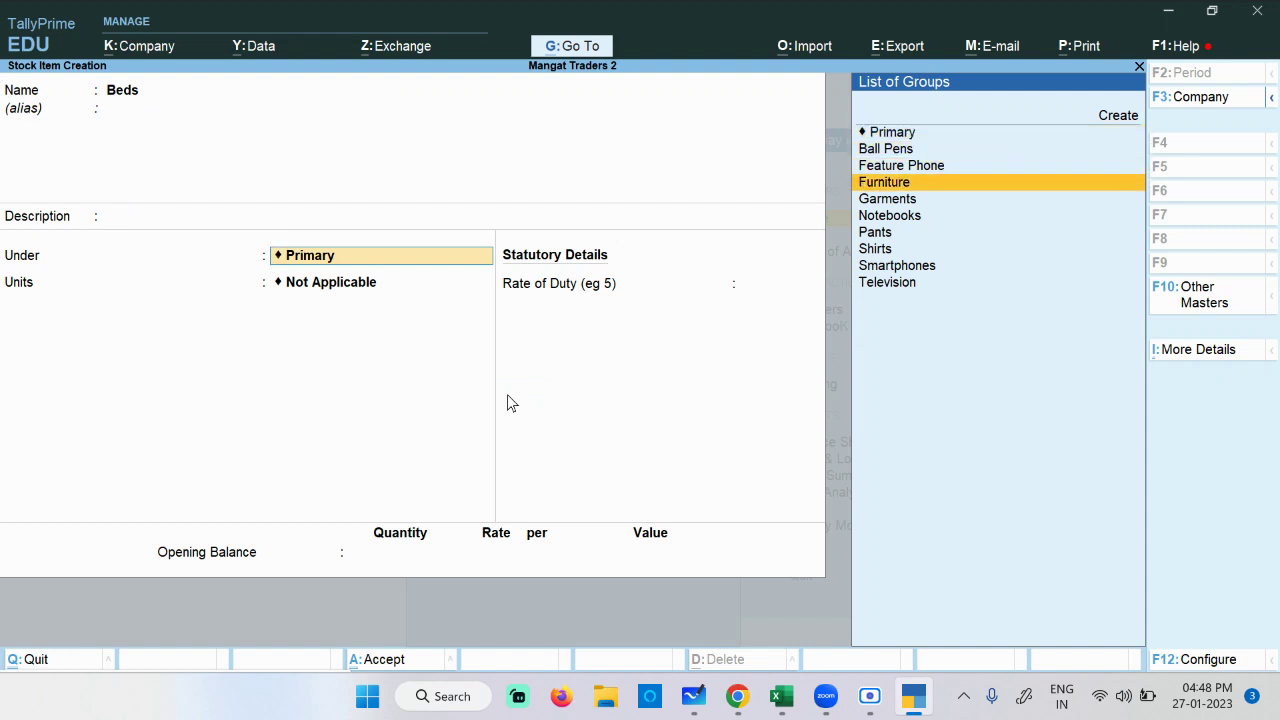
key(Down)
key(Up)
key(Return)
text(nos)
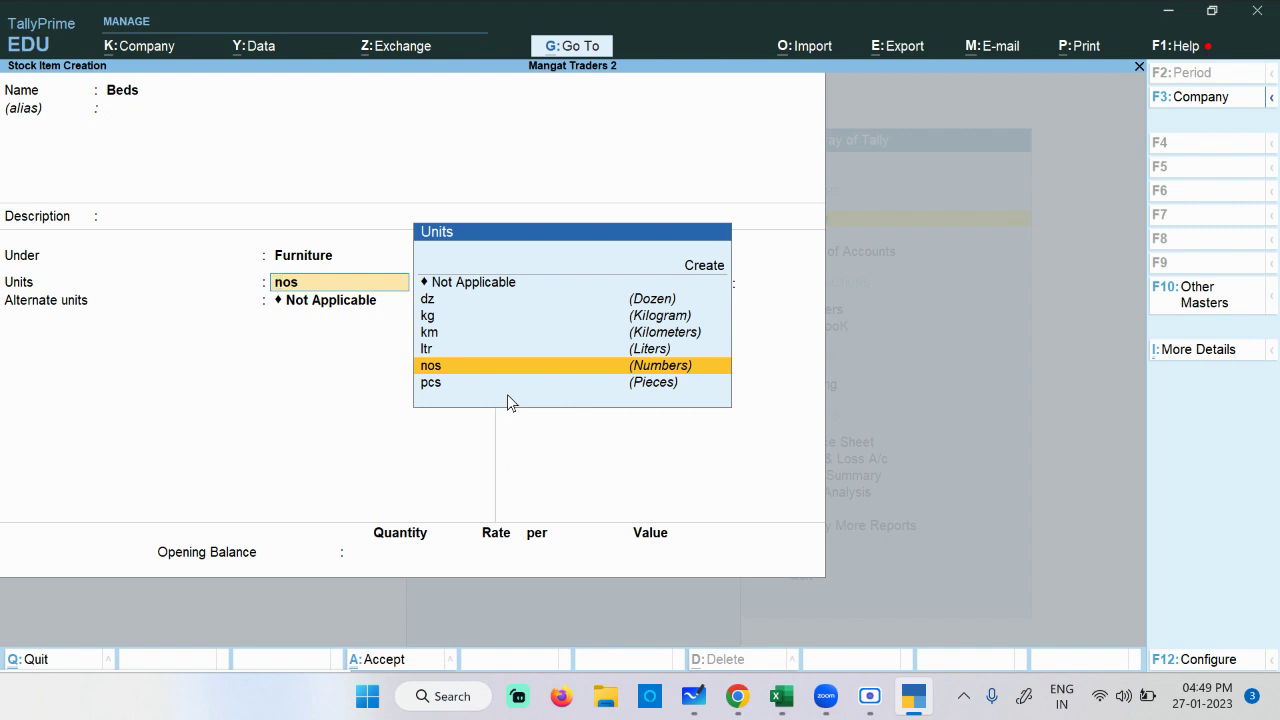
key(Return)
key(Return)
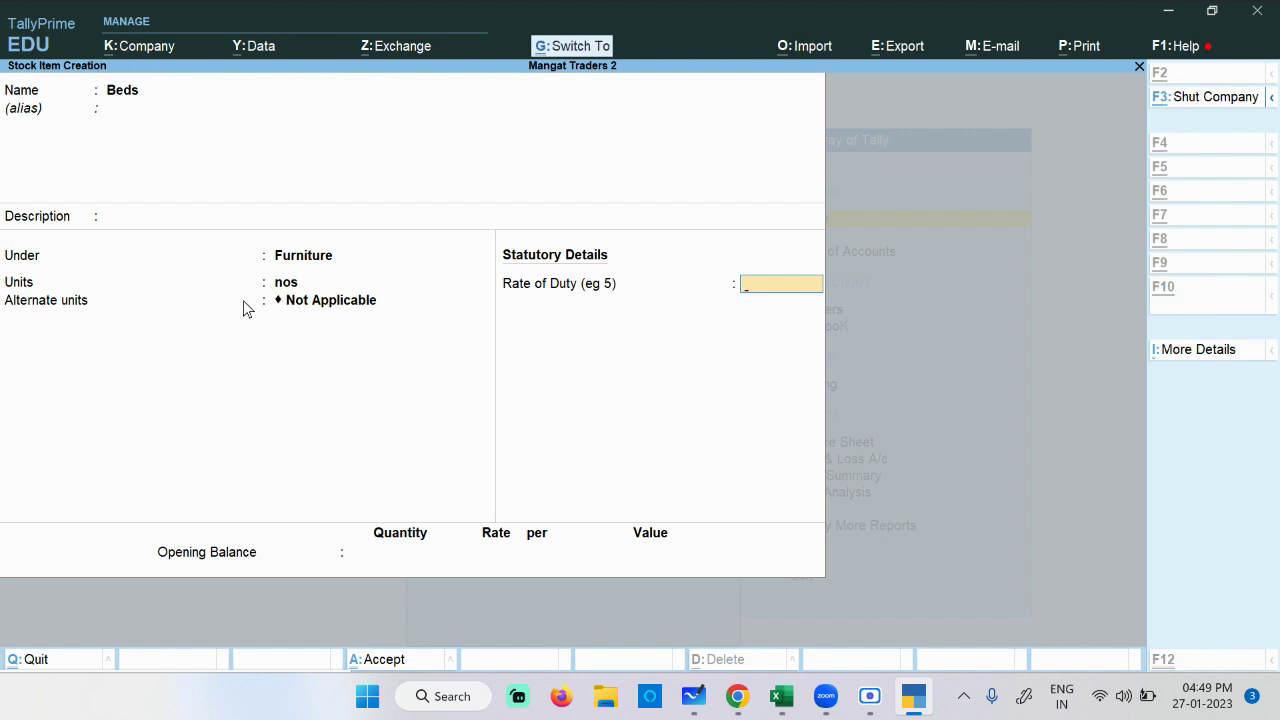
key(ctrl+a)
Step: Copy "Computer Tables" from the GST entries PDF in Chrome into TallyPrime as the item name, leaving alias and description blank
key(alt+Tab)
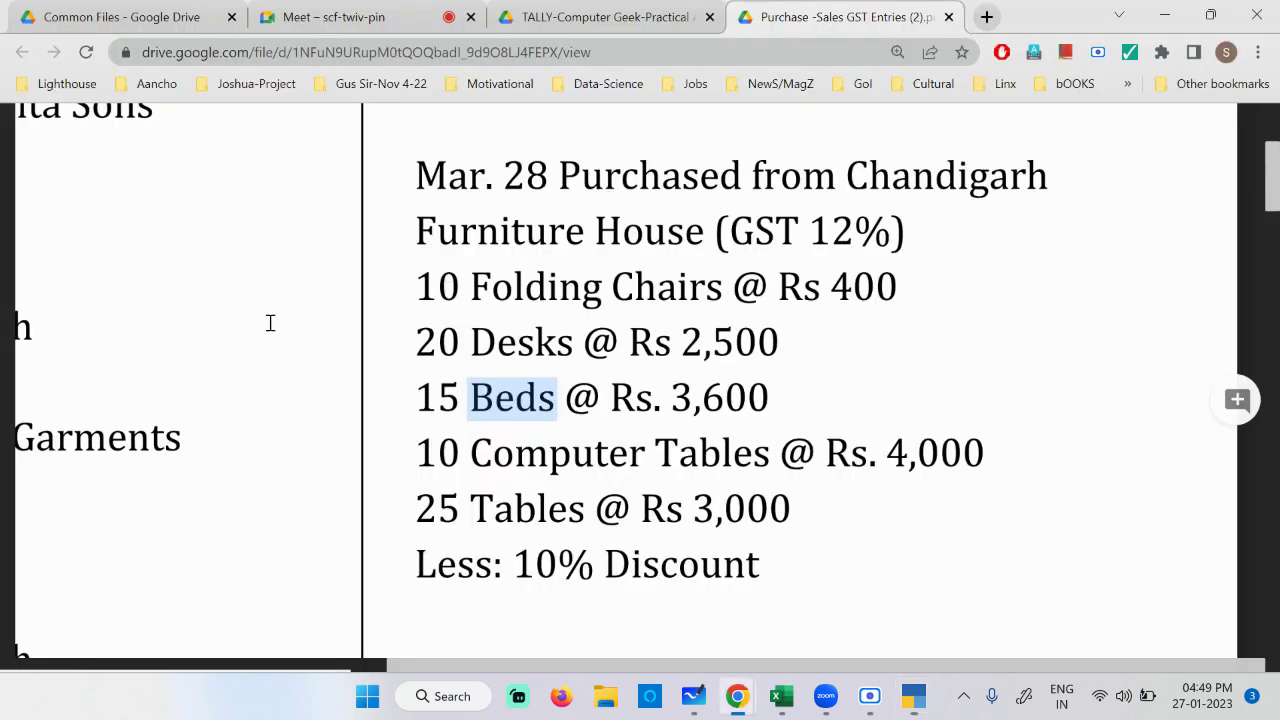
double_click(535, 452)
drag(535, 452, 739, 440)
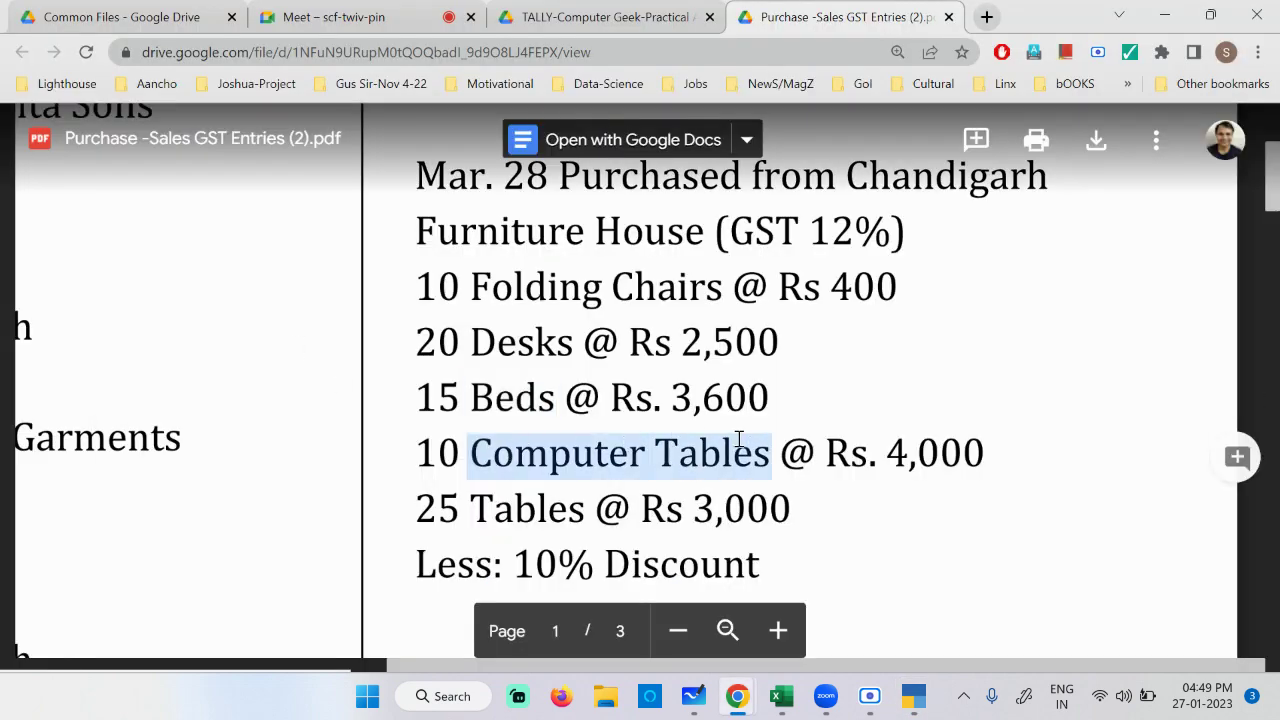
key(ctrl+c)
key(alt+Tab)
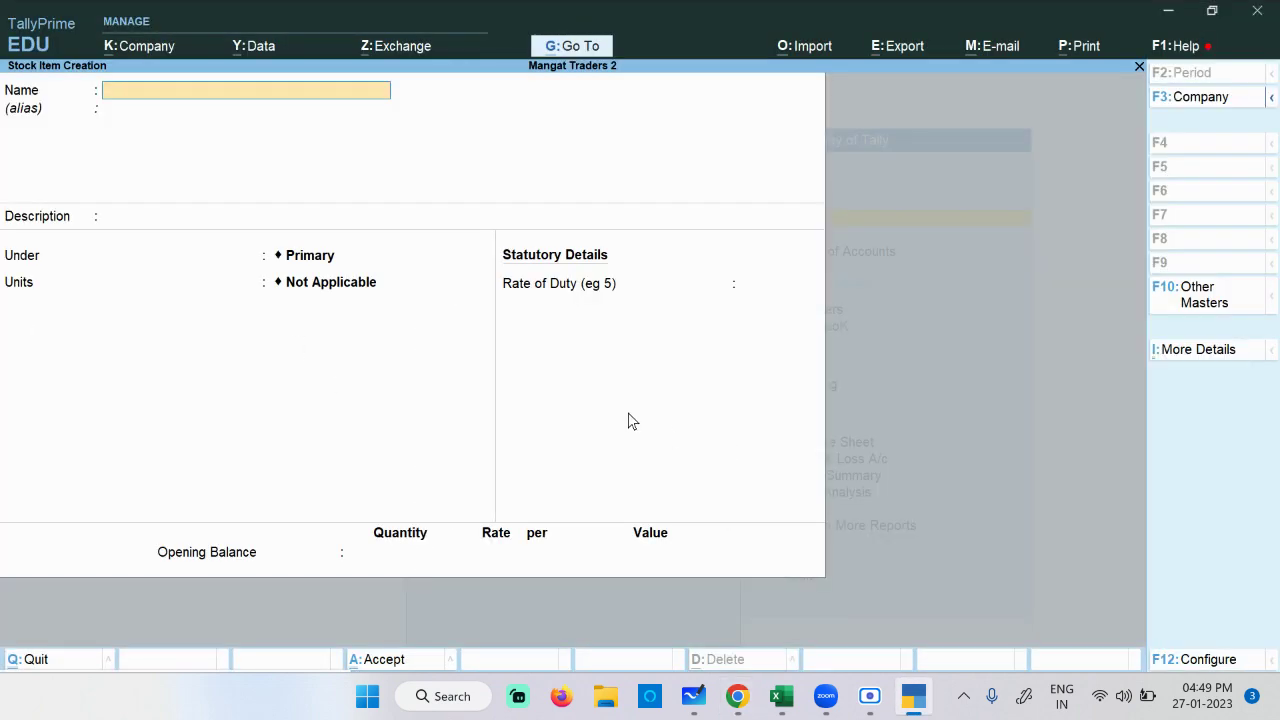
key(ctrl+v)
key(Return)
key(Return)
Step: Choose Furniture as the parent group for Computer Tables
key(Down)
key(Down)
key(Down)
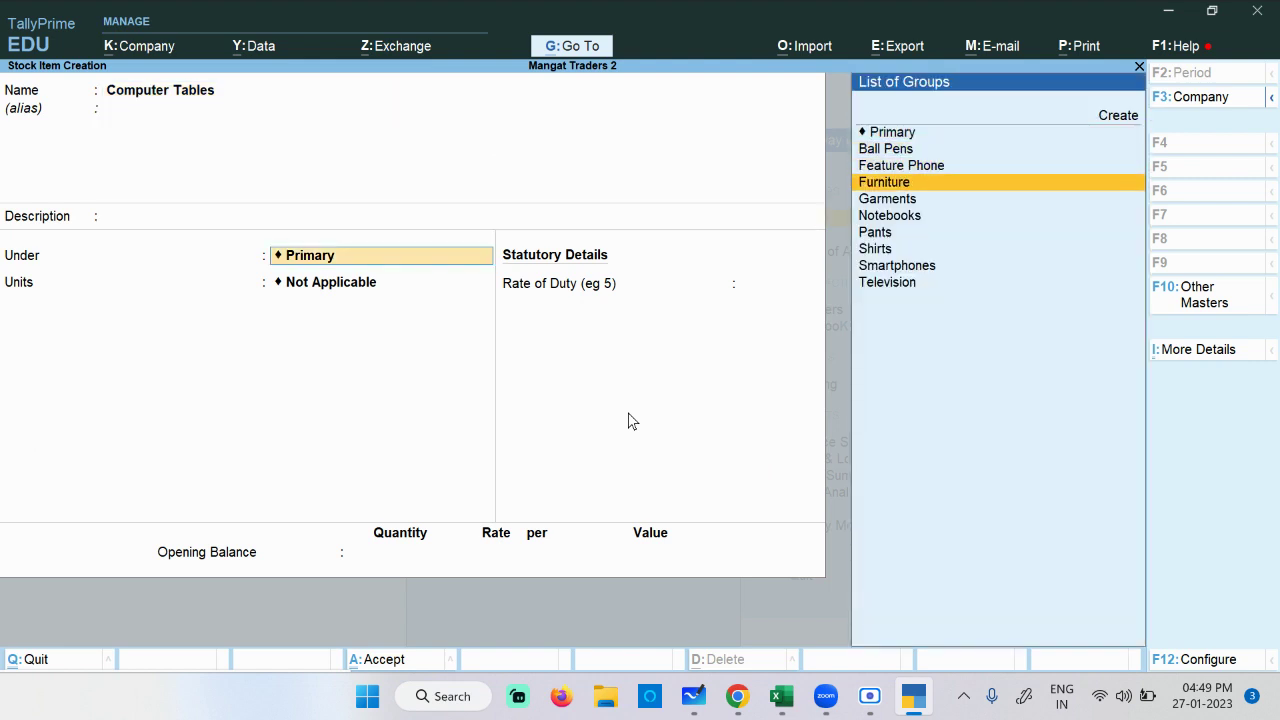
Step: Assign the Computer Tables stock item to the Furniture group, set its unit to nos, and save it
key(Return)
key(Down)
key(Down)
key(Down)
key(Down)
key(Down)
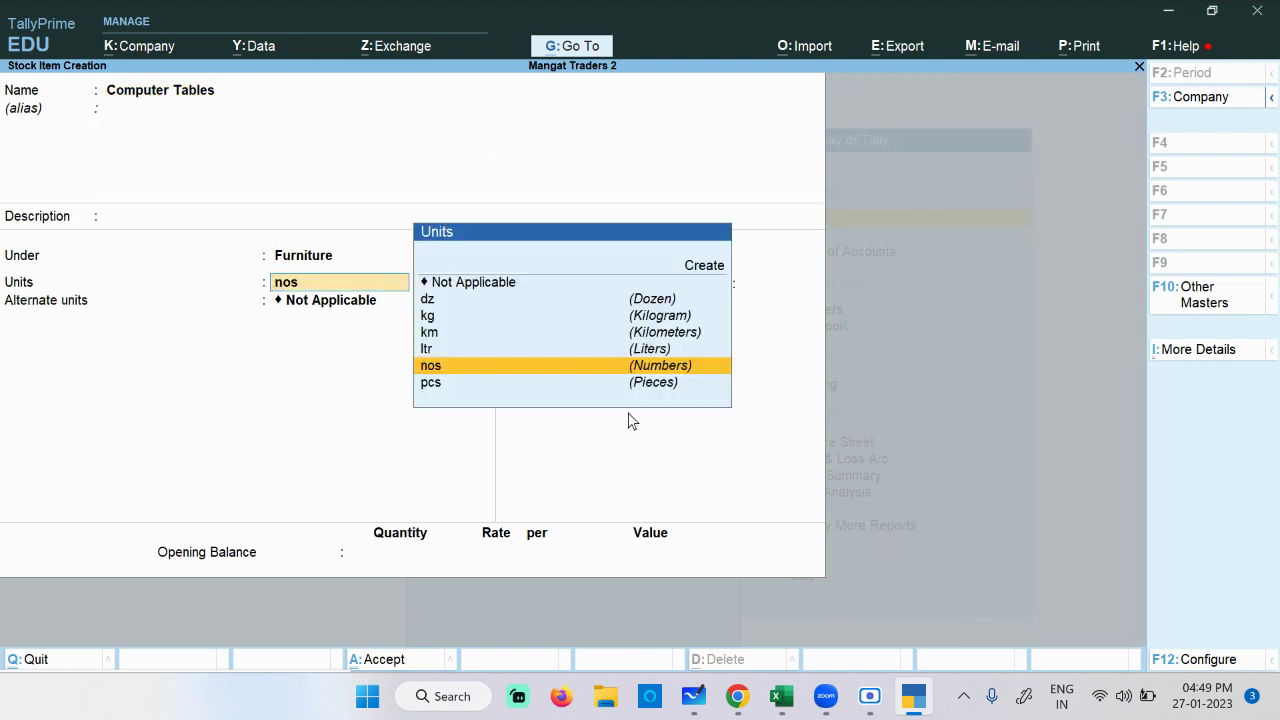
key(Return)
key(Return)
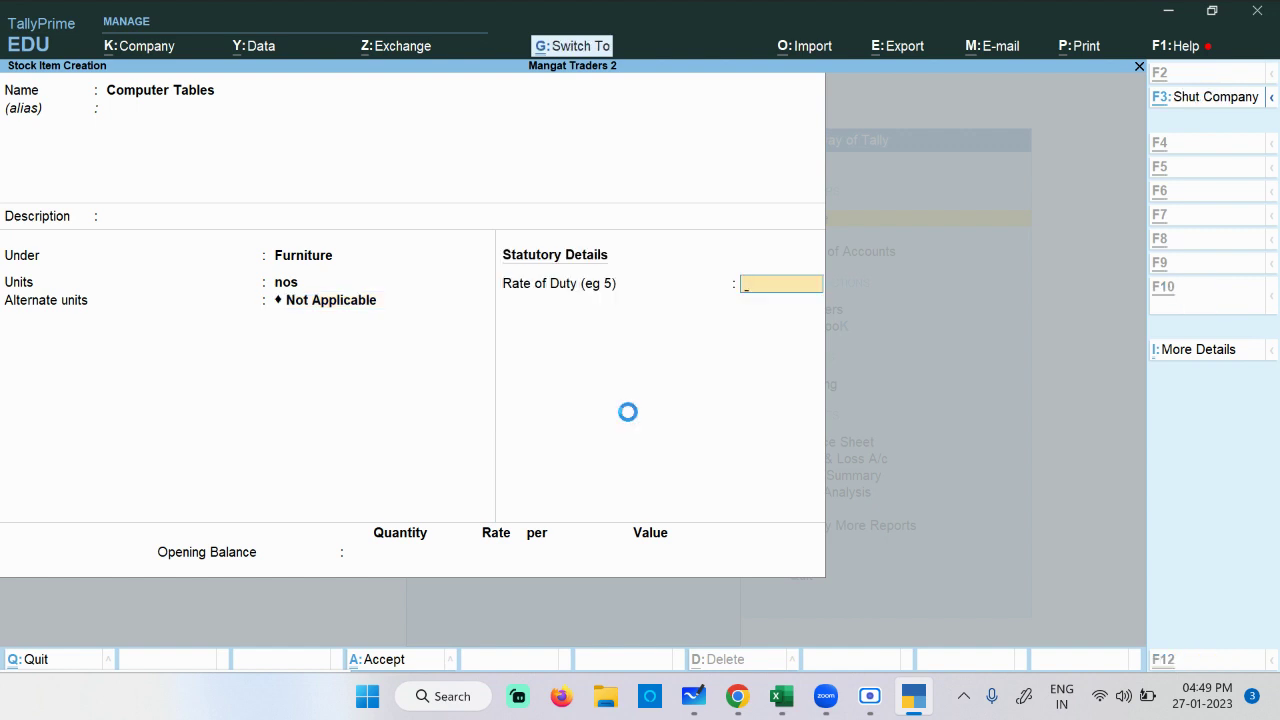
key(ctrl+a)
Step: Copy "Tables" from the furniture purchase list in the browser PDF and enter it as the new stock item's name in TallyPrime
key(alt+Tab)
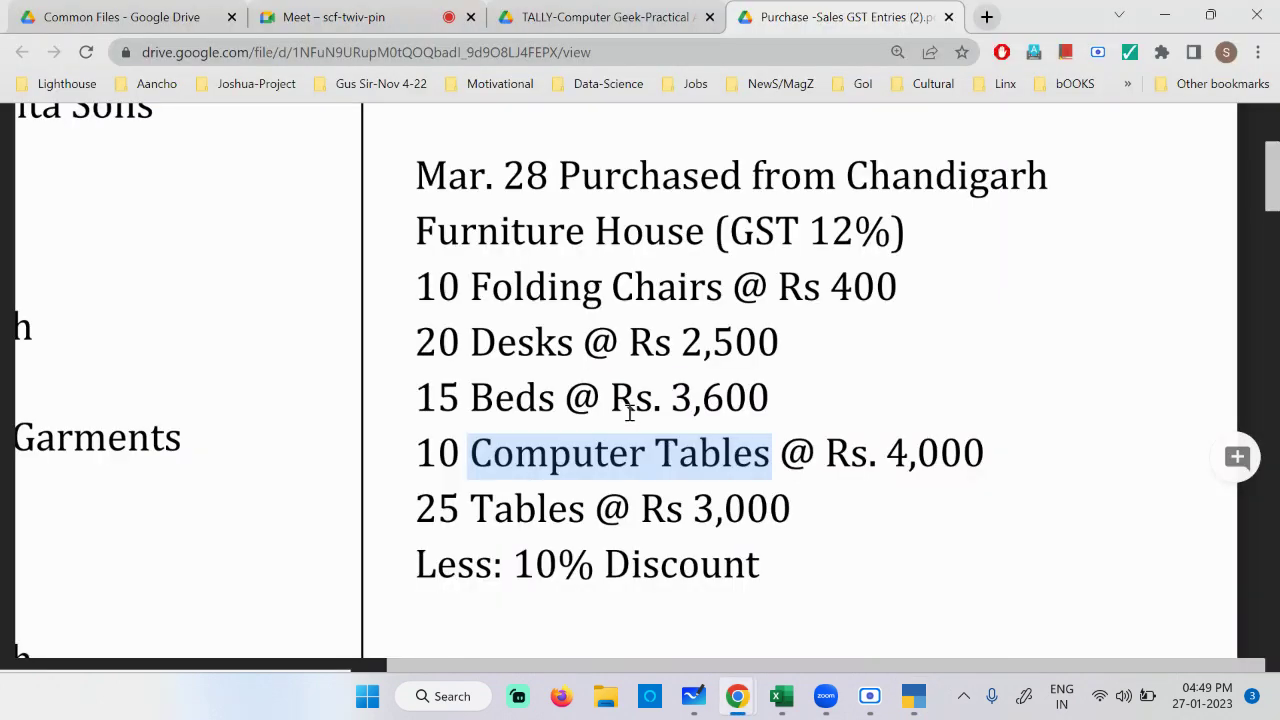
double_click(484, 510)
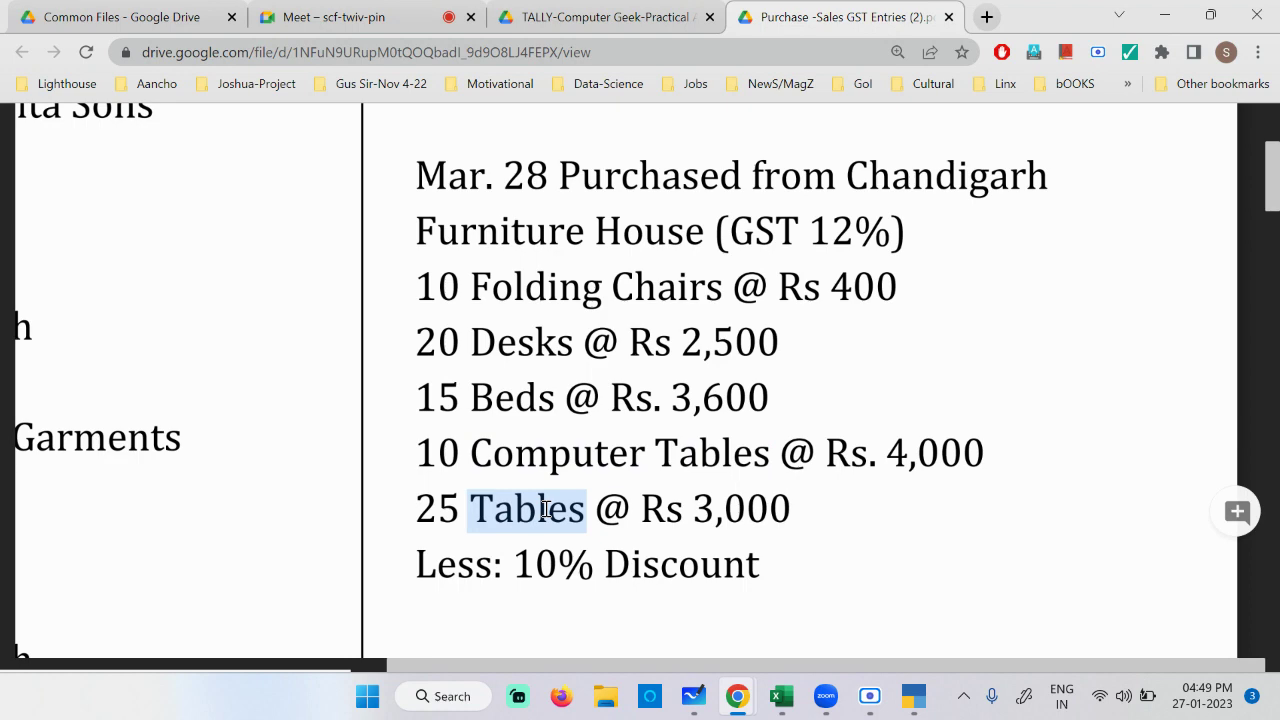
key(alt+Tab)
key(ctrl+v)
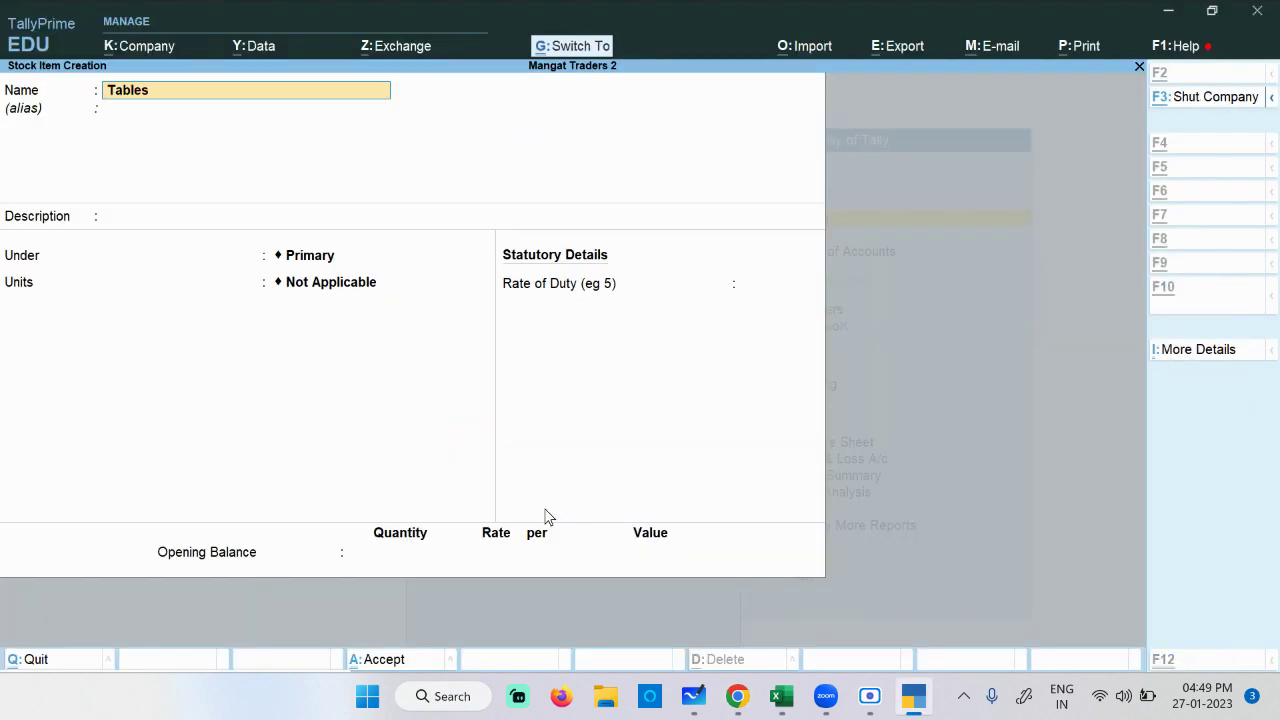
key(Return)
key(Return)
key(Return)
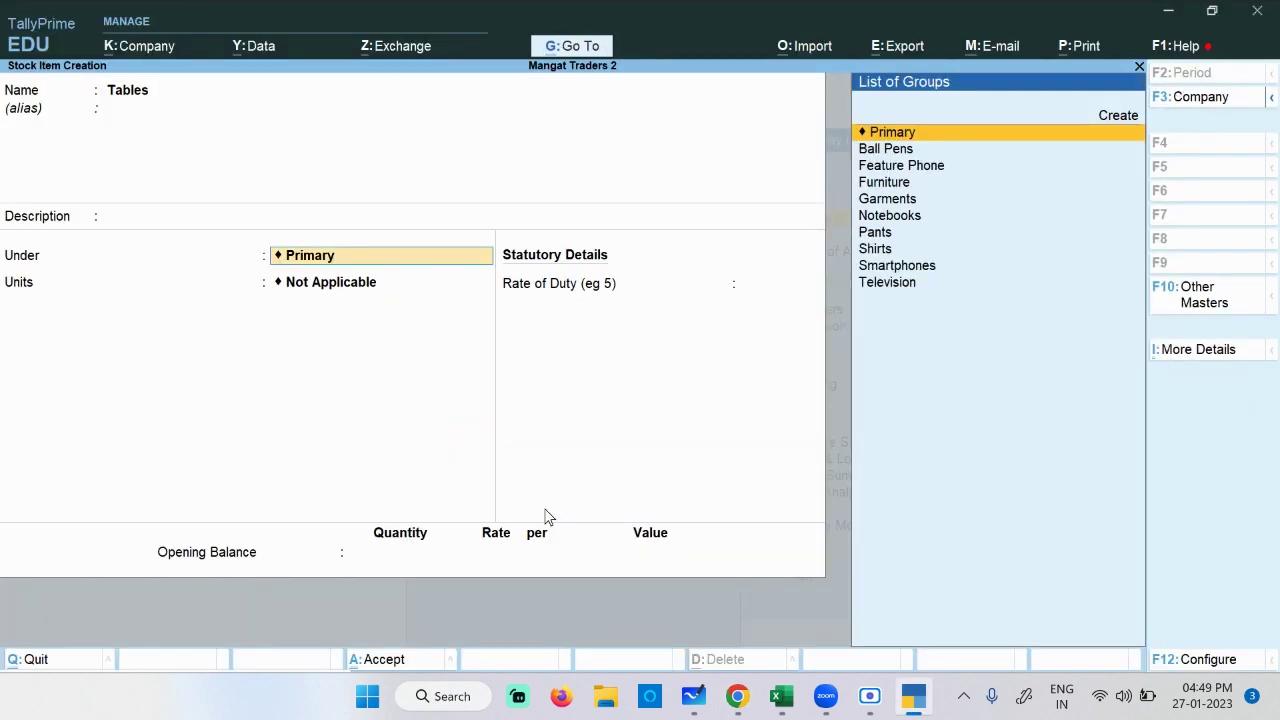
Step: Assign the Tables stock item to the Furniture group
key(Down)
key(Down)
key(Down)
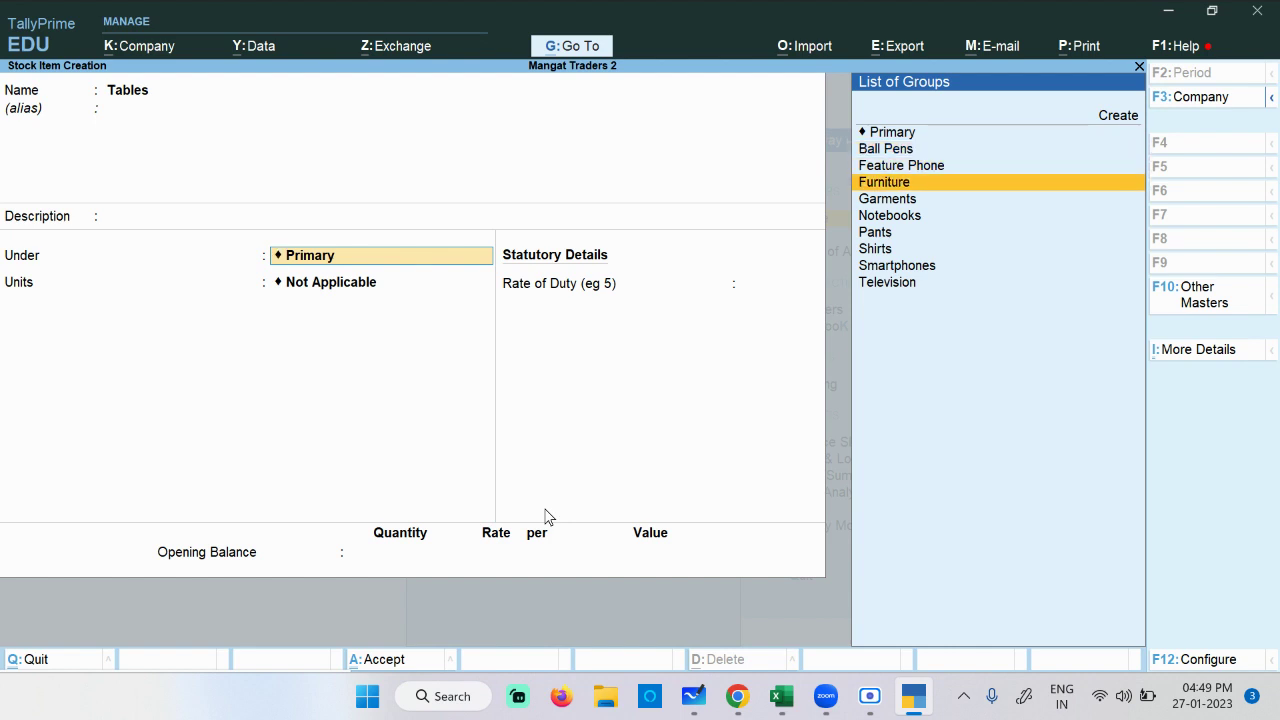
key(Return)
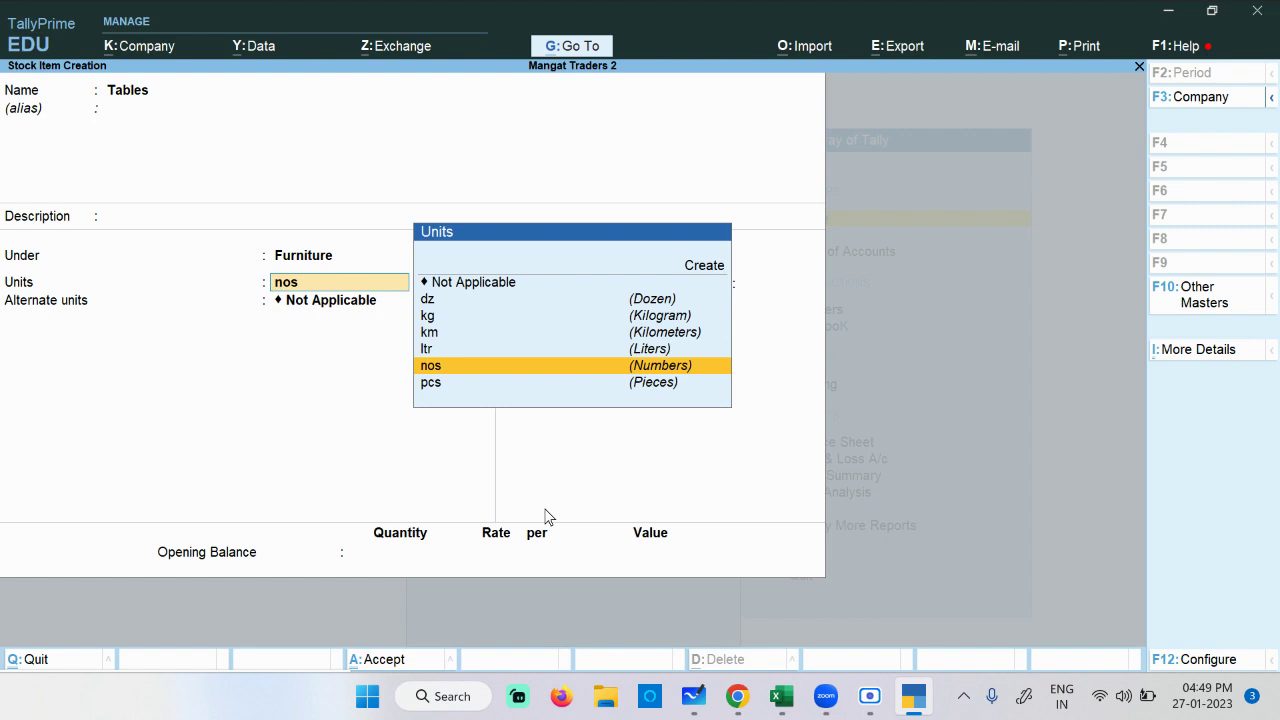
Step: Set the Tables item's unit to nos with no alternate unit, then save it and leave stock item creation
key(Up)
key(Up)
key(Up)
key(Up)
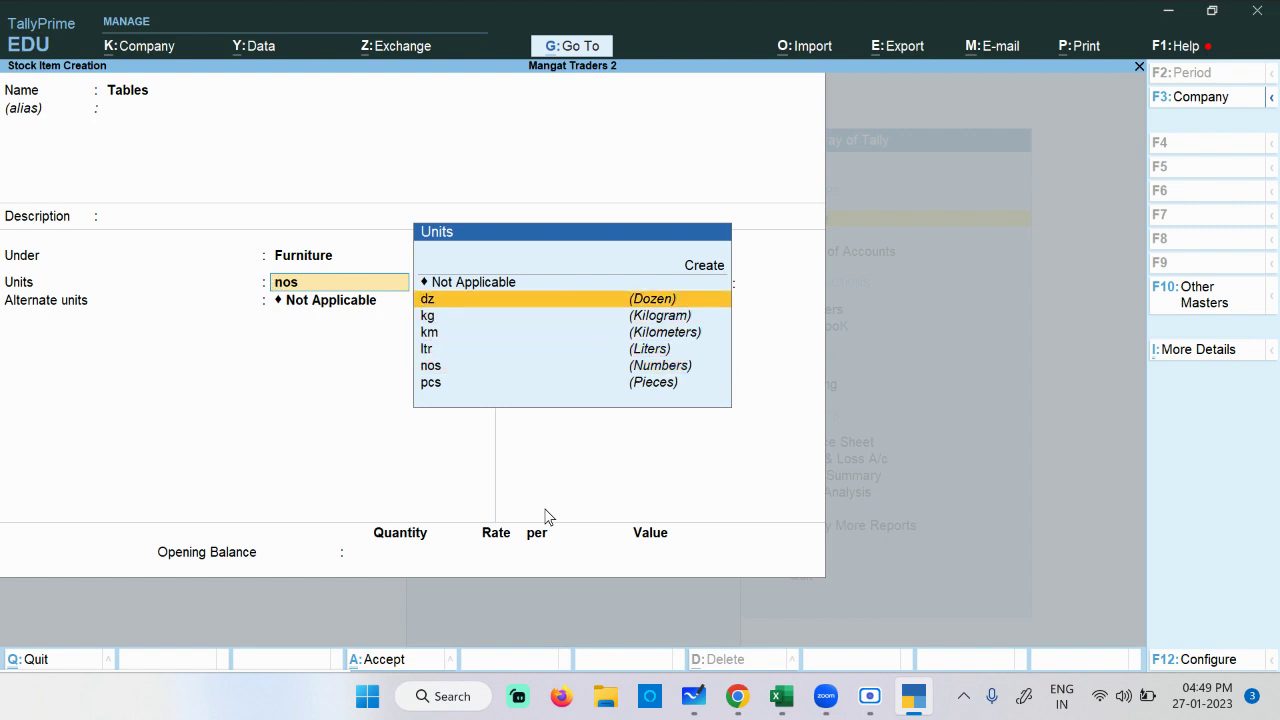
key(Down)
key(Down)
key(Down)
key(Down)
key(Return)
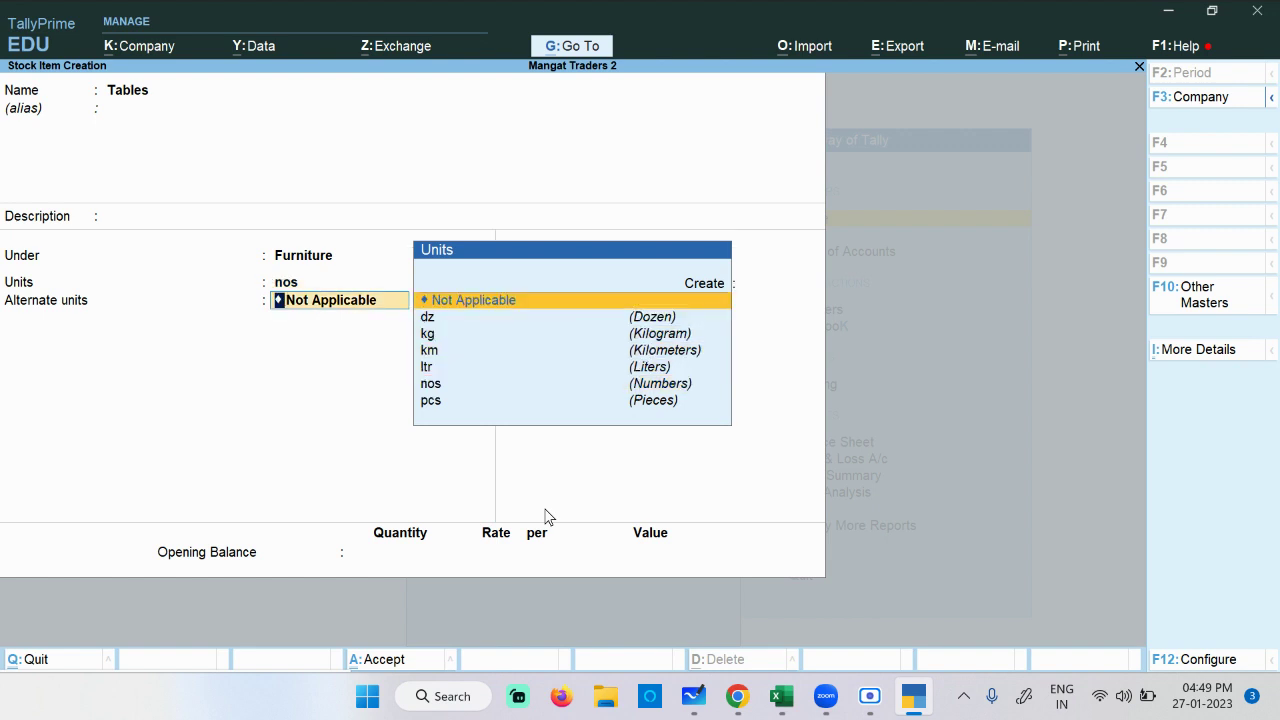
key(Return)
key(Return)
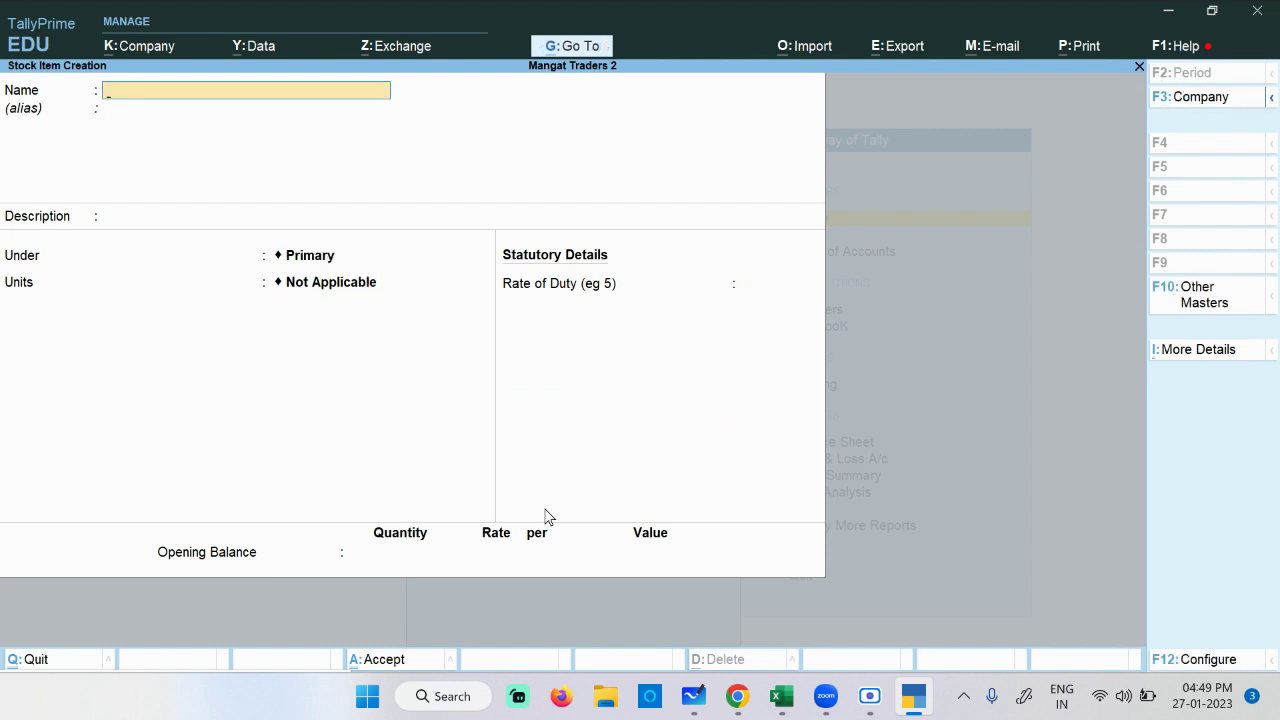
key(Escape)
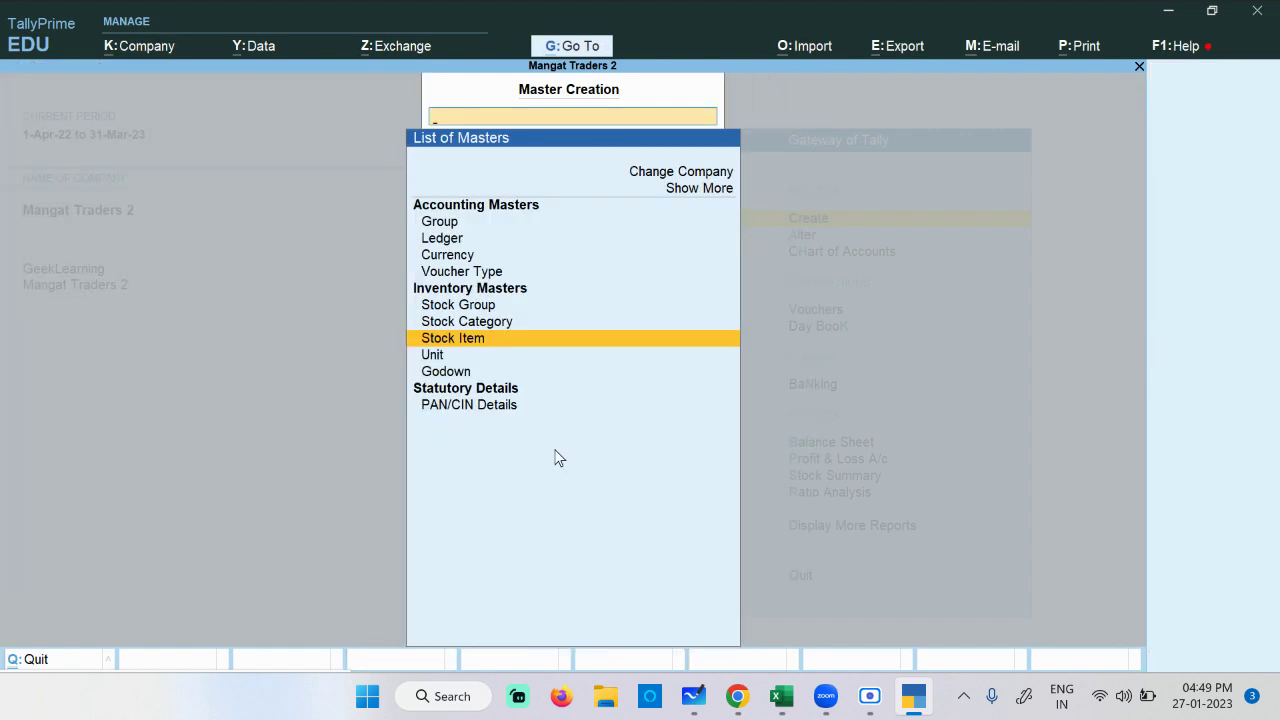
Step: Review the Mar. 28 purchase from Chandigarh Furniture House in the browser PDF
click(477, 308)
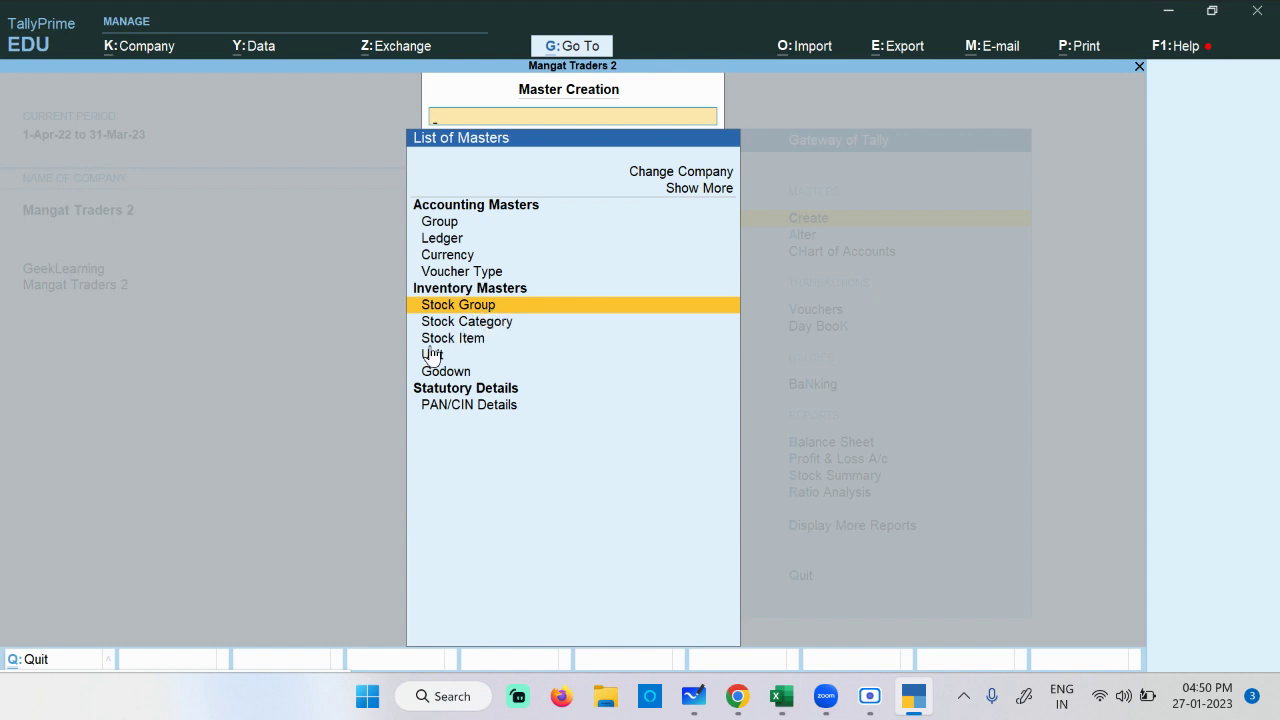
click(458, 342)
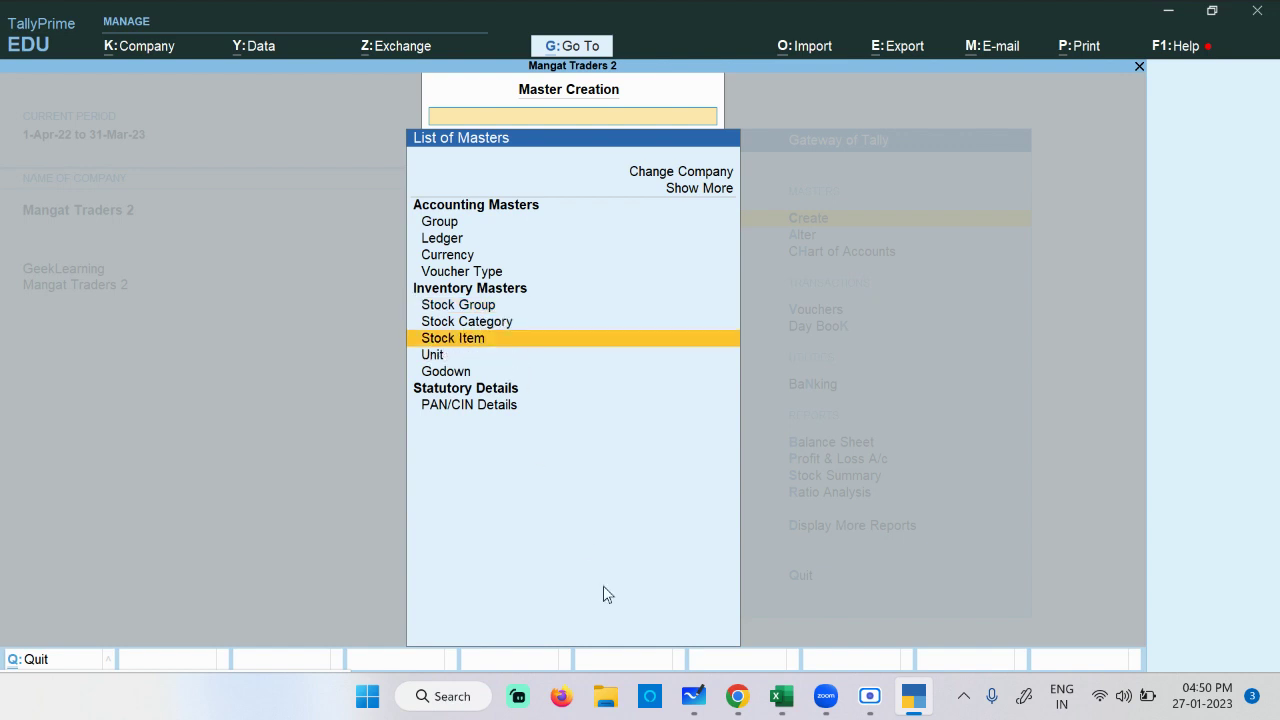
click(737, 697)
click(570, 625)
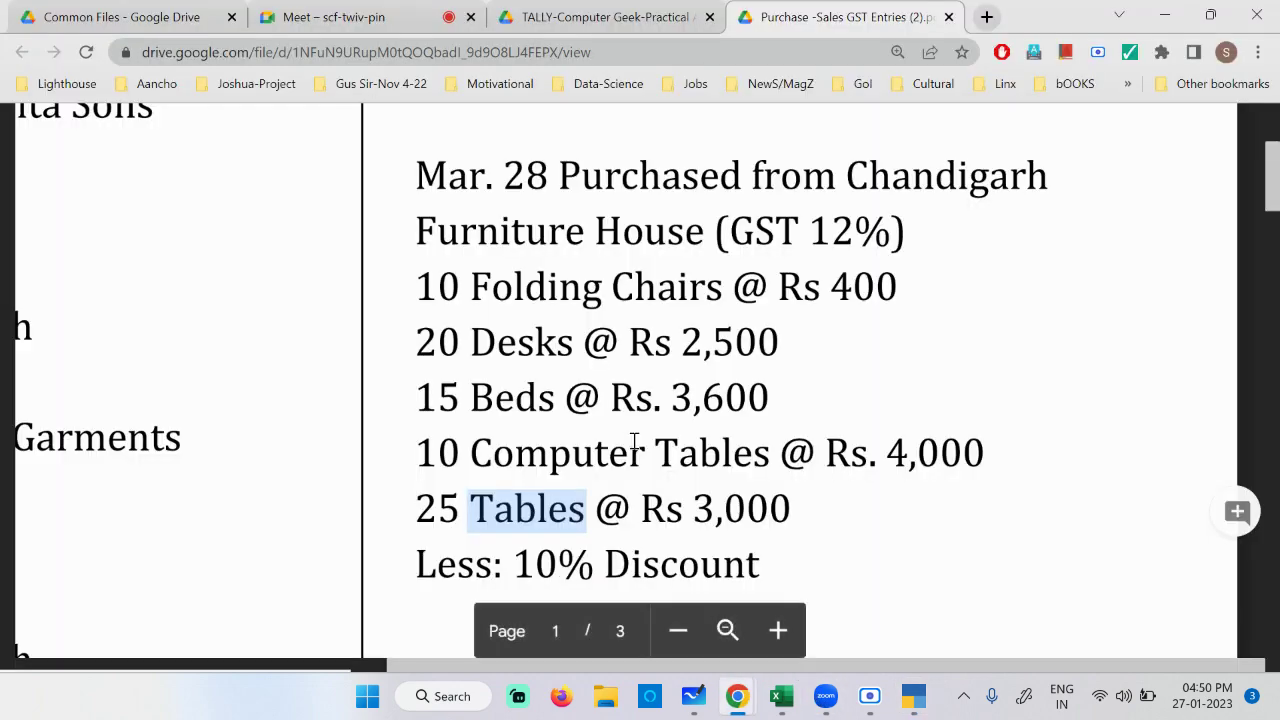
scroll(589, 373, down, 1)
key(ctrl+minus)
scroll(590, 370, up, 2)
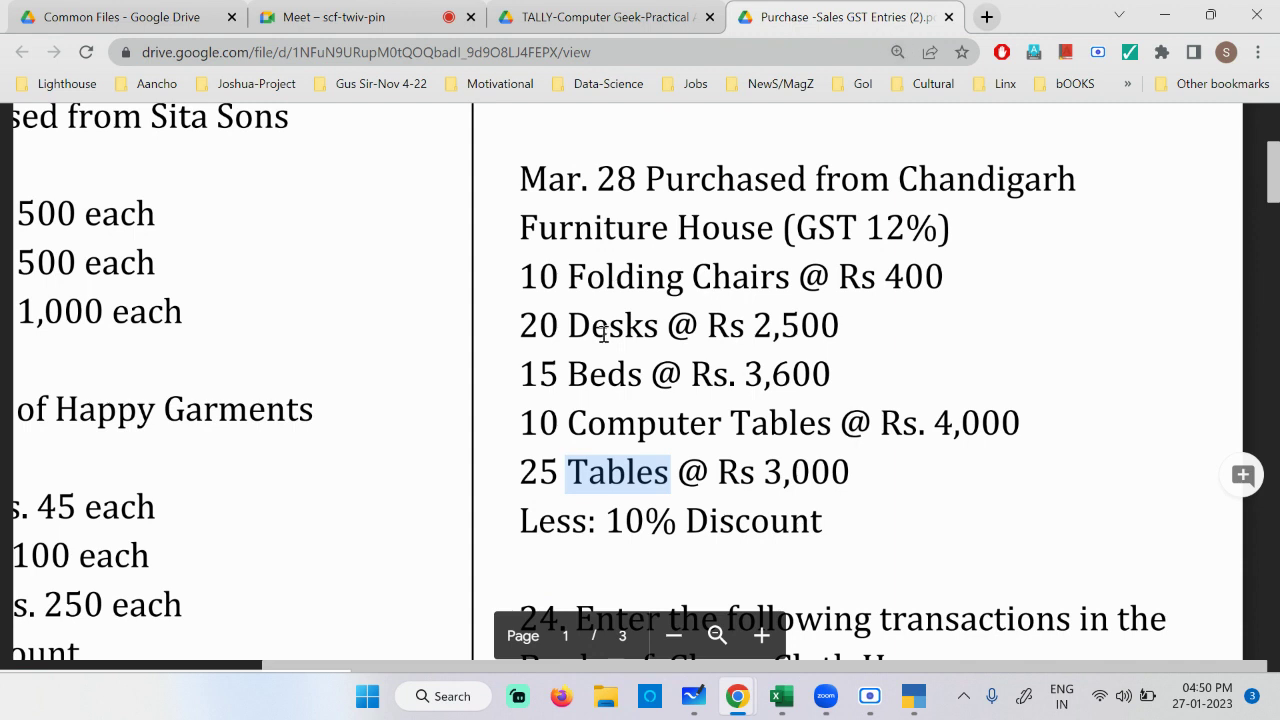
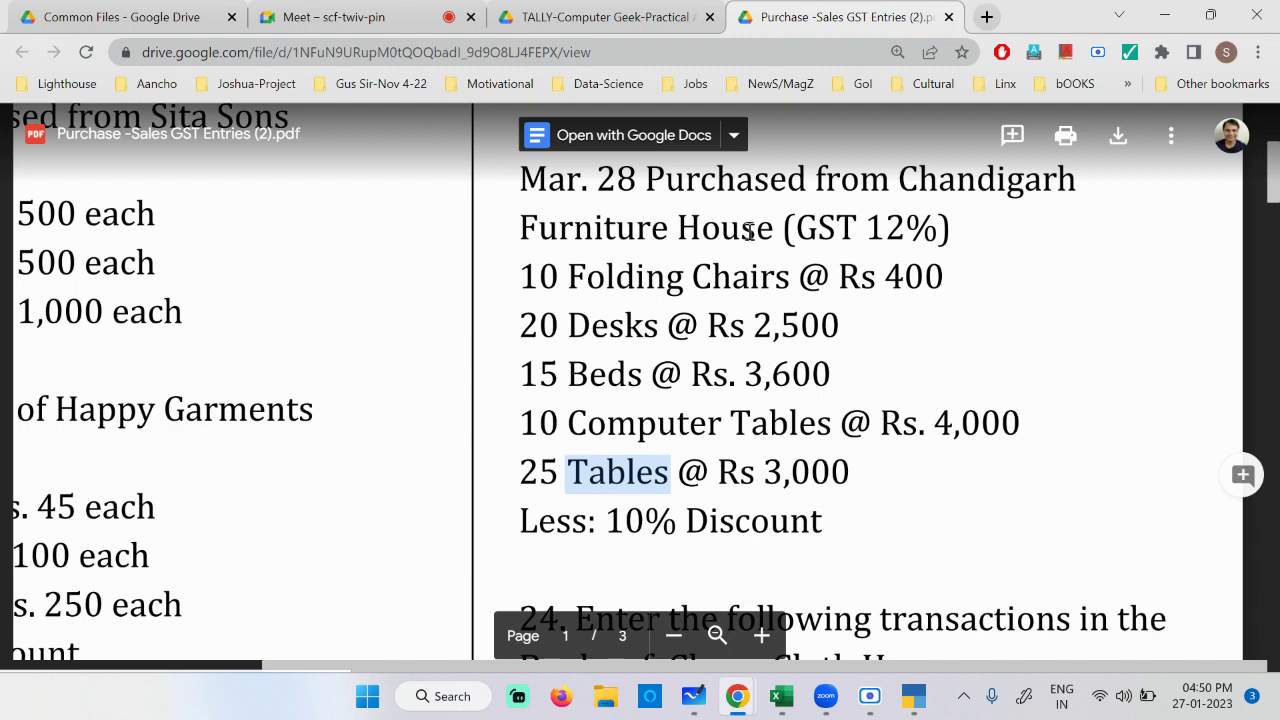
key(ctrl+minus)
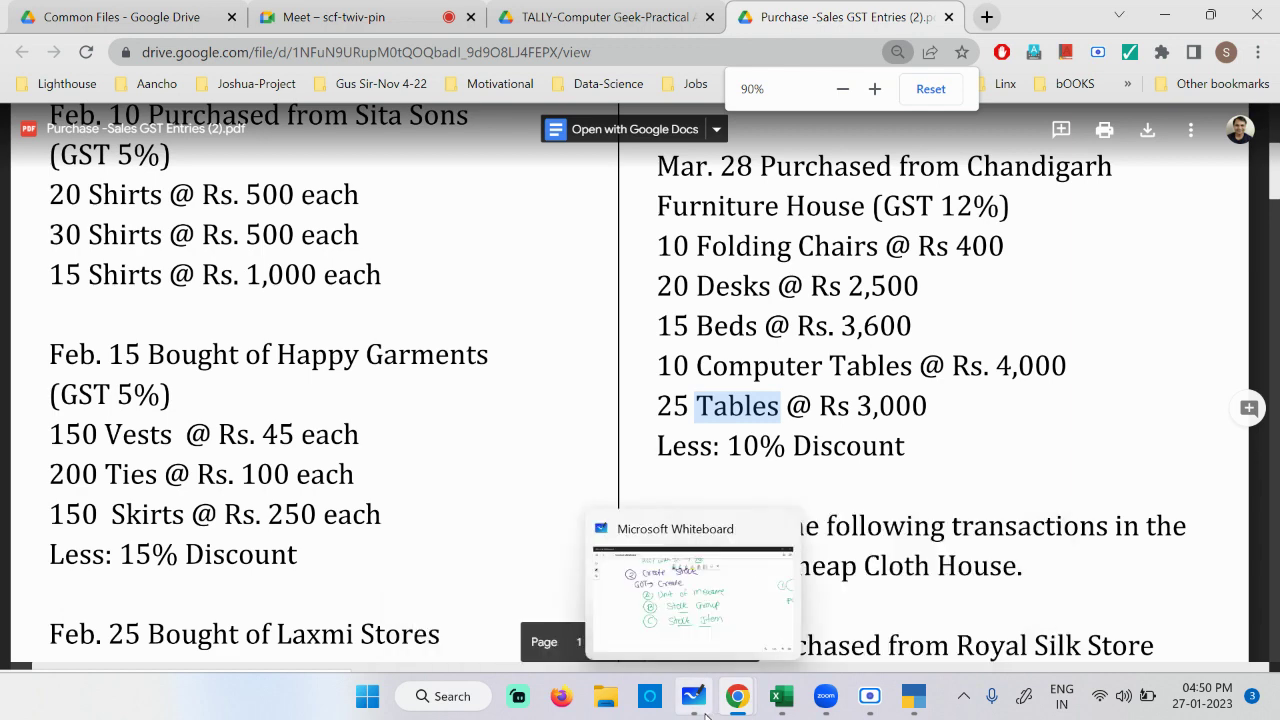
Step: Switch to Microsoft Whiteboard and underline "Stock" in the Stock Item line of the stock creation notes
click(706, 715)
drag(552, 506, 640, 508)
scroll(636, 514, down, 2)
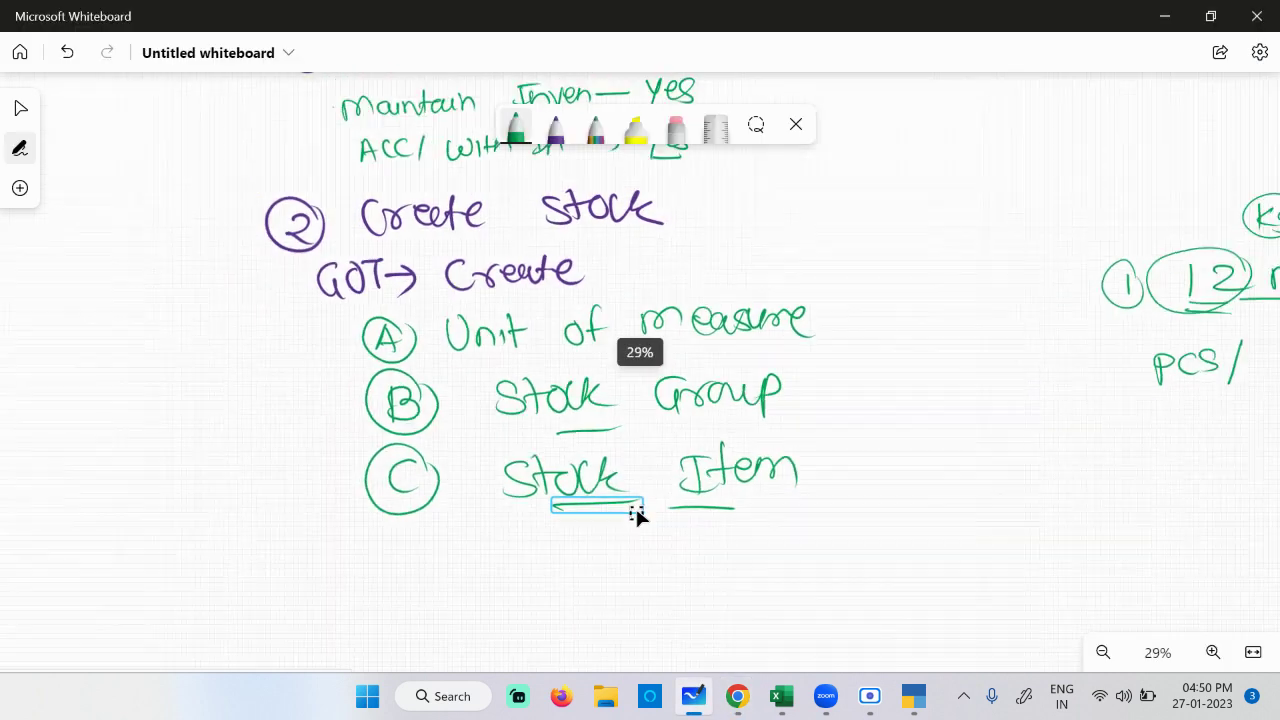
scroll(636, 514, down, 1)
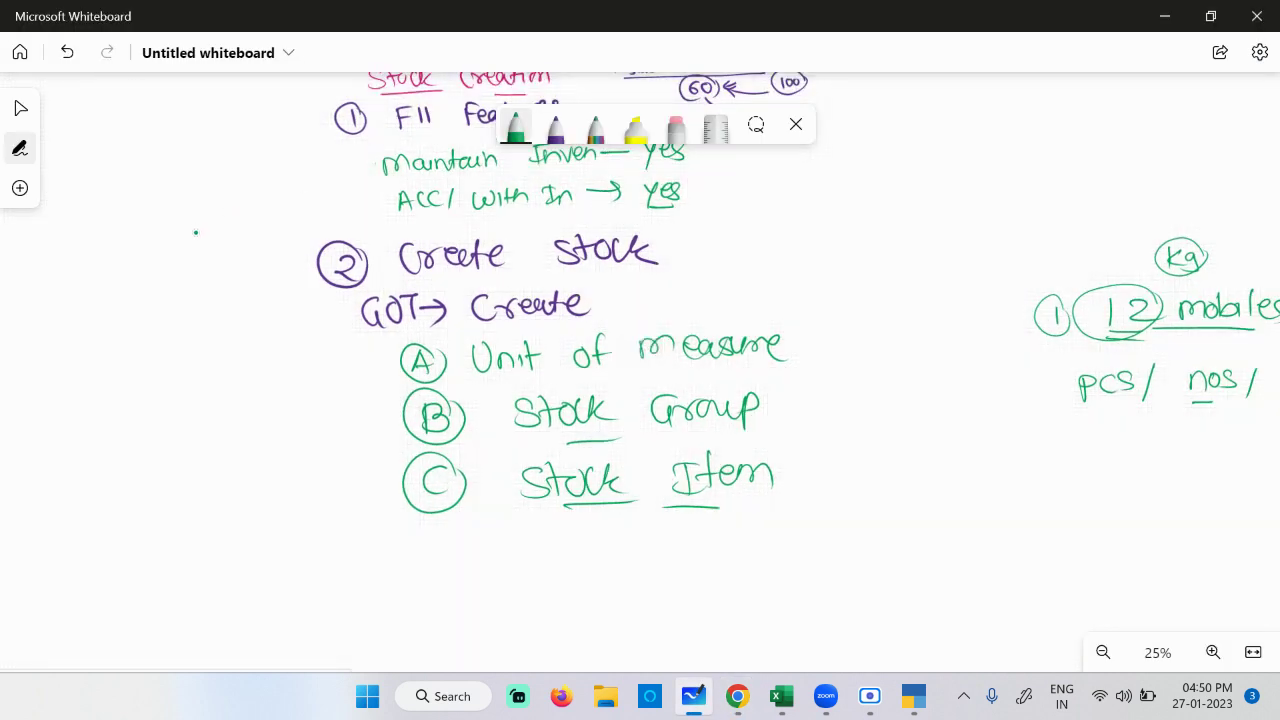
drag(196, 232, 120, 391)
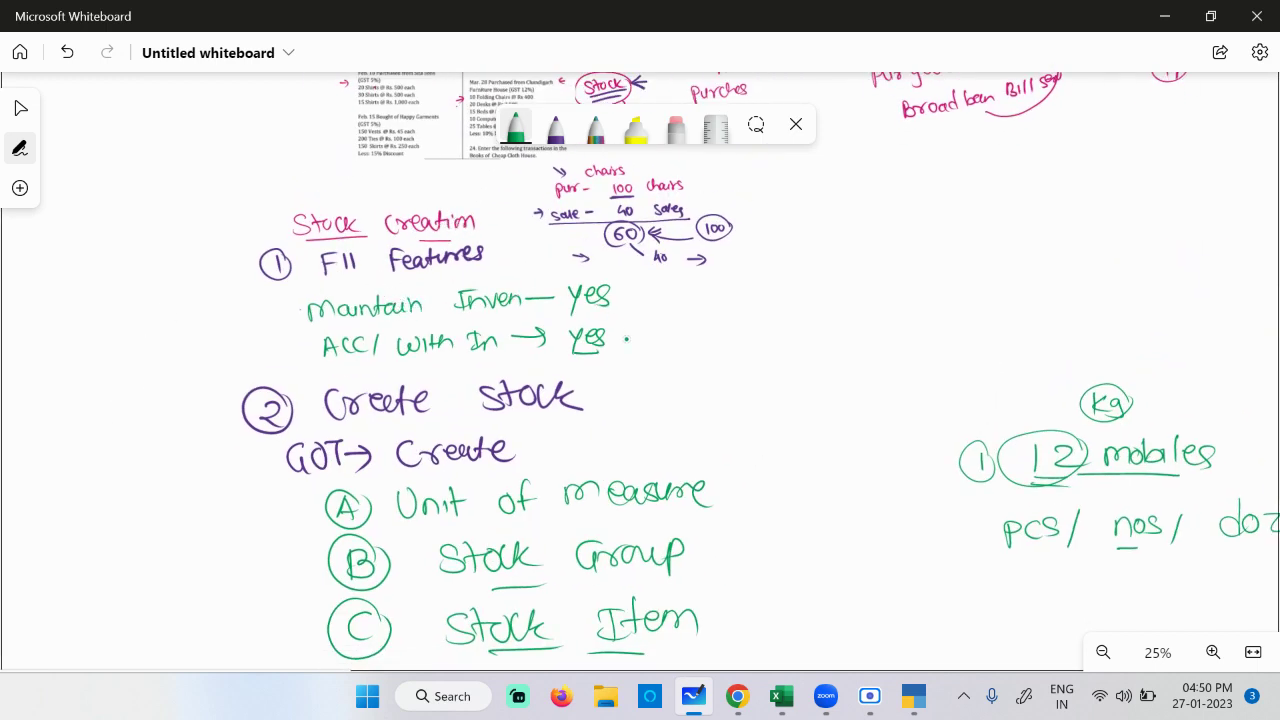
drag(171, 491, 140, 340)
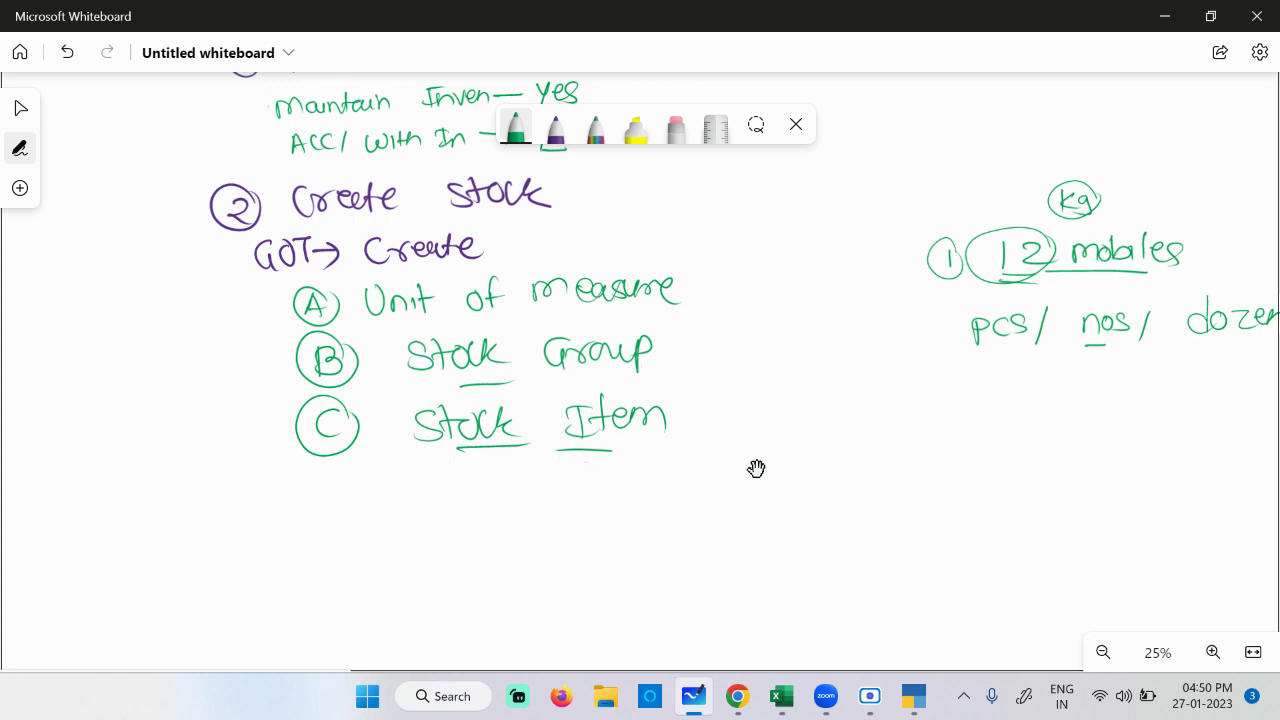
Step: Write point 3, "Purchase Acc/ Sales A/C group", in purple below the Stock Item line
scroll(757, 468, down, 1)
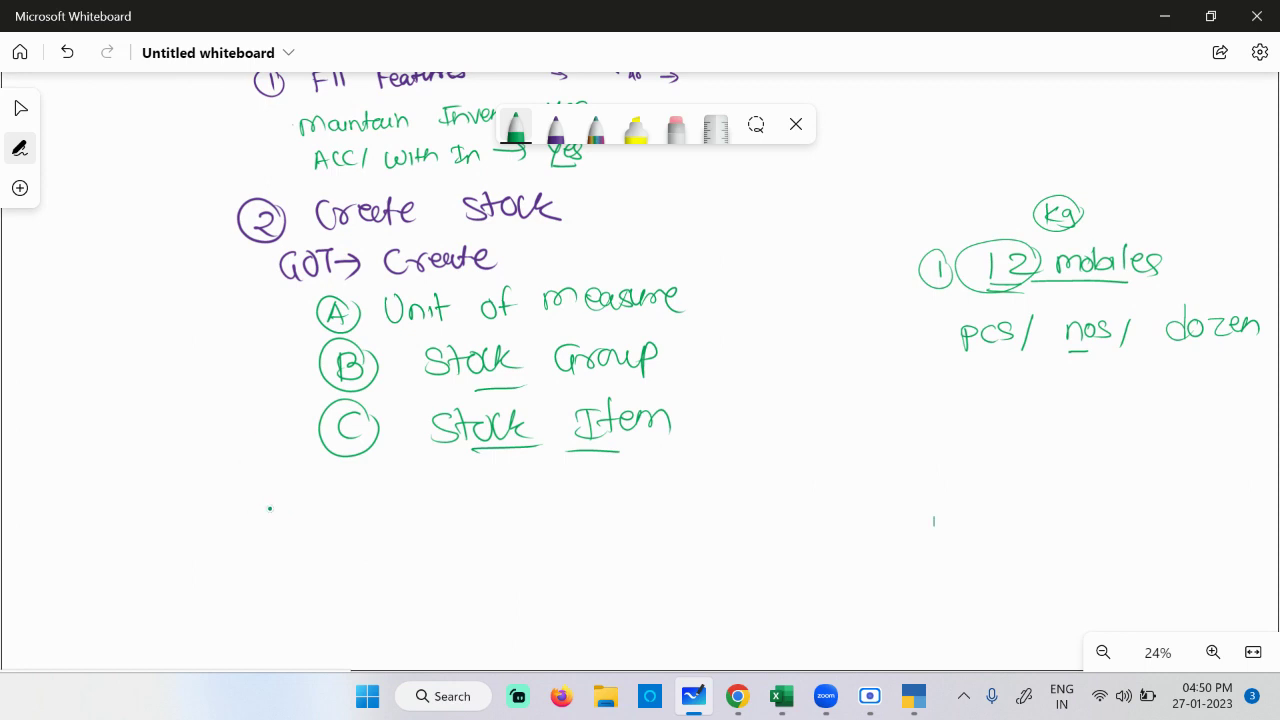
click(555, 128)
mouse_move(242, 513)
mouse_down()
mouse_move(258, 533)
mouse_move(283, 520)
mouse_move(286, 494)
mouse_up()
mouse_move(346, 508)
mouse_down()
mouse_move(346, 520)
mouse_move(406, 502)
mouse_move(506, 534)
mouse_move(703, 489)
mouse_move(667, 535)
mouse_up()
drag(776, 482, 742, 530)
mouse_move(806, 498)
mouse_down()
mouse_move(810, 514)
mouse_move(846, 514)
mouse_move(896, 490)
mouse_move(896, 520)
mouse_up()
mouse_move(960, 488)
mouse_down()
mouse_move(946, 530)
mouse_move(1035, 525)
mouse_up()
click(1045, 504)
scroll(880, 510, down, 3)
drag(1151, 554, 954, 373)
mouse_move(944, 302)
mouse_down()
mouse_move(922, 318)
mouse_move(924, 346)
mouse_move(1015, 296)
mouse_move(1047, 344)
mouse_move(1050, 322)
mouse_up()
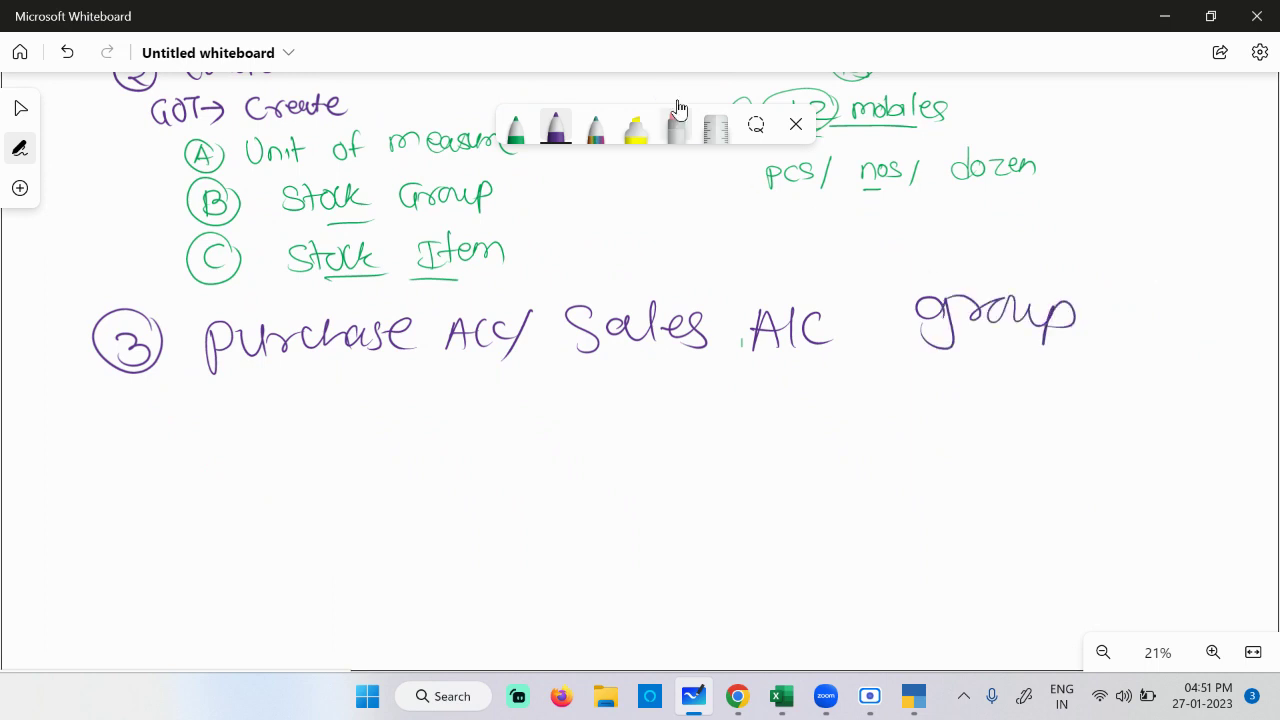
Step: Write "Pur goods" in green beneath the purchase account heading
click(516, 126)
mouse_move(301, 450)
mouse_down()
mouse_move(318, 412)
mouse_move(354, 420)
mouse_move(398, 399)
mouse_move(444, 434)
mouse_up()
drag(482, 396, 508, 396)
mouse_move(532, 394)
mouse_down()
mouse_move(534, 374)
mouse_move(540, 412)
mouse_up()
drag(558, 390, 548, 418)
Step: Add "Pur goods Ret" in green below the "Pur goods" line
mouse_move(320, 451)
mouse_down()
mouse_move(336, 478)
mouse_move(384, 490)
mouse_move(406, 462)
mouse_up()
mouse_move(448, 464)
mouse_down()
mouse_move(440, 500)
mouse_move(476, 468)
mouse_up()
mouse_move(498, 466)
mouse_down()
mouse_move(528, 444)
mouse_move(530, 478)
mouse_up()
drag(546, 462, 536, 486)
drag(600, 450, 602, 486)
drag(600, 450, 626, 486)
mouse_move(634, 476)
mouse_down()
mouse_move(658, 490)
mouse_move(686, 470)
mouse_up()
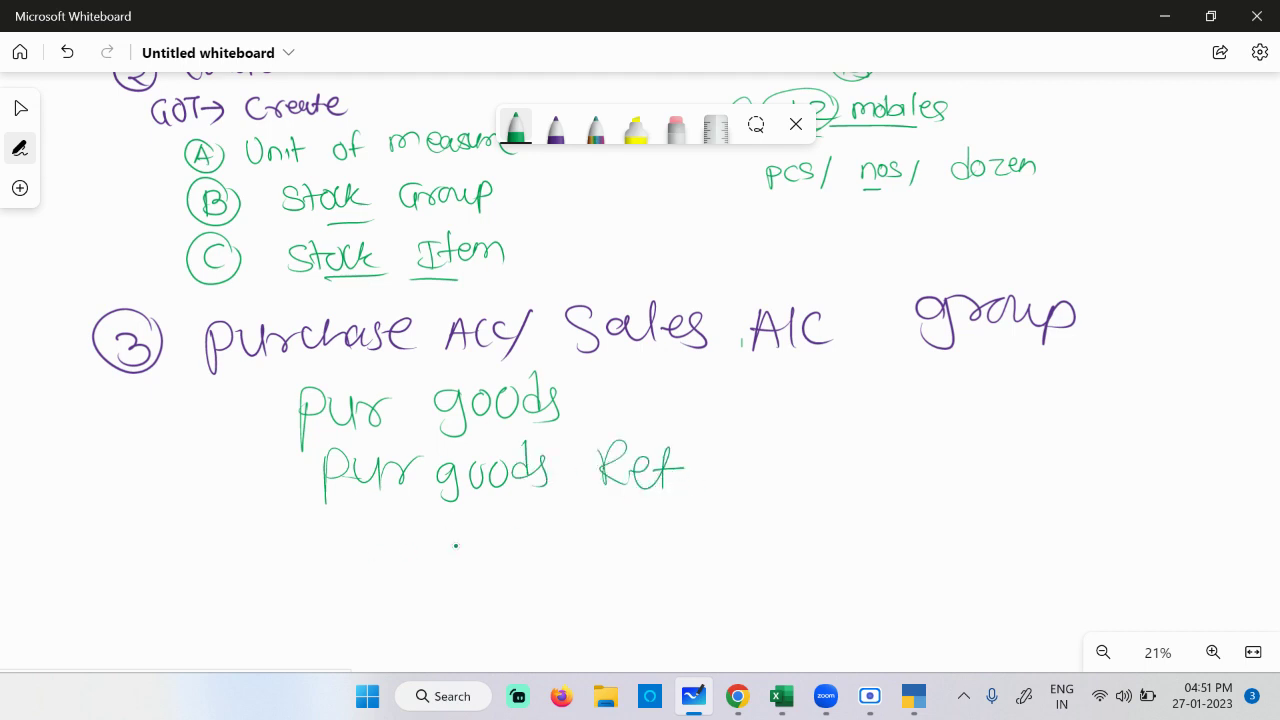
Step: Write "Sales goods" and, below it, "Sales good Retu" in green beneath the sales account group heading
mouse_move(893, 366)
mouse_down()
mouse_move(862, 406)
mouse_move(912, 392)
mouse_move(990, 400)
mouse_up()
mouse_move(1080, 372)
mouse_down()
mouse_move(1062, 392)
mouse_move(1070, 410)
mouse_up()
mouse_move(1098, 372)
mouse_down()
mouse_move(1146, 354)
mouse_move(1176, 362)
mouse_move(1172, 384)
mouse_up()
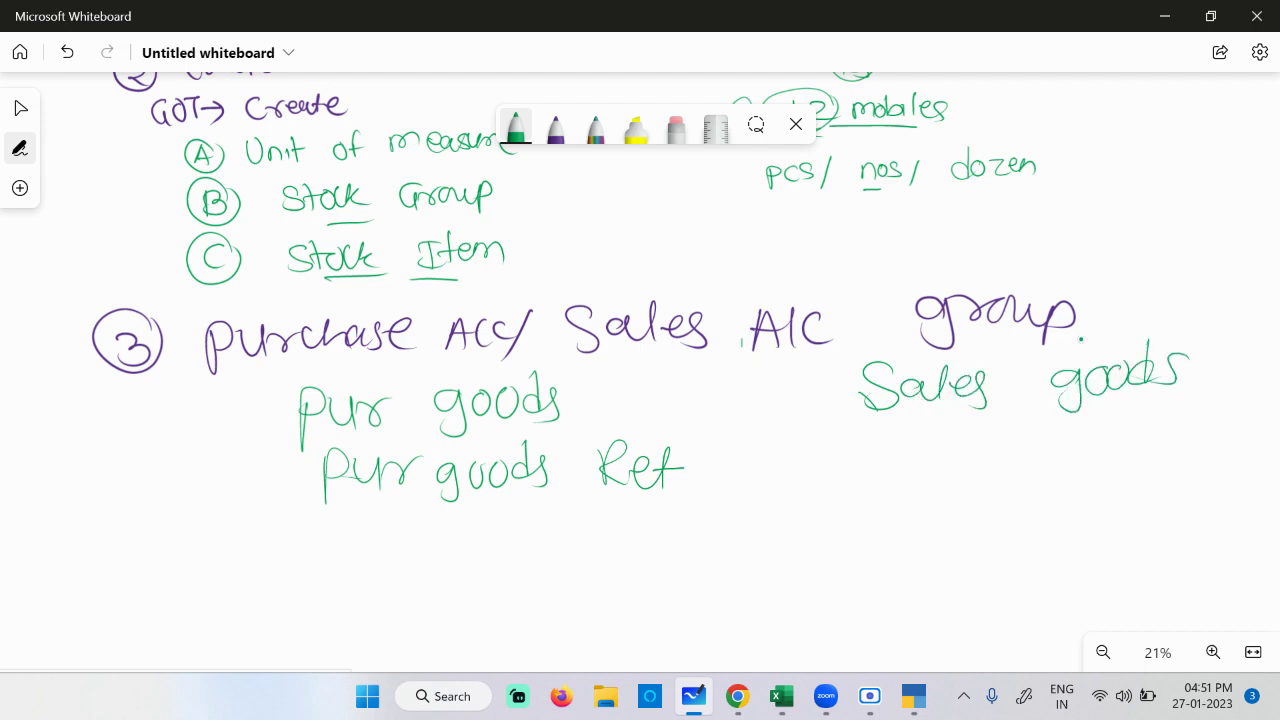
mouse_move(910, 448)
mouse_down()
mouse_move(884, 482)
mouse_move(958, 484)
mouse_move(998, 466)
mouse_move(1022, 478)
mouse_move(1118, 462)
mouse_move(1128, 442)
mouse_move(1196, 460)
mouse_move(1208, 448)
mouse_move(1256, 460)
mouse_move(1257, 472)
mouse_up()
click(1245, 440)
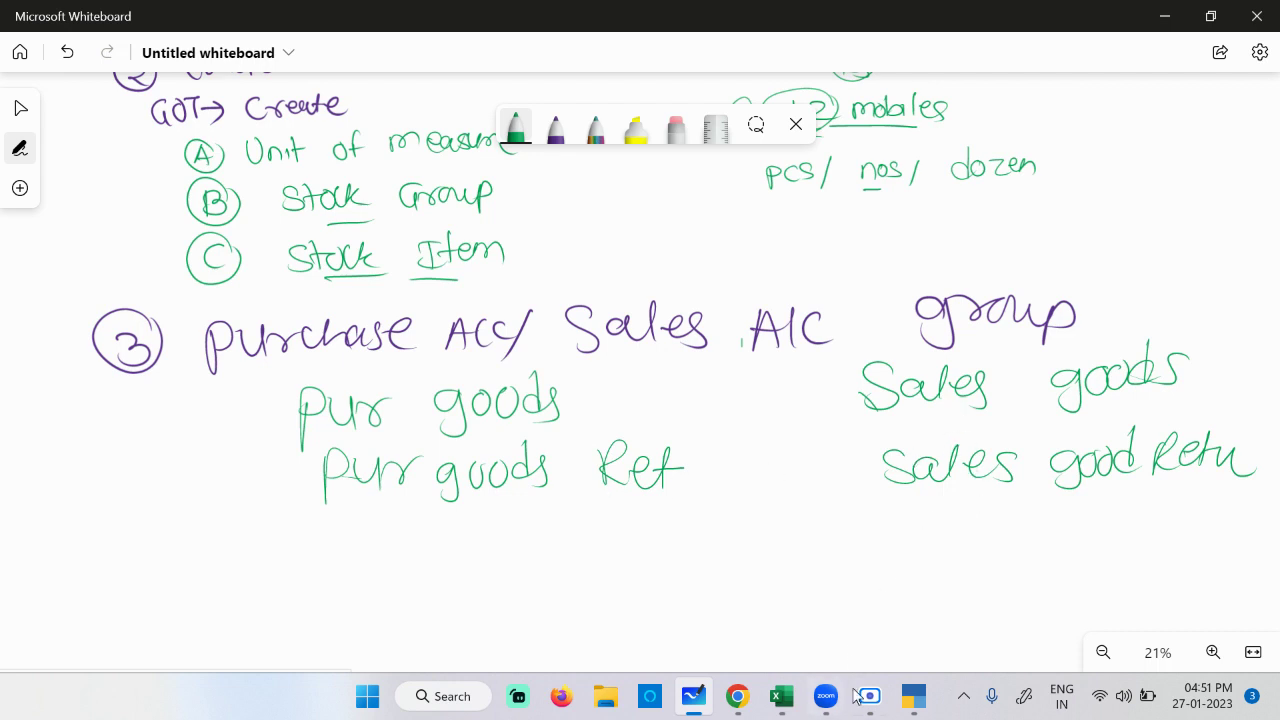
Step: Switch to TallyPrime, leave master creation, and open the list of masters for alteration
click(913, 696)
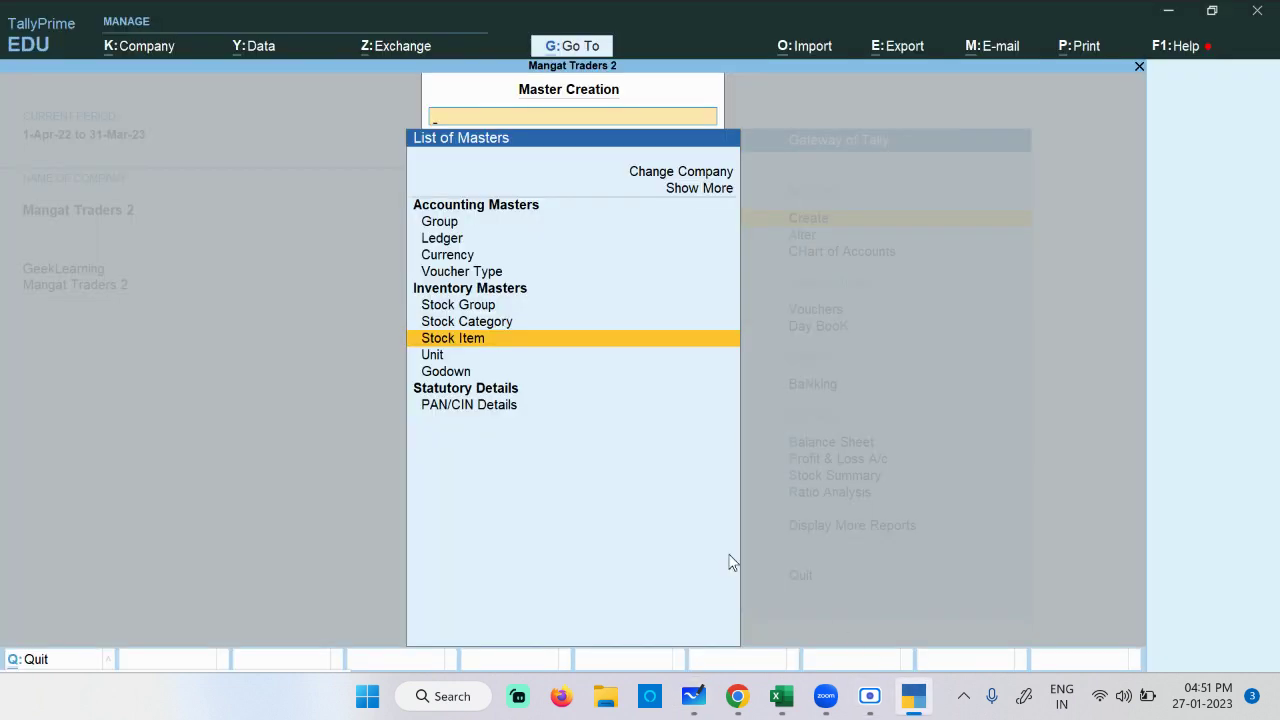
key(Escape)
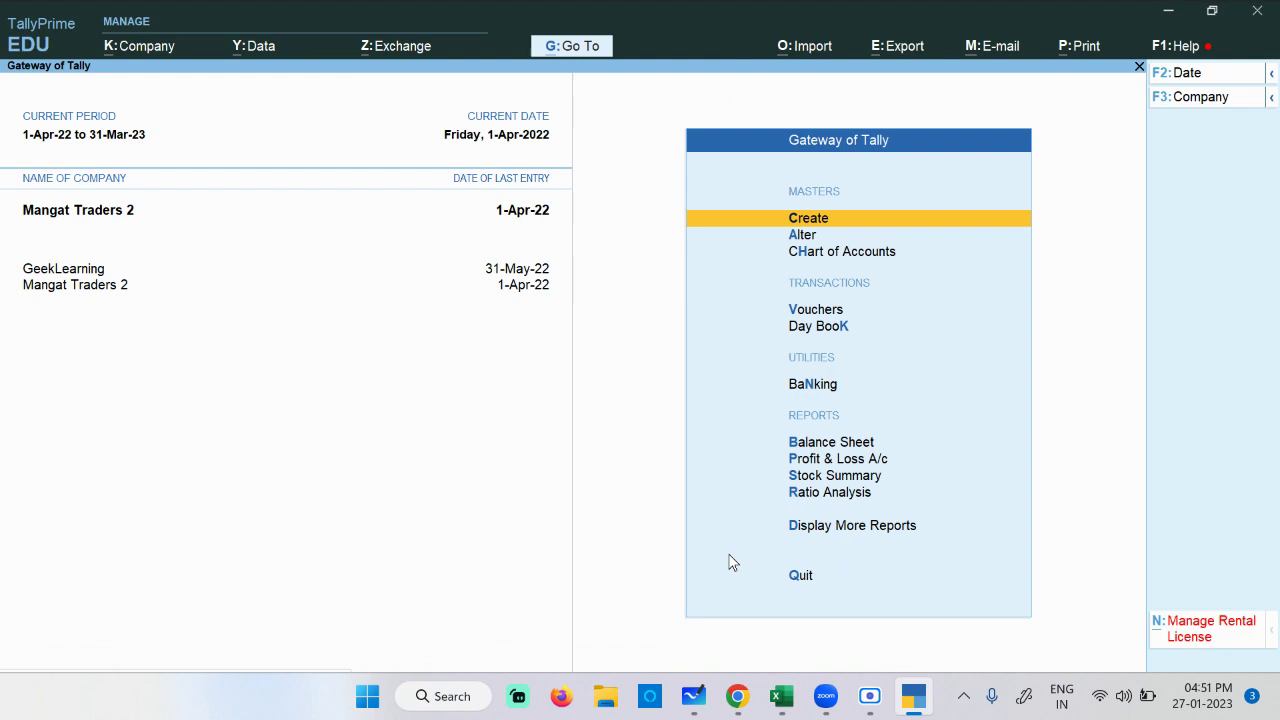
key(Down)
key(Down)
key(Up)
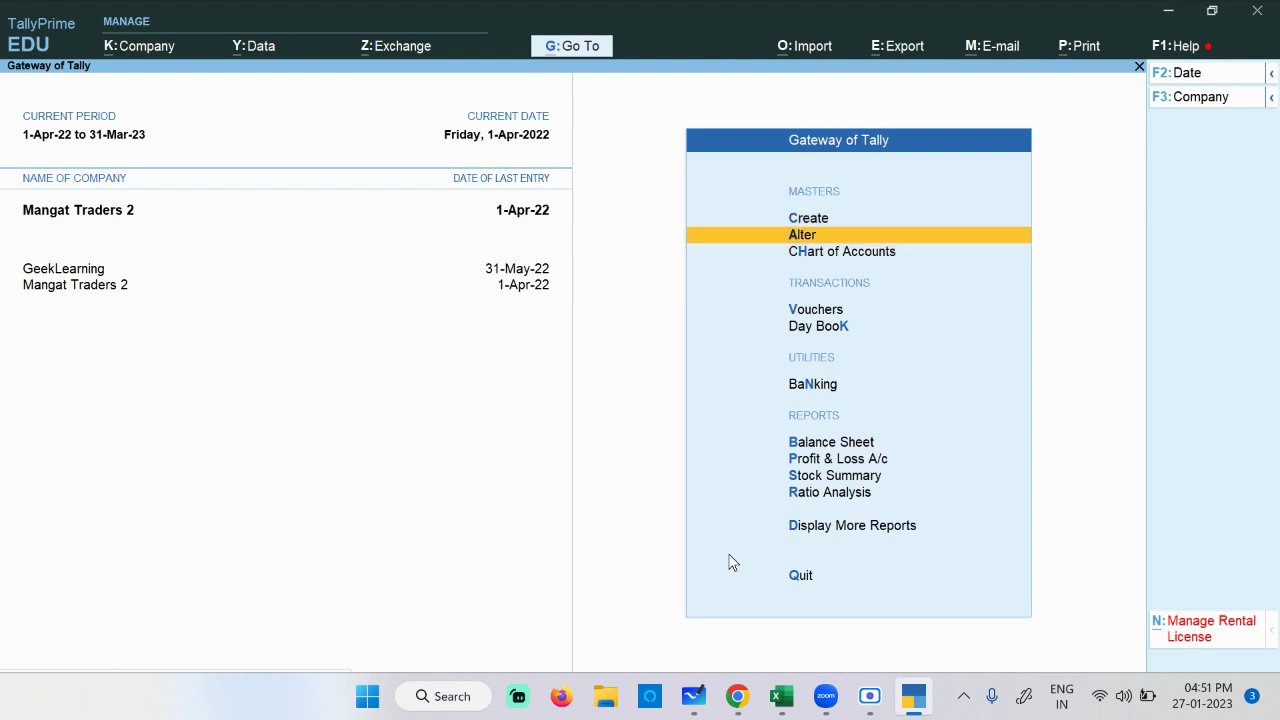
key(Return)
Step: Open the Purchase Goods ledger for alteration
key(Down)
key(Down)
key(Down)
key(Down)
key(Up)
key(Up)
key(Up)
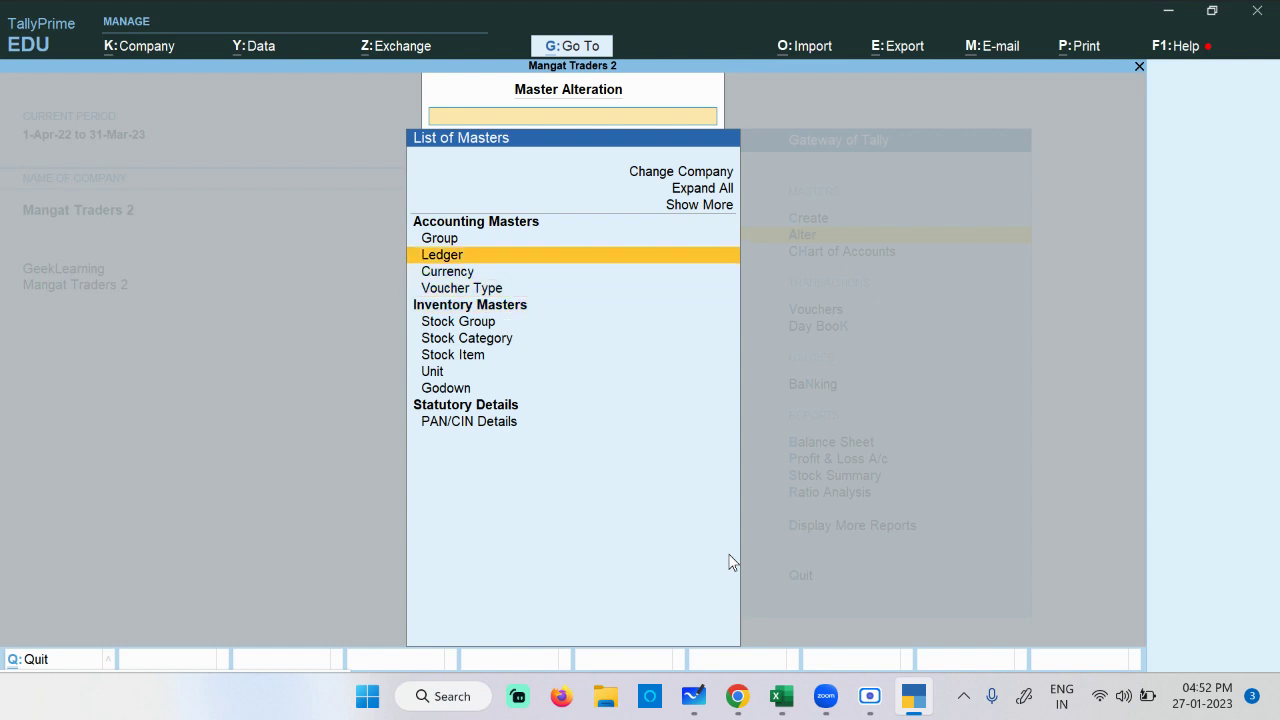
key(Return)
key(Down)
key(Down)
key(Down)
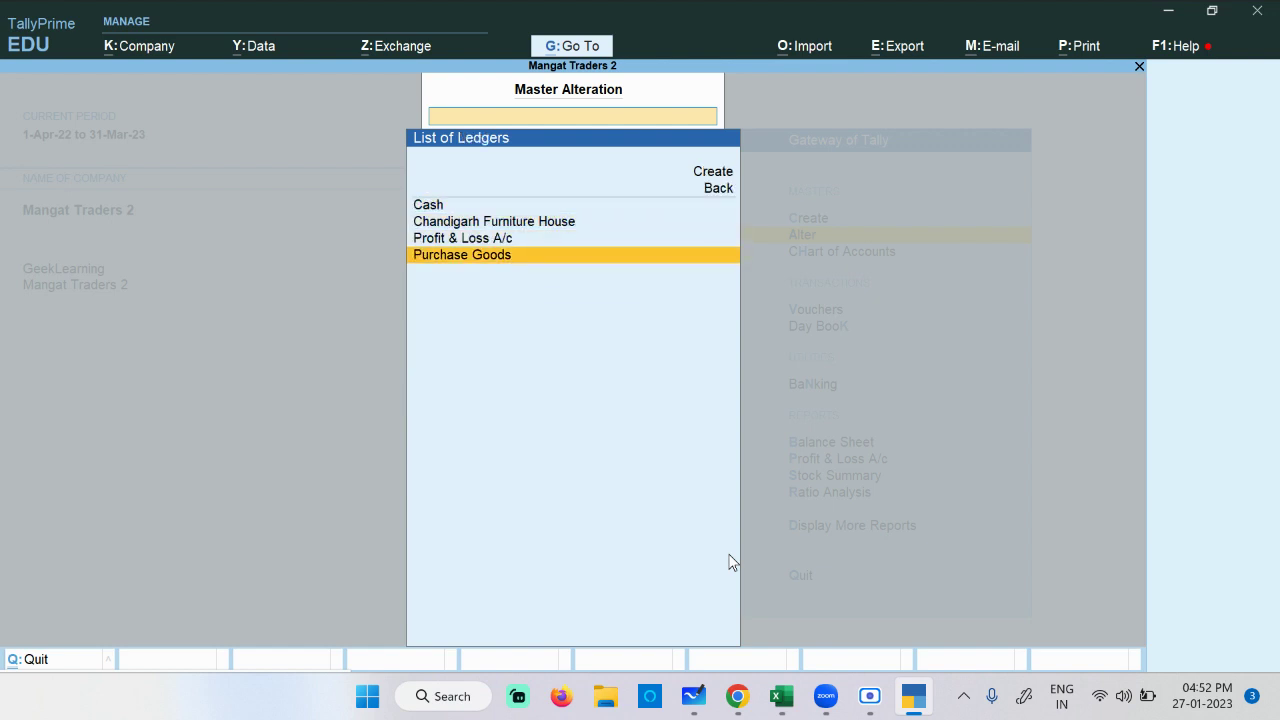
key(Return)
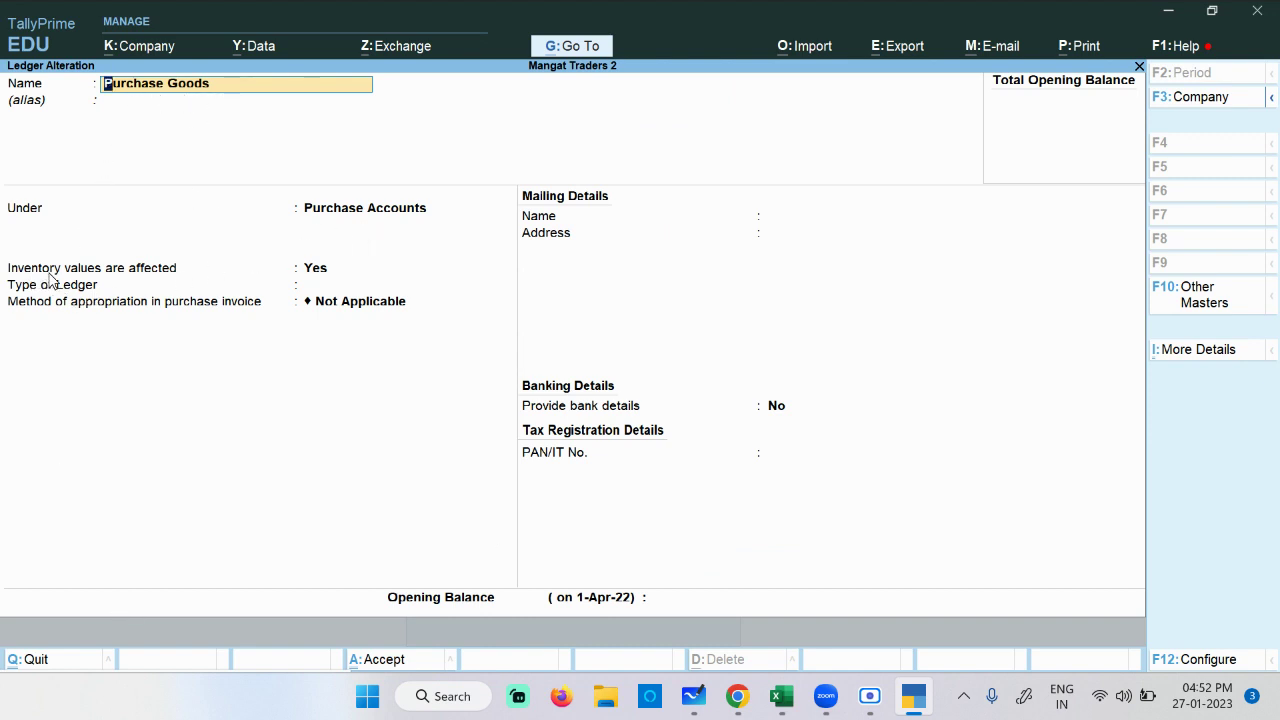
Step: Set "Inventory values are affected" to No for the Purchase Goods ledger
click(316, 276)
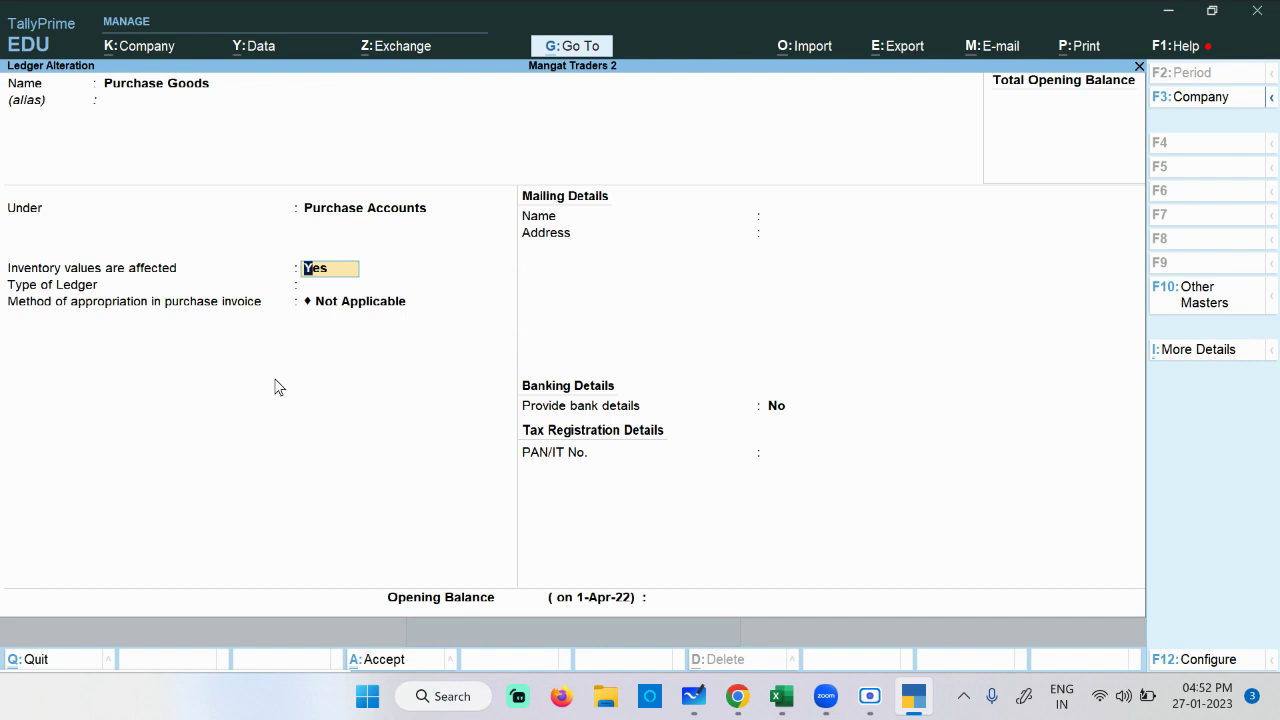
text(n)
key(Return)
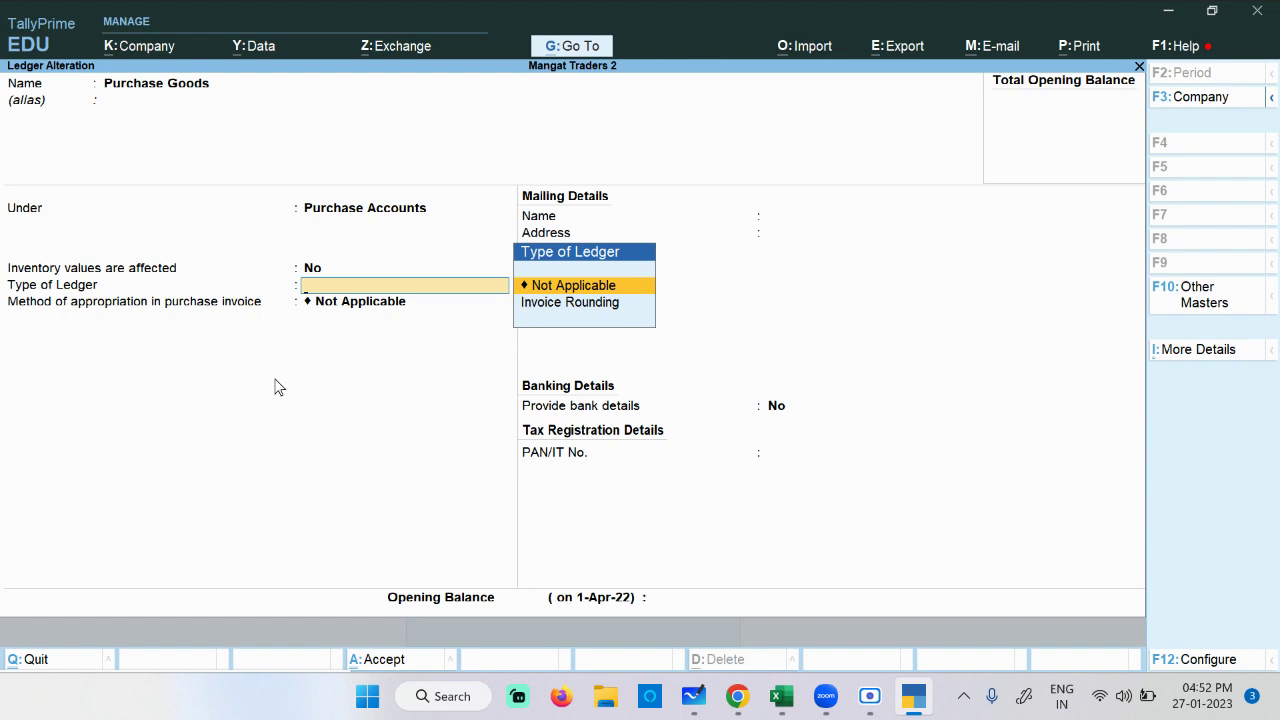
Step: Set "Inventory values are affected" to Yes for the Purchase Goods ledger, save it and leave master alteration
key(Return)
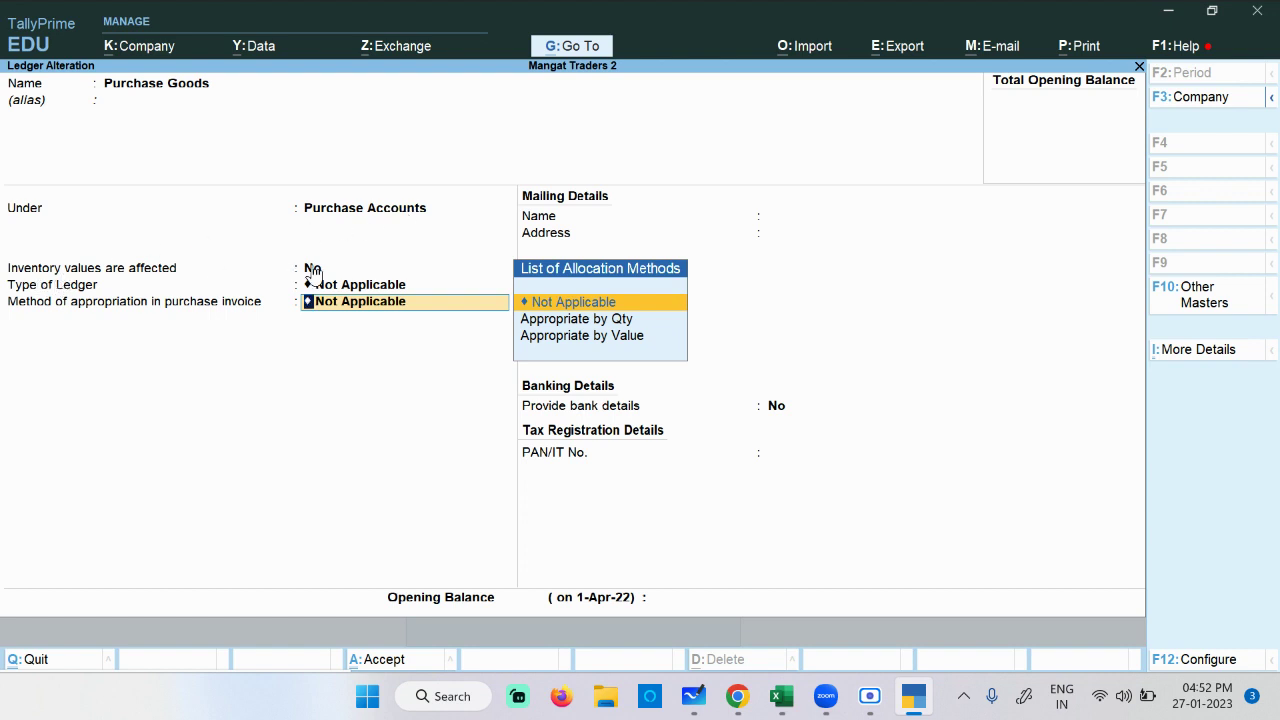
key(BackSpace)
text(Yes)
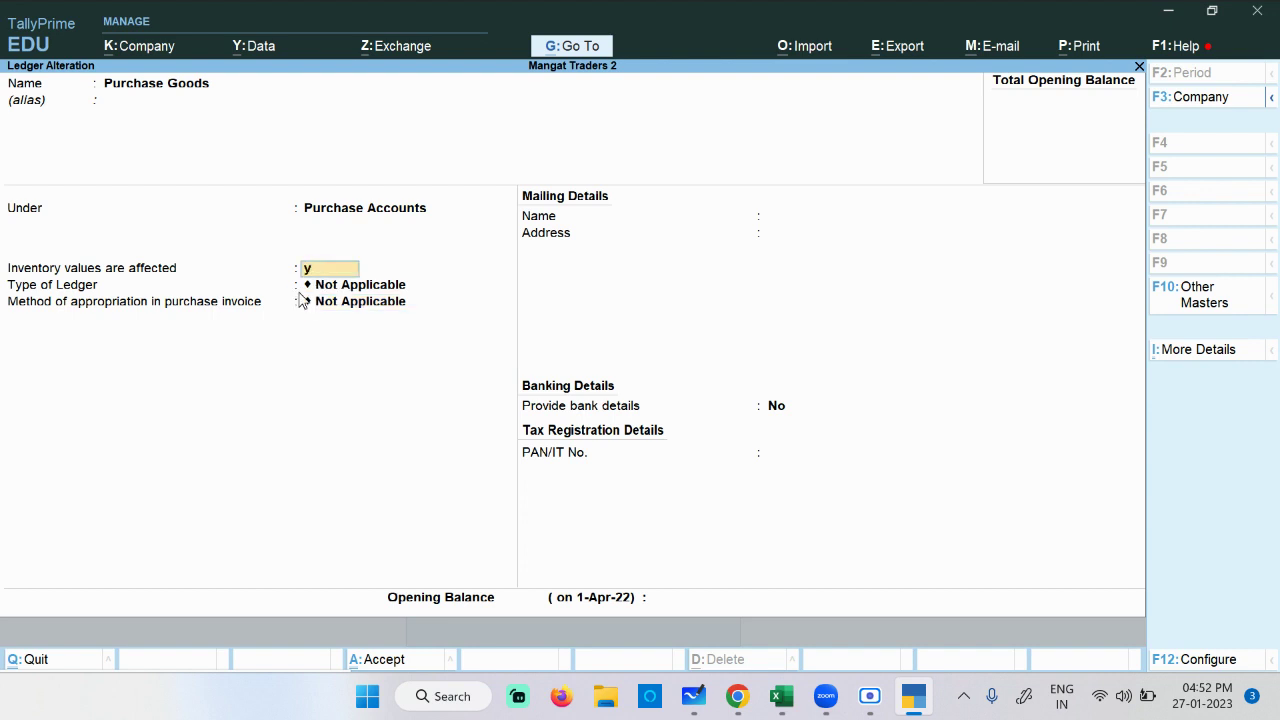
key(Return)
key(Return)
key(Return)
key(Return)
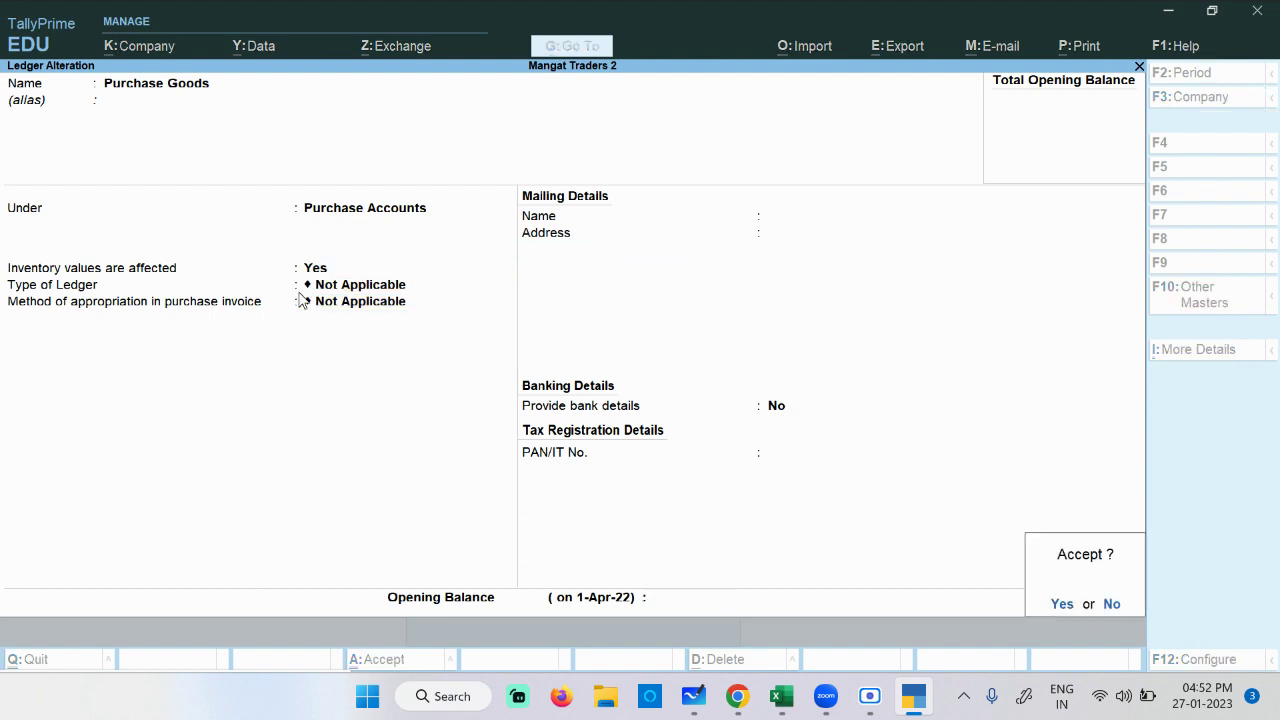
key(Return)
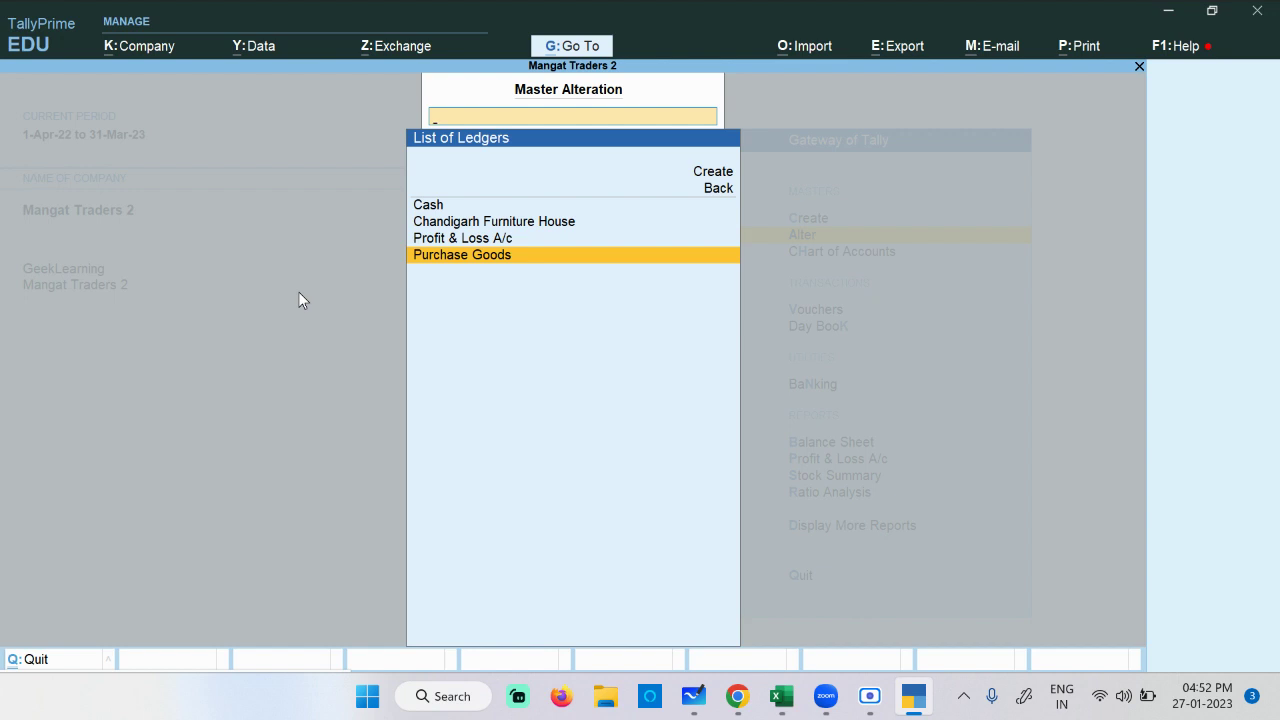
key(Escape)
key(Escape)
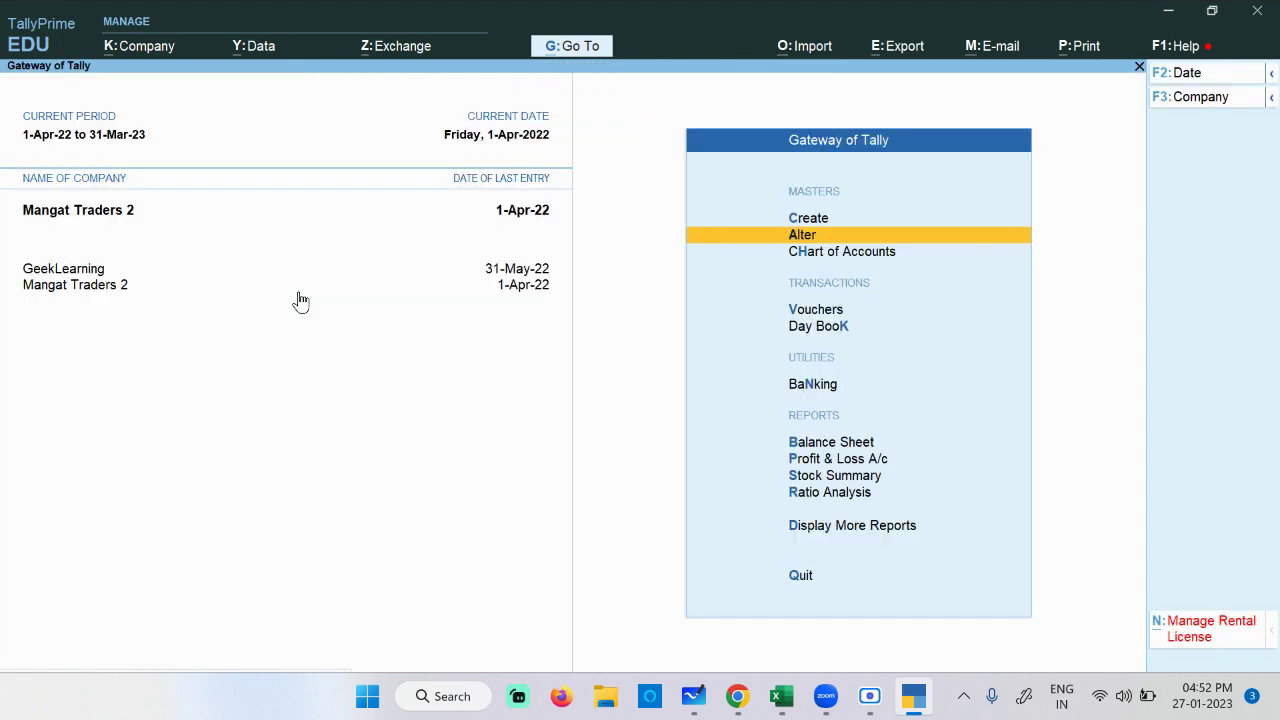
Step: Start creating a ledger named "Purchasre Goods Return" under the Purchase Accounts group
key(Up)
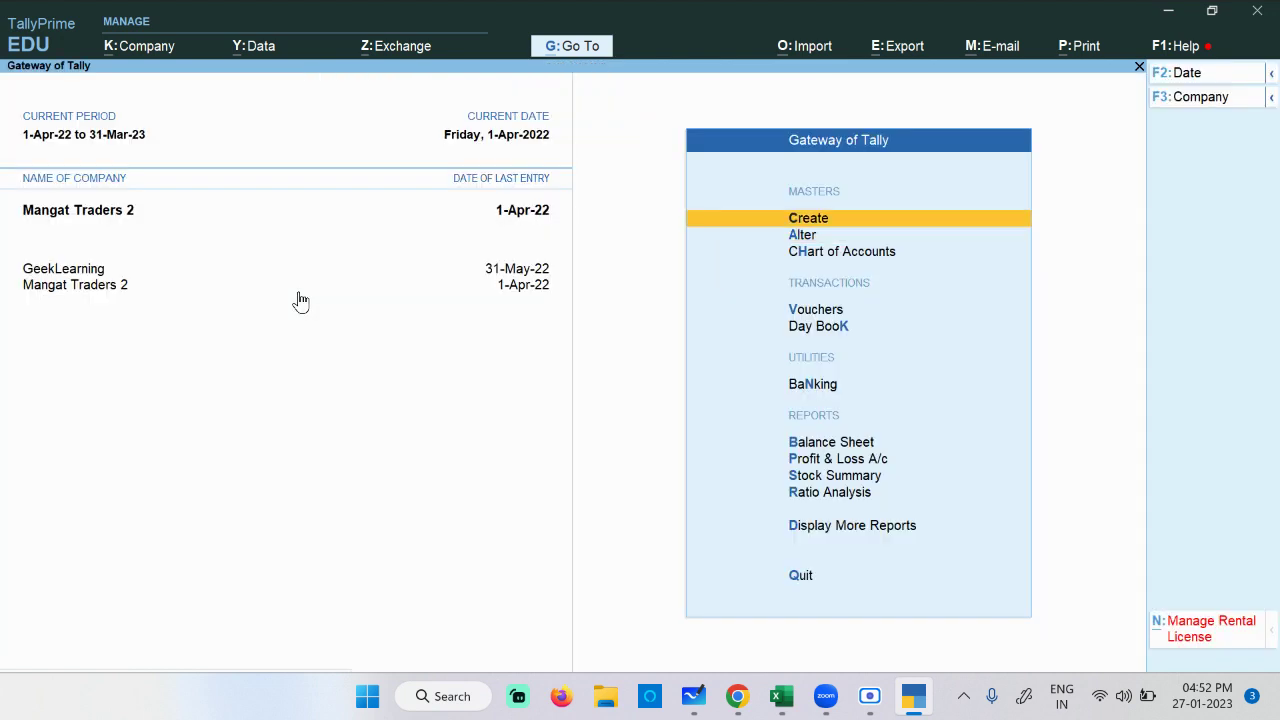
key(Return)
key(Up)
key(Up)
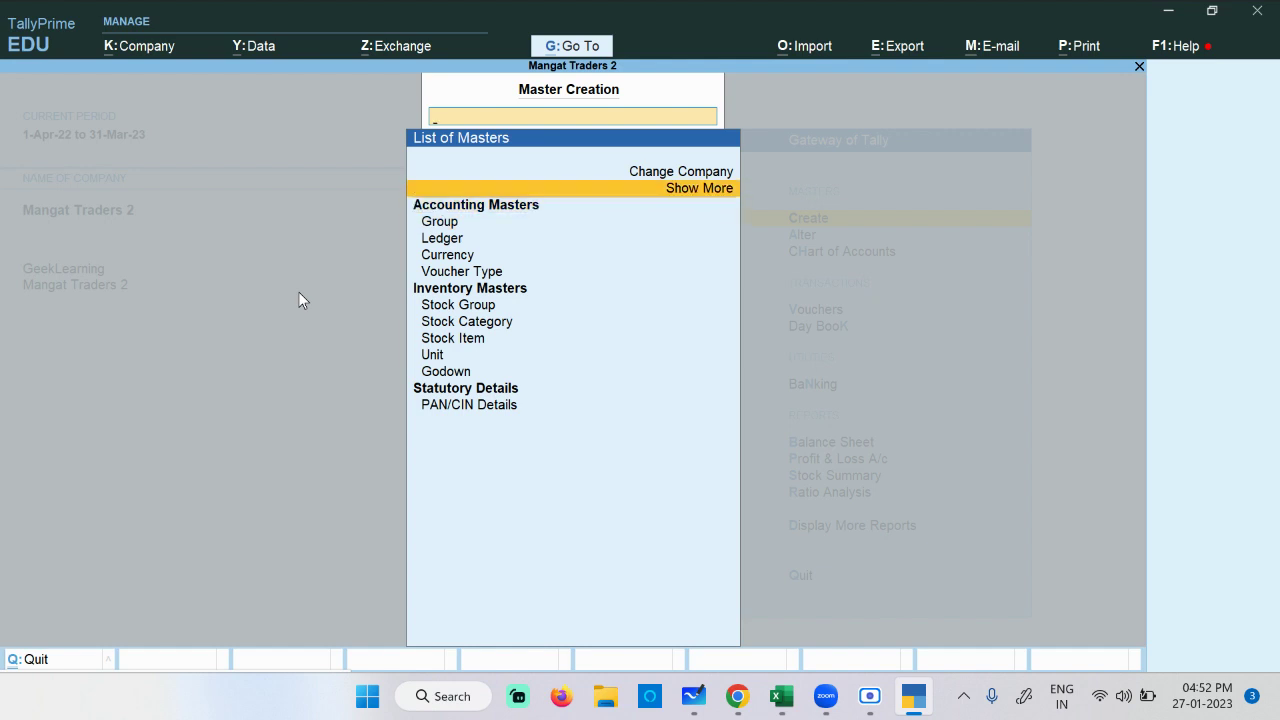
key(Down)
key(Down)
key(Return)
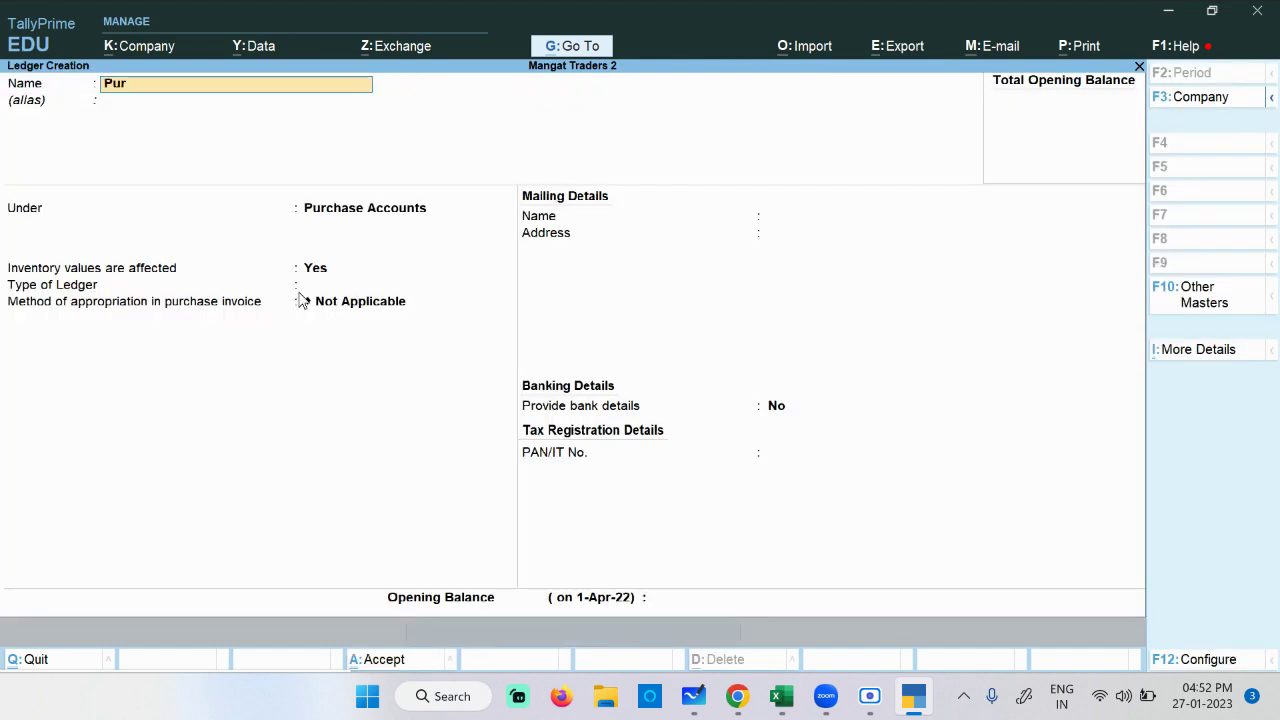
text(Purchasre Goods Return)
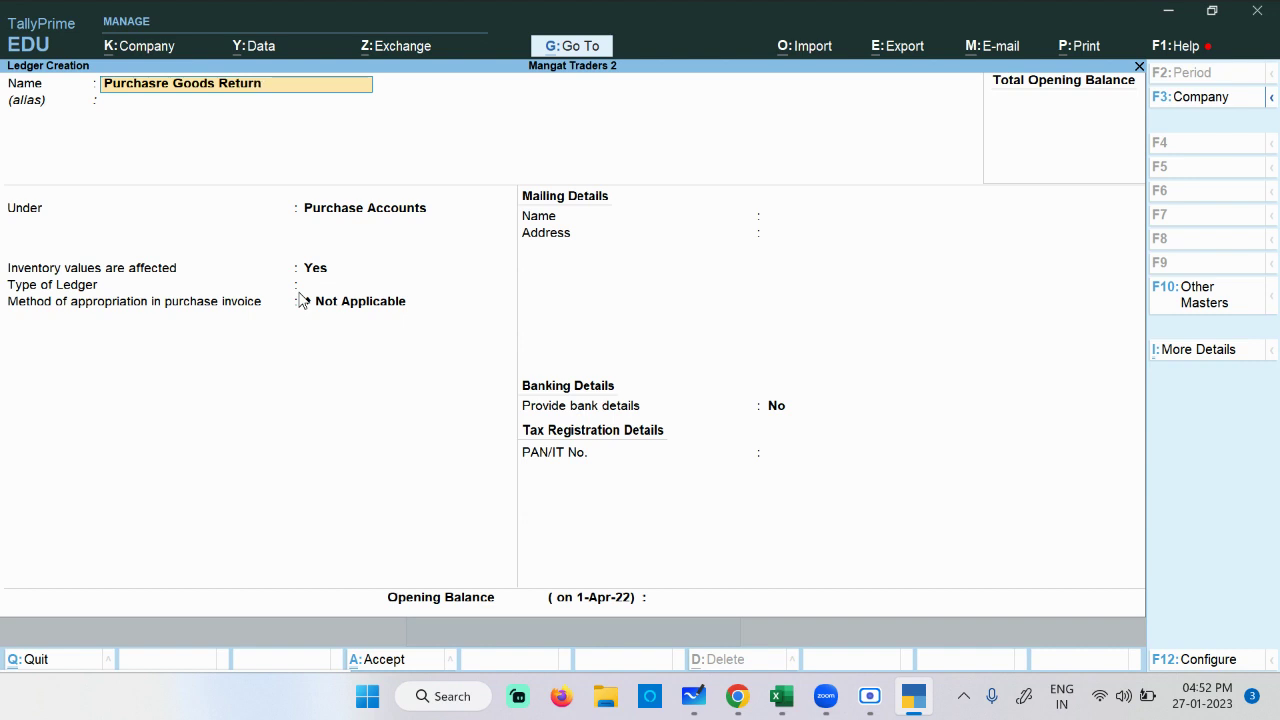
key(Return)
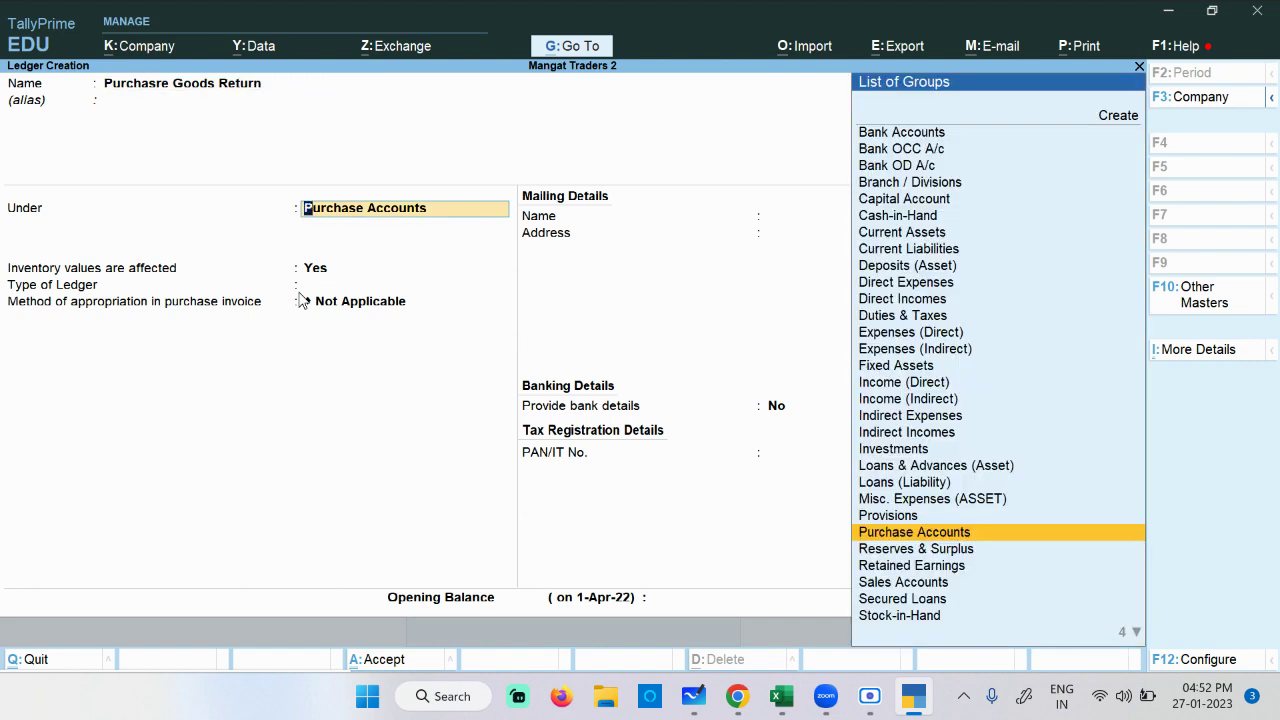
key(Return)
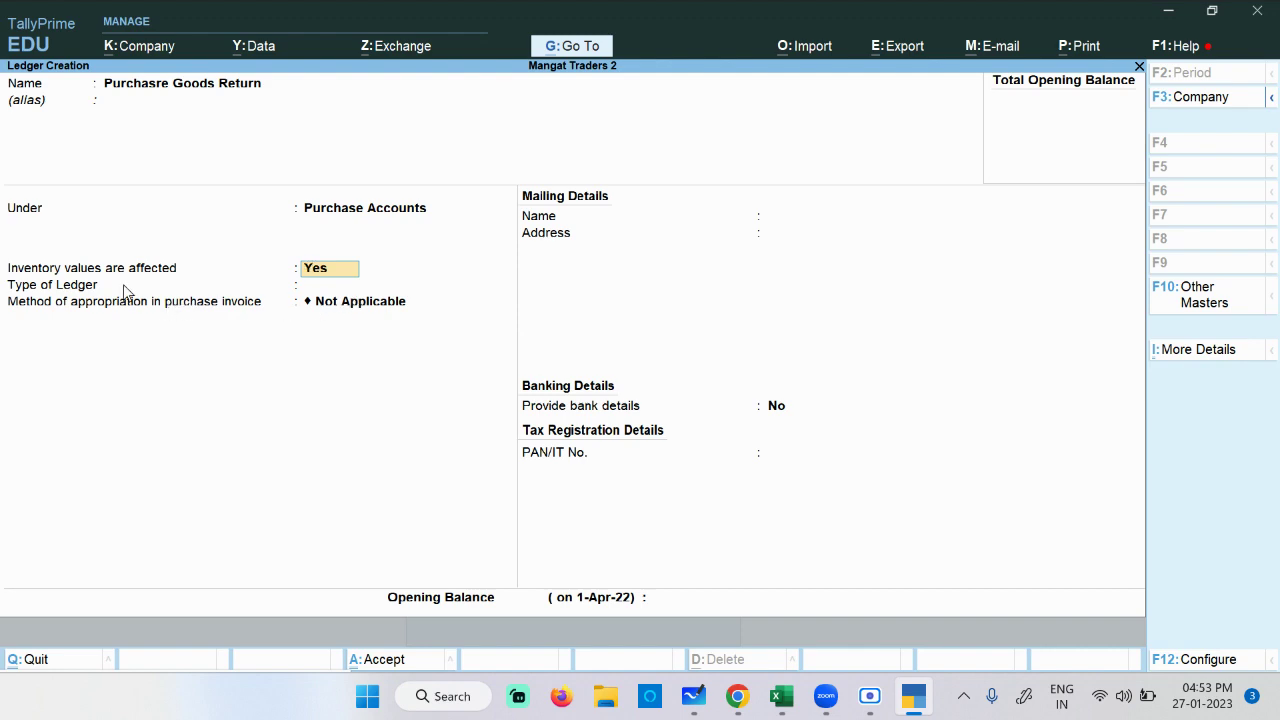
Step: Switch to Microsoft Whiteboard and write "Inventory values are affected - Yes" in purple below the ledger notes, circling "Yes" and underlining "Inventory values"
click(693, 696)
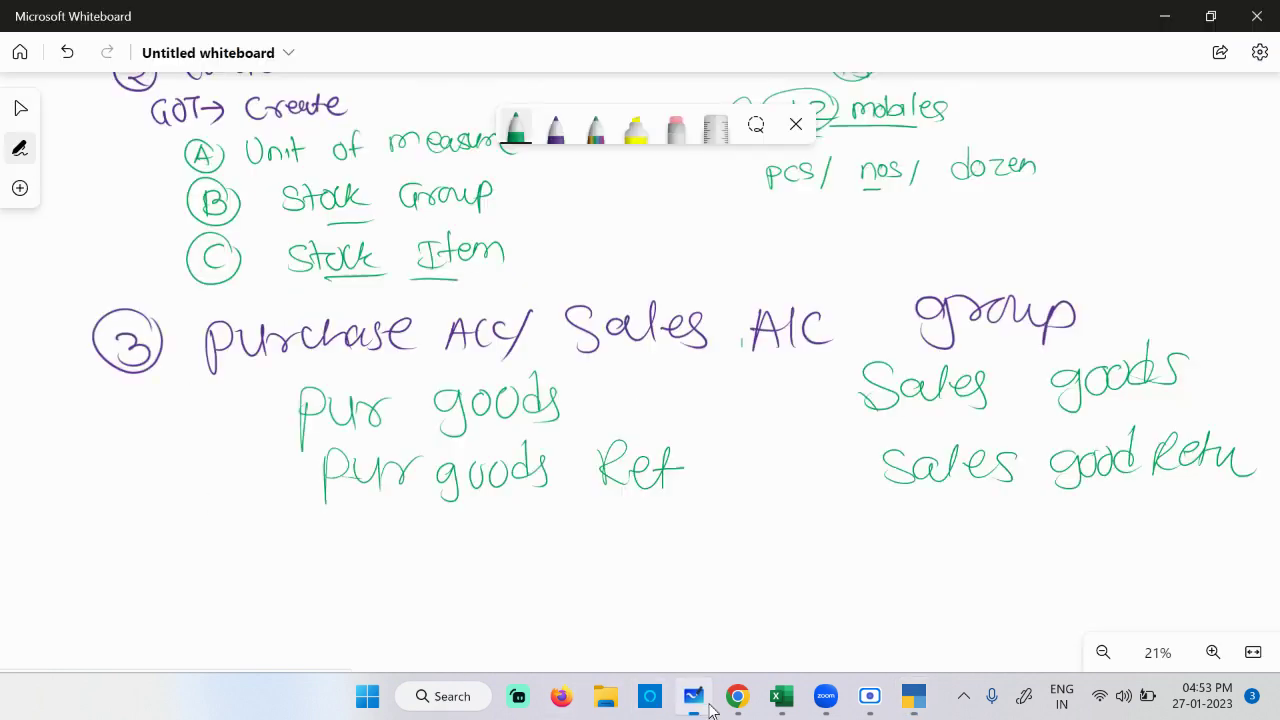
ctrl+scroll(623, 643, down, 2)
scroll(600, 543, down, 4)
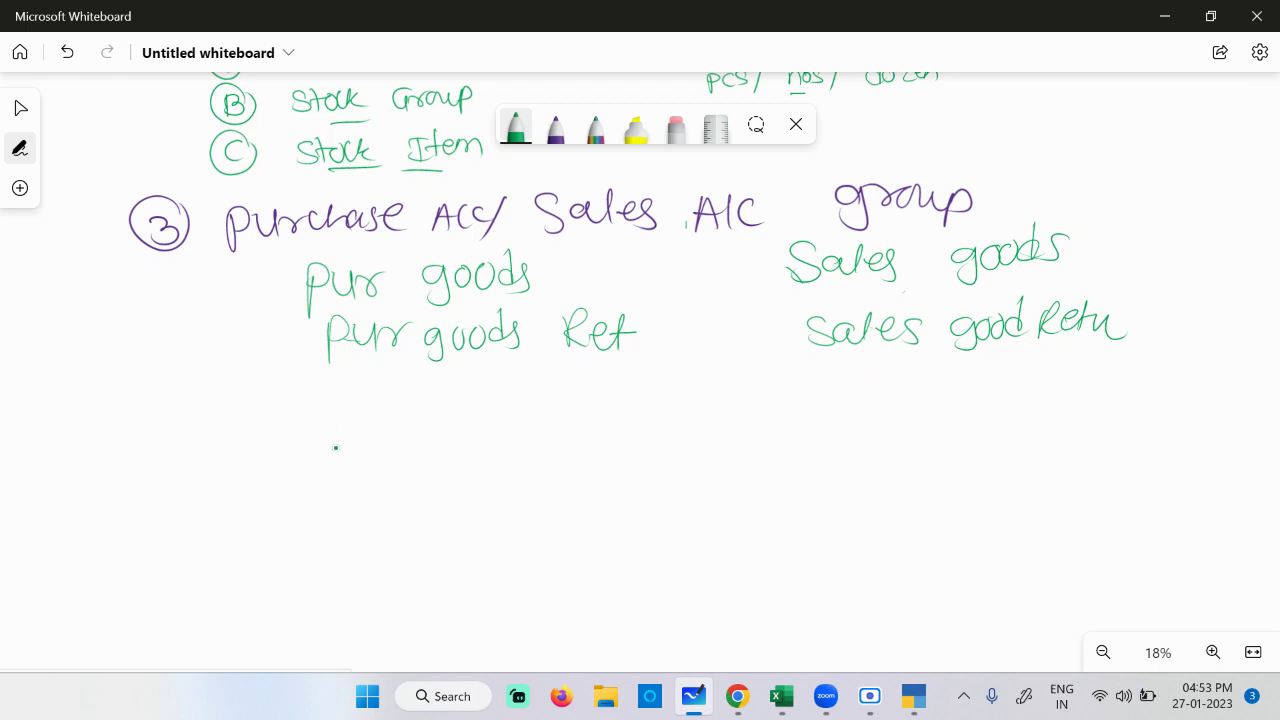
click(556, 128)
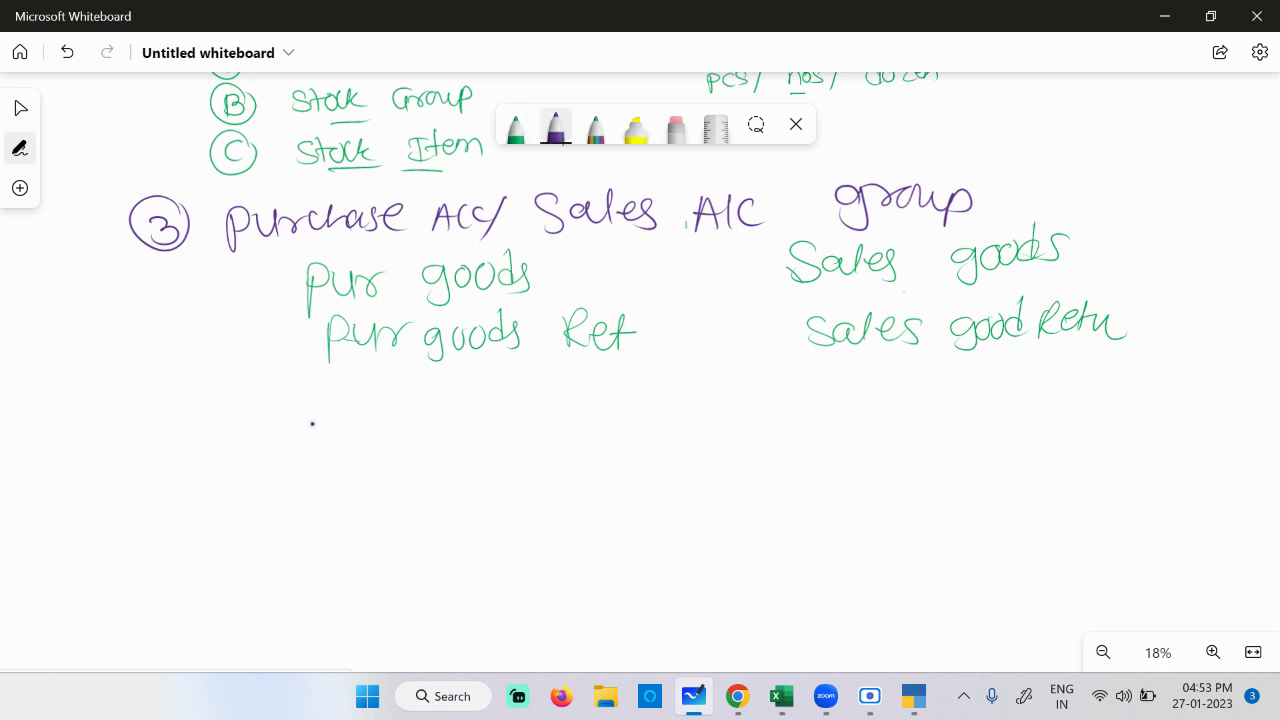
drag(300, 428, 301, 460)
mouse_move(278, 430)
mouse_down()
mouse_move(317, 423)
mouse_move(320, 455)
mouse_up()
mouse_move(326, 440)
mouse_down()
mouse_move(330, 462)
mouse_move(354, 462)
mouse_move(382, 430)
mouse_move(418, 432)
mouse_move(450, 455)
mouse_up()
mouse_move(452, 414)
mouse_down()
mouse_move(455, 462)
mouse_move(478, 432)
mouse_up()
drag(480, 432, 516, 430)
drag(518, 430, 514, 472)
mouse_move(567, 422)
mouse_down()
mouse_move(589, 456)
mouse_move(606, 422)
mouse_up()
mouse_move(628, 436)
mouse_down()
mouse_move(632, 456)
mouse_move(650, 410)
mouse_move(668, 450)
mouse_move(688, 456)
mouse_up()
mouse_move(690, 440)
mouse_down()
mouse_move(706, 428)
mouse_move(728, 452)
mouse_up()
drag(790, 422, 766, 448)
mouse_move(786, 446)
mouse_down()
mouse_move(798, 418)
mouse_move(852, 412)
mouse_move(887, 428)
mouse_move(990, 426)
mouse_move(992, 412)
mouse_move(1030, 410)
mouse_move(1190, 420)
mouse_move(1212, 402)
mouse_move(1120, 465)
mouse_move(1240, 400)
mouse_up()
drag(250, 491, 625, 488)
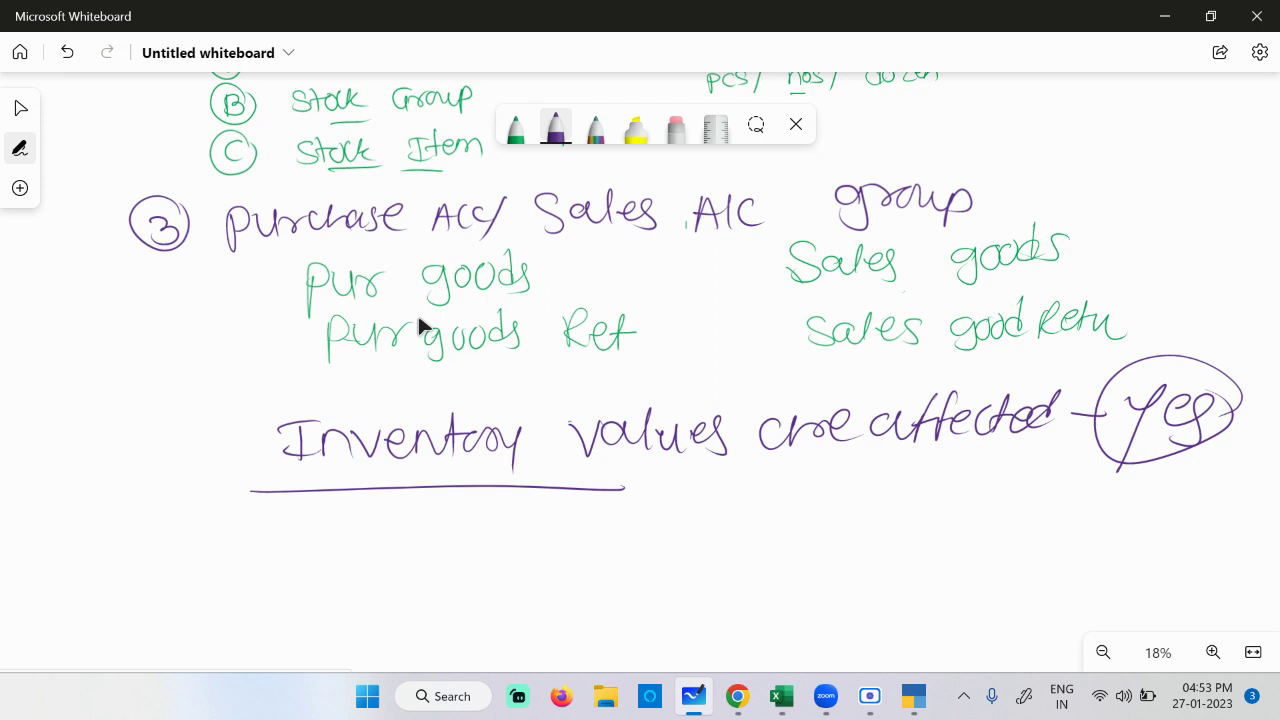
Step: Switch back to TallyPrime and save the purchase goods return ledger with inventory values affected
scroll(366, 384, up, 1)
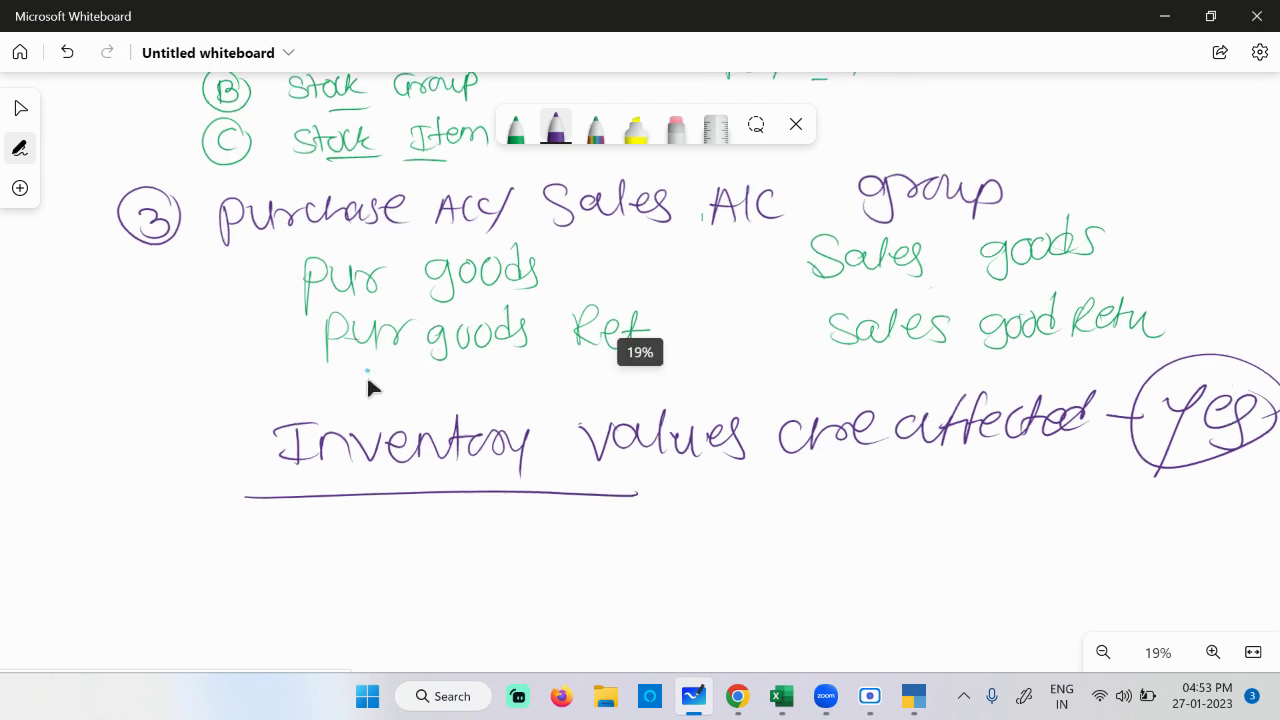
click(913, 696)
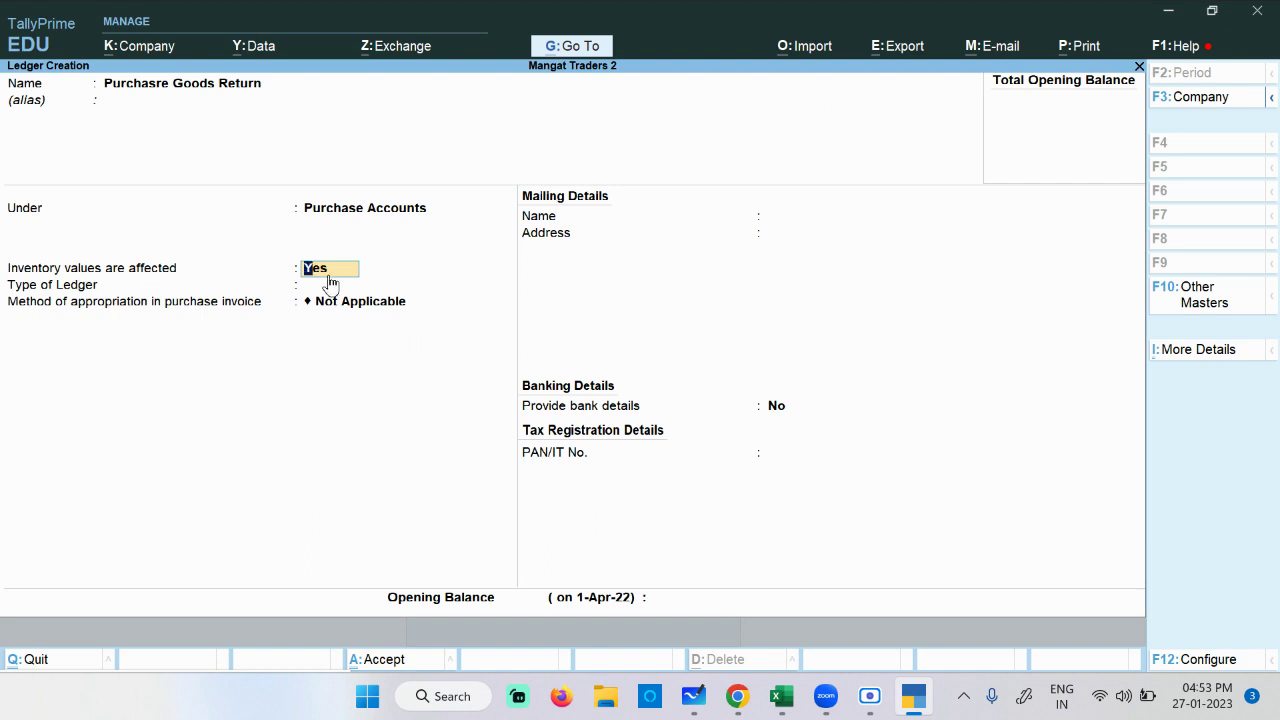
key(ctrl+a)
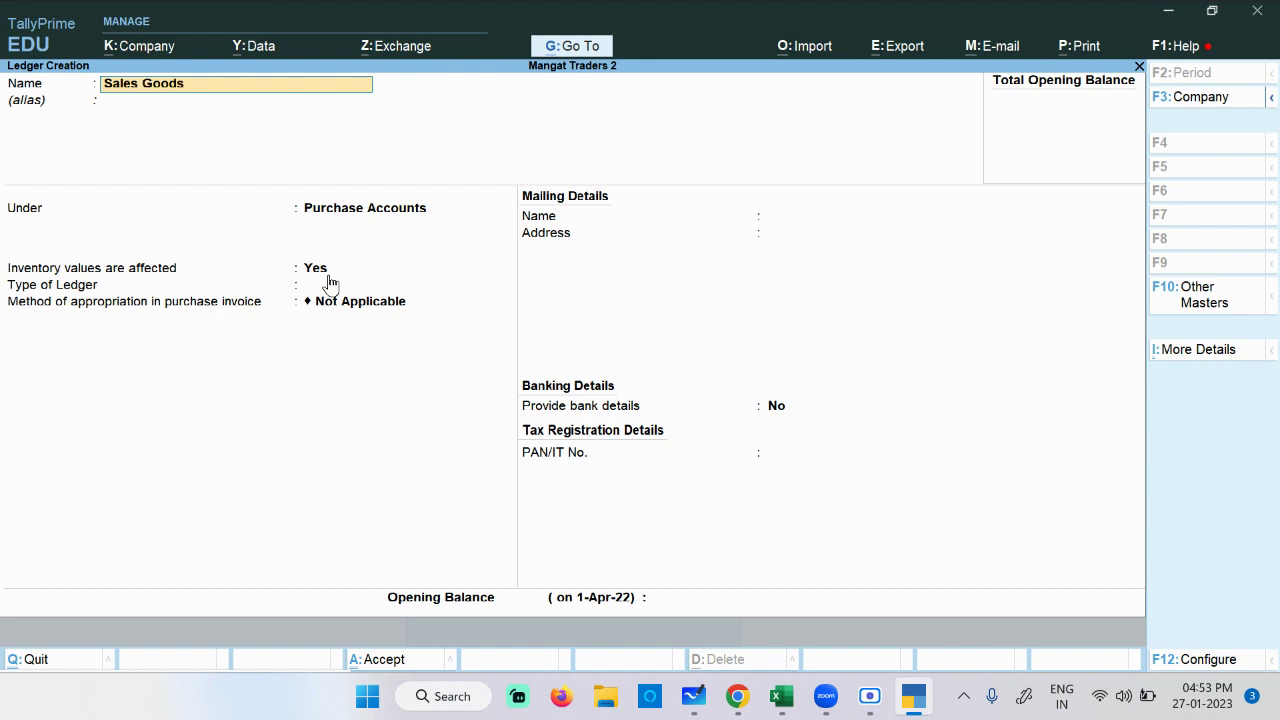
Step: Create the ledger "Sales Goods" under Sales Accounts, with inventory values affected set to Yes and ledger type Not Applicable
key(Return)
text(Sa)
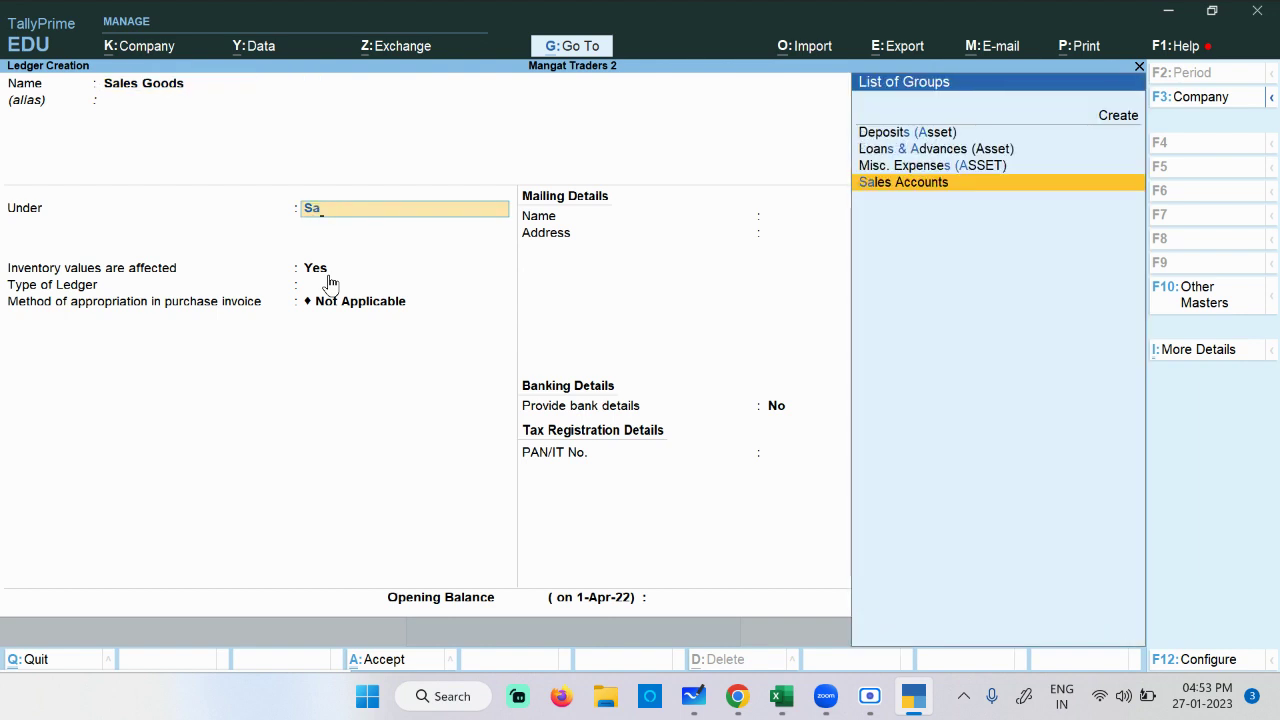
key(Return)
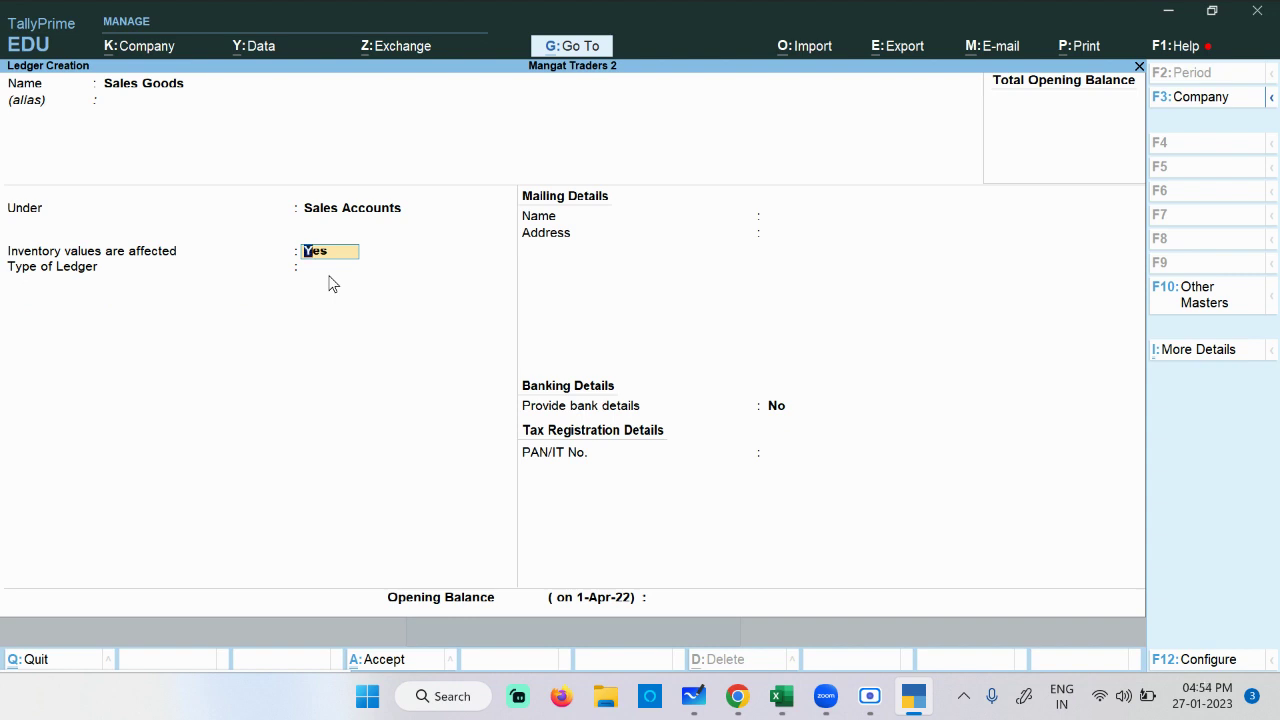
key(Return)
key(Return)
key(Return)
key(Return)
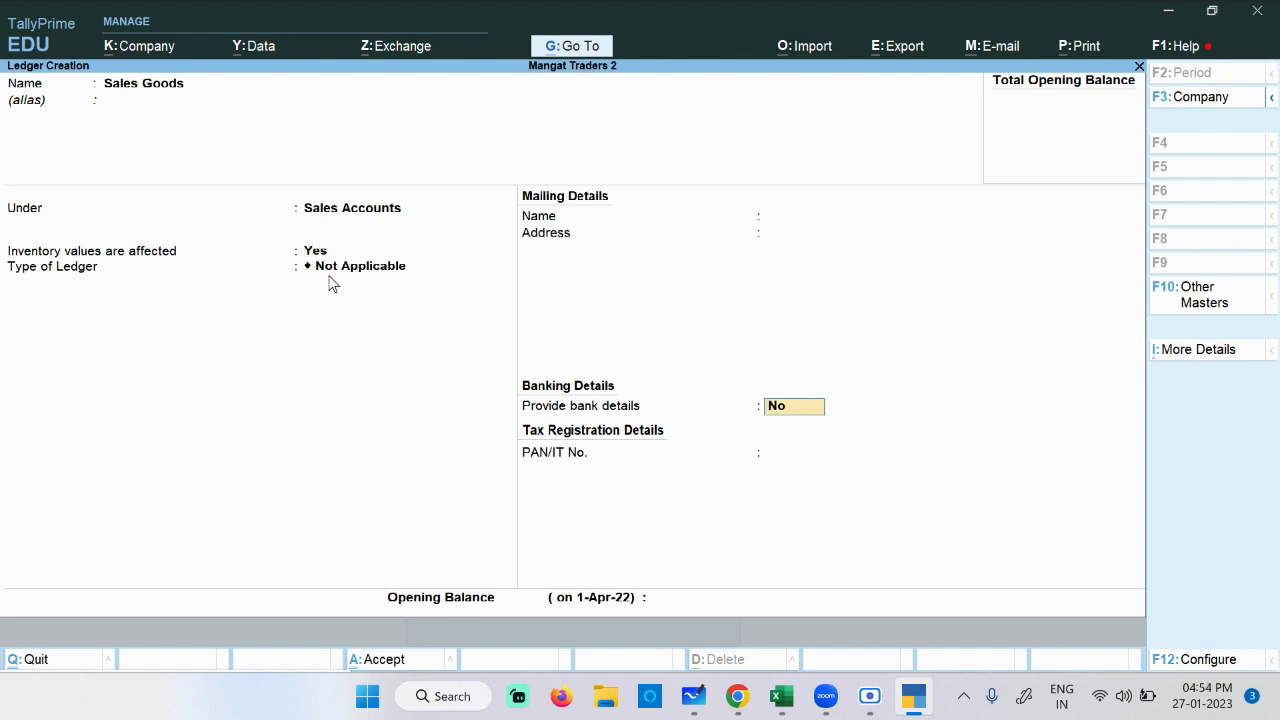
key(Return)
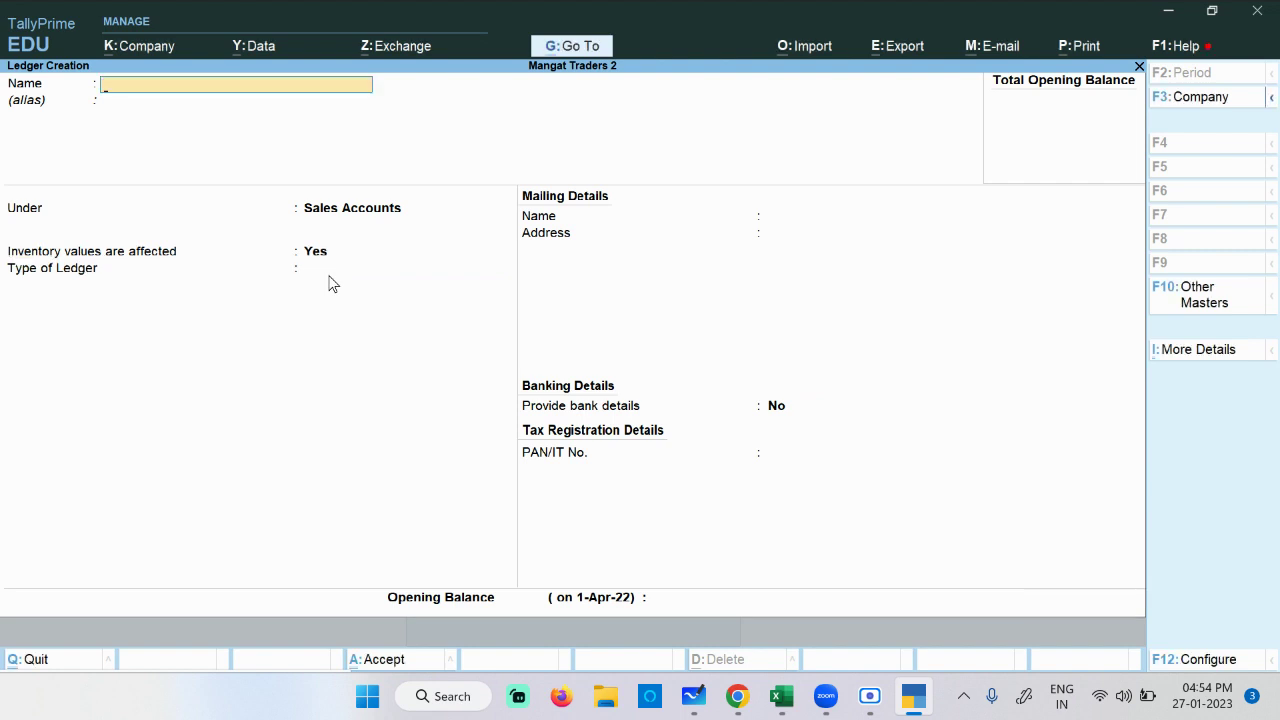
Step: Create the ledger "Sales Goods Return" under Sales Accounts with inventory values affected, and leave ledger creation
text(Sales Goods Return)
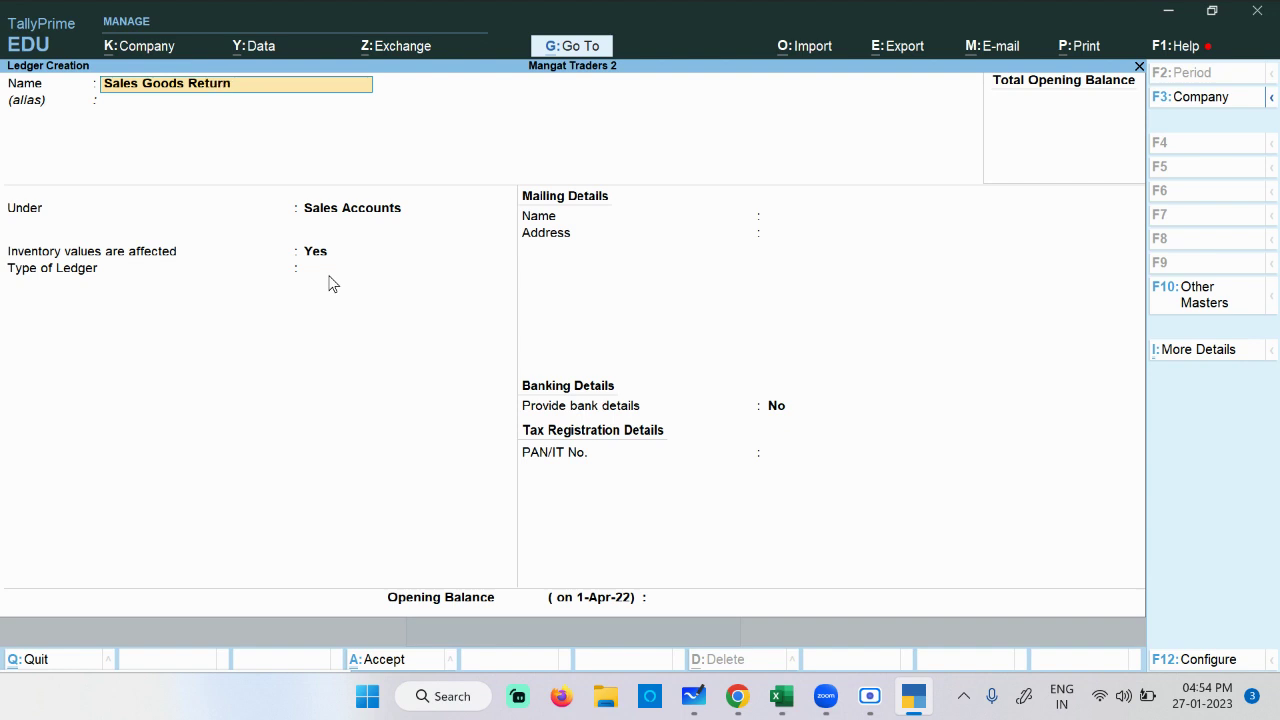
key(Return)
key(Return)
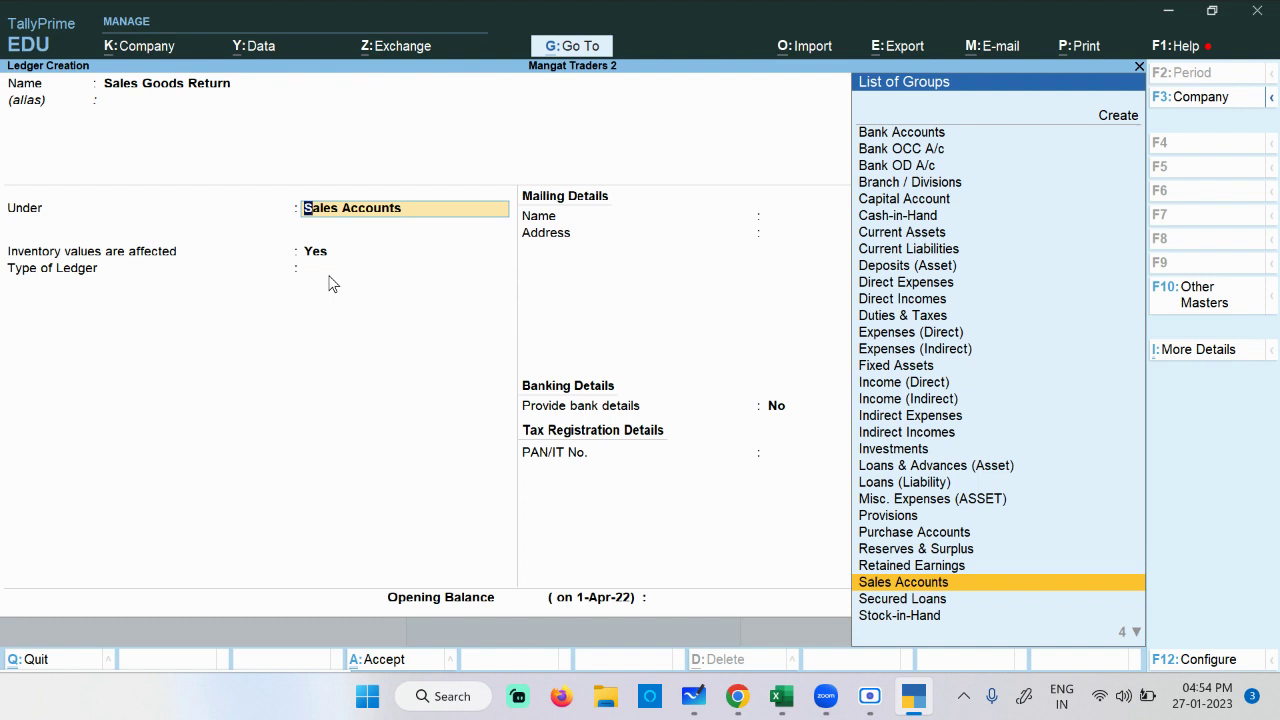
key(Return)
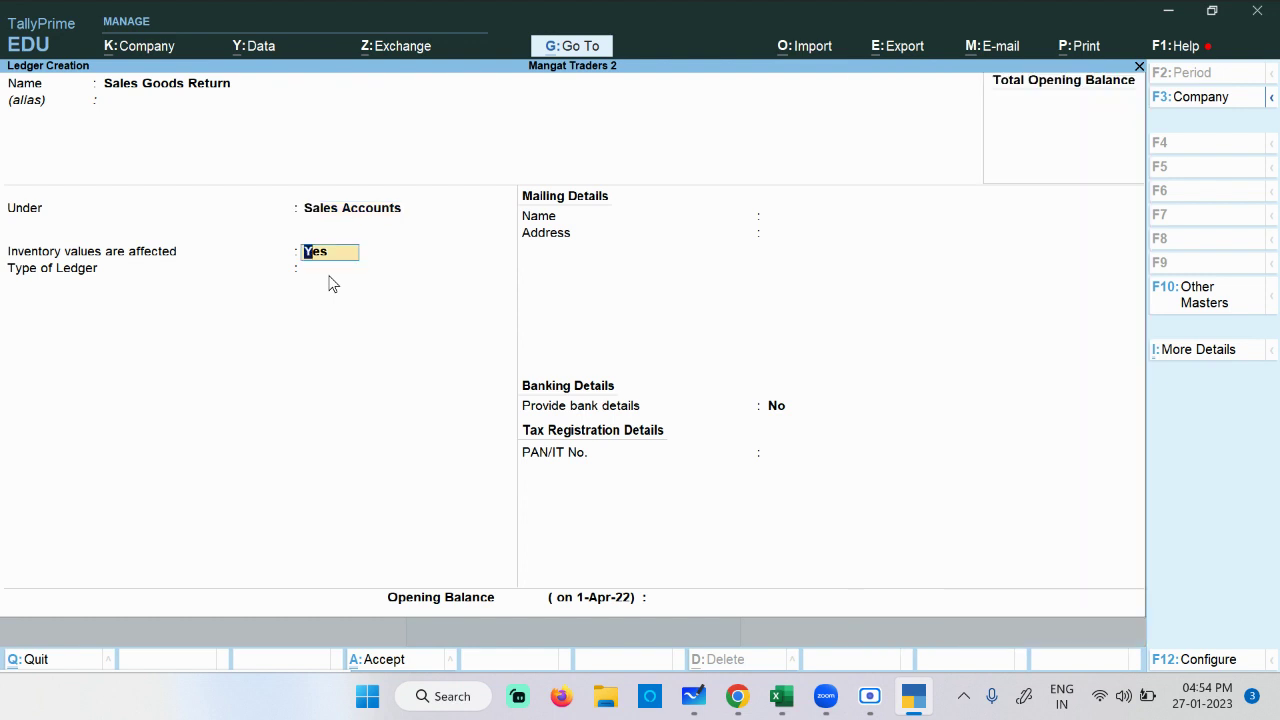
key(Return)
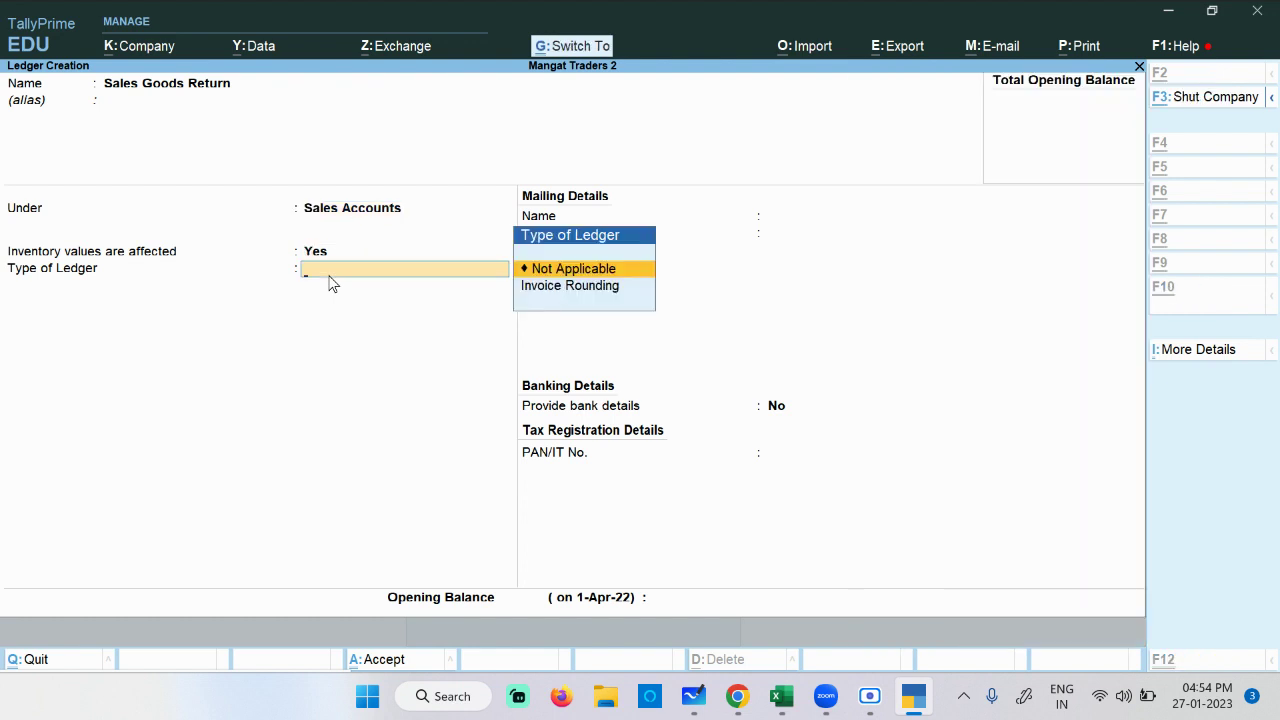
key(ctrl+a)
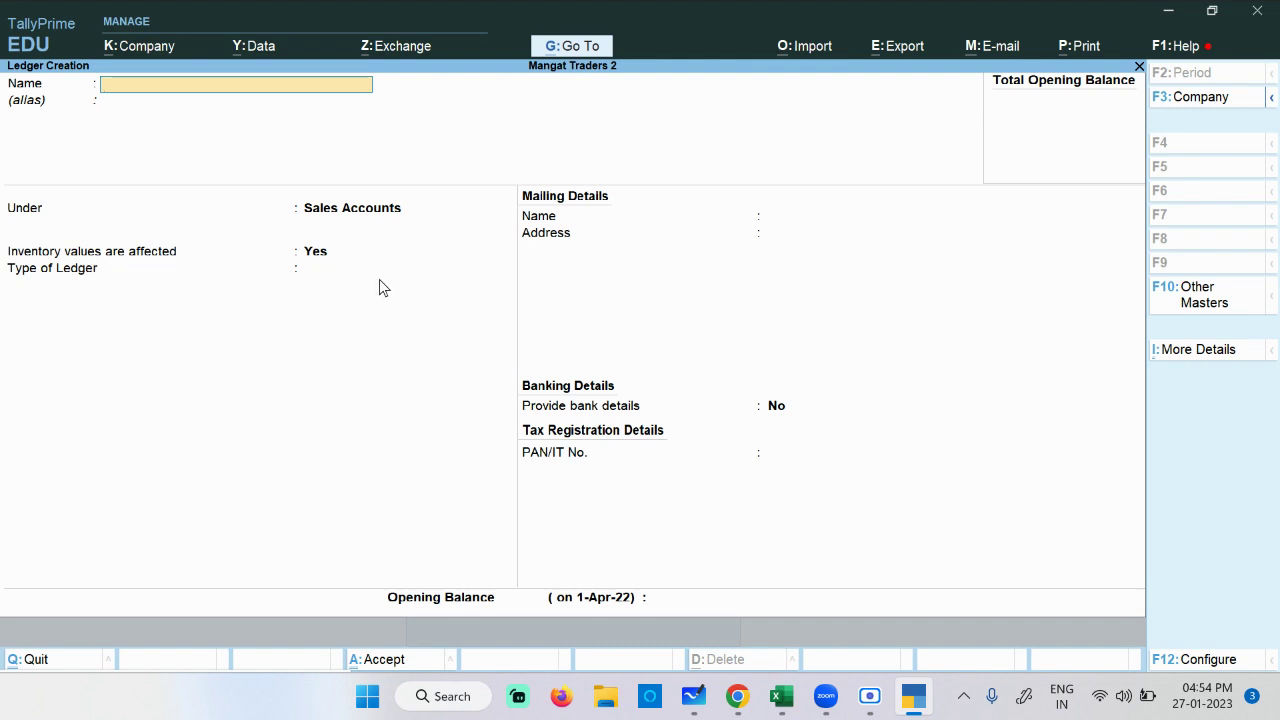
key(Escape)
key(y)
key(Escape)
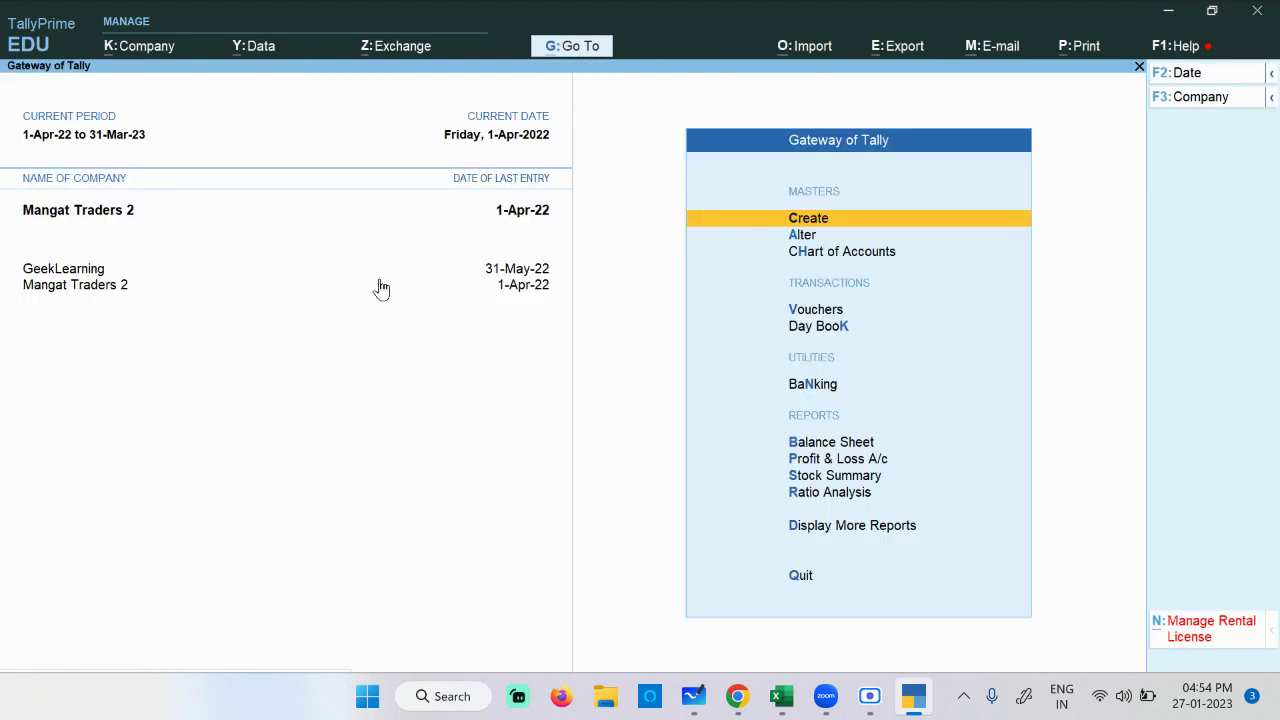
click(830, 314)
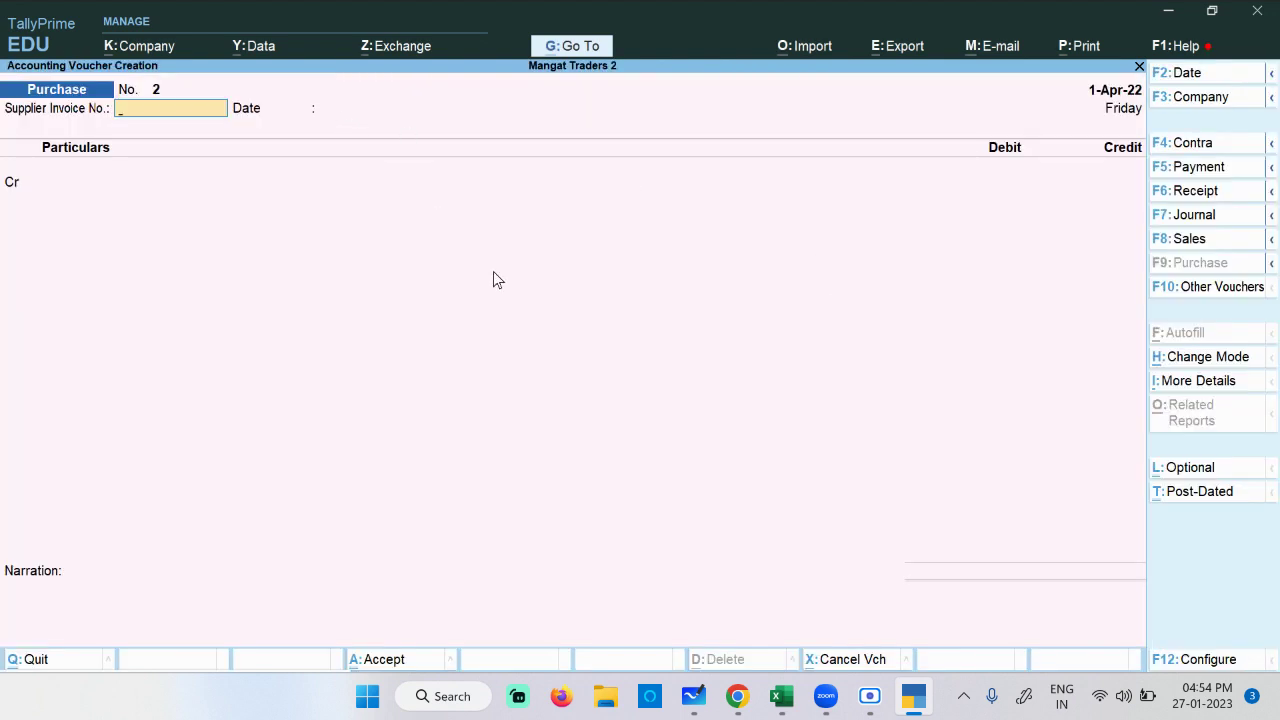
key(Return)
key(Return)
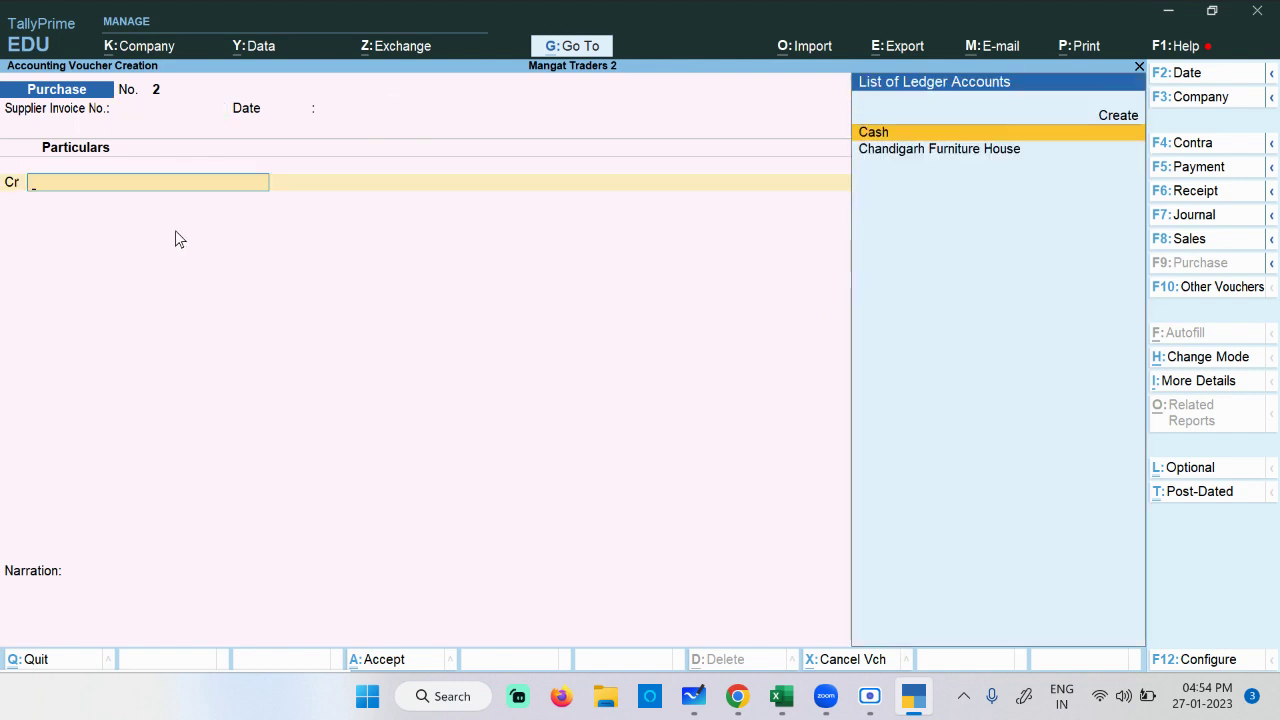
key(Down)
key(Return)
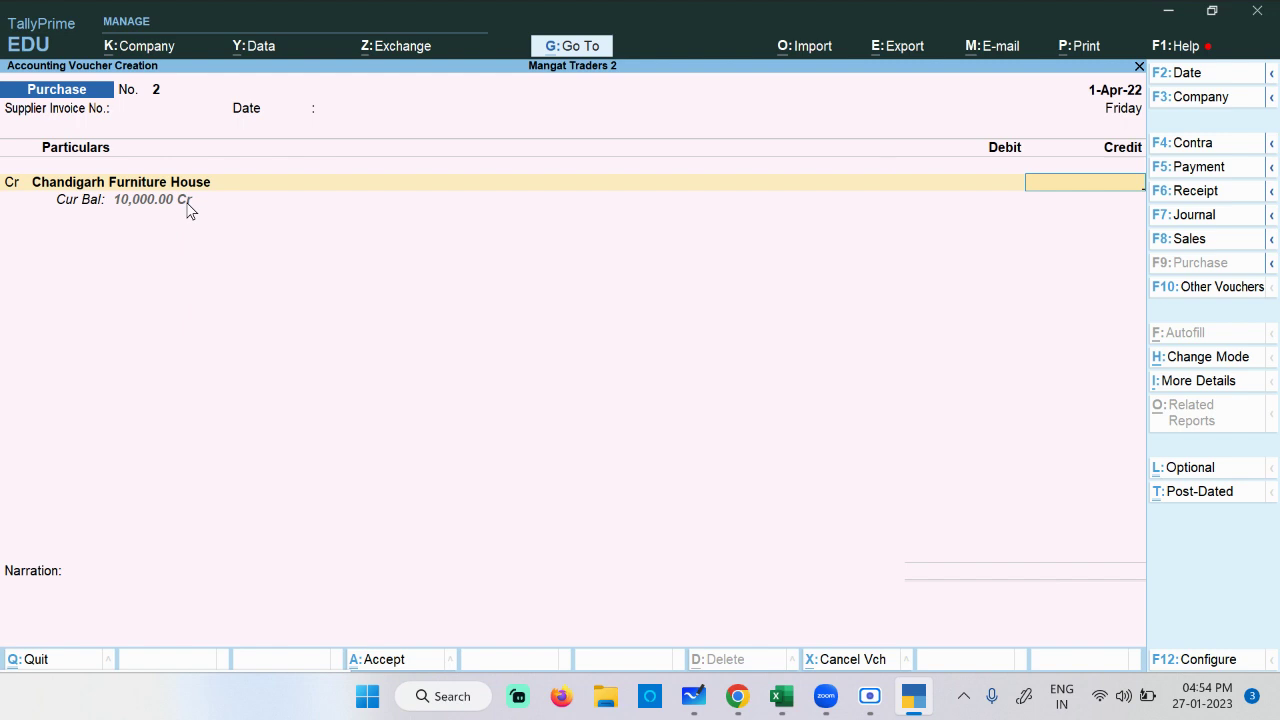
key(Escape)
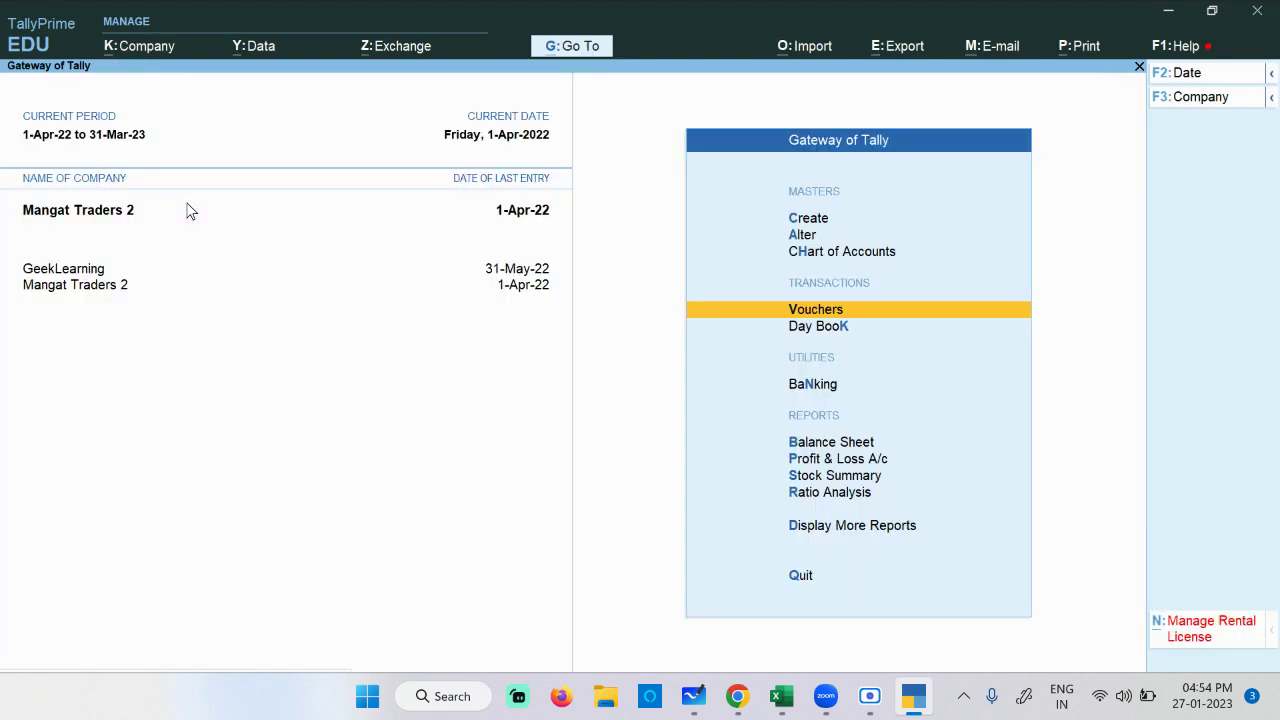
Step: Start a purchase voucher without a supplier invoice number or date, with Chandigarh Furniture House as the credited ledger
key(Return)
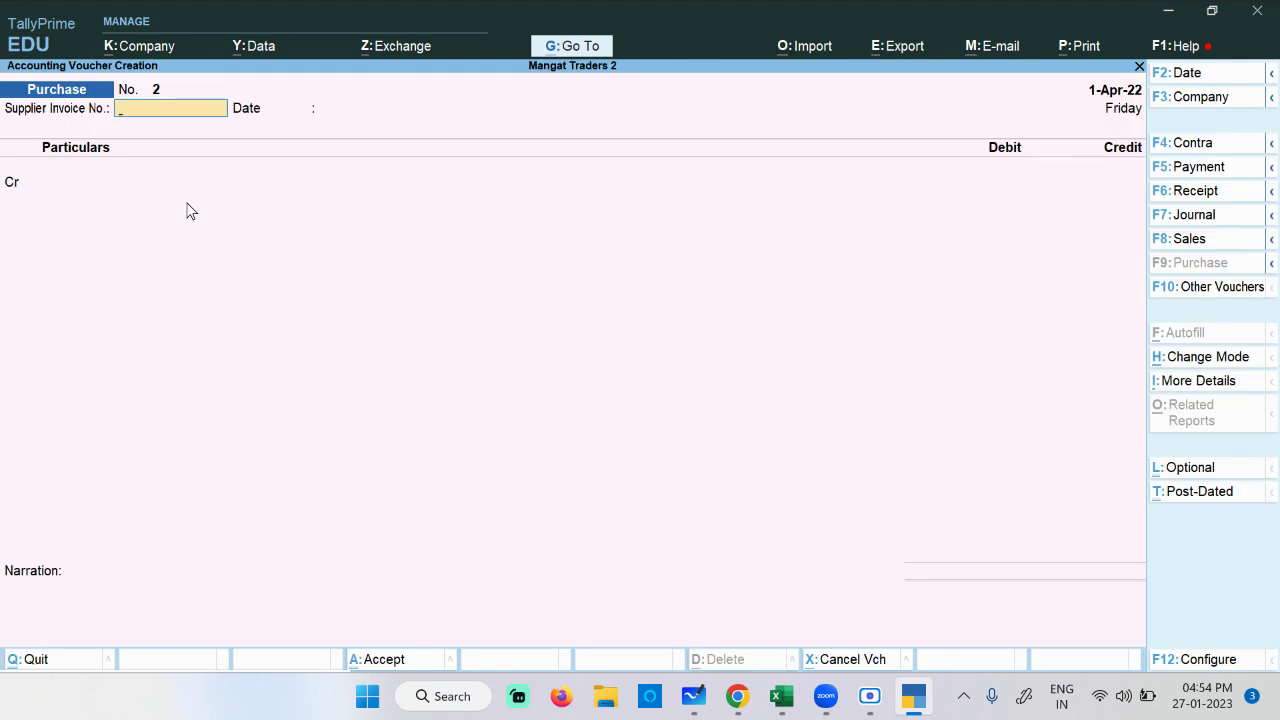
key(Return)
key(Return)
key(Down)
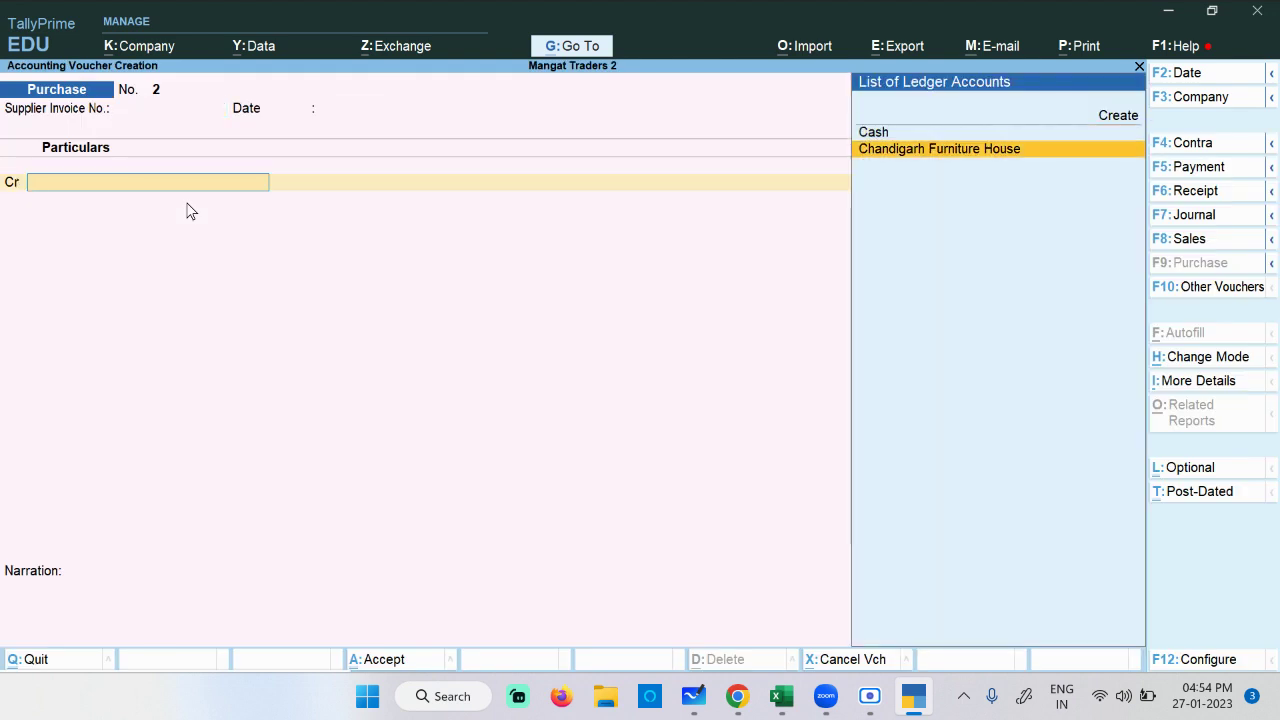
key(Return)
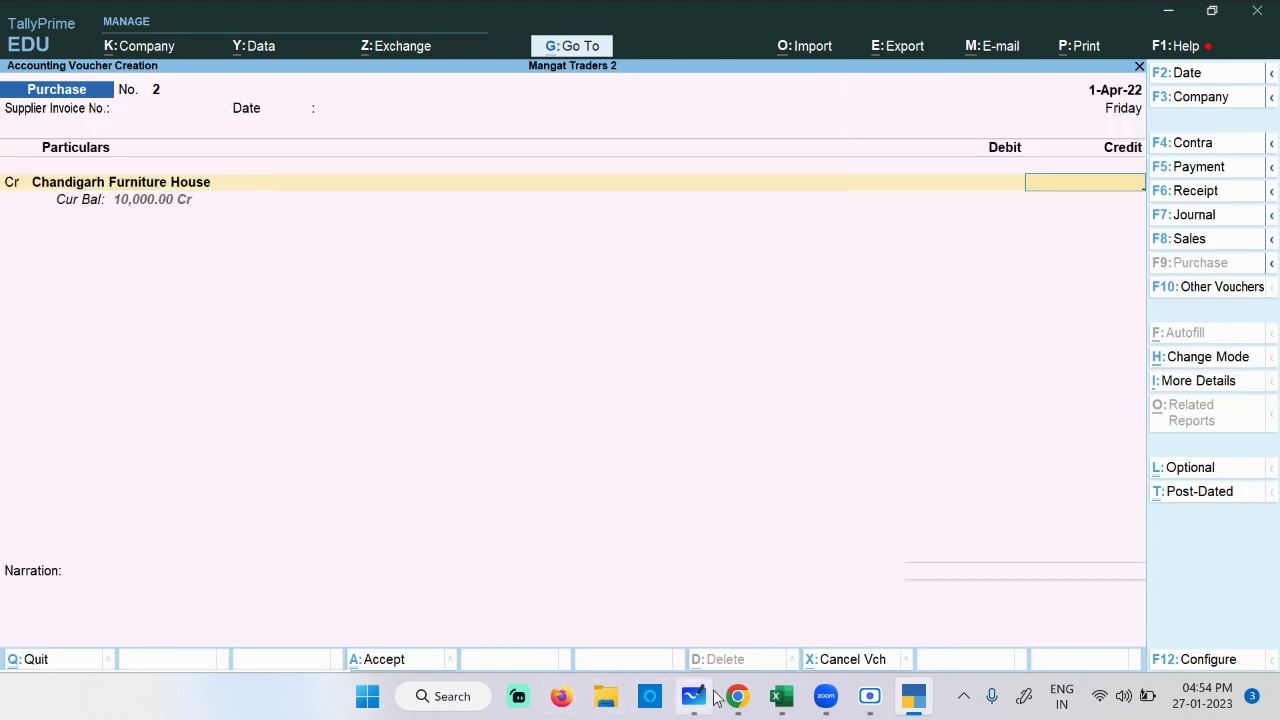
Step: Switch to the purchase entries PDF in Chrome and review the Mar. 28 Chandigarh Furniture House items, quantities and rates
mouse_move(737, 698)
click(612, 538)
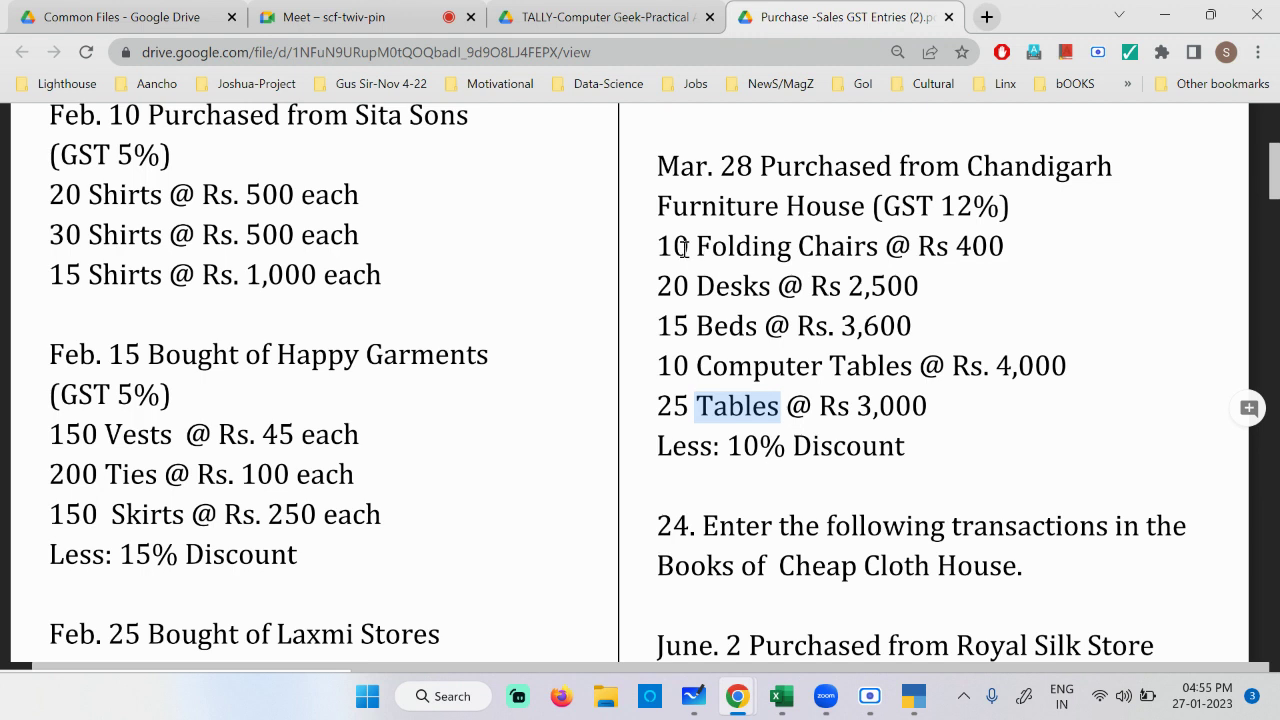
double_click(876, 285)
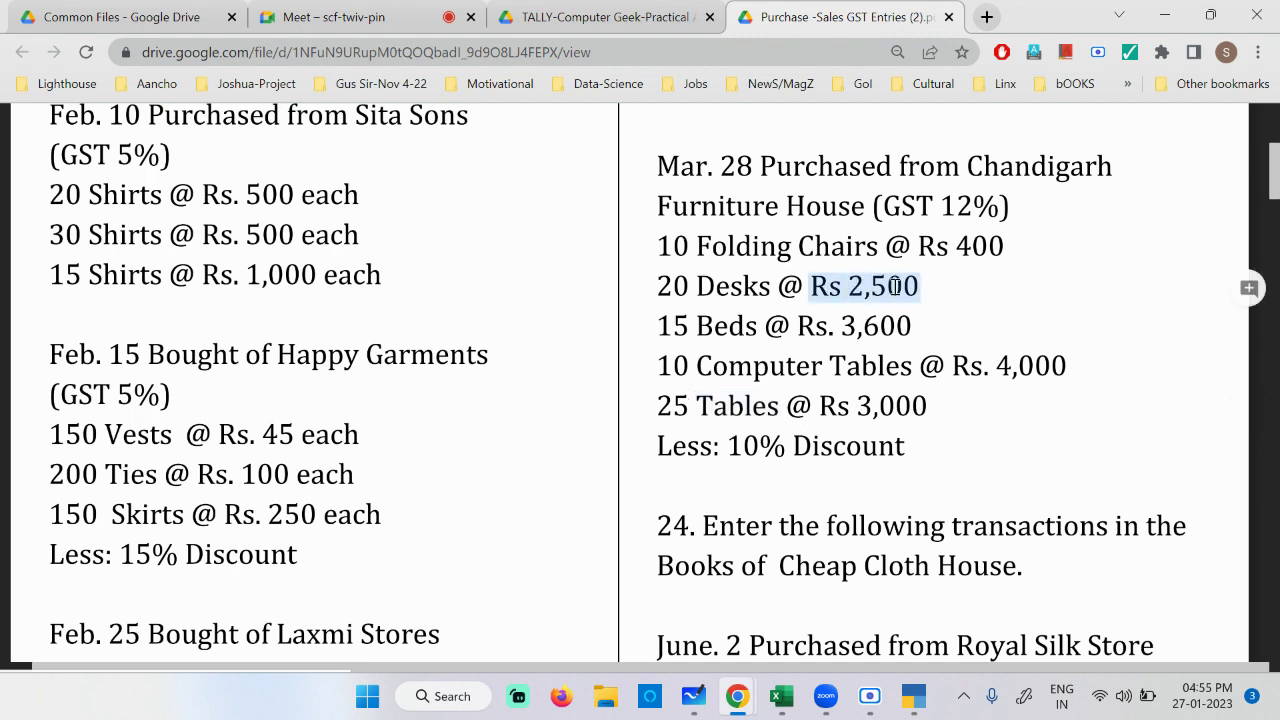
click(680, 287)
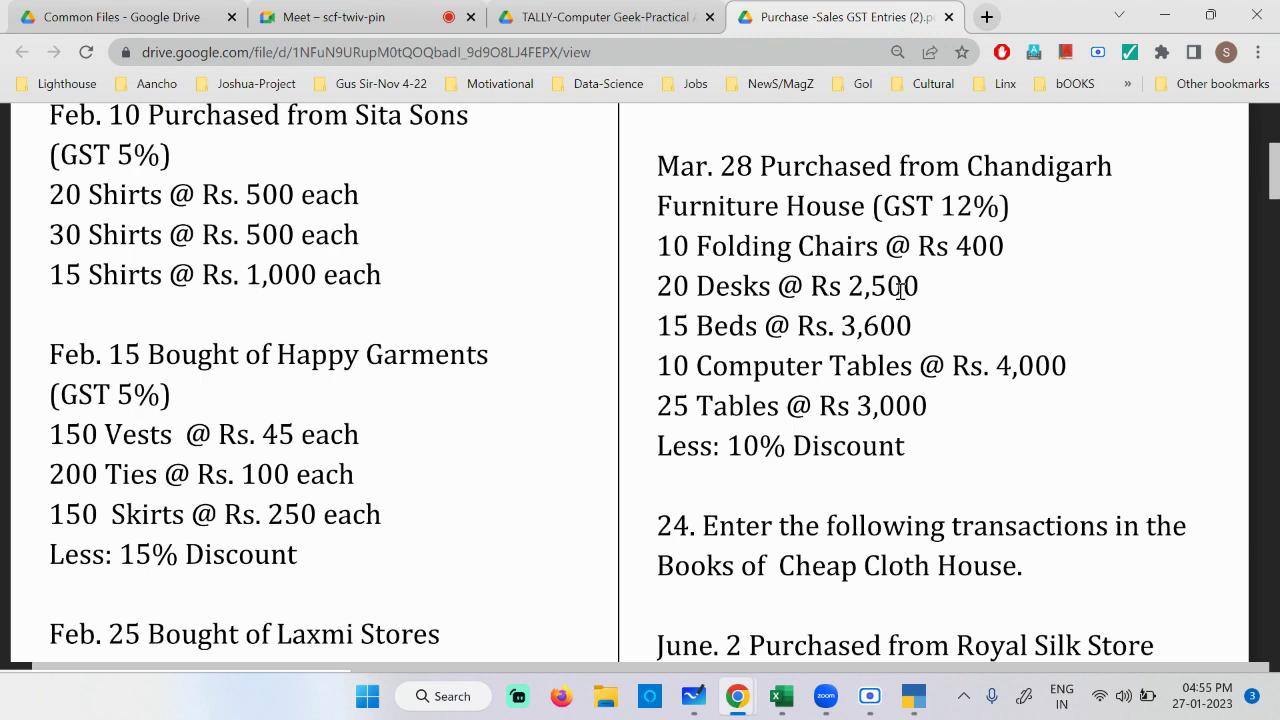
double_click(855, 330)
drag(688, 327, 626, 320)
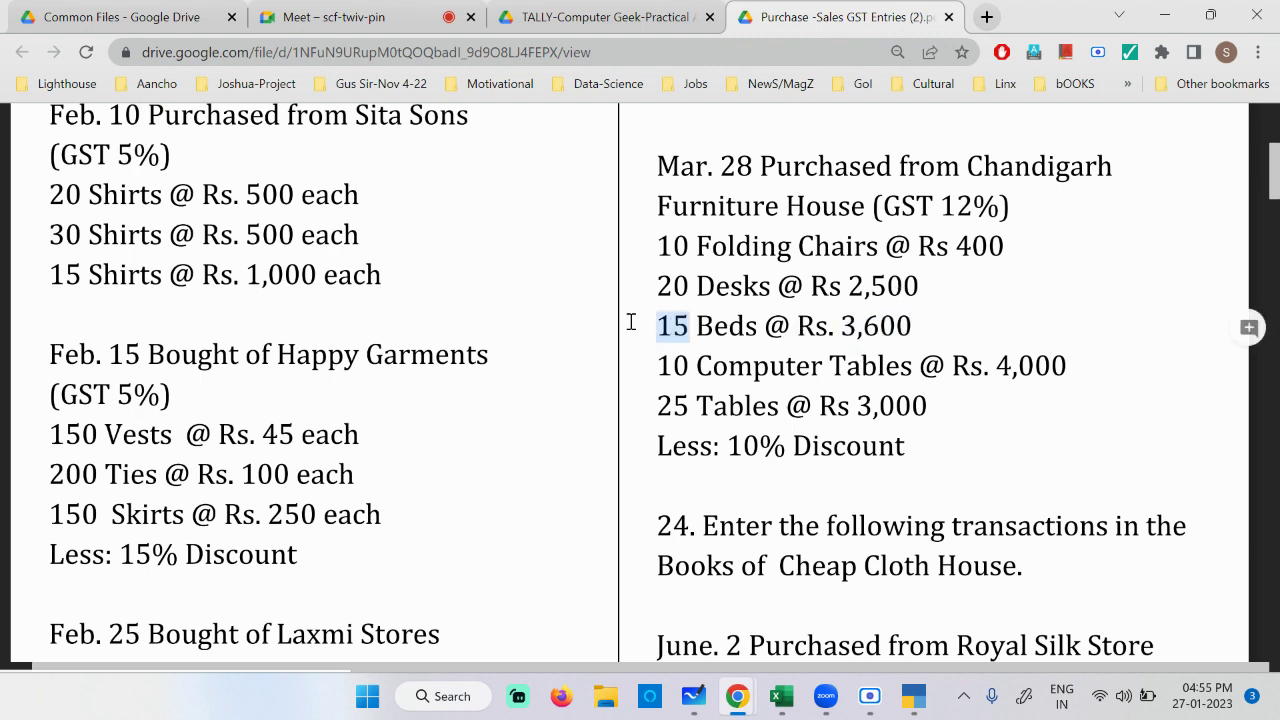
drag(658, 246, 963, 392)
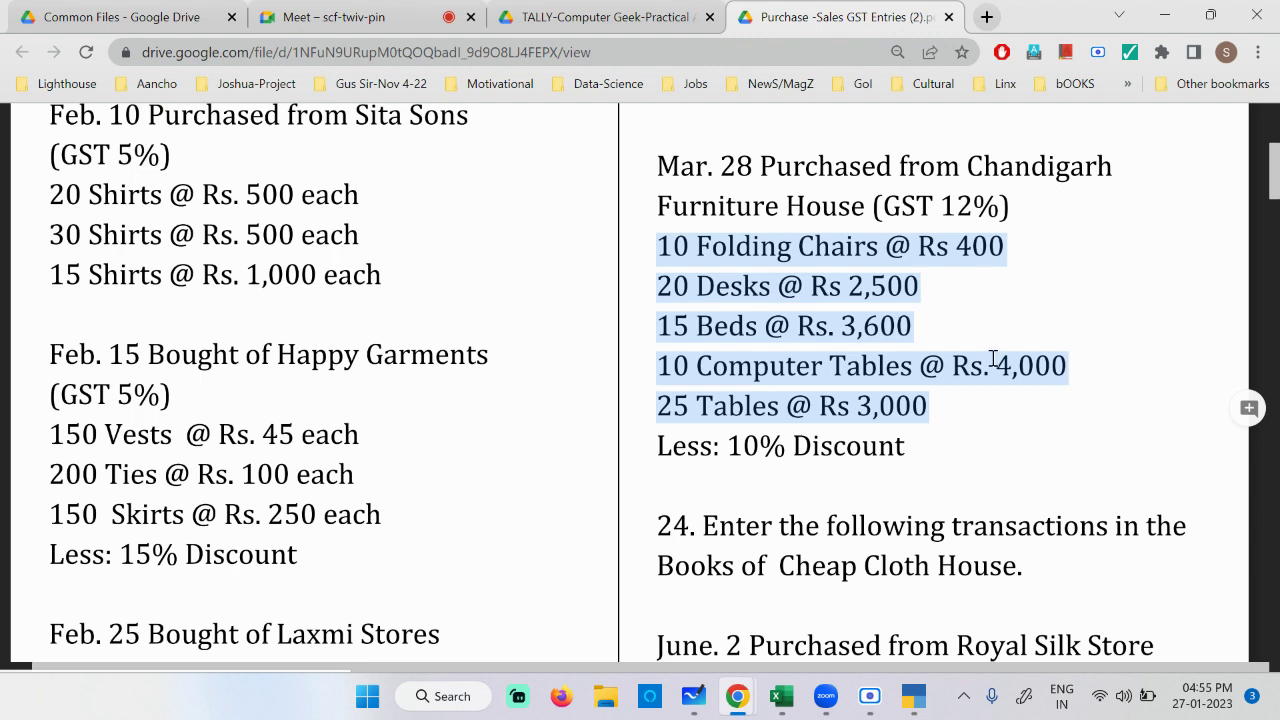
click(995, 314)
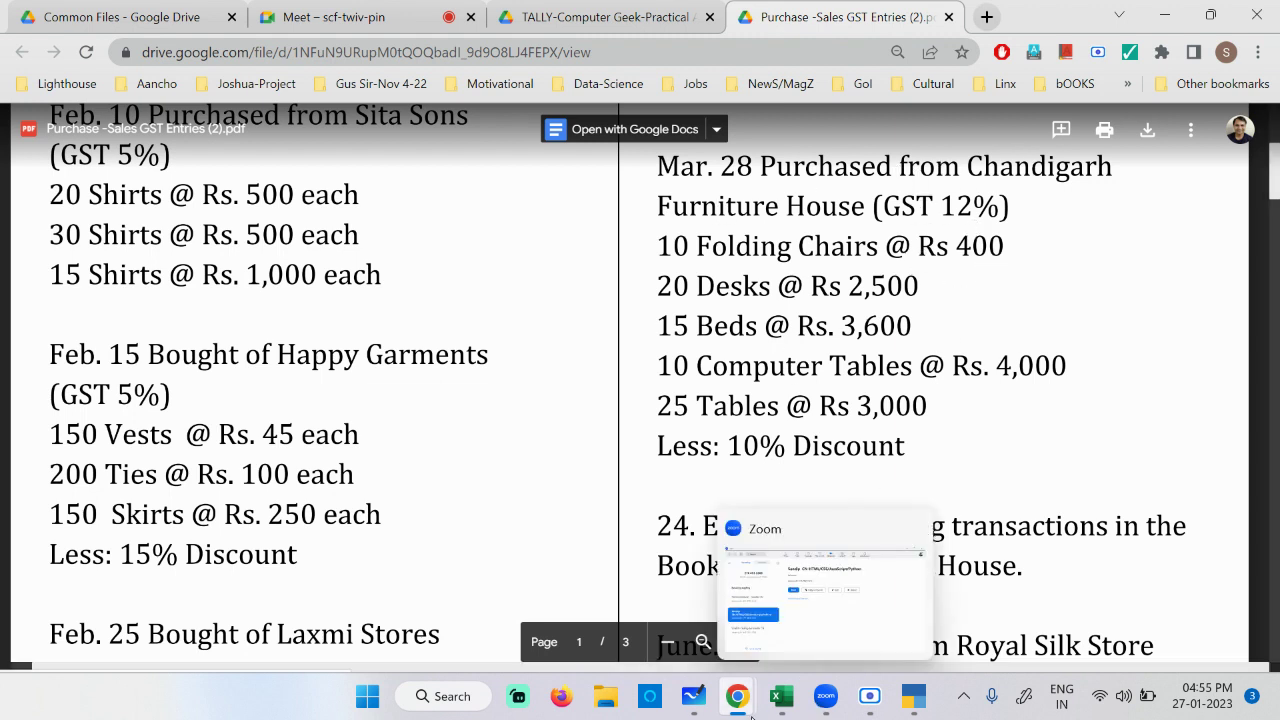
Step: Switch to Microsoft Whiteboard and bring the pasted Mar. 28 Chandigarh Furniture House purchase list into readable close view
mouse_move(727, 703)
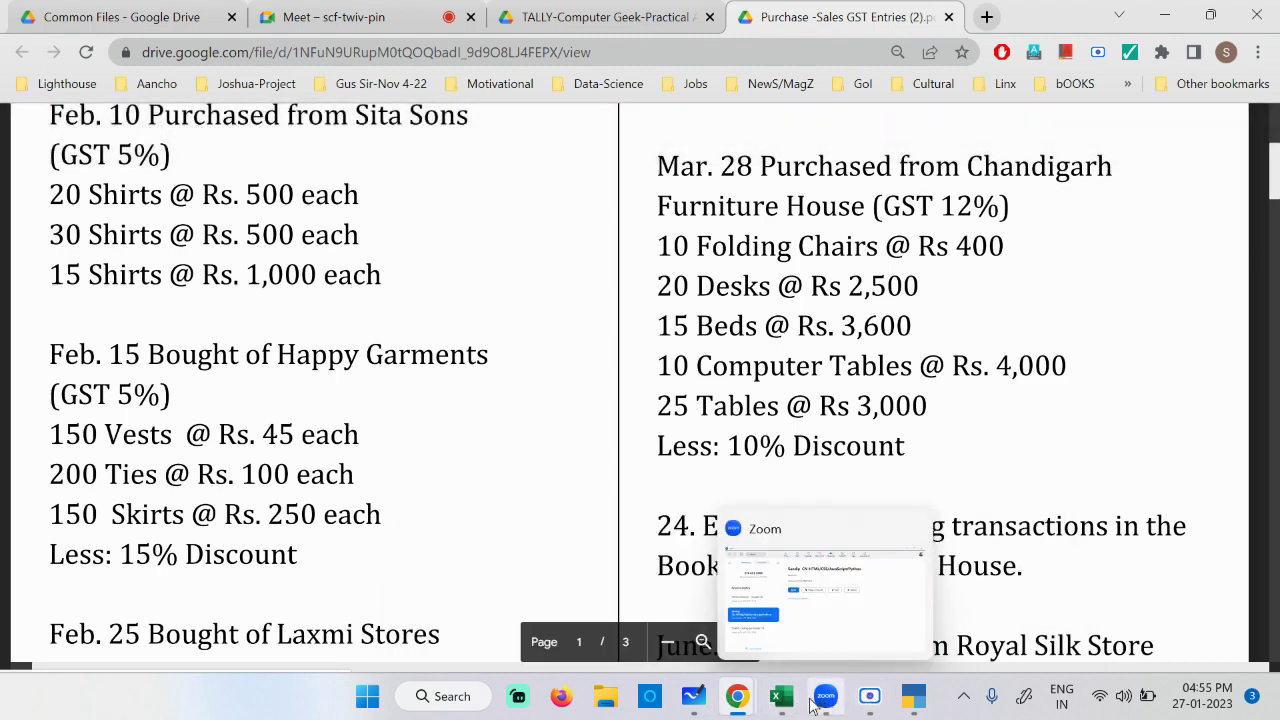
click(697, 703)
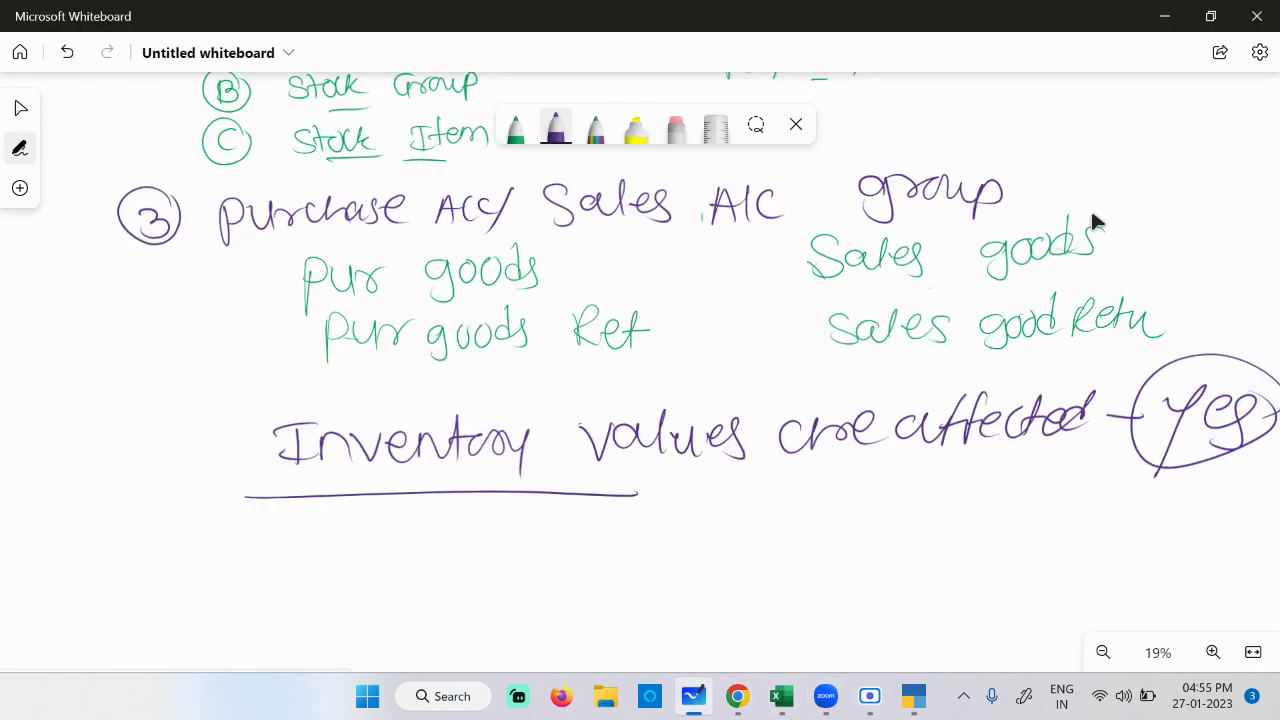
scroll(1094, 220, up, 2)
scroll(1090, 207, down, 3)
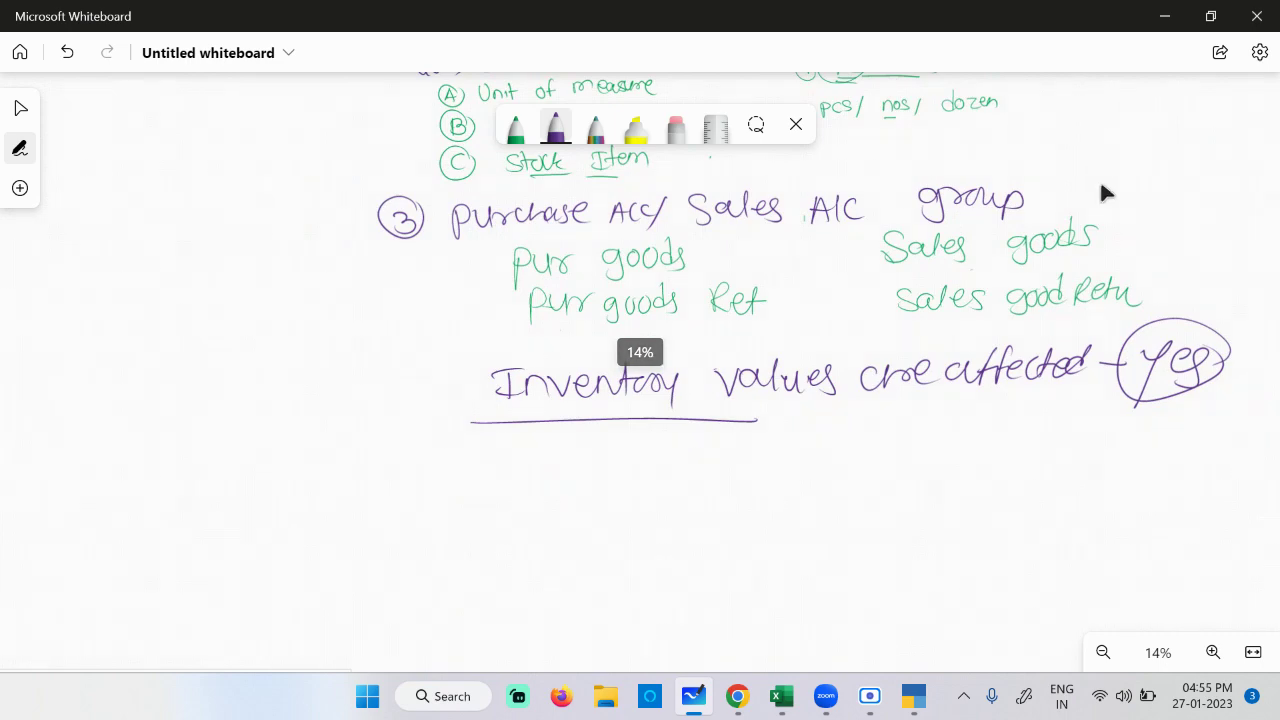
scroll(1123, 155, up, 5)
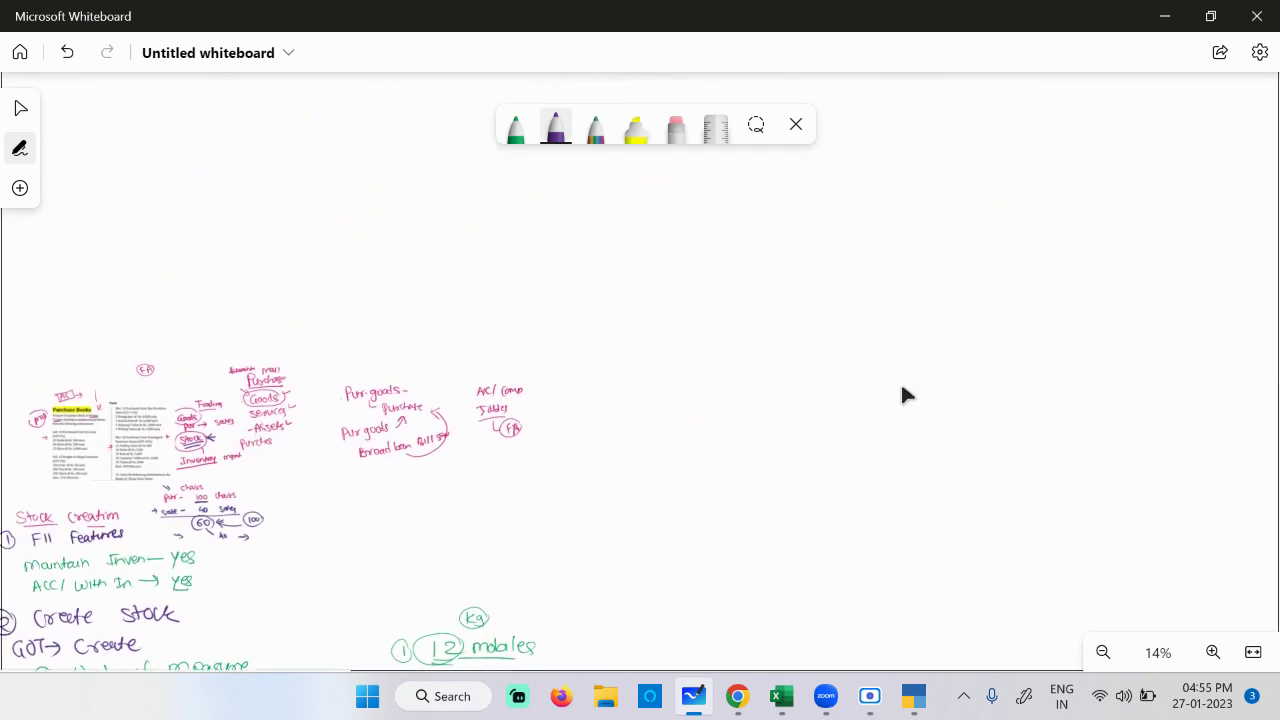
scroll(783, 371, left, 3)
scroll(580, 402, up, 5)
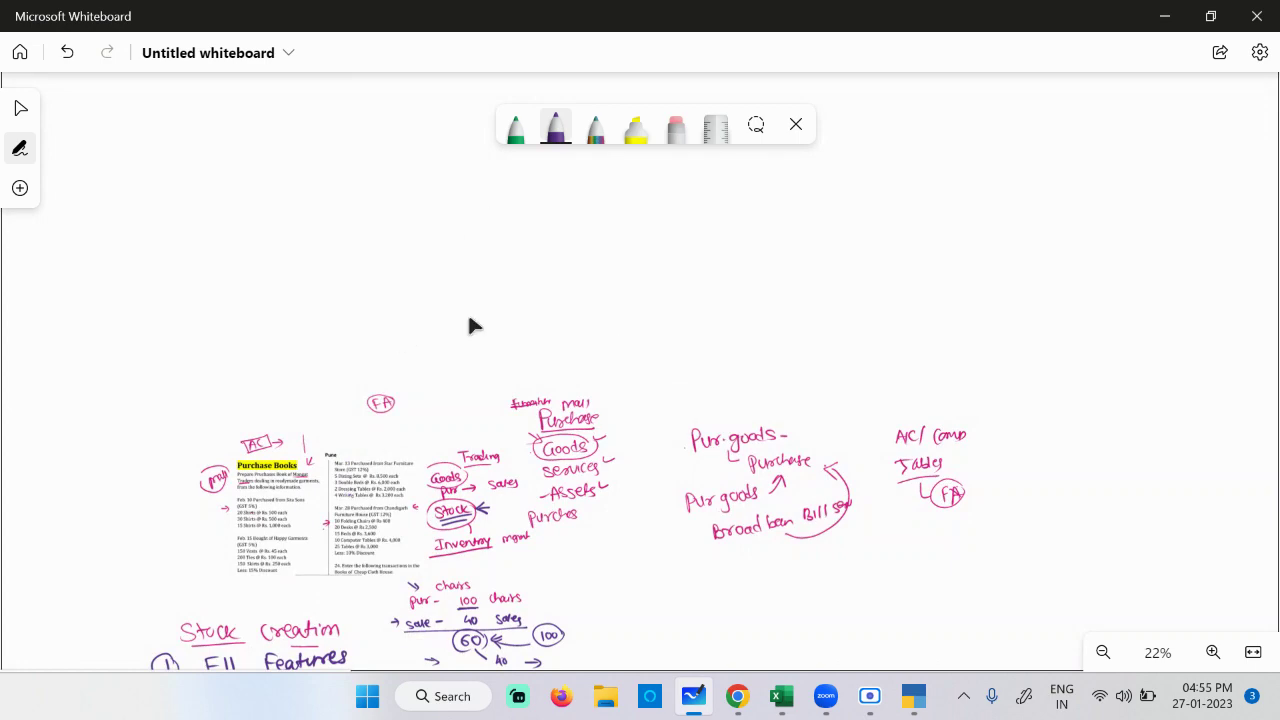
scroll(343, 486, up, 4)
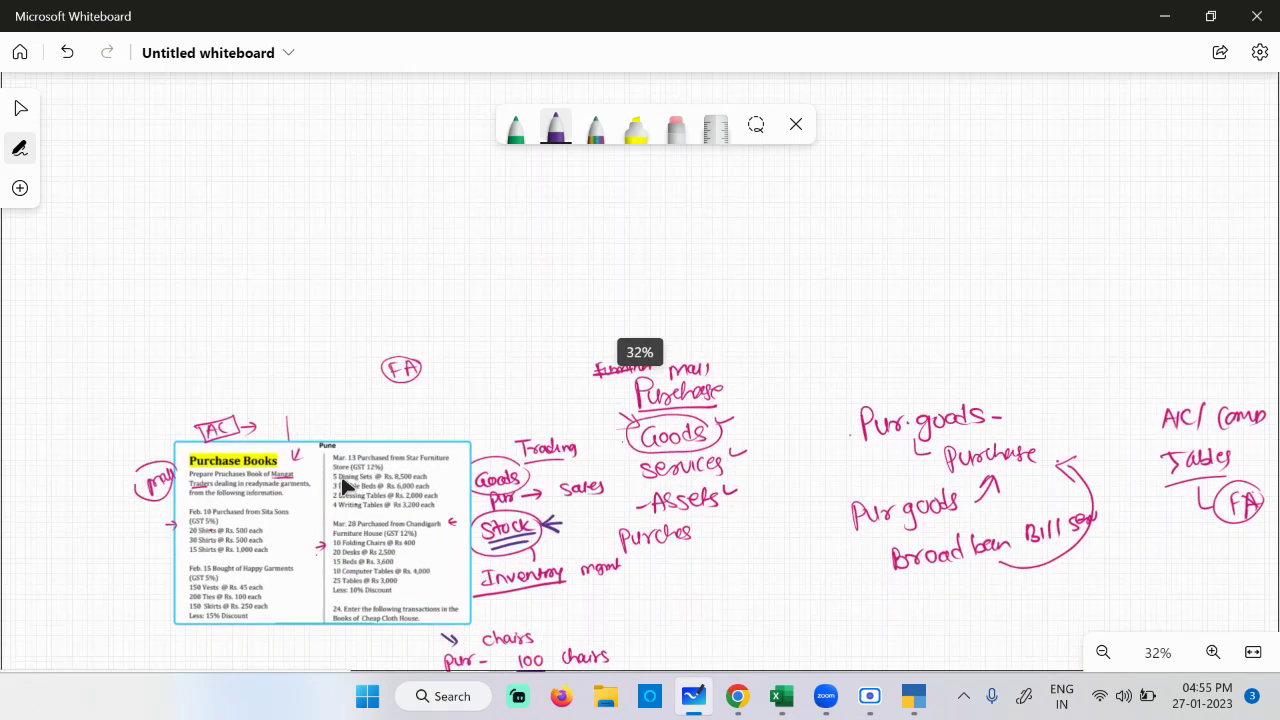
scroll(343, 486, up, 3)
mouse_move(454, 569)
mouse_down()
mouse_move(565, 387)
mouse_move(630, 235)
mouse_move(666, 206)
mouse_move(231, 297)
mouse_move(230, 365)
mouse_up()
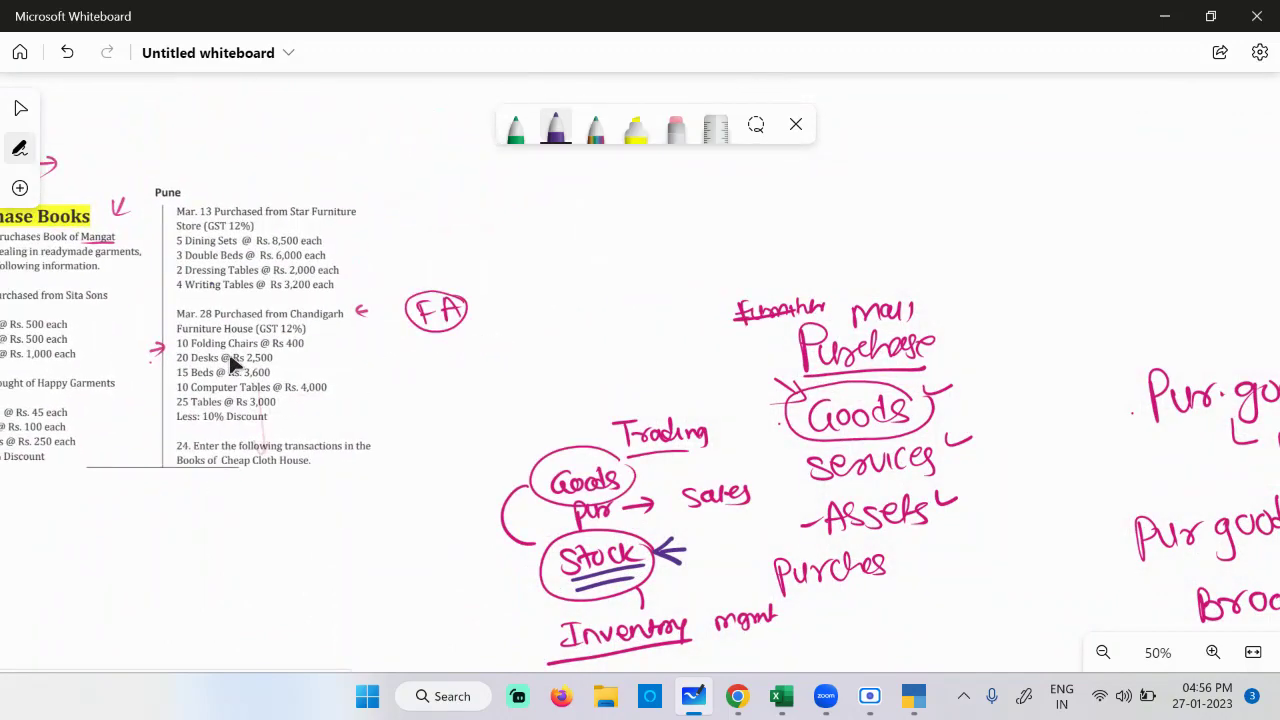
scroll(230, 365, up, 6)
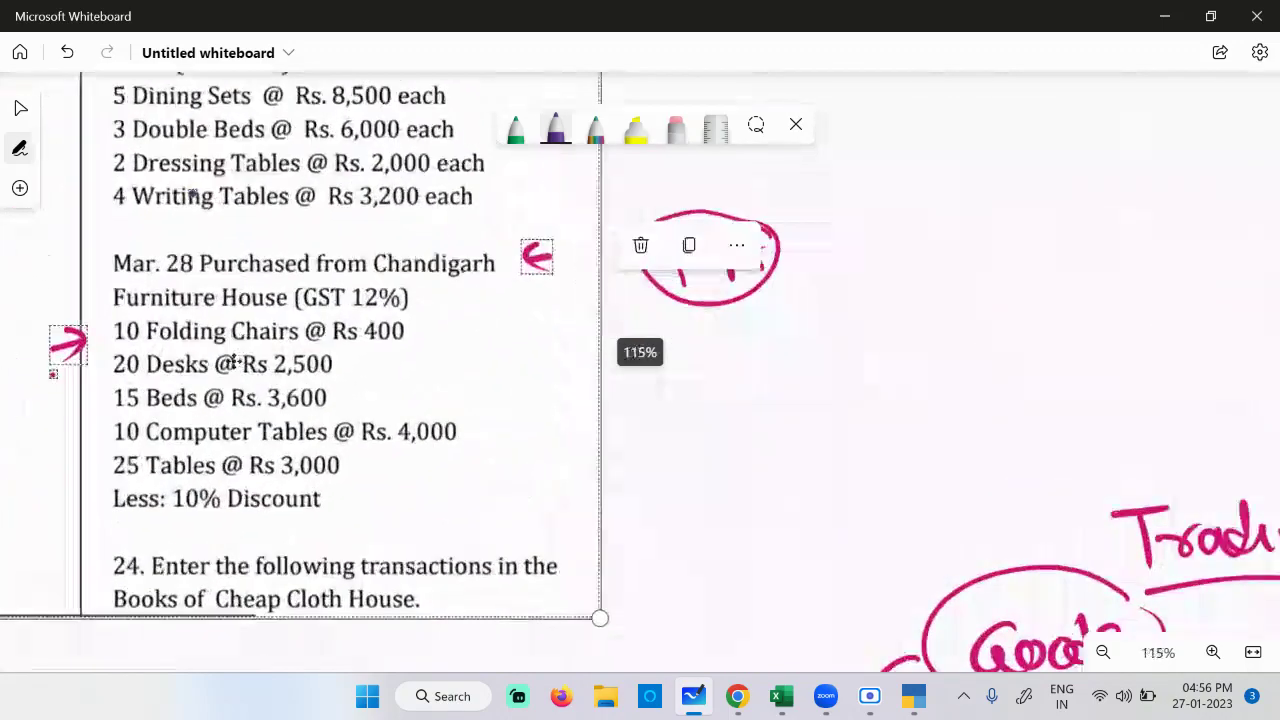
scroll(230, 365, up, 1)
Step: With the green pen, mark the Folding Chairs line and write the amounts 4000 and 50000 beside the Folding Chairs and Desks
click(730, 328)
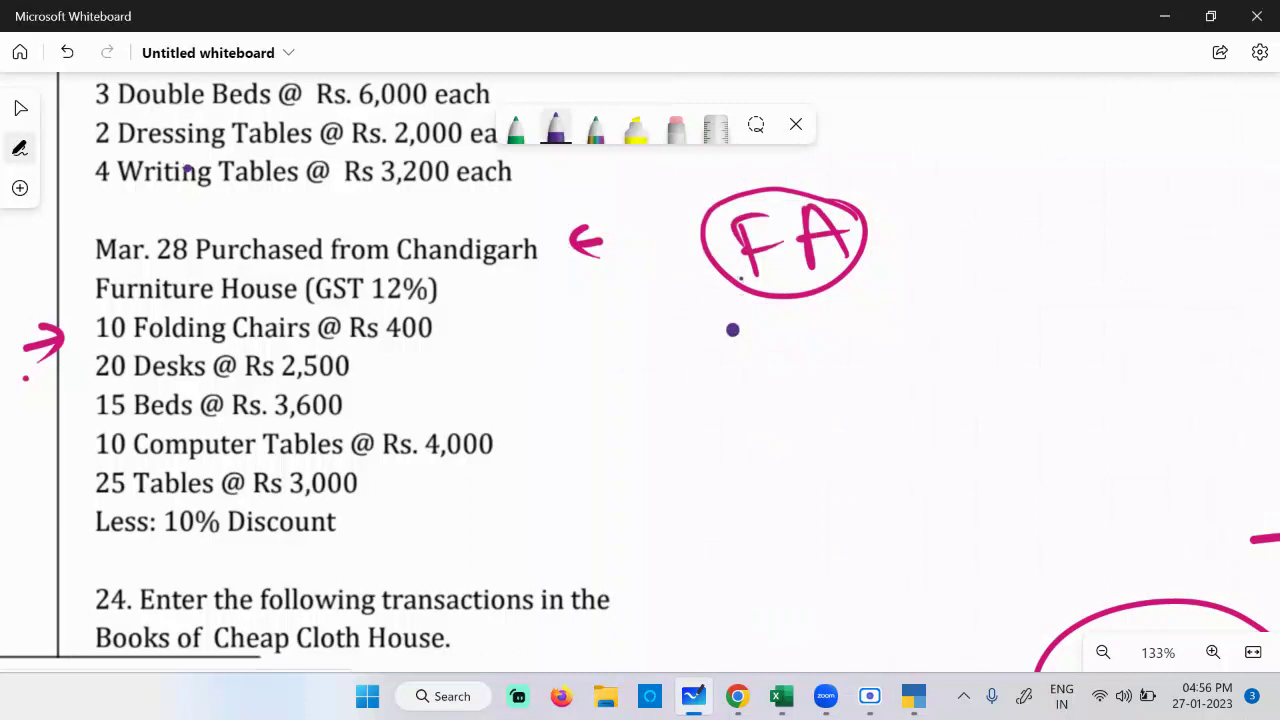
click(515, 128)
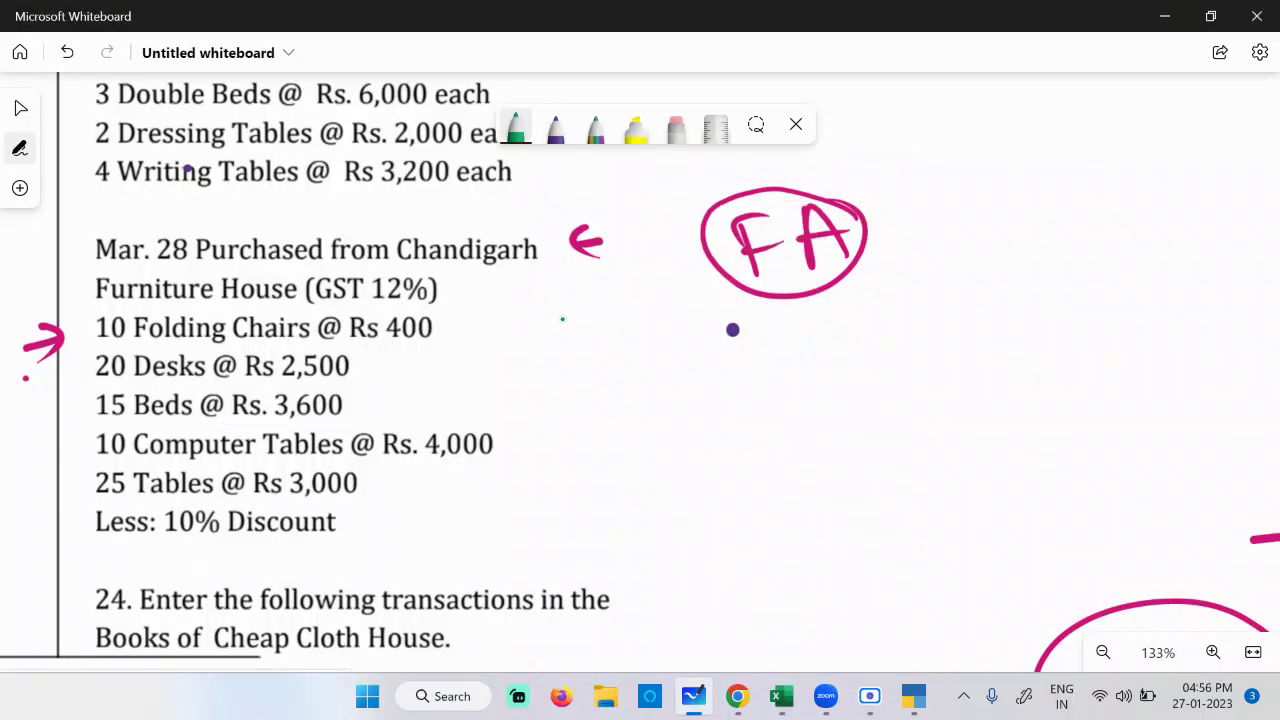
mouse_move(556, 308)
mouse_down()
mouse_move(592, 344)
mouse_move(618, 308)
mouse_move(700, 310)
mouse_up()
drag(402, 351, 428, 345)
mouse_move(67, 312)
mouse_down()
mouse_move(98, 320)
mouse_move(70, 338)
mouse_up()
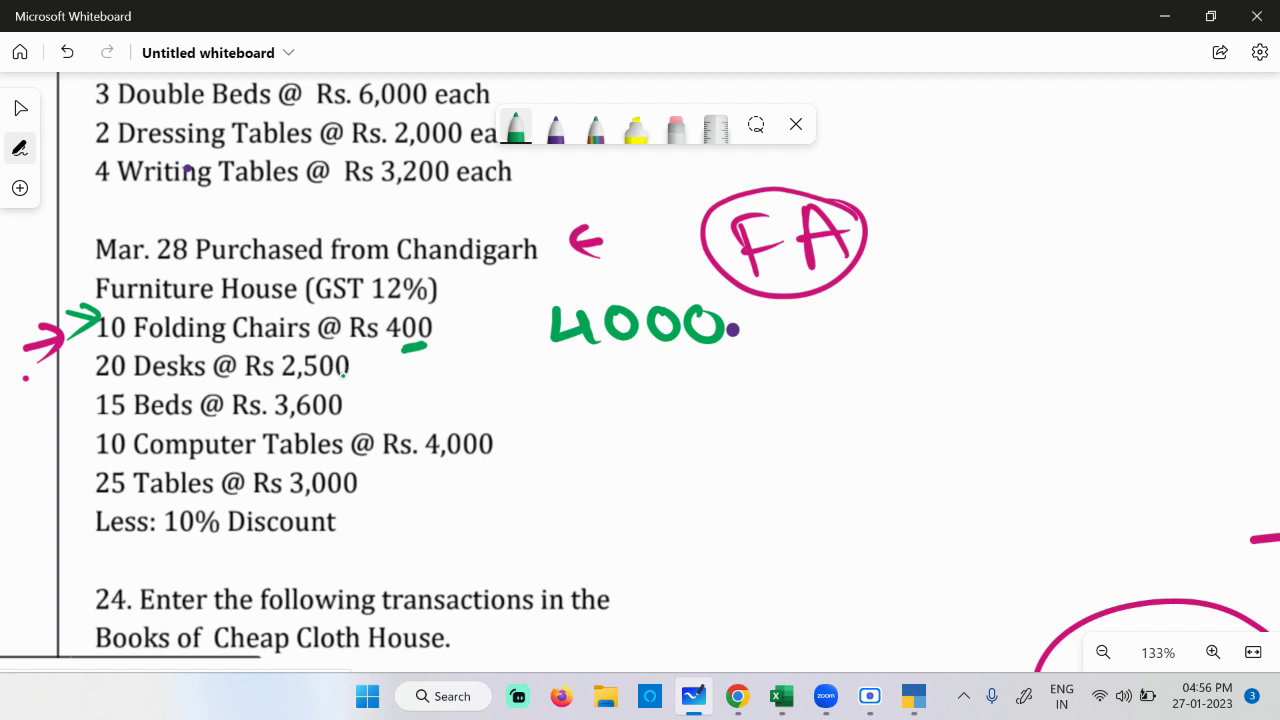
mouse_move(510, 368)
mouse_down()
mouse_move(666, 348)
mouse_move(708, 359)
mouse_up()
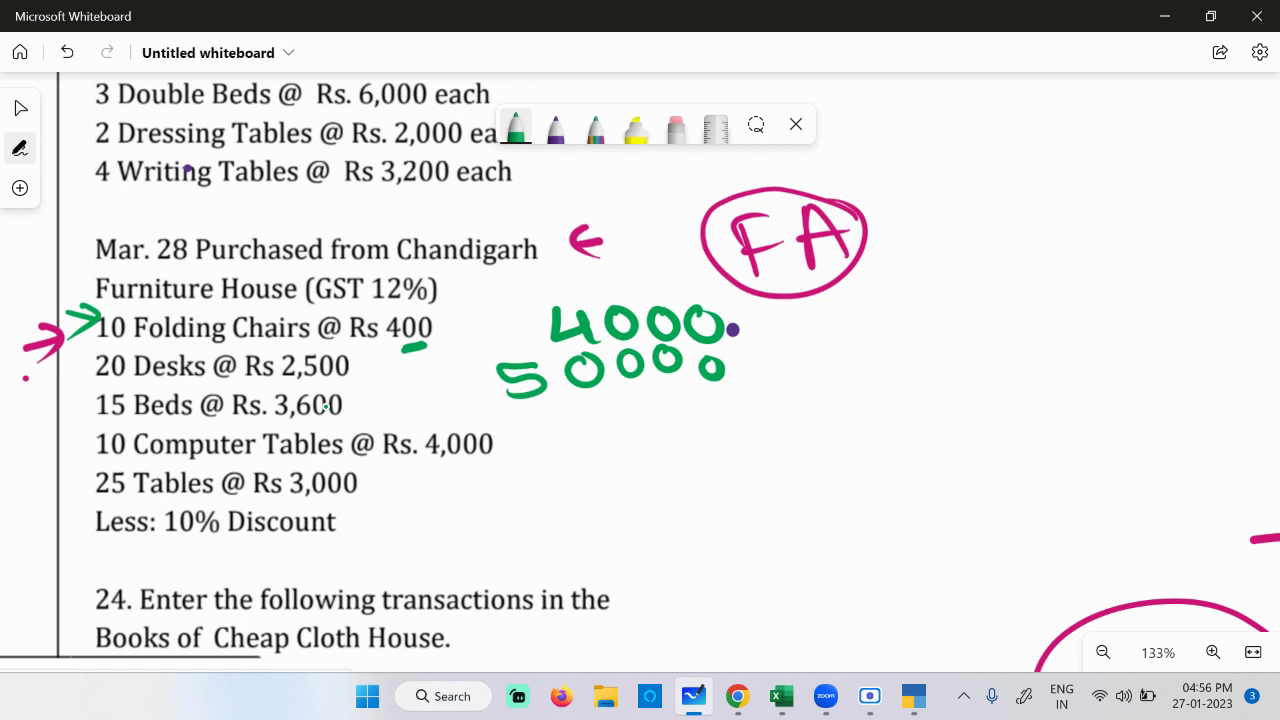
Step: Open Calculator, place it clear of the purchase list, enter 15, and return to the whiteboard
key(super+r)
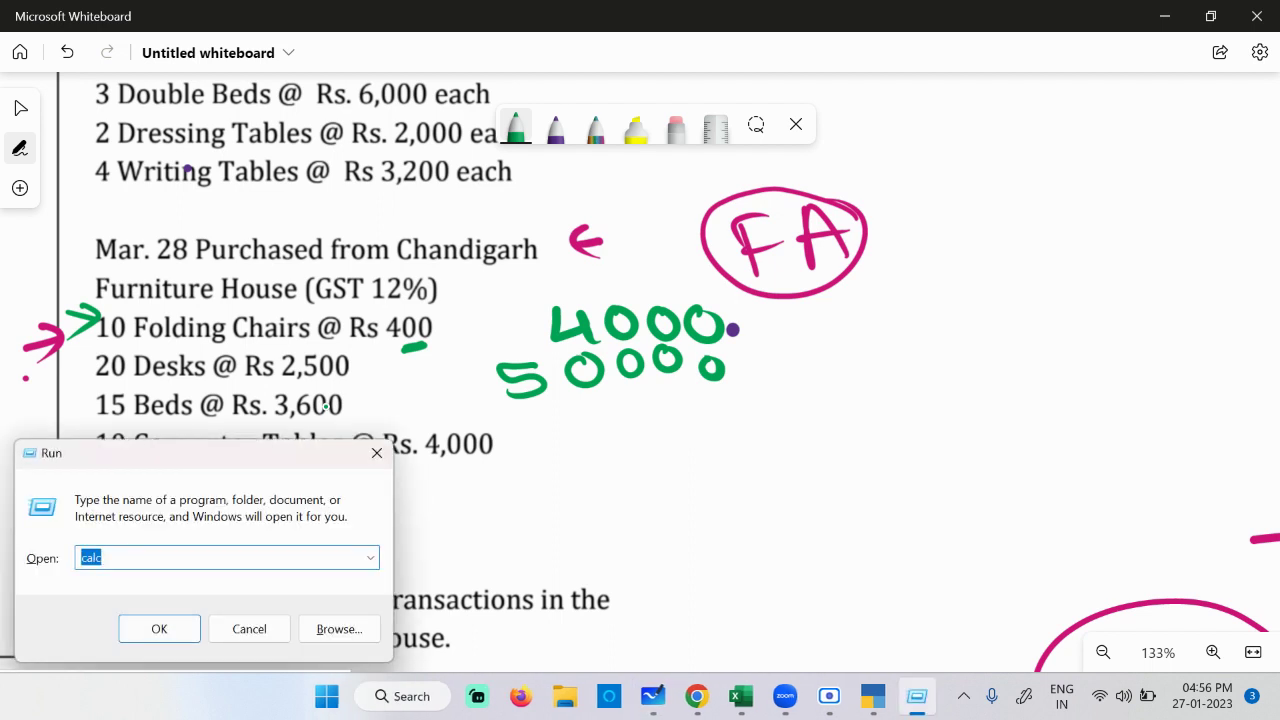
key(Return)
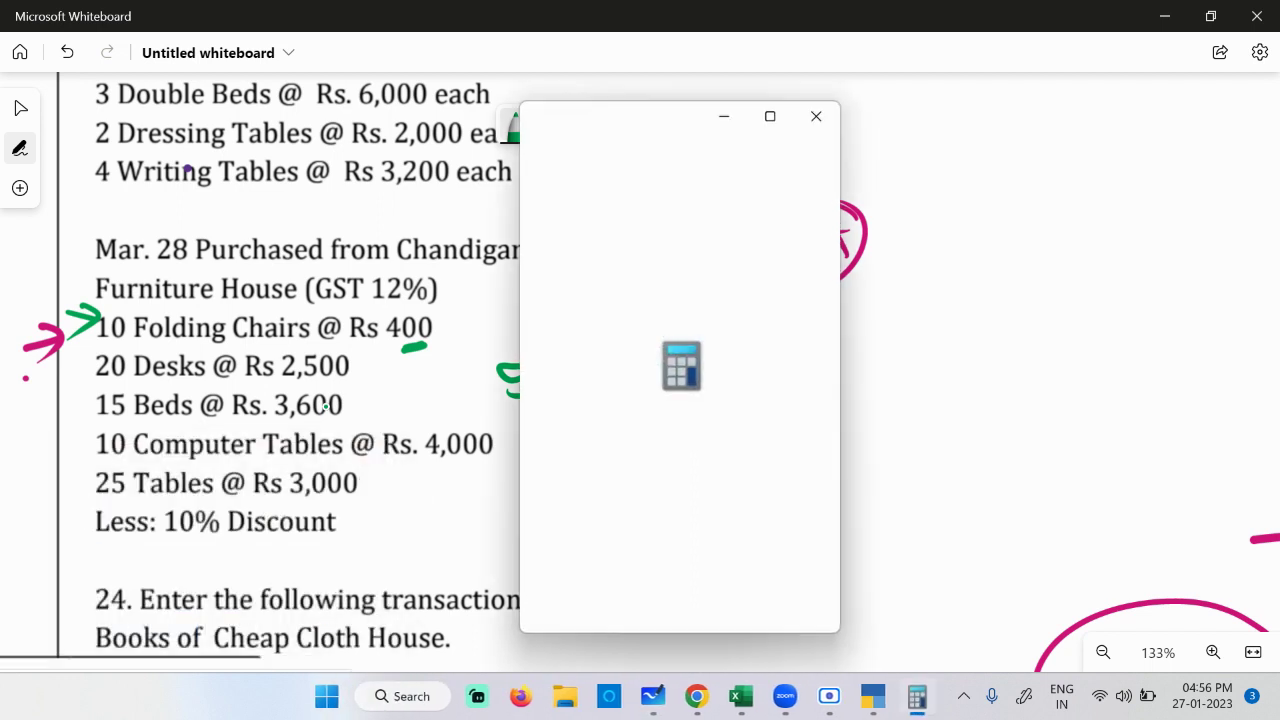
drag(585, 118, 911, 146)
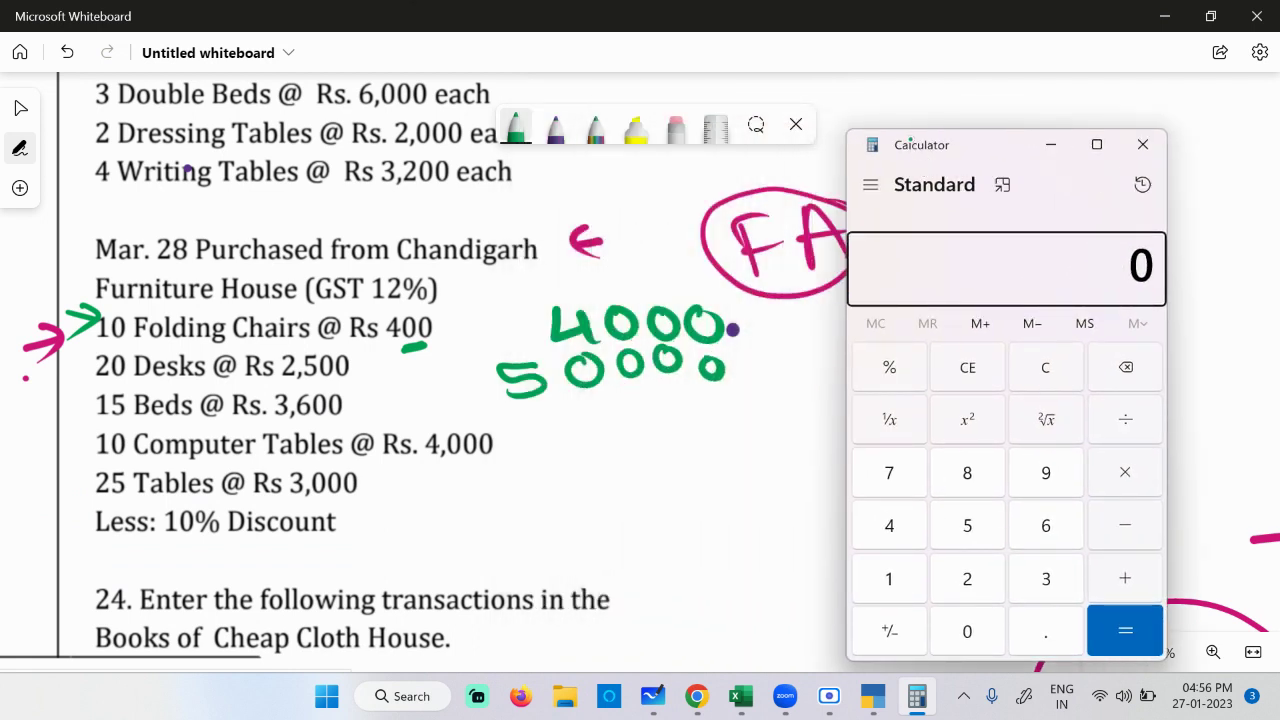
text(15)
click(475, 476)
key(ctrl+a)
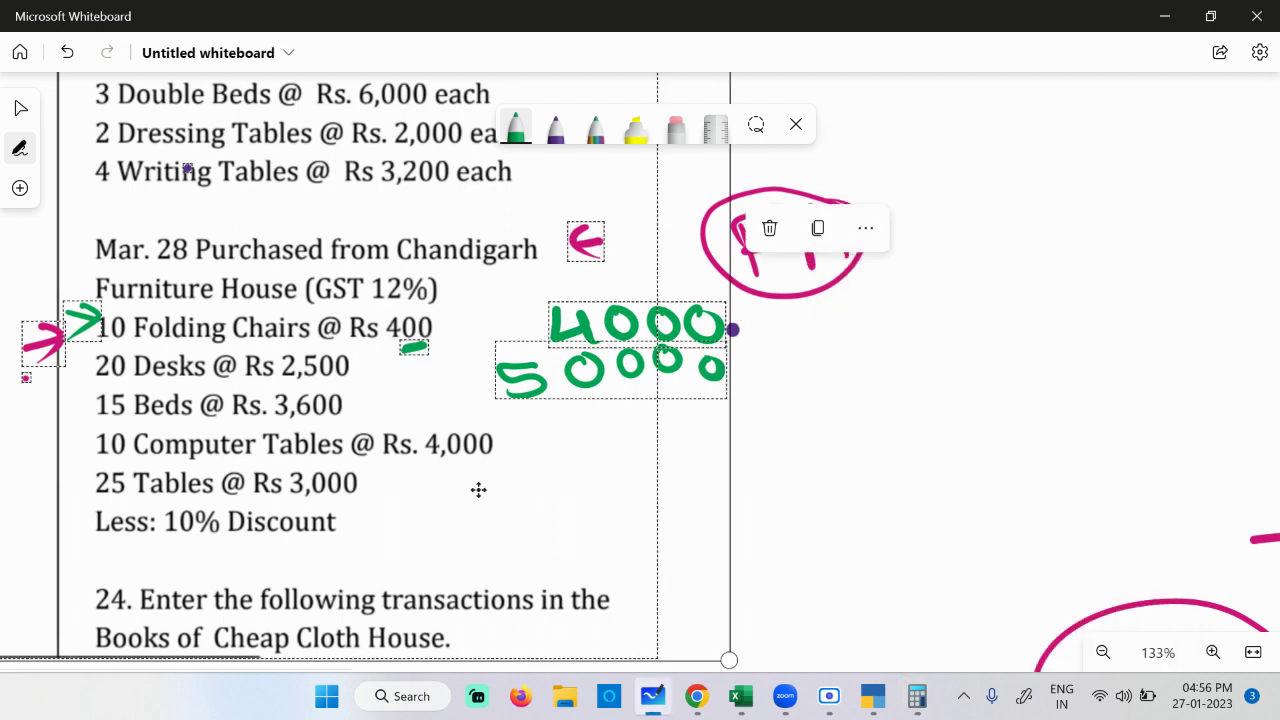
Step: Write 54000 for the Beds and 40000 for the Computer Tables beneath the earlier amounts, marking both lines in green
click(858, 411)
drag(520, 414, 514, 449)
drag(584, 404, 612, 450)
mouse_move(642, 404)
mouse_down()
mouse_move(638, 420)
mouse_move(644, 405)
mouse_up()
mouse_move(674, 404)
mouse_down()
mouse_move(672, 415)
mouse_move(676, 405)
mouse_up()
mouse_move(724, 404)
mouse_down()
mouse_move(712, 420)
mouse_move(726, 404)
mouse_up()
drag(60, 412, 102, 396)
drag(54, 456, 77, 448)
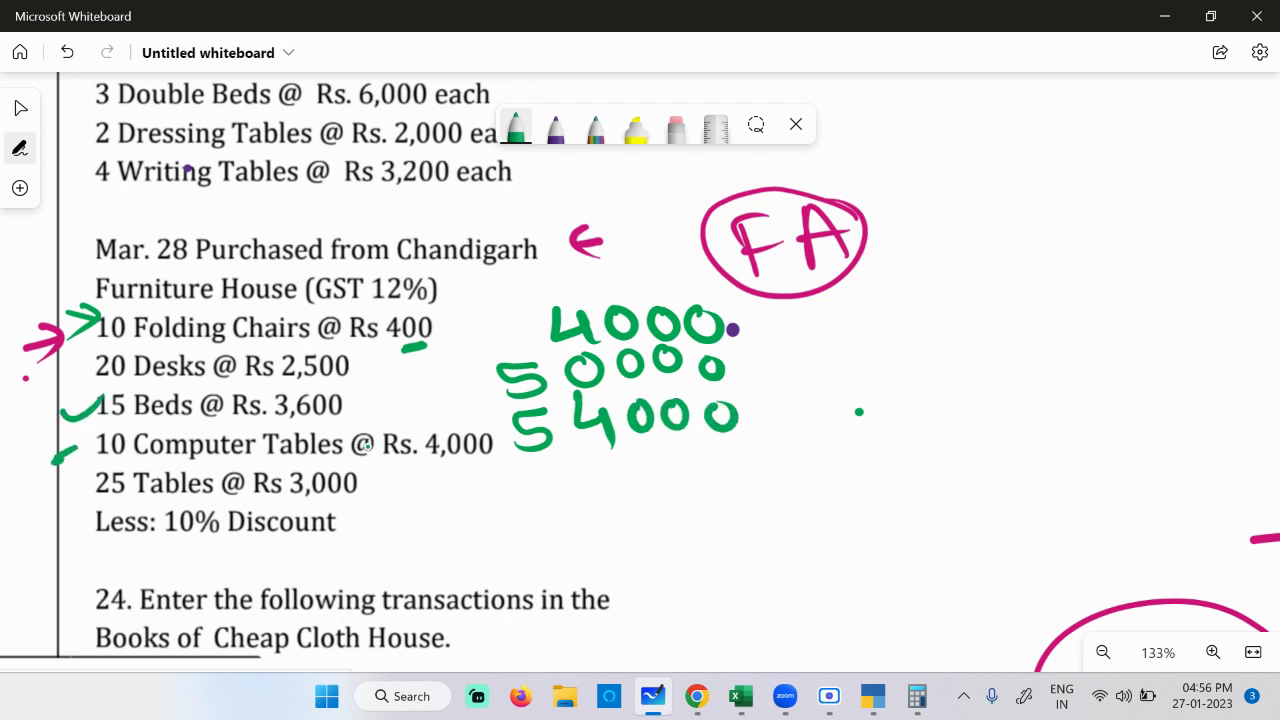
mouse_move(552, 466)
mouse_down()
mouse_move(543, 476)
mouse_move(584, 505)
mouse_move(606, 474)
mouse_move(652, 464)
mouse_up()
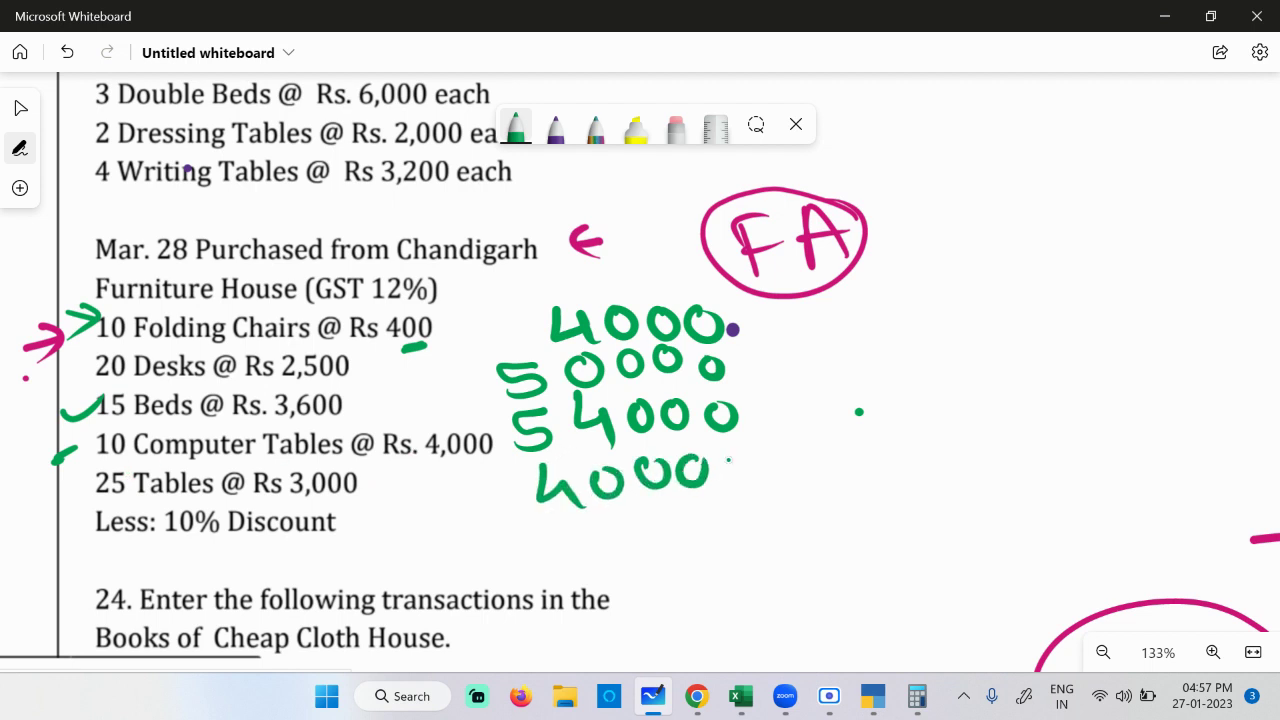
Step: Mark the 25 Tables line in green, write its amount 75000, and rule off the column of amounts
mouse_move(38, 502)
mouse_down()
mouse_move(64, 492)
mouse_move(50, 520)
mouse_move(129, 494)
mouse_up()
drag(295, 498, 312, 494)
mouse_move(542, 518)
mouse_down()
mouse_move(580, 520)
mouse_move(566, 556)
mouse_up()
drag(622, 514, 618, 545)
drag(650, 518, 668, 512)
drag(693, 518, 734, 510)
mouse_move(484, 576)
mouse_down()
mouse_move(816, 538)
mouse_move(818, 436)
mouse_move(790, 335)
mouse_up()
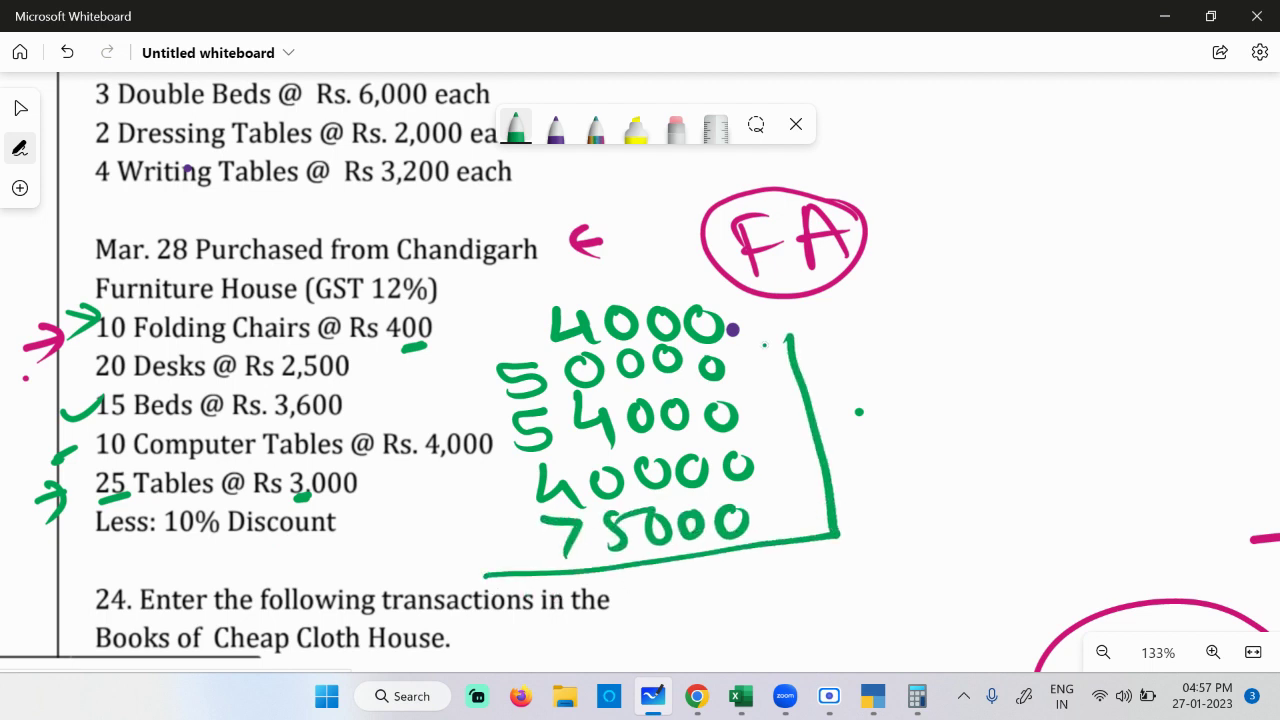
Step: Switch back to Calculator, clear the old entry, and enter the sum 4000 + 50000 + 54000
click(916, 696)
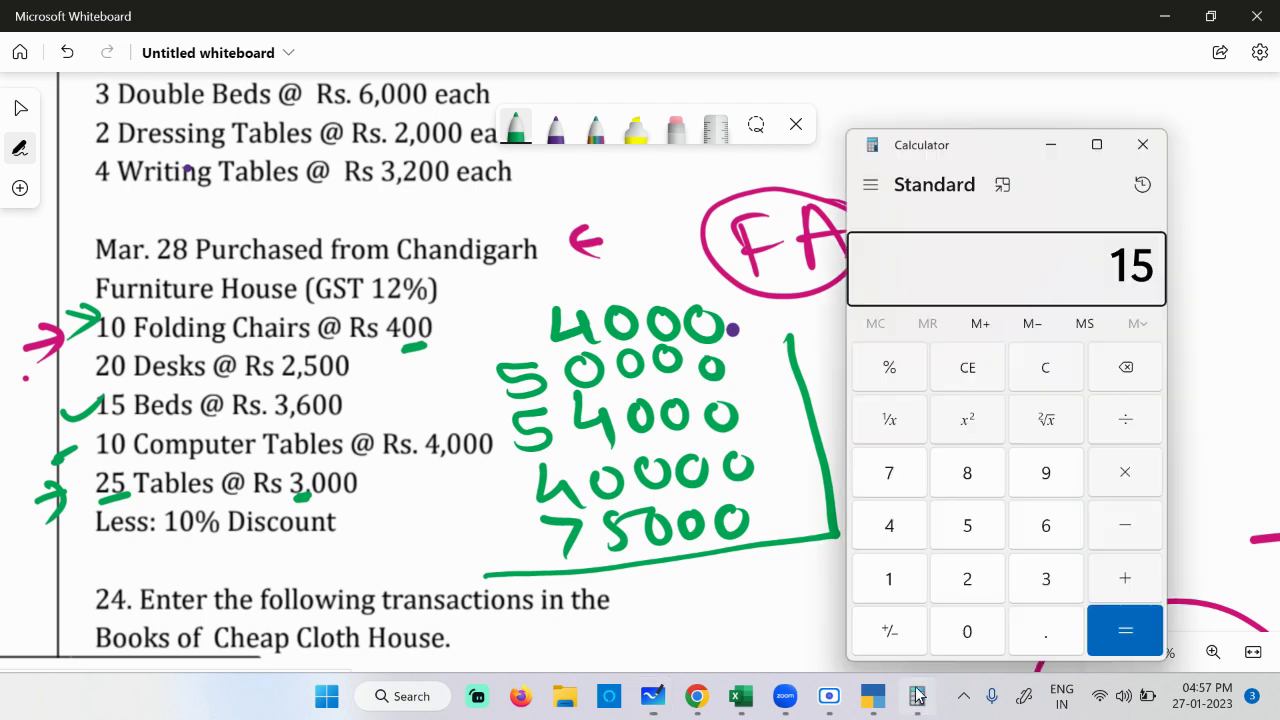
drag(946, 152, 974, 140)
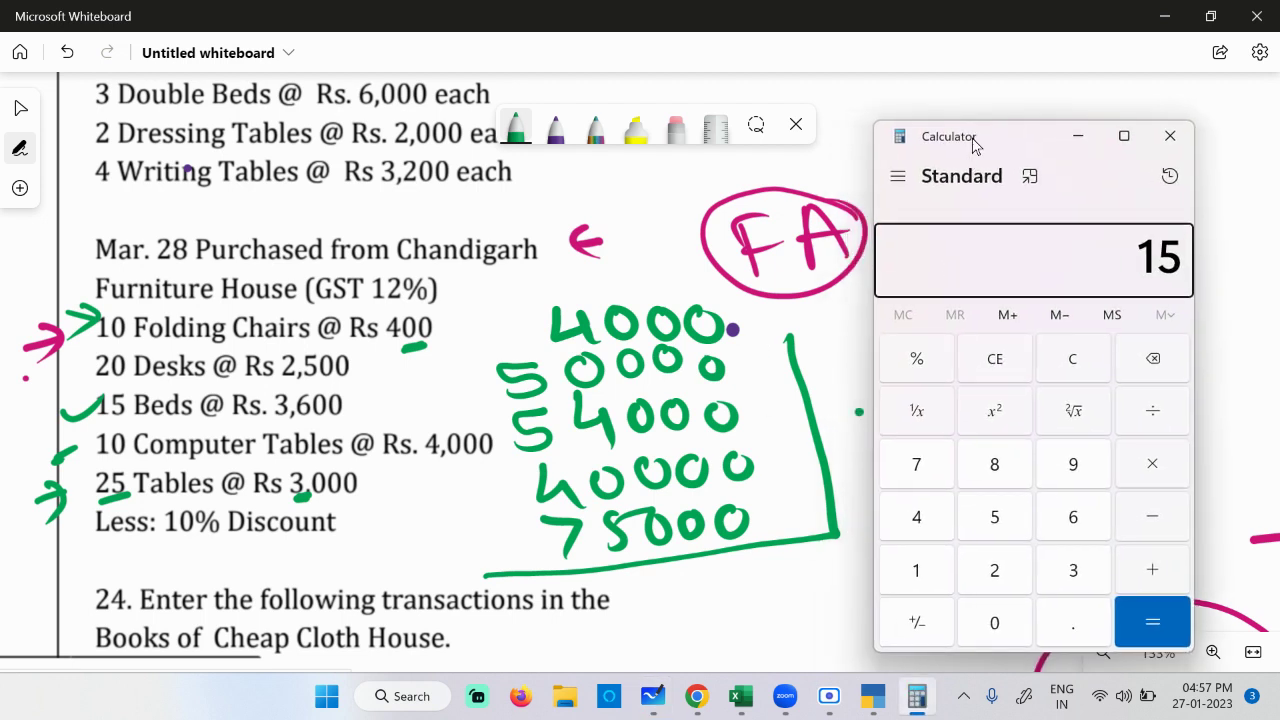
key(Escape)
text(4,00)
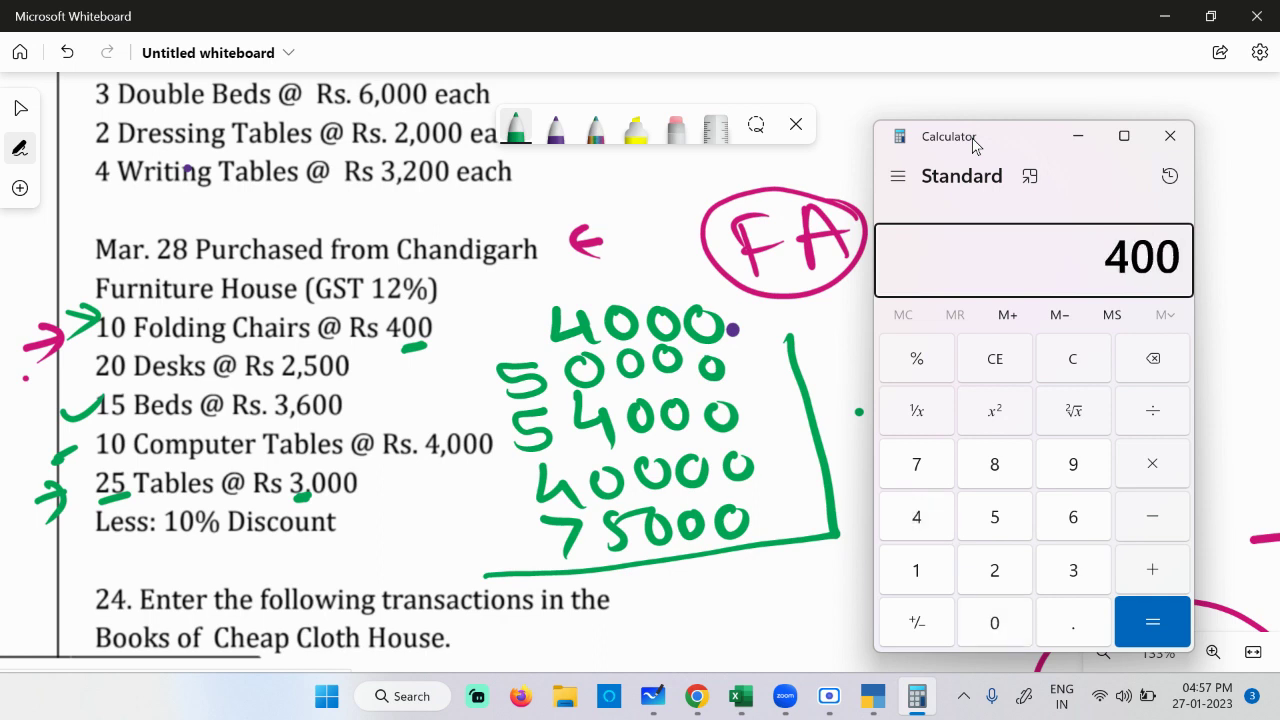
text(0)
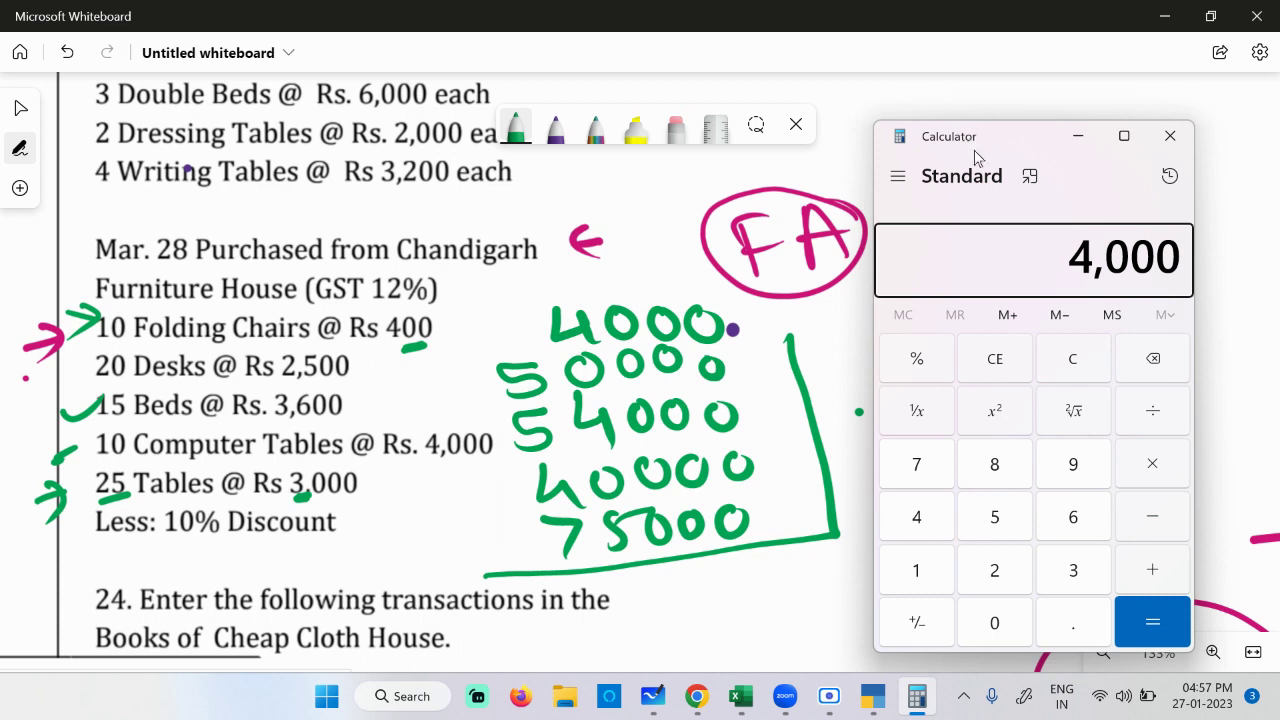
click(1158, 573)
text(50000)
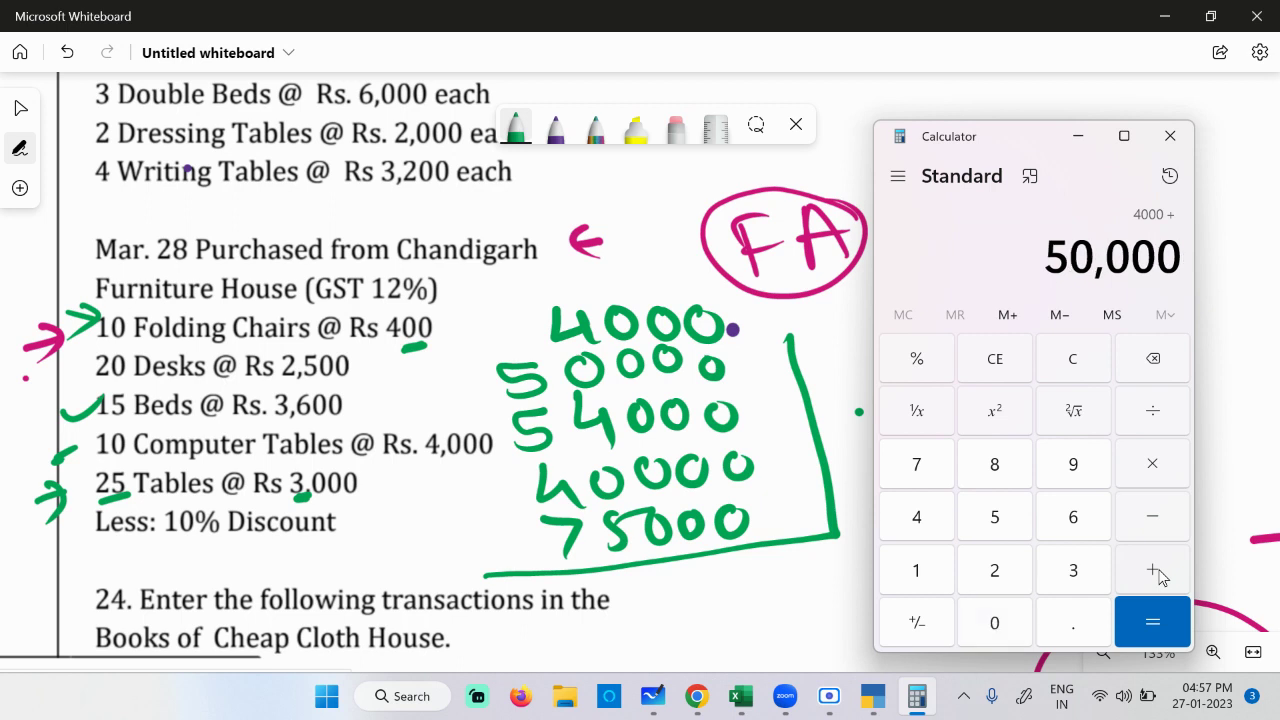
click(1158, 573)
text(54000)
Step: Add 40000 and 75000 to the running sum and calculate the total of the purchase amounts
click(1158, 573)
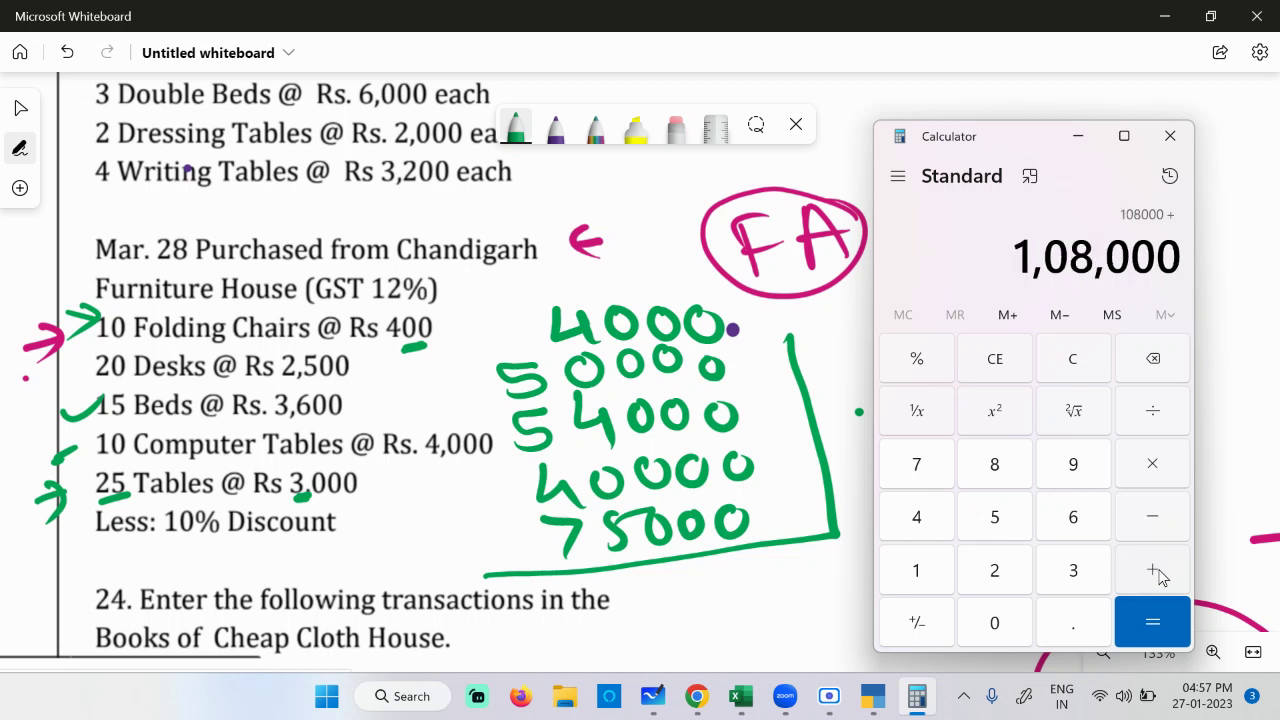
text(40000)
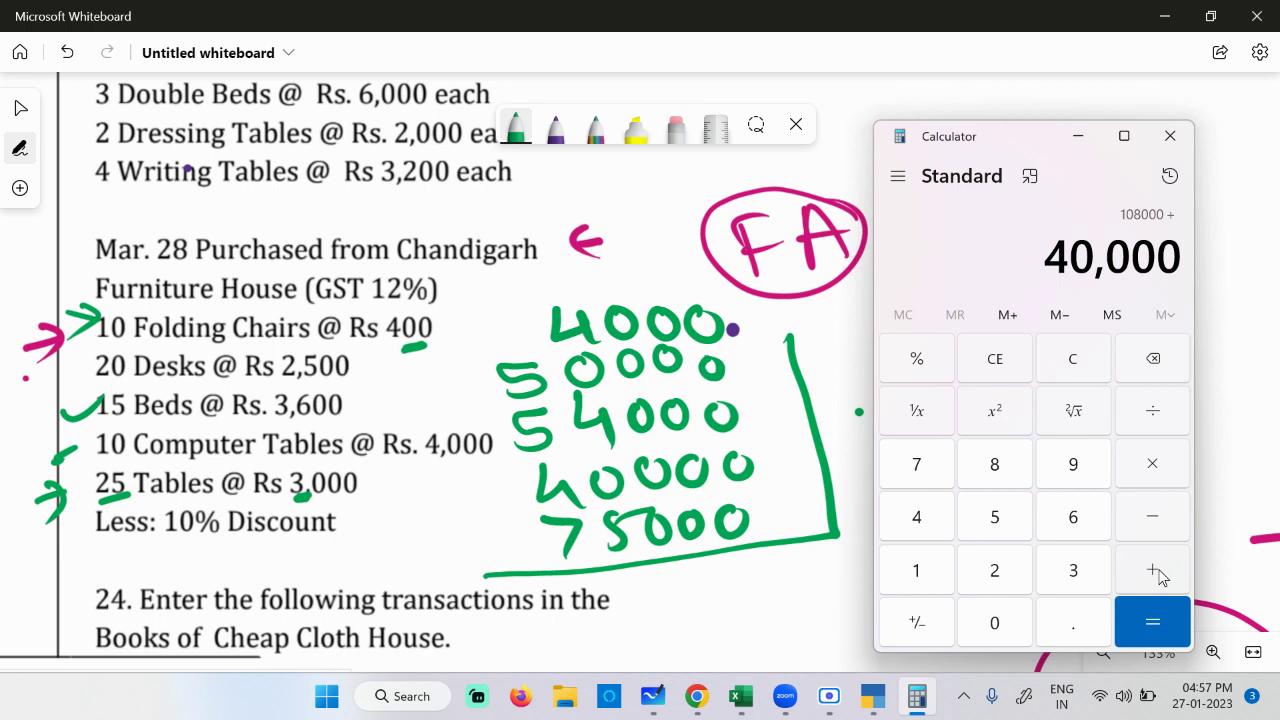
click(1158, 573)
text(7)
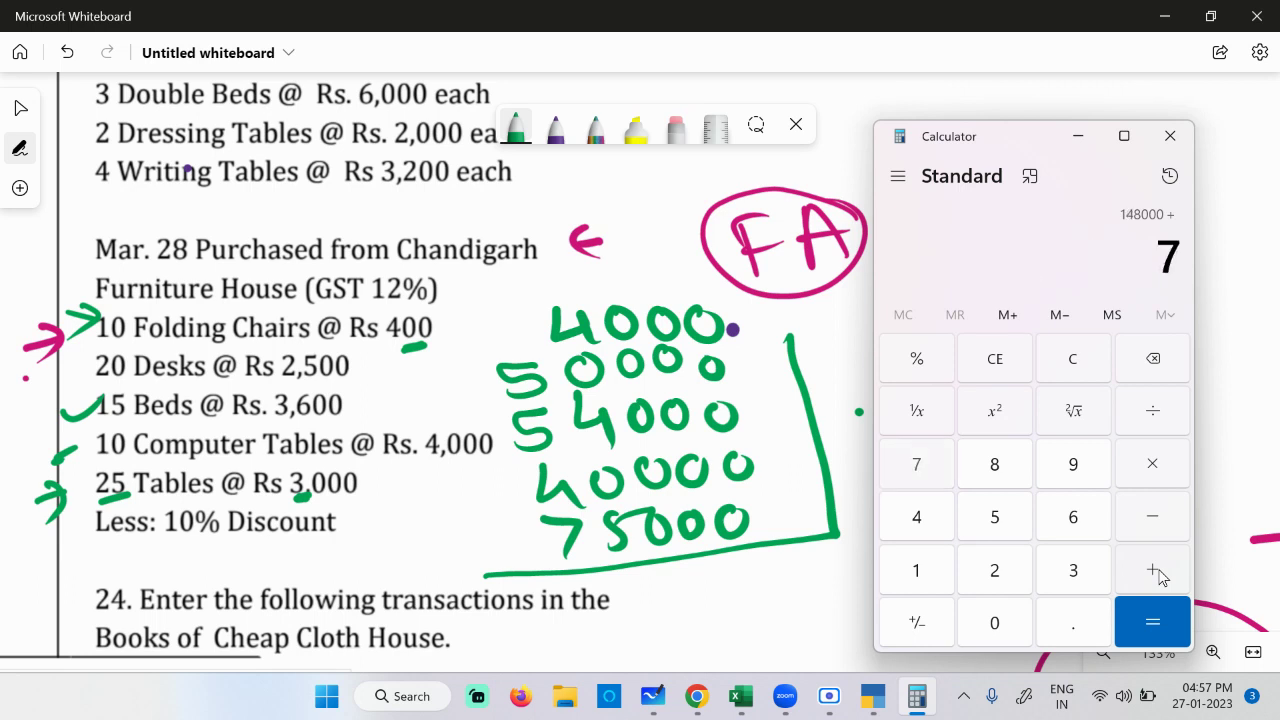
text(5,000)
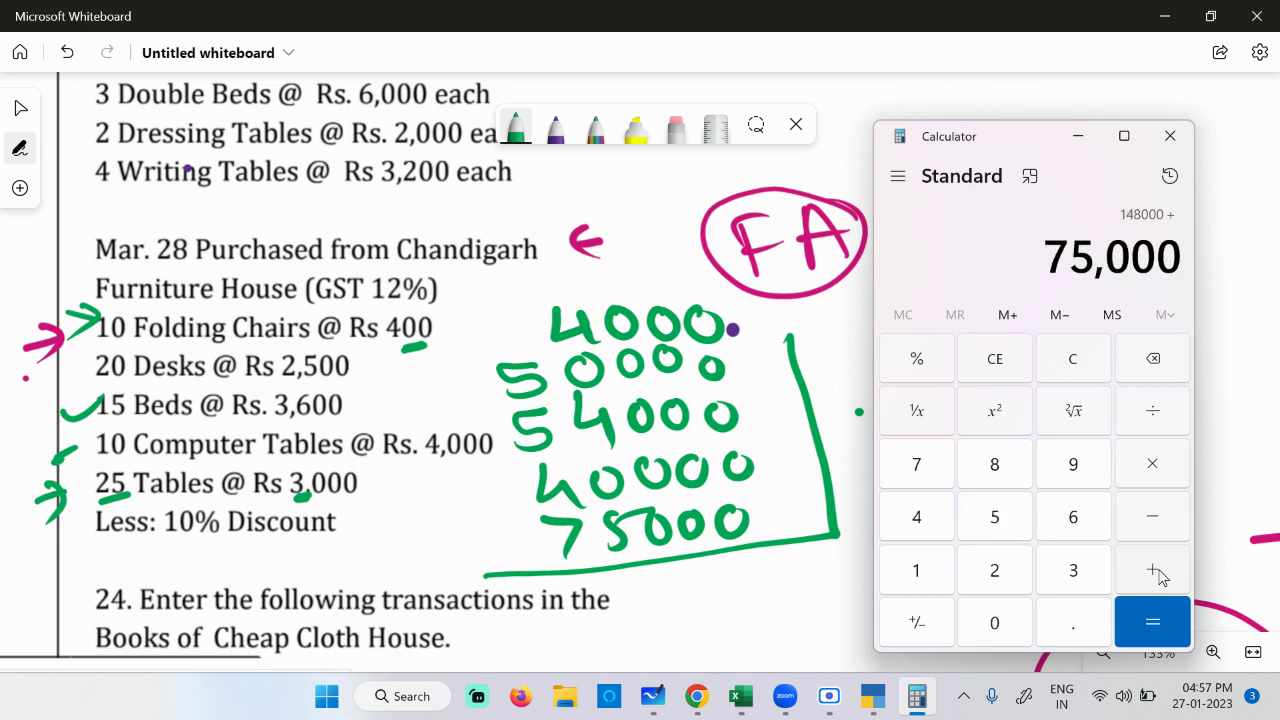
click(1160, 620)
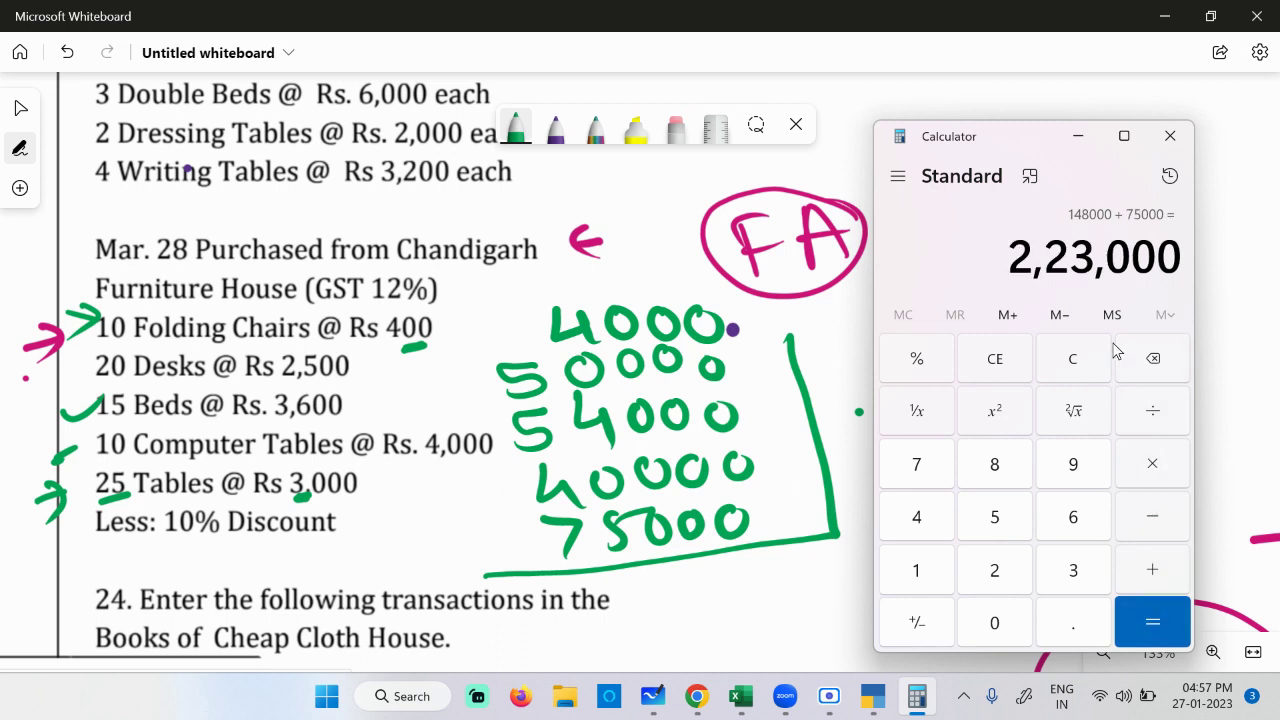
Step: Switch to TallyPrime, credit Chandigarh Furniture House with 223000, and debit the full amount to the Purchase Goods ledger
click(873, 696)
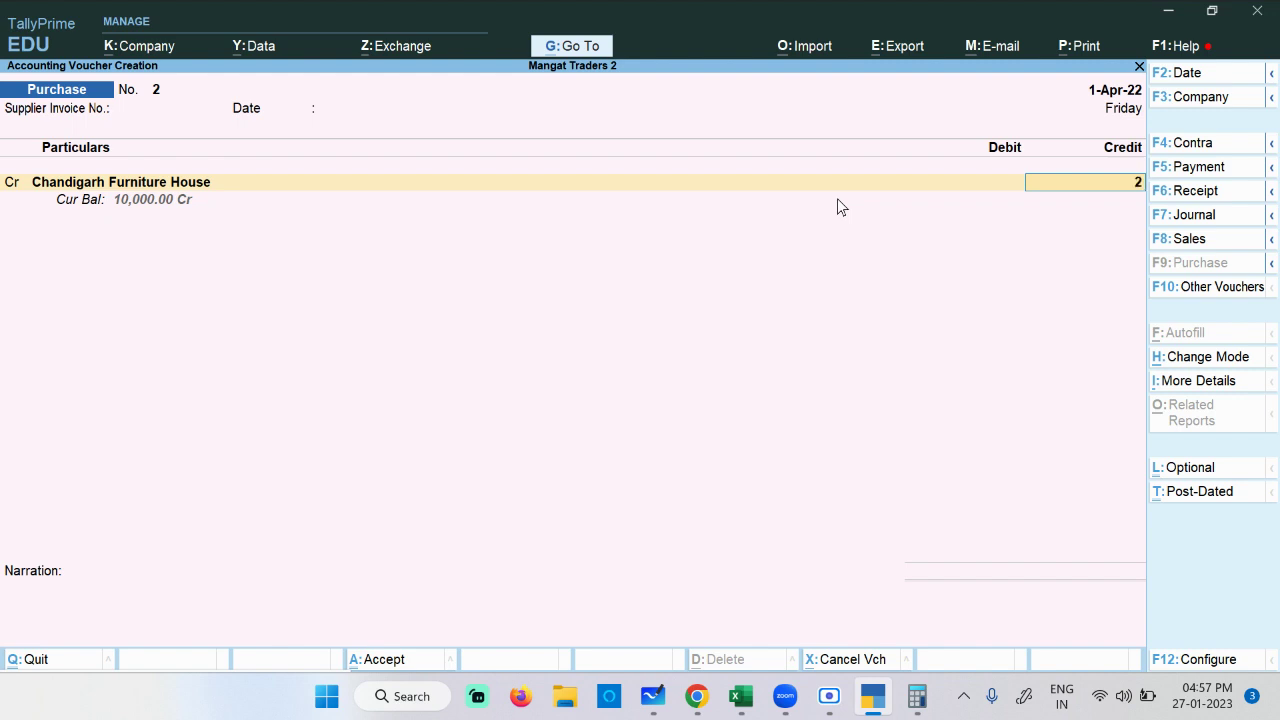
text(3000)
key(Return)
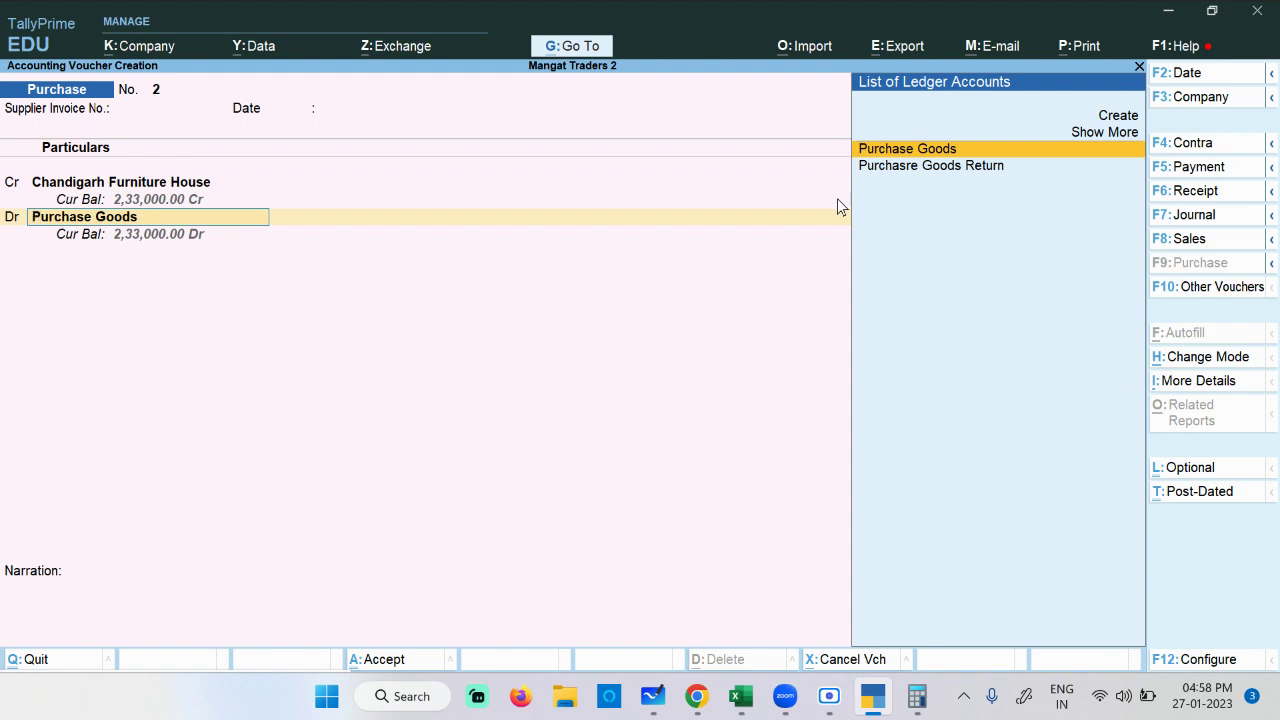
key(Return)
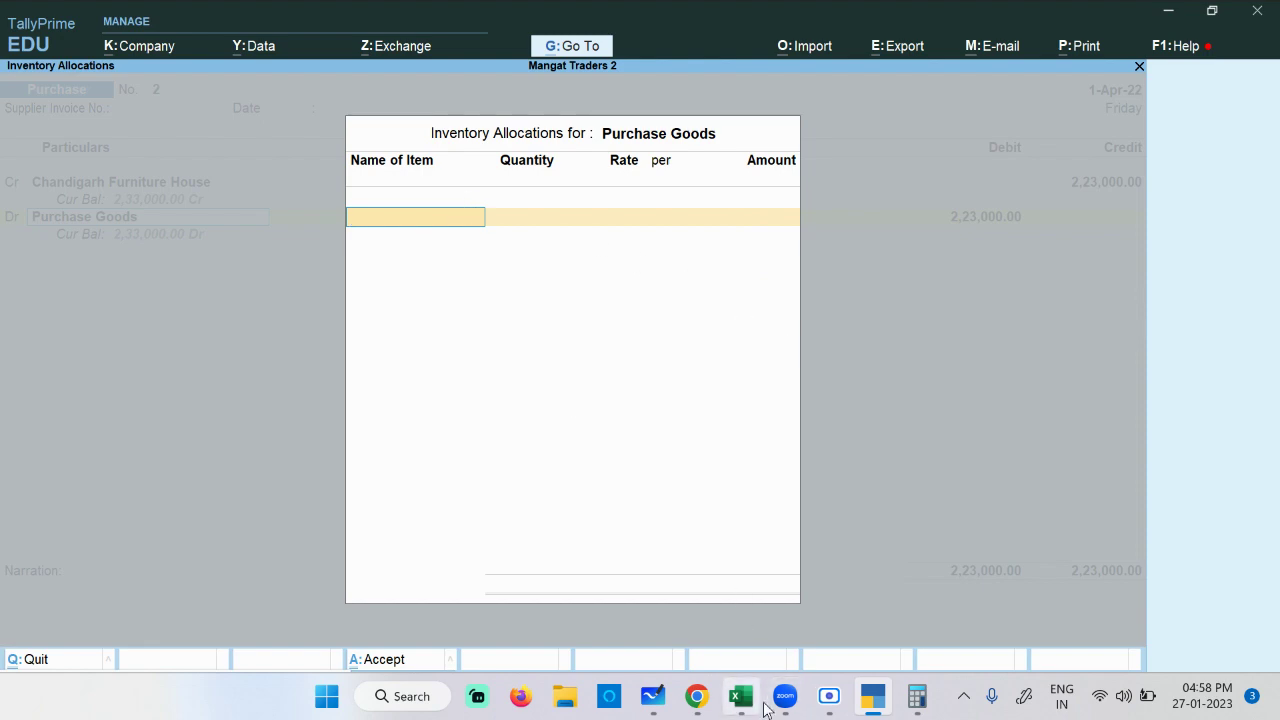
Step: Look up the first item under Mar. 28 in the purchase entries PDF and select Folding Chairs as the stock item in TallyPrime
mouse_move(697, 696)
click(551, 604)
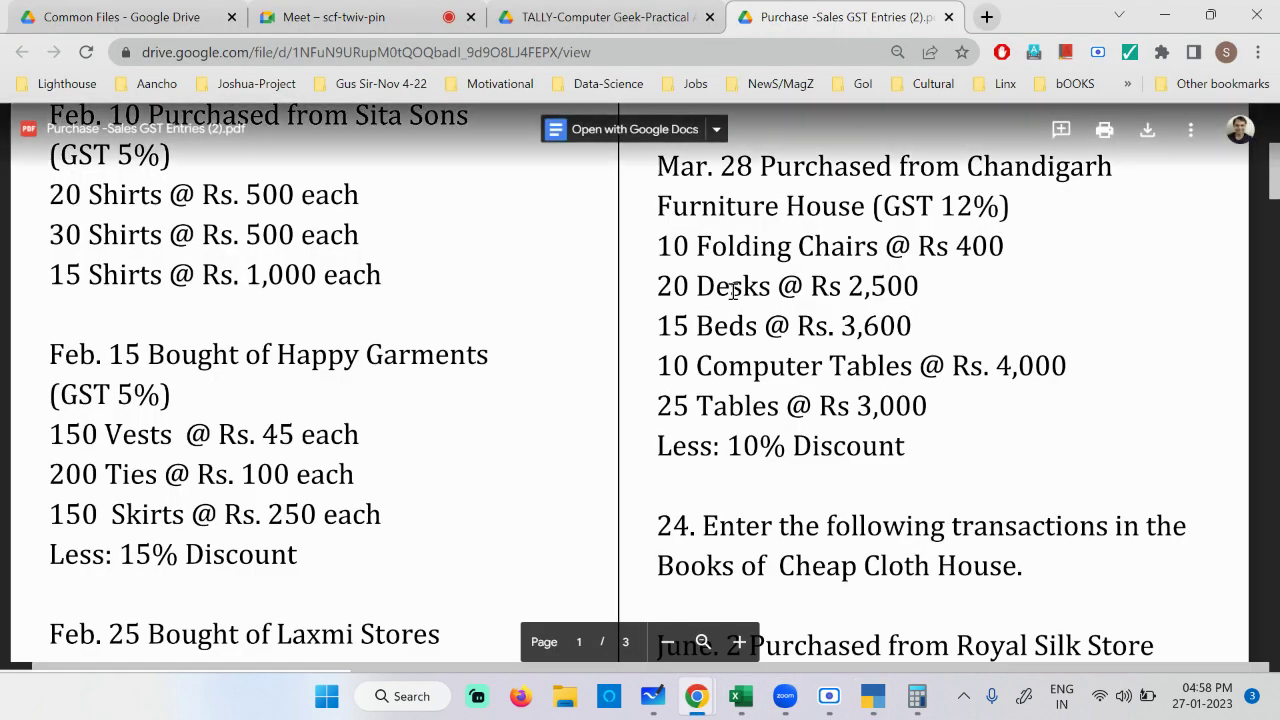
drag(697, 248, 860, 249)
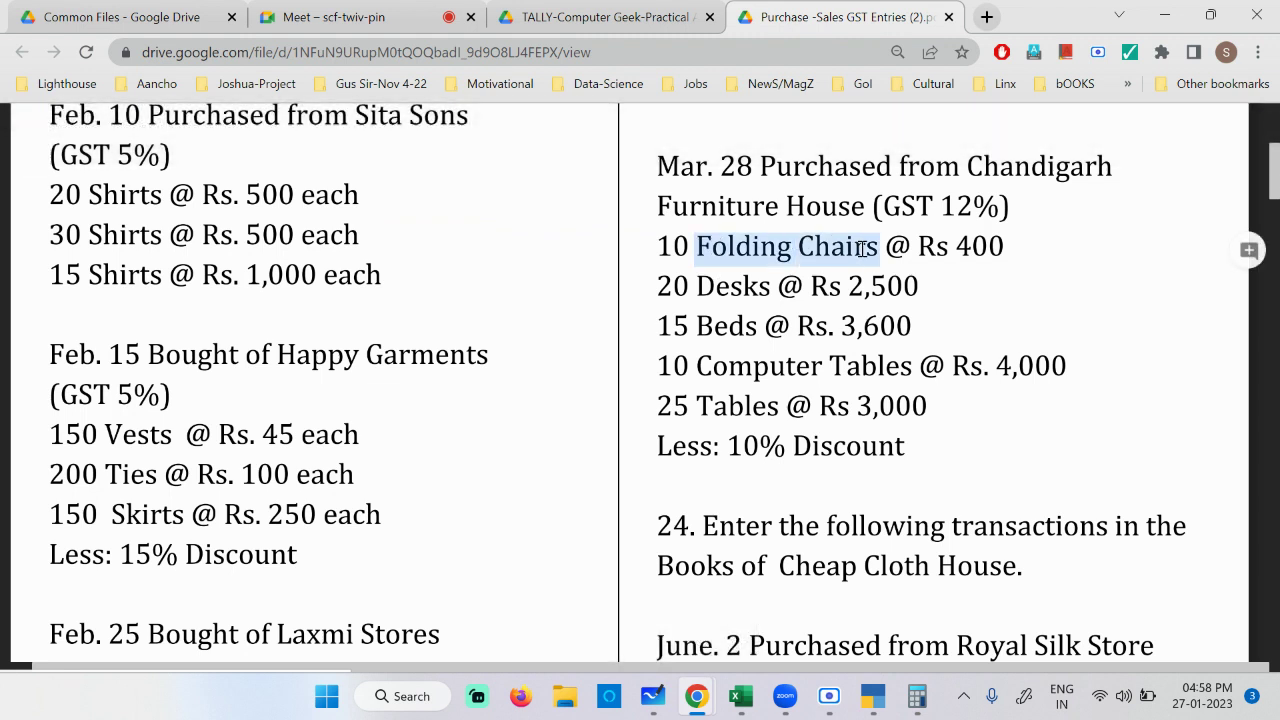
click(873, 700)
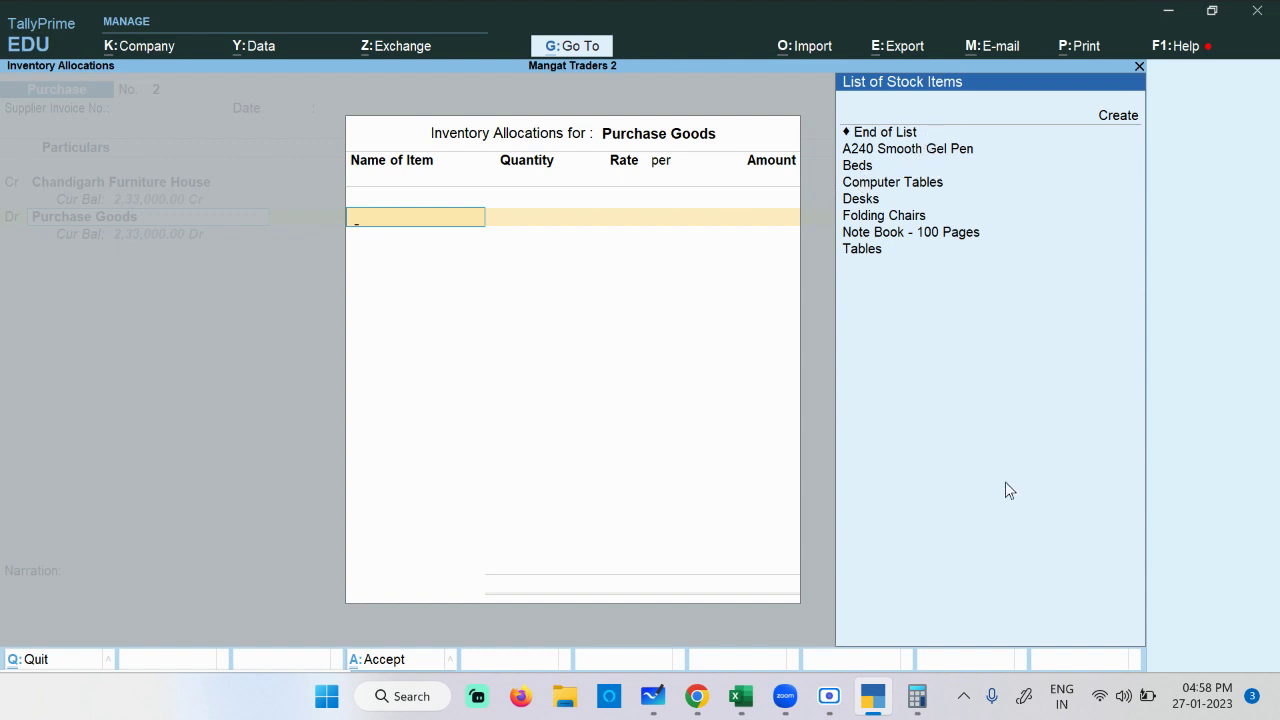
key(Down)
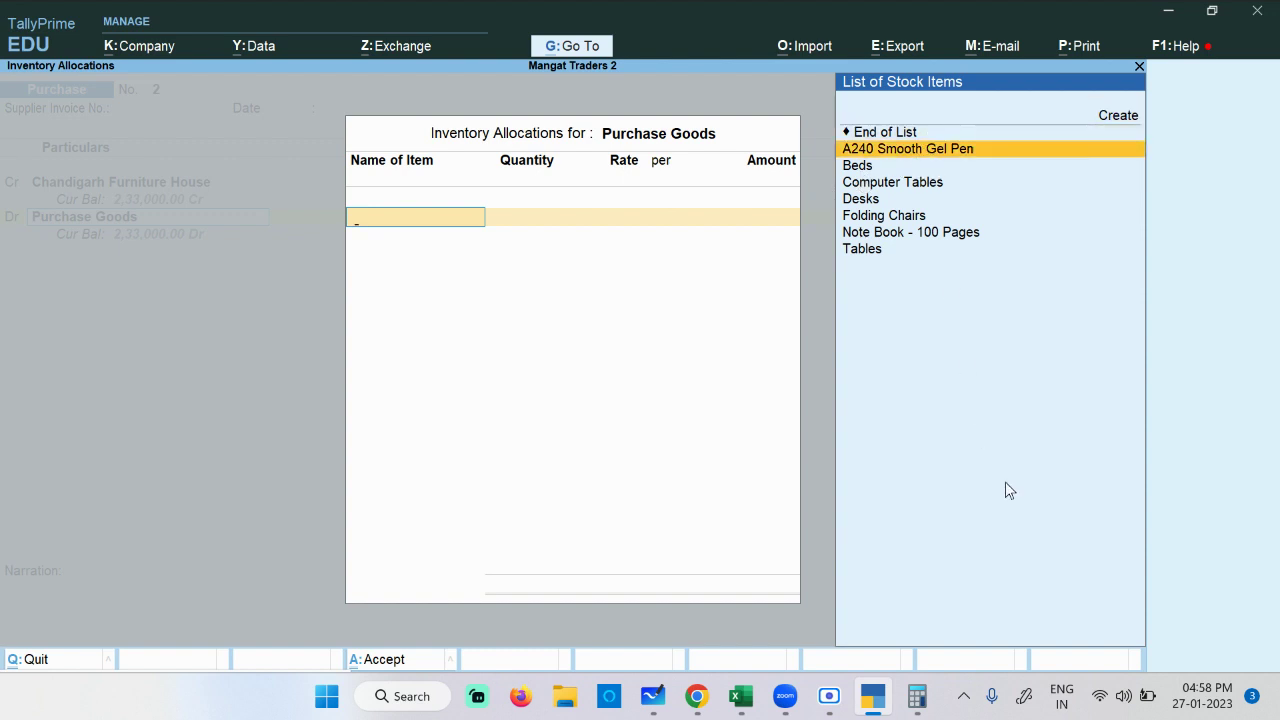
key(Down)
key(Down)
key(Down)
key(Down)
key(Down)
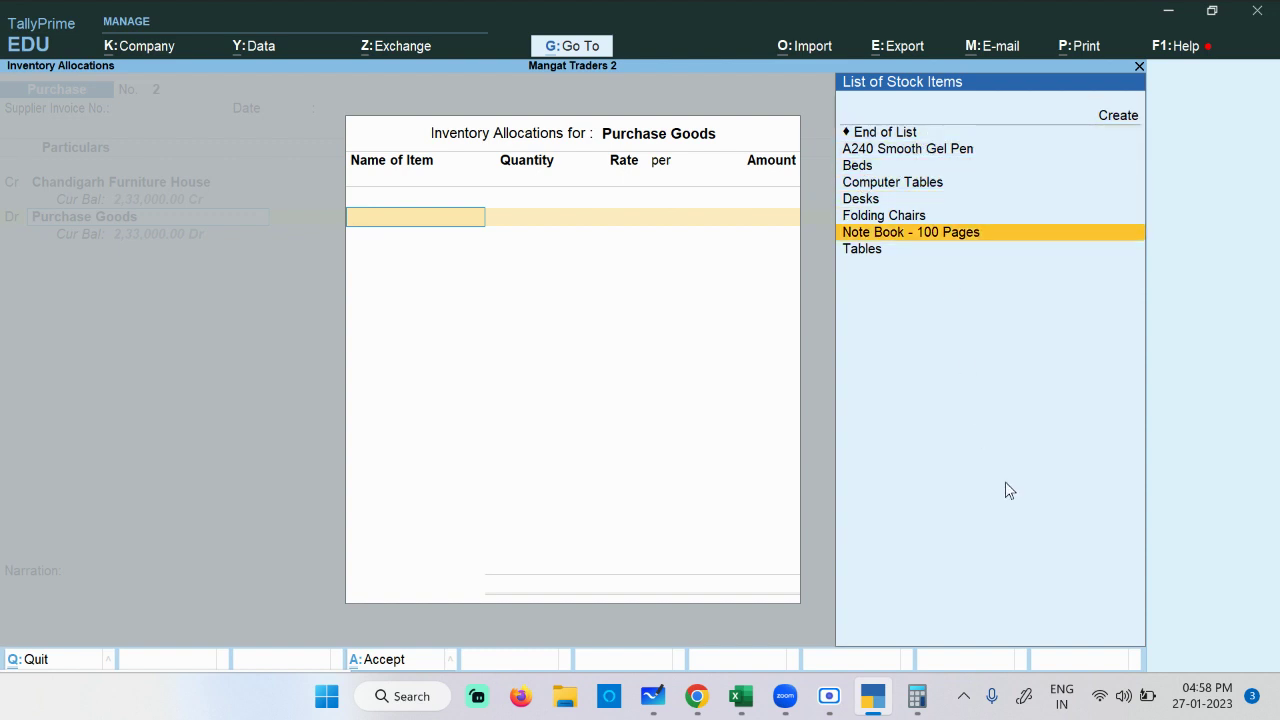
key(Down)
key(Up)
key(Up)
key(Return)
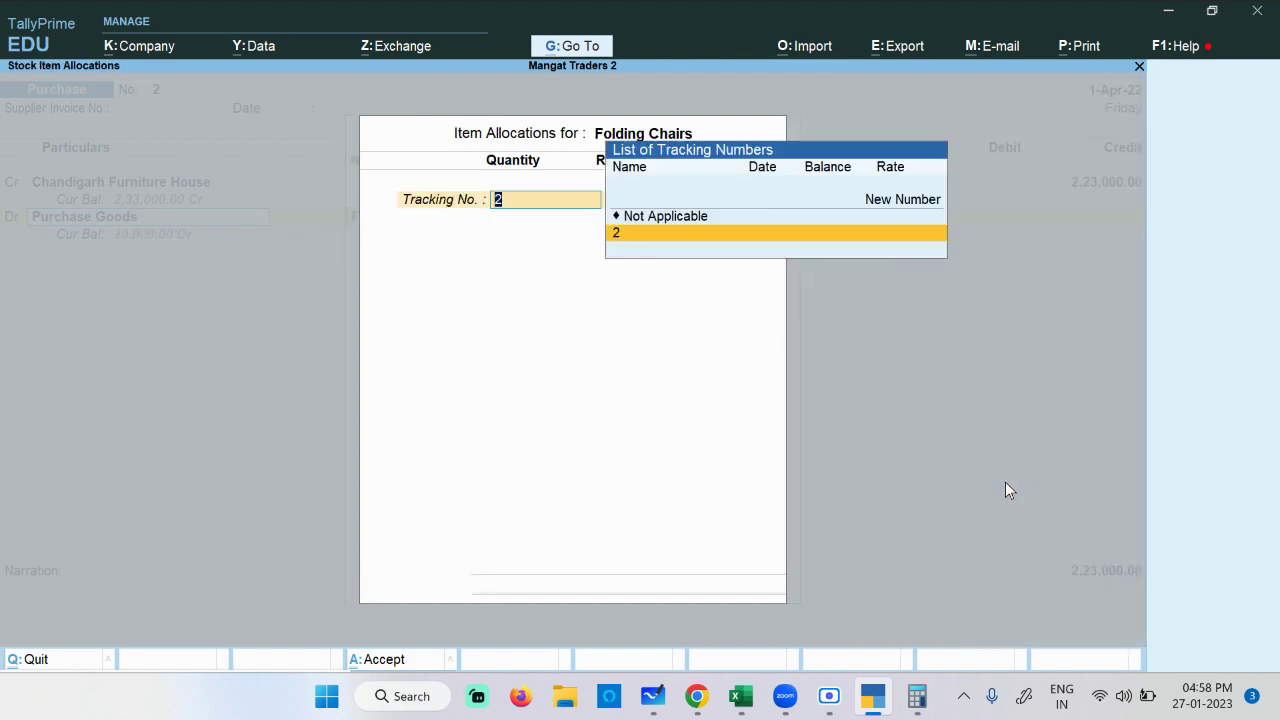
Step: Set the Folding Chairs tracking number to Not Applicable, check the quantity in the PDF, and enter 10
key(Up)
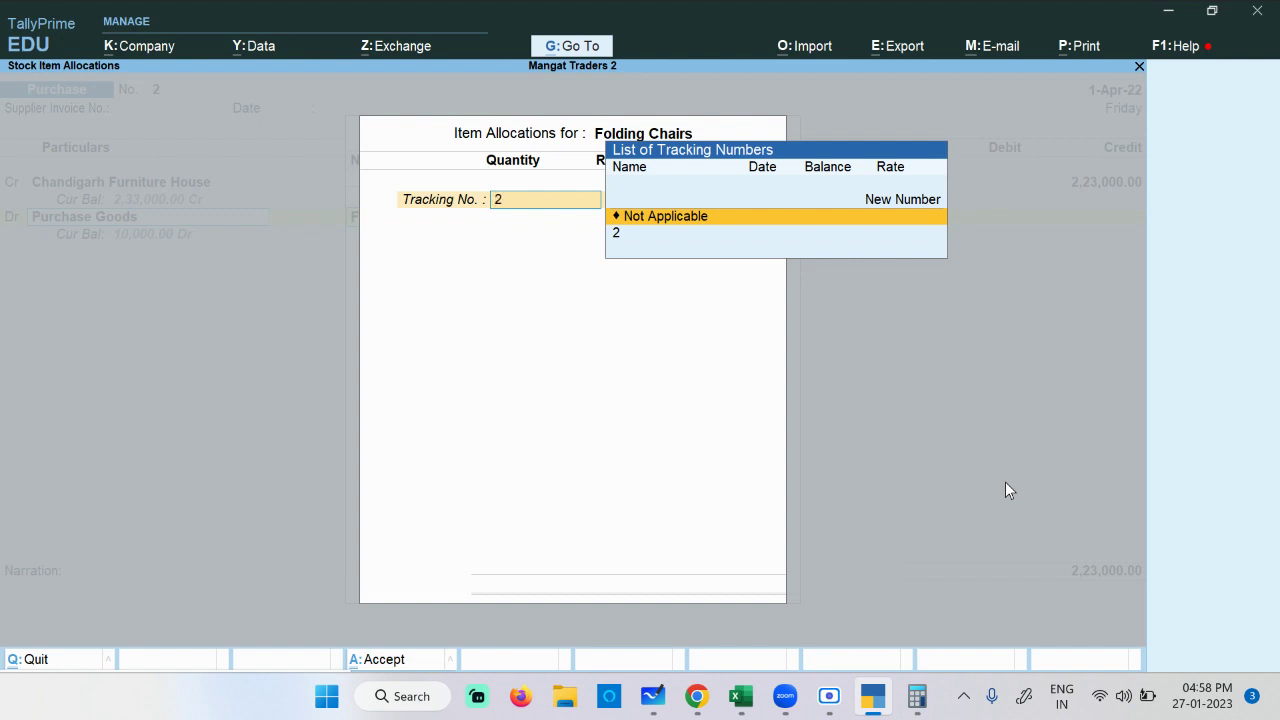
key(Return)
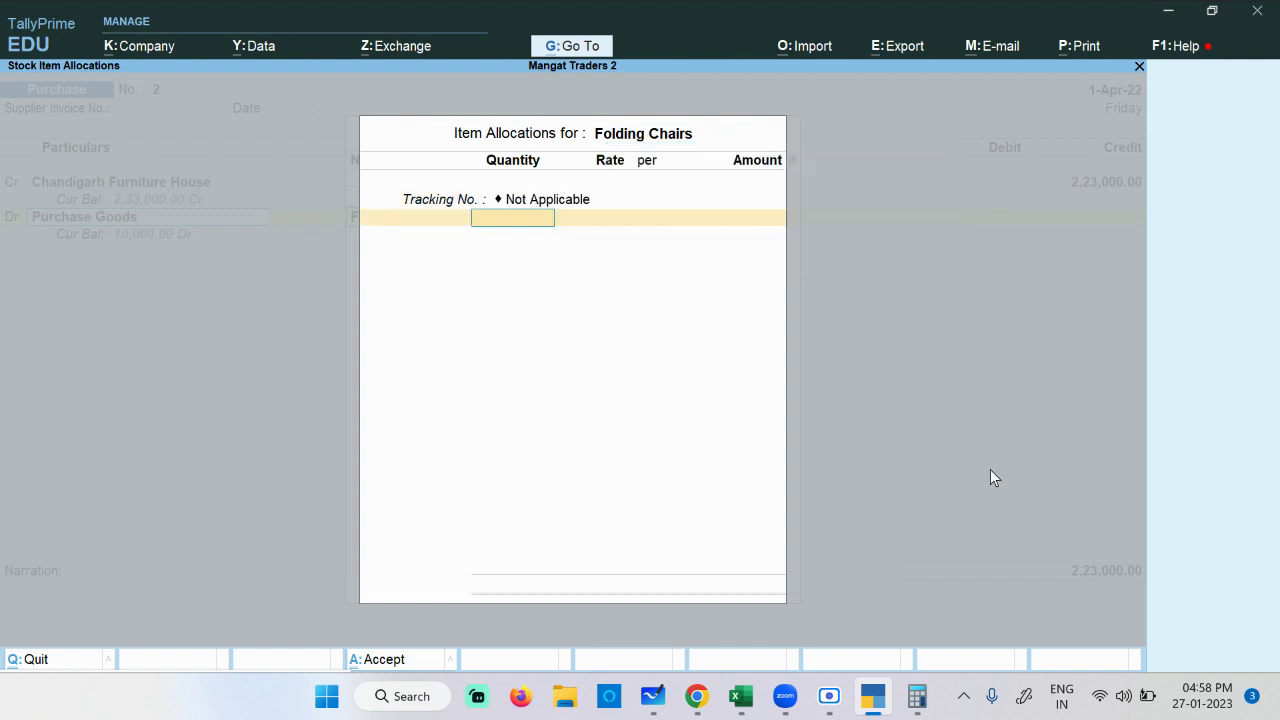
click(697, 696)
click(537, 622)
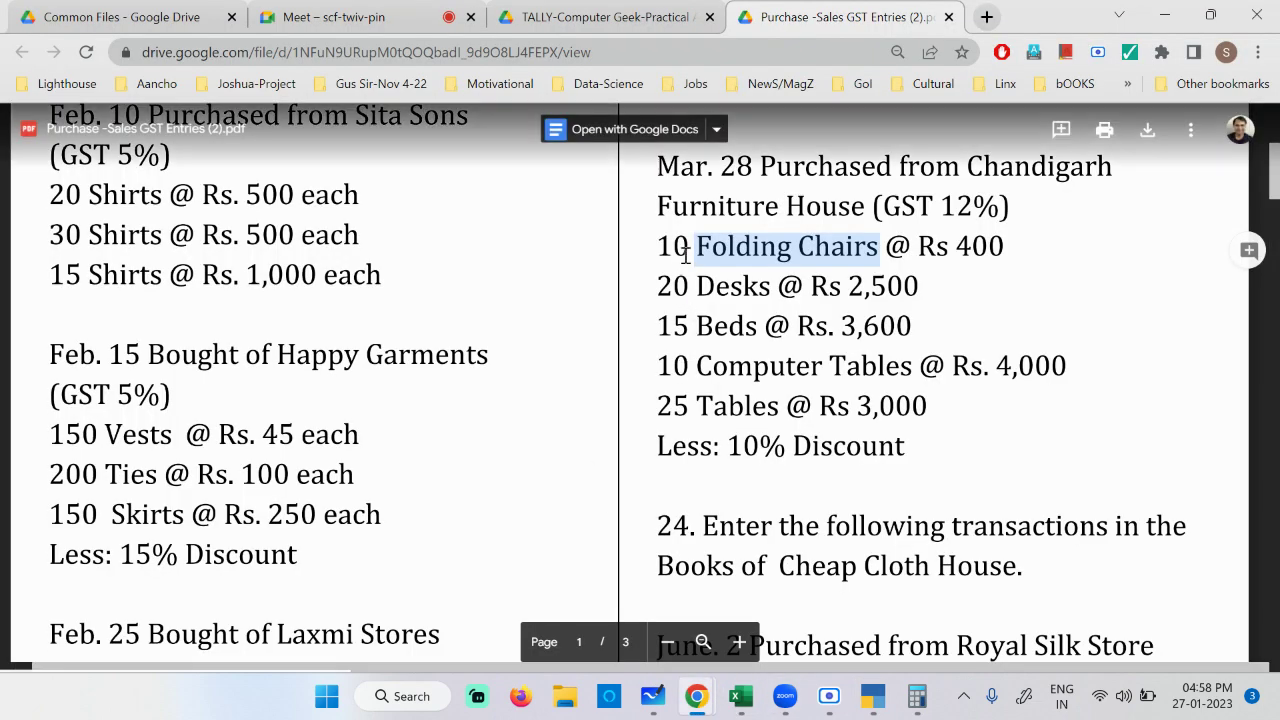
double_click(676, 248)
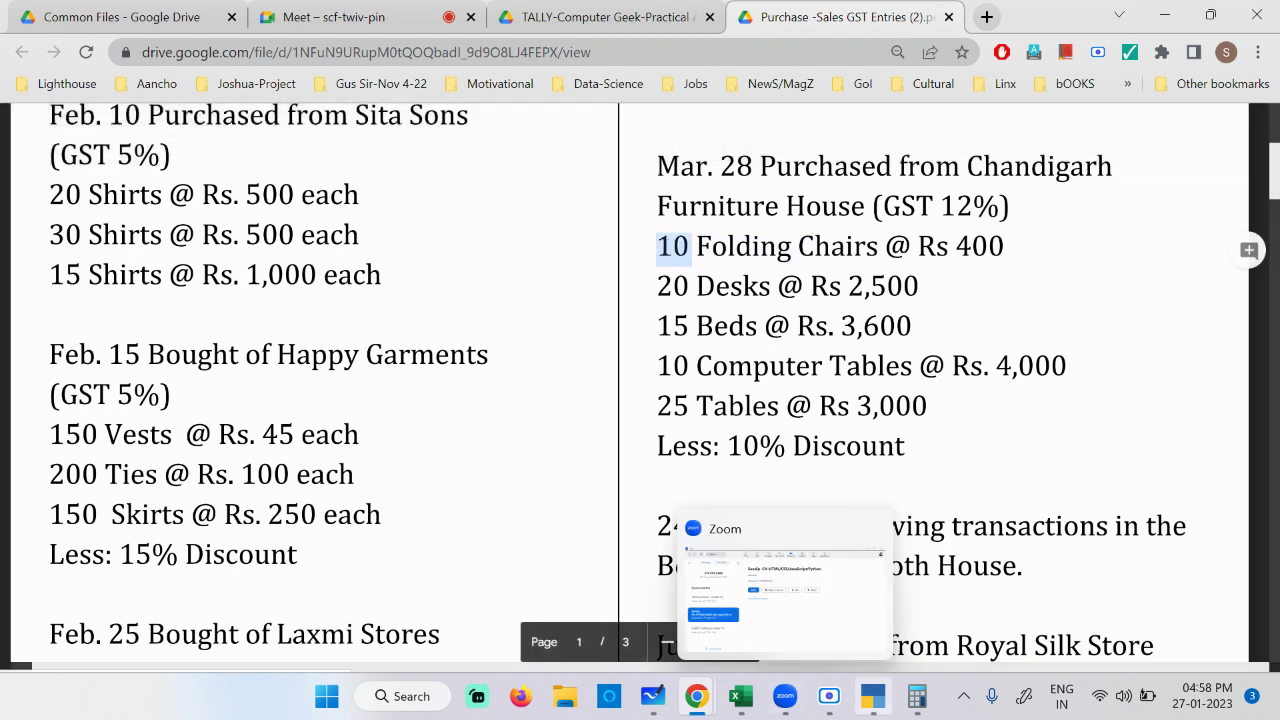
click(884, 705)
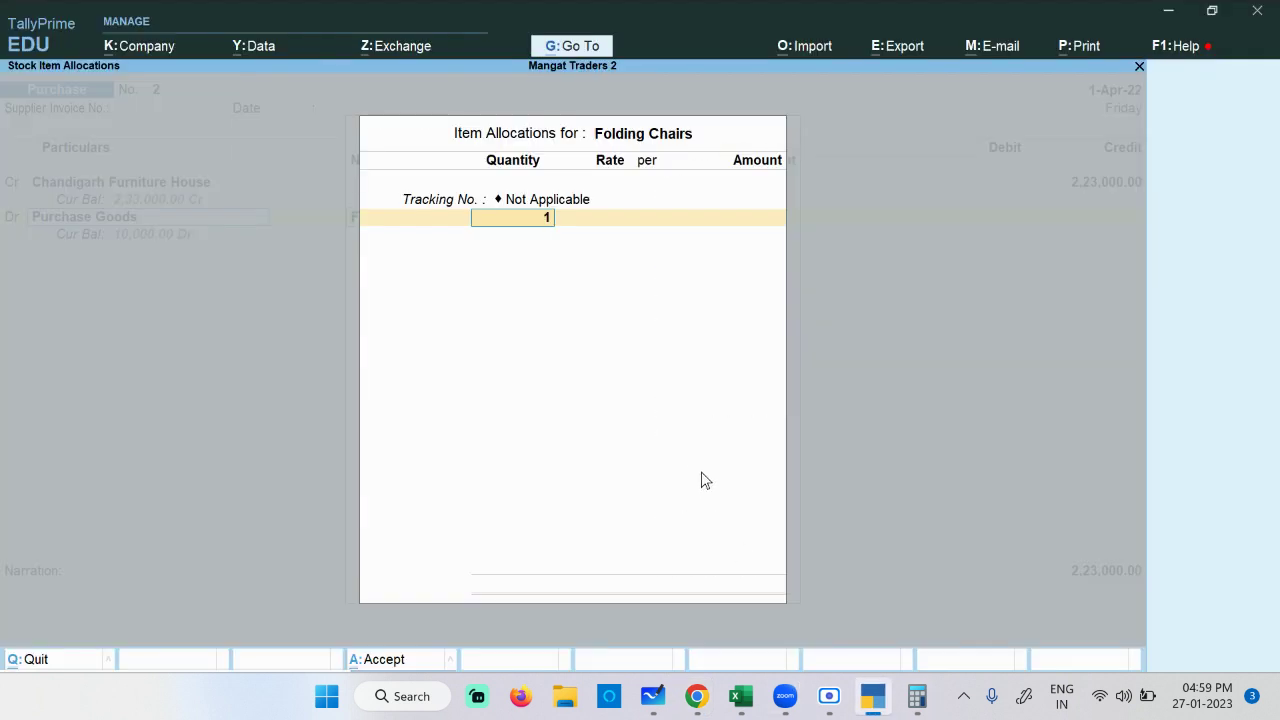
text(10)
key(Return)
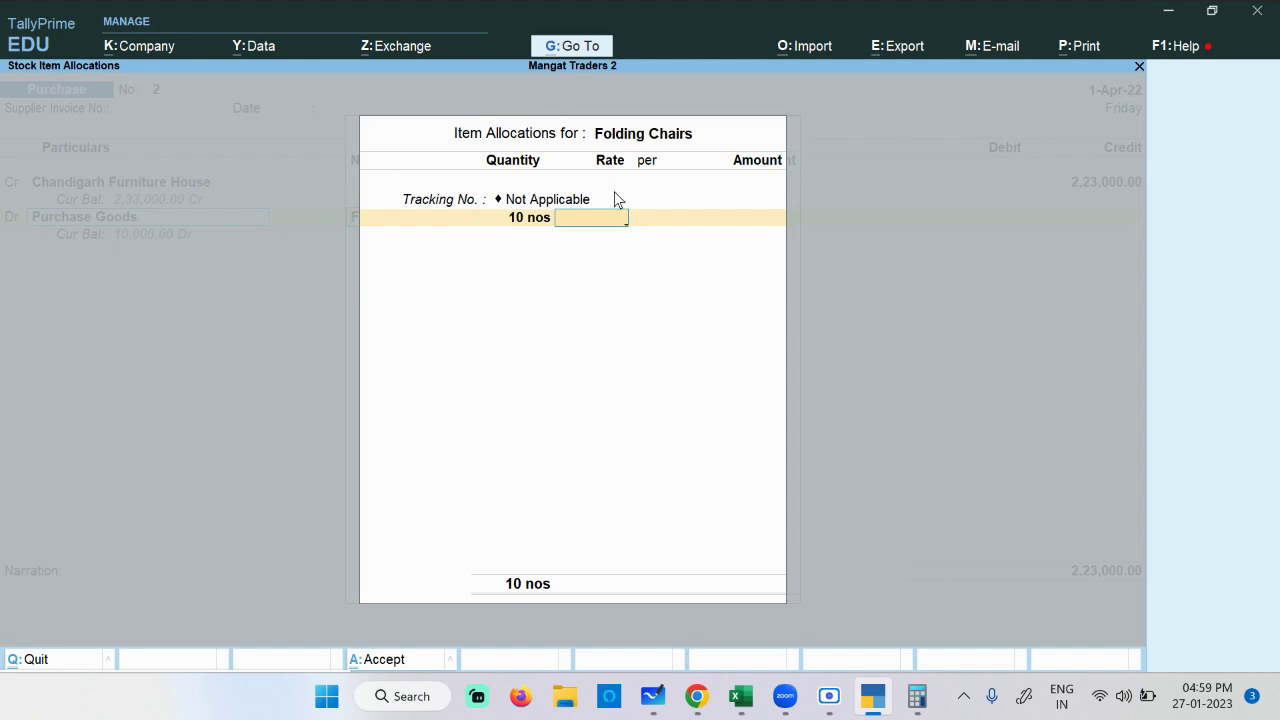
Step: Check the Folding Chairs rate in the PDF and enter 400 per nos in the TallyPrime item allocation
key(alt+Tab)
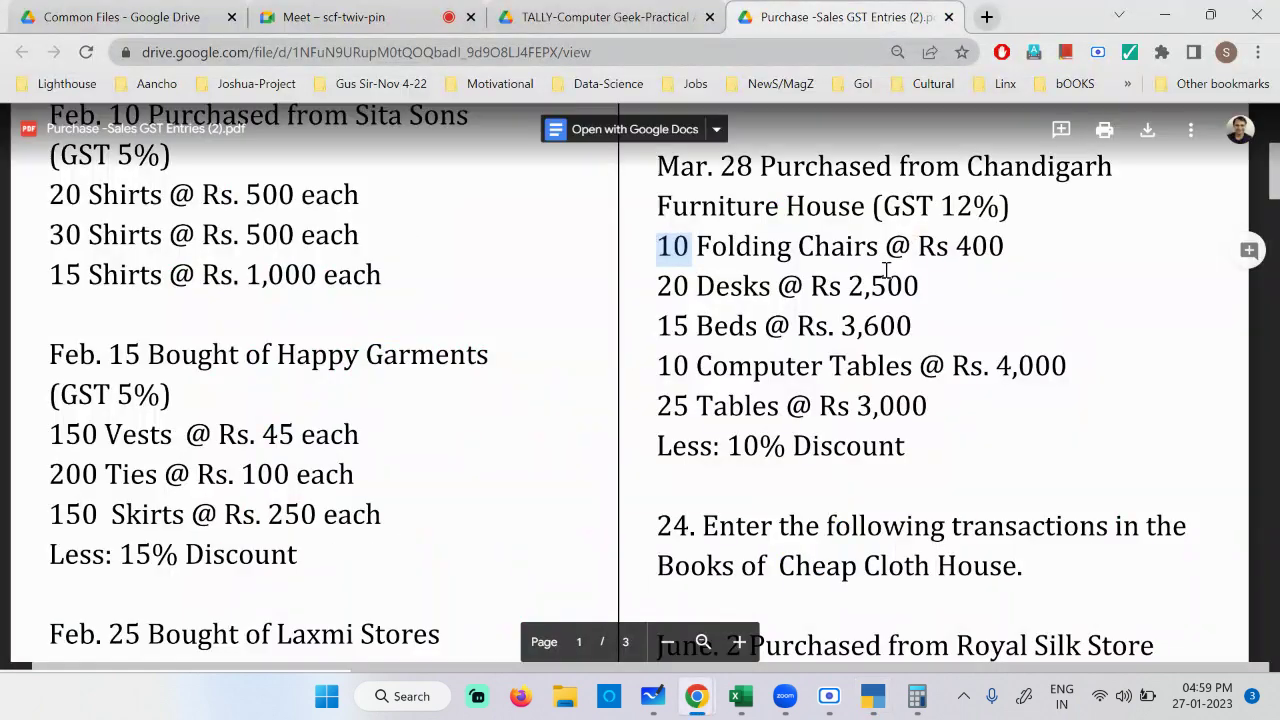
double_click(961, 246)
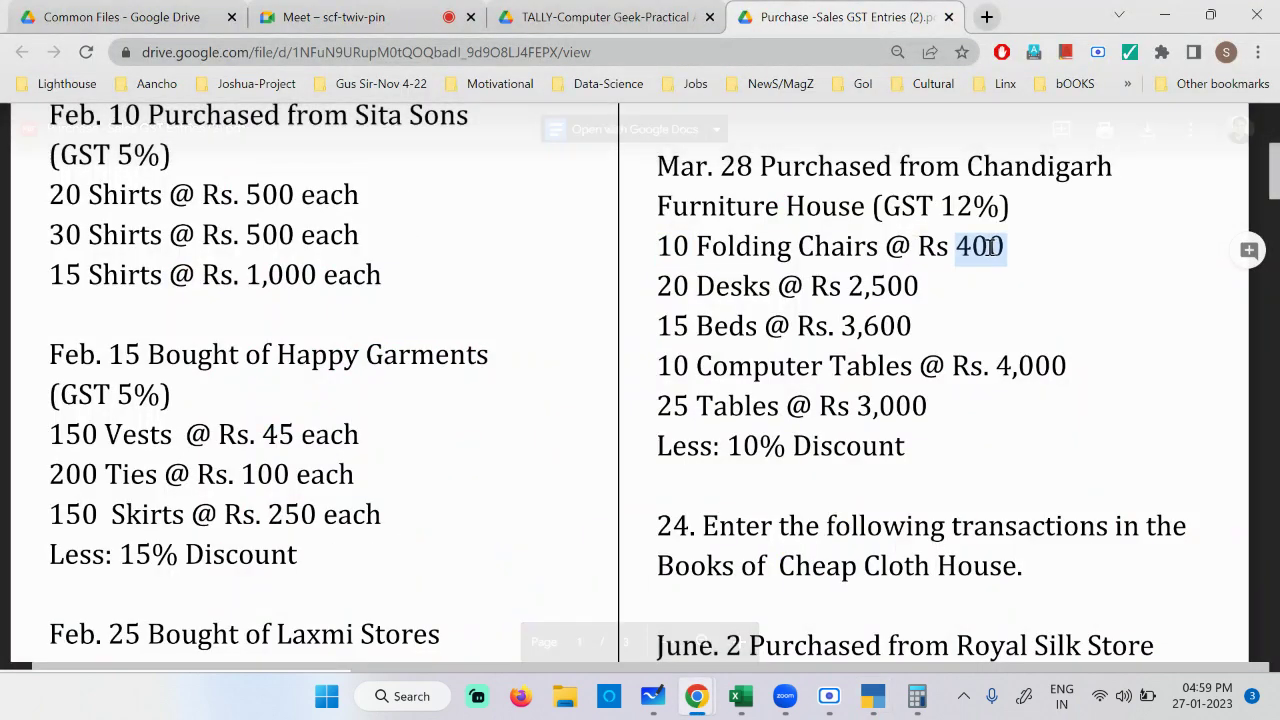
key(alt+Tab)
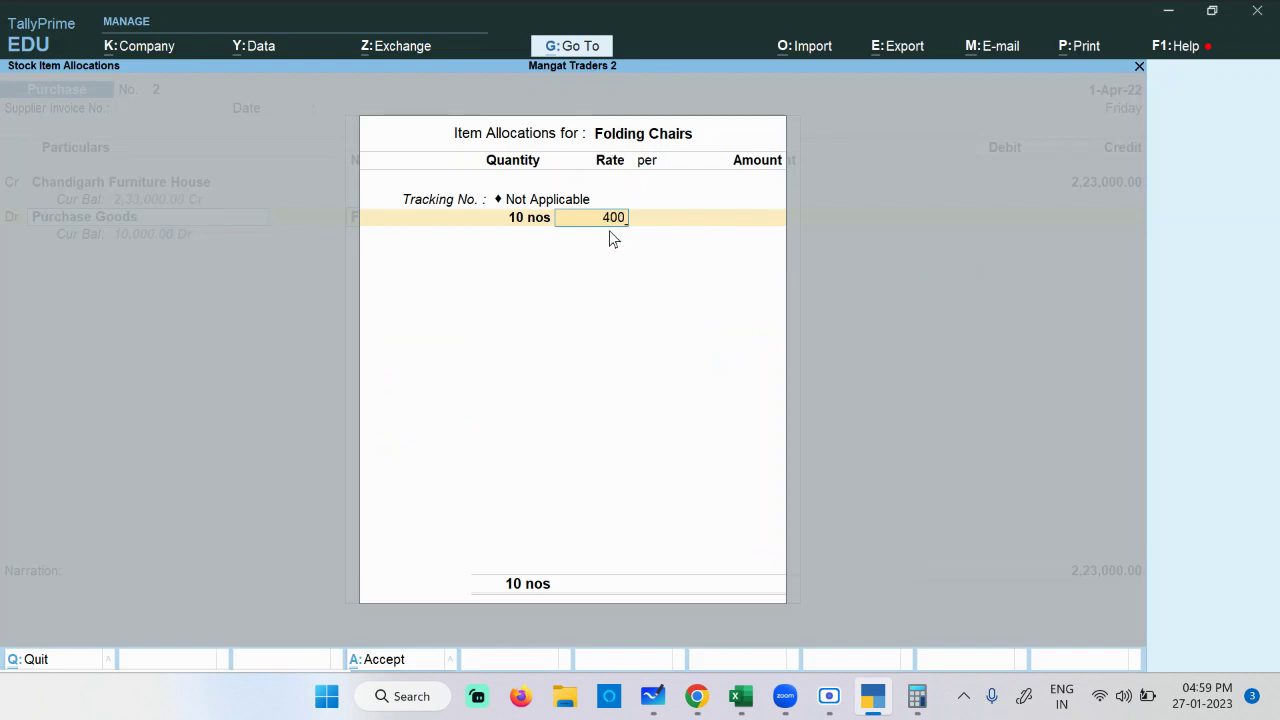
key(Return)
key(Return)
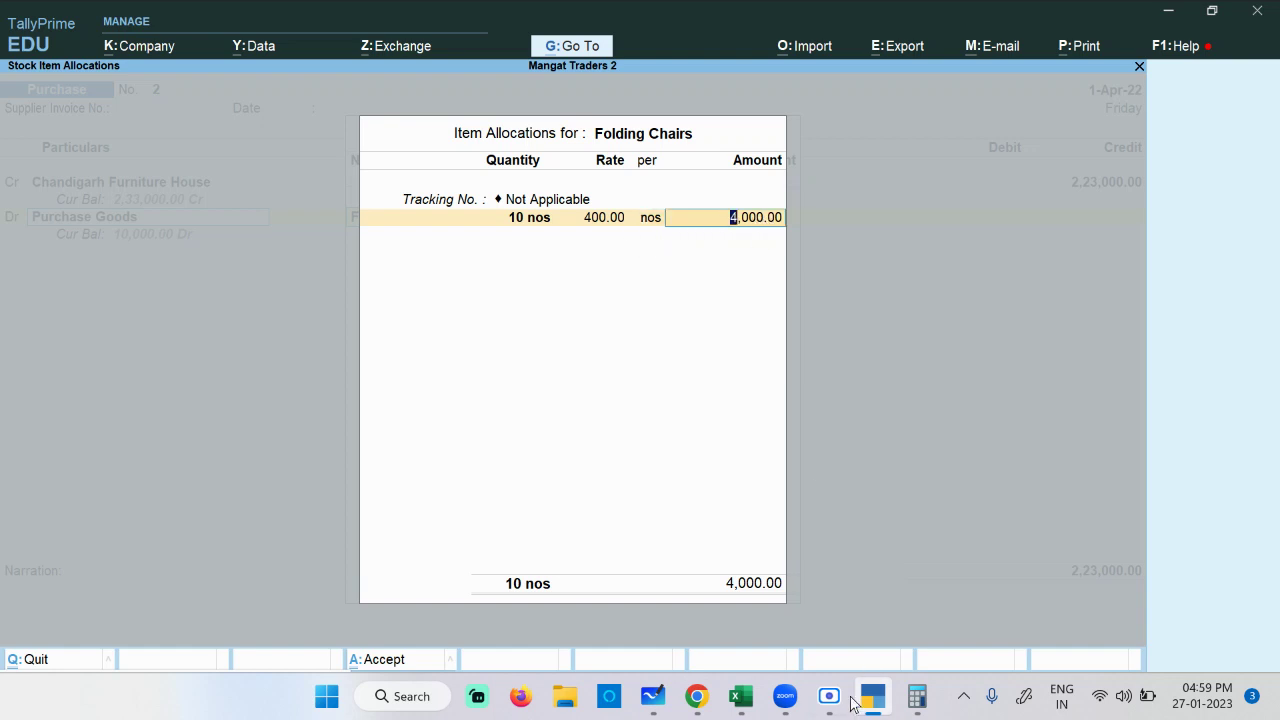
mouse_move(835, 700)
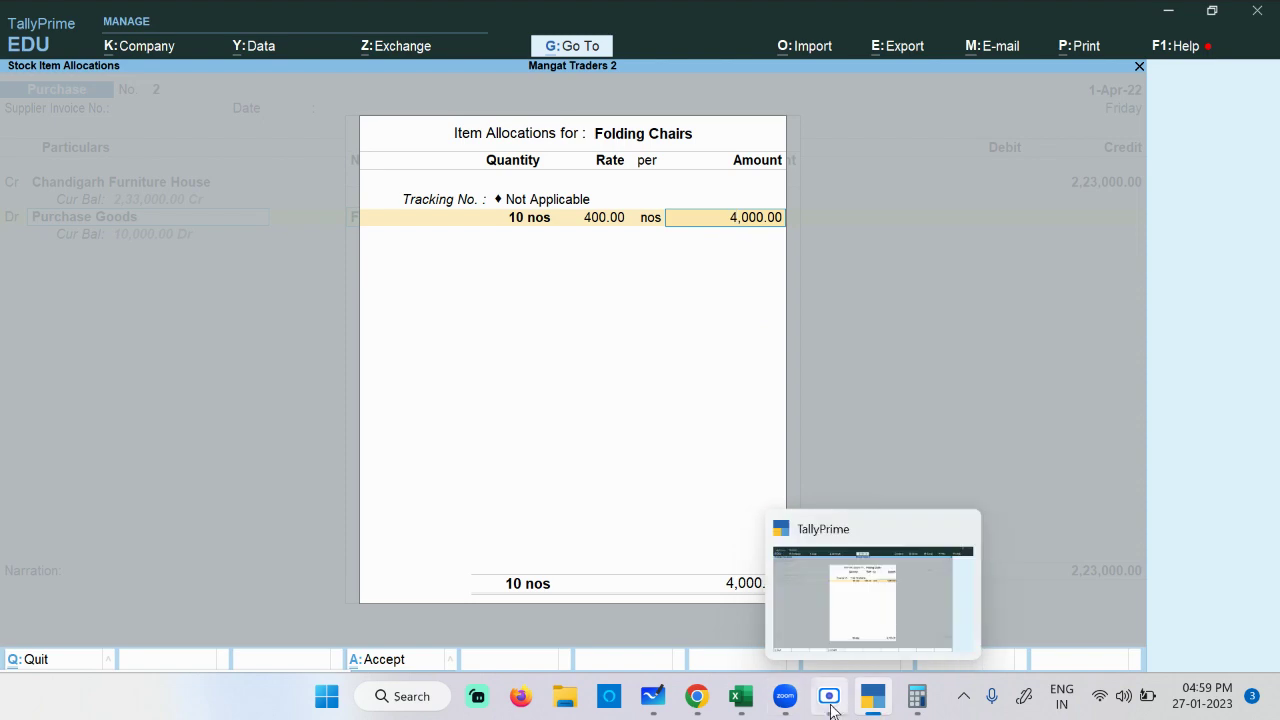
mouse_move(697, 700)
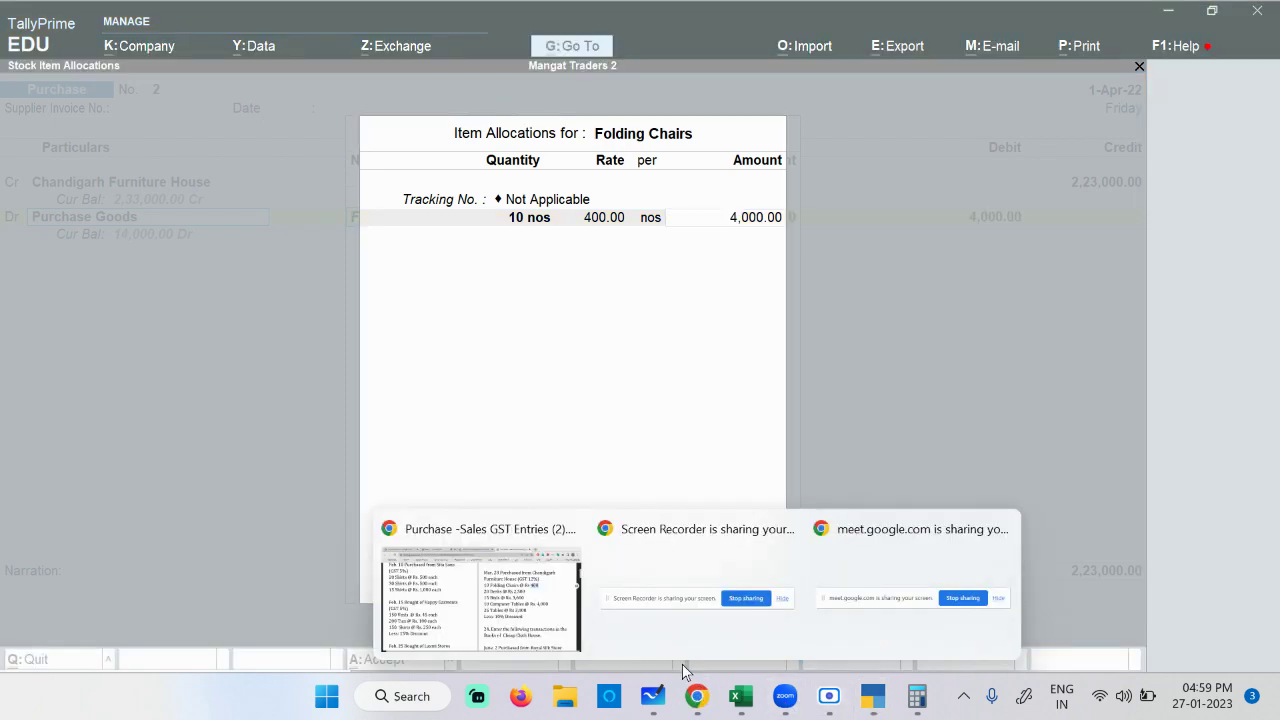
click(535, 610)
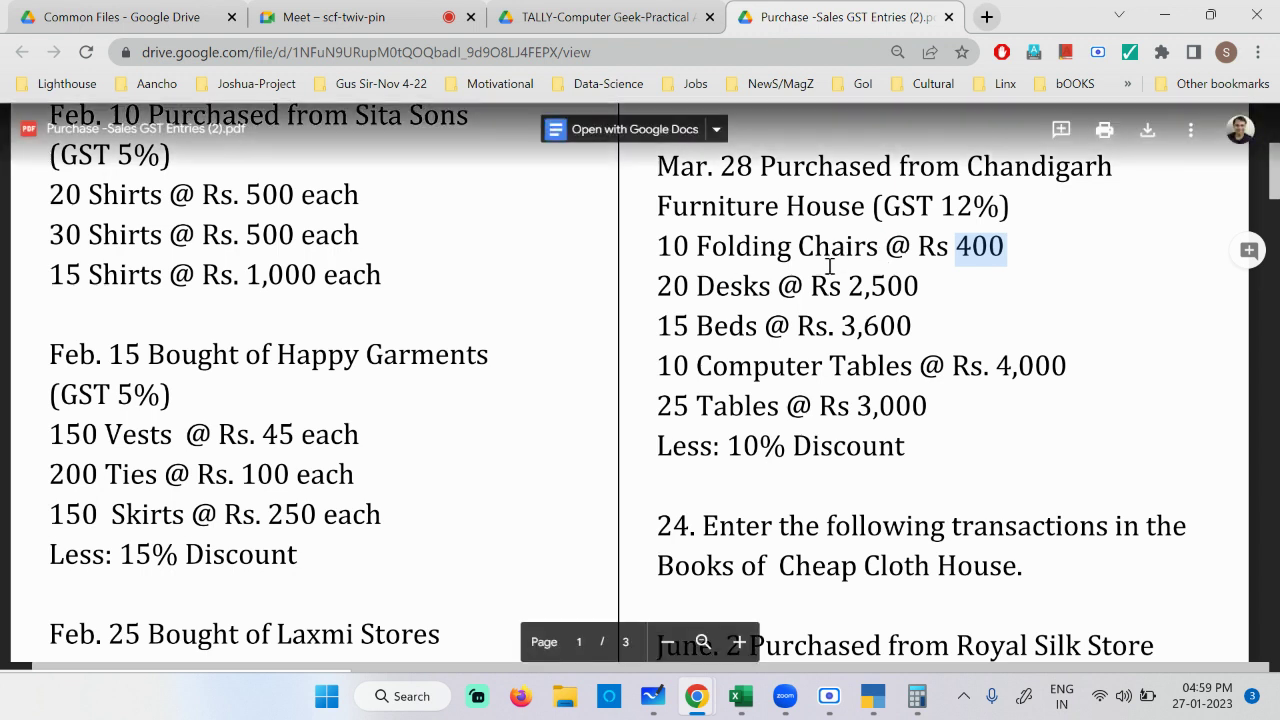
mouse_move(868, 704)
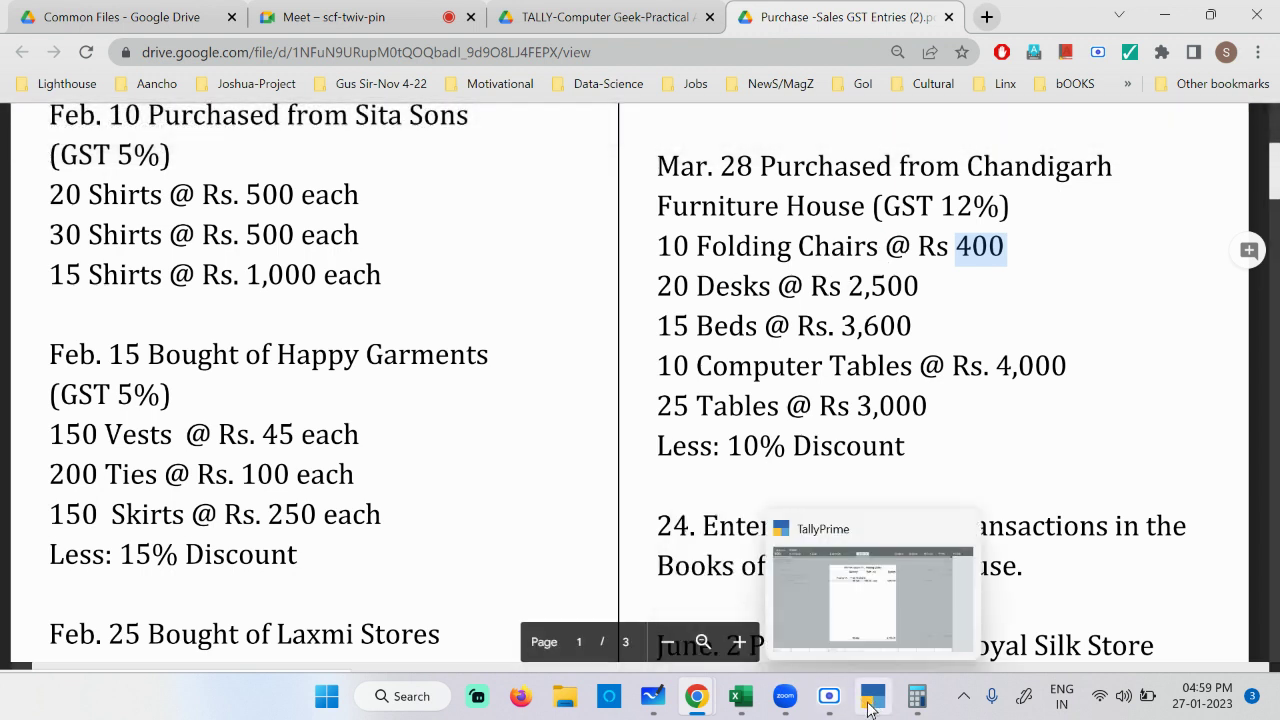
click(916, 696)
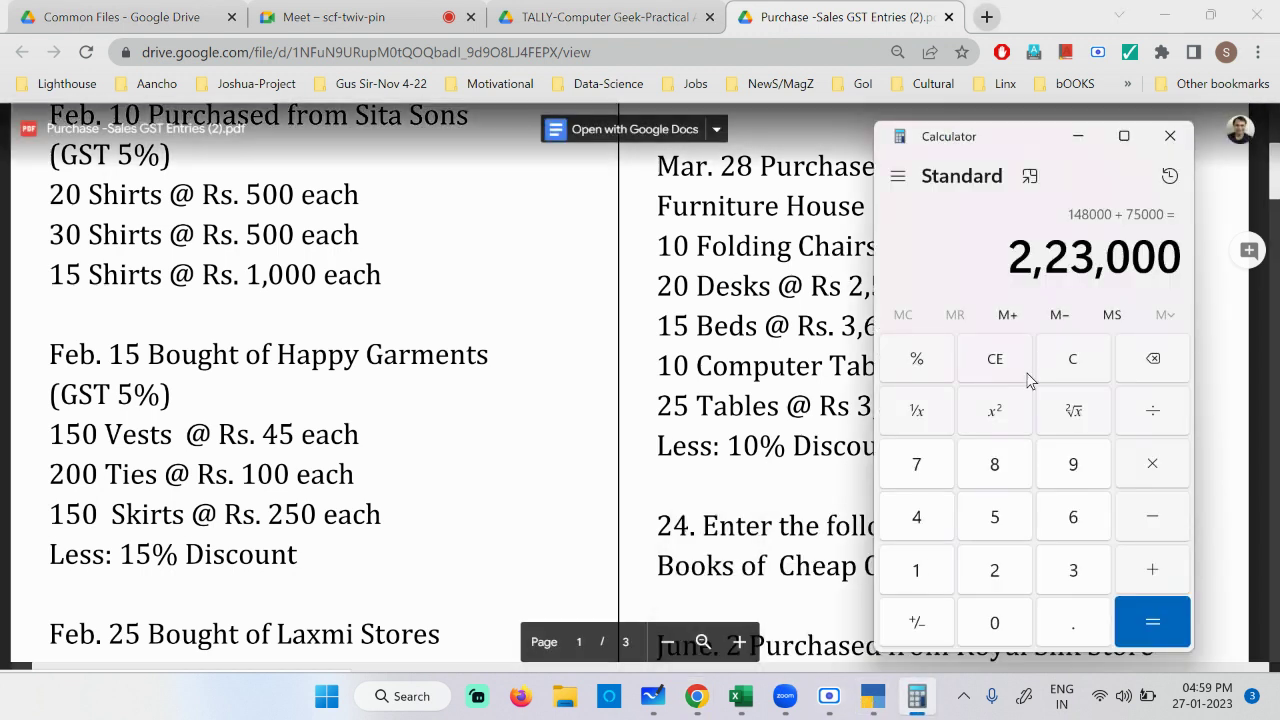
click(494, 332)
click(872, 696)
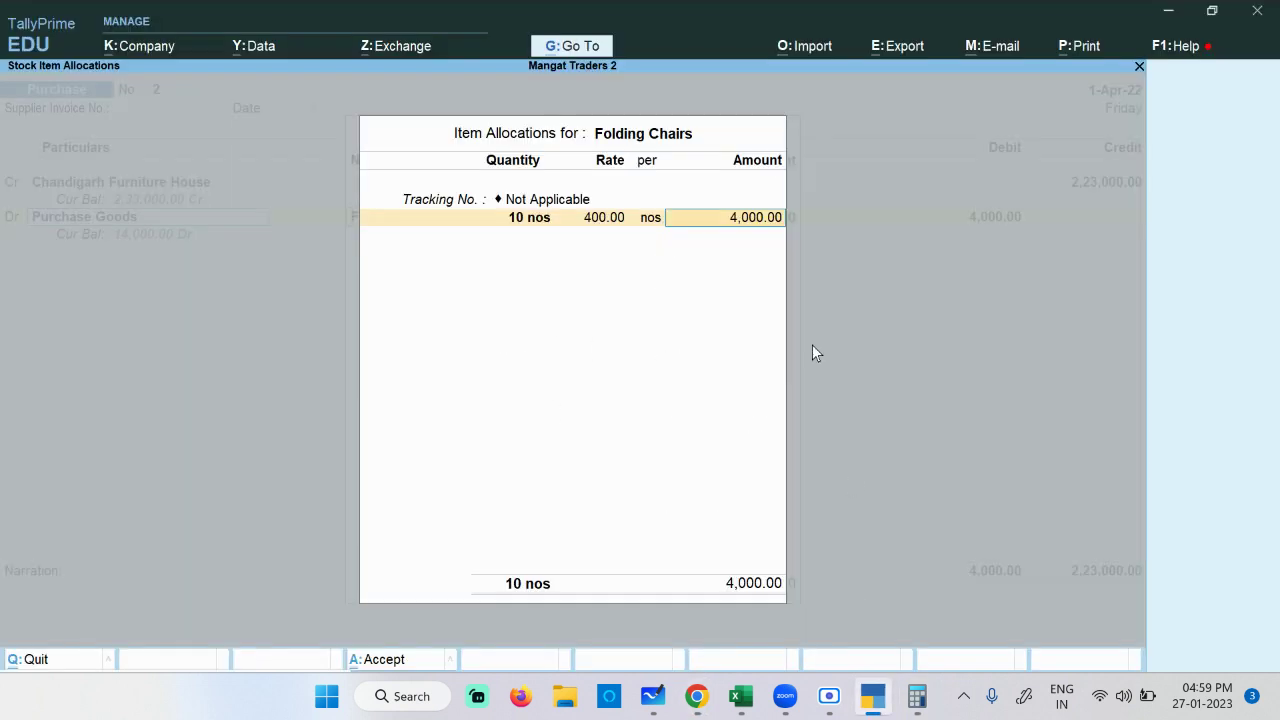
Step: Accept the Folding Chairs amount, end its tracking list, and move on to a new item line in the inventory allocations
key(Return)
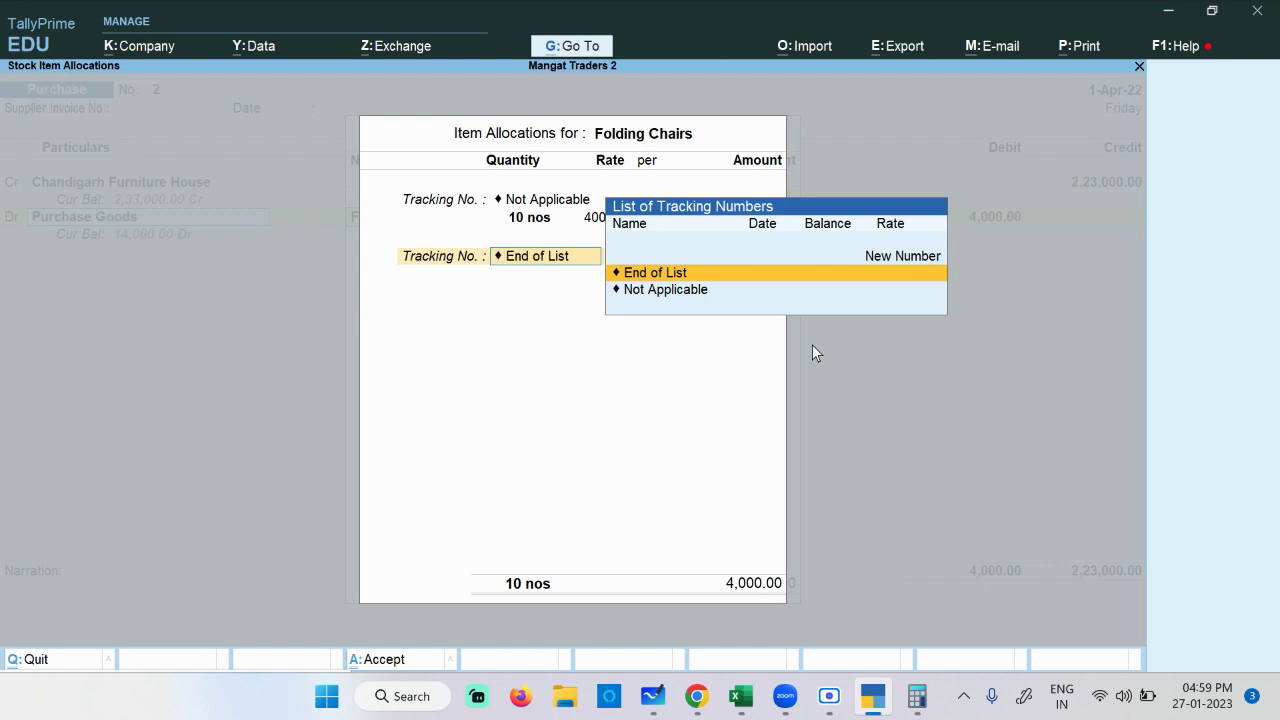
key(Return)
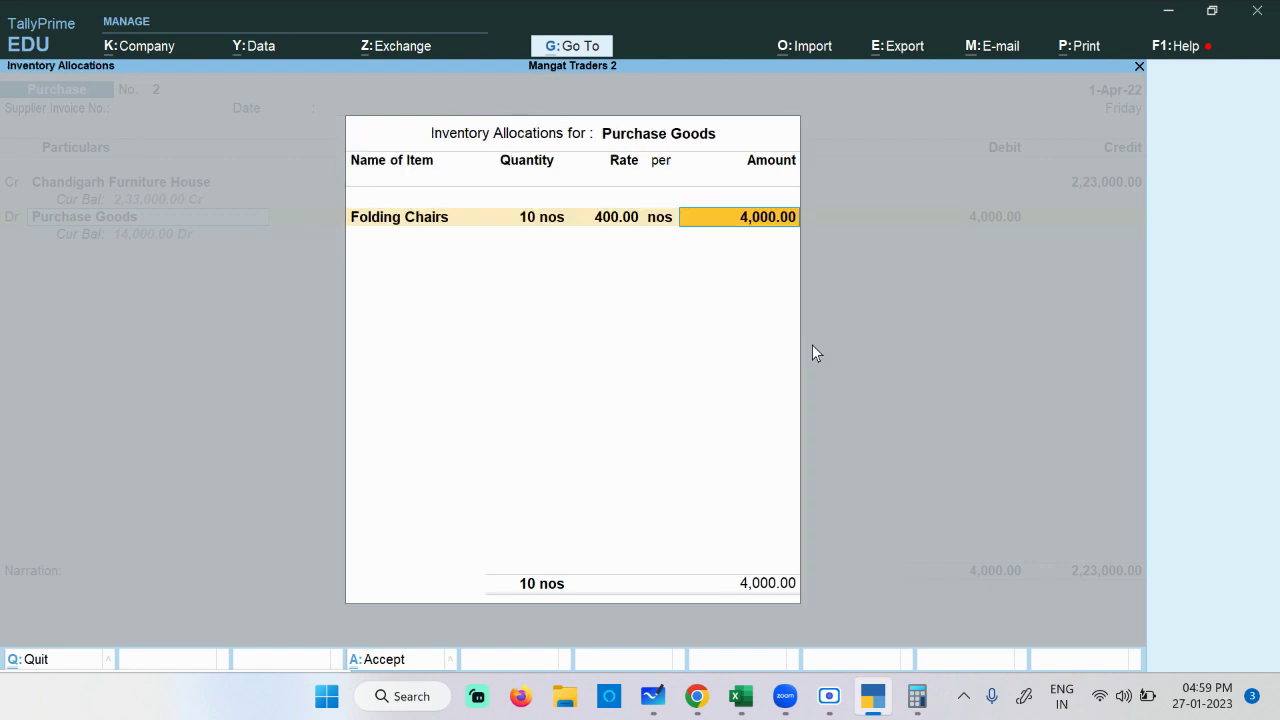
key(Return)
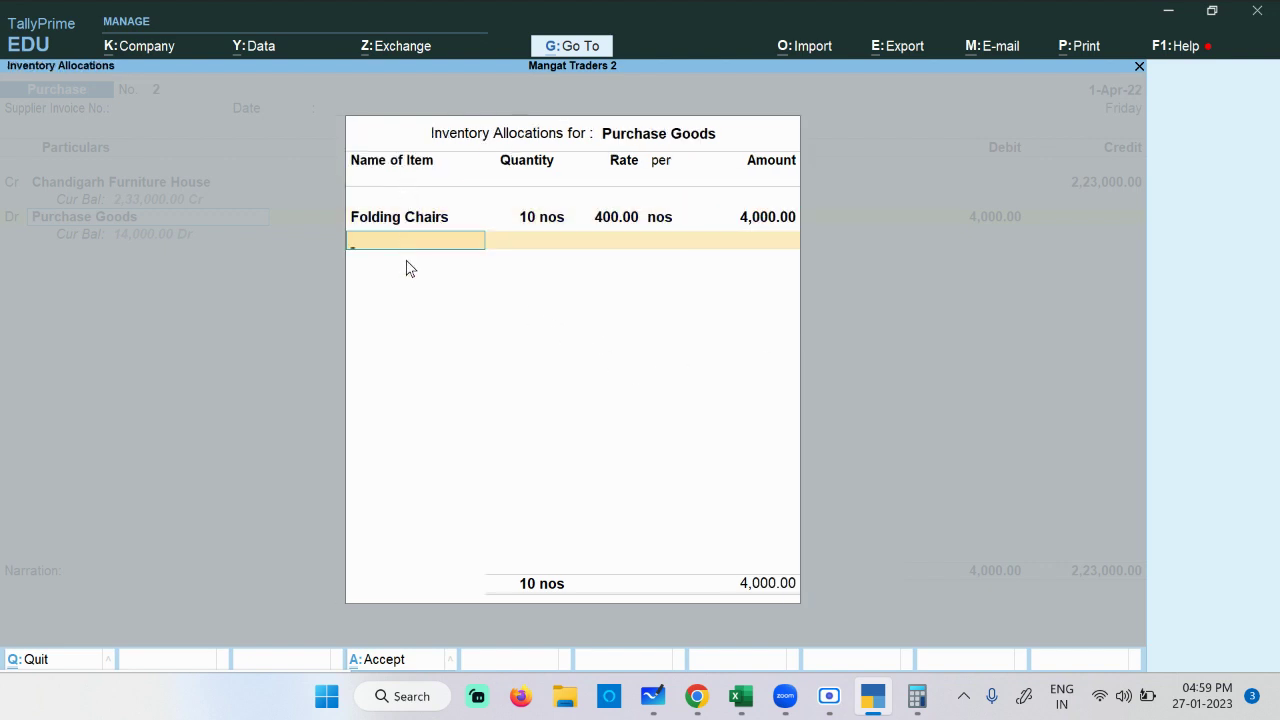
Step: Check the Desks line in the PDF and add Desks as the second stock item with tracking number 2 and quantity 20
key(alt+Tab)
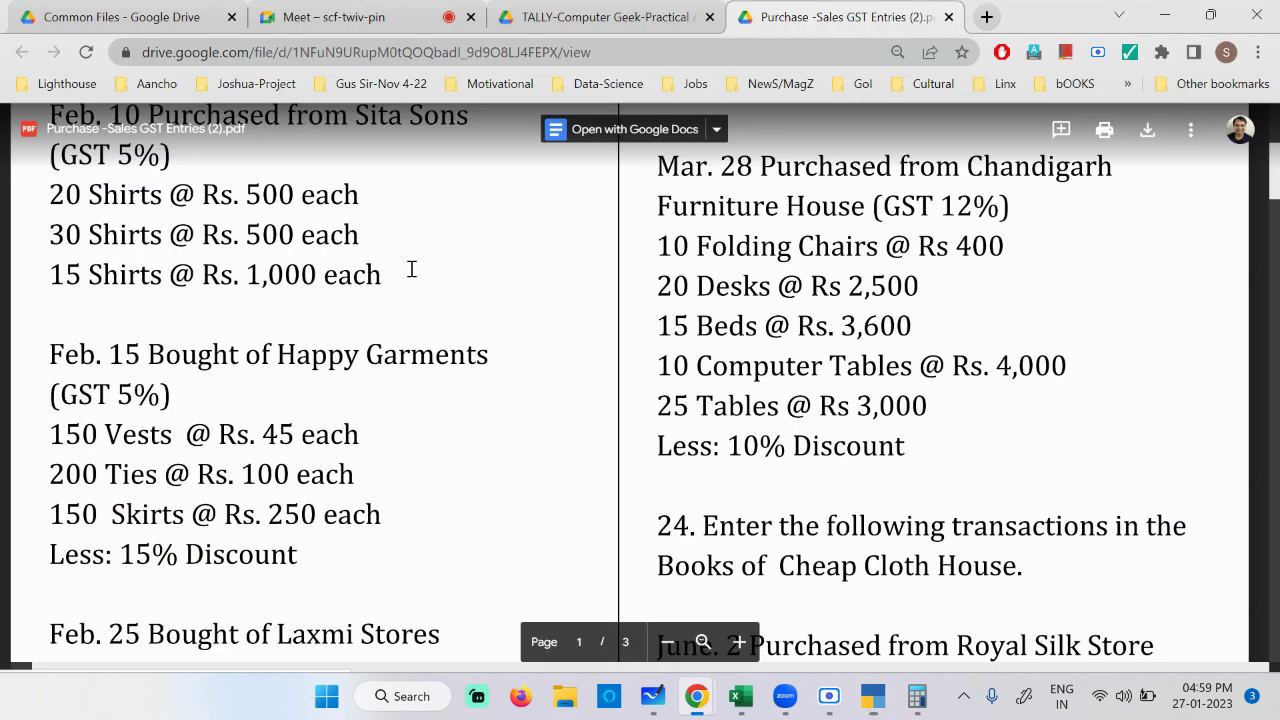
double_click(720, 288)
double_click(673, 288)
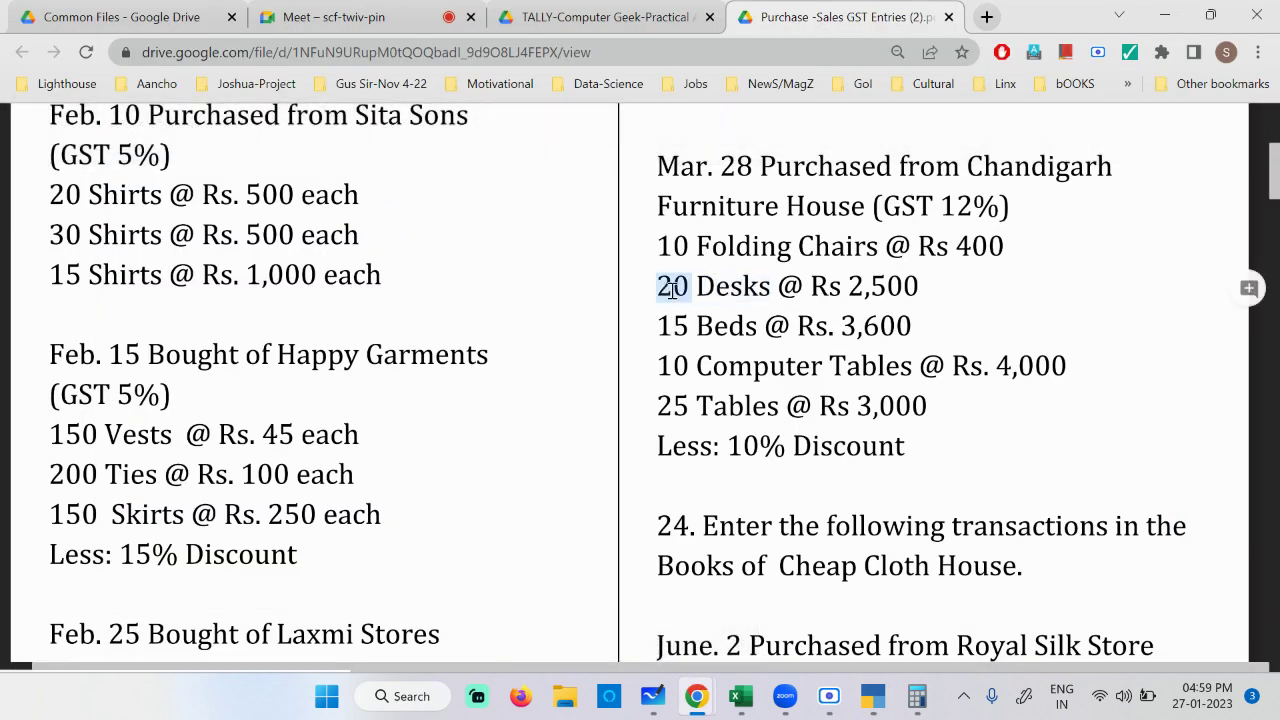
key(alt+Tab)
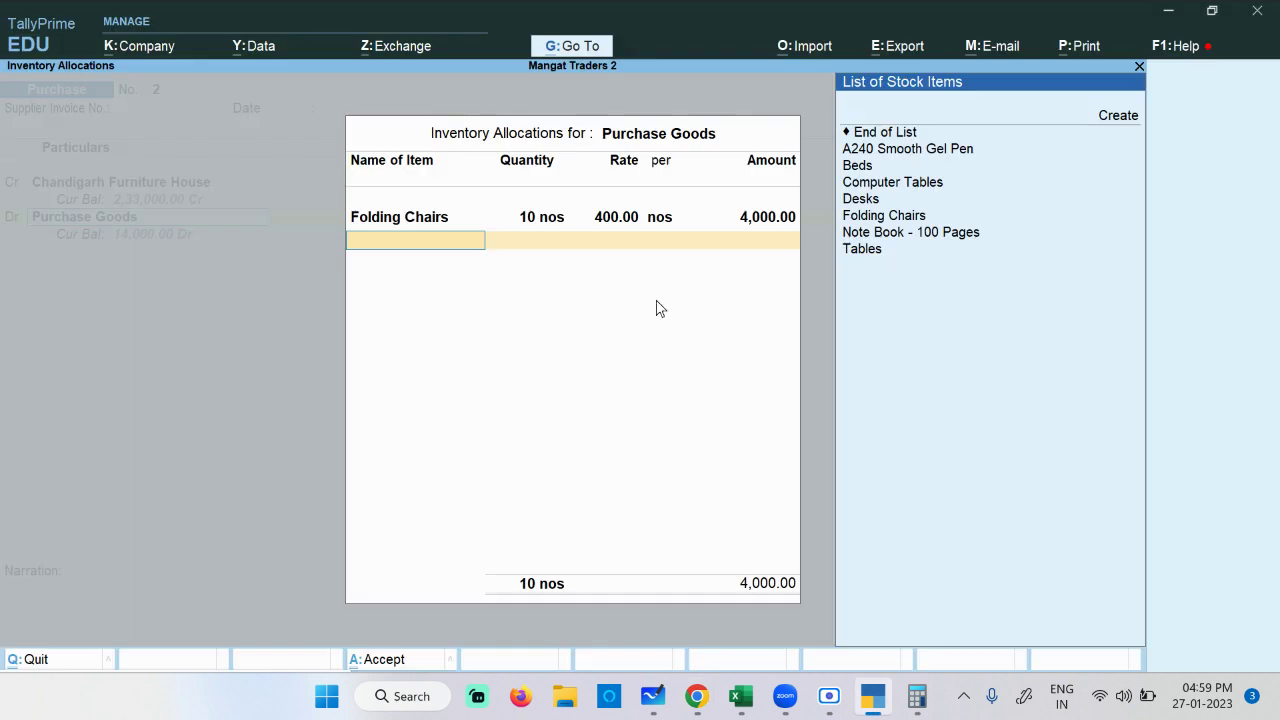
click(868, 200)
click(873, 229)
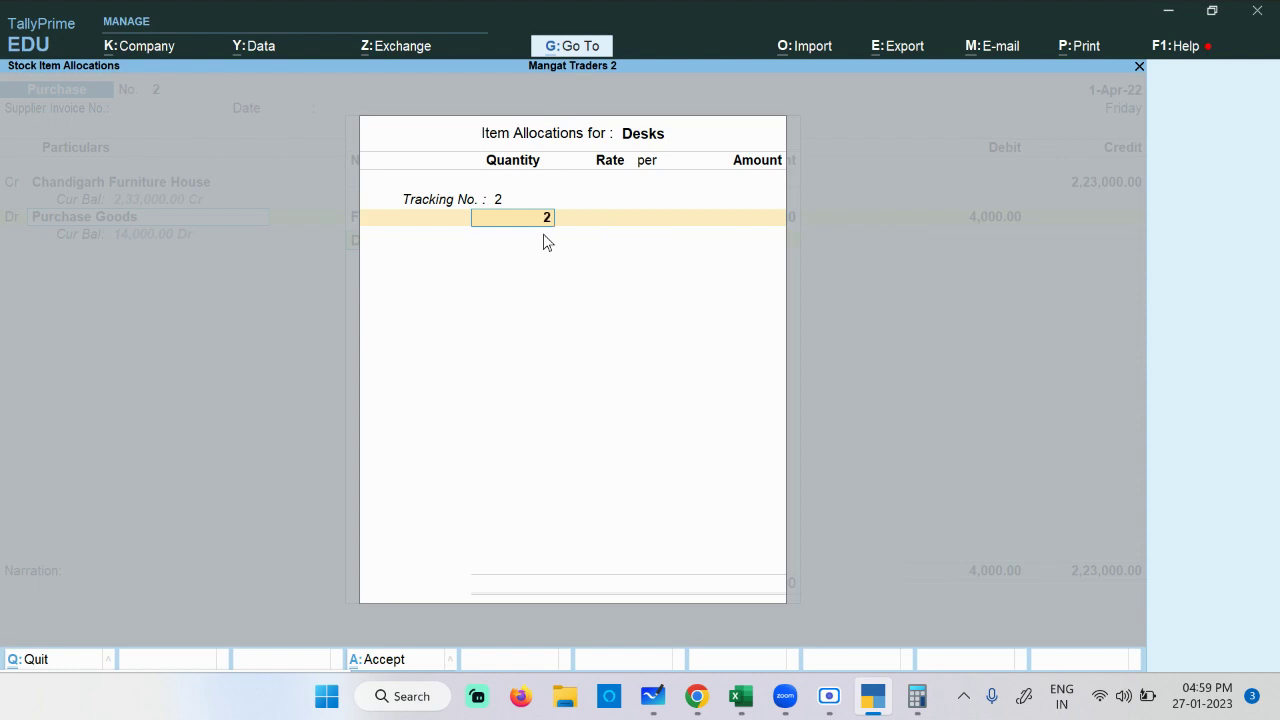
key(Return)
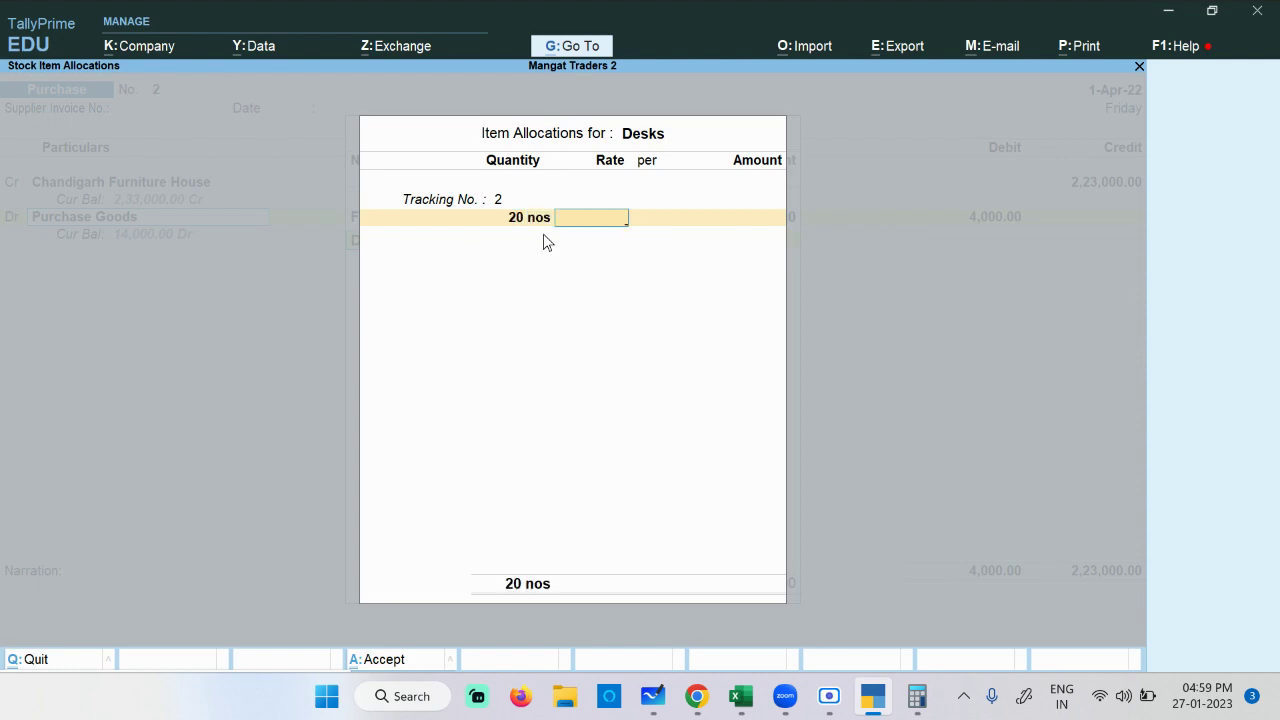
Step: Check the Desks rate in the PDF, enter 2,500 per nos in TallyPrime, and finish the Desks allocation
key(alt+Tab)
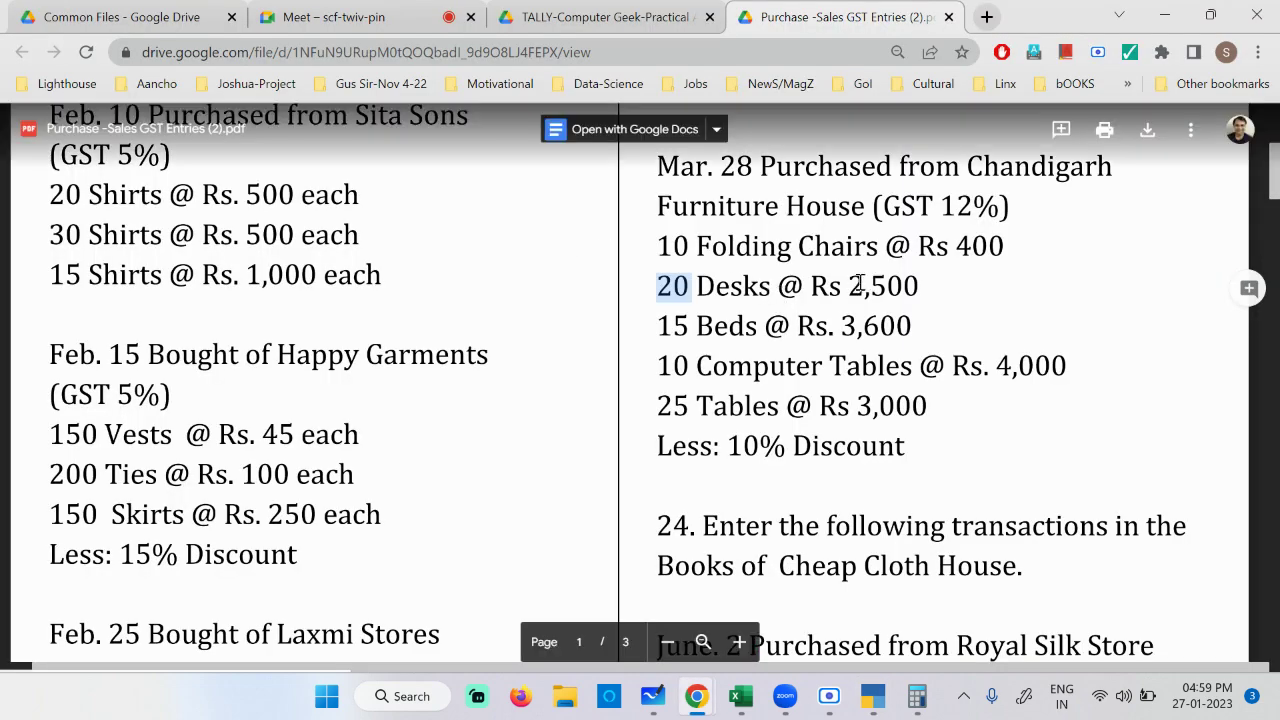
key(alt+Tab)
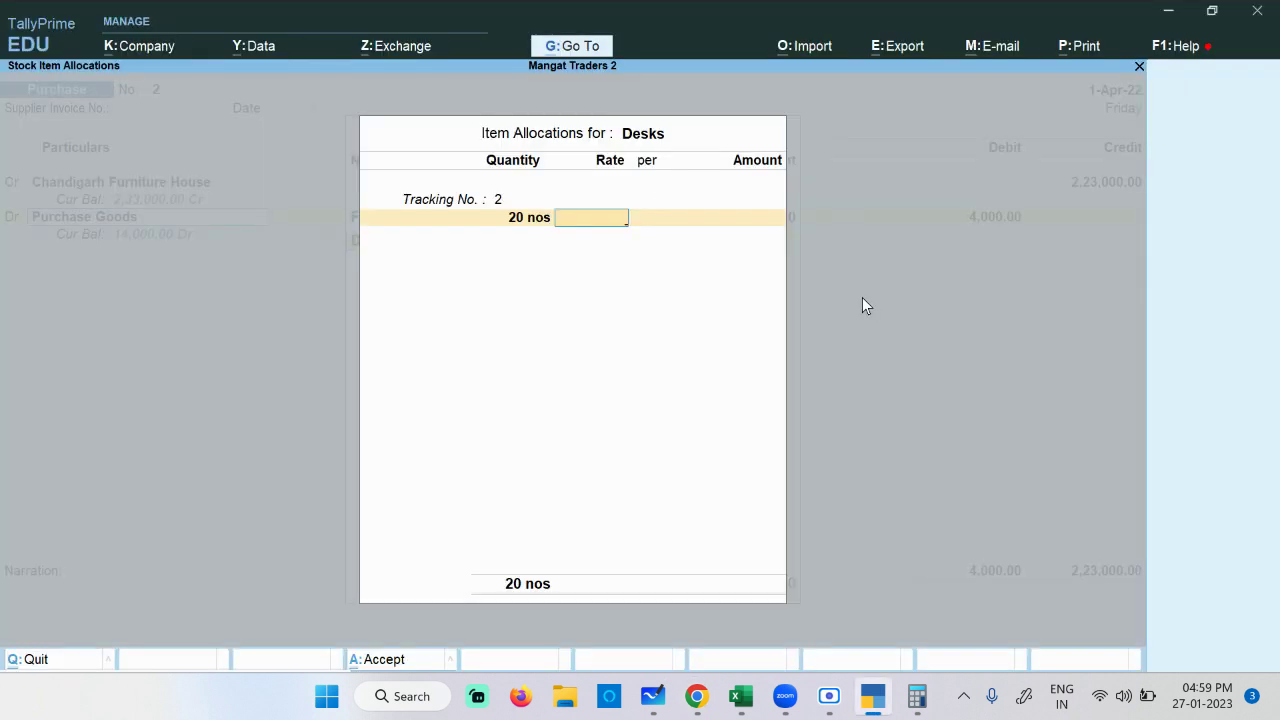
text(00)
key(Return)
key(Return)
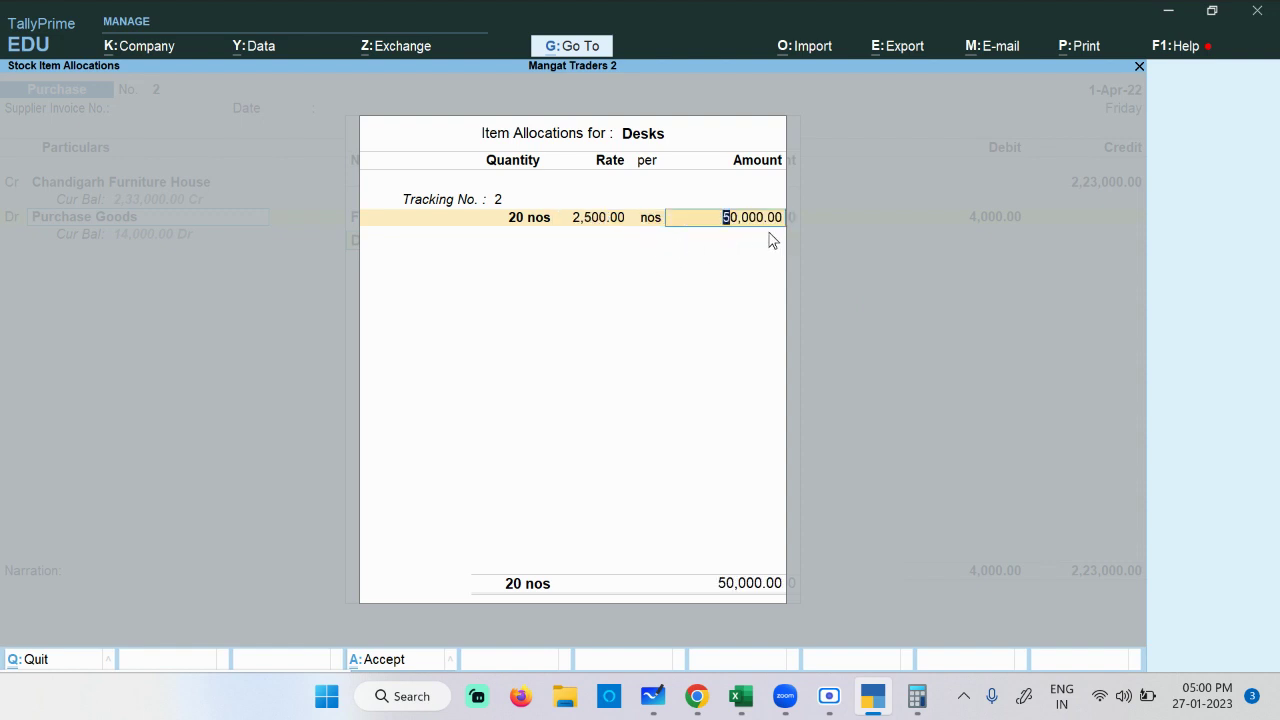
key(Return)
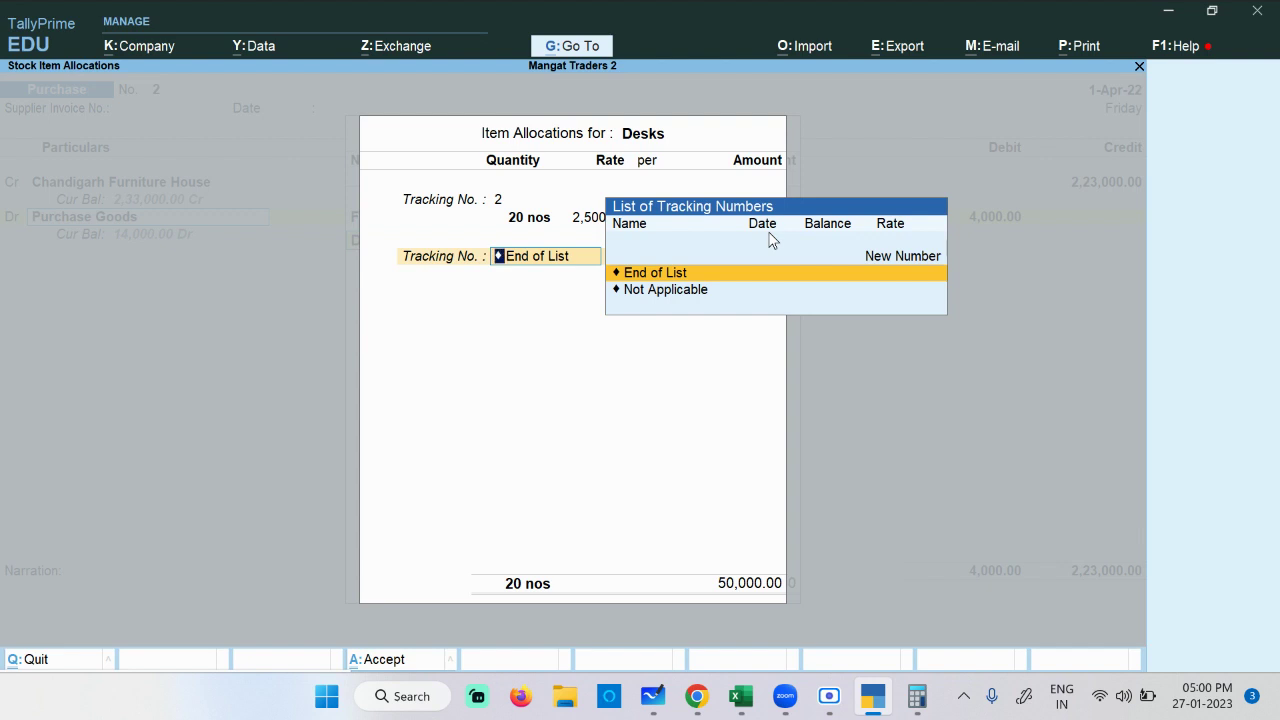
key(Return)
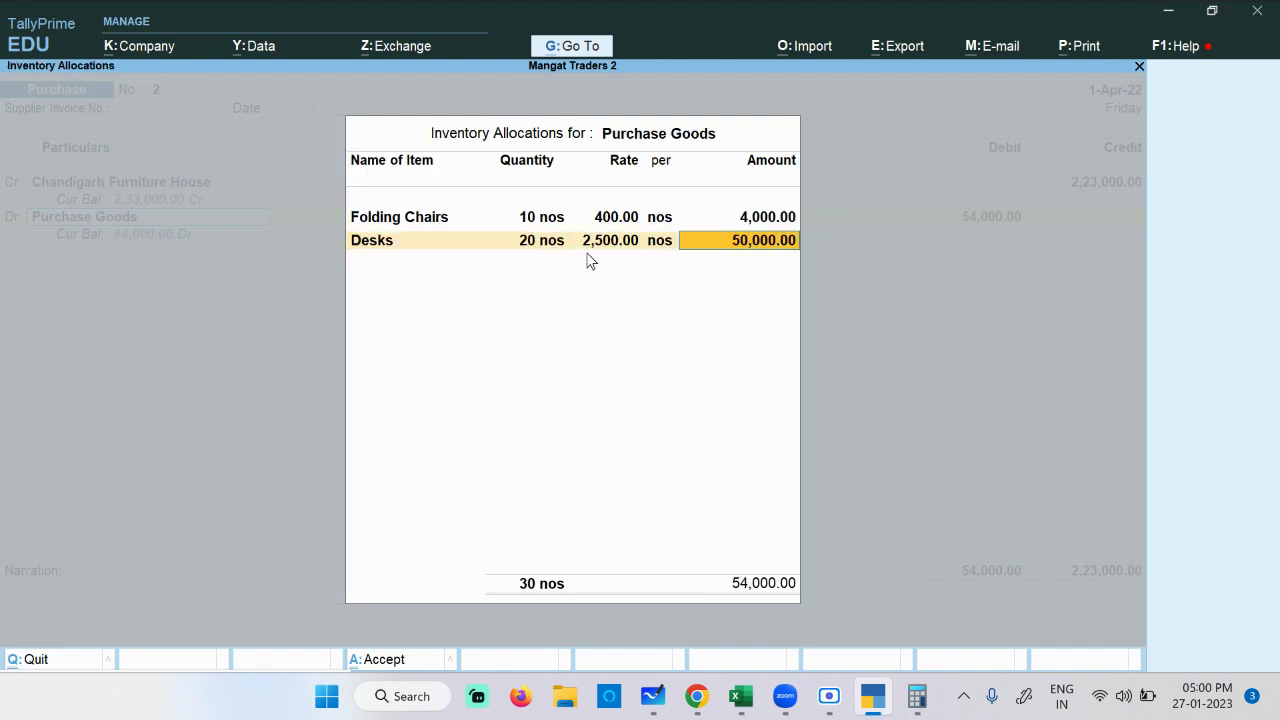
key(Return)
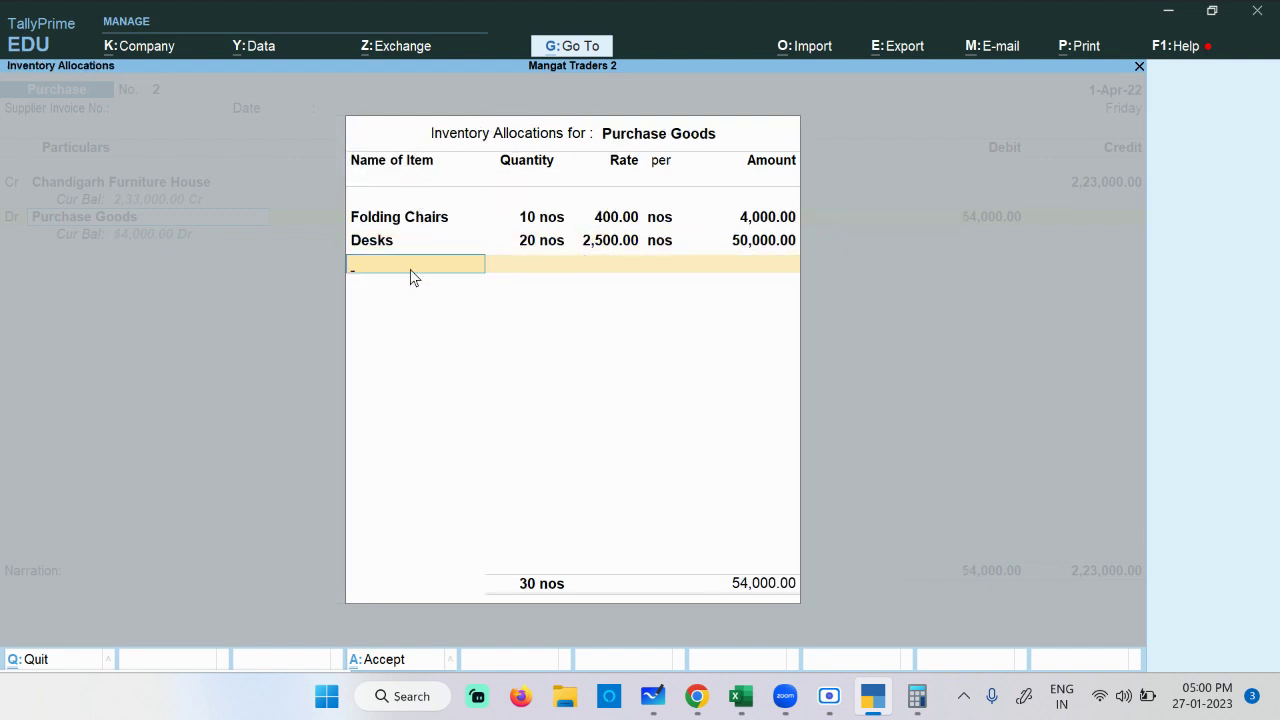
Step: Check the Beds line in the PDF and add Beds as the third stock item in TallyPrime with tracking number 2
key(alt+Tab)
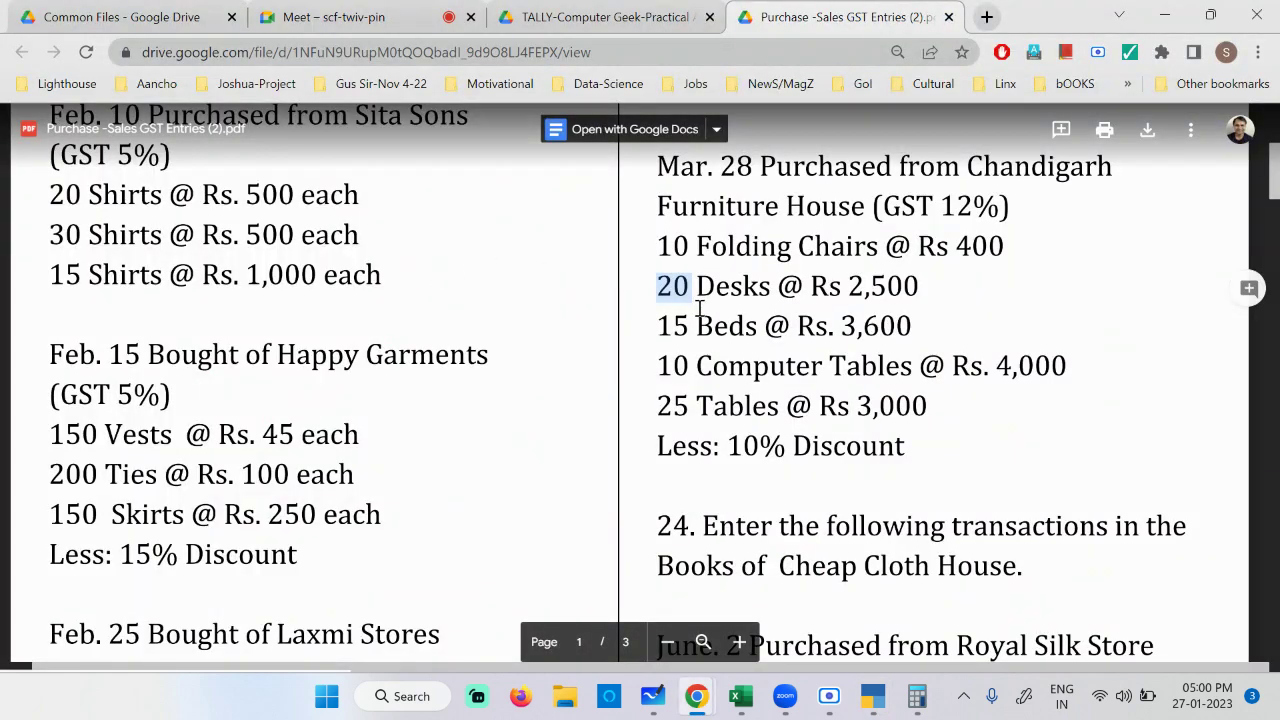
drag(697, 325, 765, 325)
key(alt+Tab)
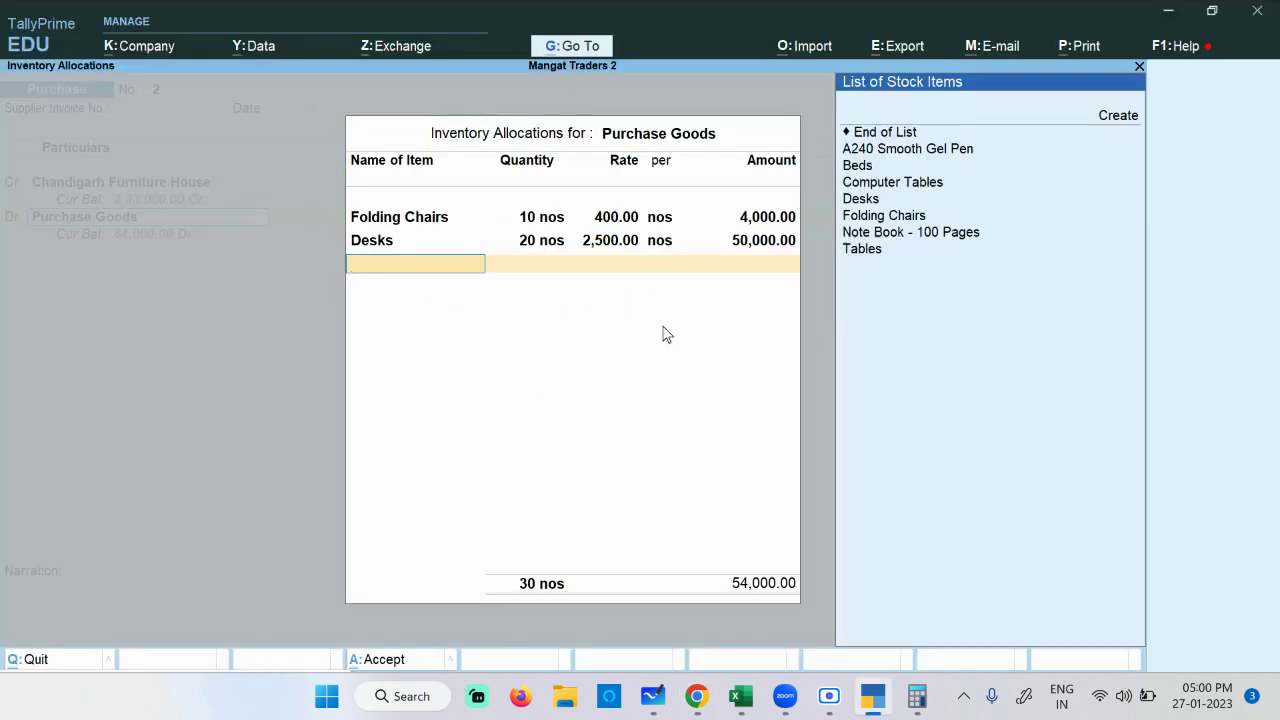
key(Down)
key(Down)
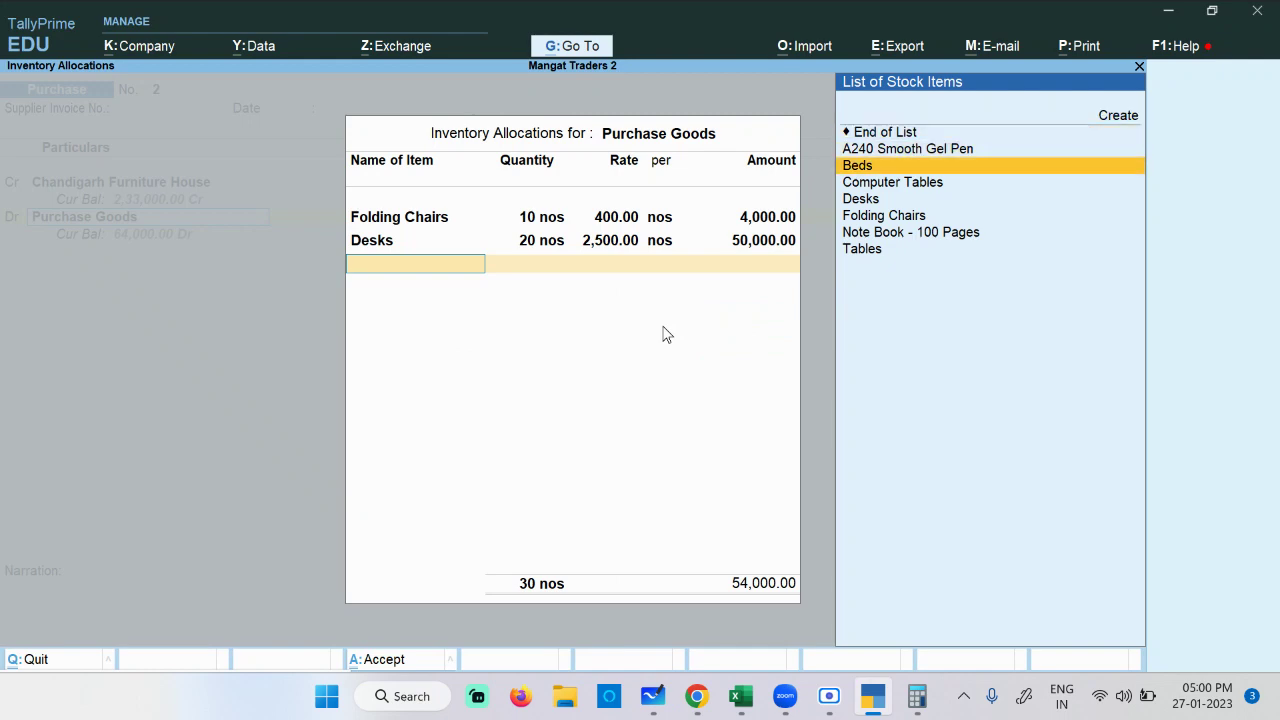
key(Return)
text(2)
key(Return)
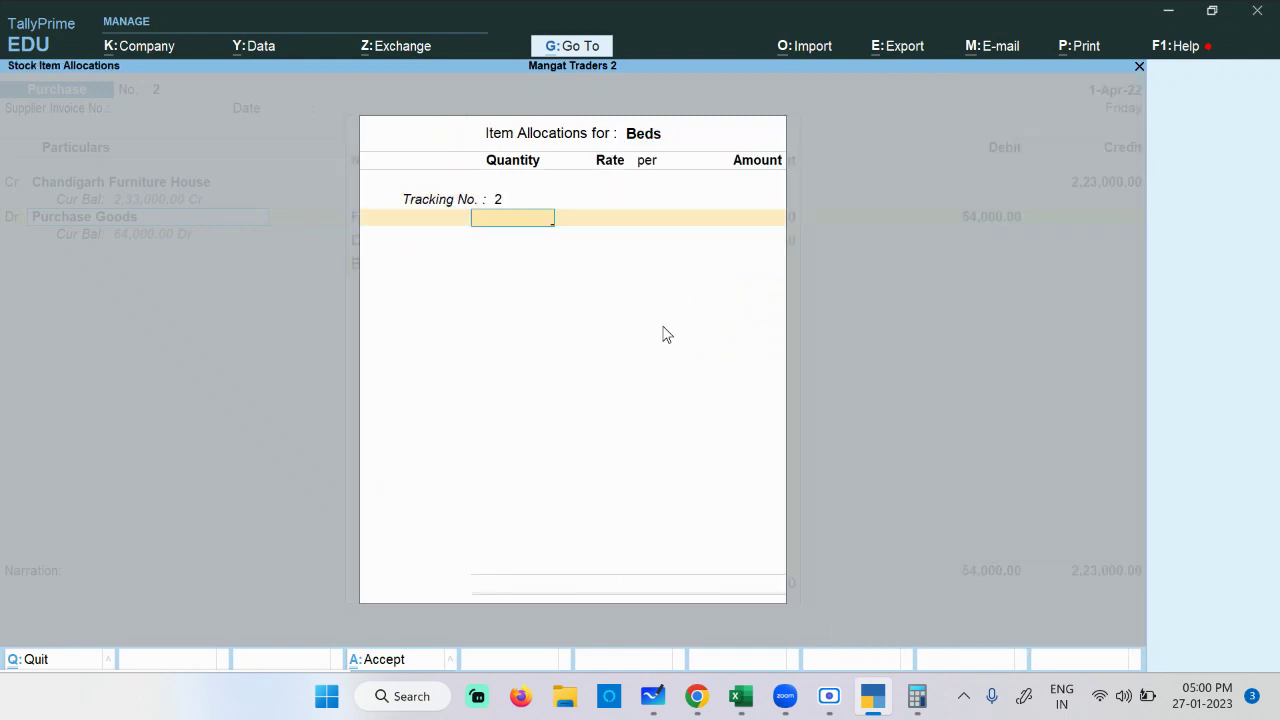
Step: Look up the Beds quantity and rate in the PDF, enter 15 nos at 3,600 in TallyPrime, and finish the Beds allocation
key(alt+Tab)
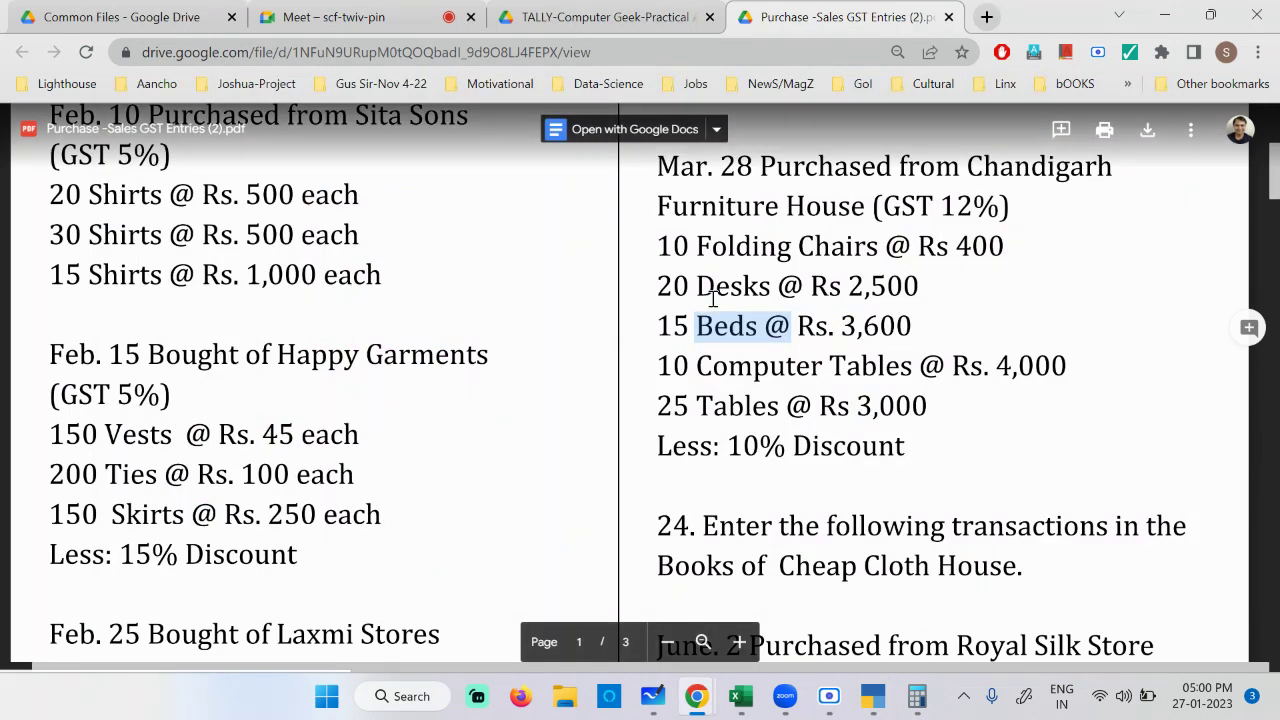
drag(691, 326, 660, 326)
drag(840, 326, 907, 328)
key(alt+Tab)
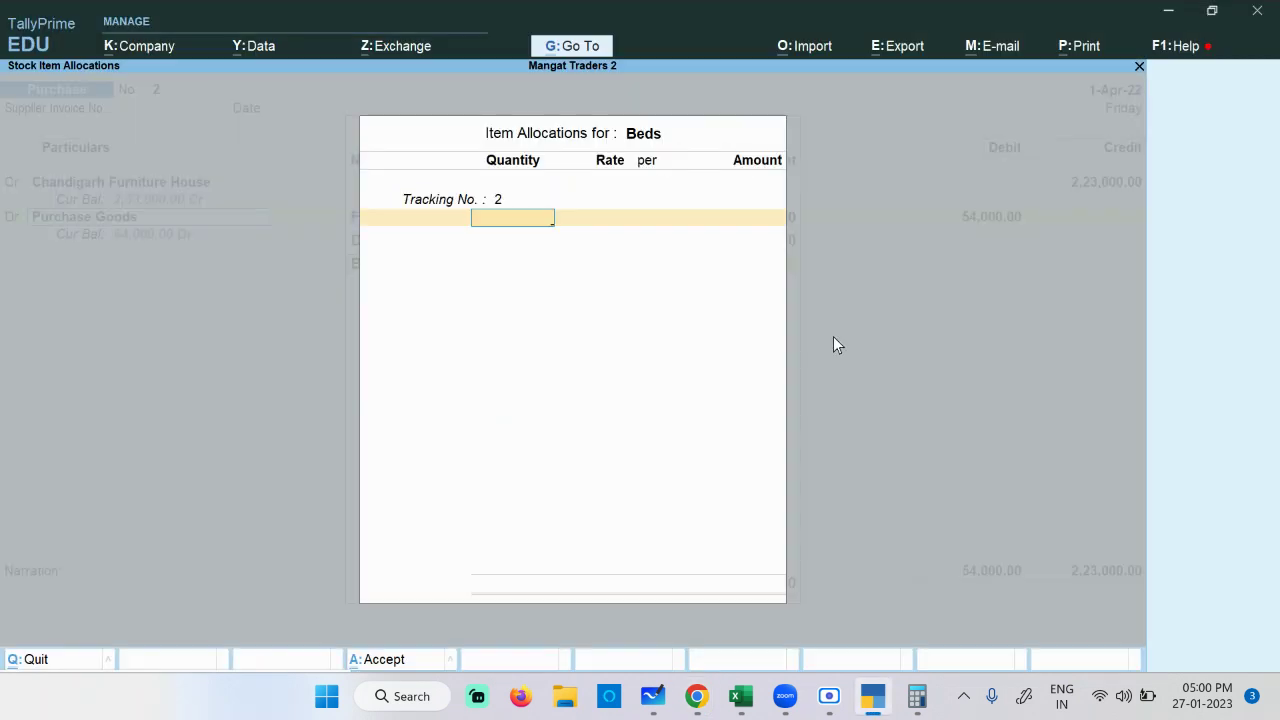
key(Return)
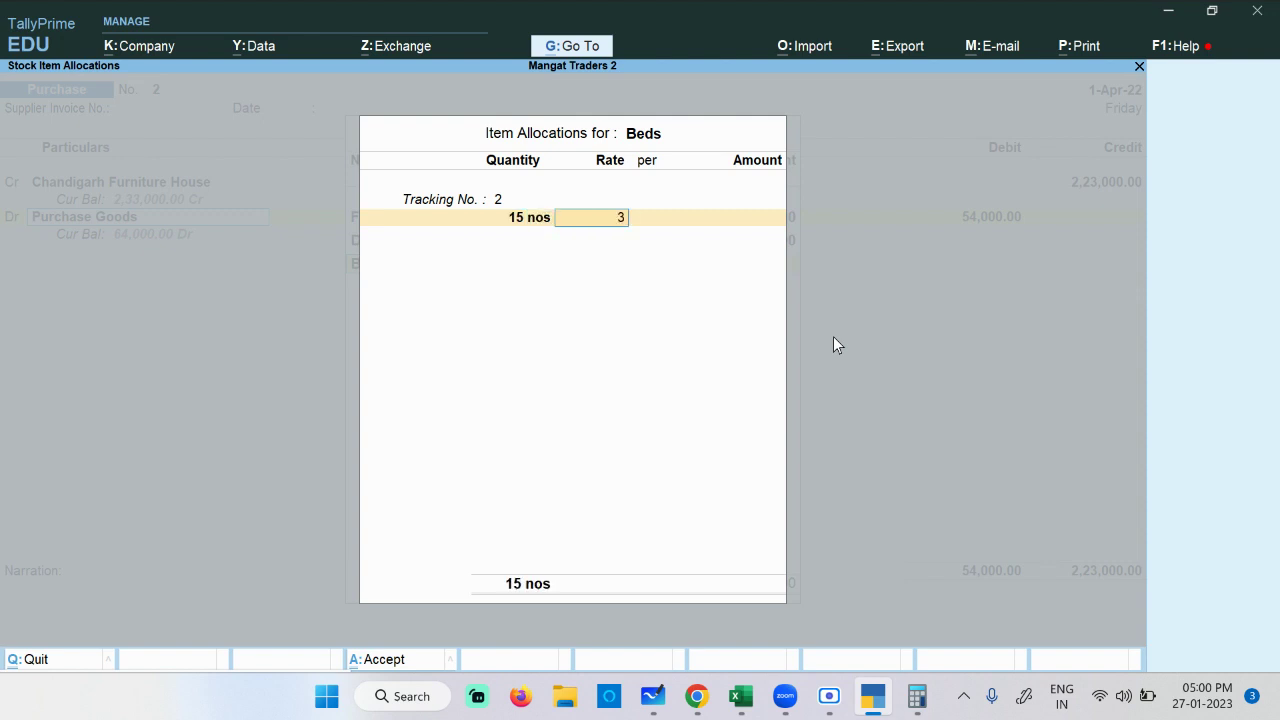
text(3,600)
key(Return)
key(Return)
key(Return)
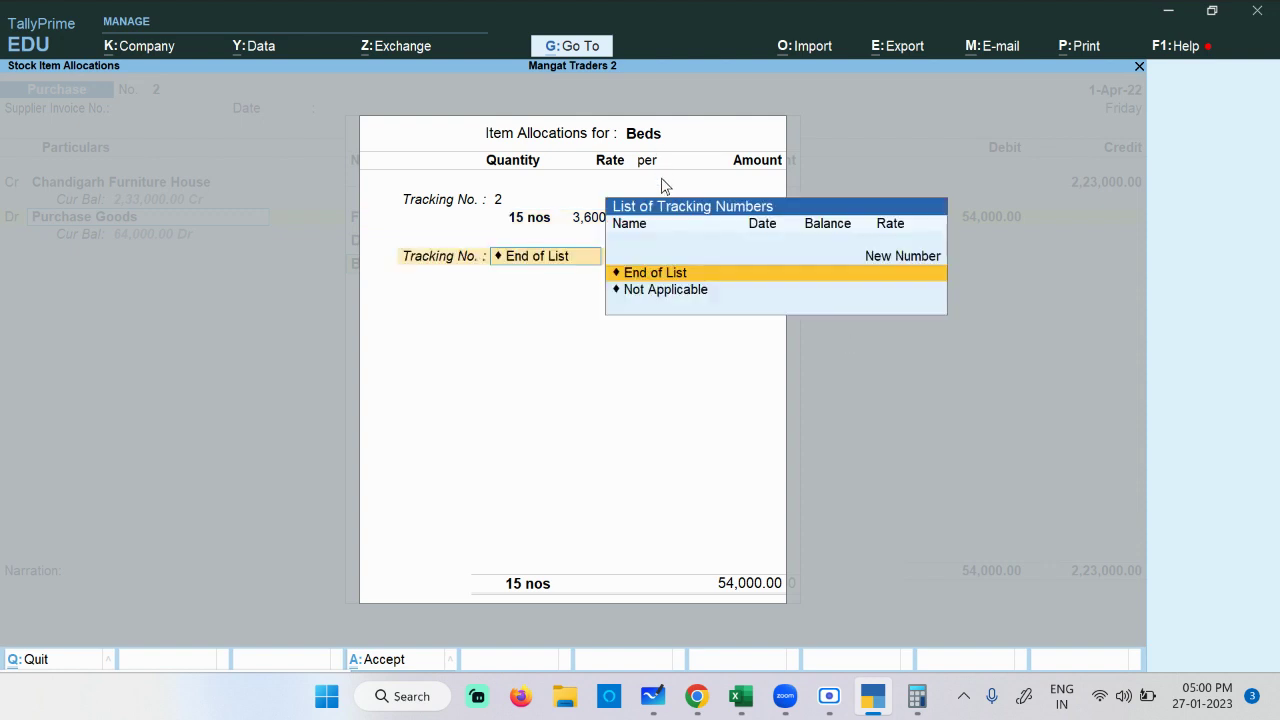
key(Return)
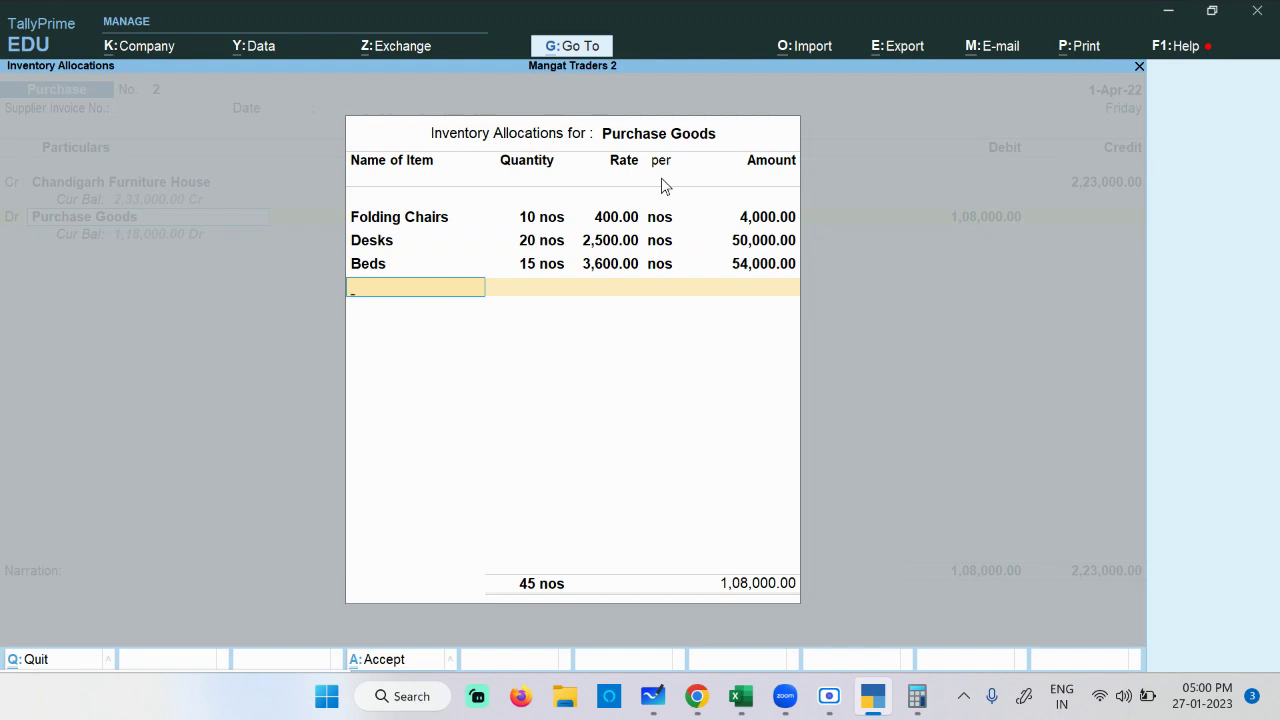
Step: Check the Computer Tables line in the PDF and add Computer Tables as the fourth stock item in TallyPrime with tracking number 2
key(alt+Tab)
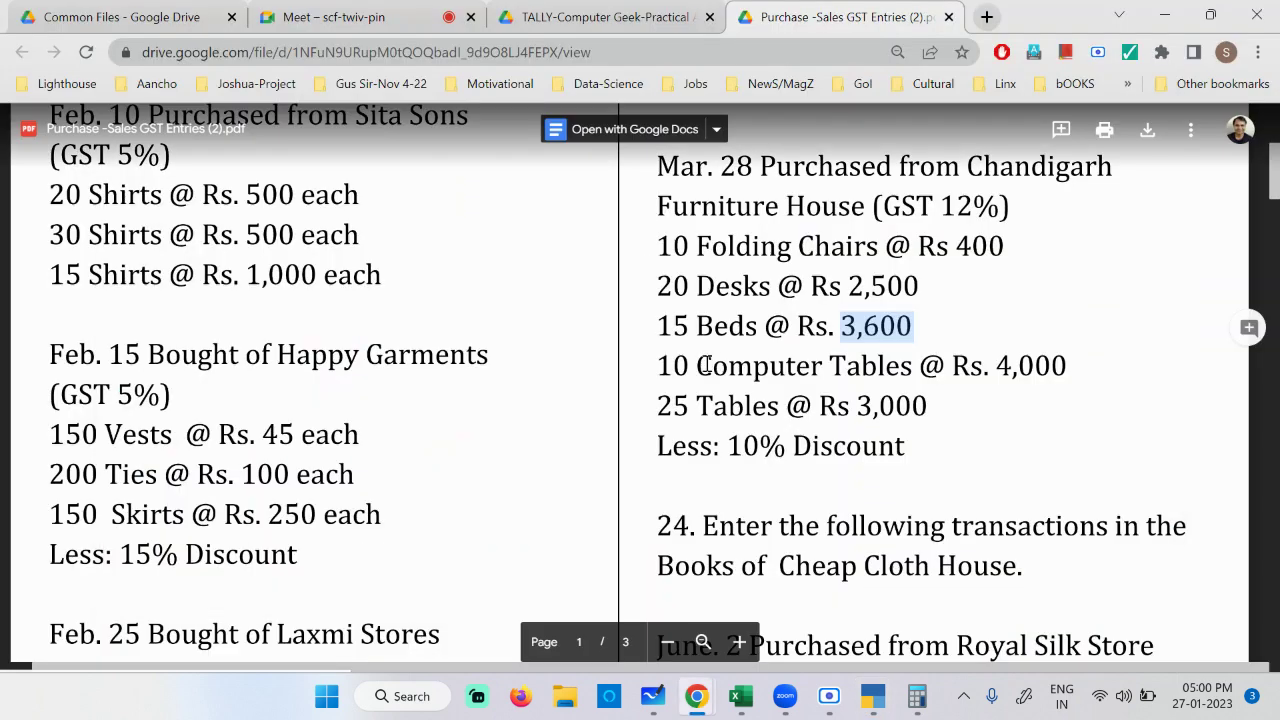
double_click(776, 366)
drag(776, 366, 828, 366)
key(alt+Tab)
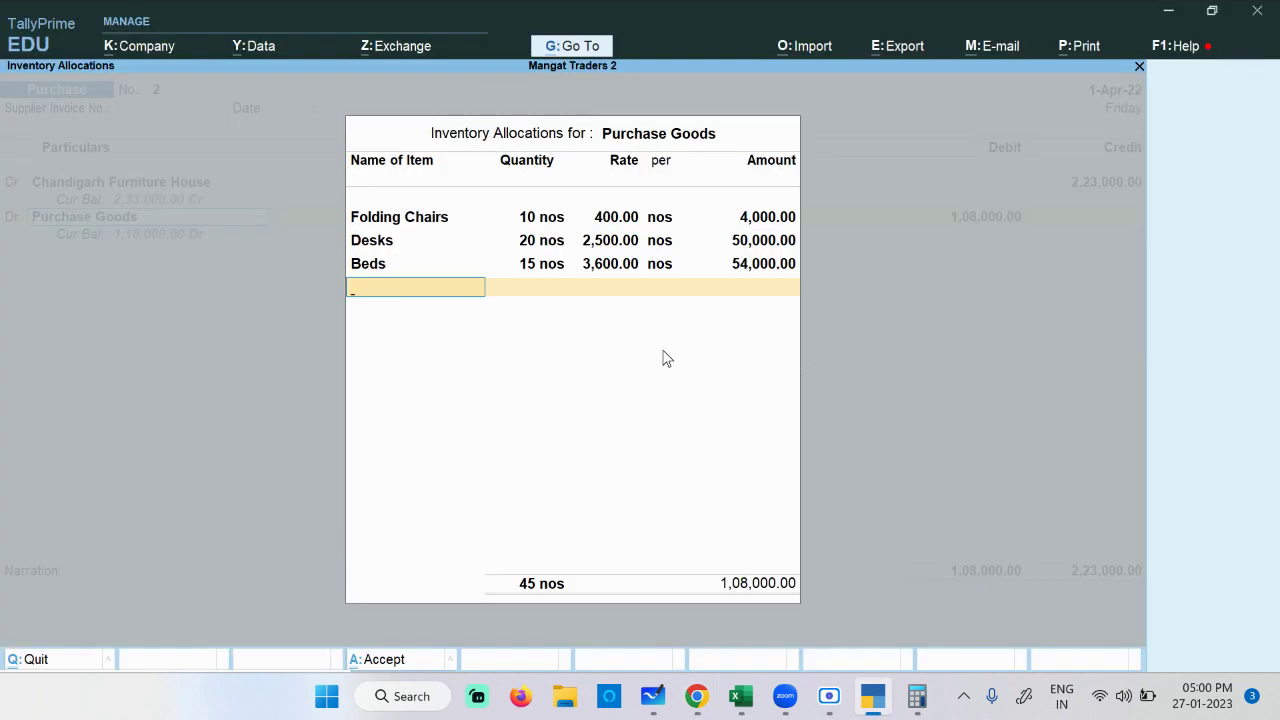
key(Down)
key(Down)
key(Down)
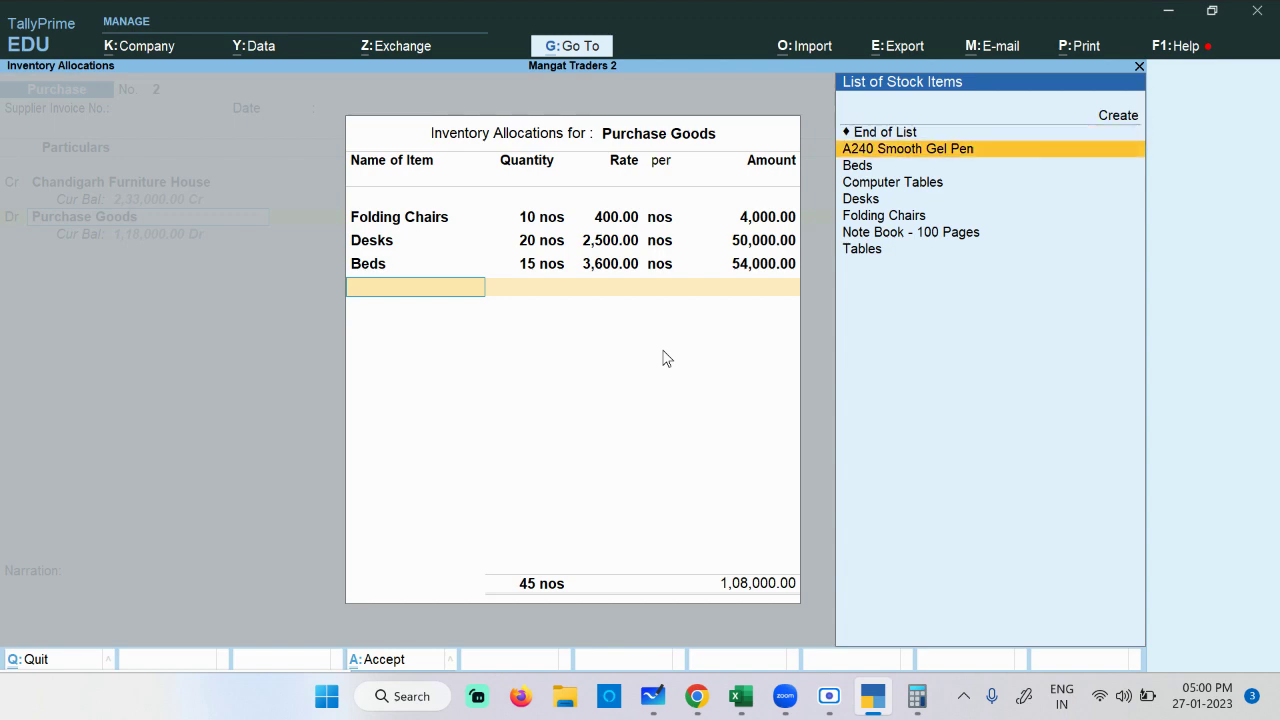
key(Return)
text(2)
key(Return)
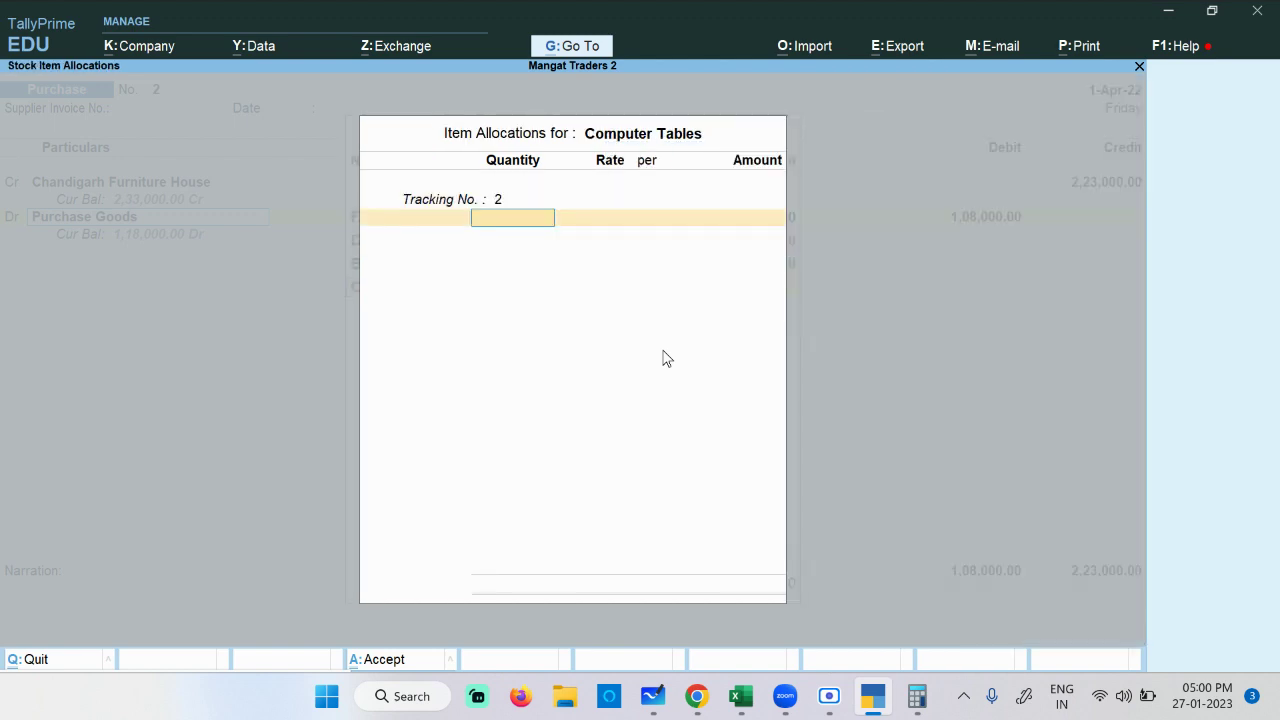
Step: Check the Computer Tables quantity in the PDF and enter 10 nos in the TallyPrime item allocation
key(alt+Tab)
drag(909, 366, 694, 366)
click(665, 368)
key(alt+Tab)
text(10)
key(Return)
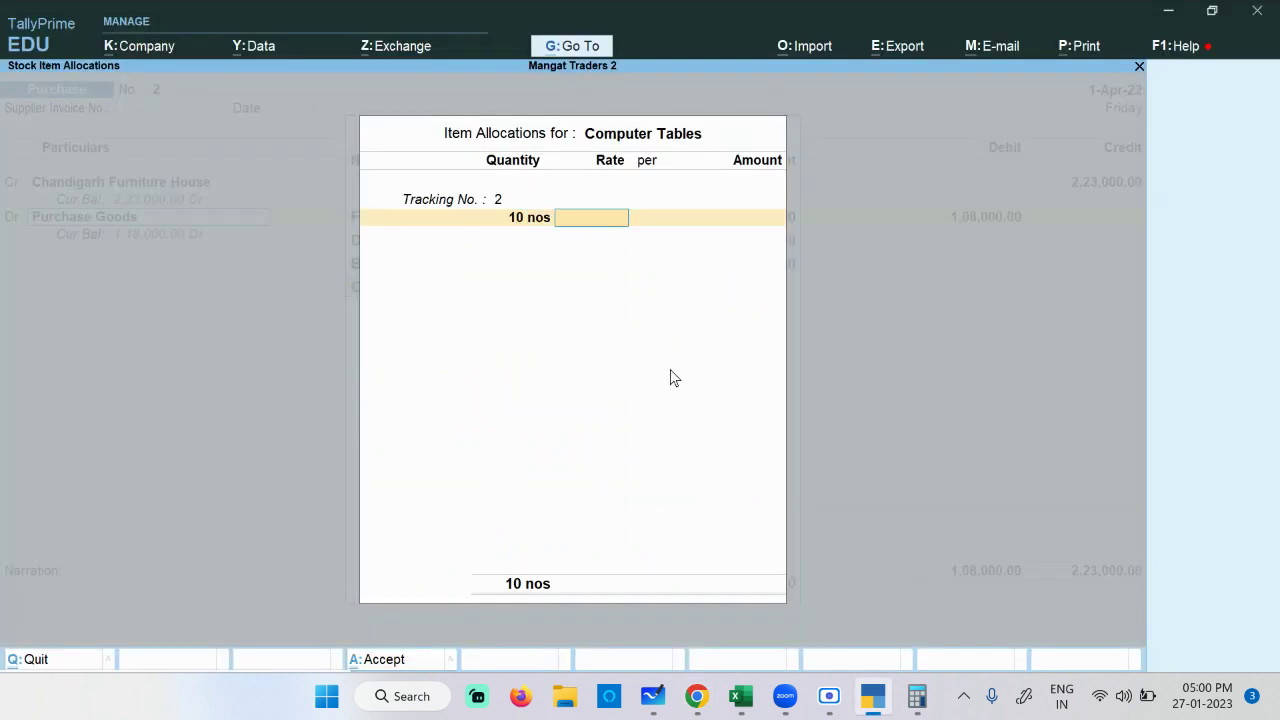
Step: Set the Computer Tables rate to 4,000 per nos and end its tracking list to finish the allocation
text(4000)
key(Return)
key(Return)
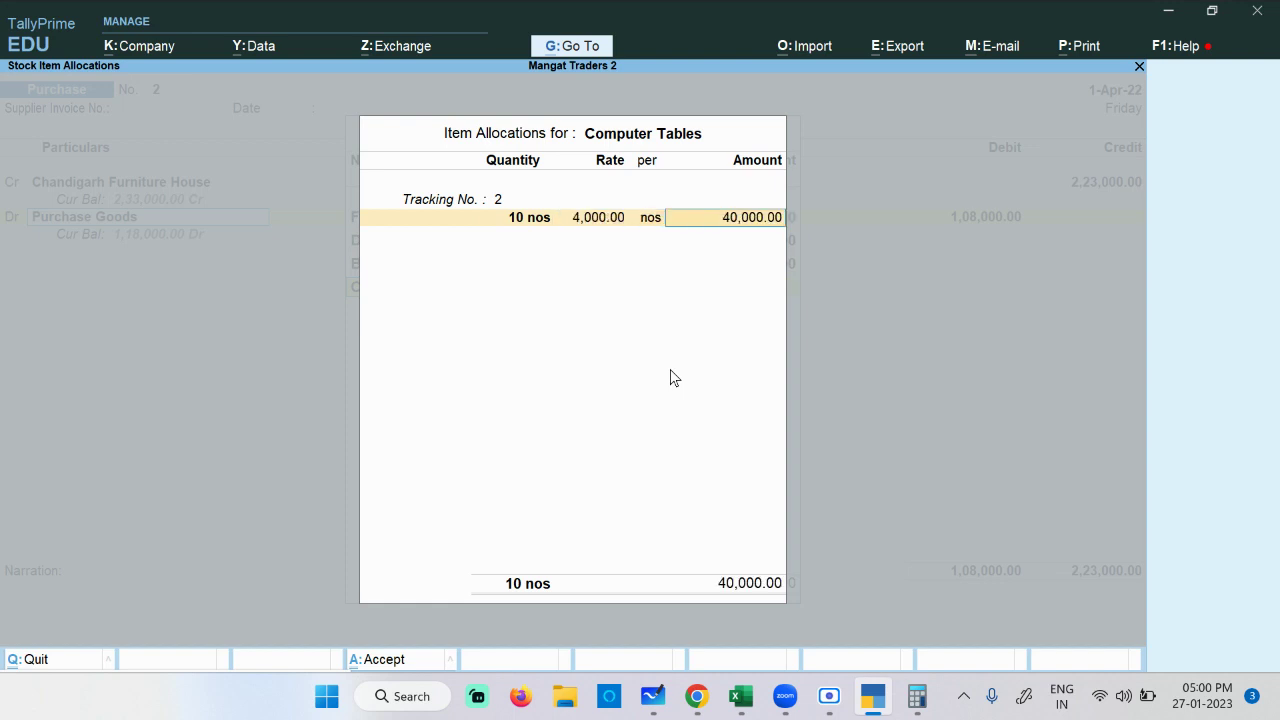
key(Return)
key(Return)
key(Return)
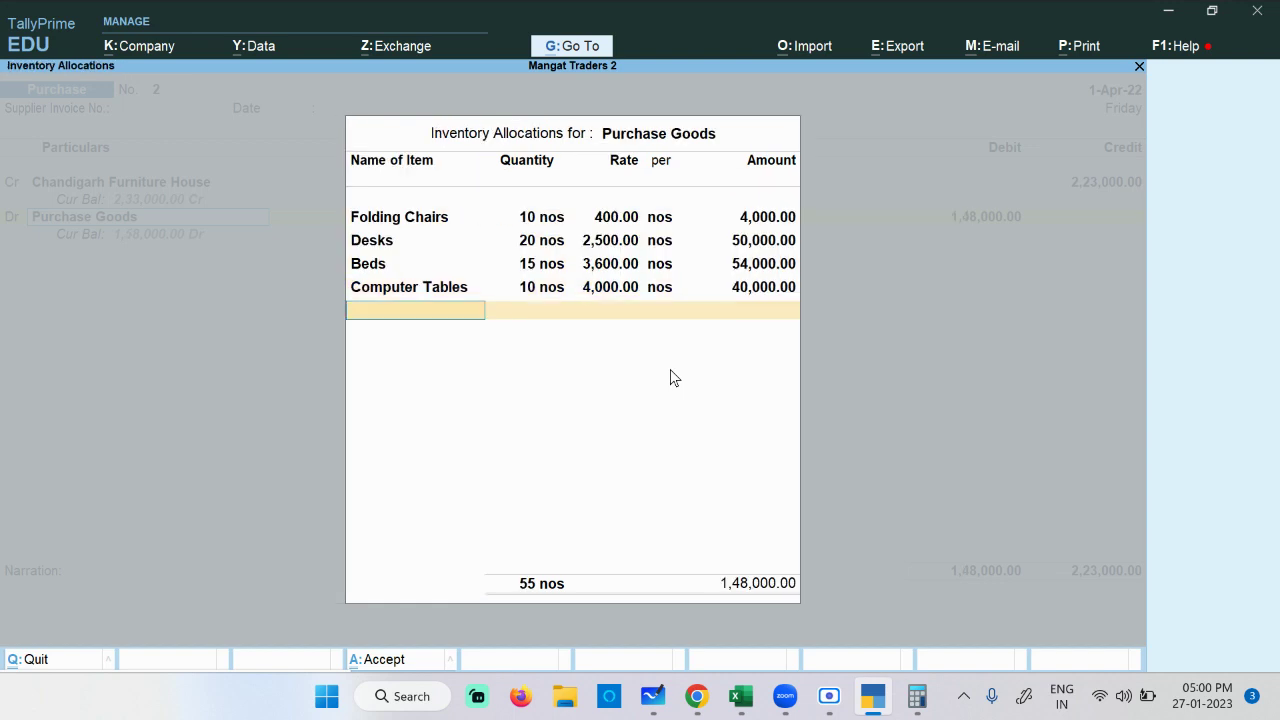
Step: Check the Tables line in the PDF and add Tables as the fifth stock item in TallyPrime with tracking number 2
key(alt+Tab)
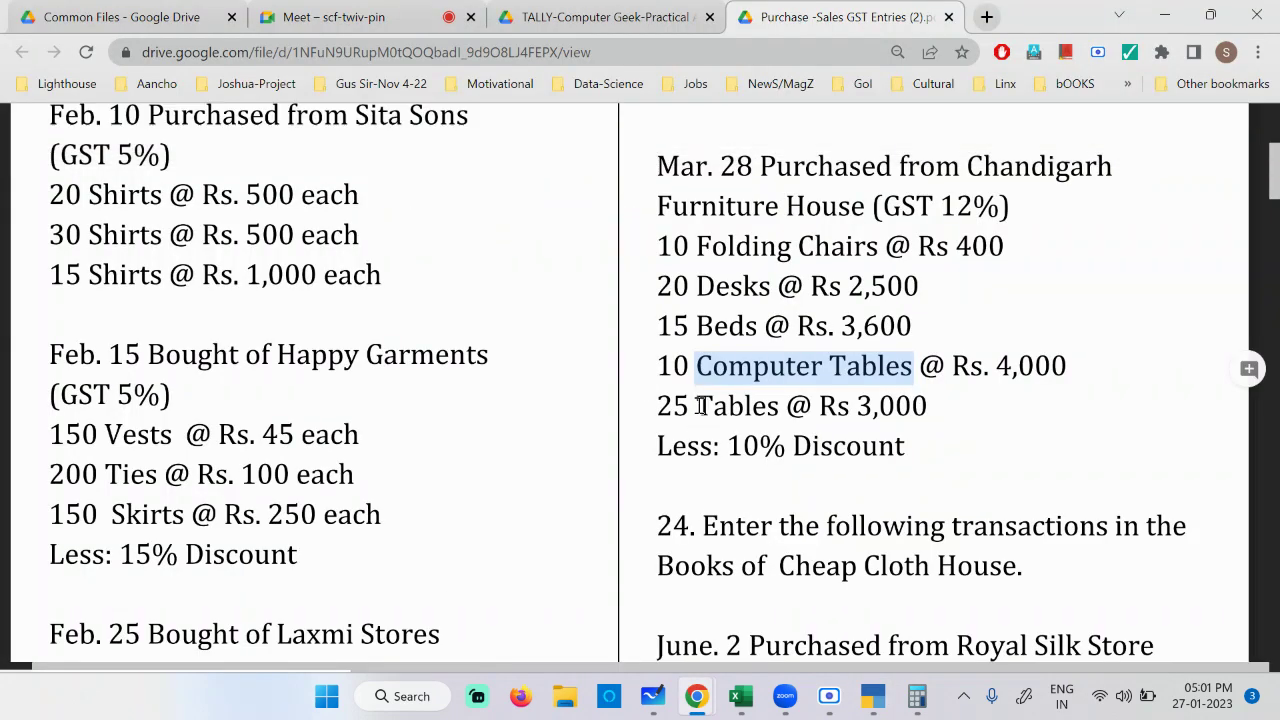
double_click(706, 405)
key(alt+Tab)
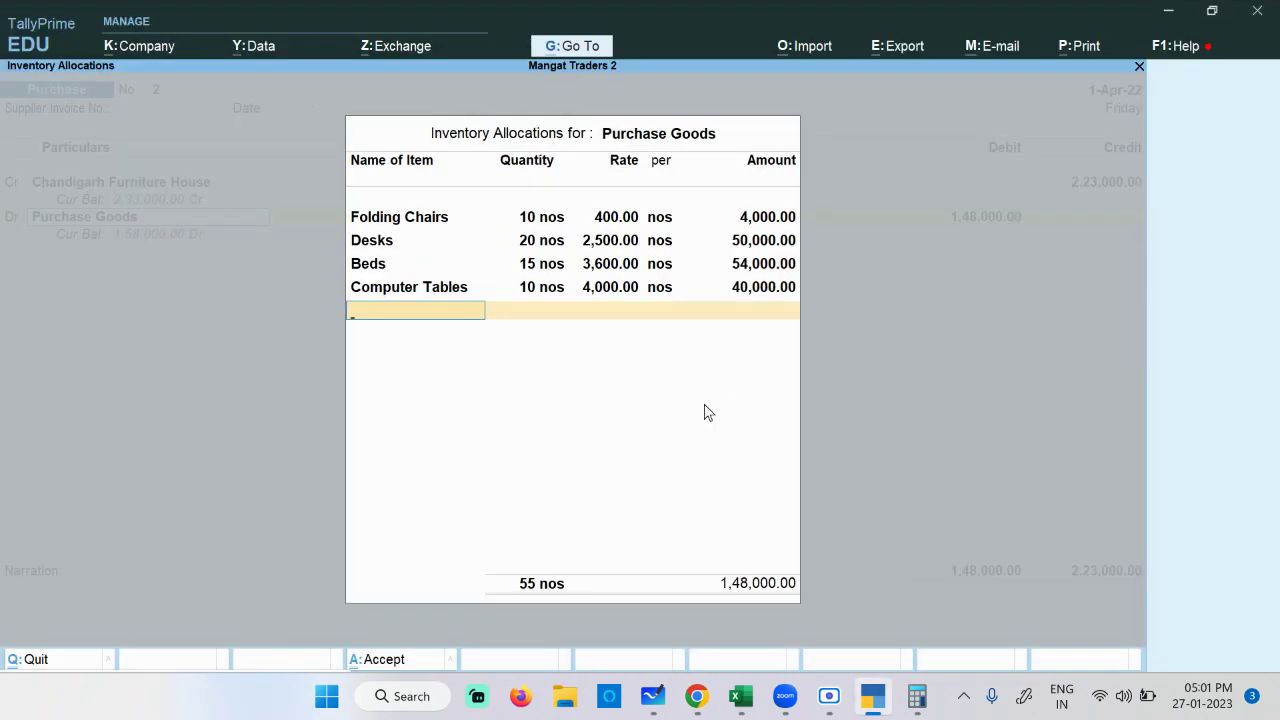
key(Down)
key(Down)
key(Down)
key(Down)
key(Down)
key(Down)
key(Down)
key(Down)
key(Down)
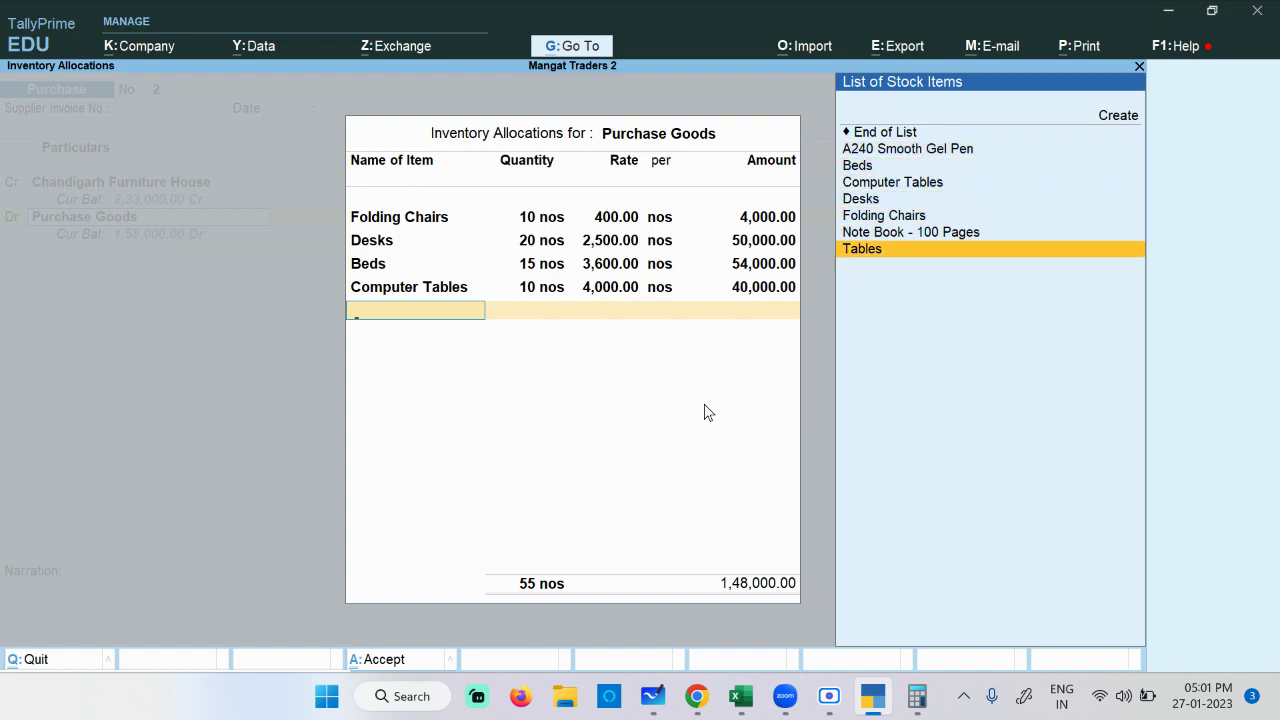
key(Return)
text(2)
key(Return)
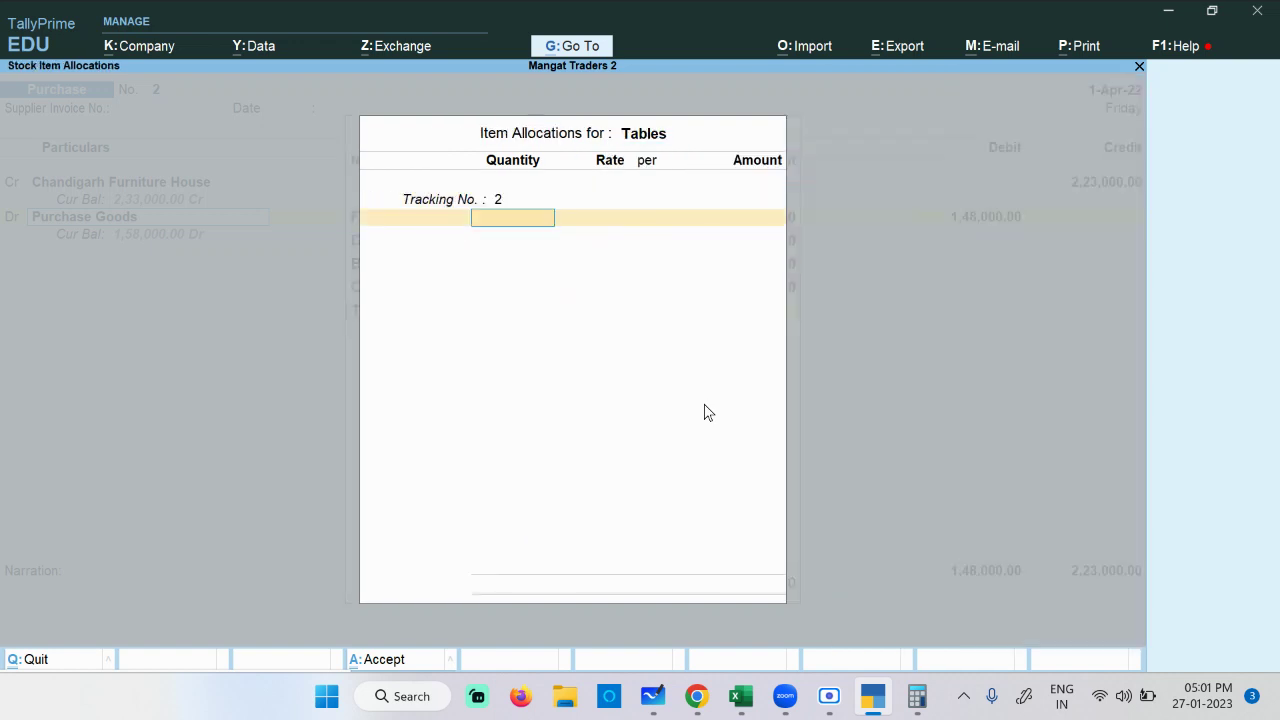
Step: Look up the Tables quantity and rate in the PDF and enter a quantity of 25 in the TallyPrime item allocation
key(super)
key(super)
key(alt+Tab)
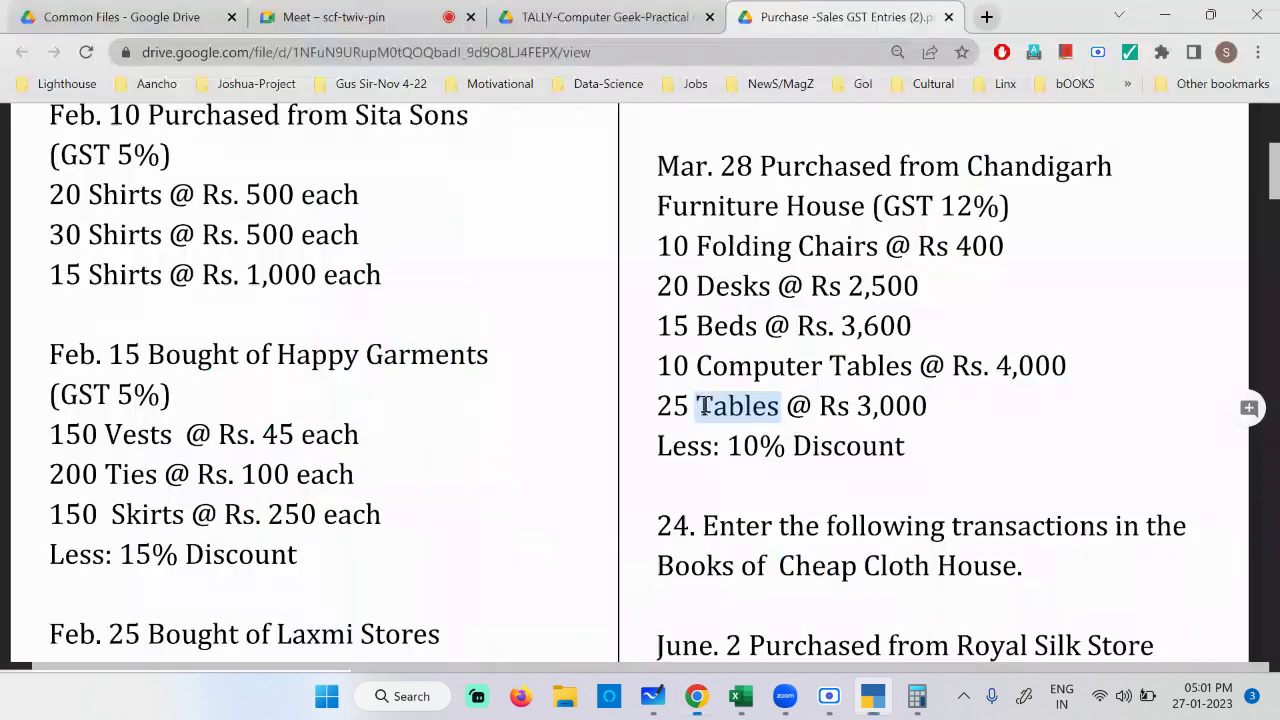
double_click(673, 407)
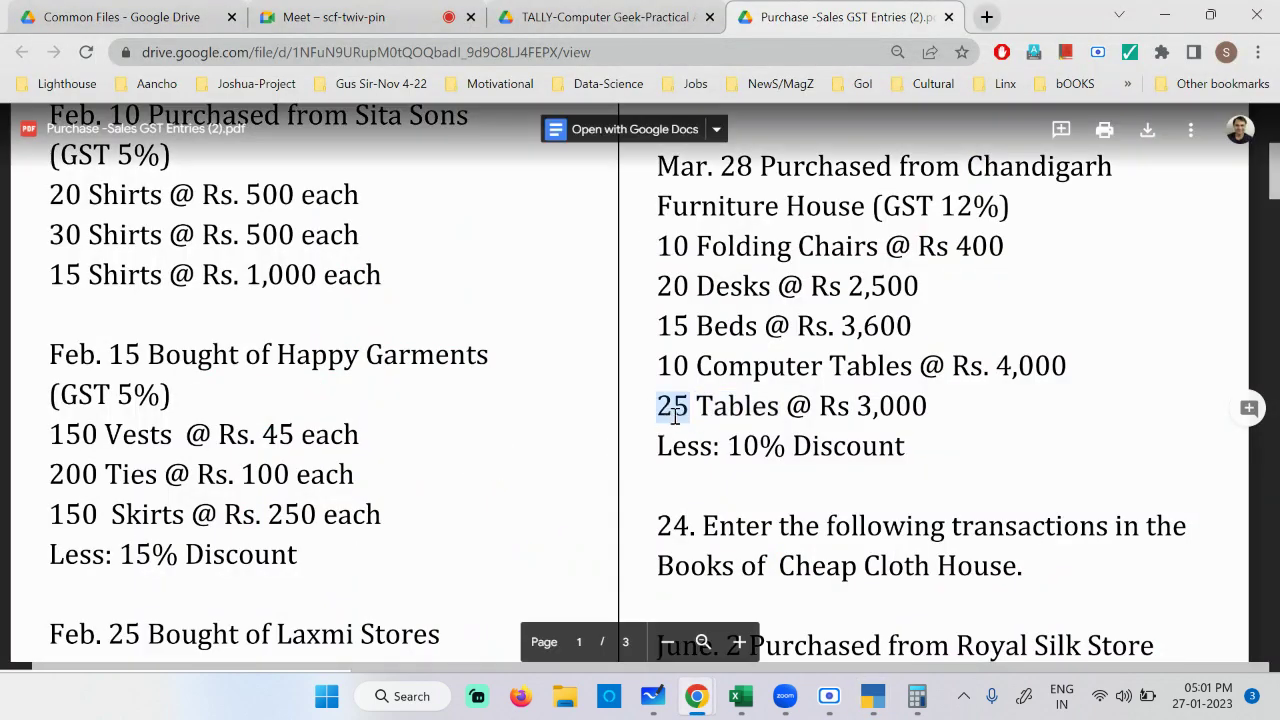
double_click(905, 406)
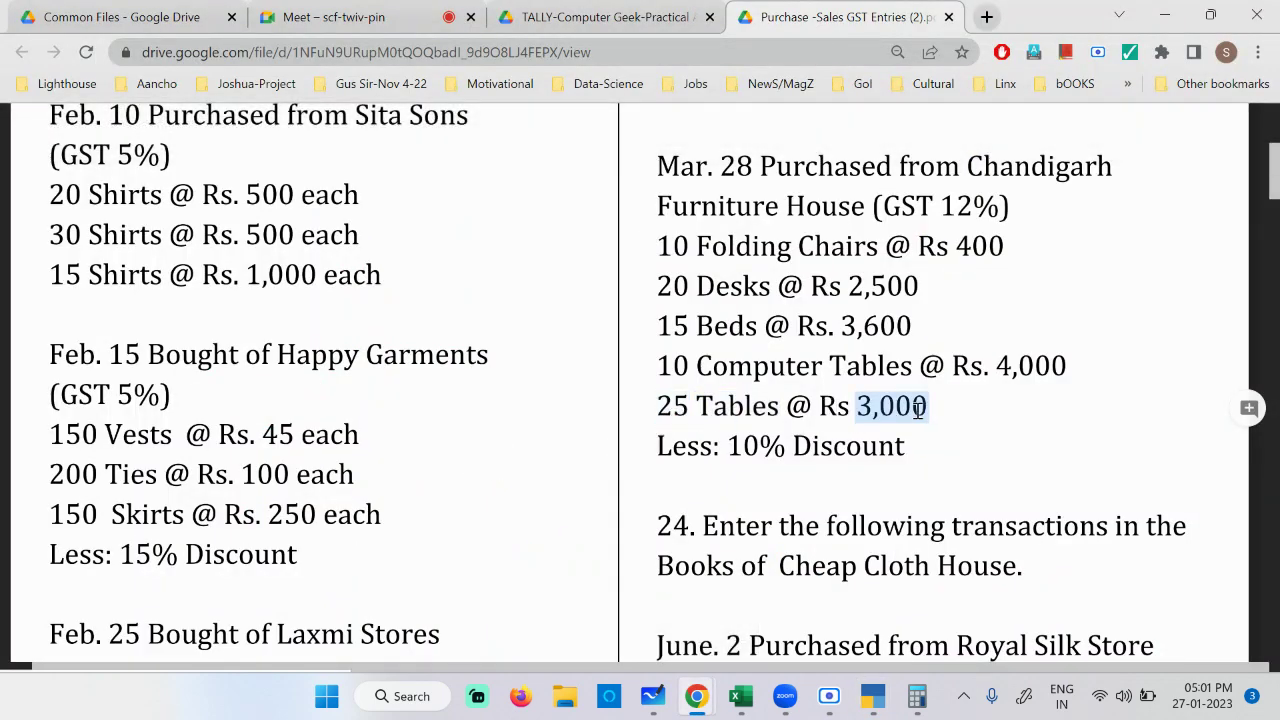
key(alt+Tab)
text(25)
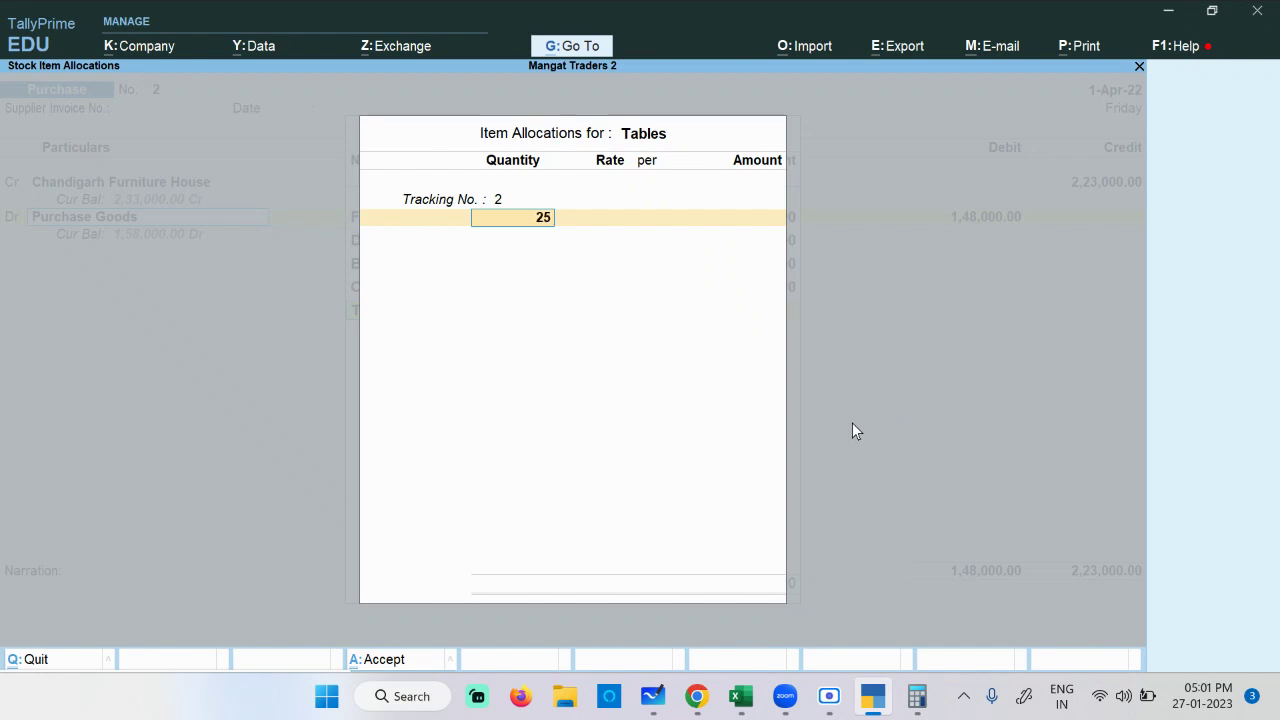
key(Return)
Step: Set the Tables rate to 3,000 per nos and end its tracking list to finish the allocation
text(3,000)
key(Return)
key(Return)
key(Return)
key(Return)
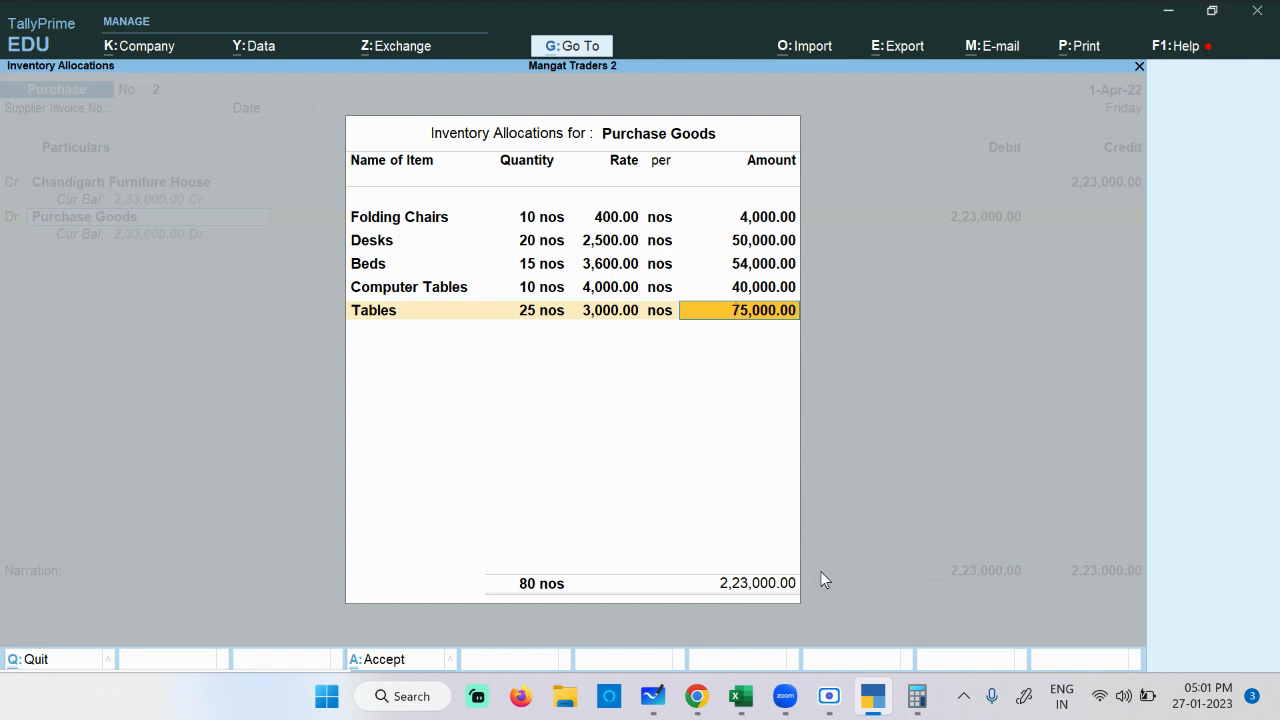
key(Return)
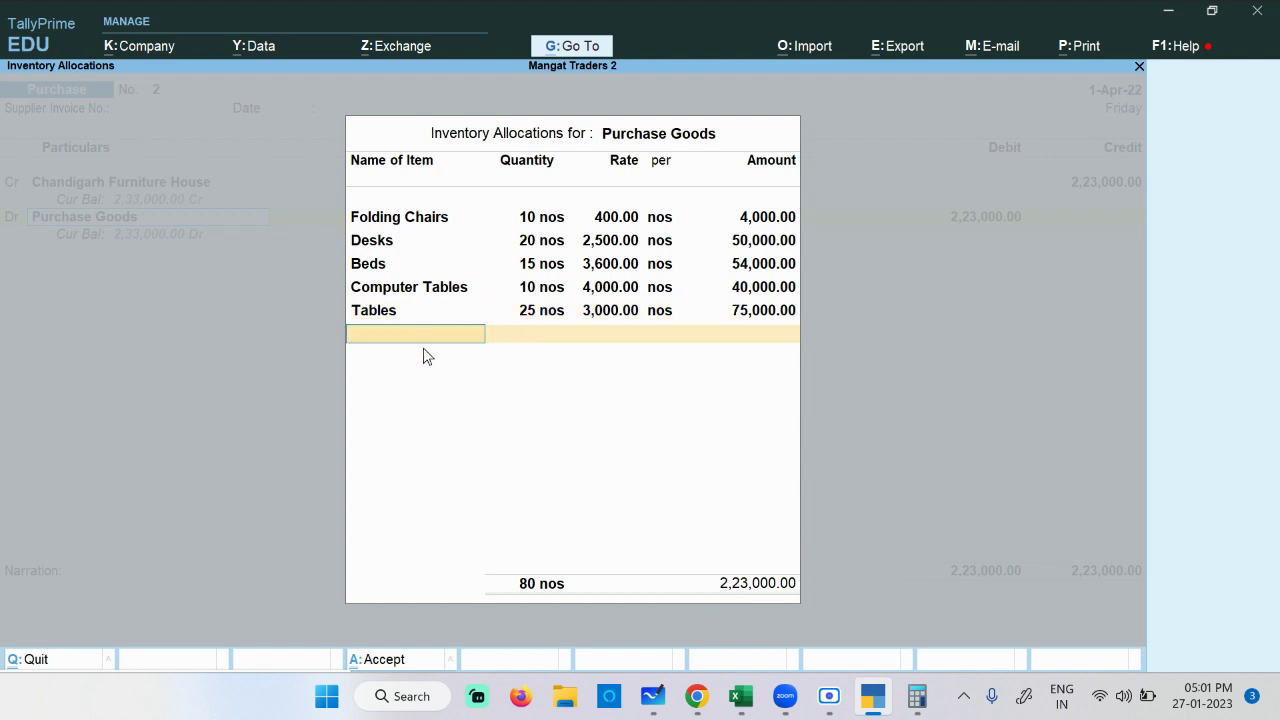
Step: End the stock item list, leave the narration blank, accept the Chandigarh Furniture House purchase voucher and exit voucher creation
key(Return)
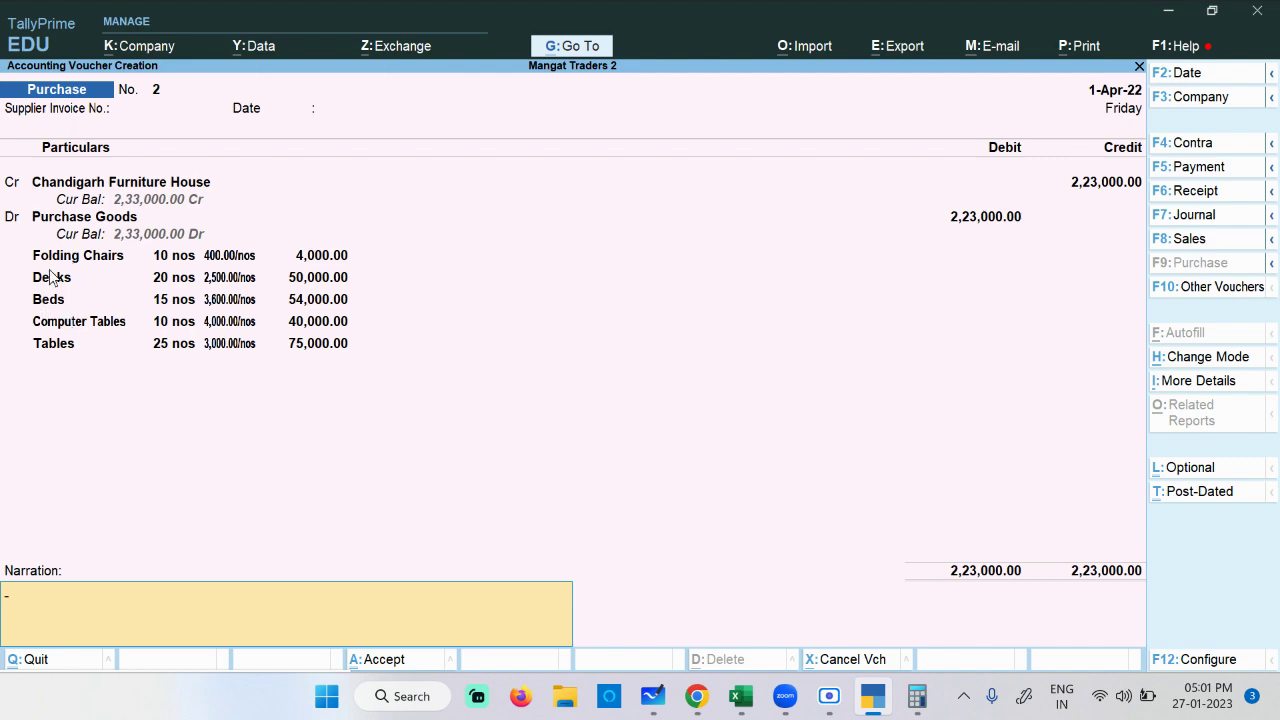
key(ctrl)
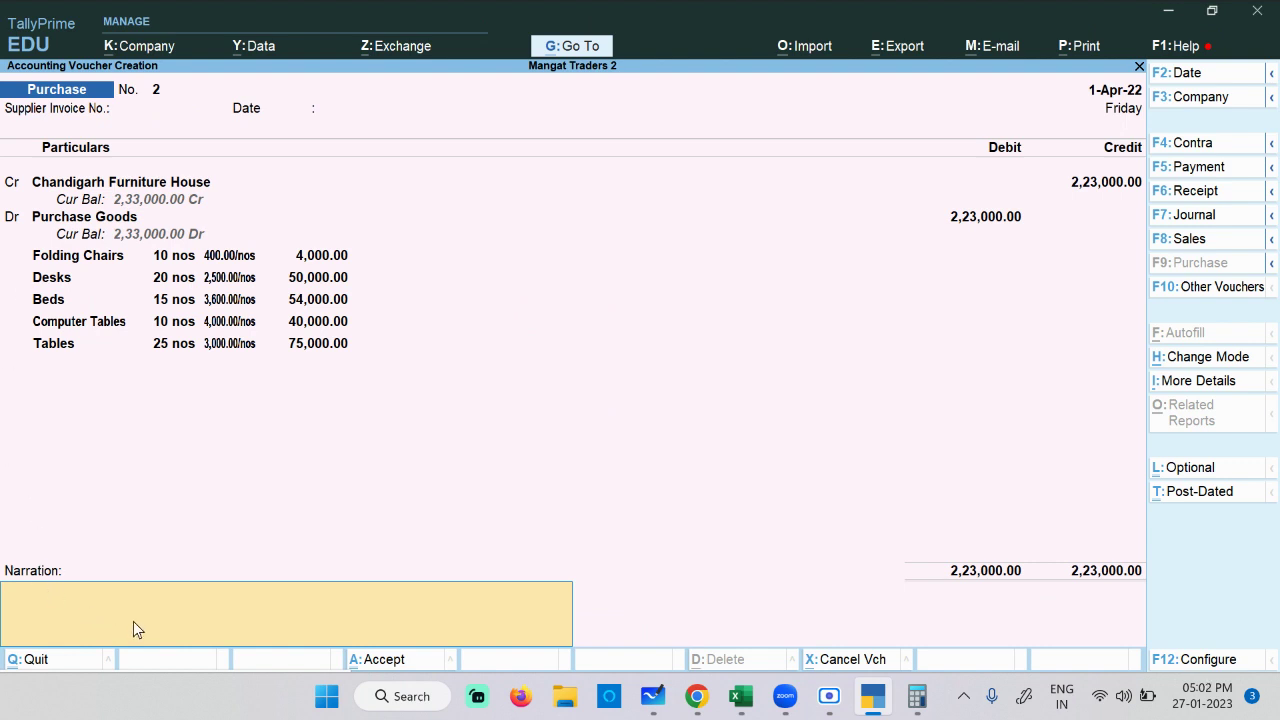
key(Return)
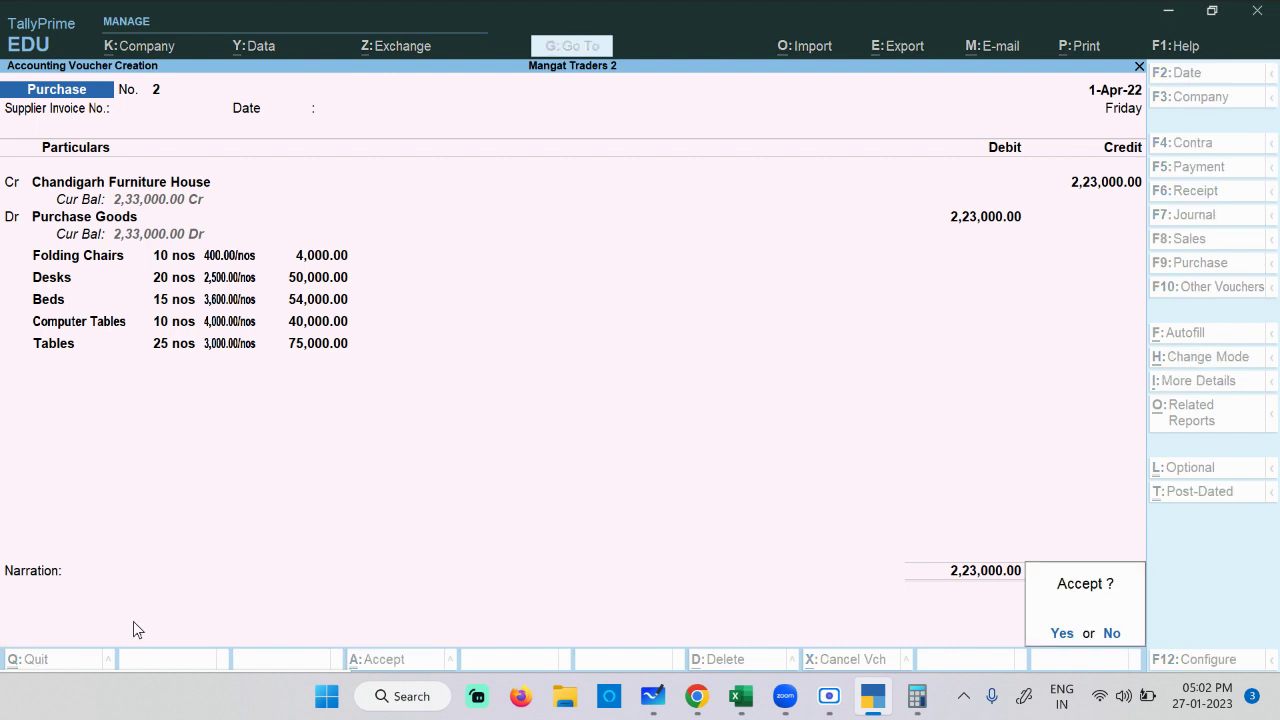
key(Return)
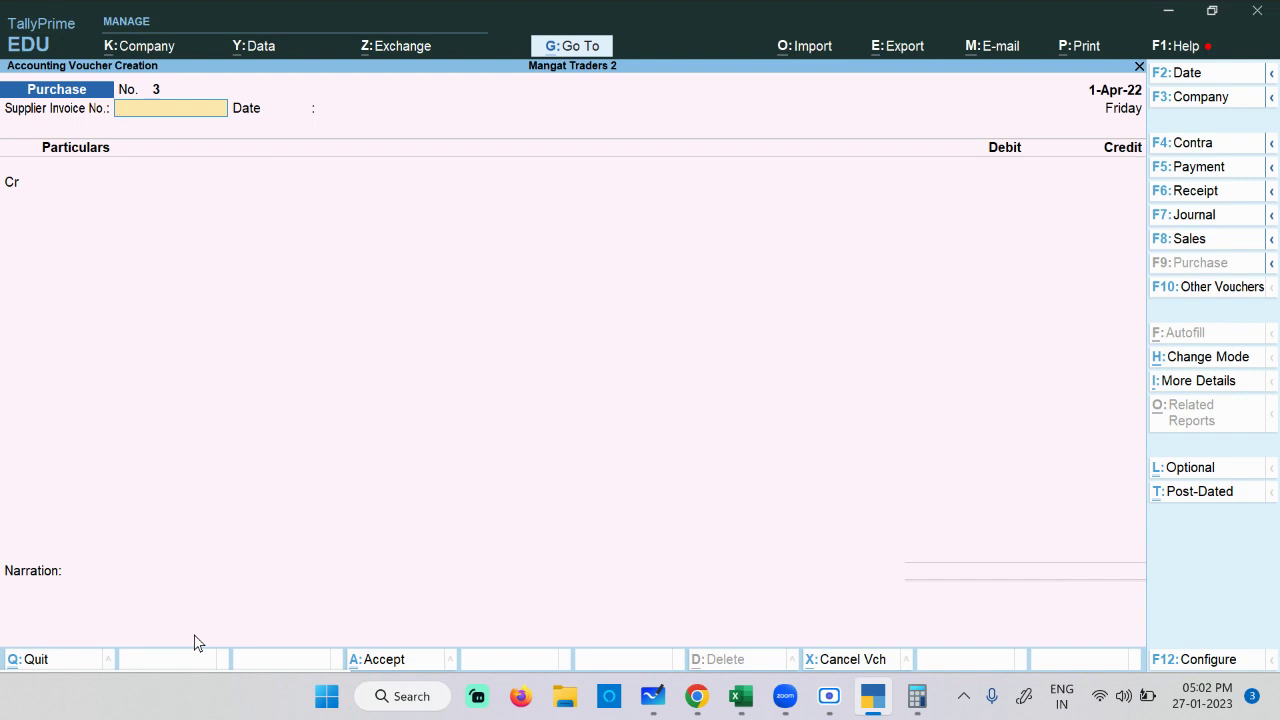
key(Escape)
key(Return)
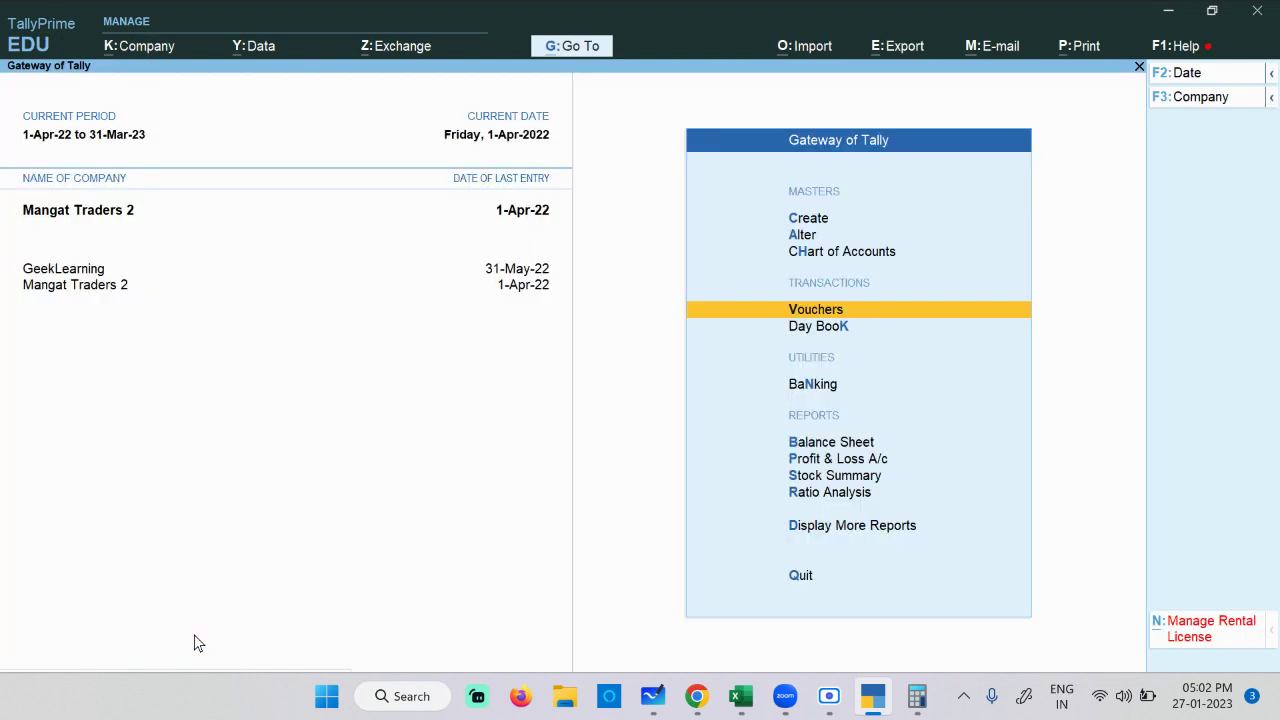
Step: Open the Stock Summary and drill down through Furniture and Folding Chairs to the underlying purchase voucher
key(Down)
key(Down)
key(Down)
key(Down)
key(Down)
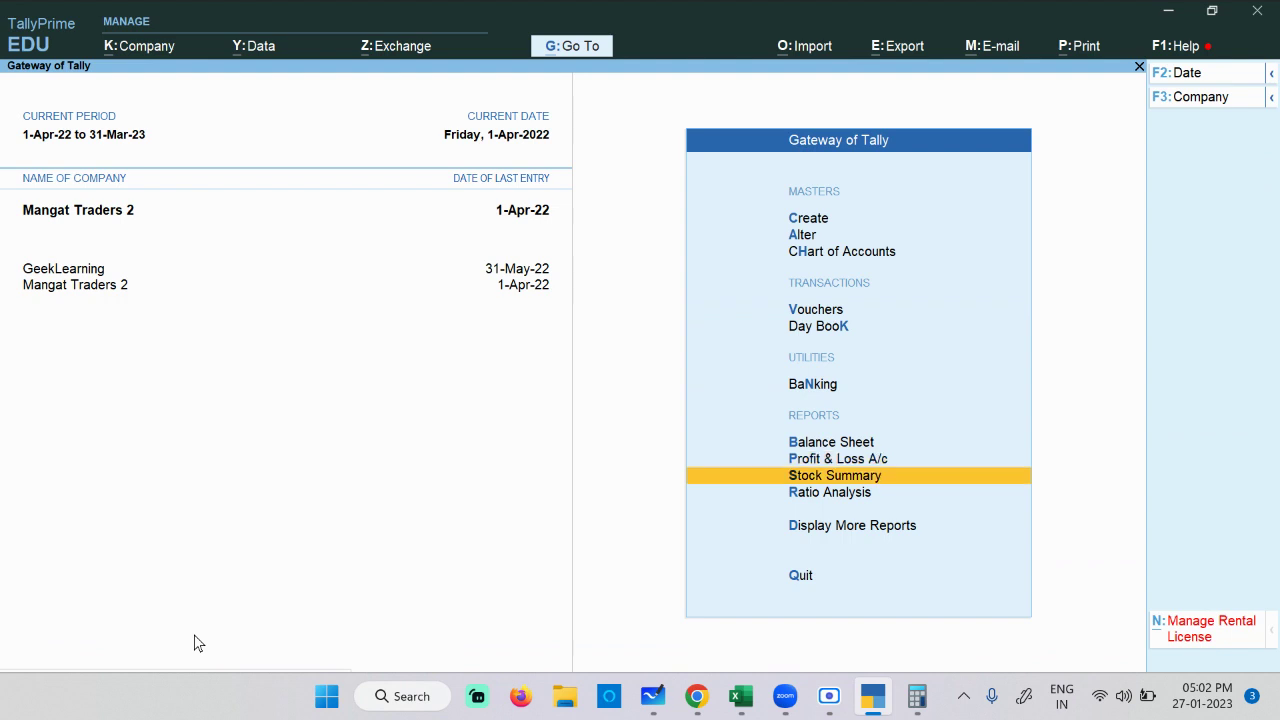
key(Return)
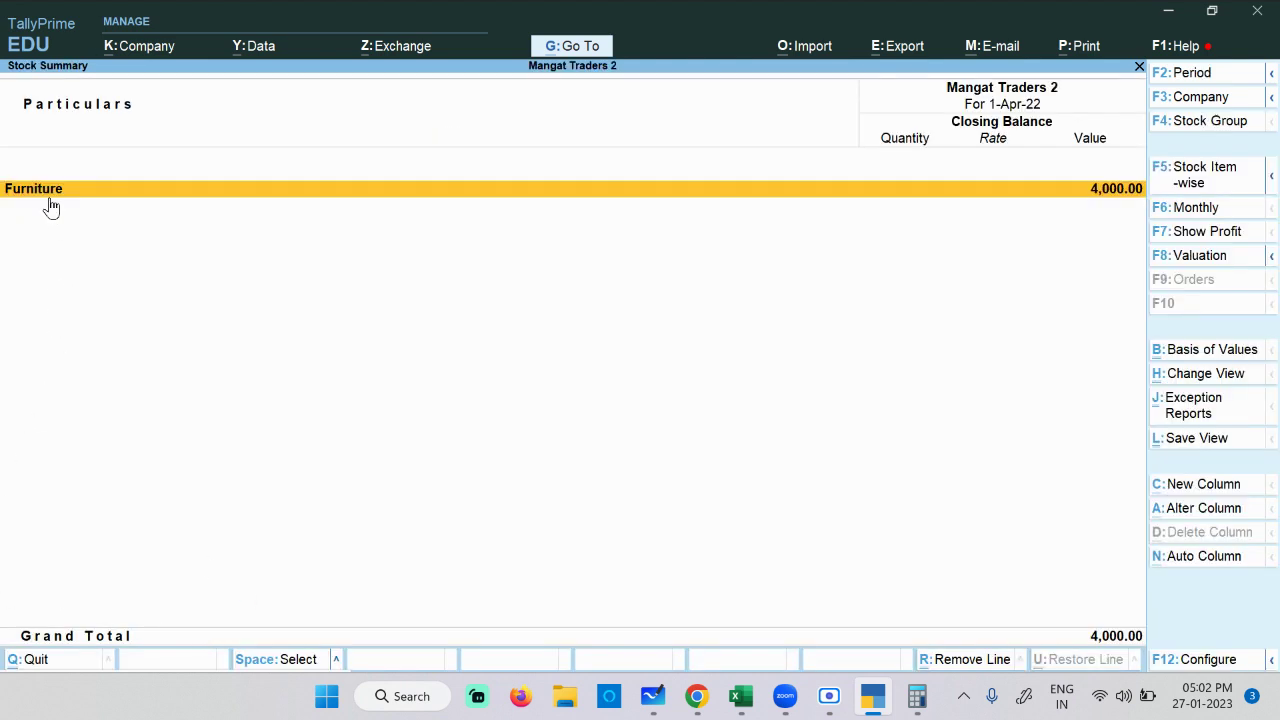
key(Return)
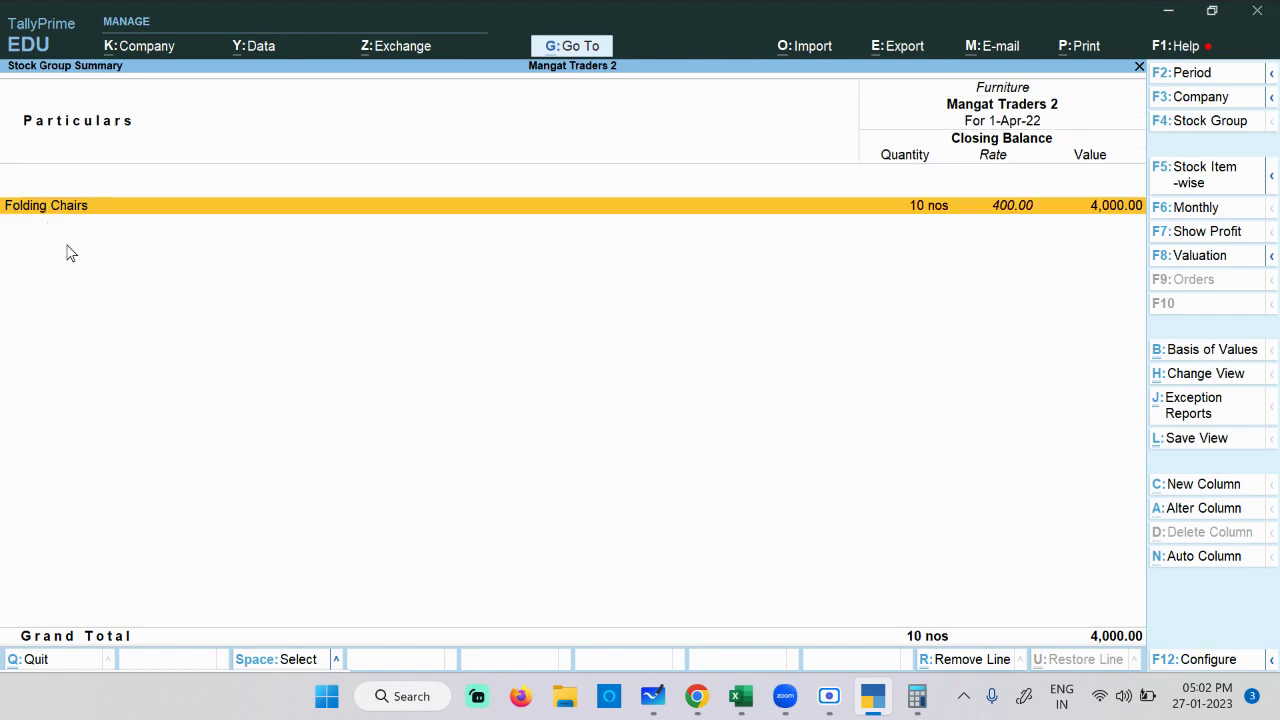
key(Return)
key(Return)
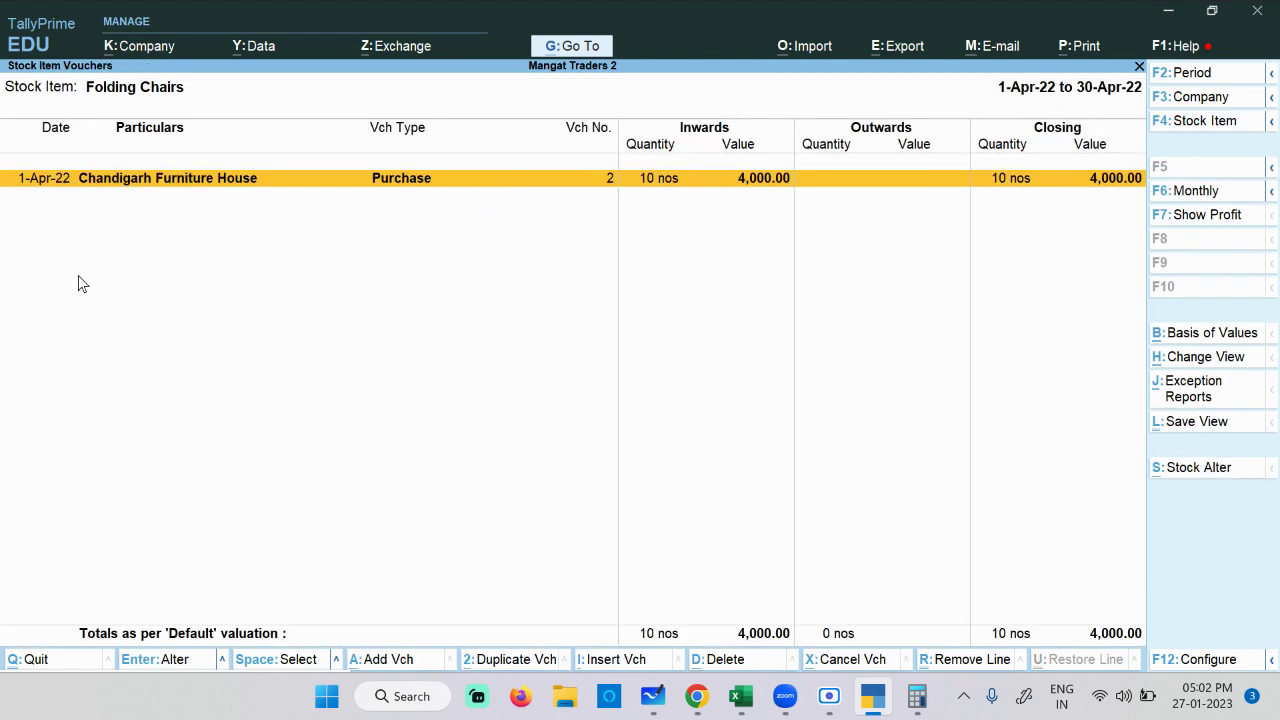
key(Return)
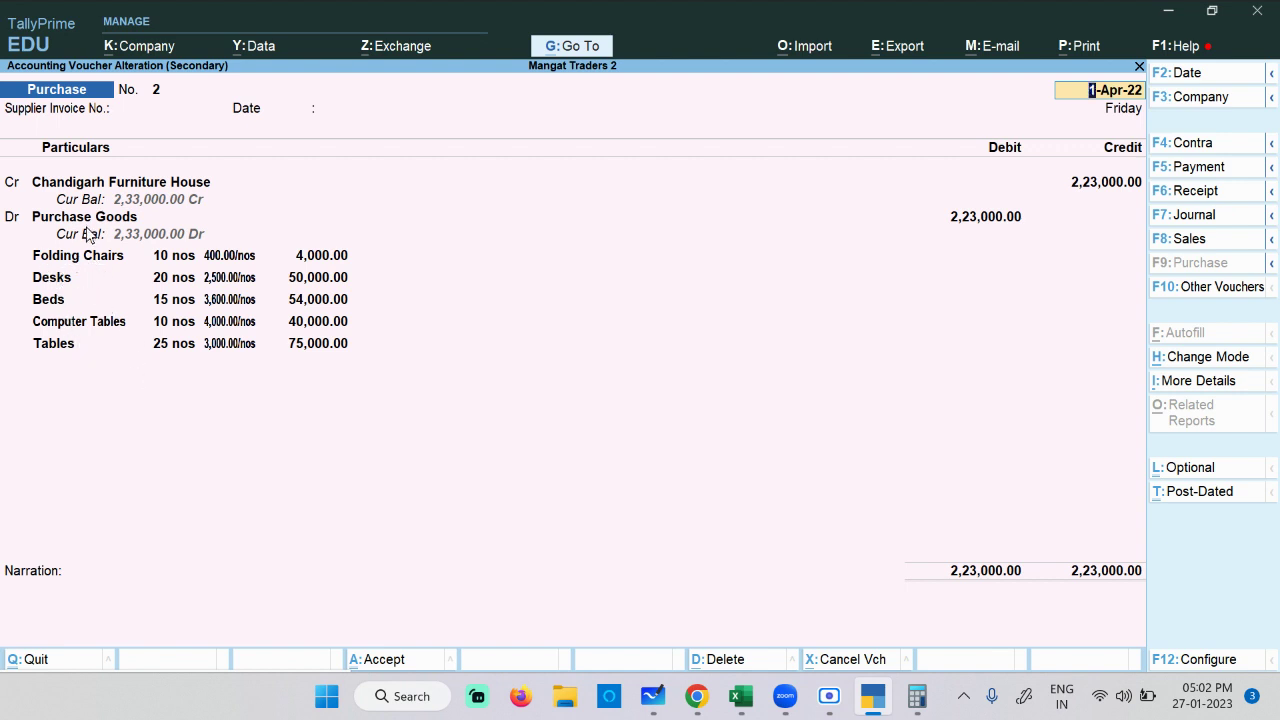
Step: Go back to the Stock Summary, check the Furniture group in detailed view and return to the Gateway of Tally
key(Escape)
key(y)
key(Escape)
key(Escape)
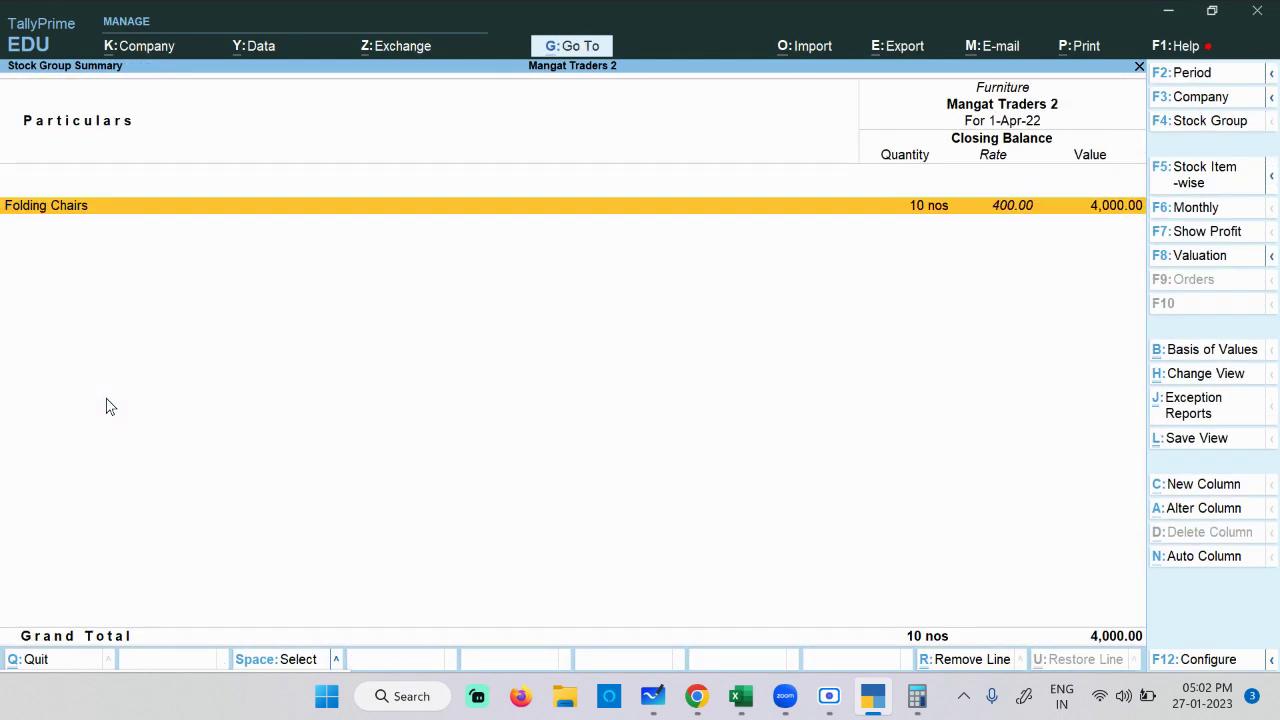
key(Escape)
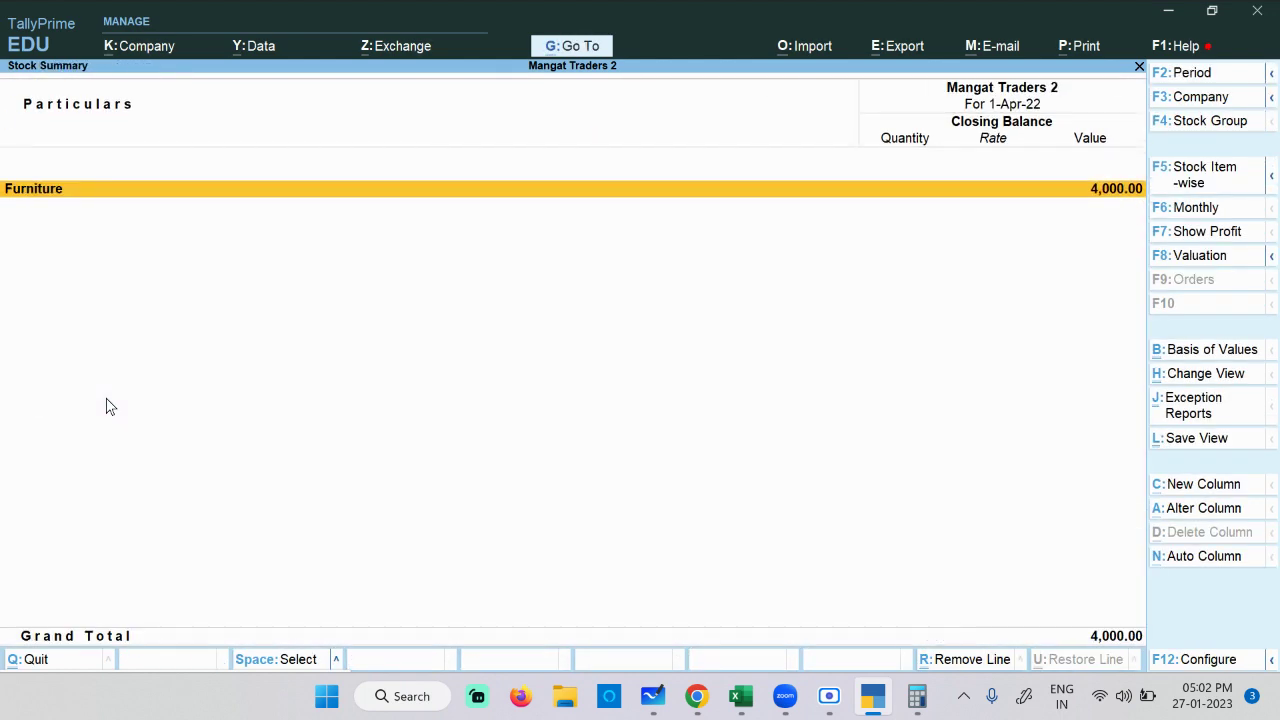
key(alt+F5)
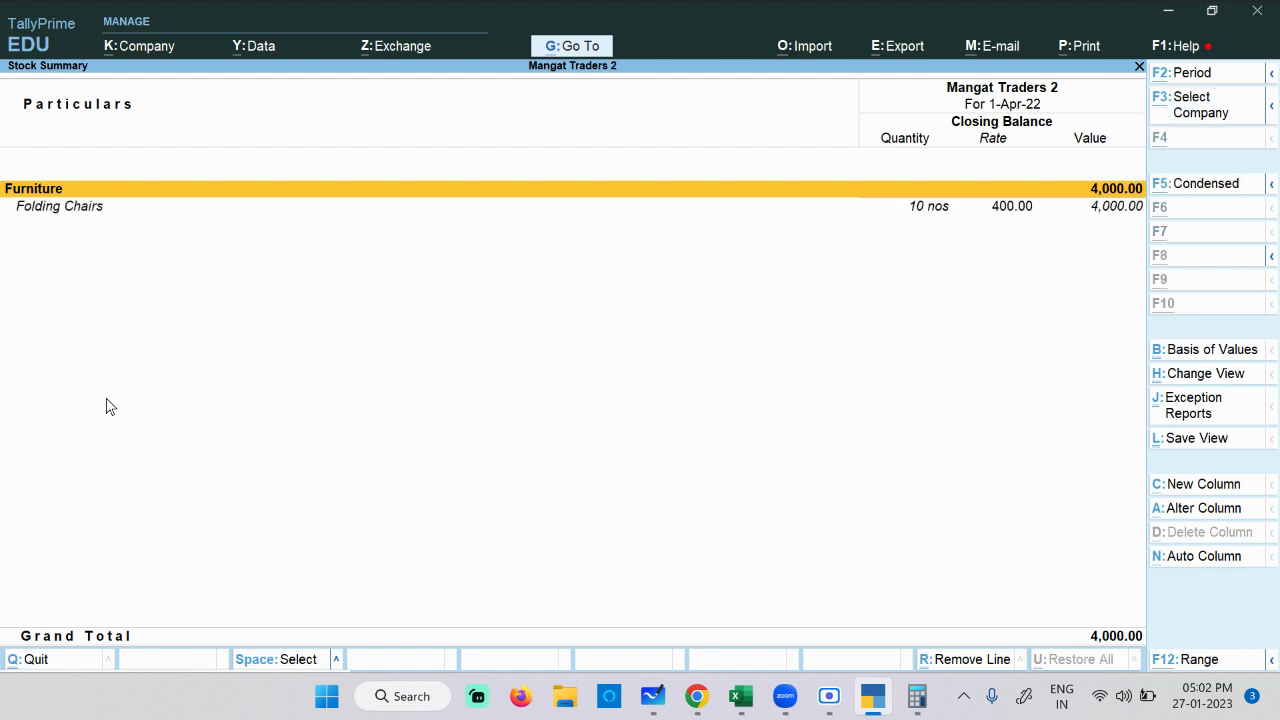
click(77, 210)
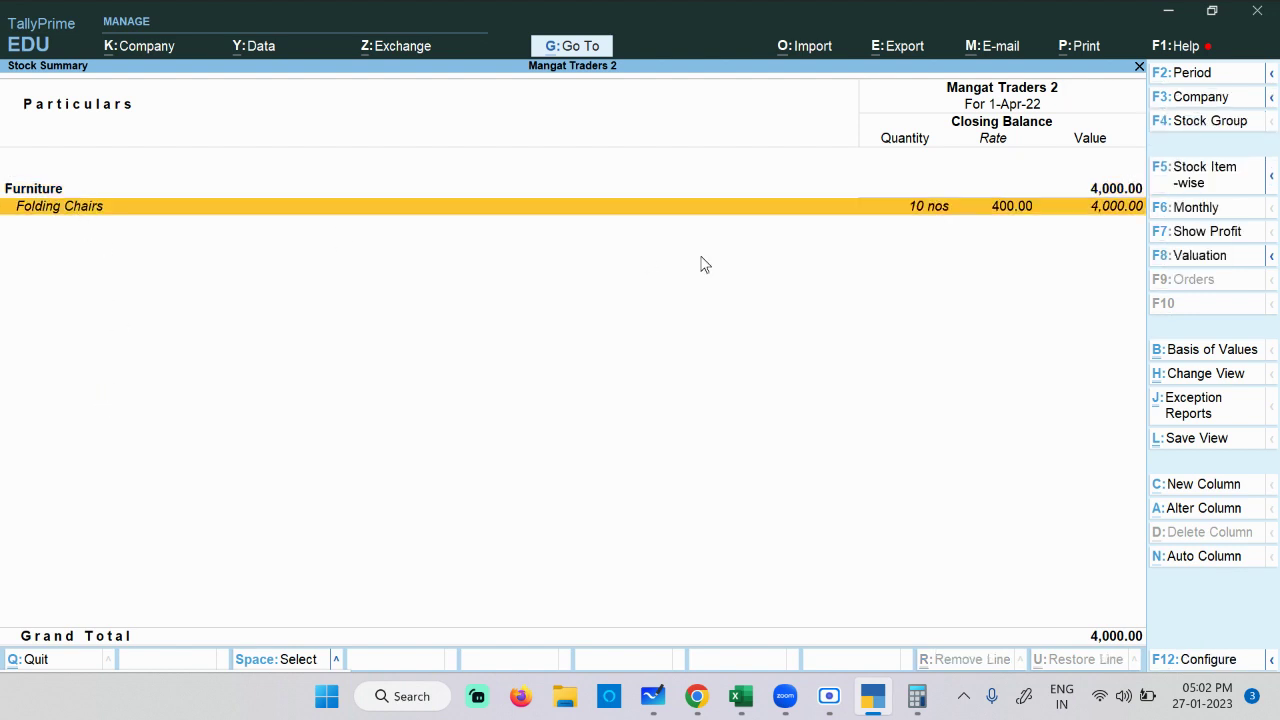
key(Escape)
key(Escape)
key(Escape)
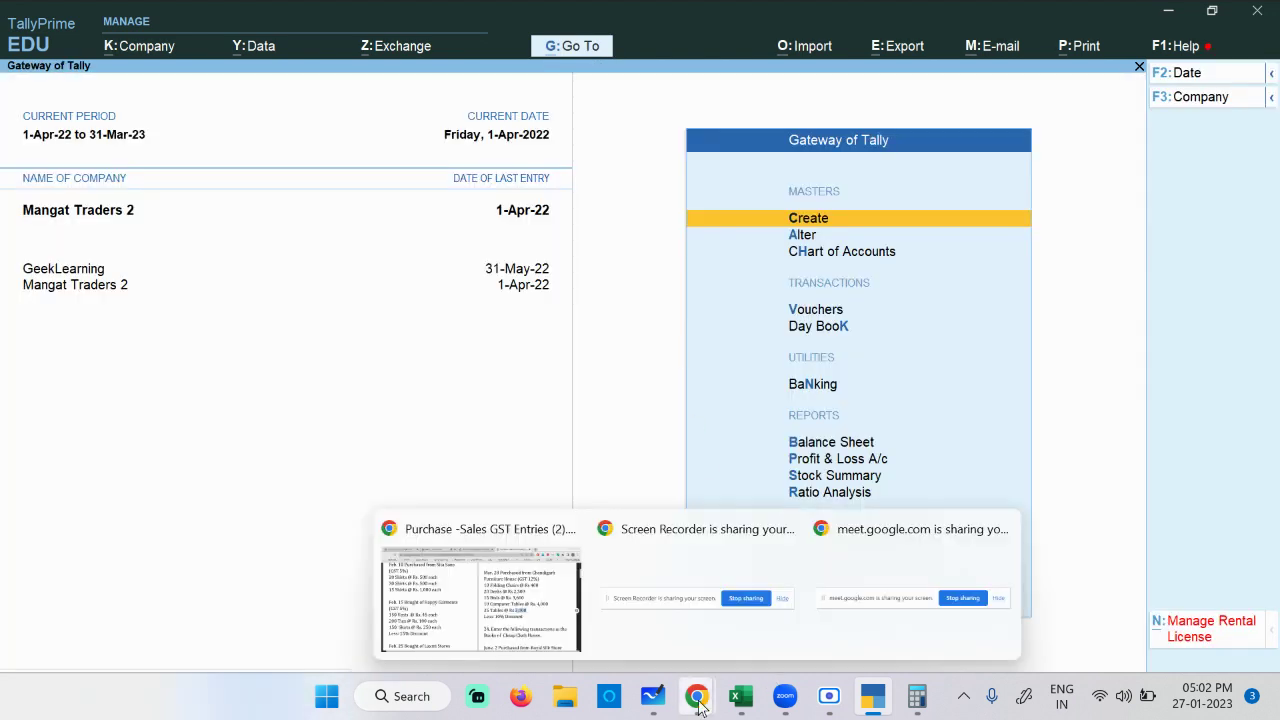
Step: Switch to the purchase entries PDF in Chrome and read the Feb. 10 purchase from Sita Sons
mouse_move(704, 708)
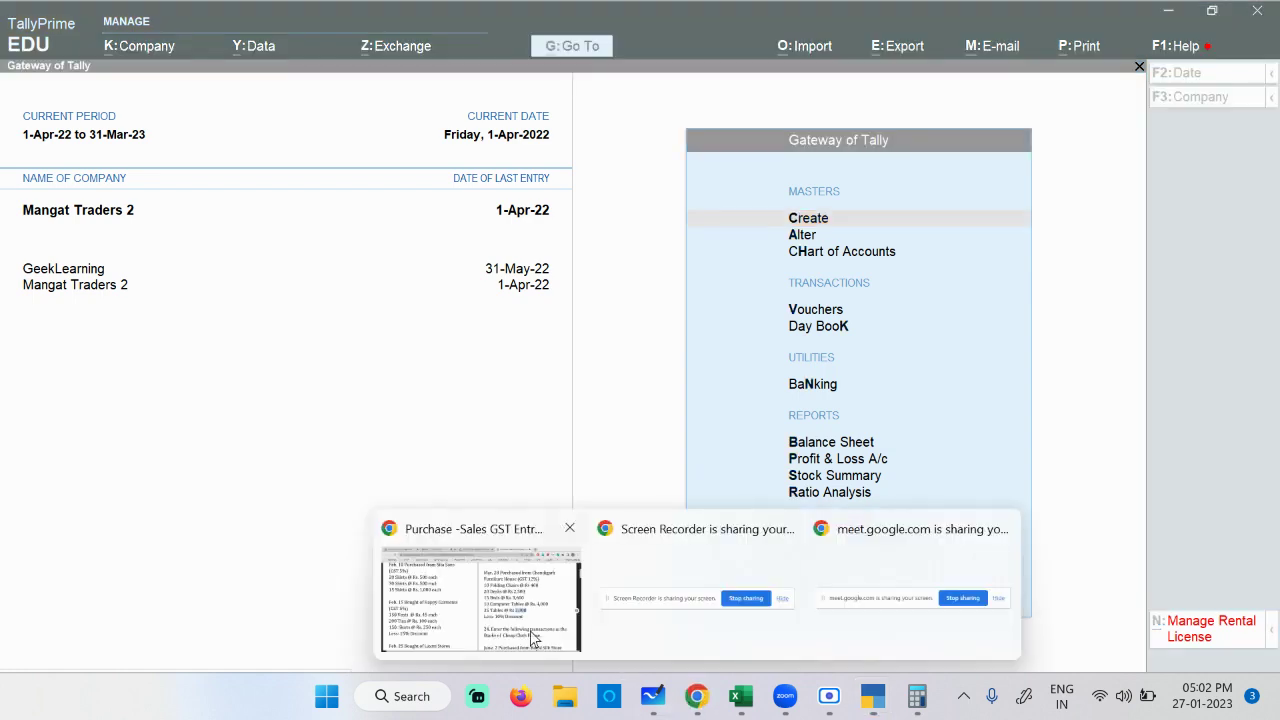
click(480, 600)
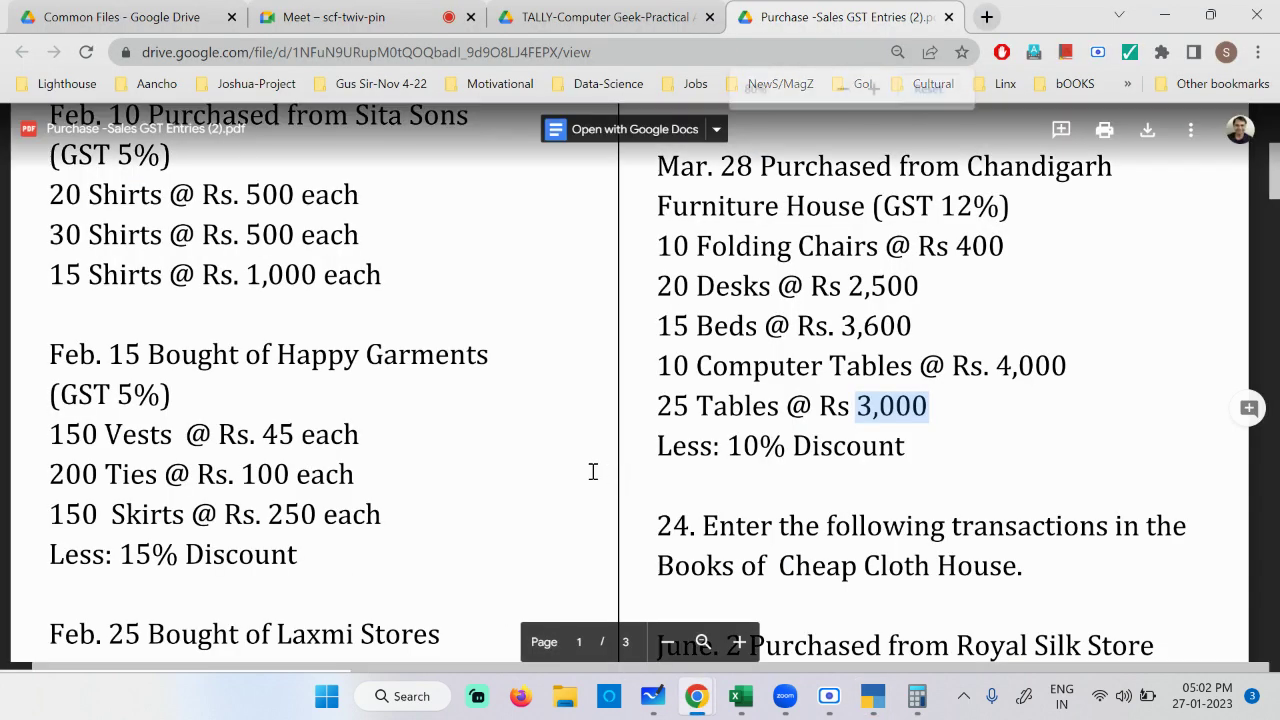
key(ctrl+minus)
key(ctrl+minus)
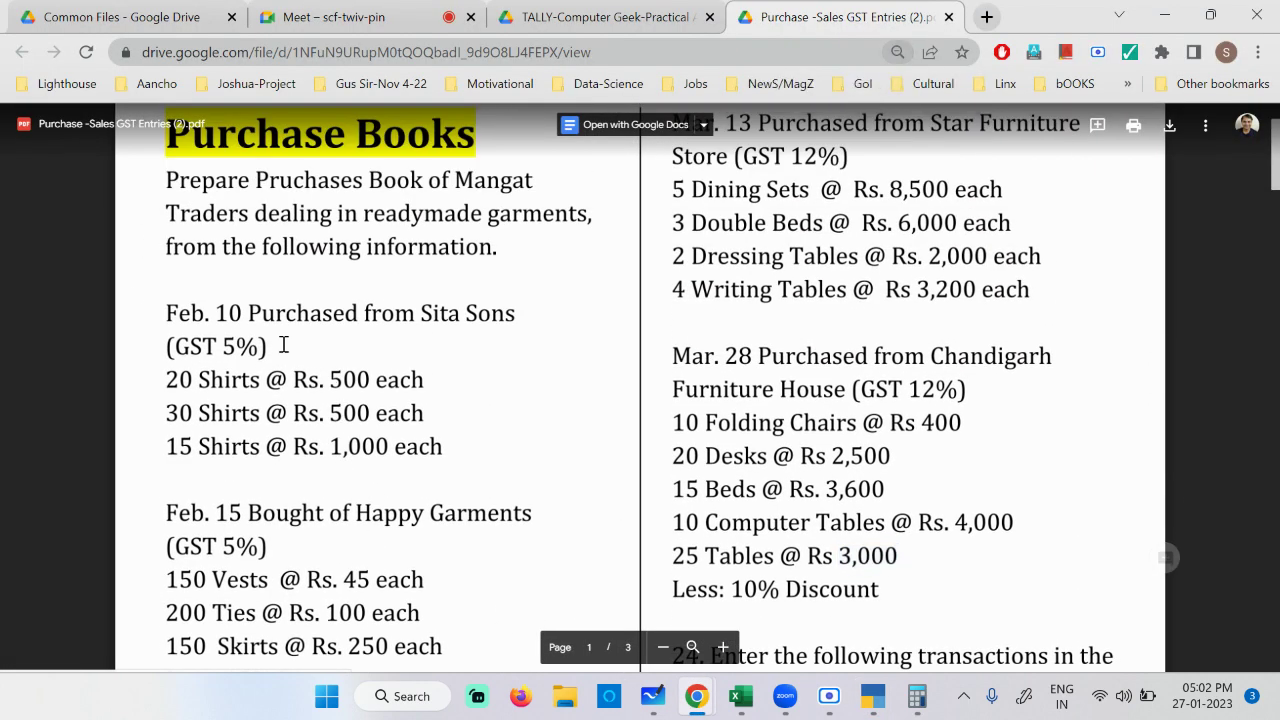
scroll(390, 328, down, 1)
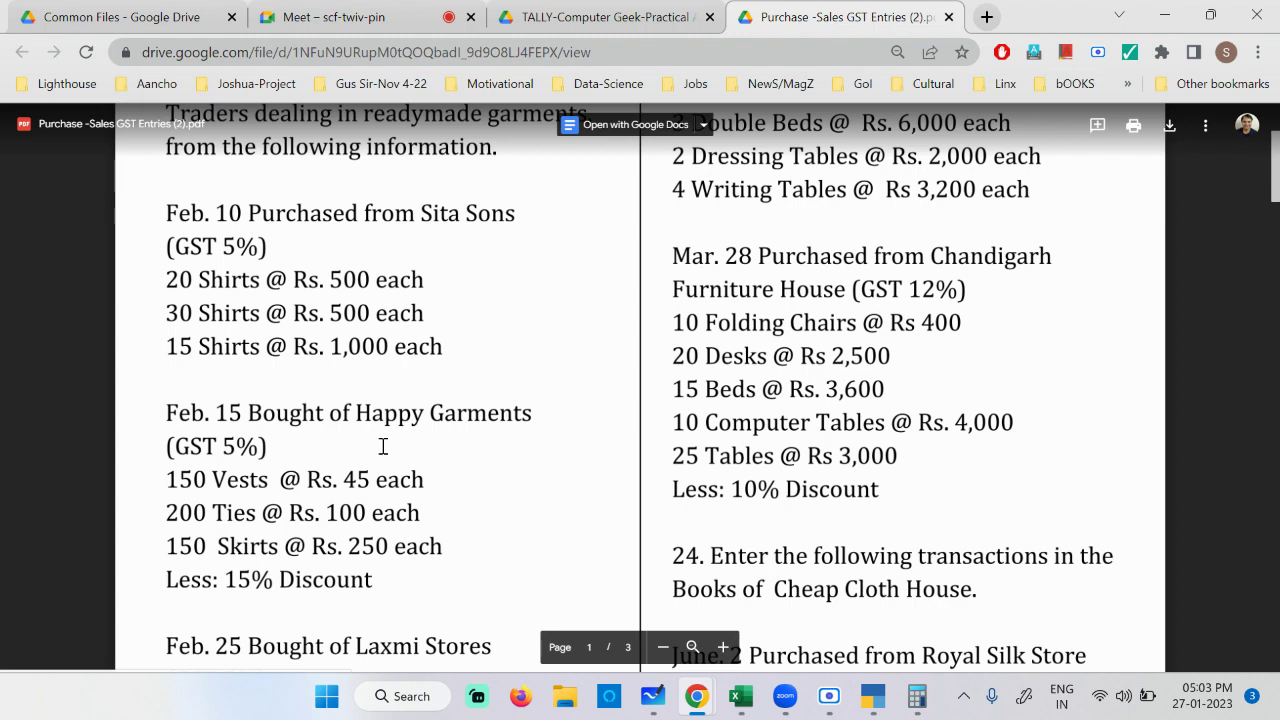
Step: Switch back to TallyPrime and create the ledger Sita Sons under Sundry Creditors
click(873, 696)
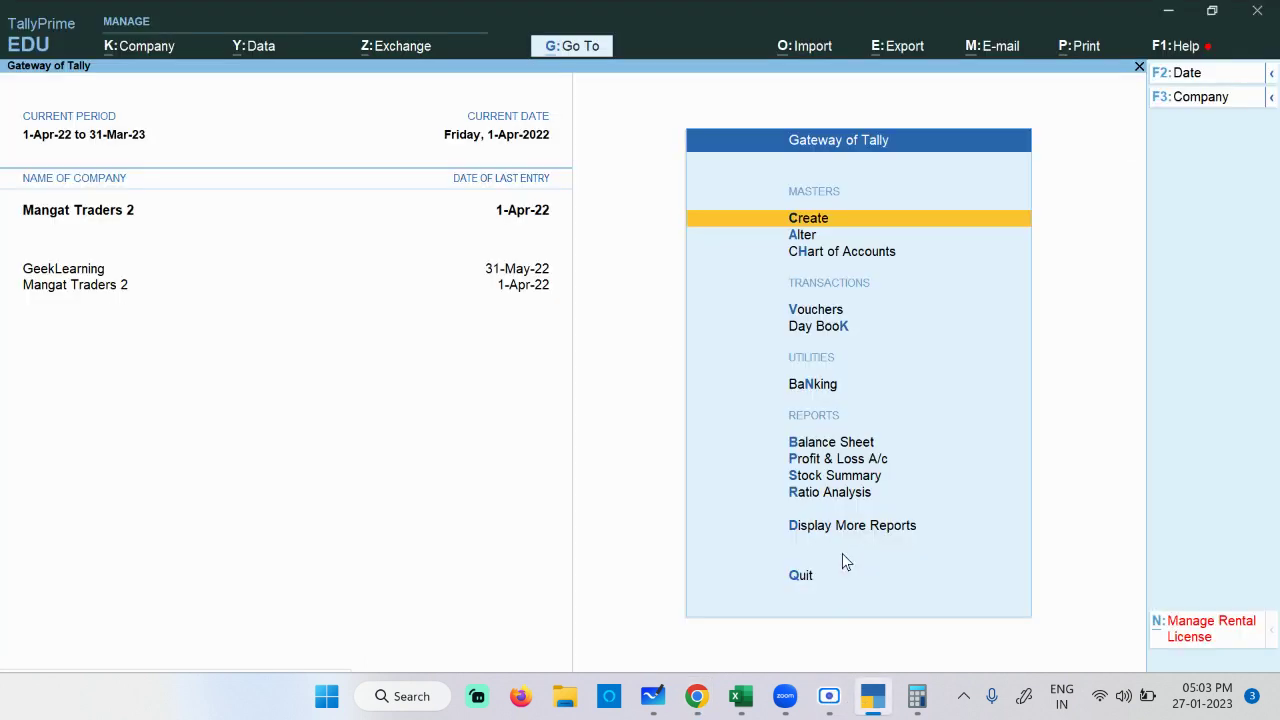
key(Down)
key(Up)
key(Return)
key(Down)
key(Return)
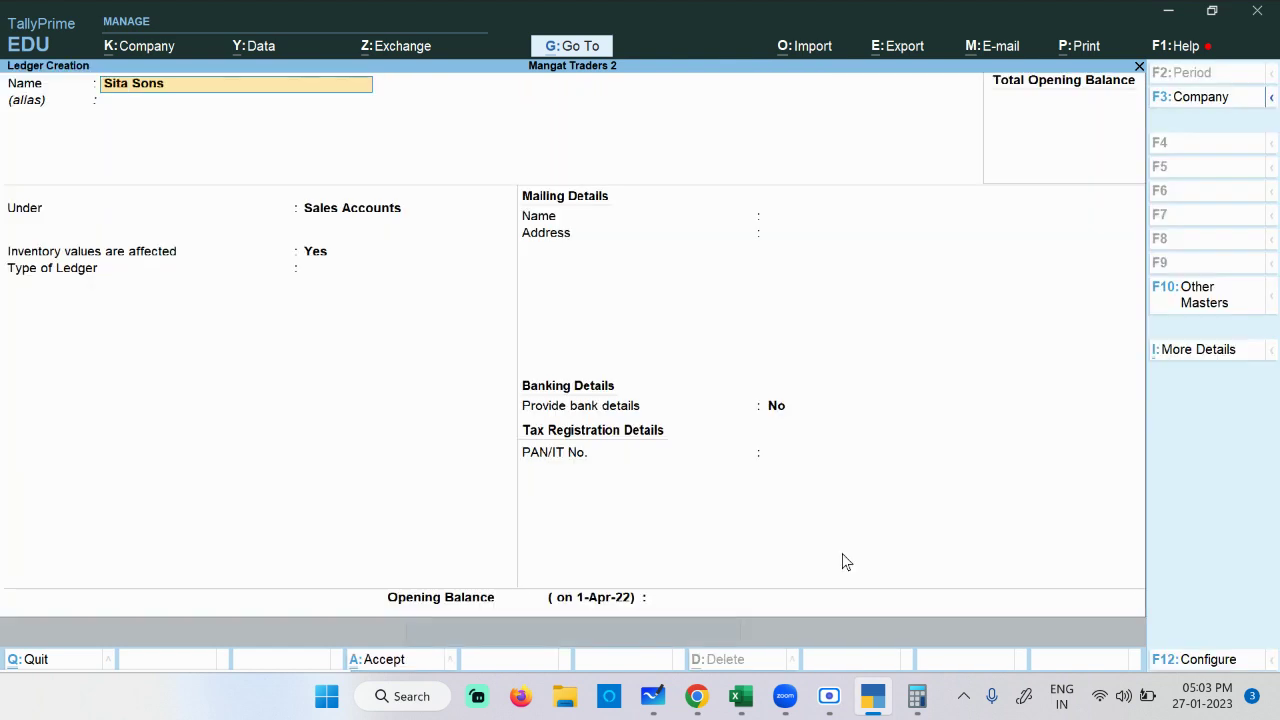
key(Return)
text(Sundry Creditors)
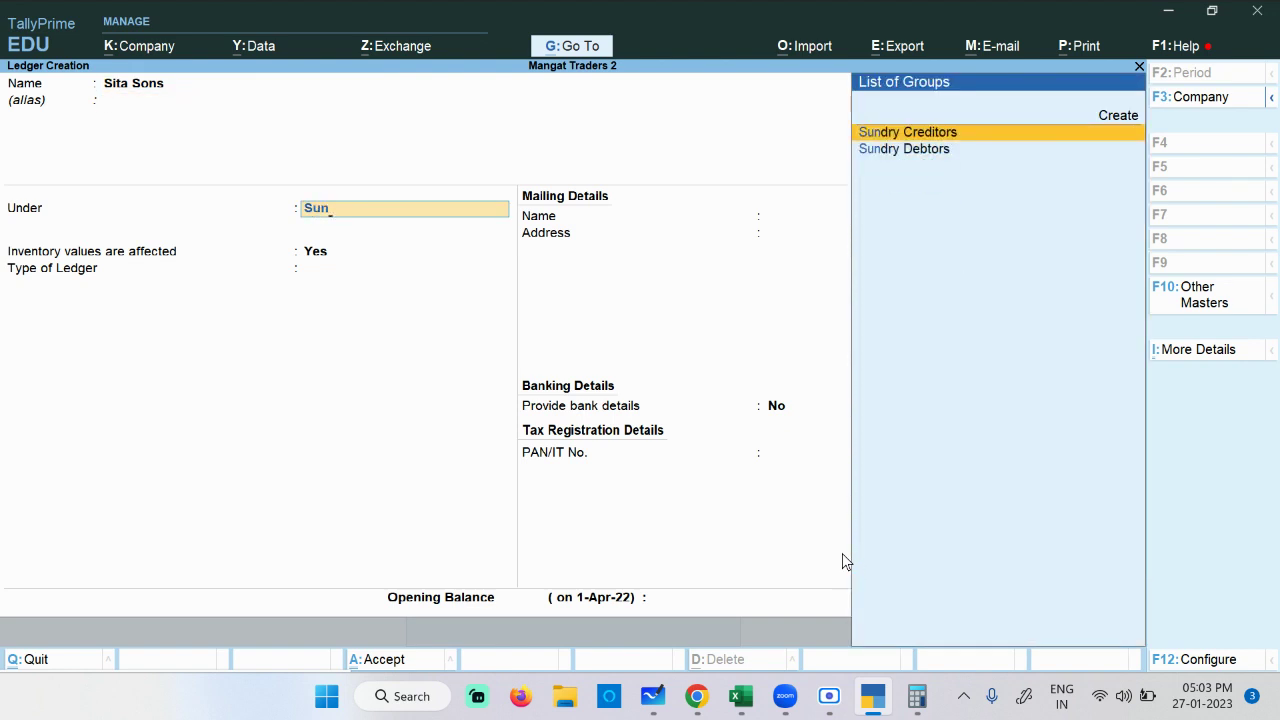
key(Return)
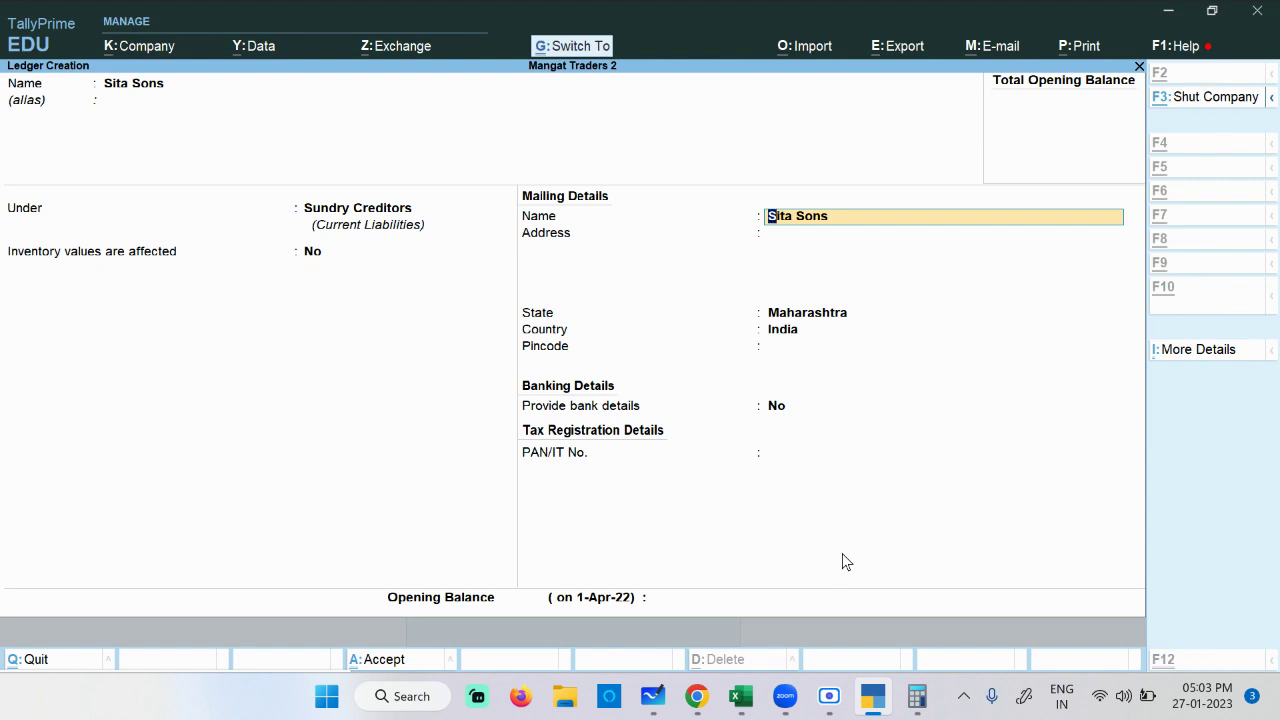
key(ctrl+a)
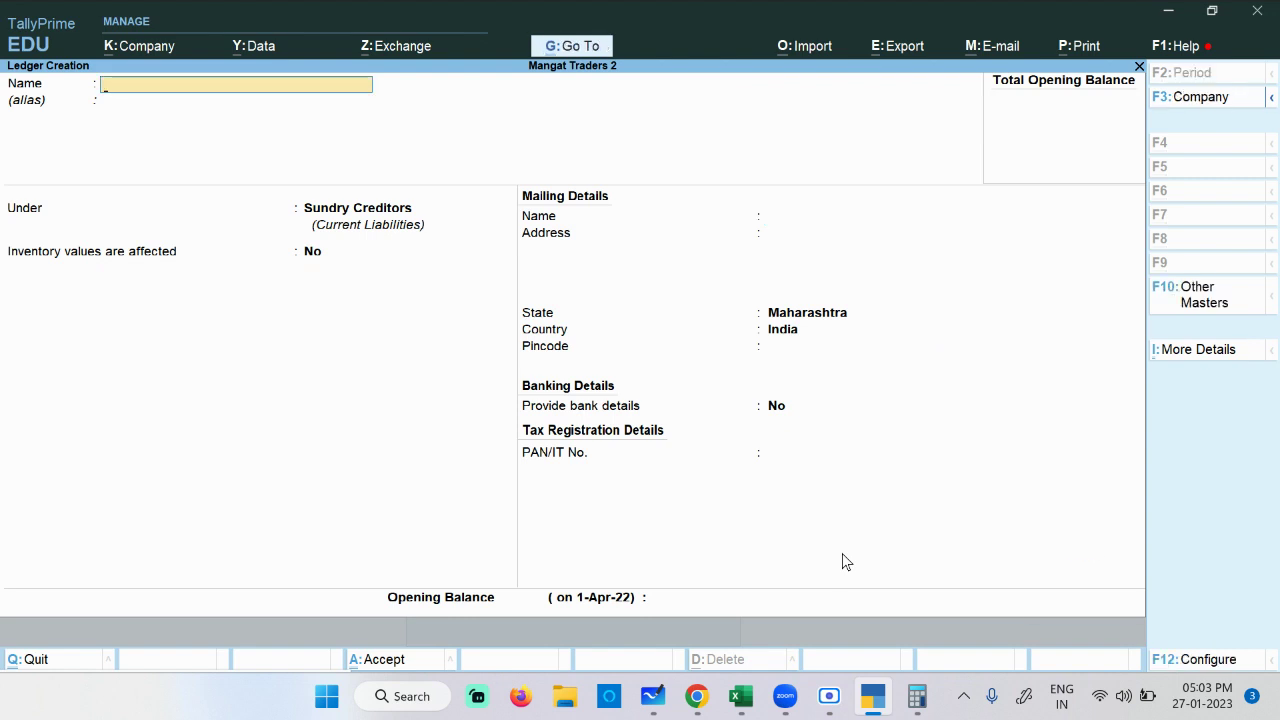
Step: Leave ledger creation and open the creation form for a new stock item
key(Escape)
key(Escape)
key(Escape)
key(Escape)
key(Return)
key(Down)
key(Down)
key(Down)
key(Down)
key(Down)
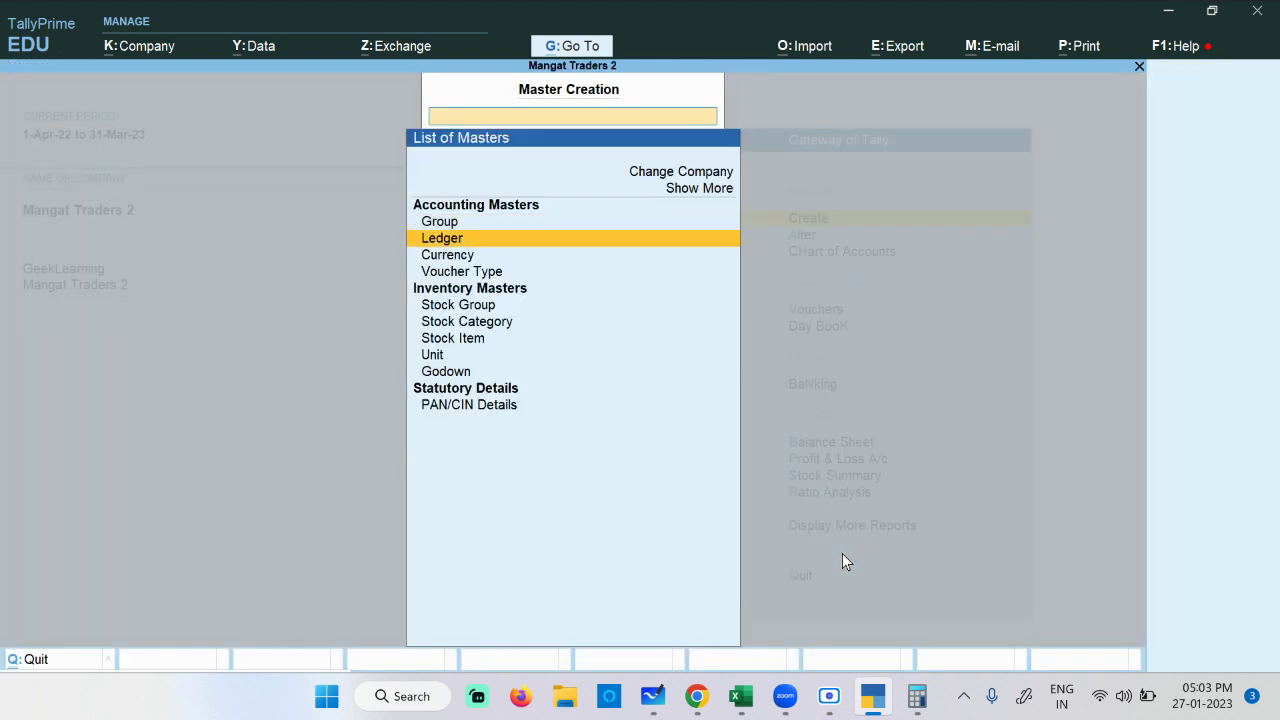
key(Down)
key(Down)
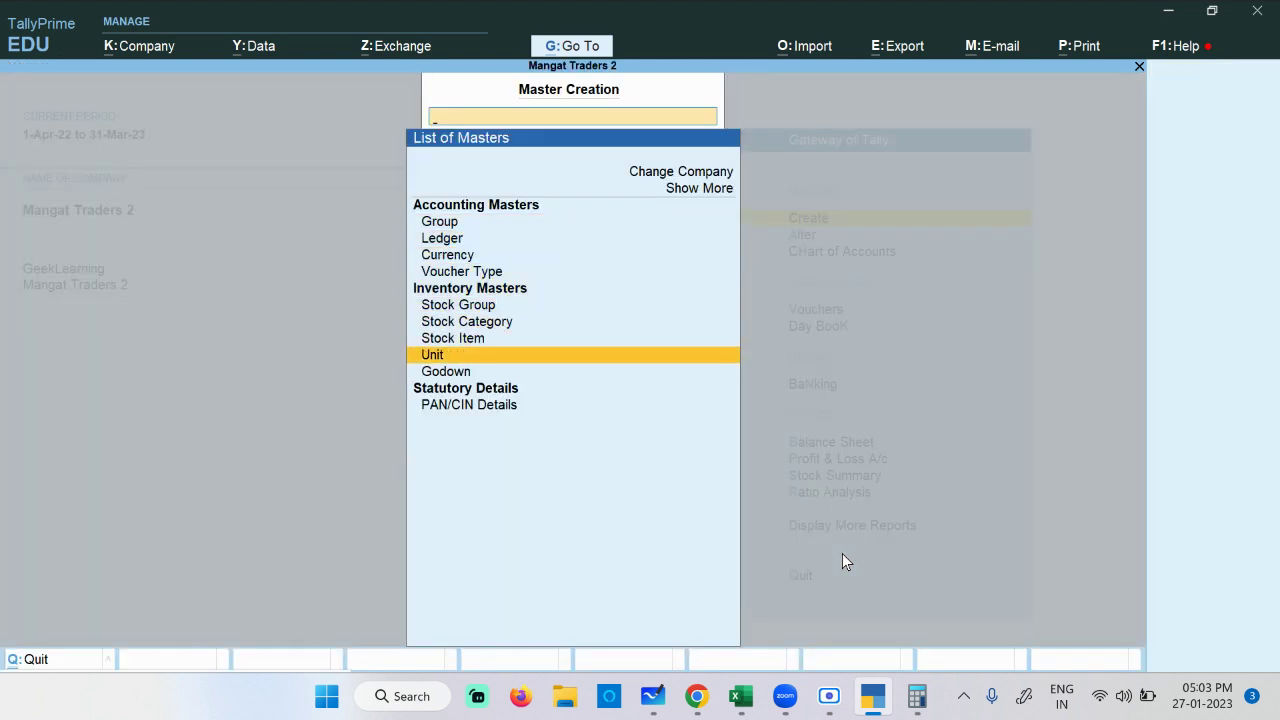
key(Up)
key(Up)
key(Up)
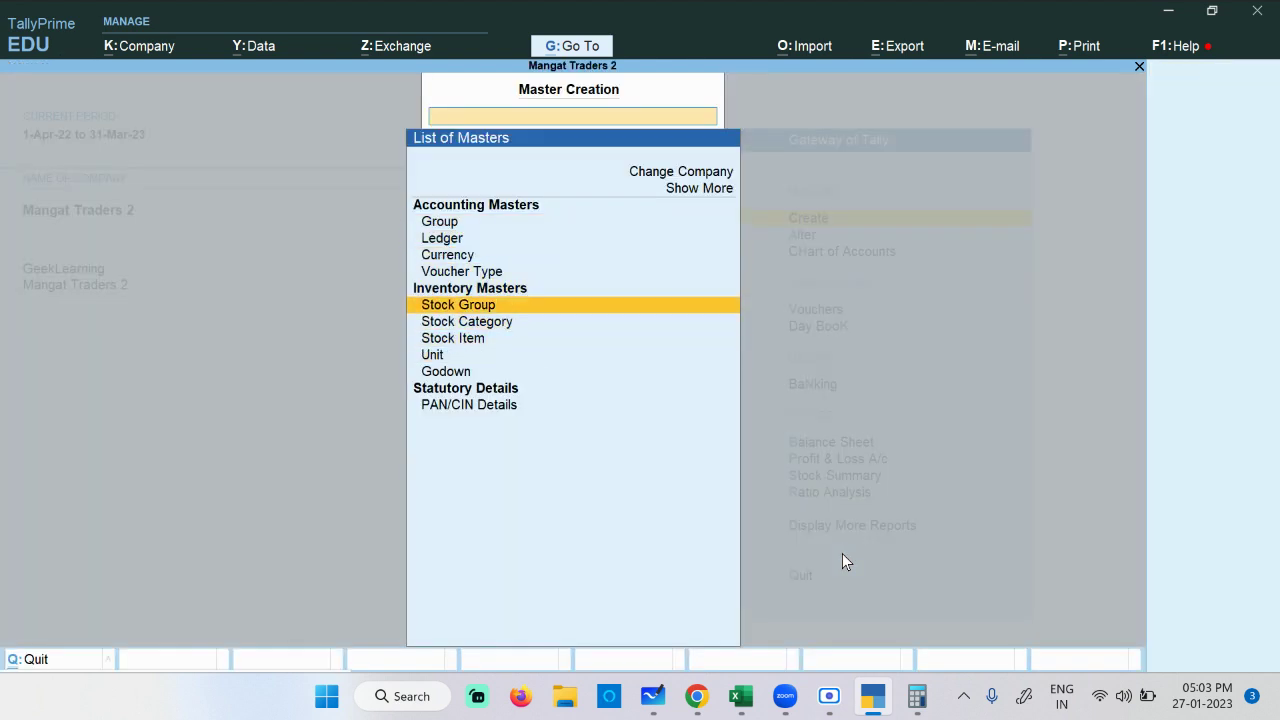
key(Down)
key(Down)
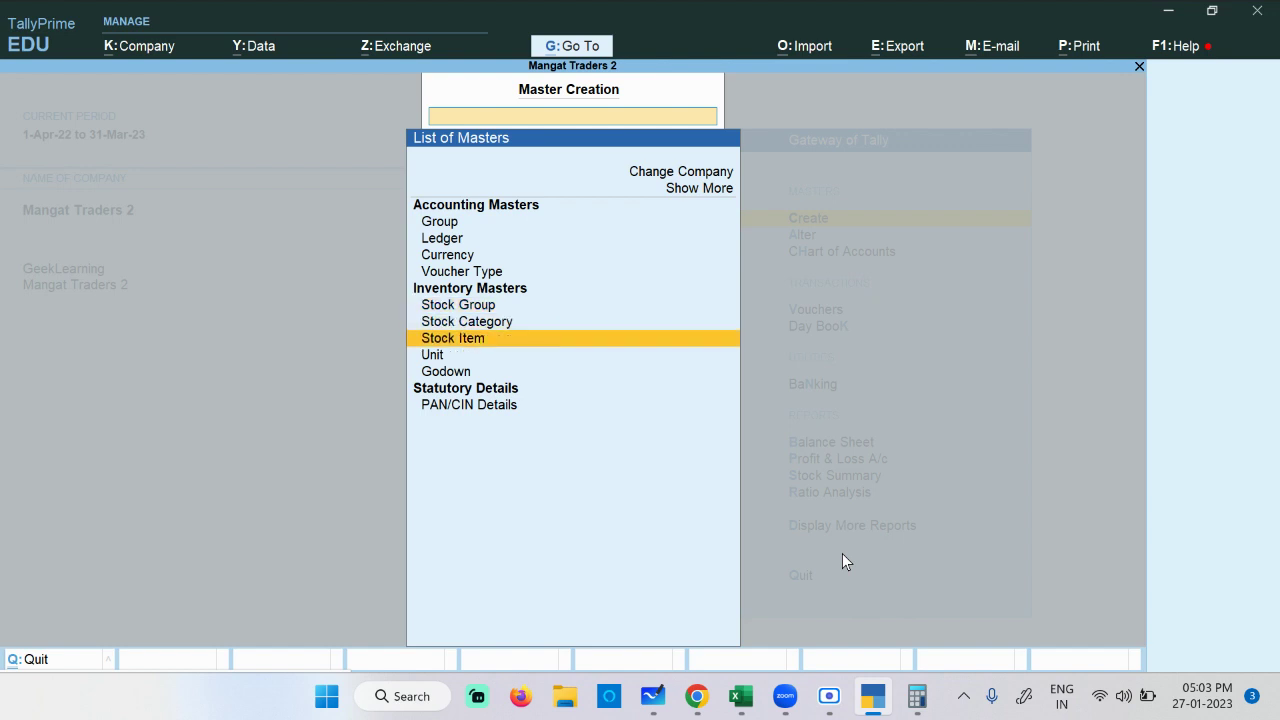
key(Return)
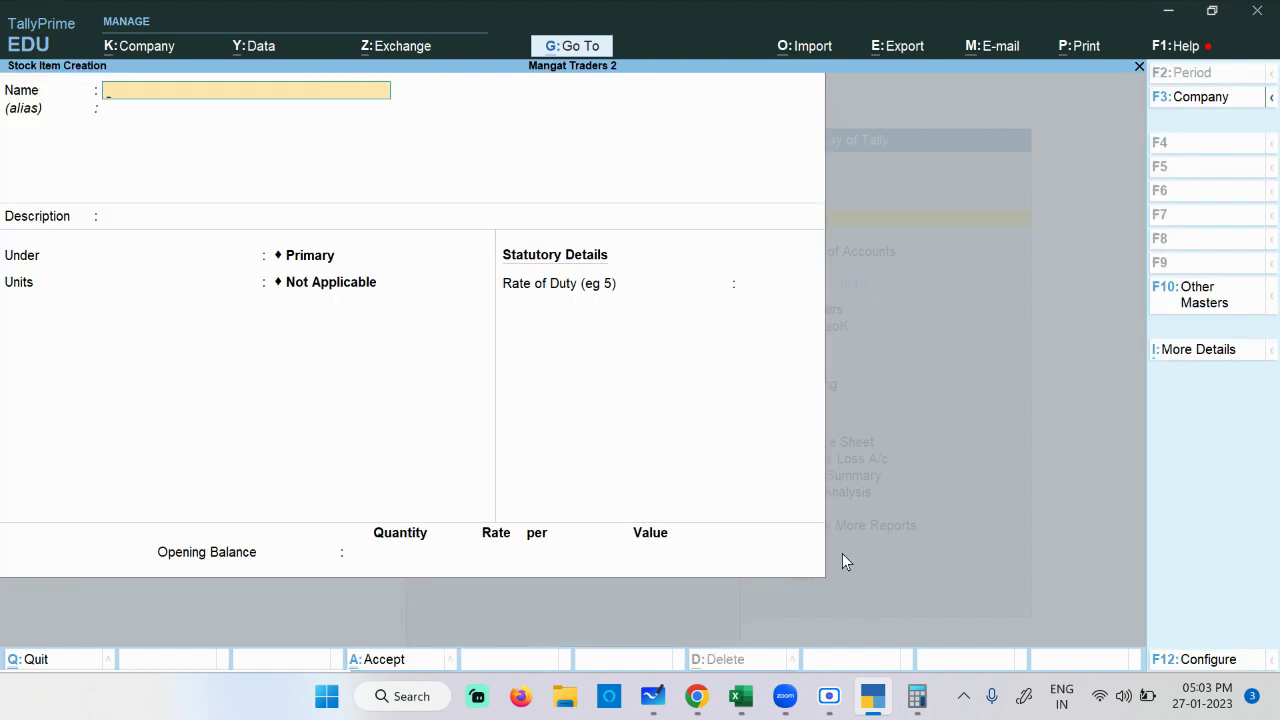
Step: Name the new stock item T Shirts, leaving its alias and description empty
text(T)
text( Sha)
text(r)
key(BackSpace)
key(BackSpace)
key(BackSpace)
text(hirts)
key(Return)
key(Return)
key(Return)
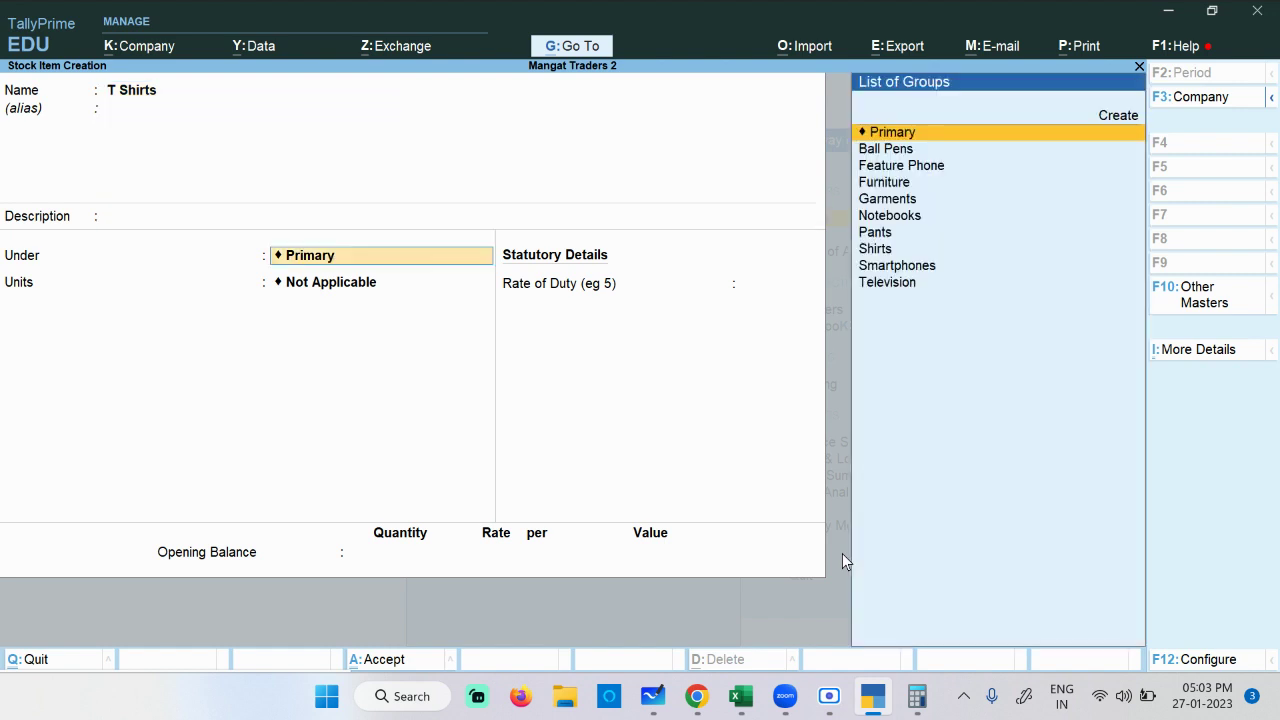
Step: Place the T Shirts stock item under the Shirts stock group
key(Down)
key(Down)
key(Down)
key(Down)
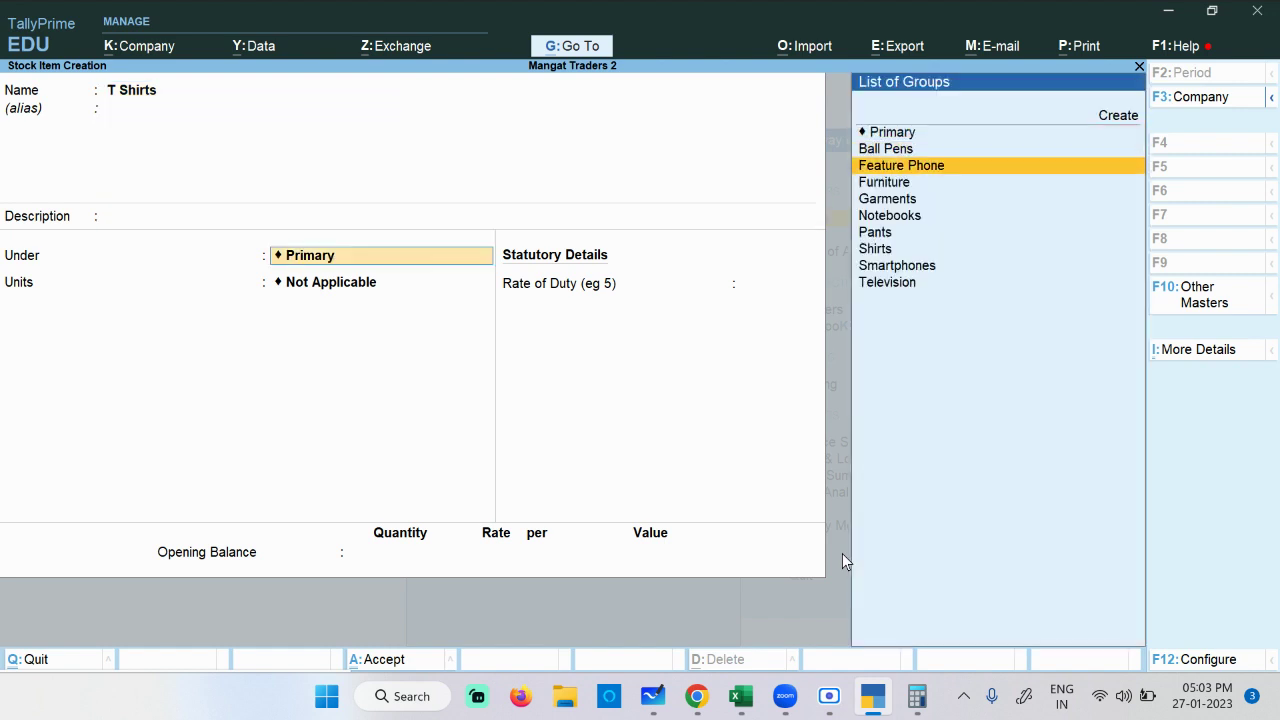
key(Down)
key(Down)
key(Down)
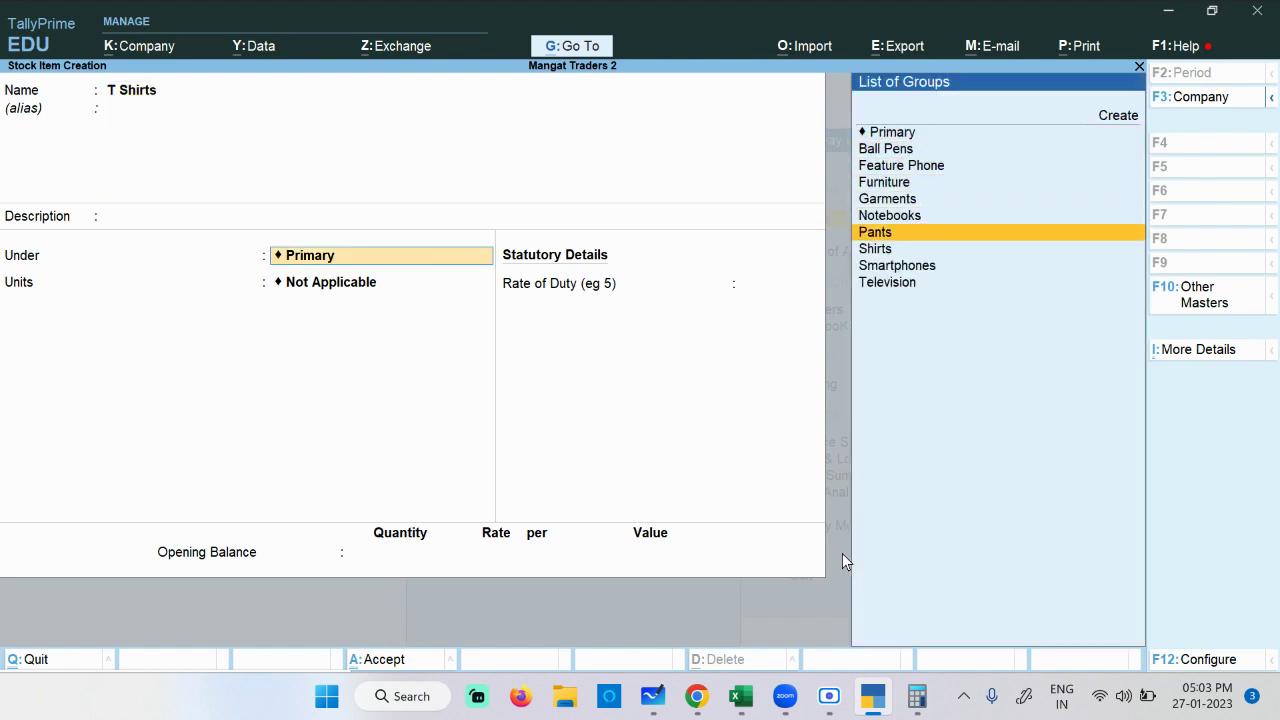
key(Up)
key(Down)
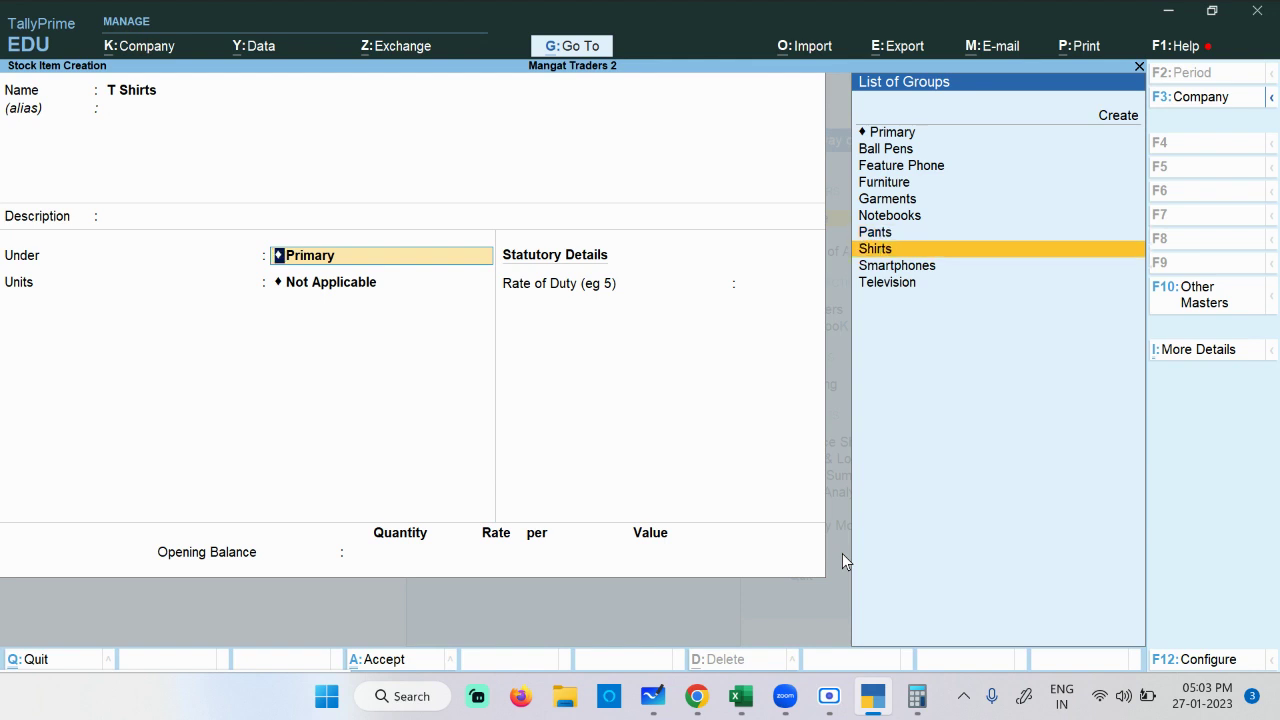
key(Return)
Step: Set the T Shirts unit to pcs and keep the alternate unit as Not Applicable
key(Down)
key(Down)
key(Down)
key(Down)
key(Down)
key(Down)
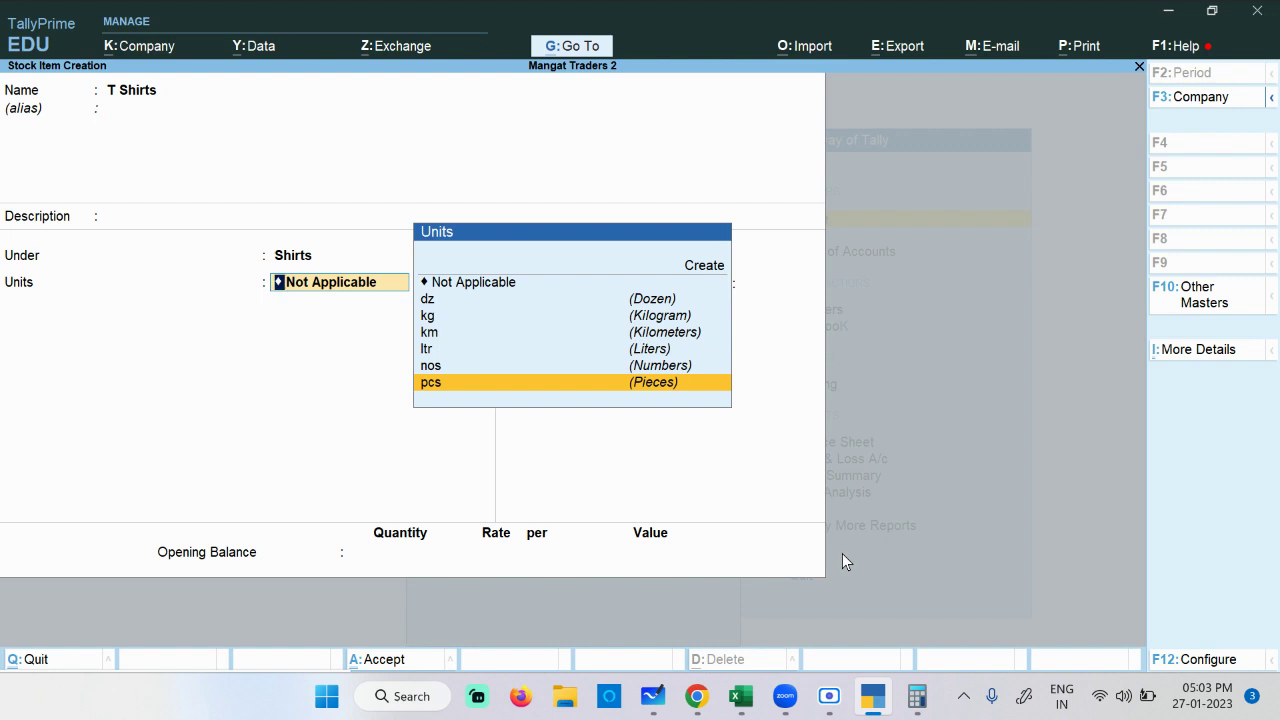
key(Return)
key(Return)
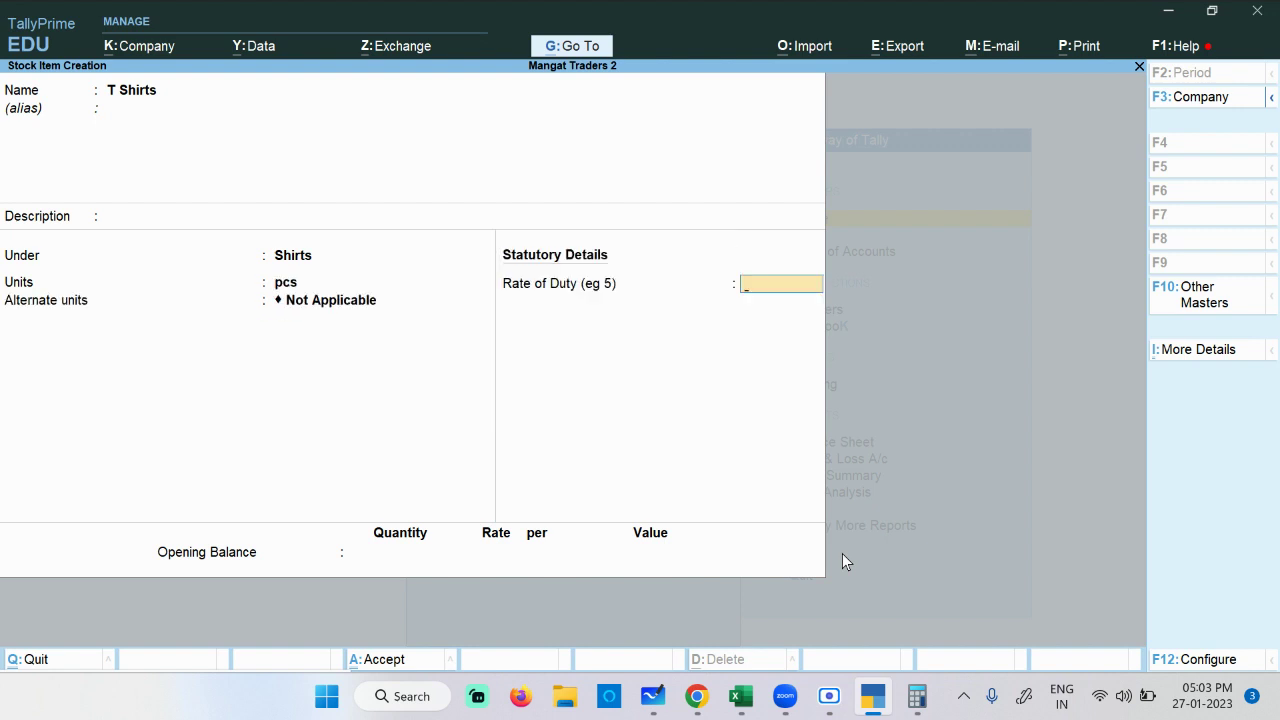
Step: Save the T Shirts stock item with no rate of duty and no opening balance
key(Return)
key(Return)
key(Return)
Step: Name the new stock item Casual Shirts, leaving its alias and description empty
text(Casual Shirts)
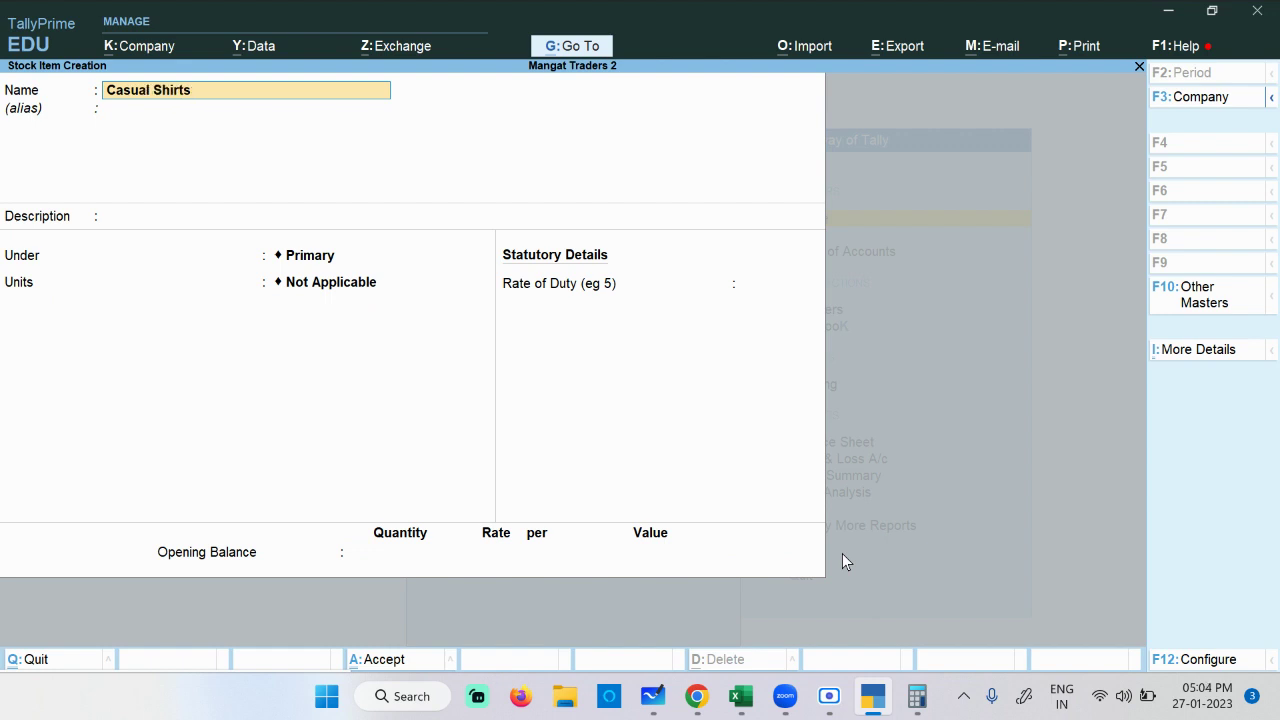
key(Return)
key(Return)
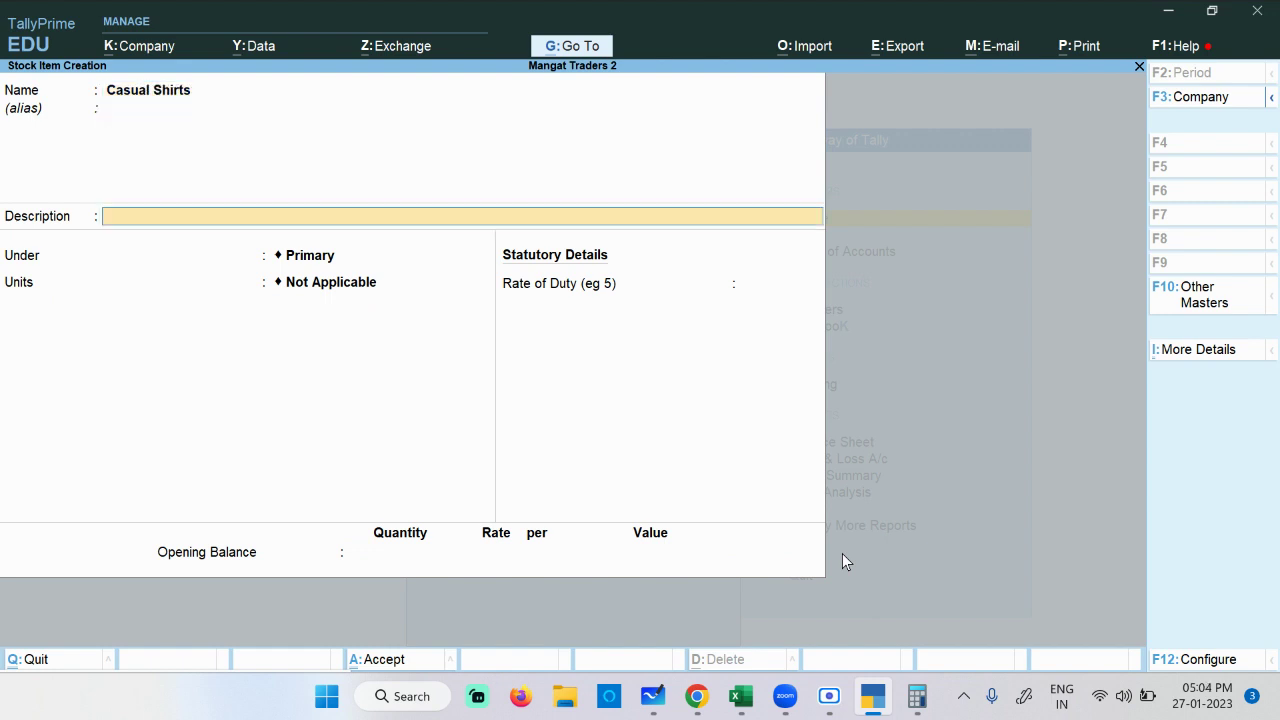
key(Return)
Step: Place the Casual Shirts stock item under the Shirts stock group
key(Down)
key(Down)
key(Down)
key(Down)
key(Down)
key(Down)
key(Down)
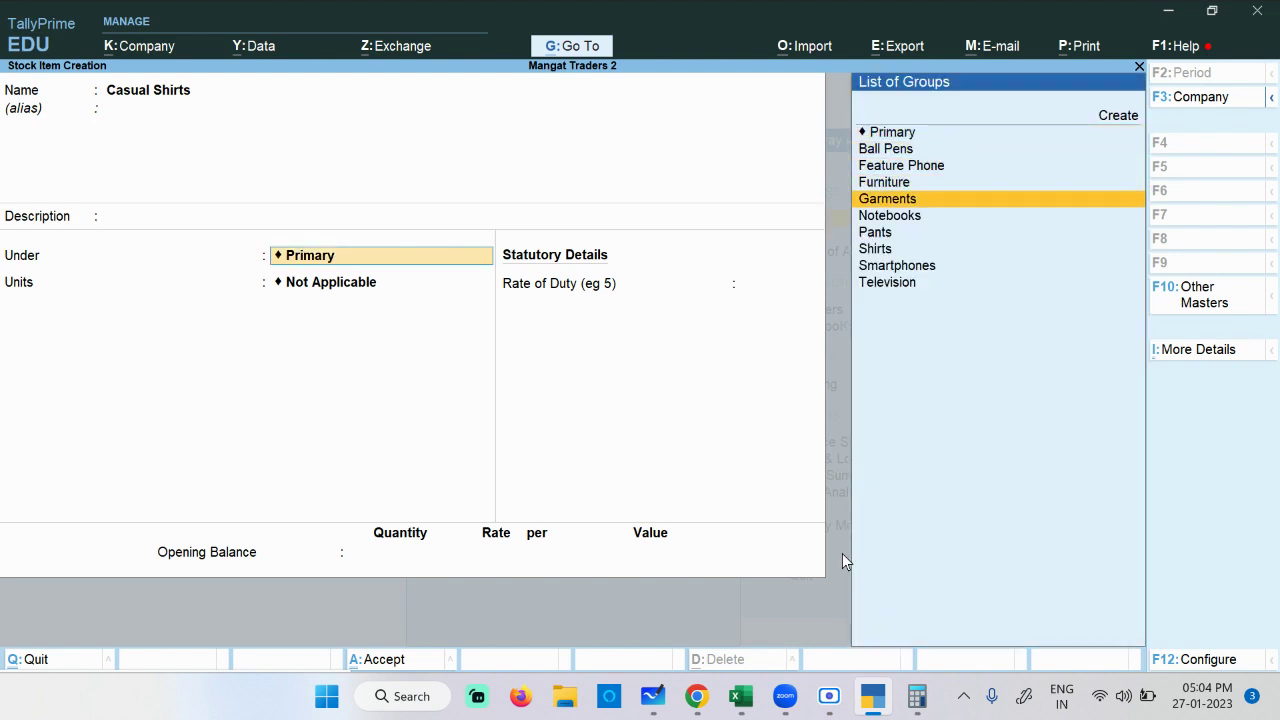
key(Return)
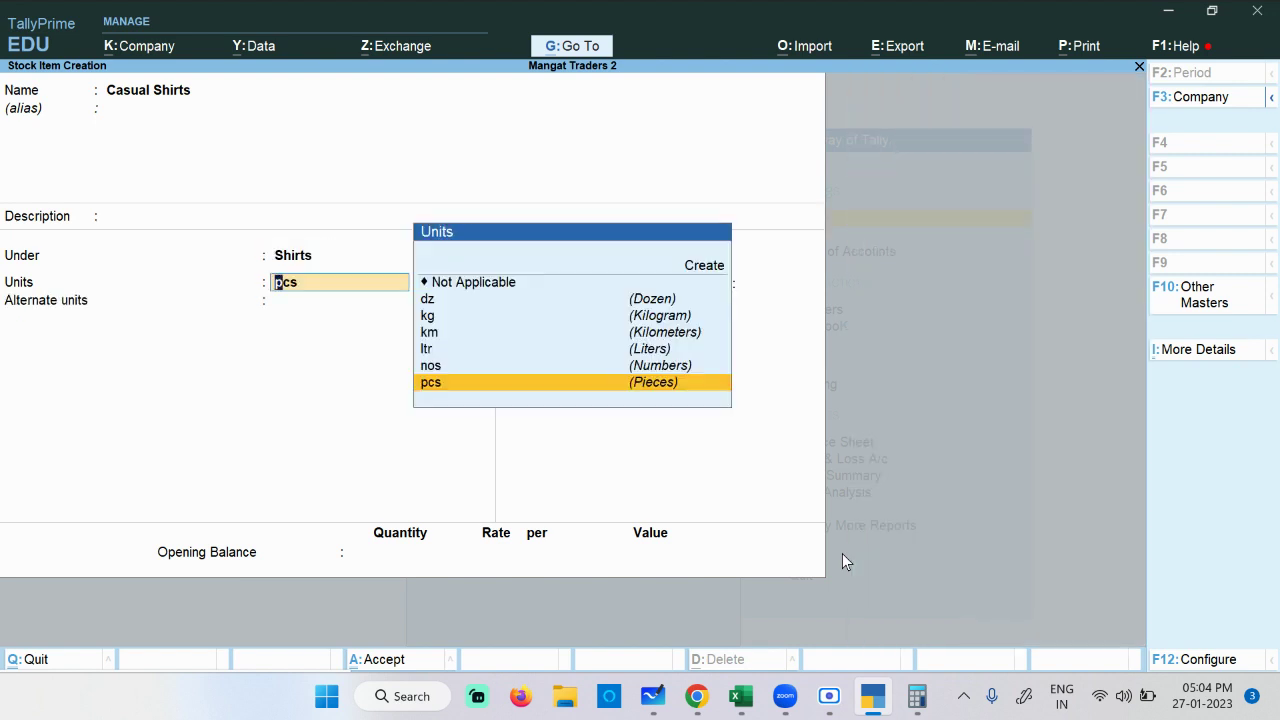
Step: Set the Casual Shirts unit to pcs without an alternate unit, and save the item with no duty rate or opening balance
key(Return)
key(Return)
key(Return)
key(Return)
key(Return)
Step: Name the next stock item Formal Shirts, leaving its alias and description empty
text(Formal Shirt)
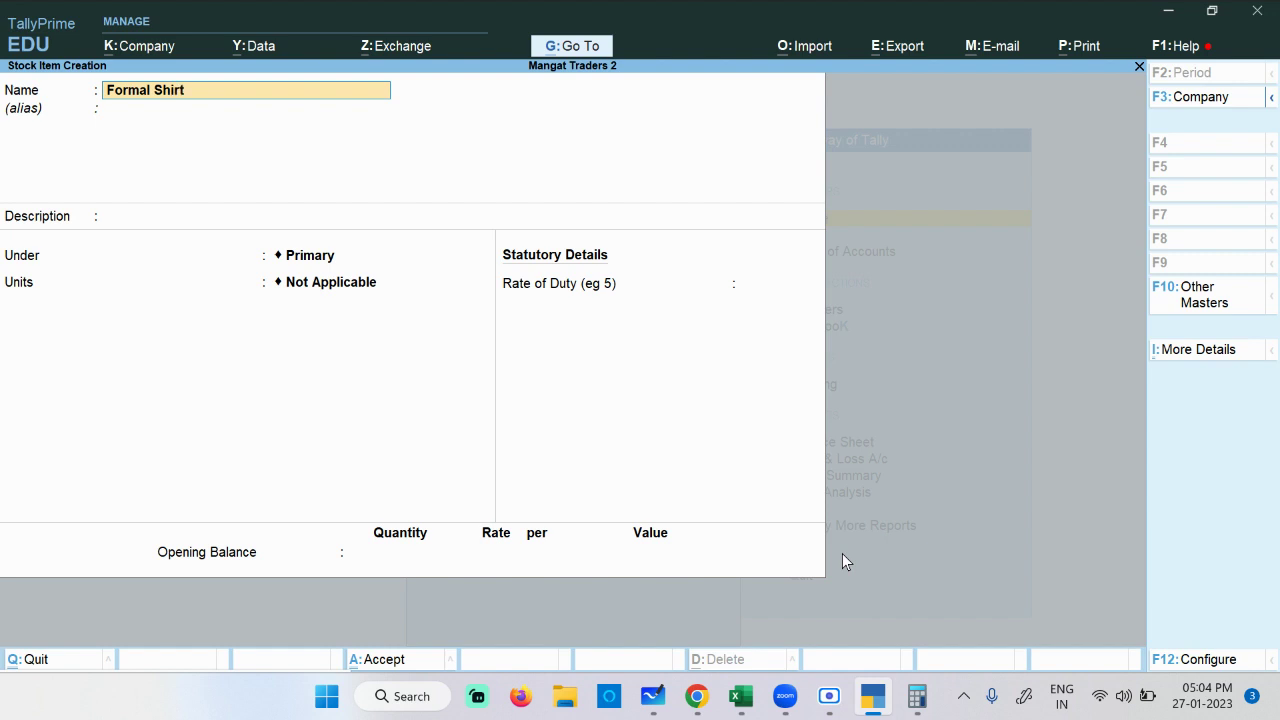
text(s)
key(Return)
key(Return)
key(Return)
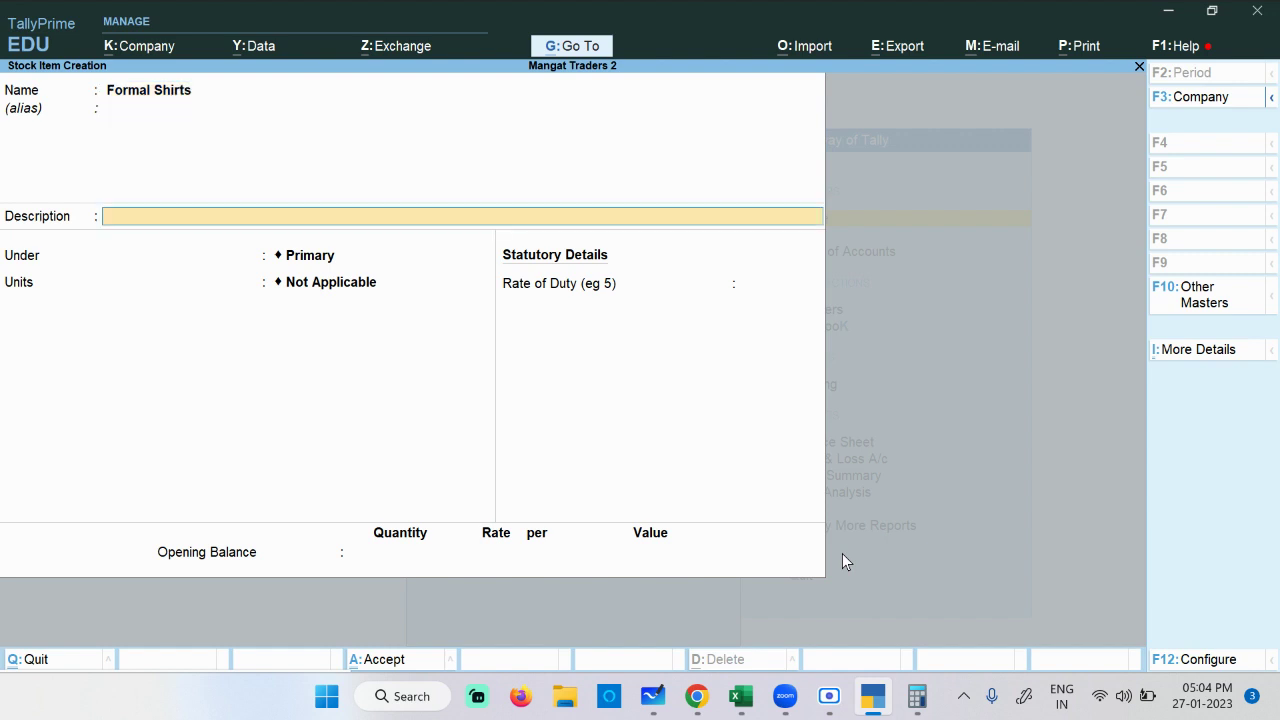
Step: Place the Formal Shirts stock item under the Shirts stock group
key(Down)
key(Down)
key(Down)
key(Down)
key(Down)
key(Down)
key(Down)
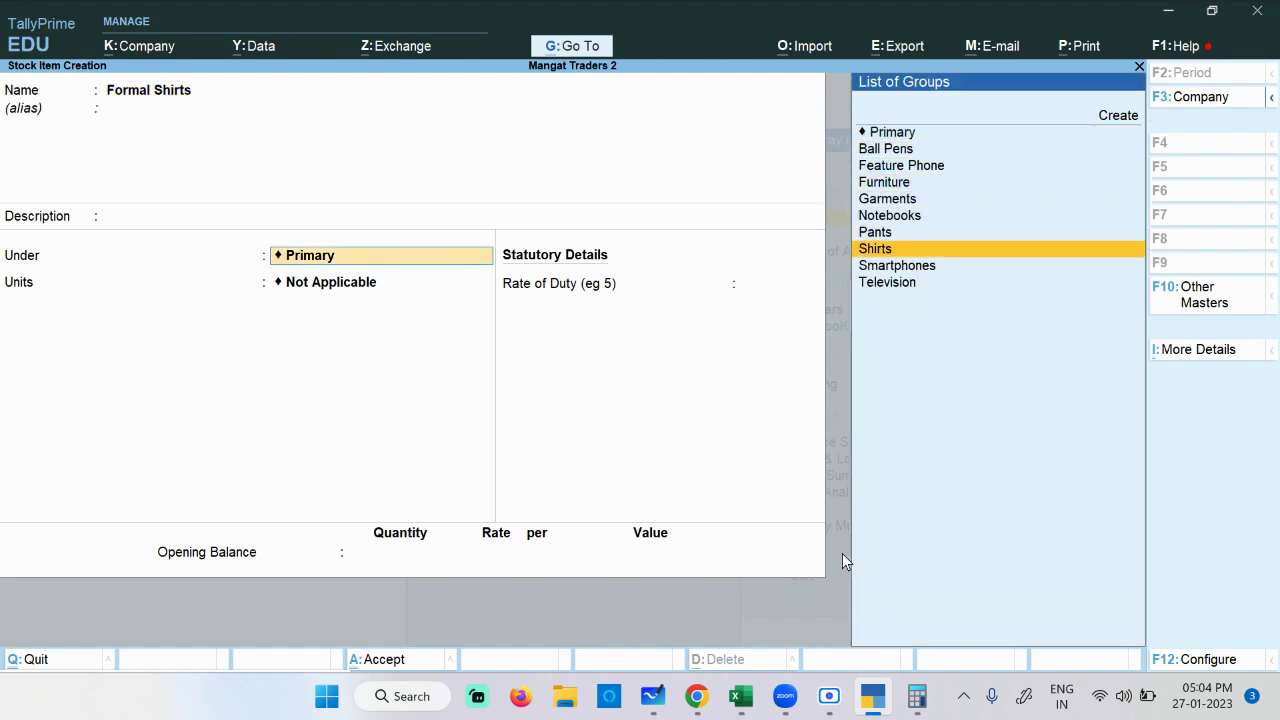
key(Return)
Step: Set the Formal Shirts unit to pcs and keep the alternate unit as Not Applicable
key(Down)
key(Down)
key(Down)
key(Down)
key(Down)
key(Down)
key(Return)
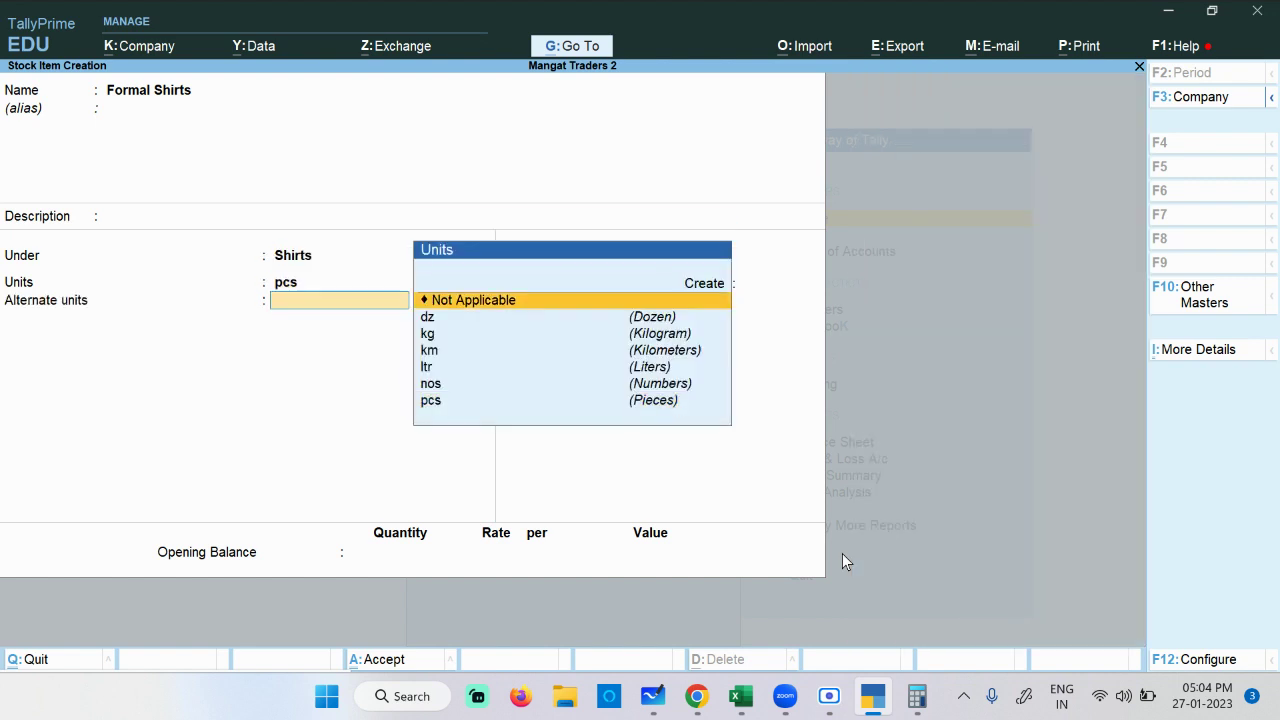
key(Return)
Step: Save the Formal Shirts stock item with no rate of duty and no opening balance
key(Return)
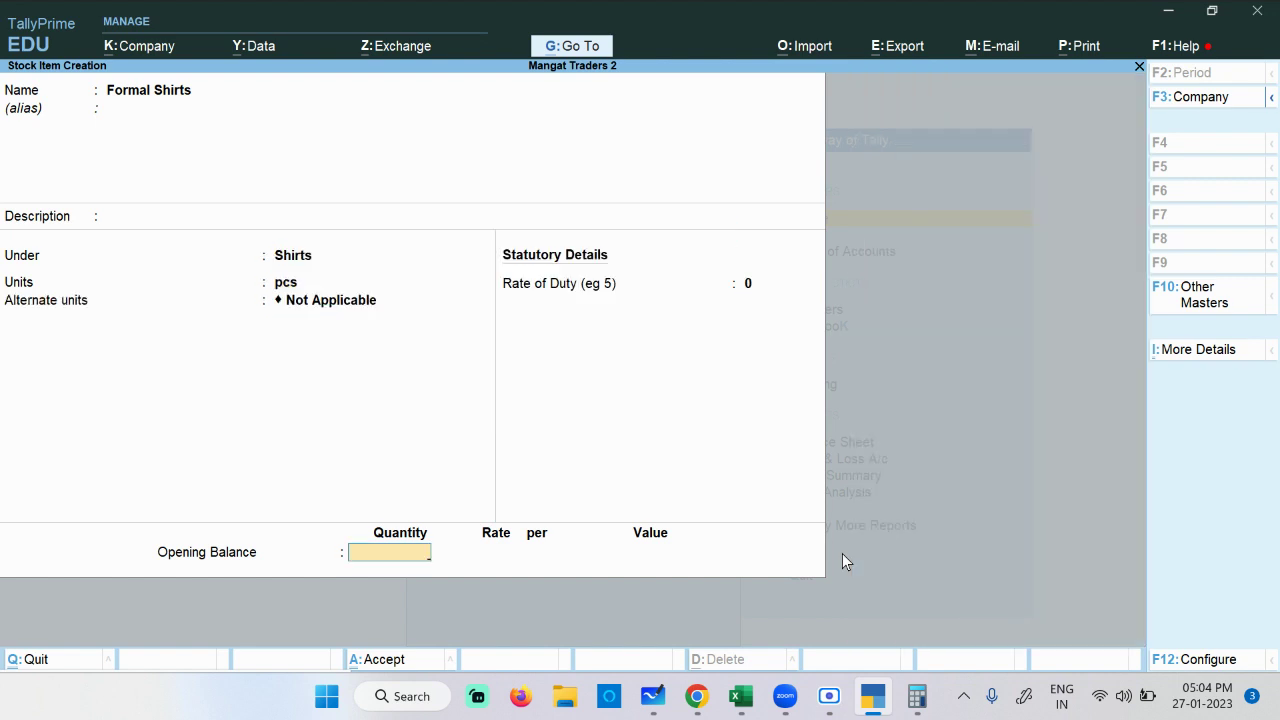
key(Return)
key(Return)
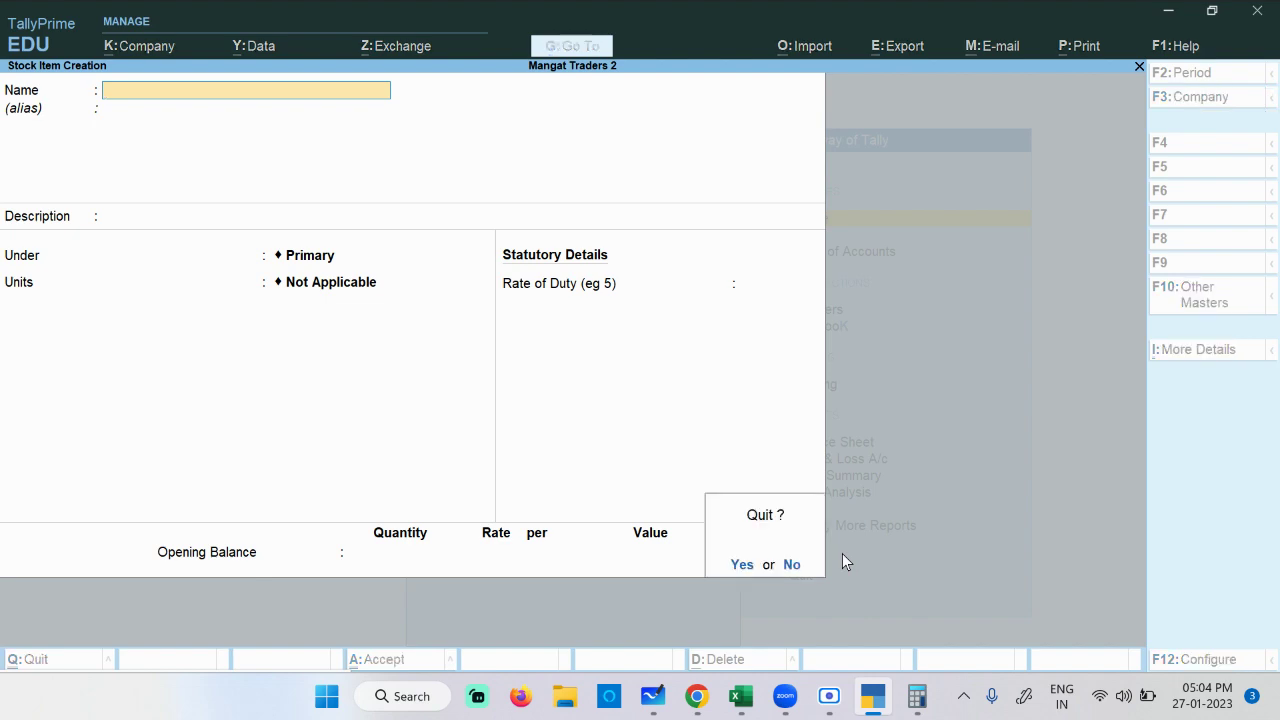
Step: Leave stock item creation, return to the Gateway of Tally and open a new purchase voucher
key(Escape)
key(Escape)
key(Escape)
key(Escape)
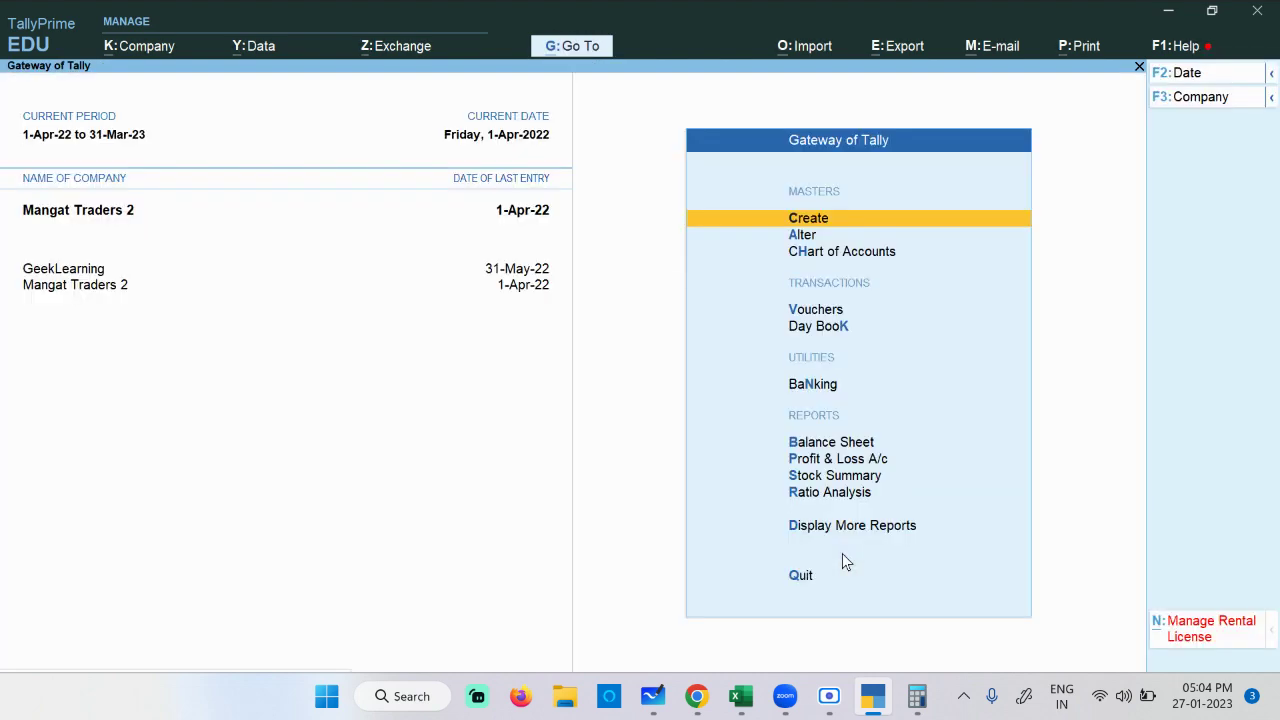
click(812, 312)
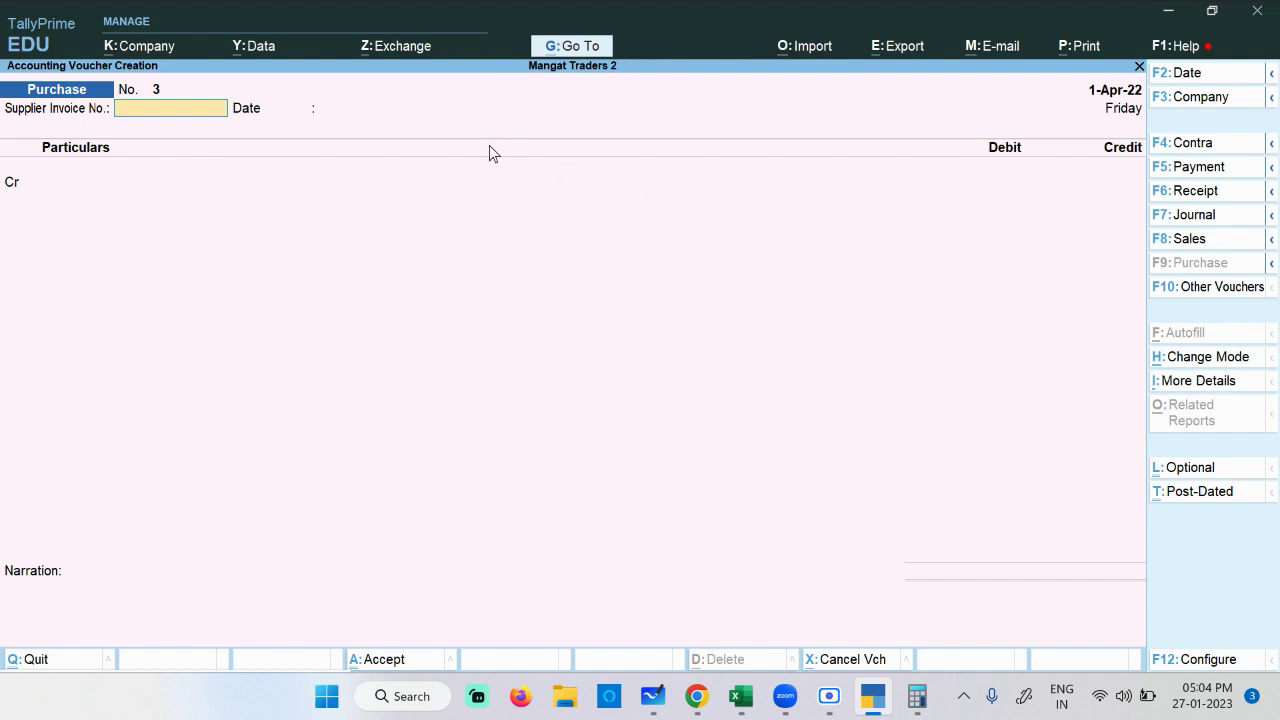
Step: Leave the supplier invoice number blank, check the Sita Sons purchase in the Chrome PDF, and credit Sita Sons with 40,000 in TallyPrime
key(Return)
key(Return)
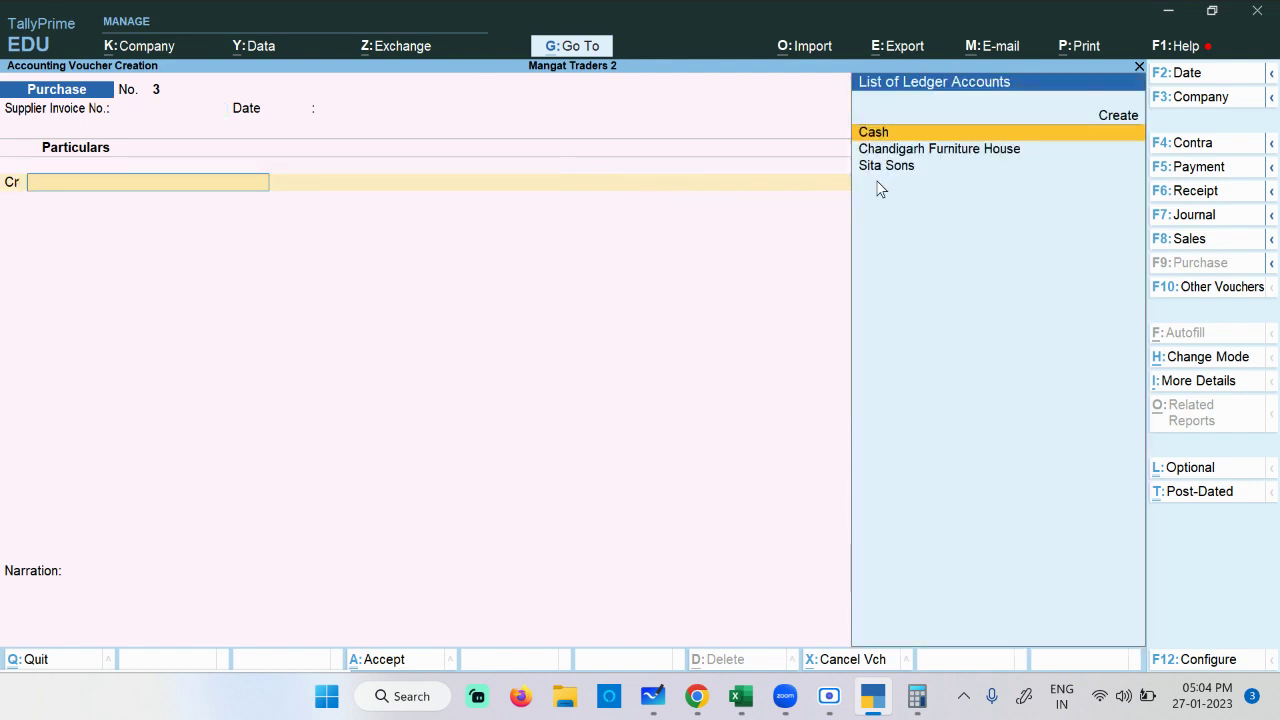
click(893, 169)
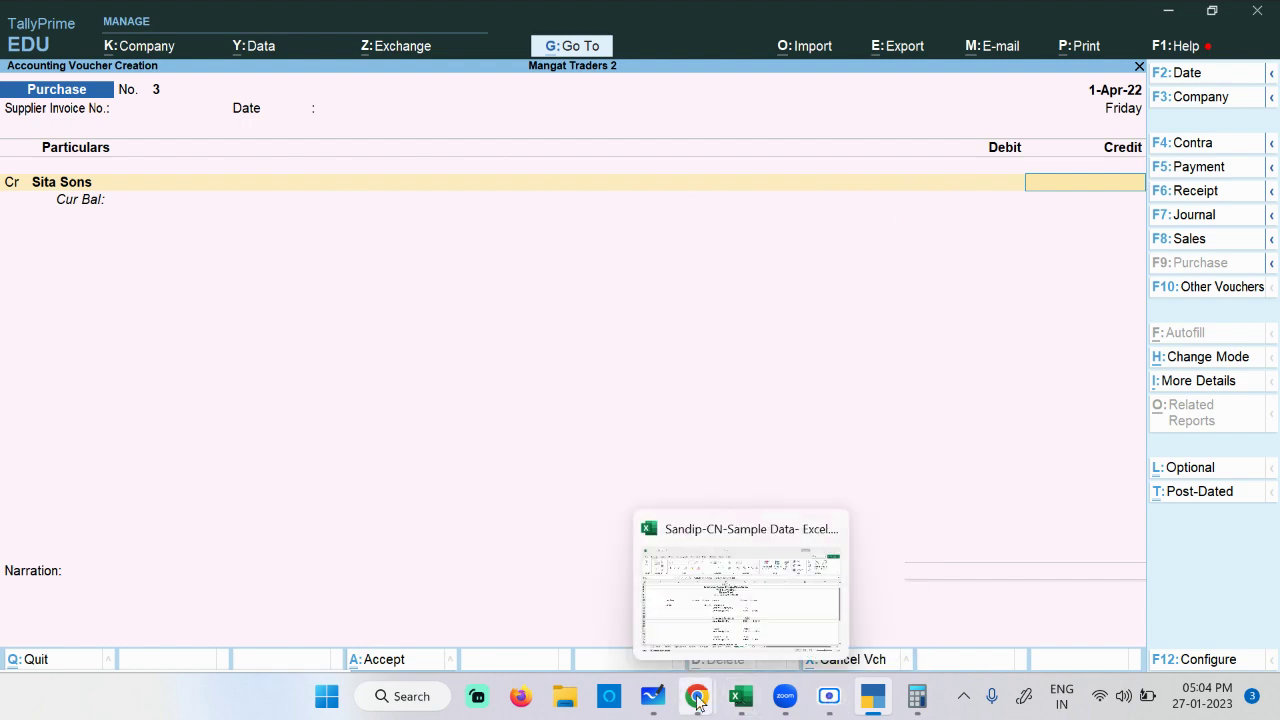
mouse_move(697, 696)
click(527, 601)
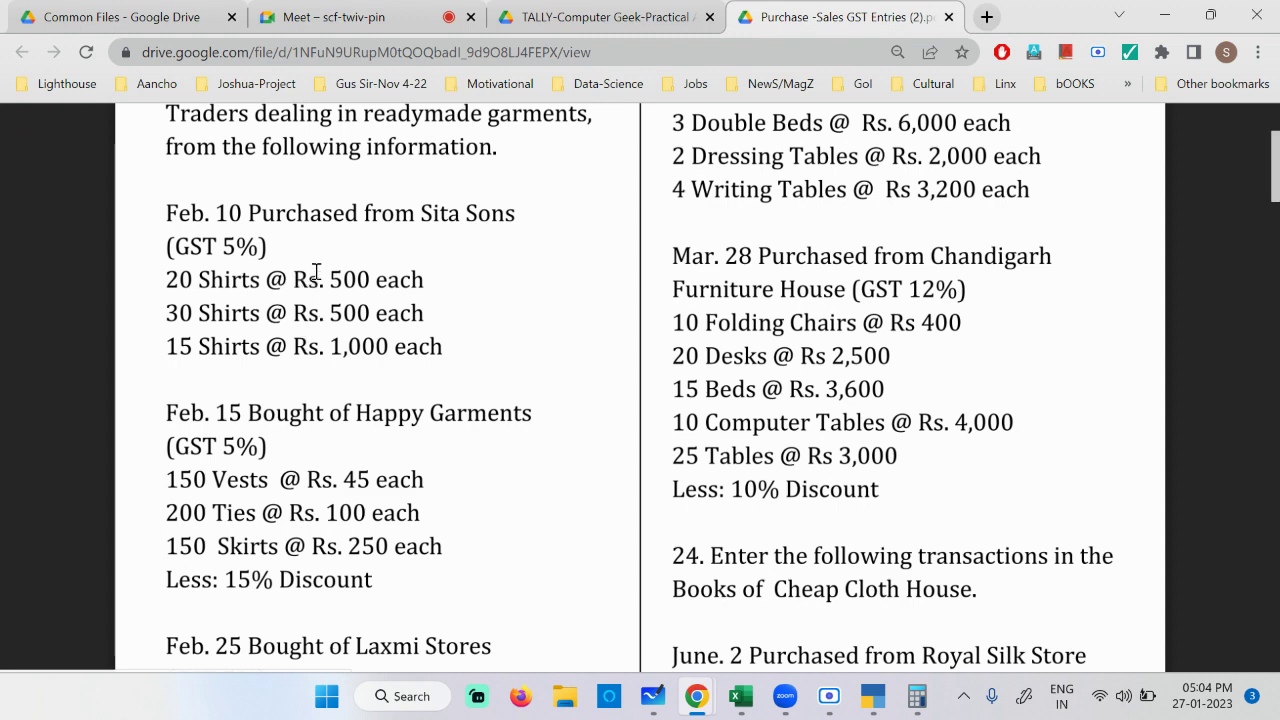
click(878, 628)
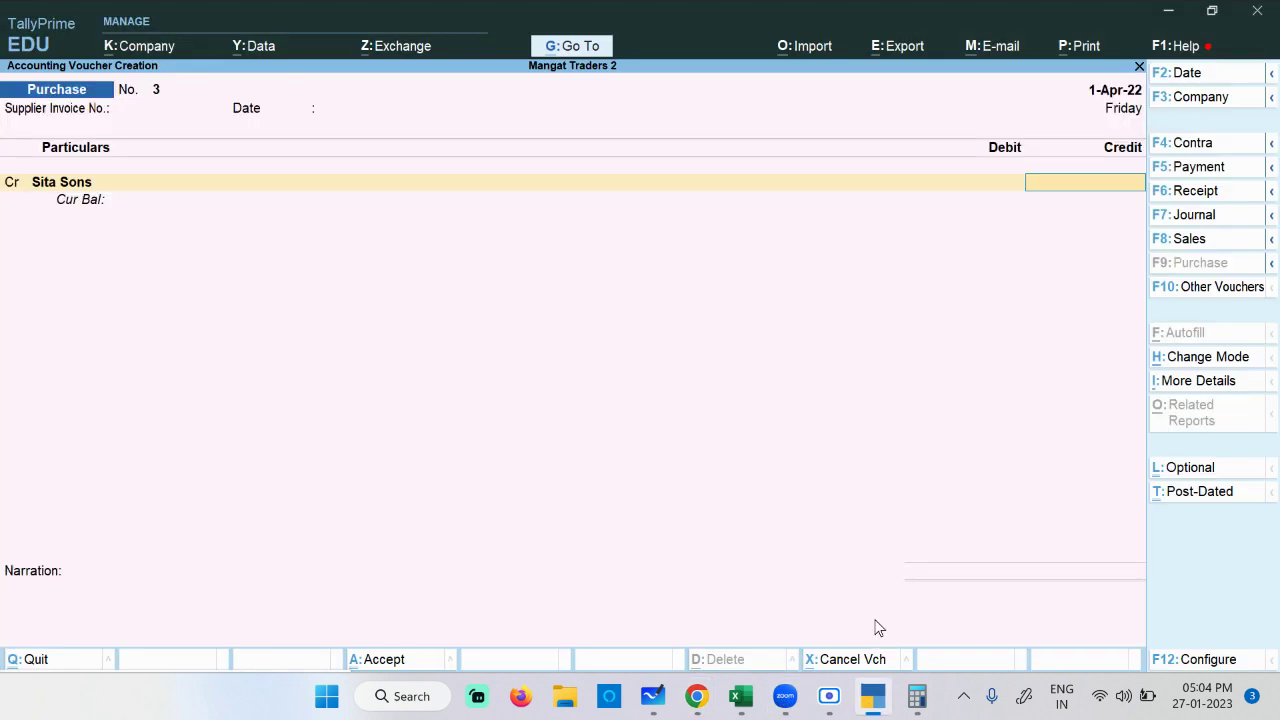
text(40000)
key(Return)
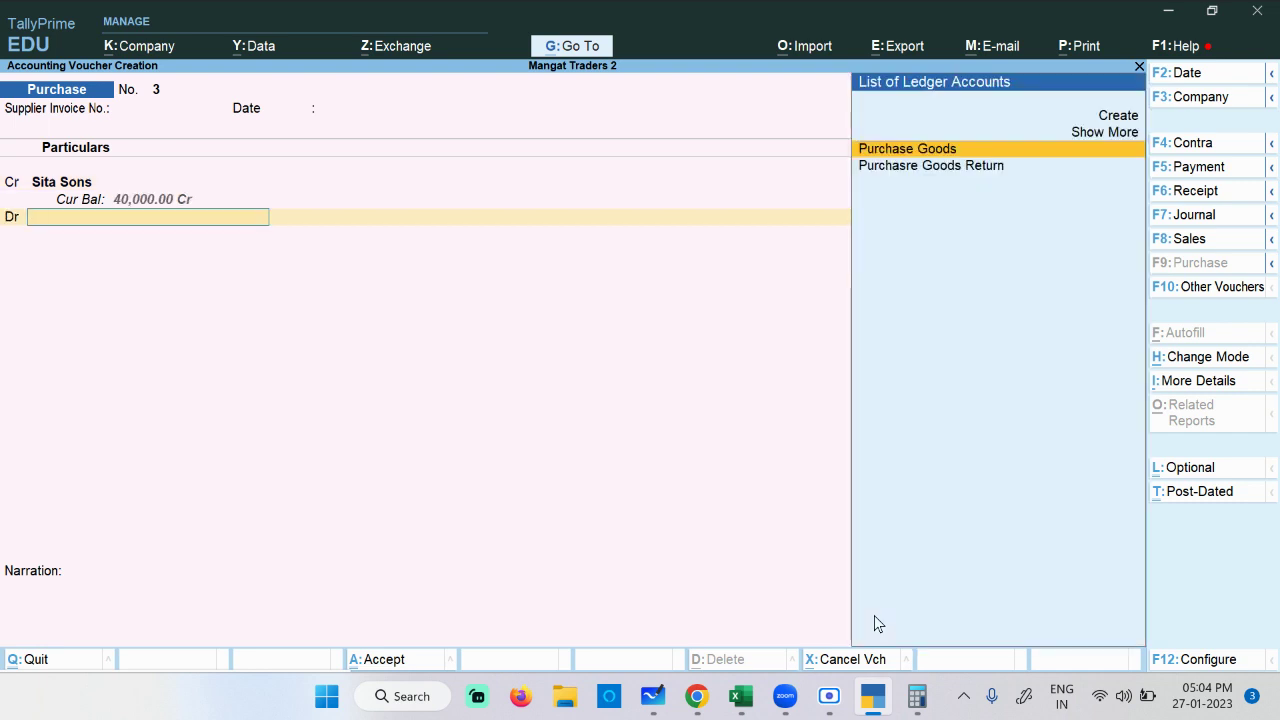
Step: Debit Purchase Goods and choose T Shirts as its first inventory item with tracking number 3
key(Return)
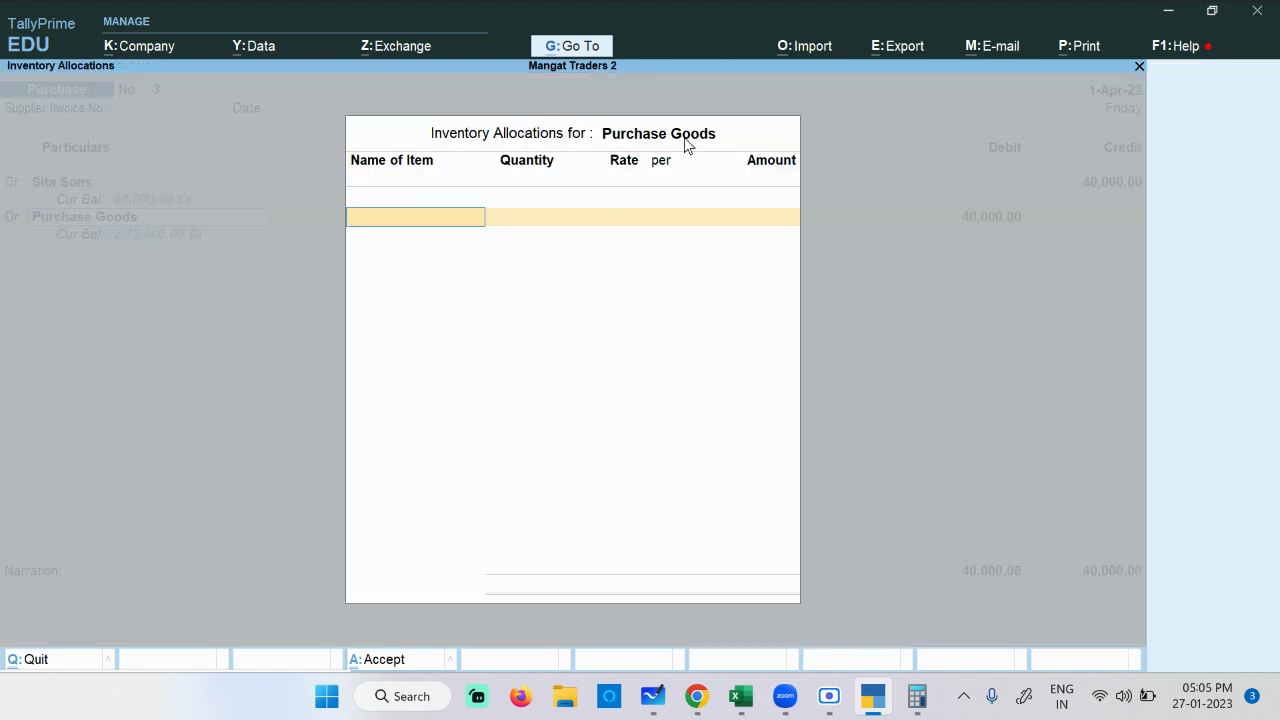
click(407, 342)
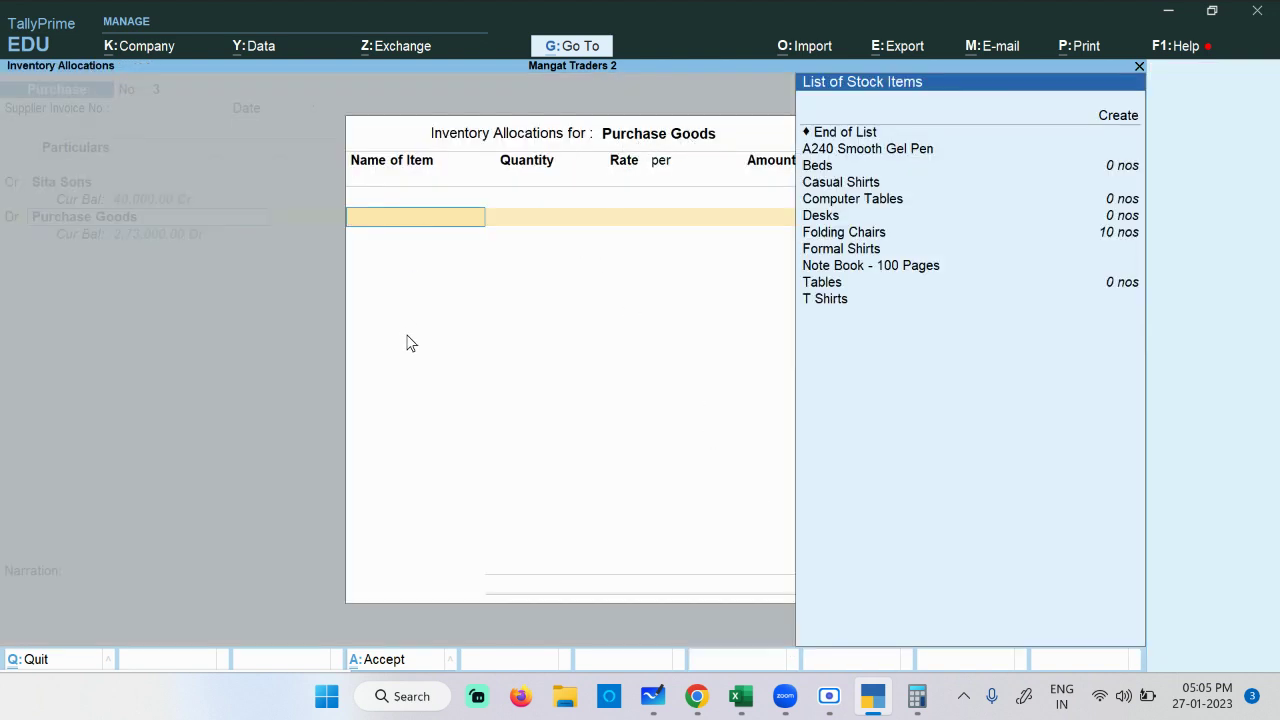
key(Down)
key(Down)
key(Down)
key(Down)
key(Down)
key(Down)
key(Down)
key(Down)
key(Down)
key(Down)
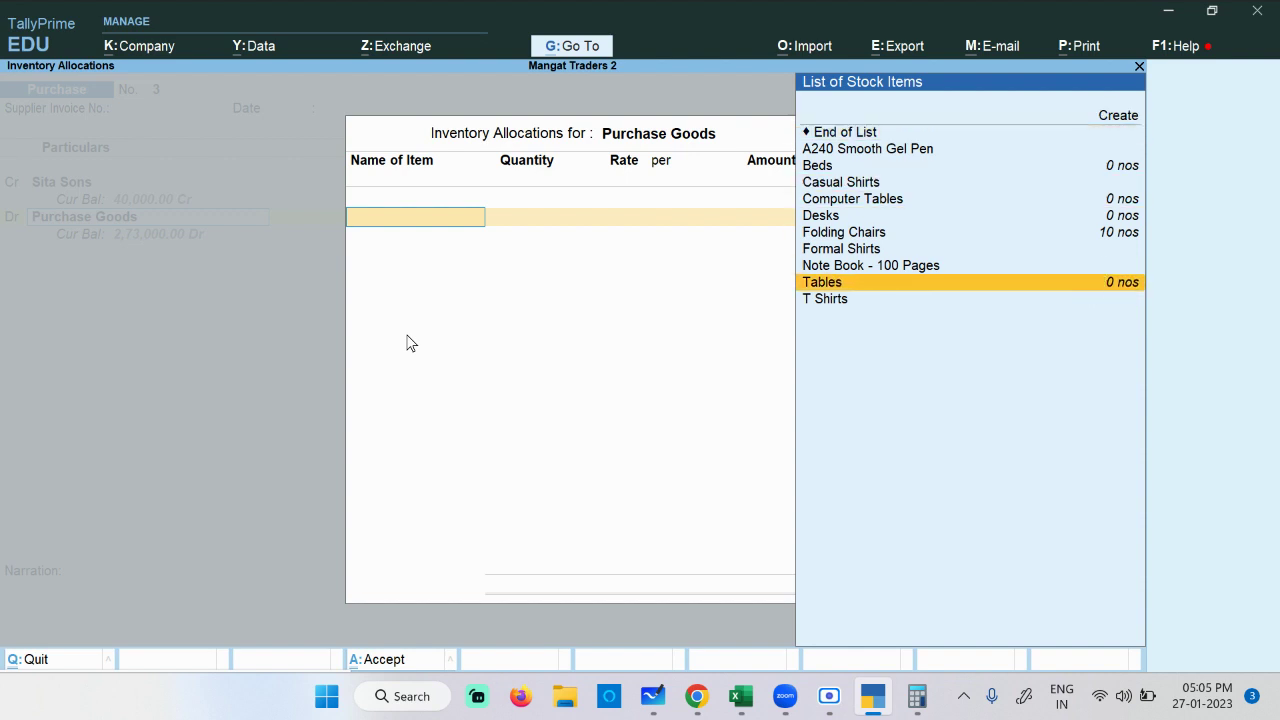
key(Return)
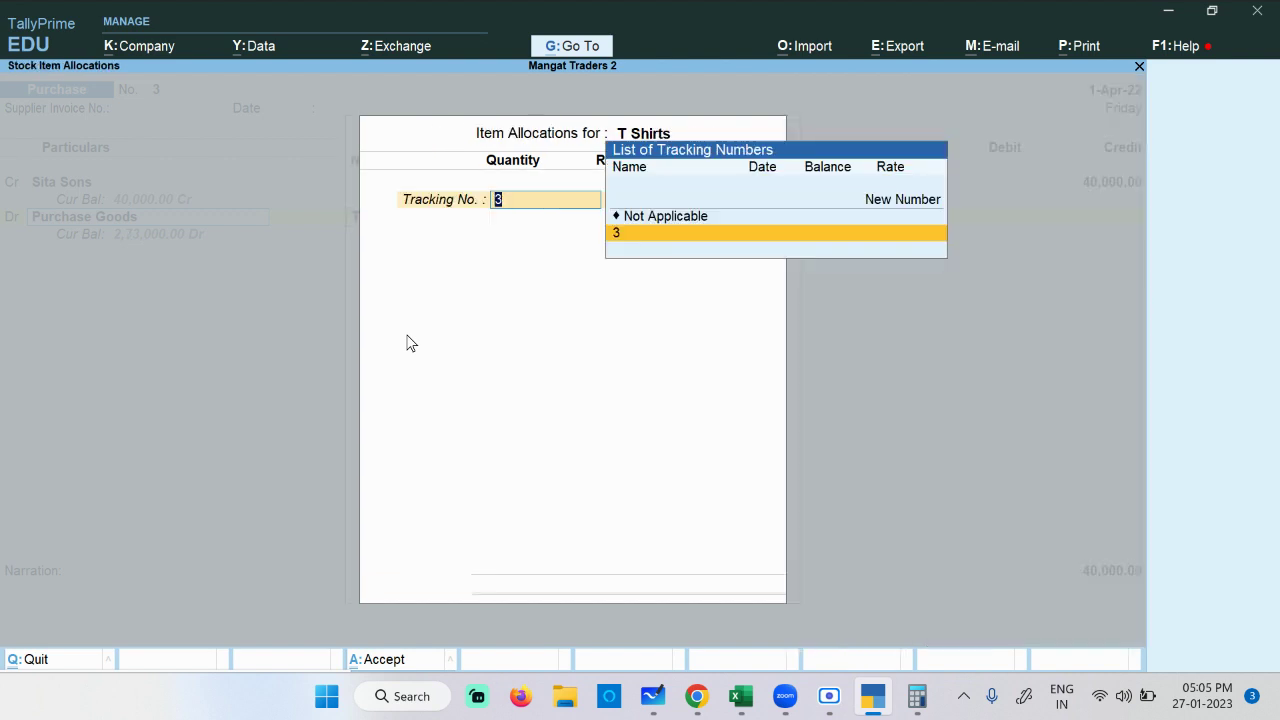
key(Return)
Step: Check the first Sita Sons line in the Chrome PDF and allocate 20 pcs of T Shirts at a rate of 500 in TallyPrime
key(alt+Tab)
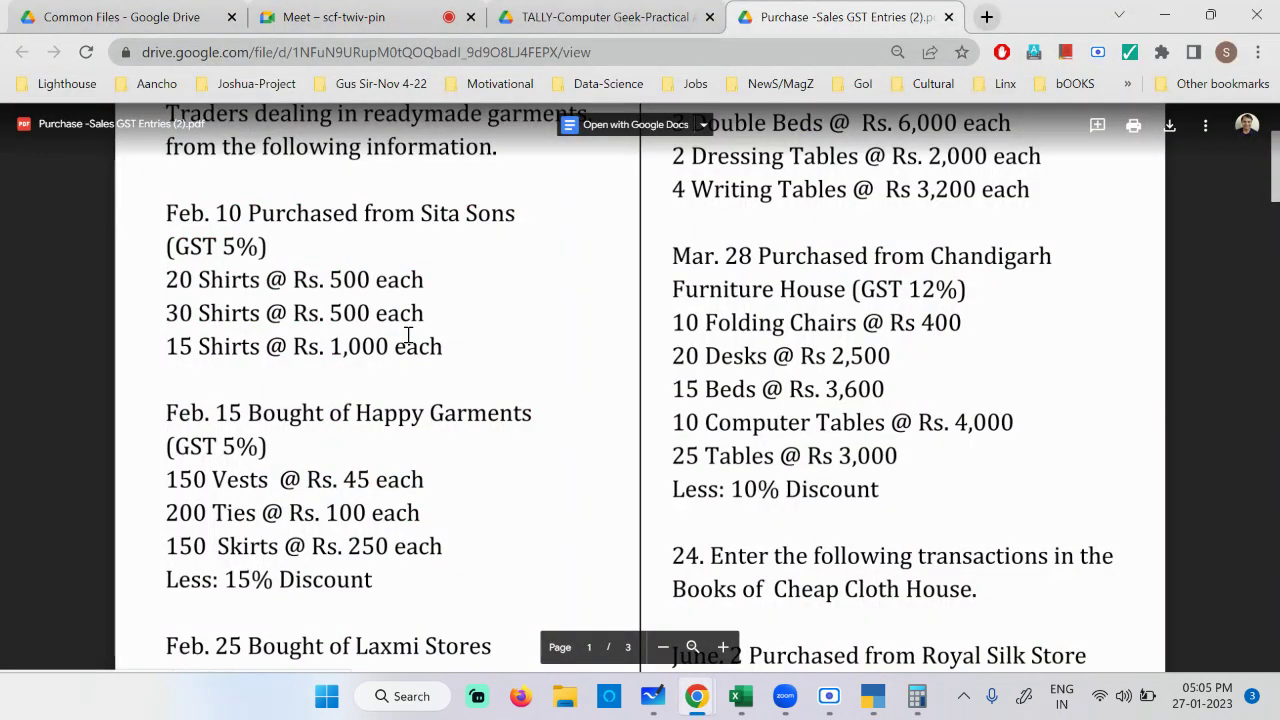
key(alt+Tab)
text(20)
key(Return)
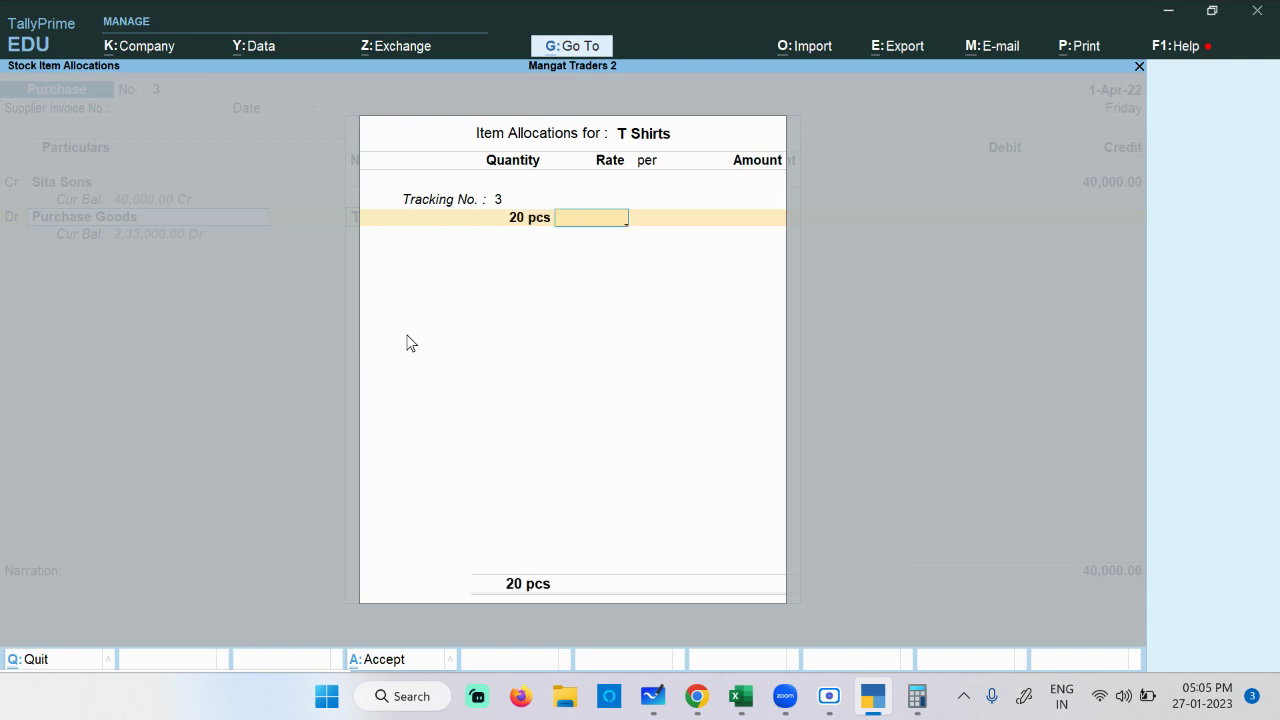
text(500)
key(Return)
key(Return)
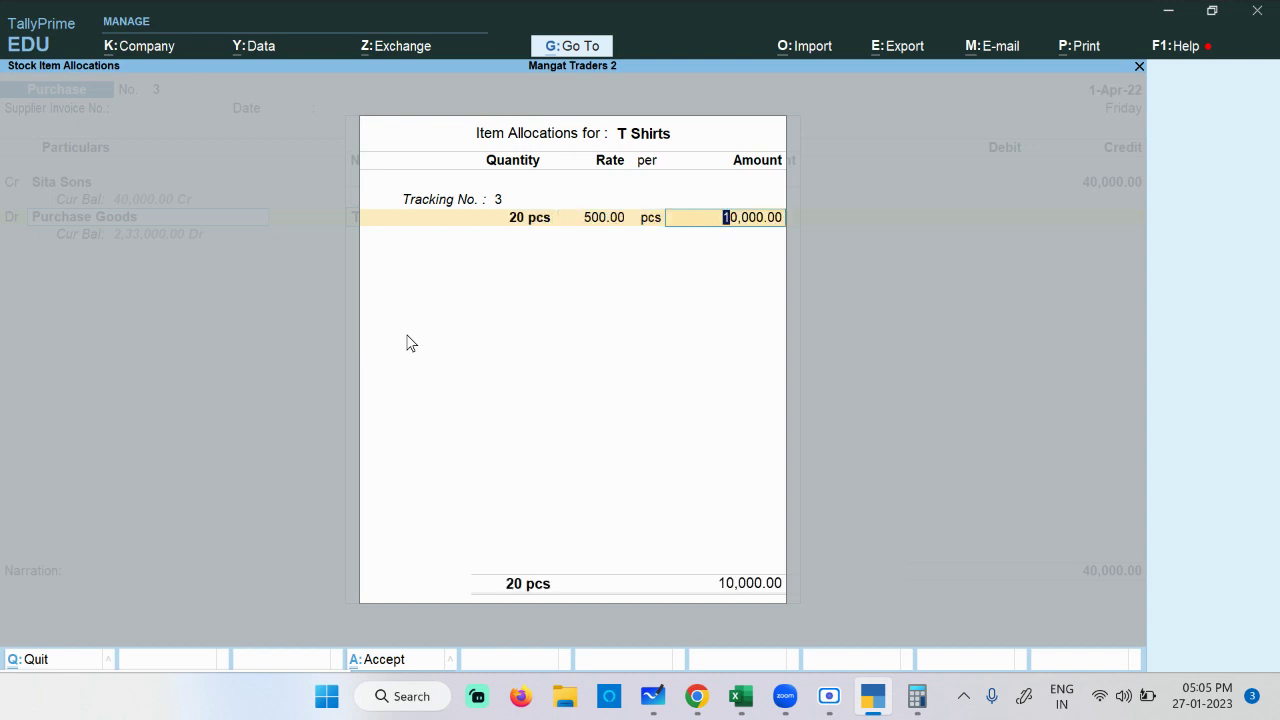
key(Return)
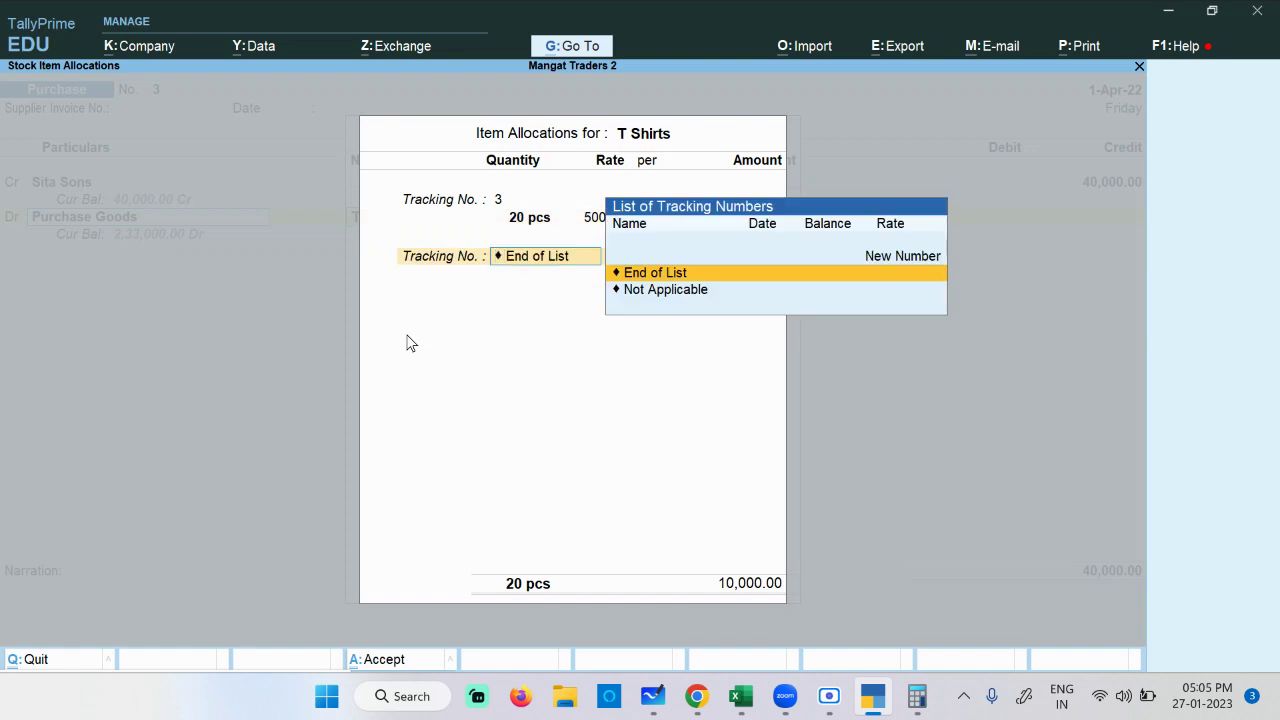
key(Return)
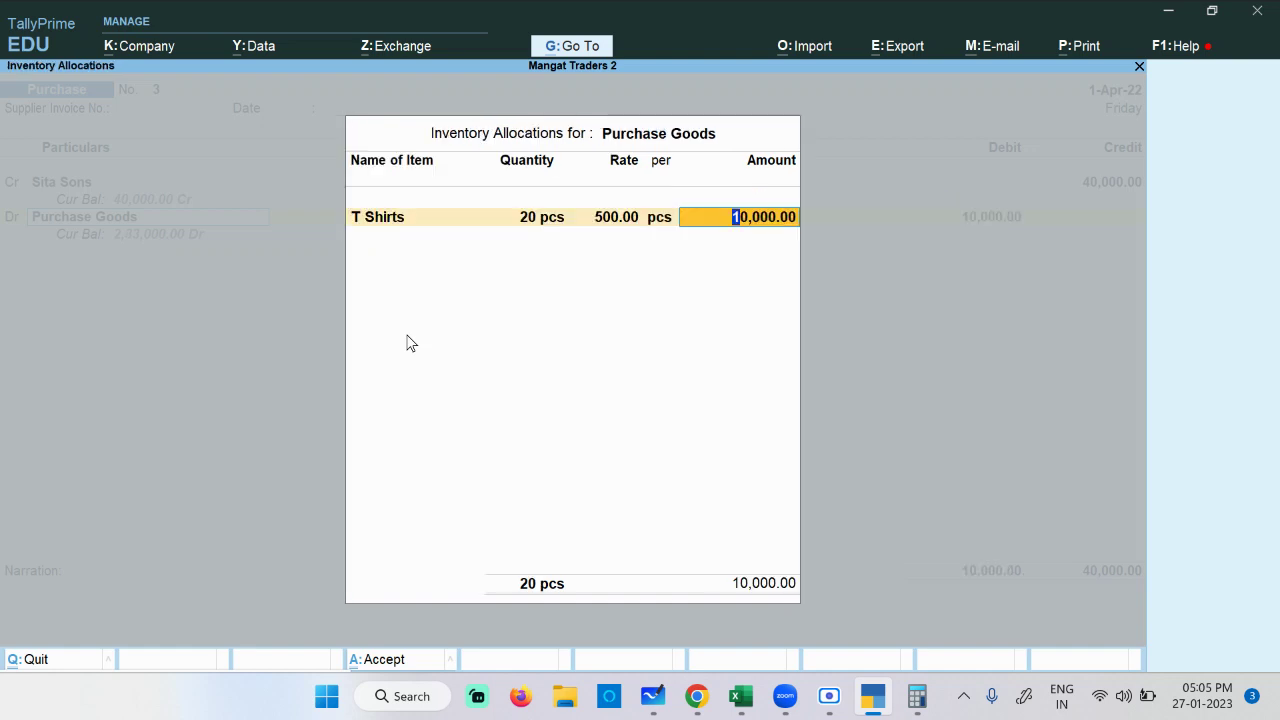
key(Return)
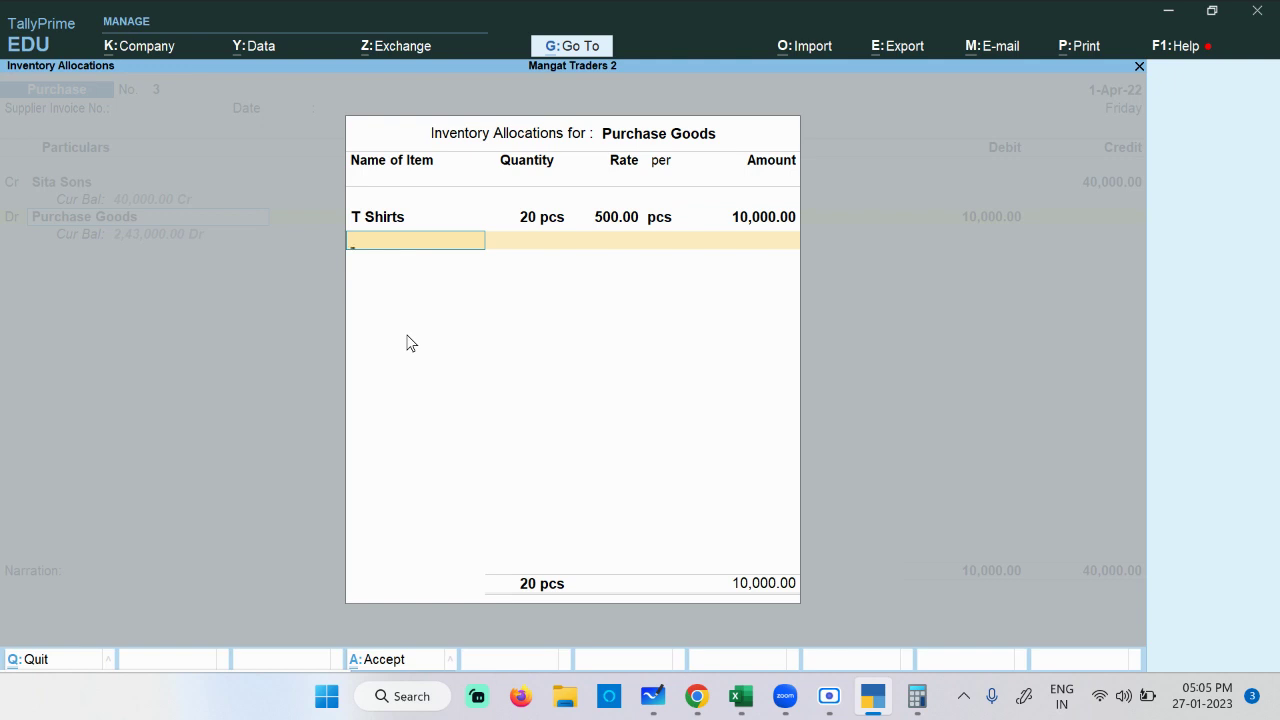
Step: Add Casual Shirts as the second item in the Purchase Goods allocation with tracking number 3
text(C)
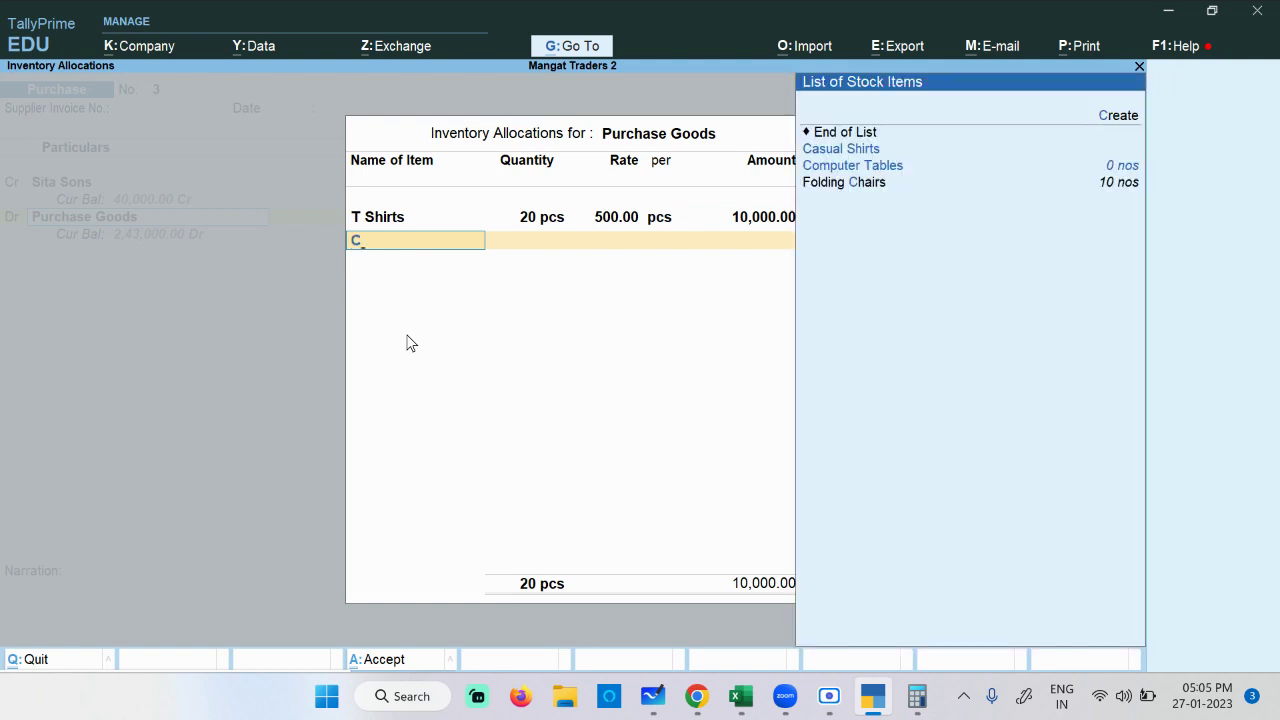
key(Down)
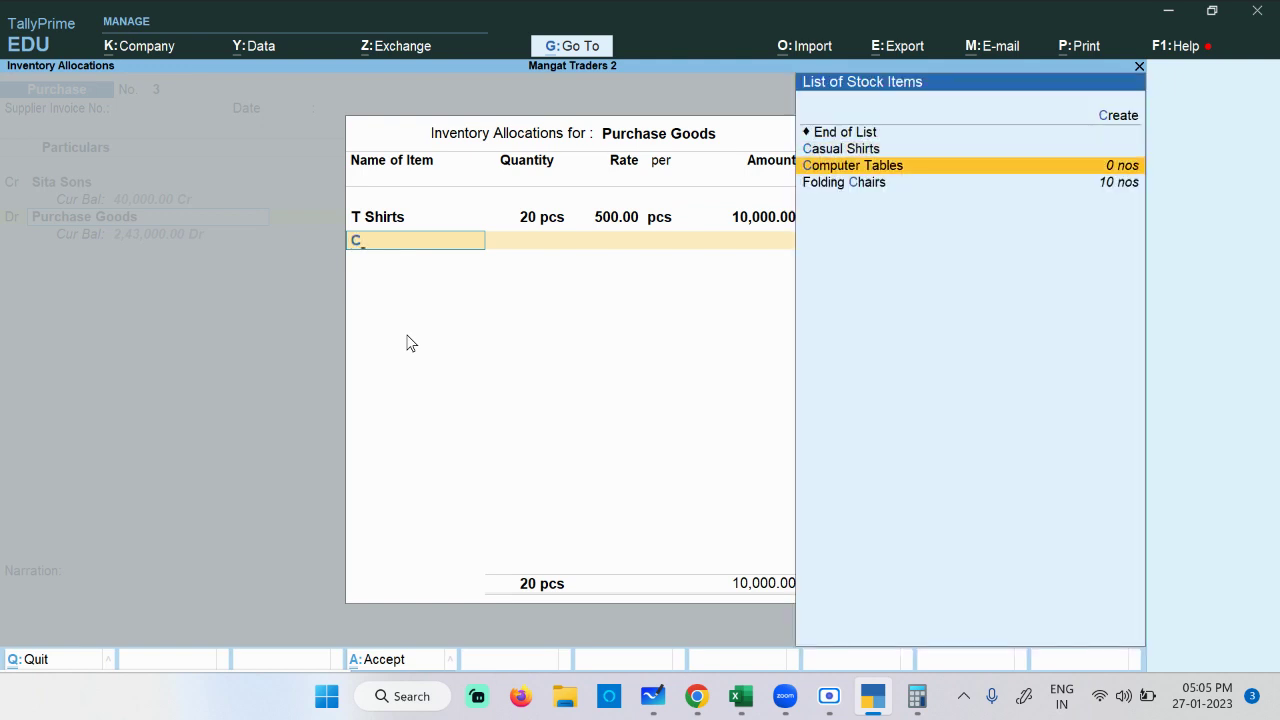
key(Up)
key(Return)
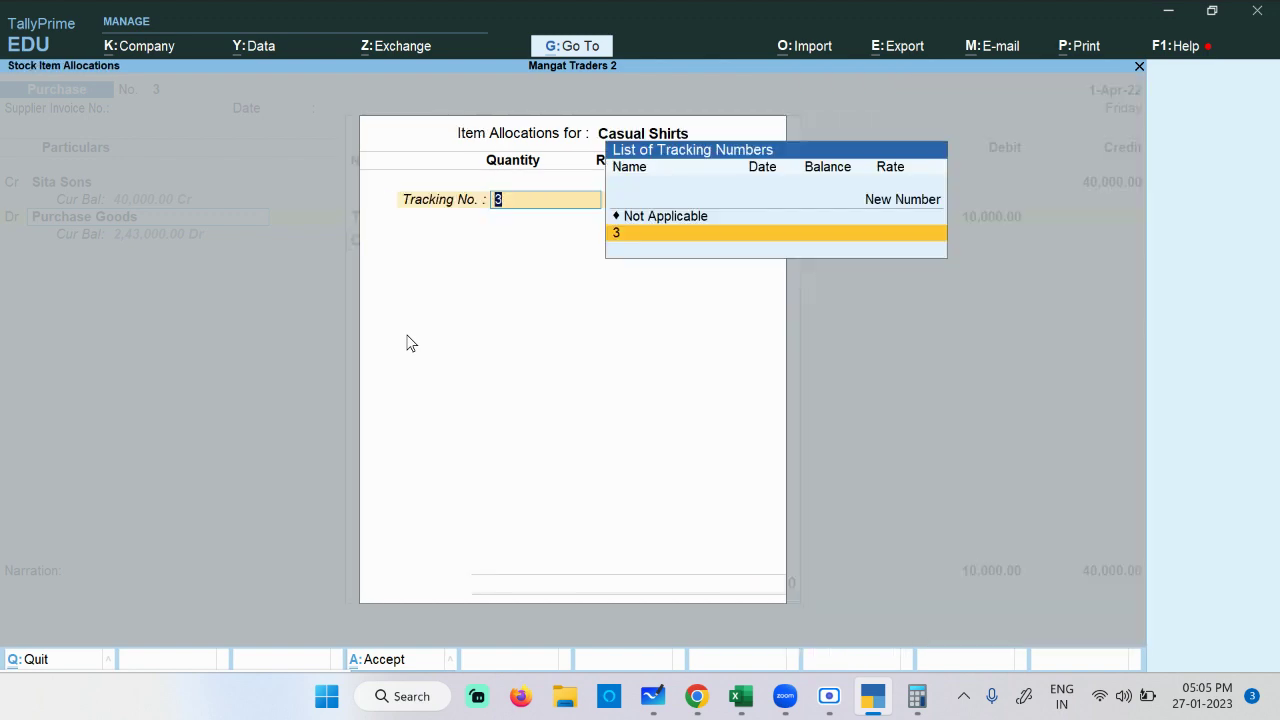
key(Return)
Step: Check the second Sita Sons line in the Chrome PDF and allocate 30 pcs of Casual Shirts at a rate of 500 in TallyPrime
key(alt+Tab)
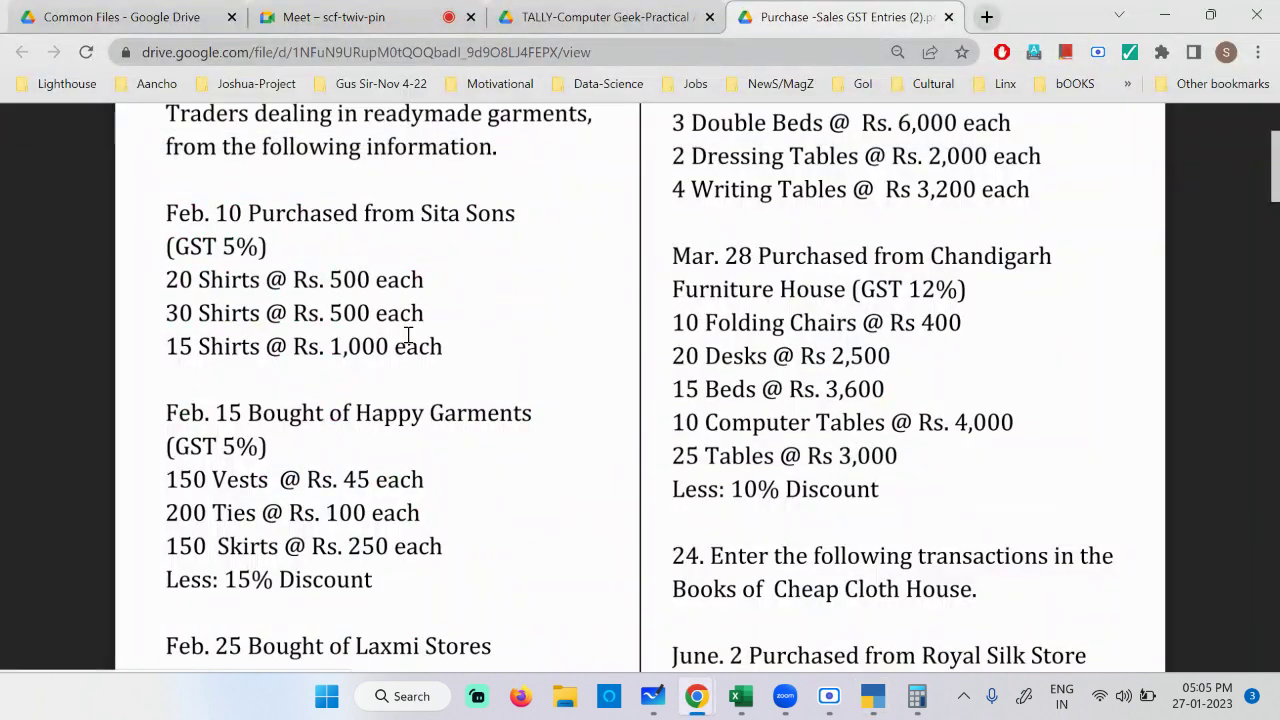
key(alt+Tab)
text(30)
key(Return)
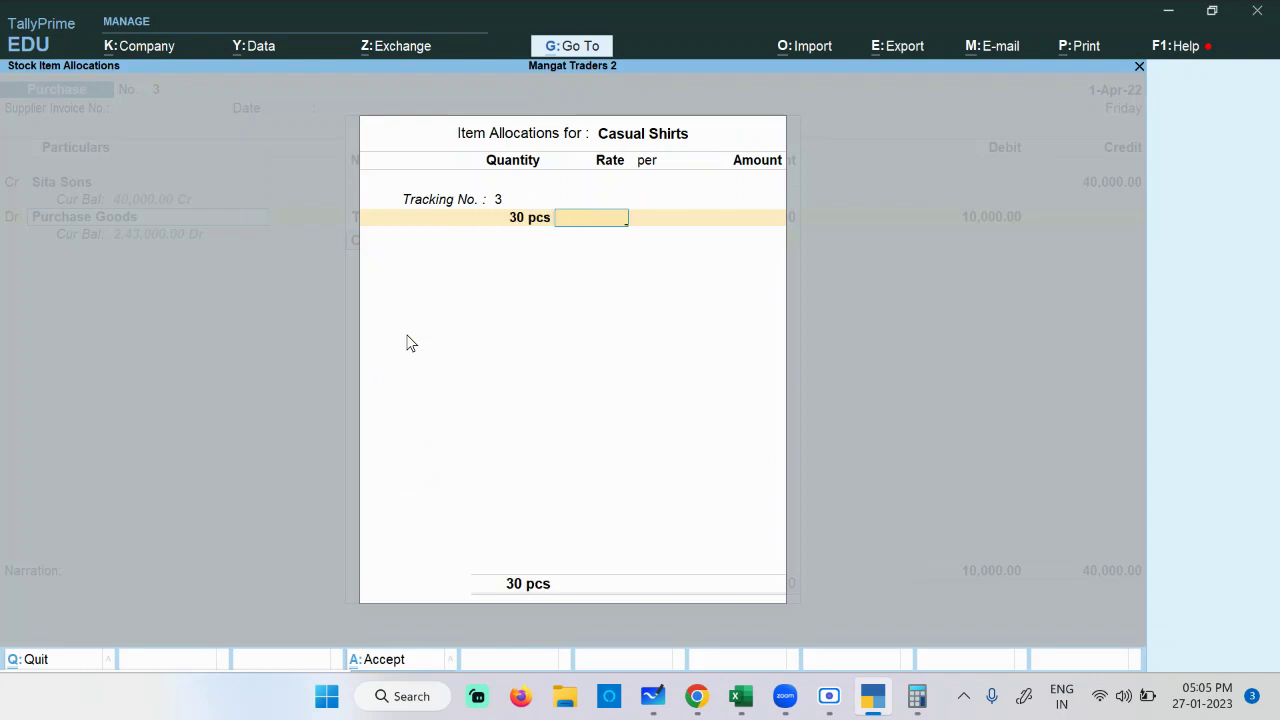
key(alt+Tab)
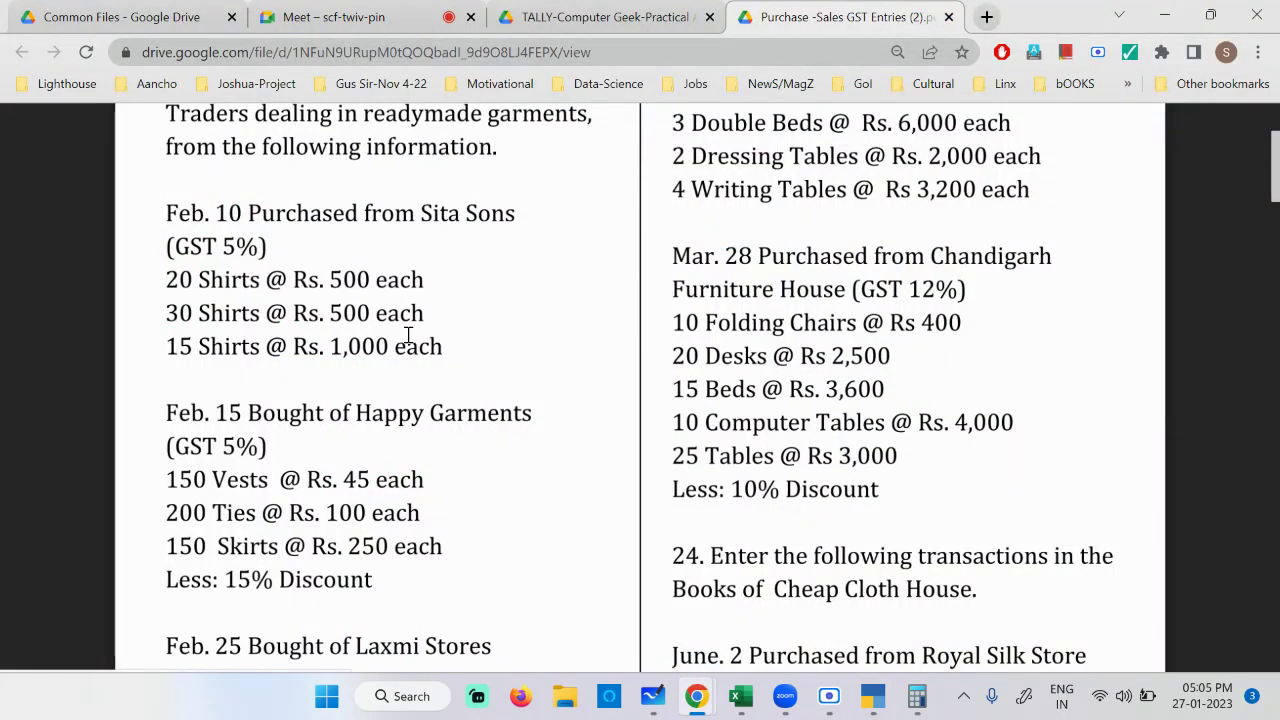
key(alt+Tab)
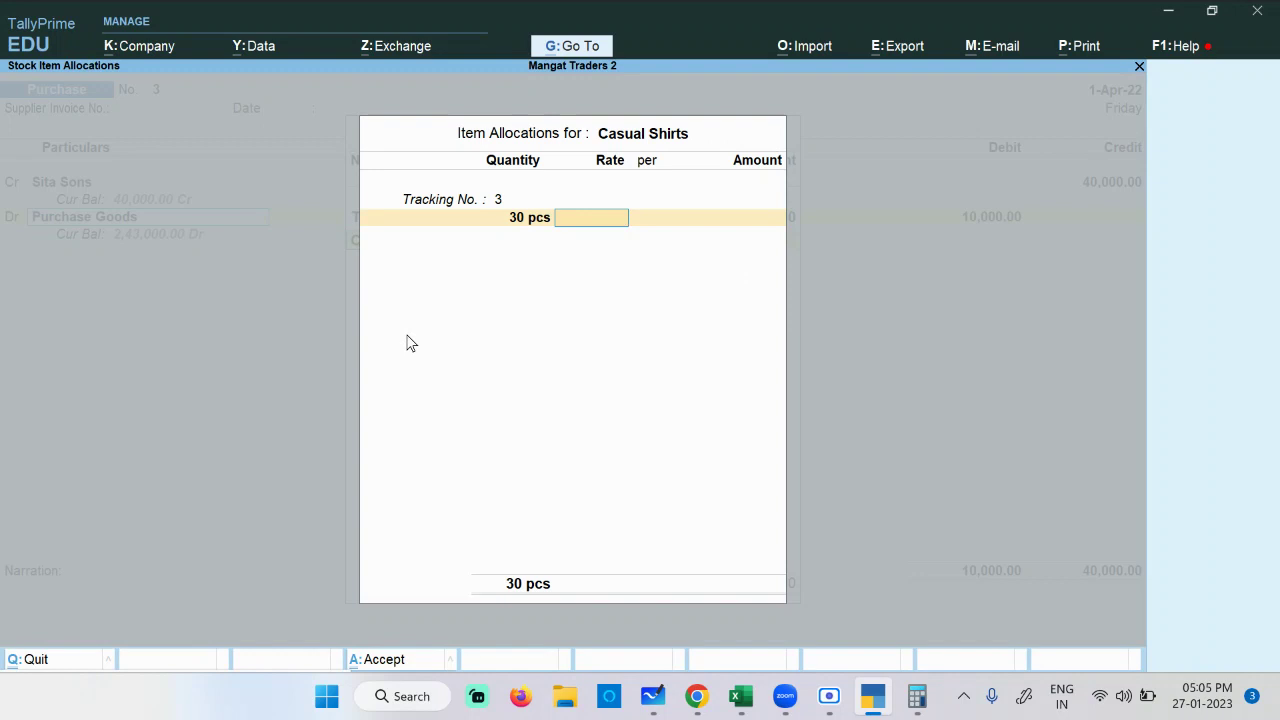
text(500)
key(Return)
key(Return)
key(Return)
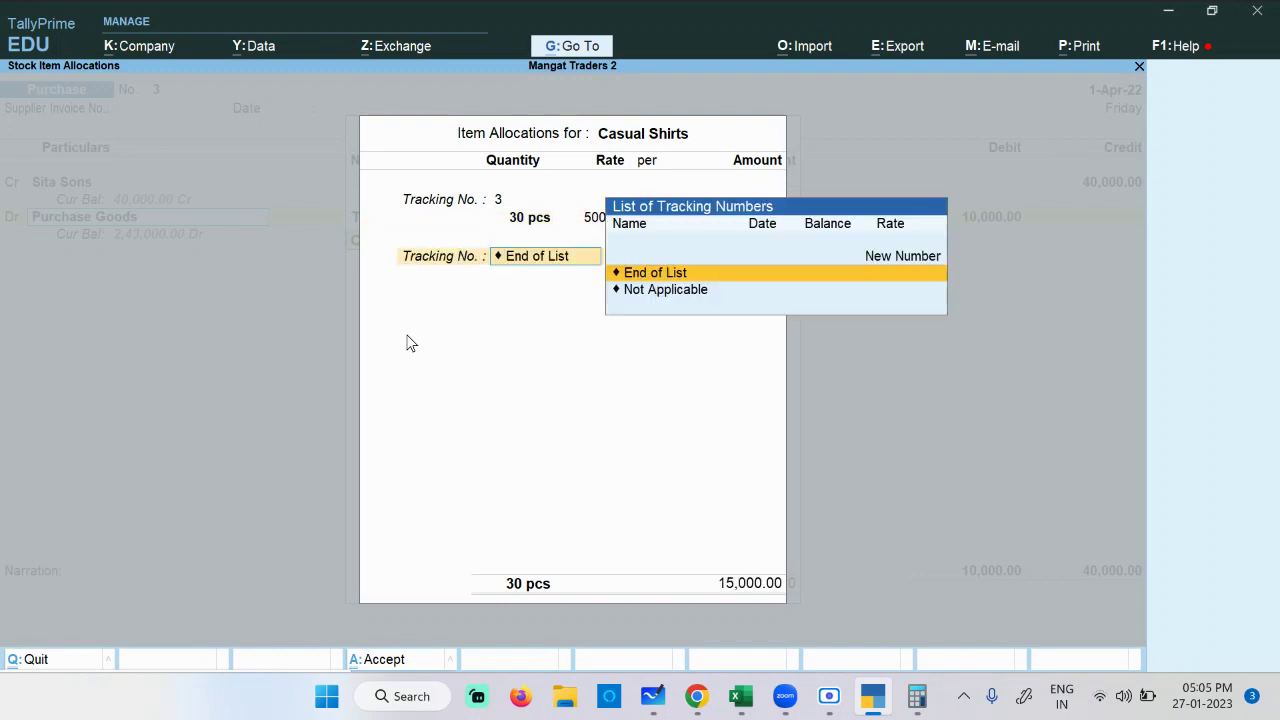
key(Return)
key(Return)
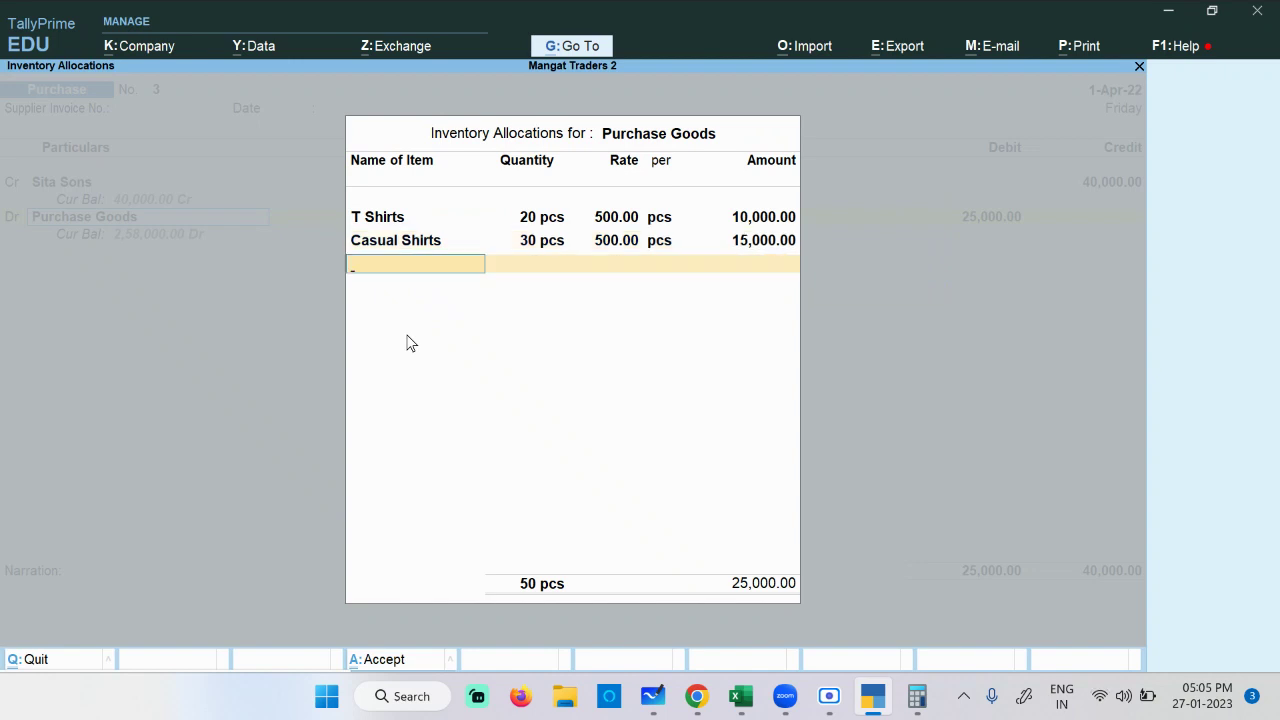
Step: Add Formal Shirts as the third item in the Purchase Goods allocation with tracking number 3
key(Up)
key(Down)
key(Down)
key(Down)
key(Down)
key(Down)
key(Down)
key(Down)
key(Down)
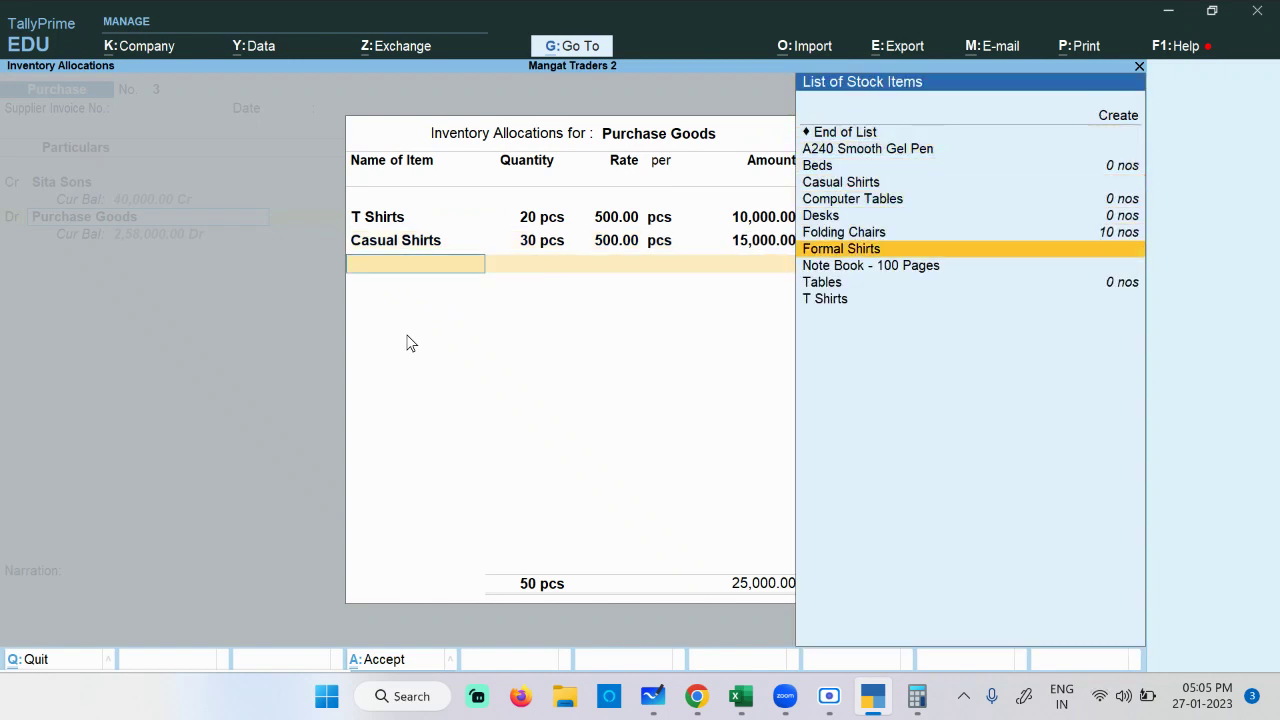
key(Return)
key(Return)
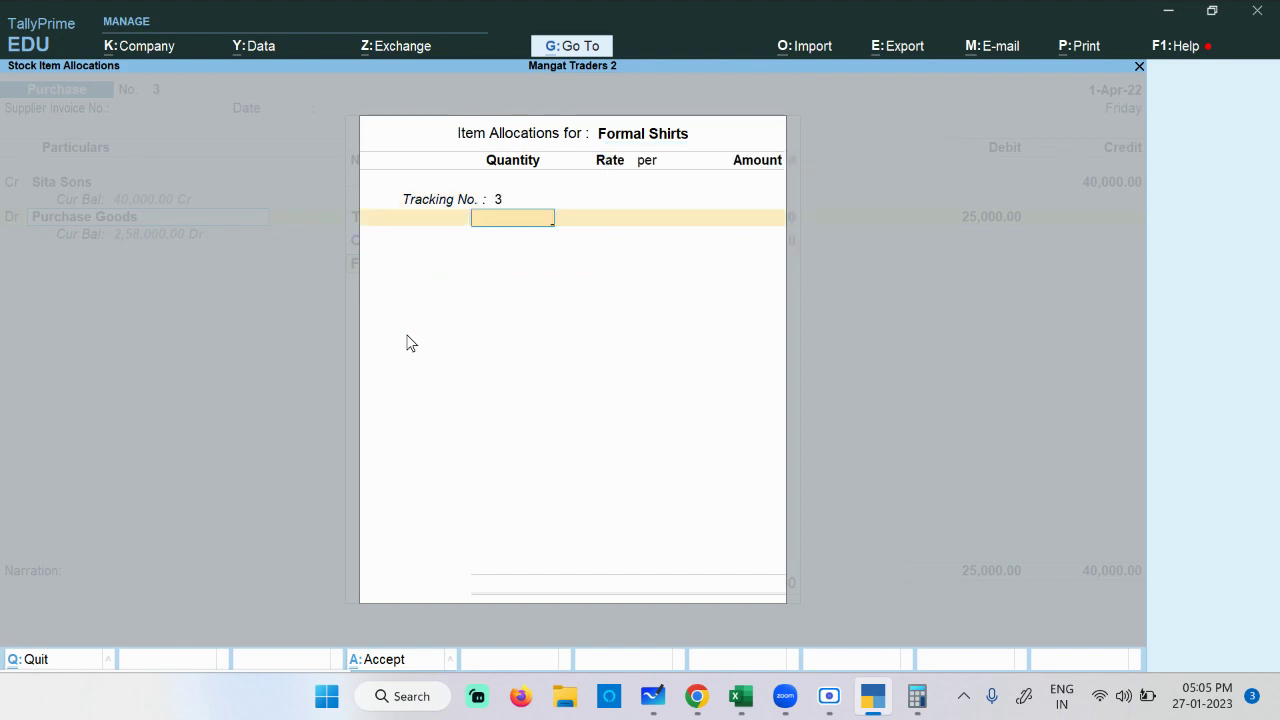